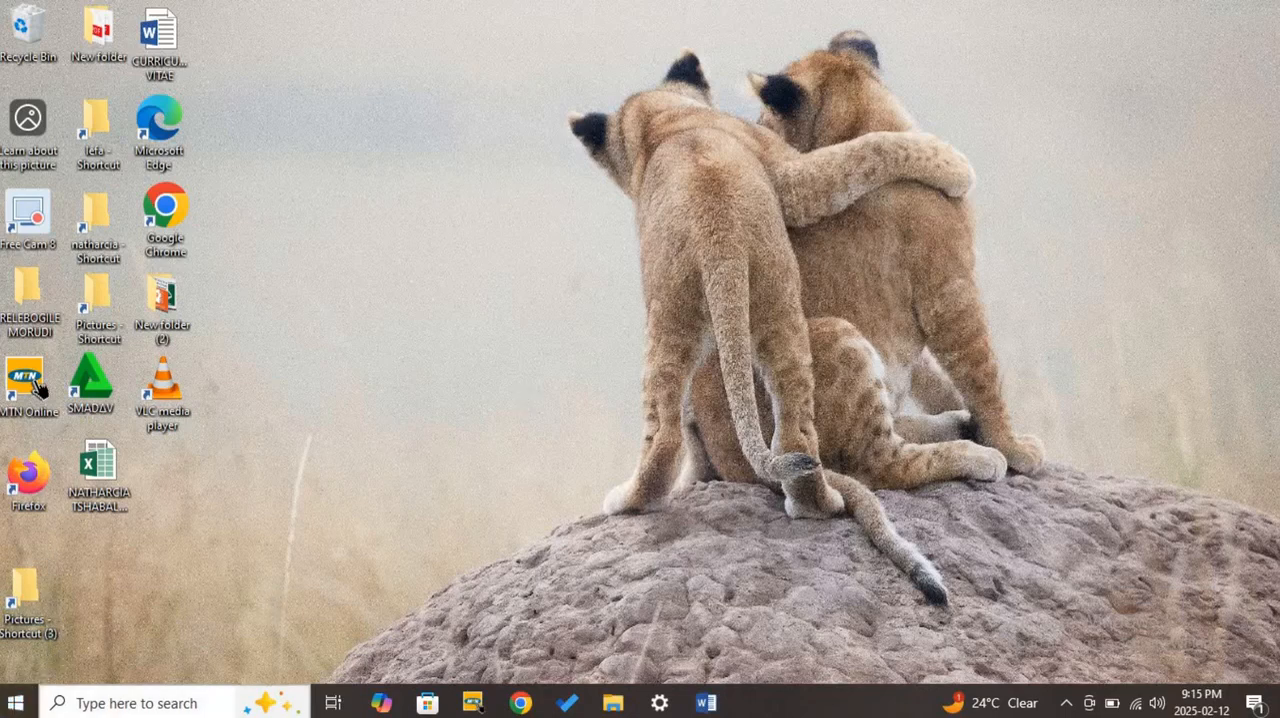
- Look through the full alphabetical list of installed apps to find Word 2016
{"action": "left_click", "coordinate": [15, 703]}
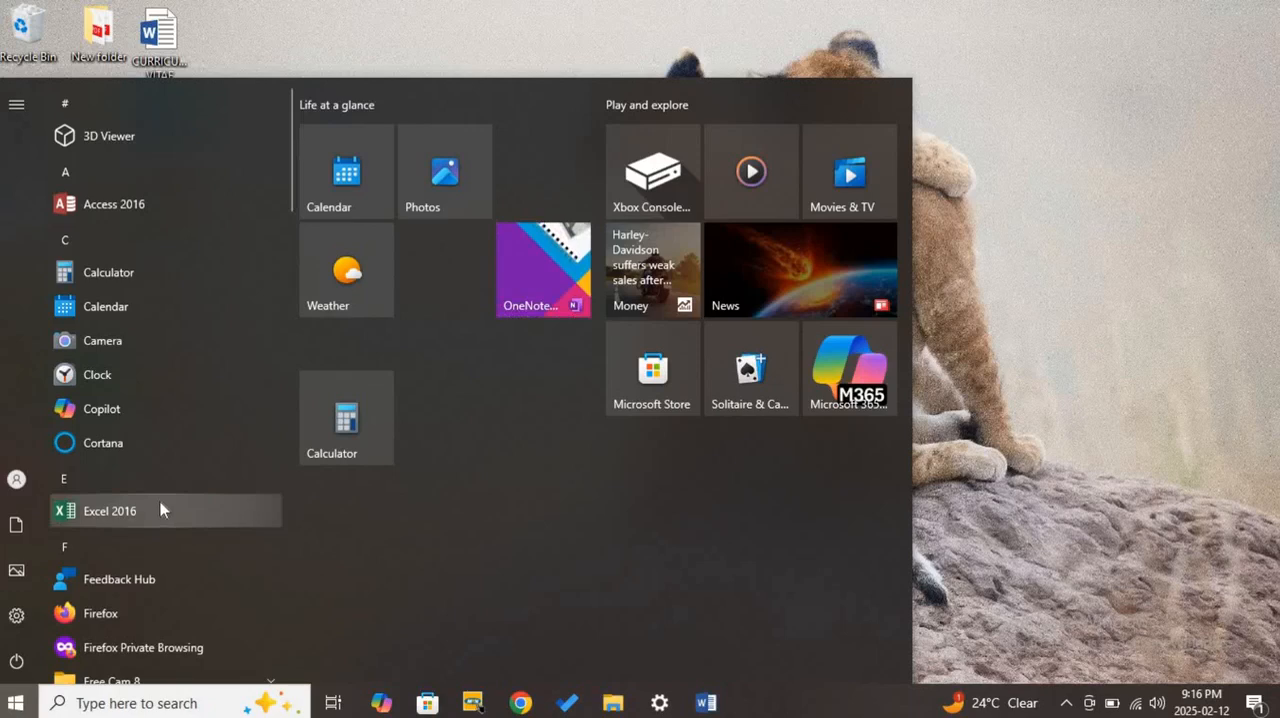
{"action": "scroll", "coordinate": [160, 510], "scroll_direction": "down", "scroll_amount": 5}
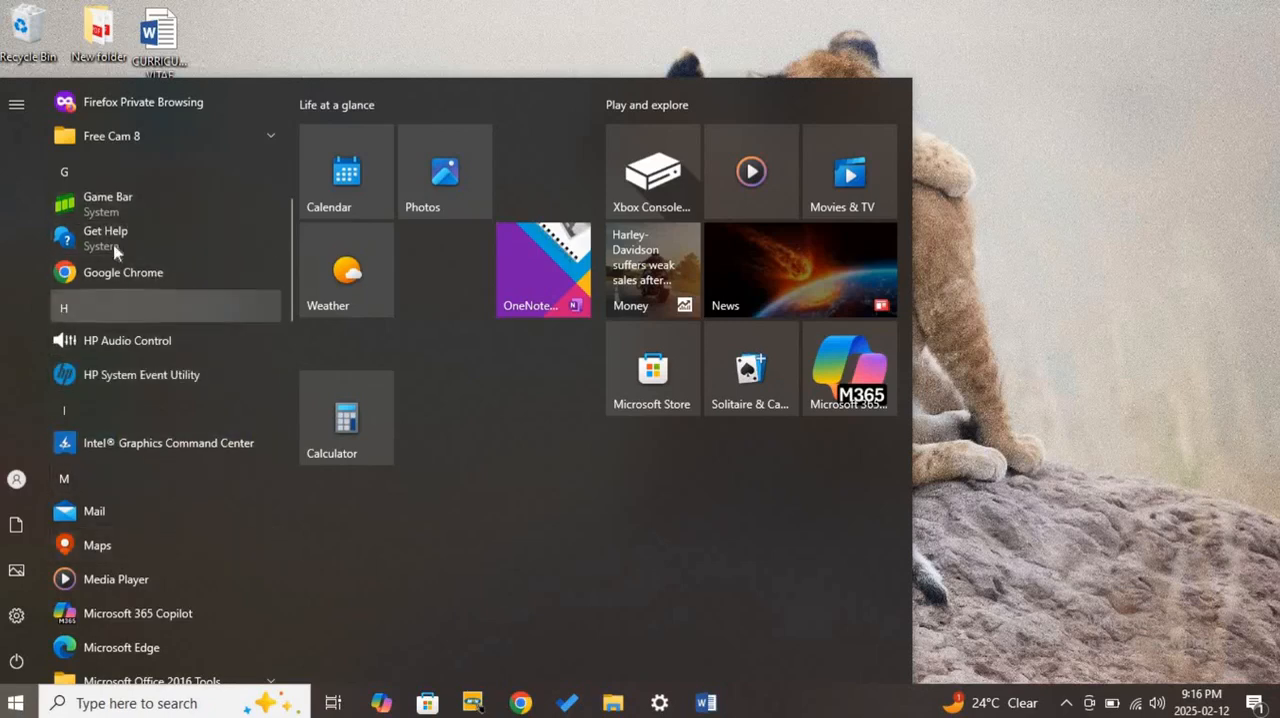
{"action": "scroll", "coordinate": [115, 580], "scroll_direction": "down", "scroll_amount": 2}
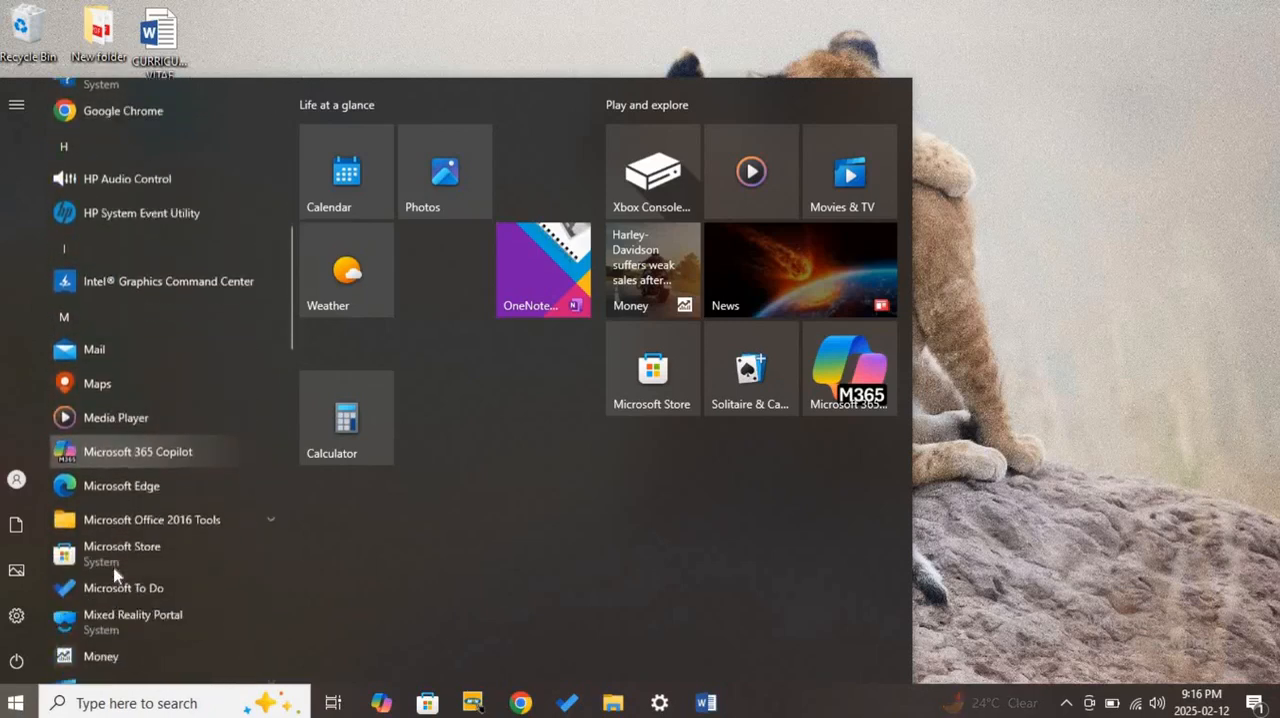
{"action": "scroll", "coordinate": [115, 573], "scroll_direction": "down", "scroll_amount": 1}
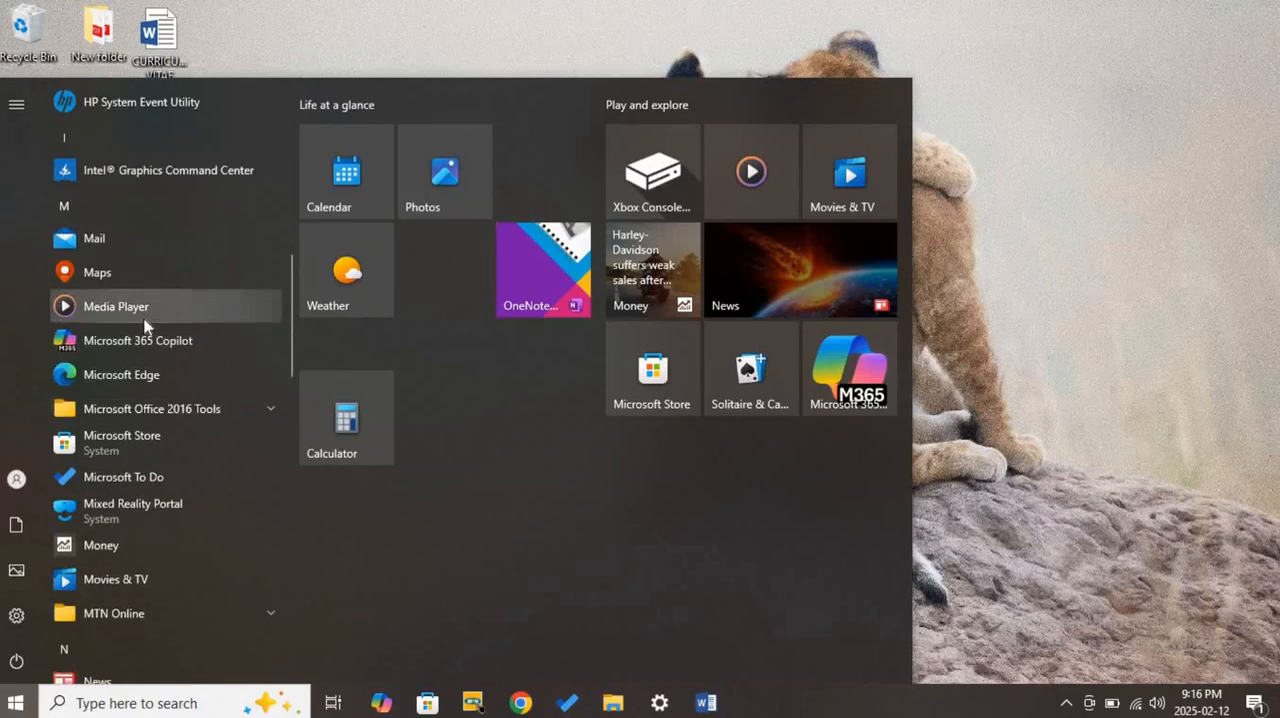
{"action": "scroll", "coordinate": [145, 323], "scroll_direction": "down", "scroll_amount": 5}
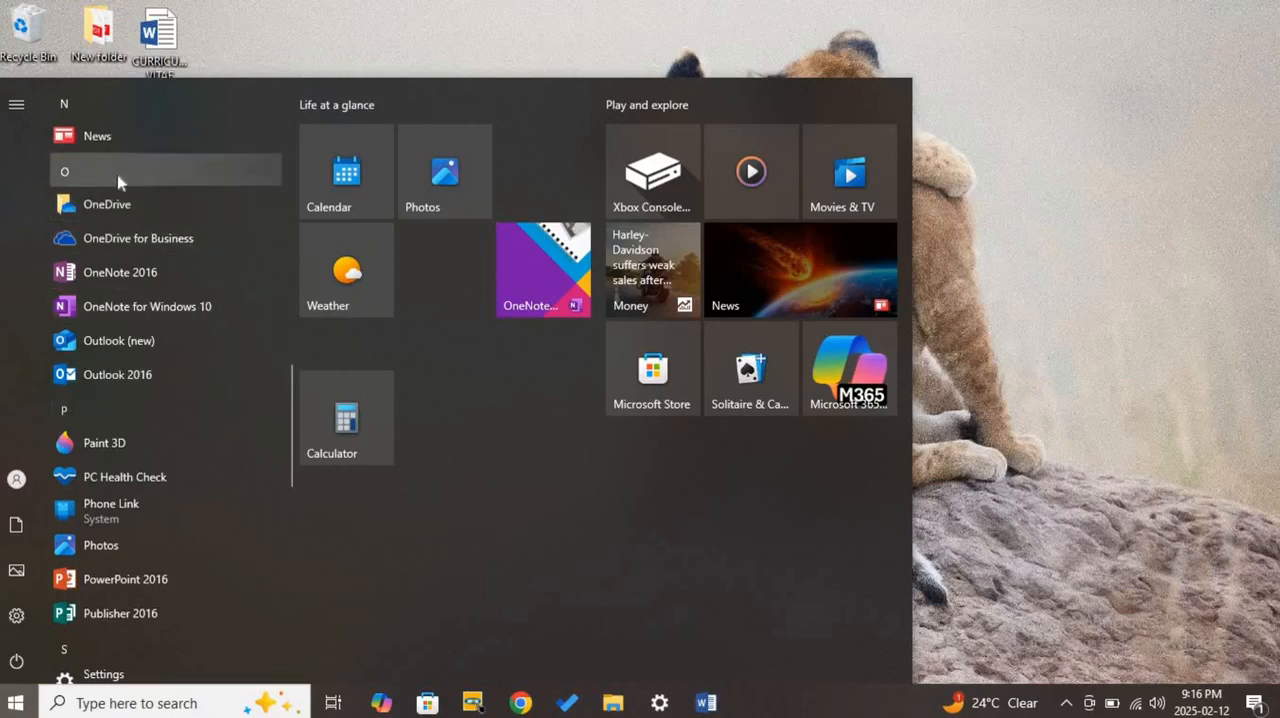
{"action": "scroll", "coordinate": [186, 523], "scroll_direction": "up", "scroll_amount": 15}
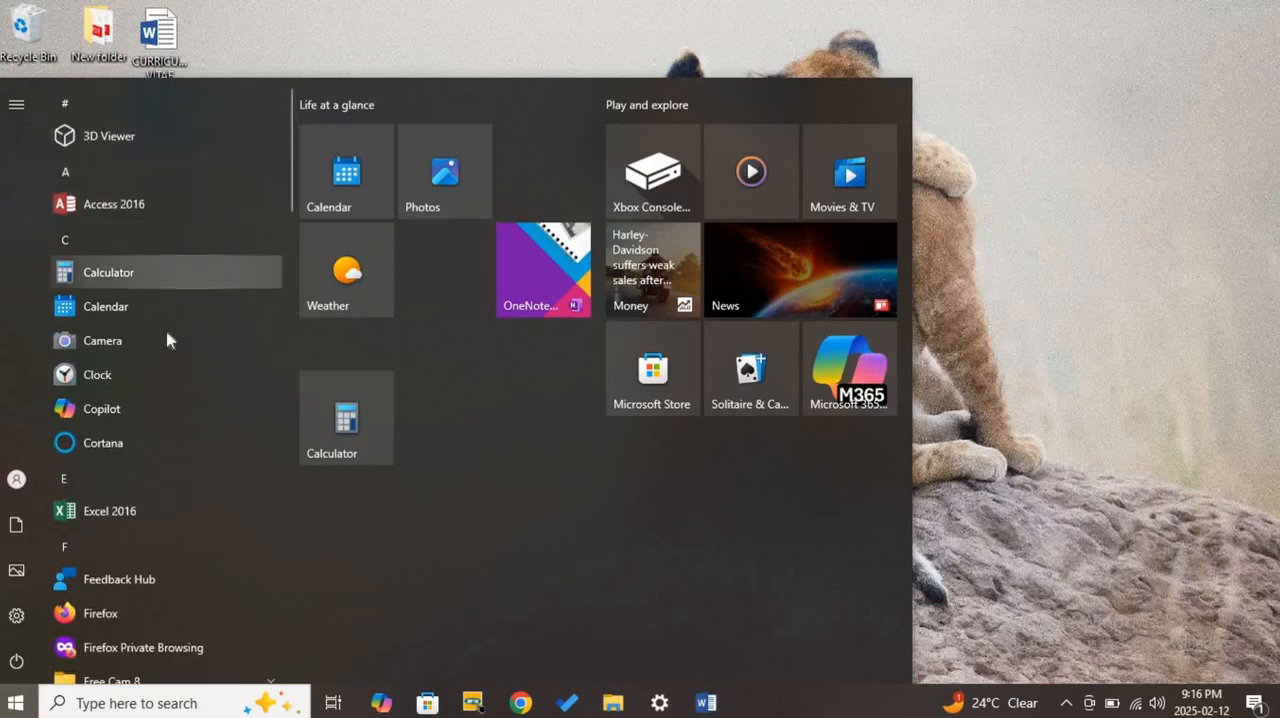
{"action": "scroll", "coordinate": [160, 337], "scroll_direction": "down", "scroll_amount": 1}
{"action": "scroll", "coordinate": [106, 240], "scroll_direction": "up", "scroll_amount": 1}
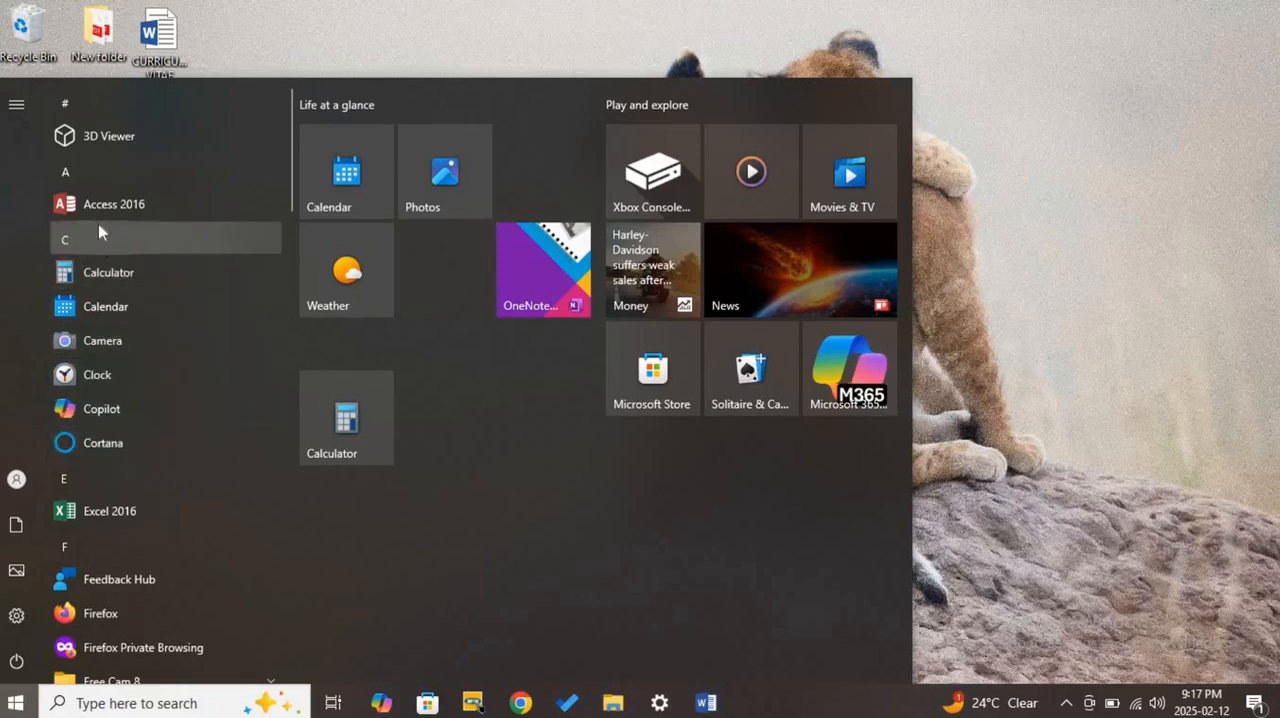
{"action": "scroll", "coordinate": [116, 443], "scroll_direction": "down", "scroll_amount": 1}
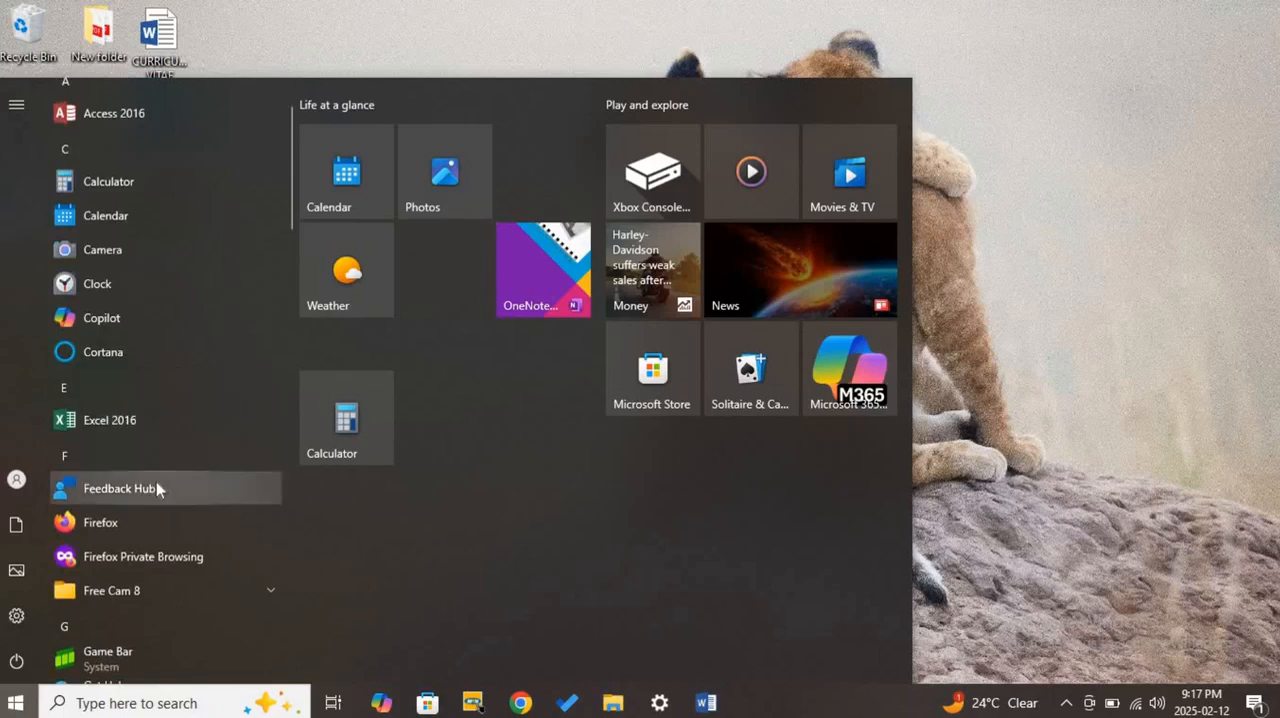
{"action": "scroll", "coordinate": [156, 481], "scroll_direction": "down", "scroll_amount": 3}
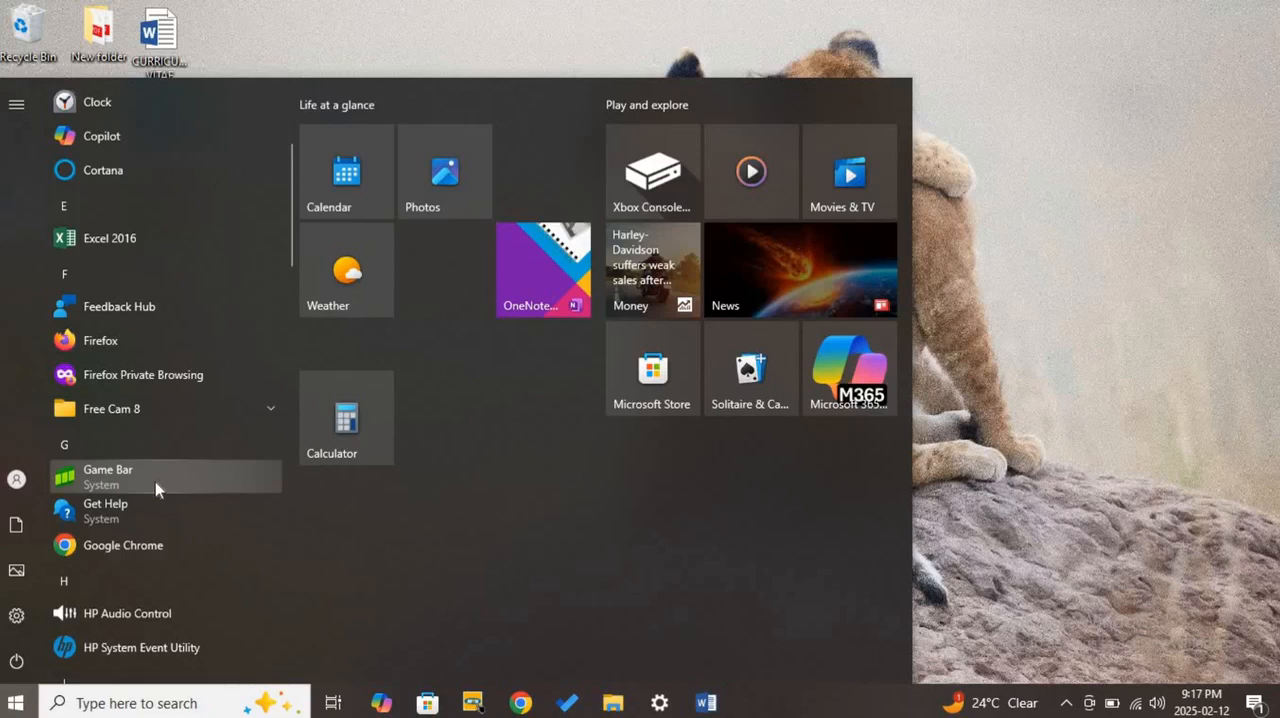
{"action": "scroll", "coordinate": [155, 481], "scroll_direction": "down", "scroll_amount": 5}
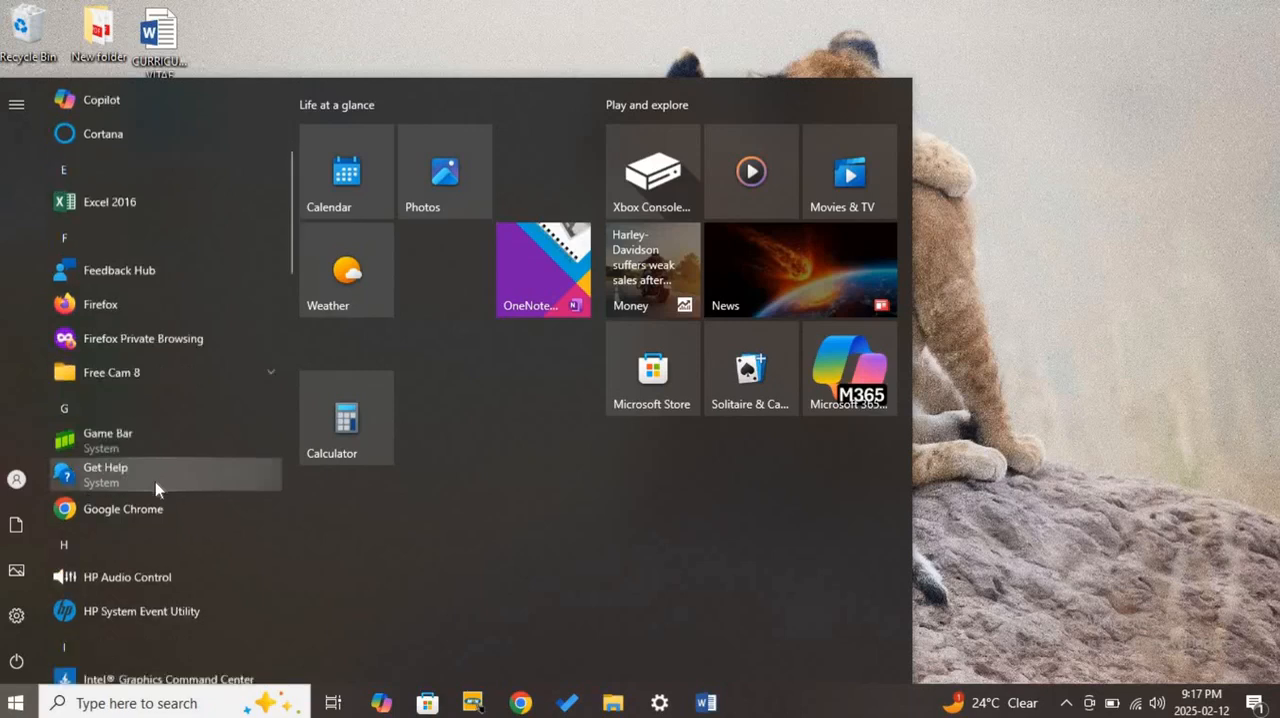
{"action": "scroll", "coordinate": [155, 485], "scroll_direction": "down", "scroll_amount": 5}
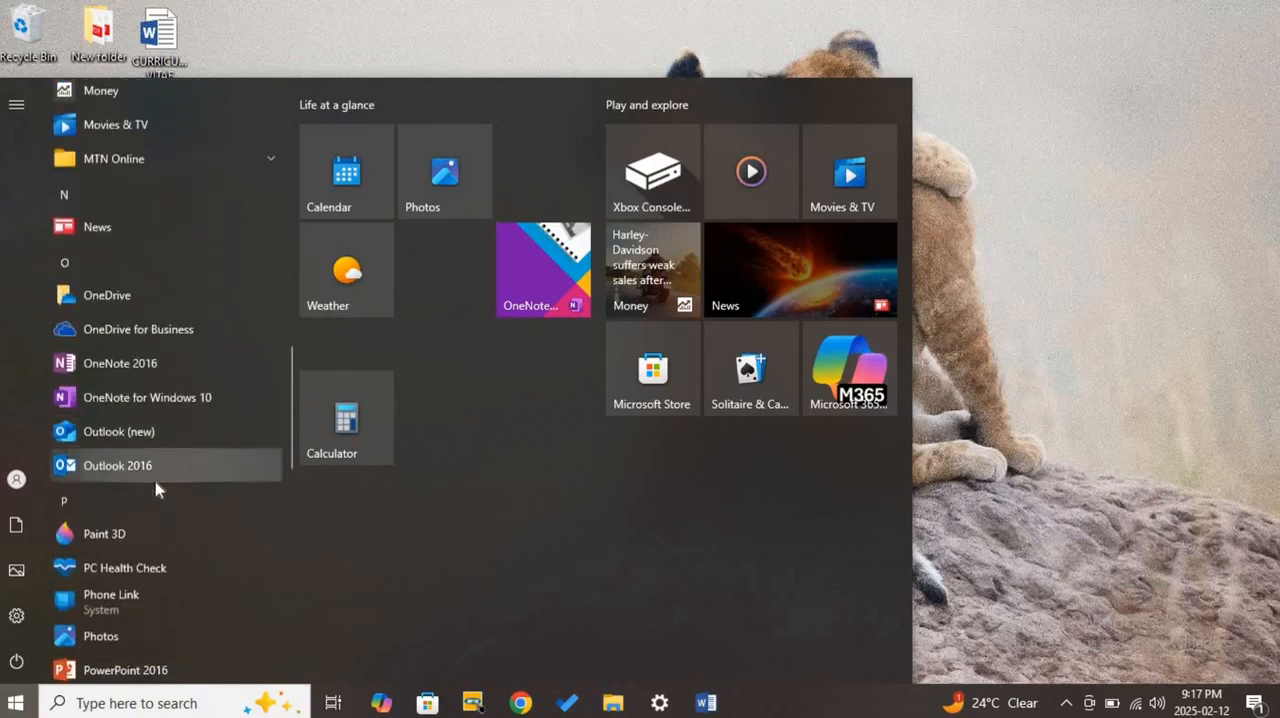
{"action": "scroll", "coordinate": [155, 488], "scroll_direction": "down", "scroll_amount": 2}
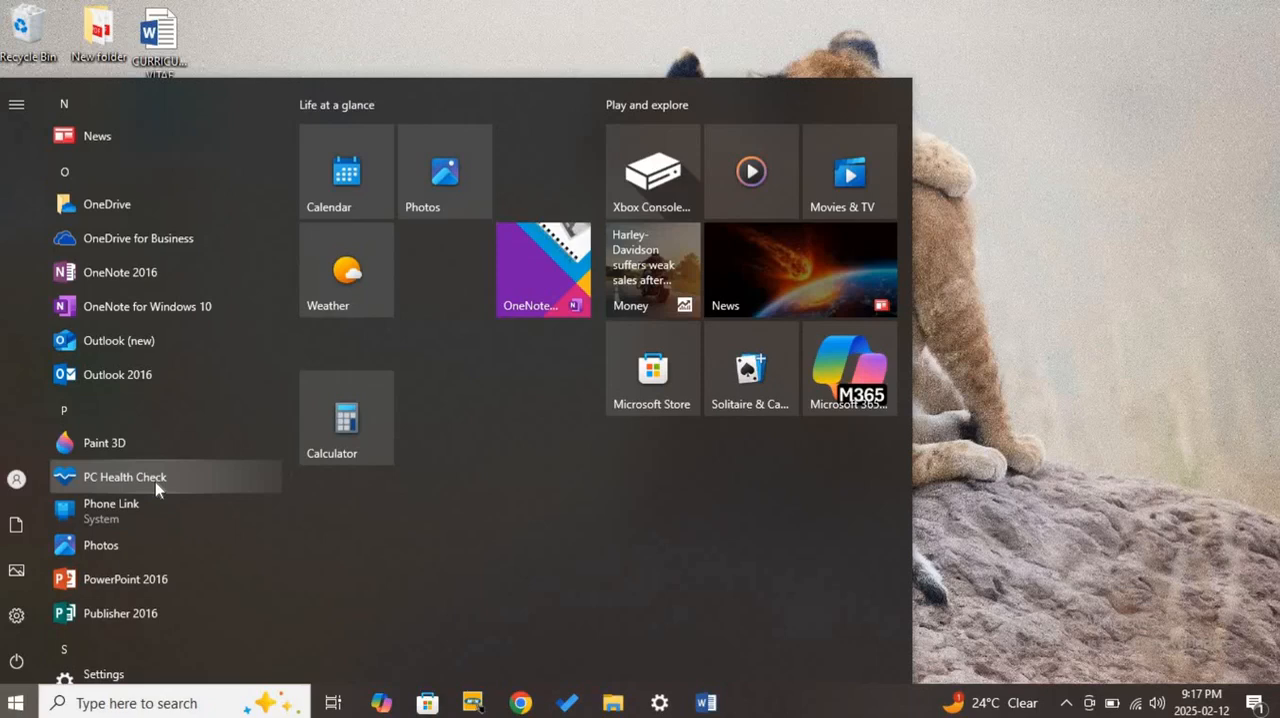
{"action": "scroll", "coordinate": [155, 486], "scroll_direction": "down", "scroll_amount": 5}
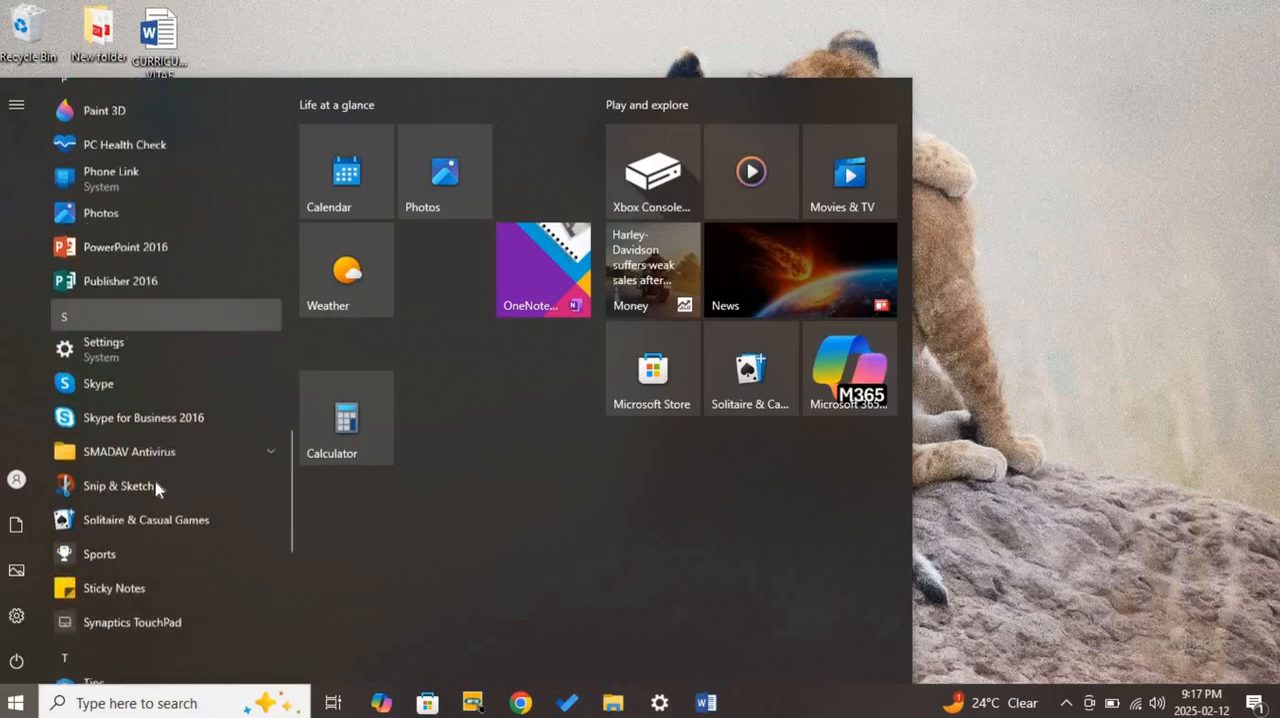
{"action": "scroll", "coordinate": [156, 489], "scroll_direction": "down", "scroll_amount": 5}
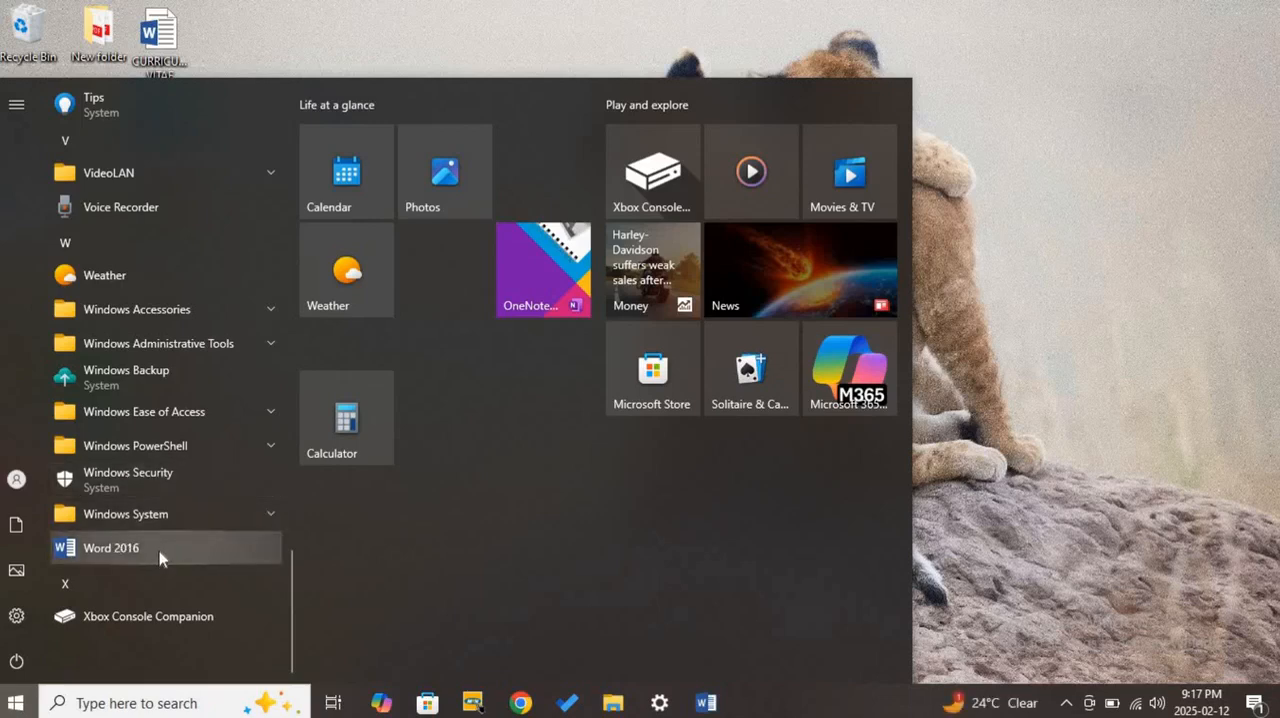
- Search Windows for "word" to find the Word 2016 app, and clear the search text
{"action": "left_click", "coordinate": [113, 704]}
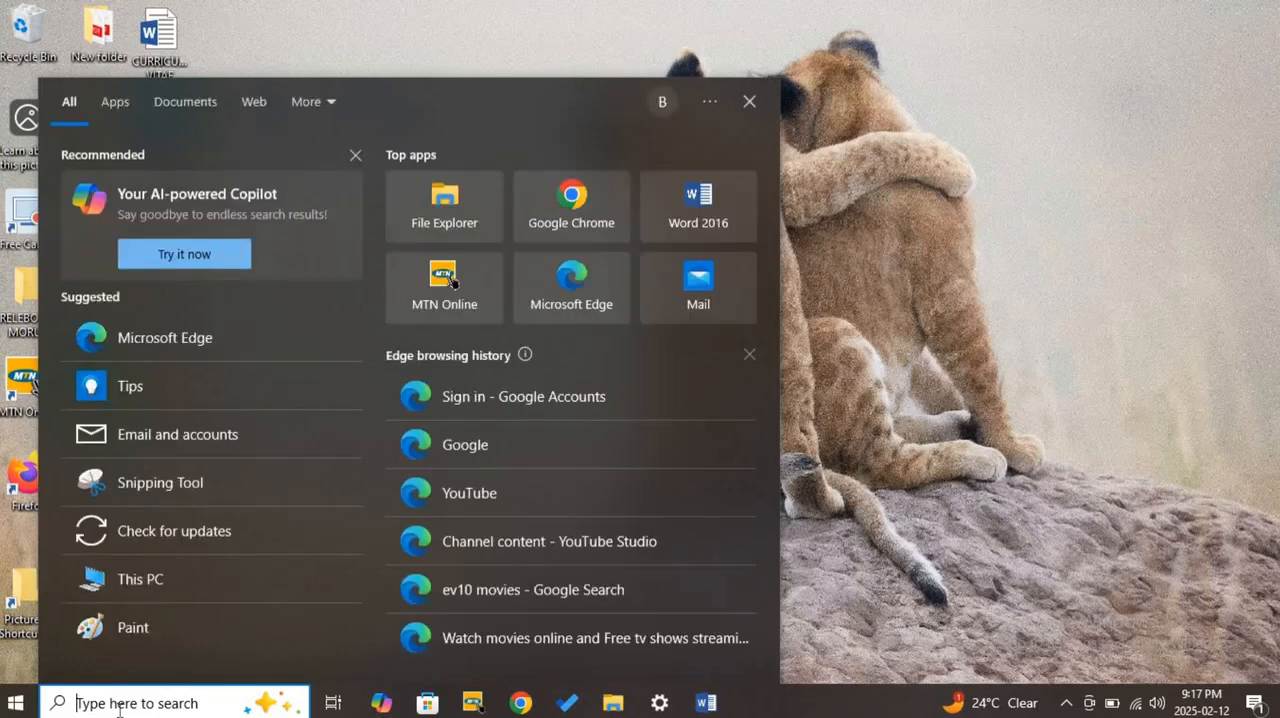
{"action": "type", "text": "w"}
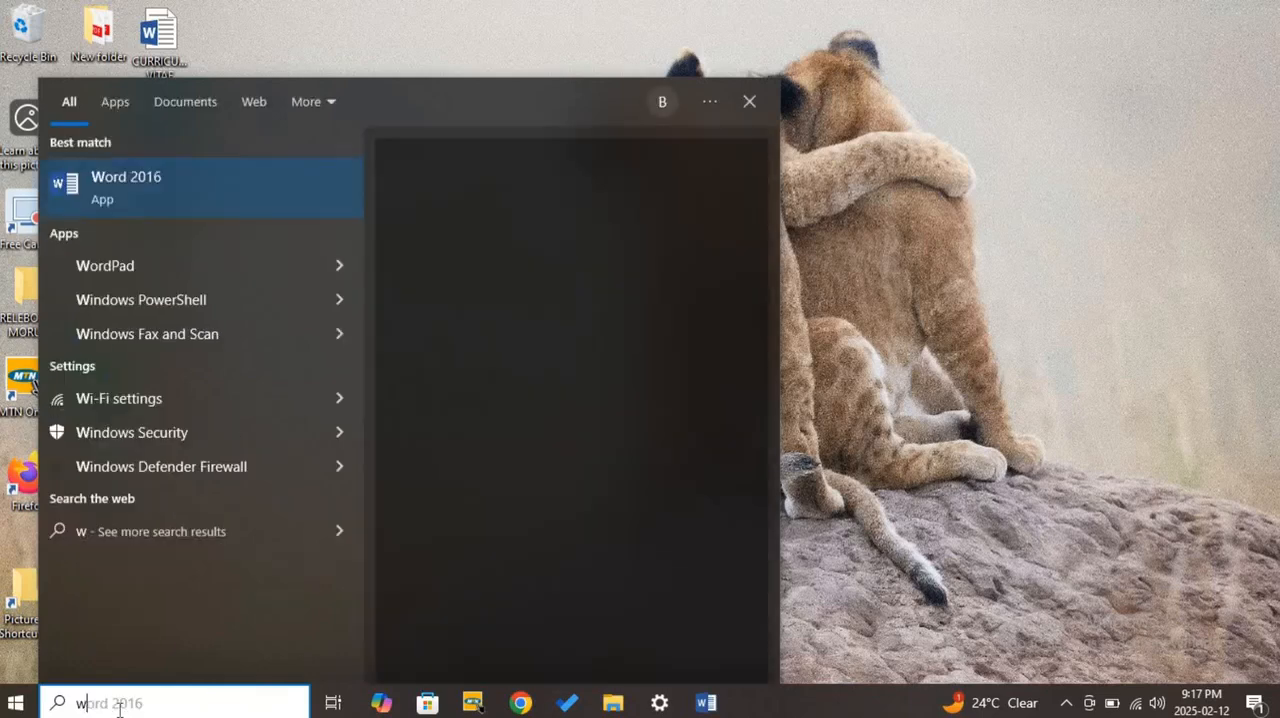
{"action": "type", "text": "ord"}
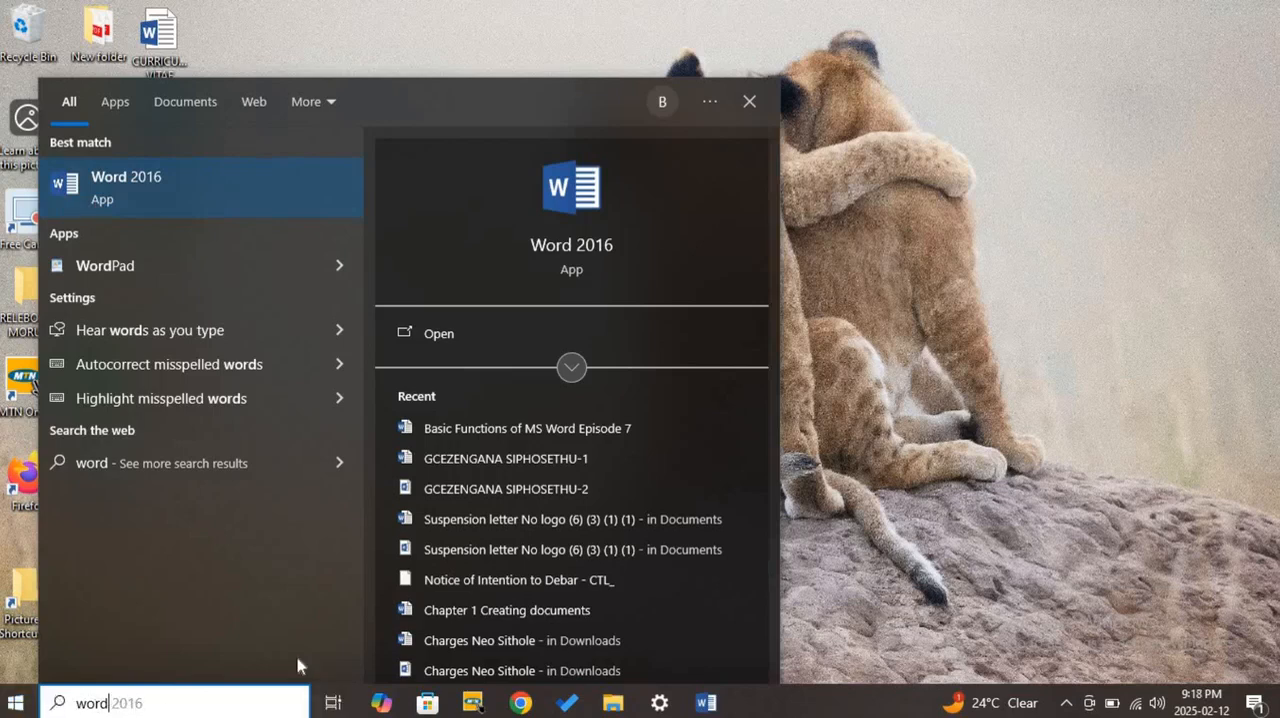
{"action": "key", "text": "BackSpace"}
{"action": "key", "text": "BackSpace"}
{"action": "key", "text": "BackSpace"}
{"action": "key", "text": "BackSpace"}
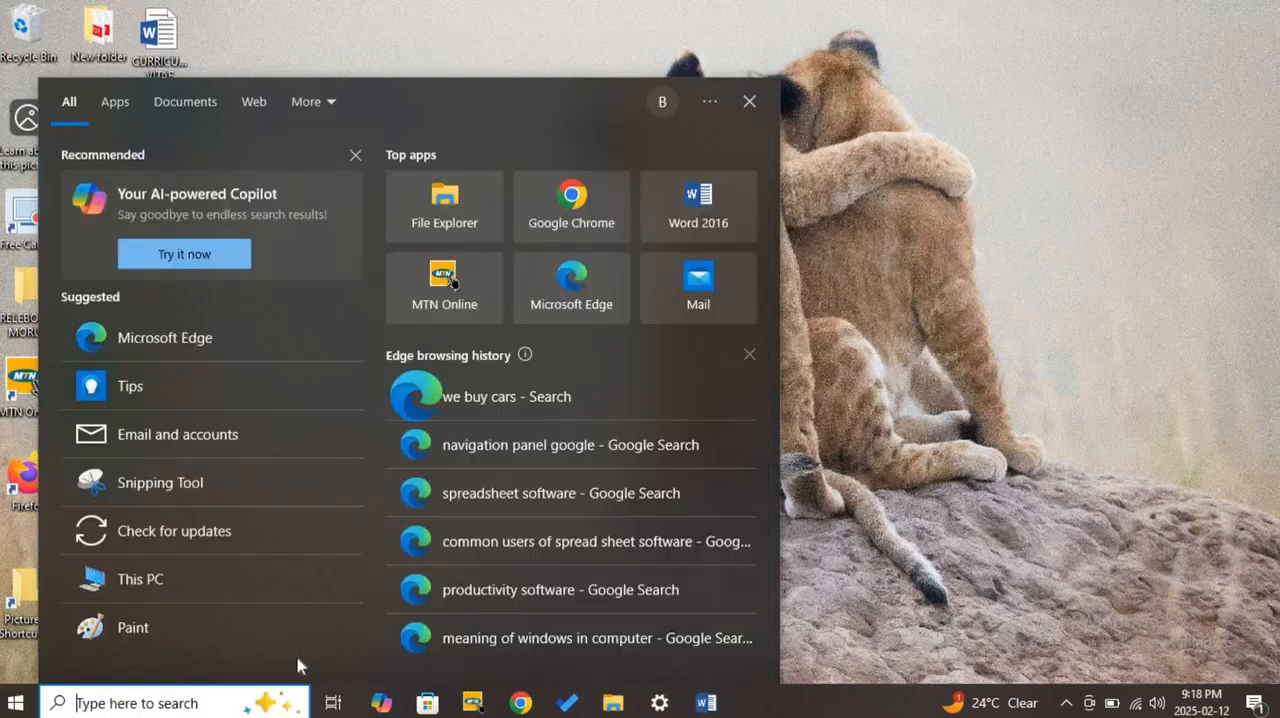
- Examine the contents of the Microsoft Office 2016 Tools folder among the installed apps, and collapse the folder
{"action": "left_click", "coordinate": [14, 704]}
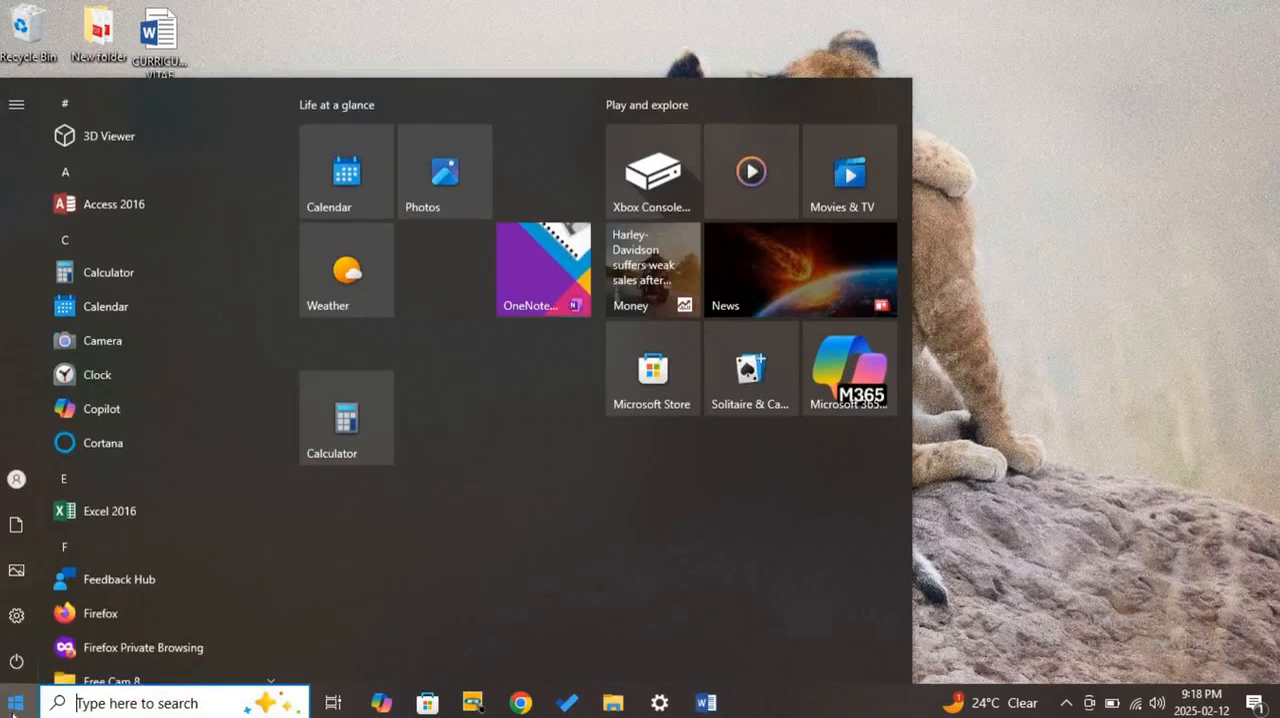
{"action": "scroll", "coordinate": [173, 434], "scroll_direction": "down", "scroll_amount": 10}
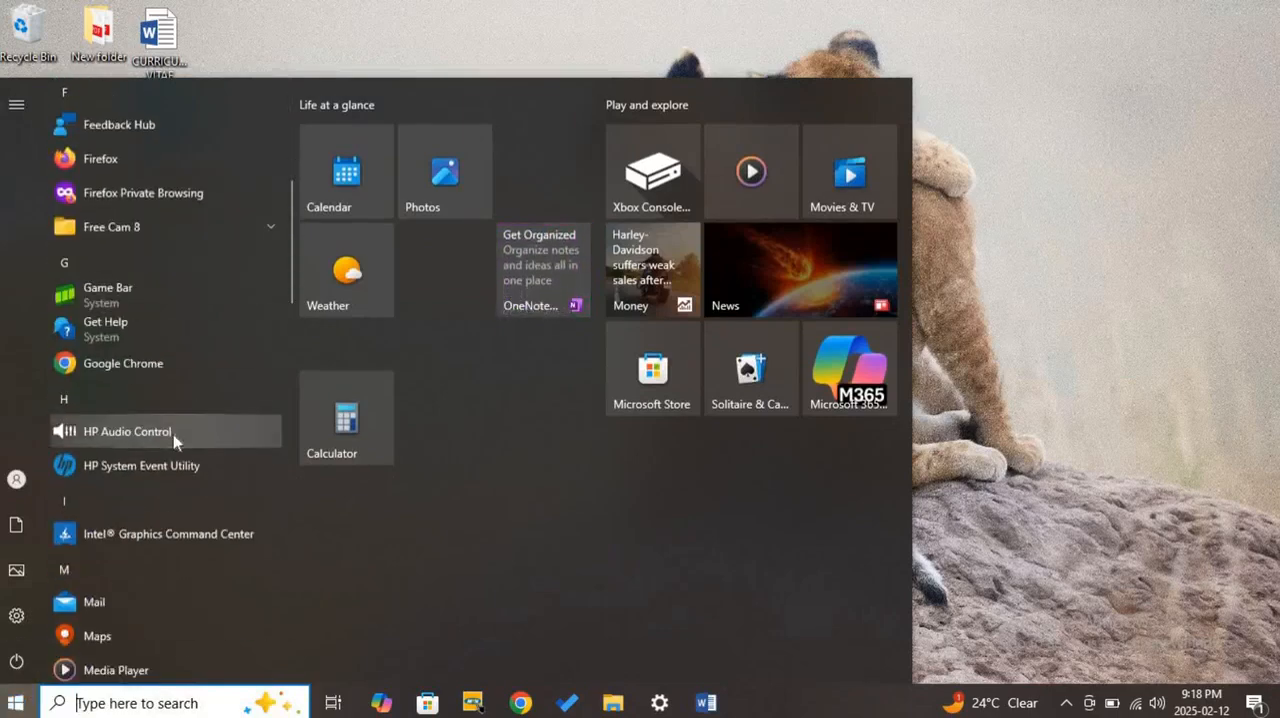
{"action": "scroll", "coordinate": [173, 441], "scroll_direction": "down", "scroll_amount": 10}
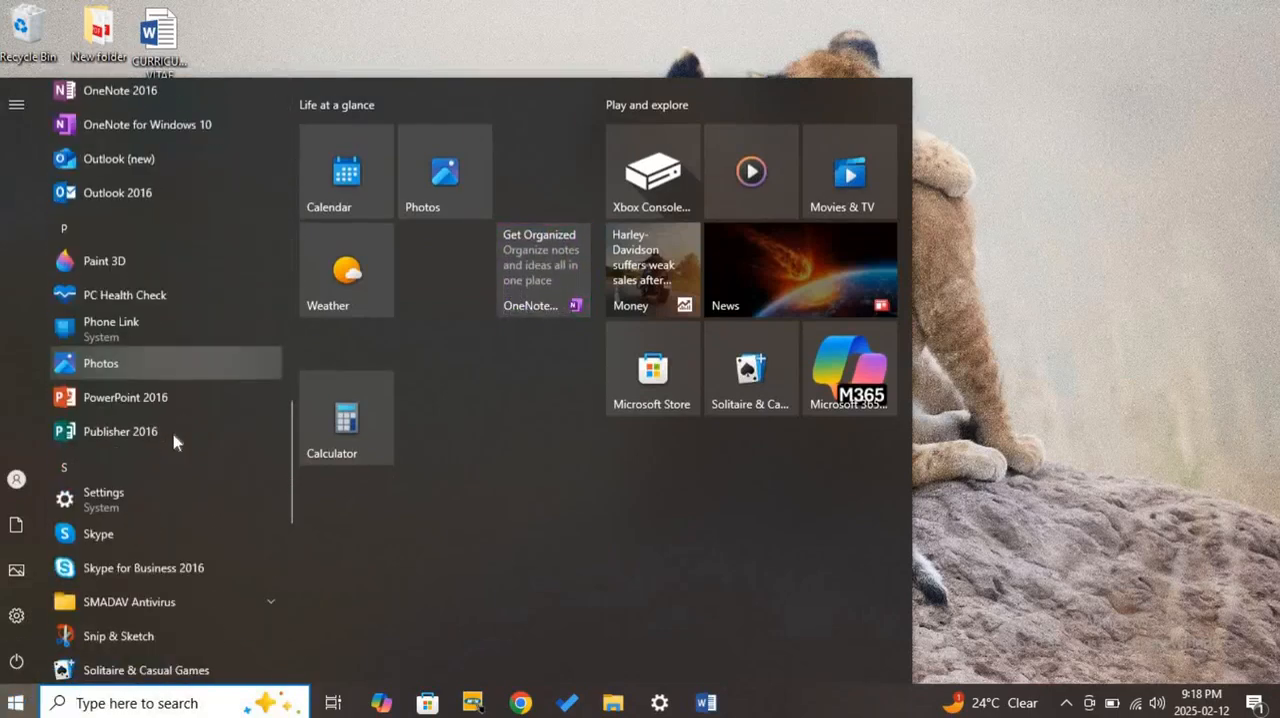
{"action": "scroll", "coordinate": [172, 441], "scroll_direction": "down", "scroll_amount": 5}
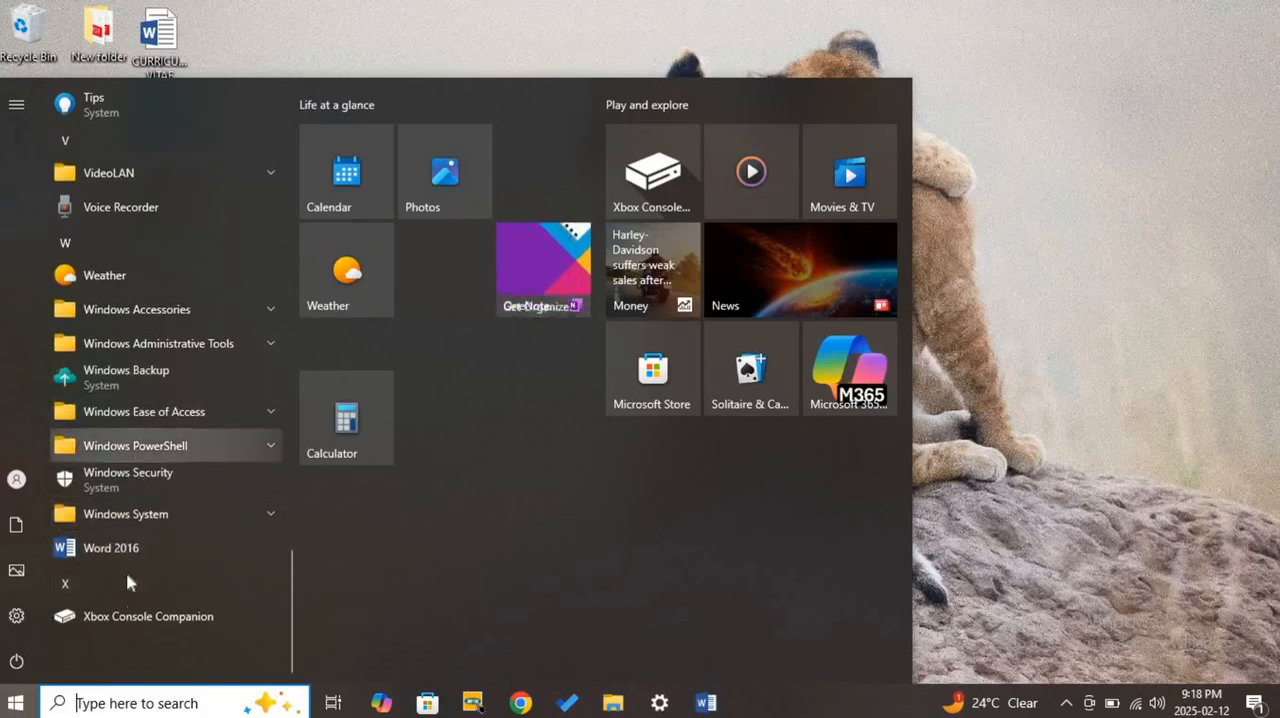
{"action": "scroll", "coordinate": [133, 456], "scroll_direction": "up", "scroll_amount": 10}
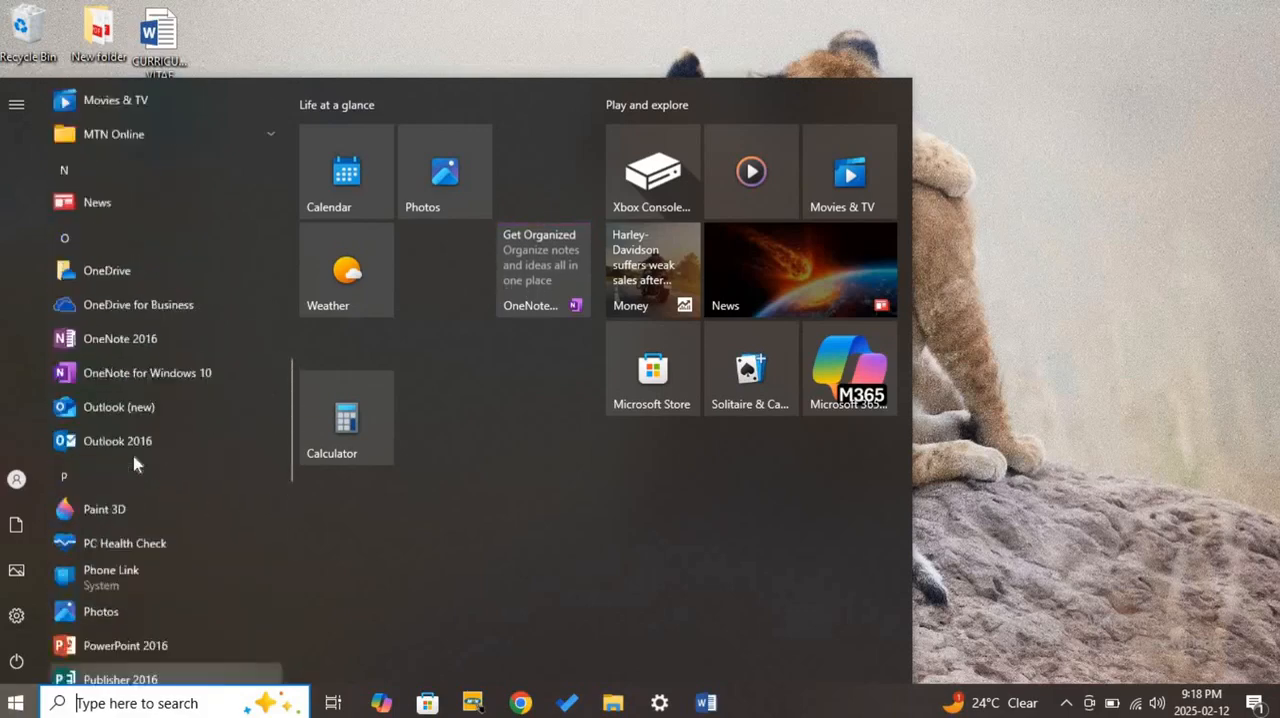
{"action": "scroll", "coordinate": [134, 460], "scroll_direction": "up", "scroll_amount": 1}
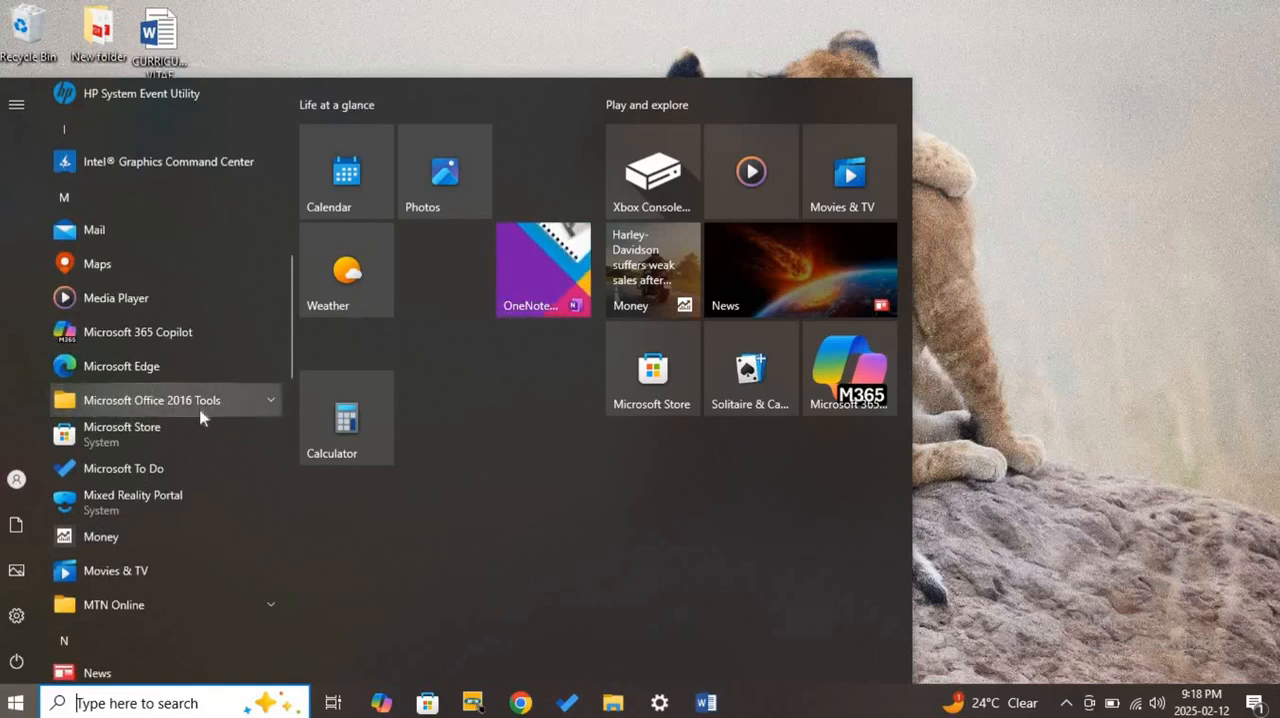
{"action": "left_click", "coordinate": [262, 398]}
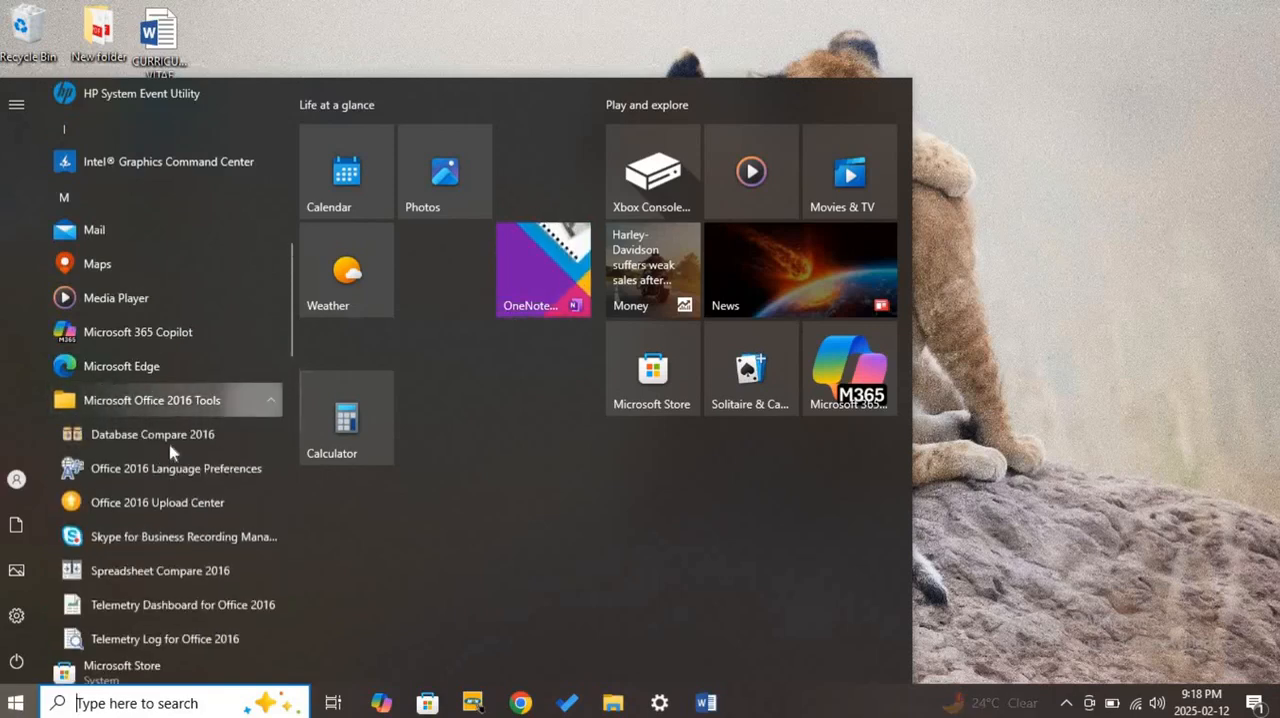
{"action": "scroll", "coordinate": [155, 470], "scroll_direction": "down", "scroll_amount": 1}
{"action": "scroll", "coordinate": [151, 488], "scroll_direction": "down", "scroll_amount": 2}
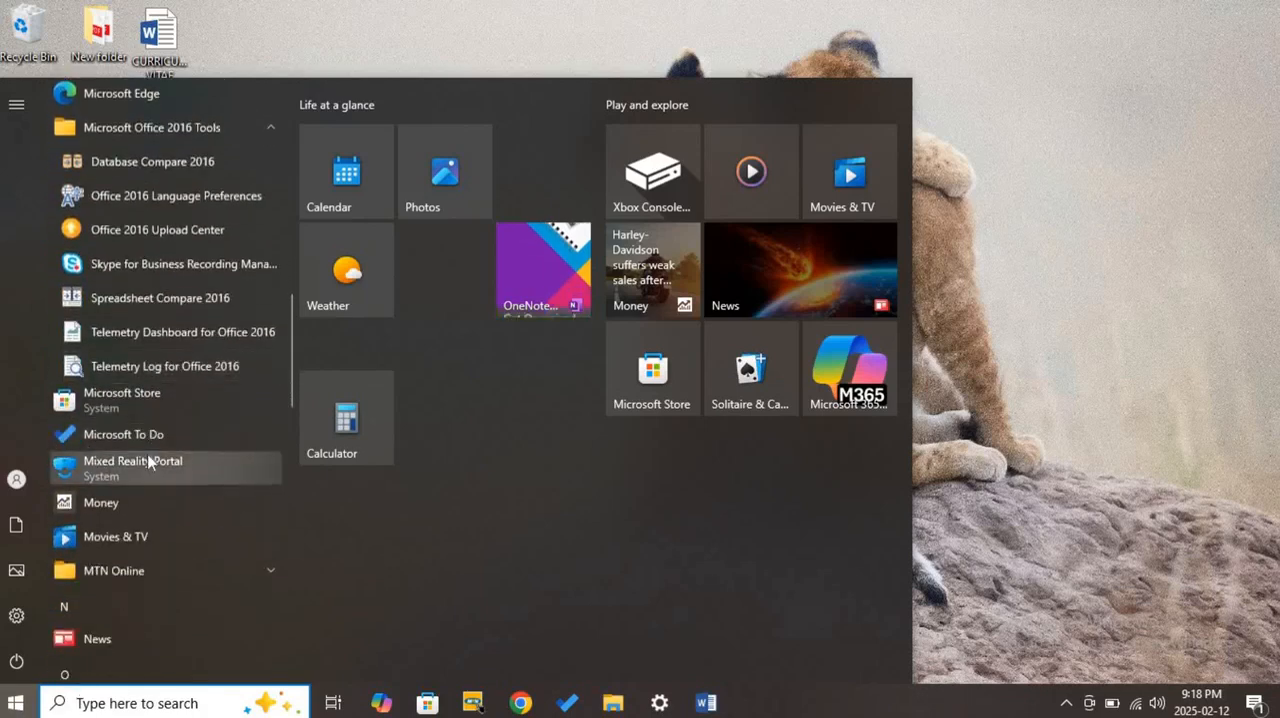
{"action": "scroll", "coordinate": [148, 461], "scroll_direction": "up", "scroll_amount": 2}
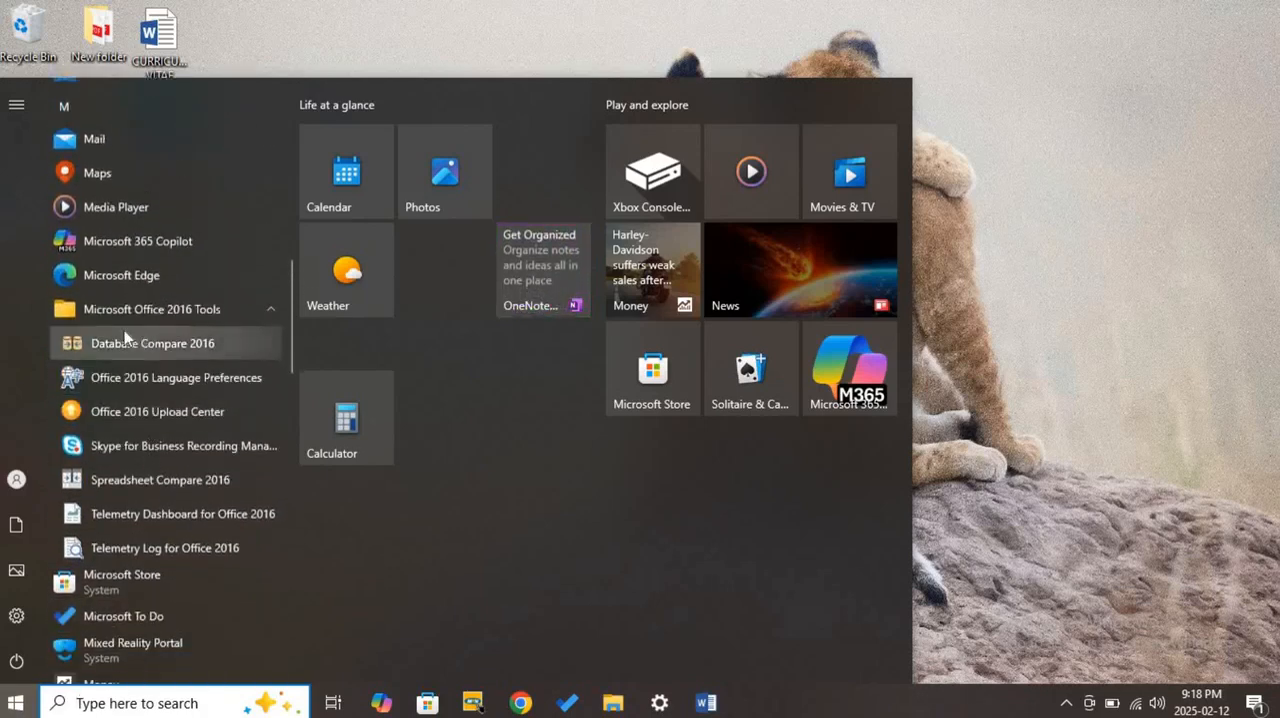
{"action": "left_click", "coordinate": [187, 321]}
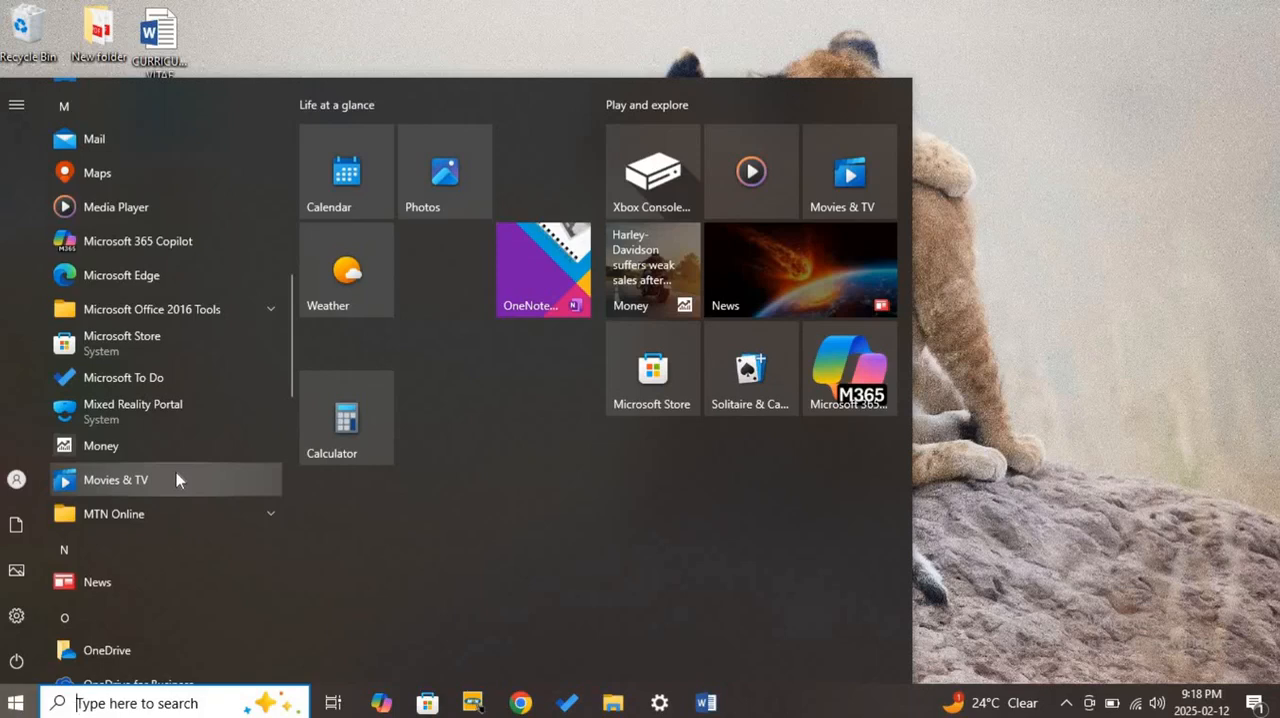
- Find Word 2016 among the installed apps and launch it
{"action": "scroll", "coordinate": [176, 480], "scroll_direction": "down", "scroll_amount": 5}
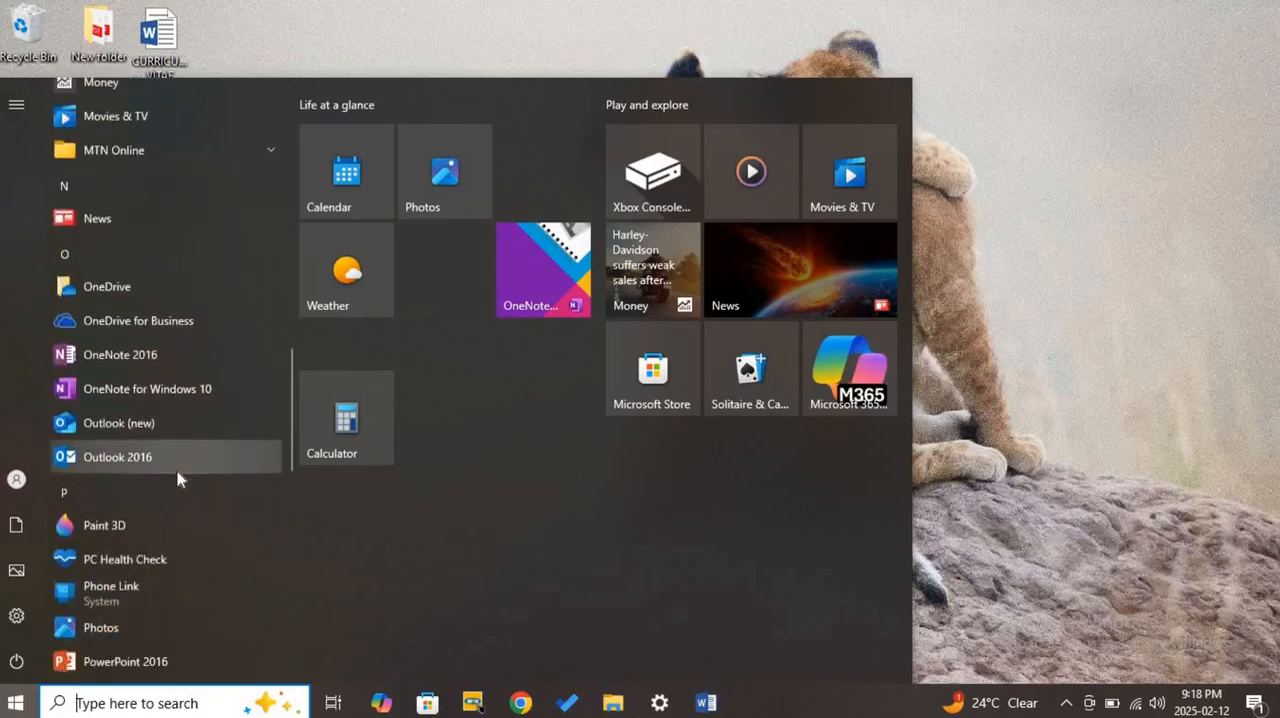
{"action": "scroll", "coordinate": [178, 478], "scroll_direction": "down", "scroll_amount": 12}
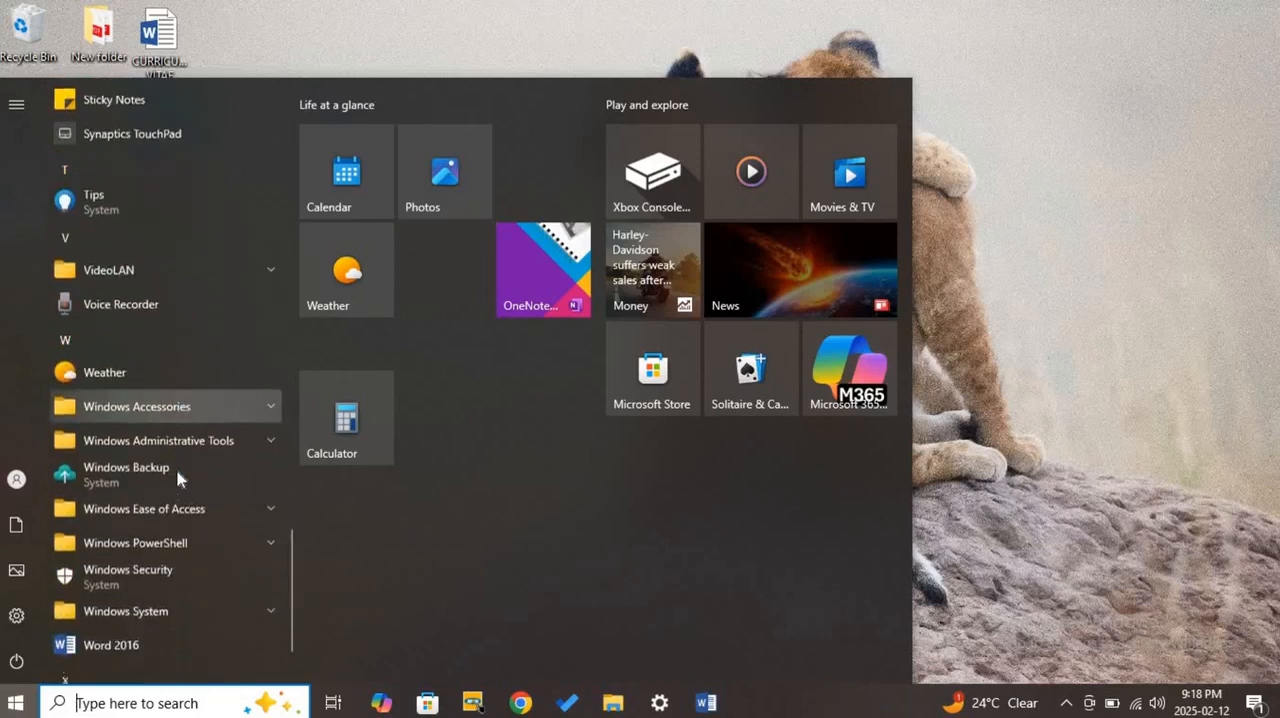
{"action": "scroll", "coordinate": [176, 468], "scroll_direction": "down", "scroll_amount": 2}
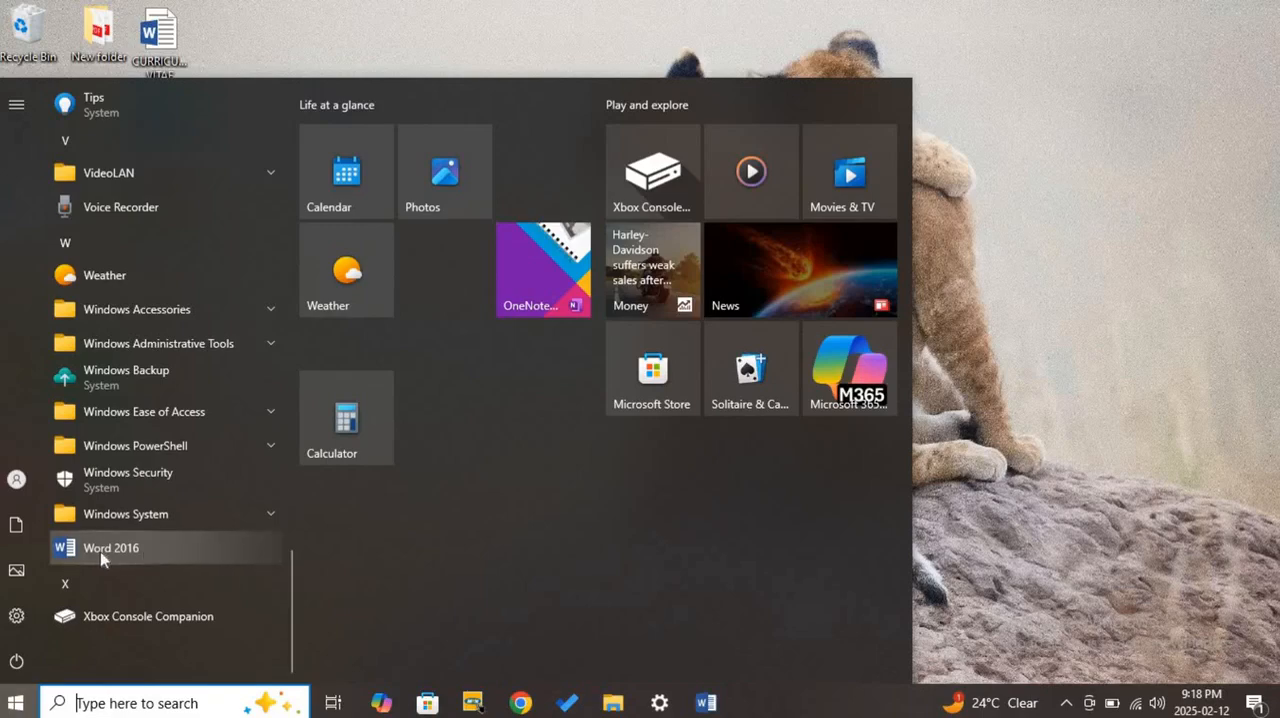
{"action": "left_click", "coordinate": [945, 442]}
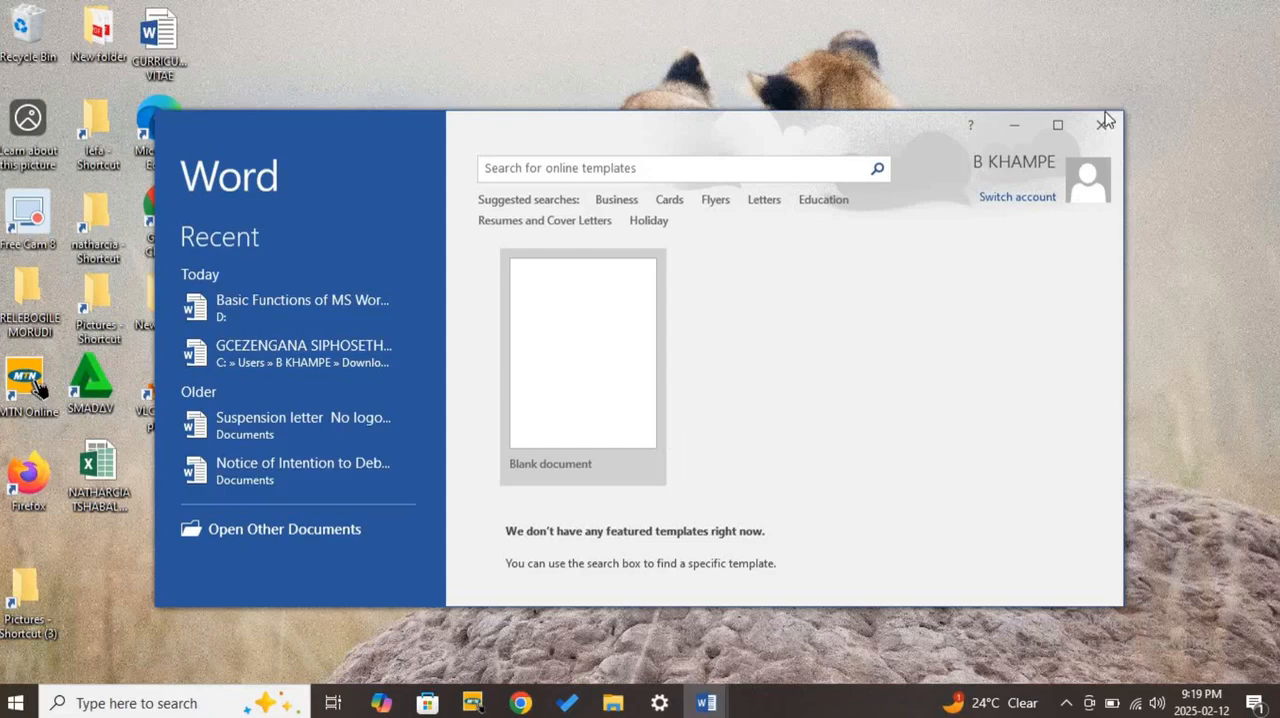
- Maximize the Word start window, restore it to its smaller size and maximize it again
{"action": "left_click", "coordinate": [1058, 125]}
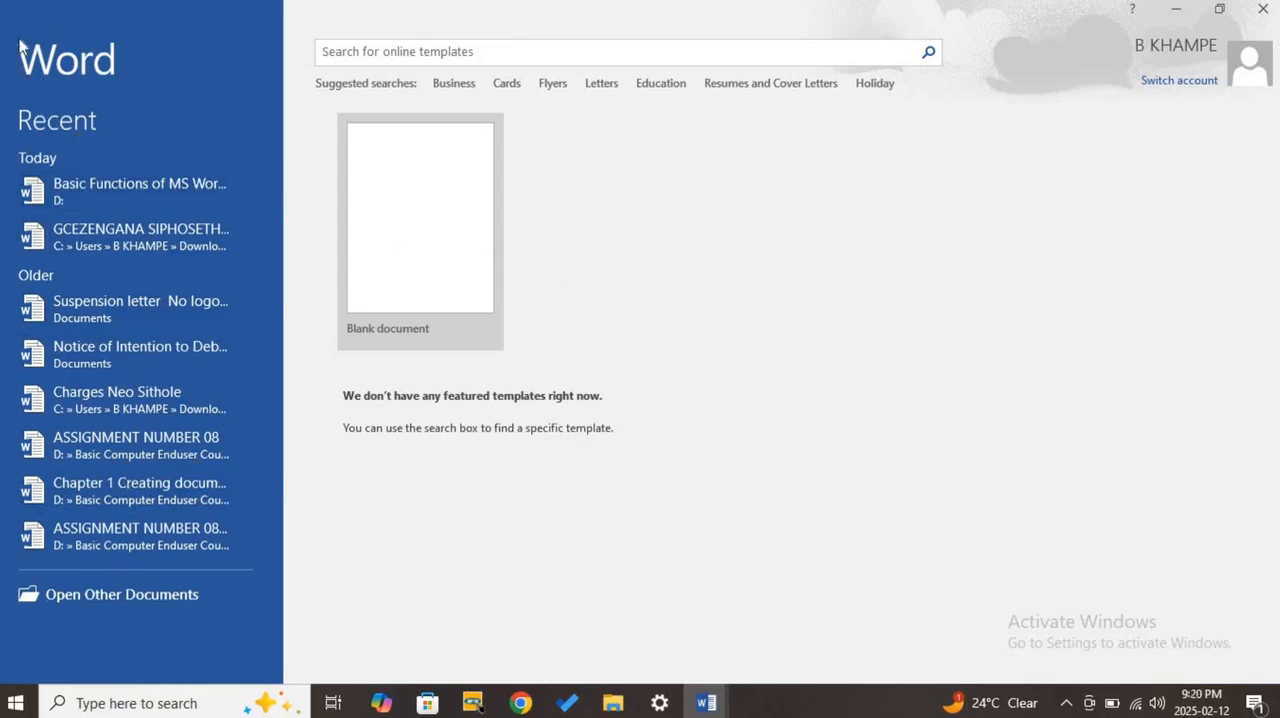
{"action": "double_click", "coordinate": [760, 12]}
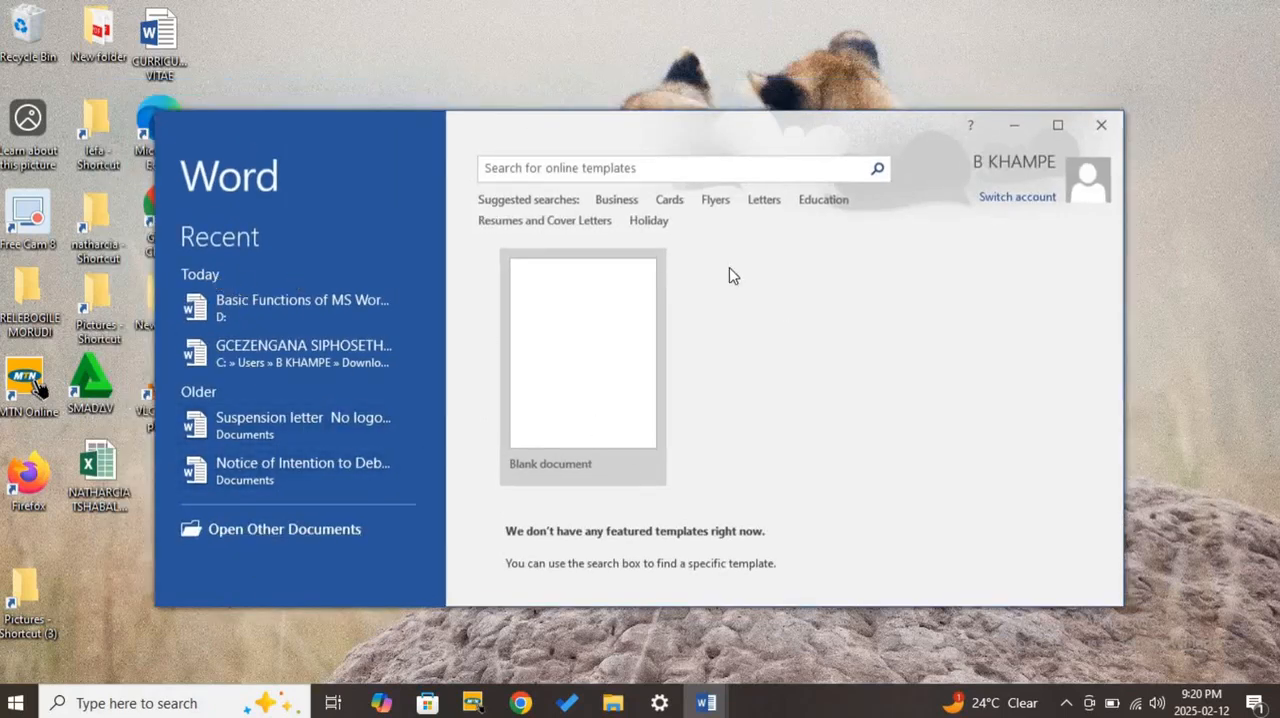
{"action": "left_click", "coordinate": [1057, 125]}
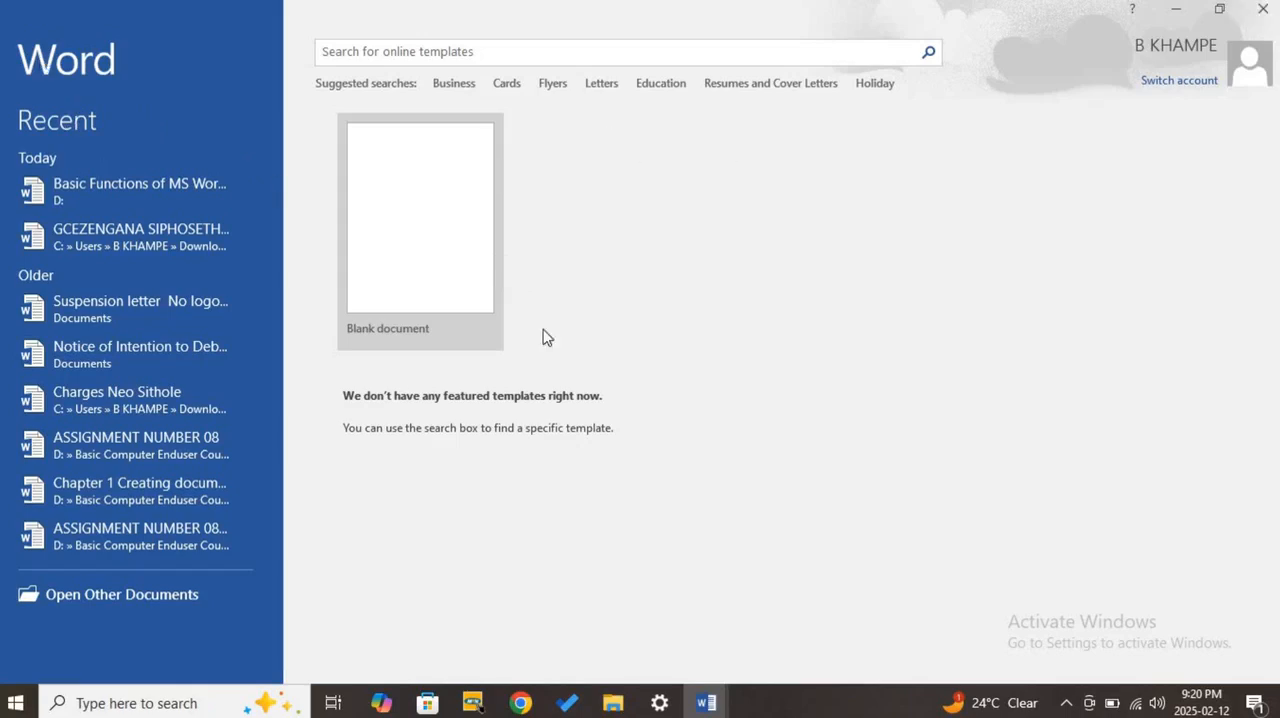
- Close the Word start screen and relaunch Word 2016 from the installed apps in a maximized window
{"action": "key", "text": "alt+F4"}
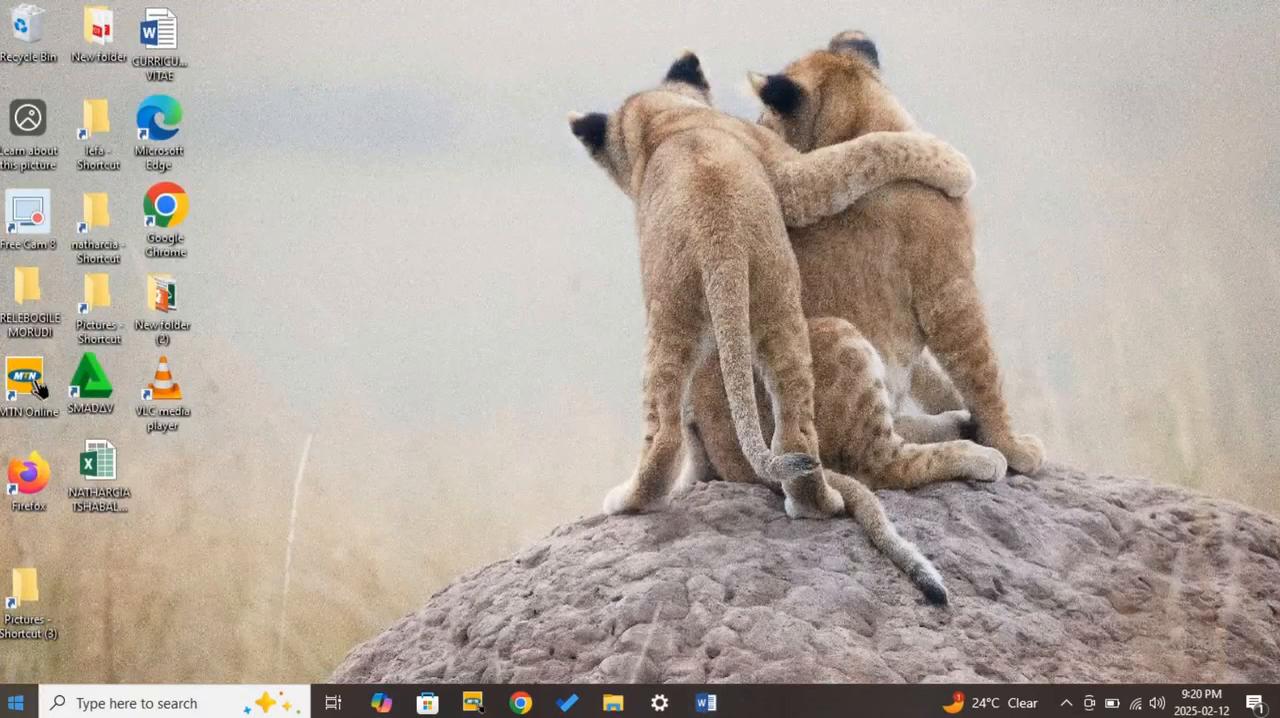
{"action": "left_click", "coordinate": [18, 700]}
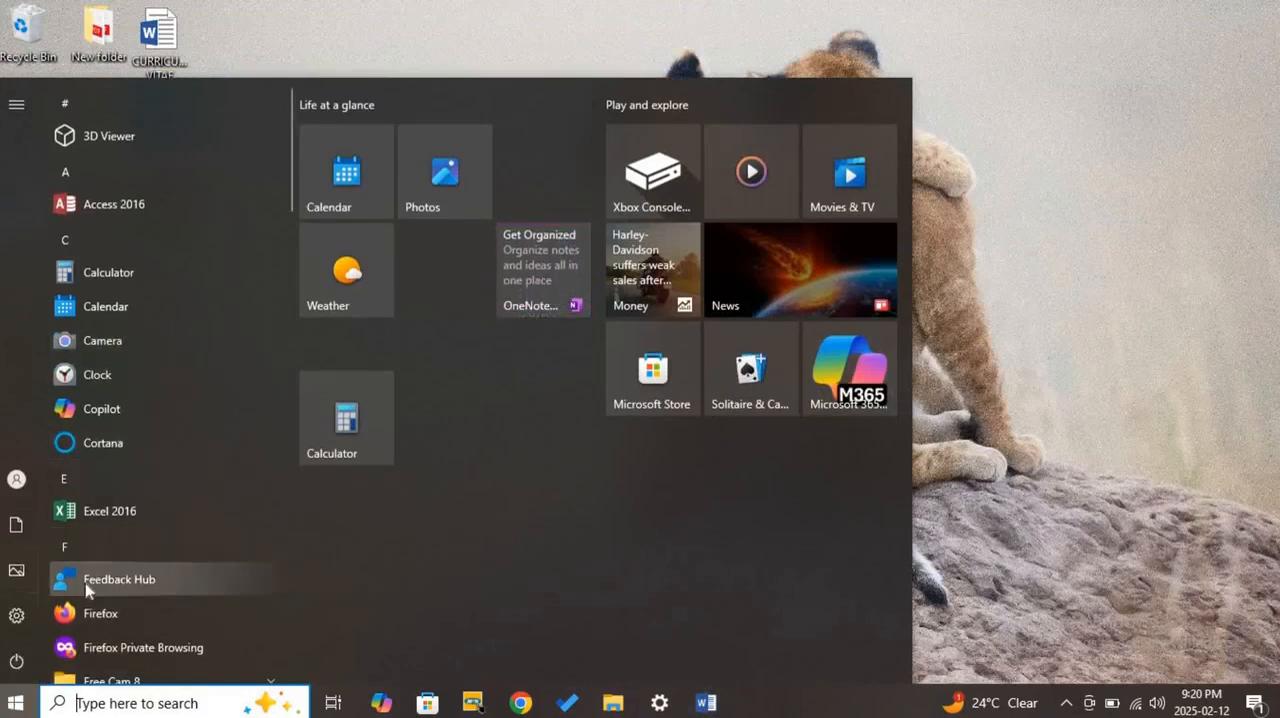
{"action": "scroll", "coordinate": [87, 590], "scroll_direction": "down", "scroll_amount": 15}
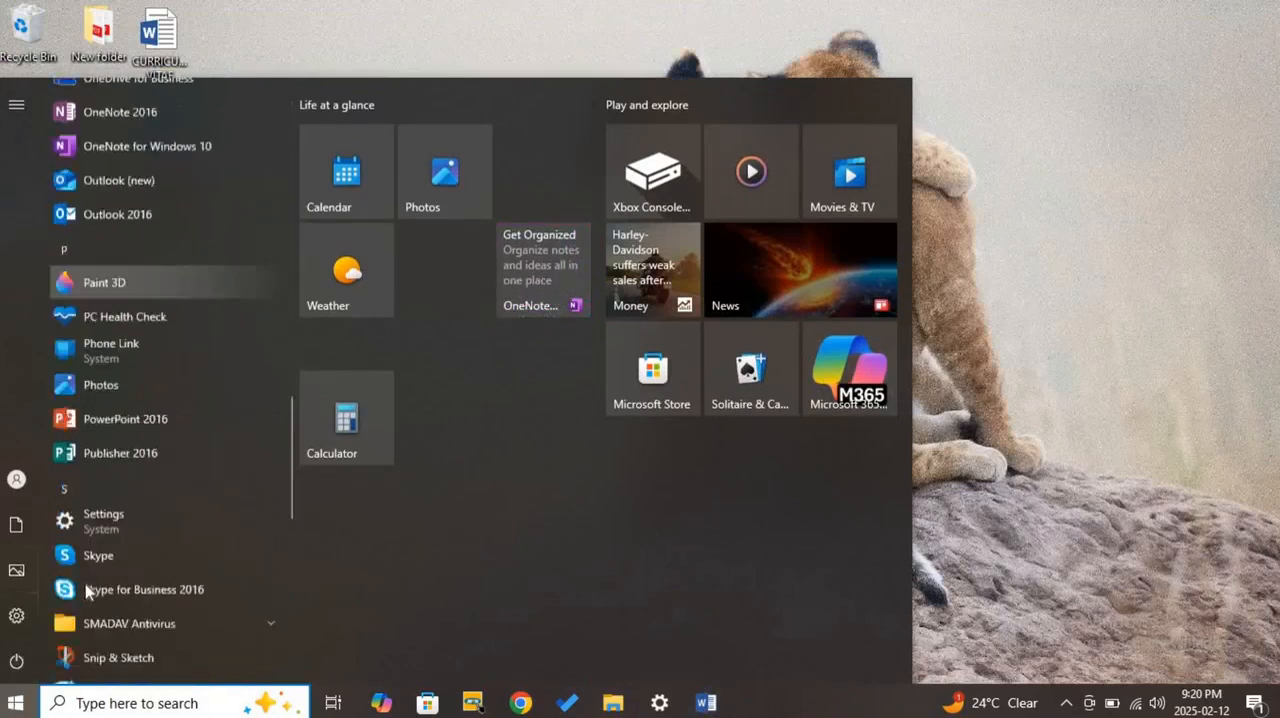
{"action": "scroll", "coordinate": [87, 592], "scroll_direction": "down", "scroll_amount": 10}
{"action": "left_click", "coordinate": [114, 549]}
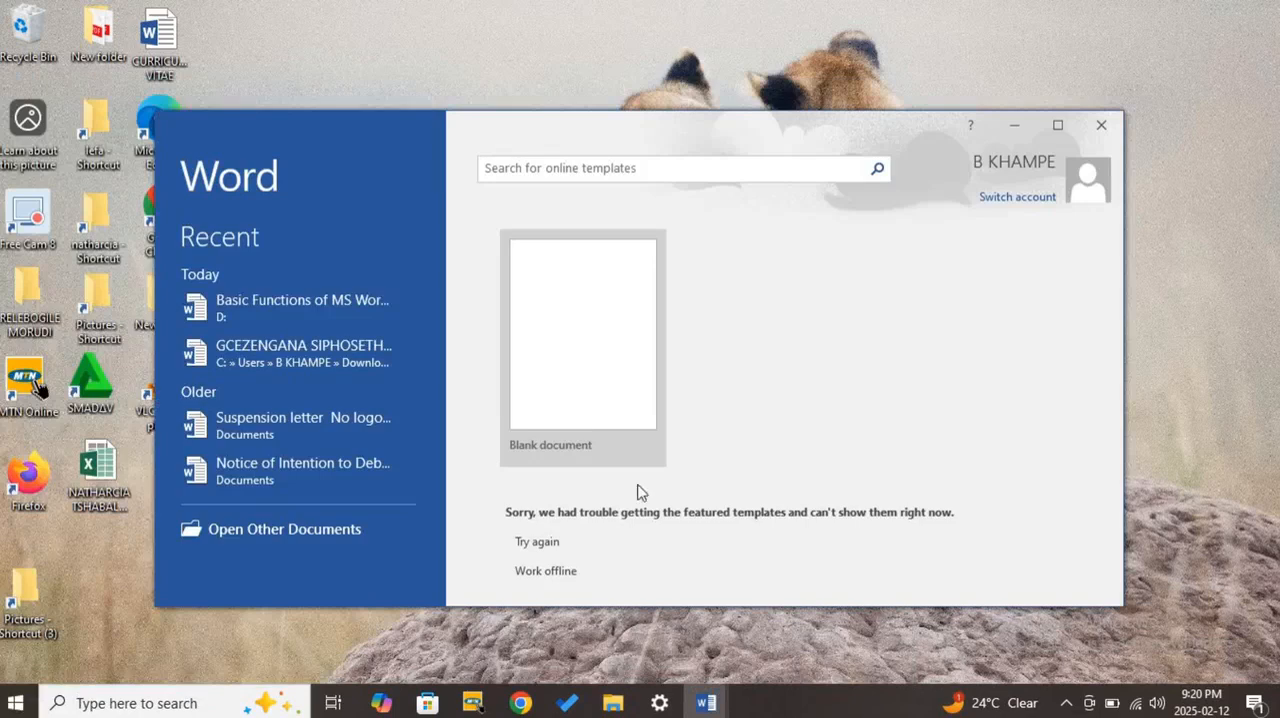
{"action": "left_click", "coordinate": [1057, 125]}
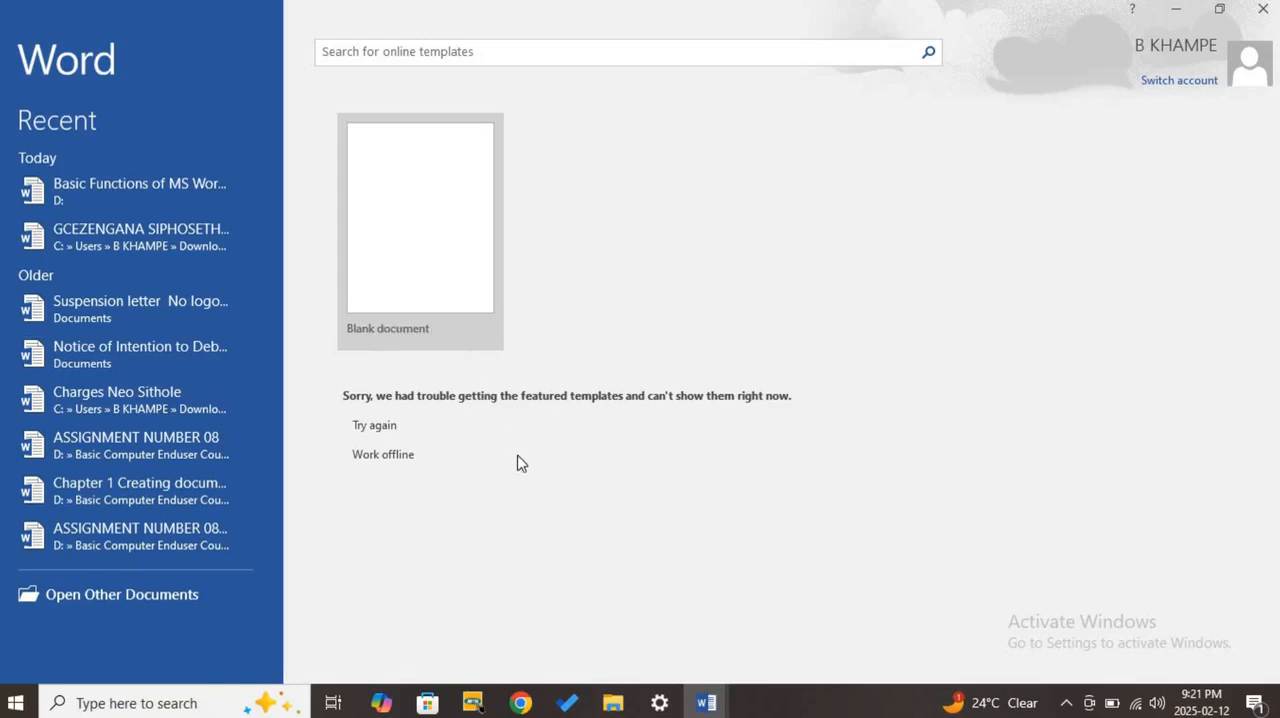
- Create a blank document, hide its Navigation pane and zoom the page out to 93%
{"action": "left_click", "coordinate": [446, 250]}
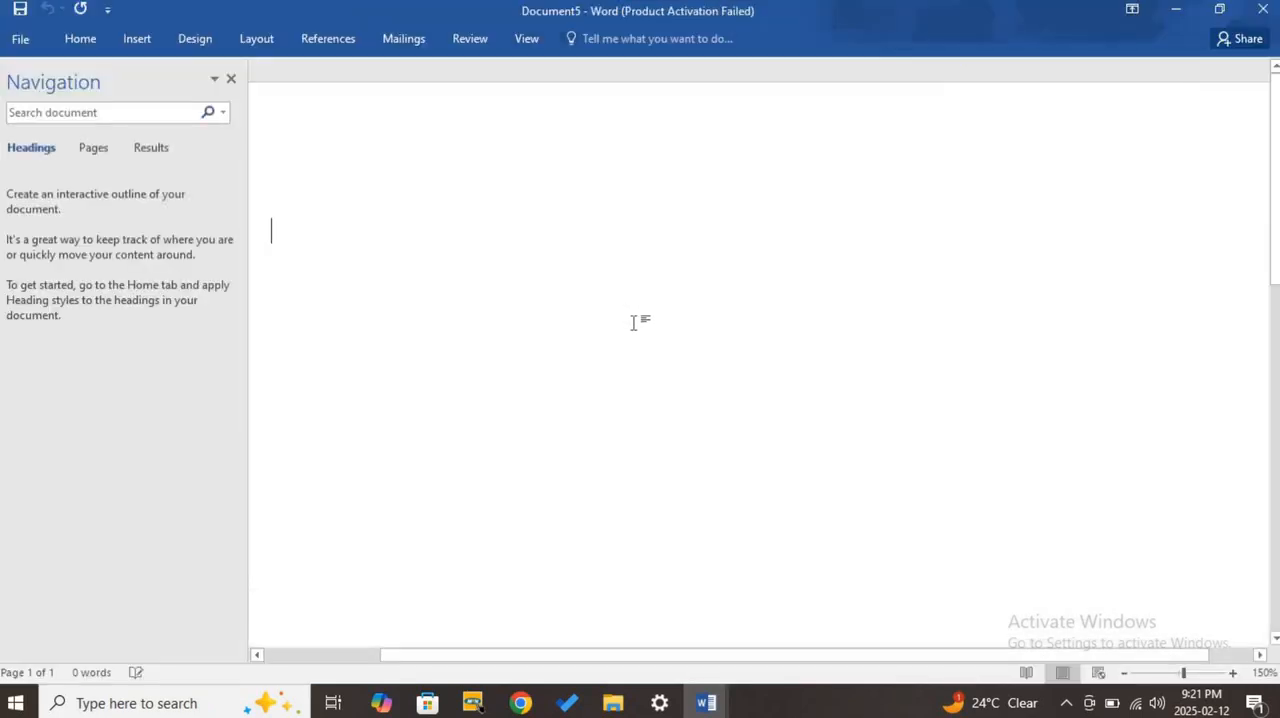
{"action": "left_click", "coordinate": [231, 78]}
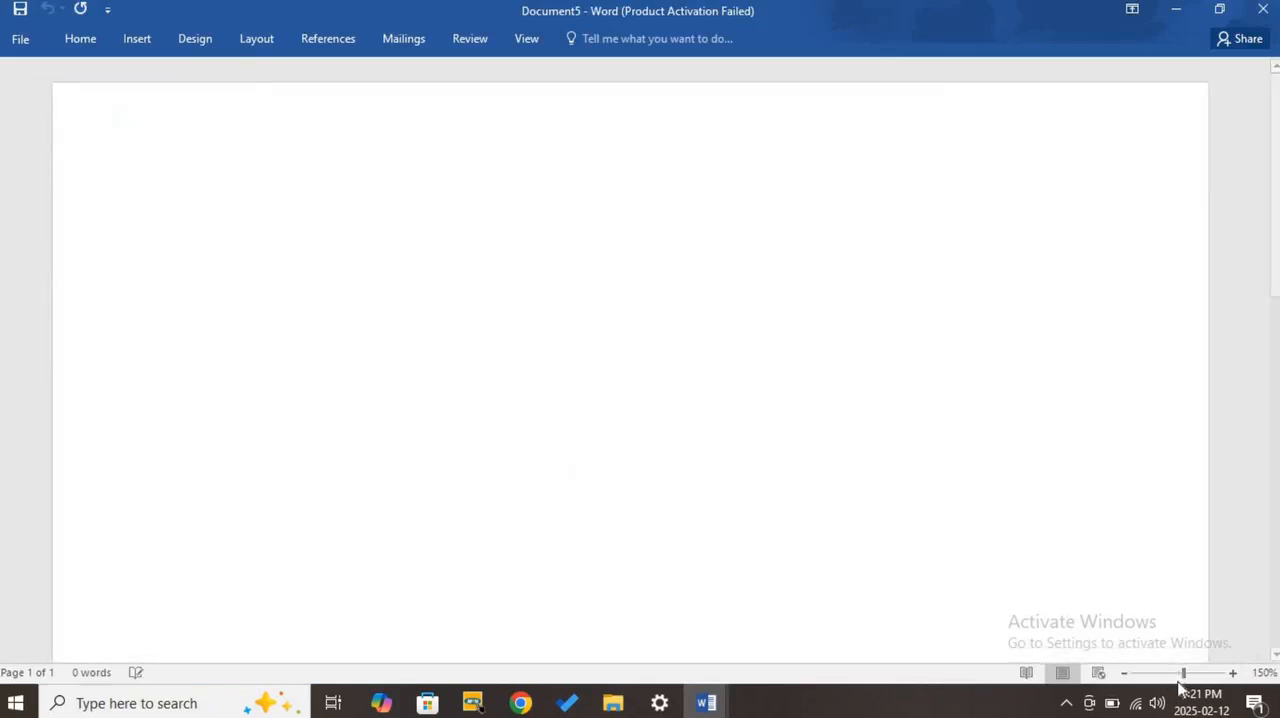
{"action": "left_click_drag", "start_coordinate": [1182, 676], "coordinate": [1174, 674]}
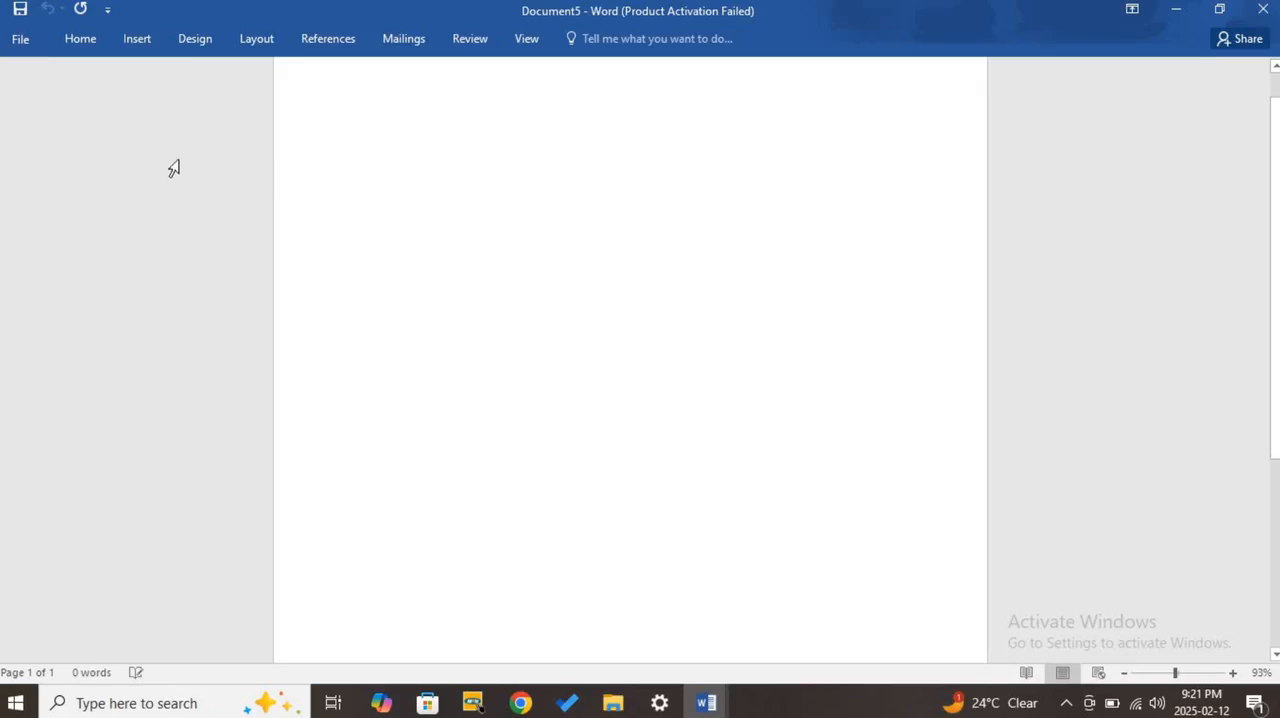
- Show the Home ribbon commands and pin the ribbon so it stays expanded above the page
{"action": "left_click", "coordinate": [81, 46]}
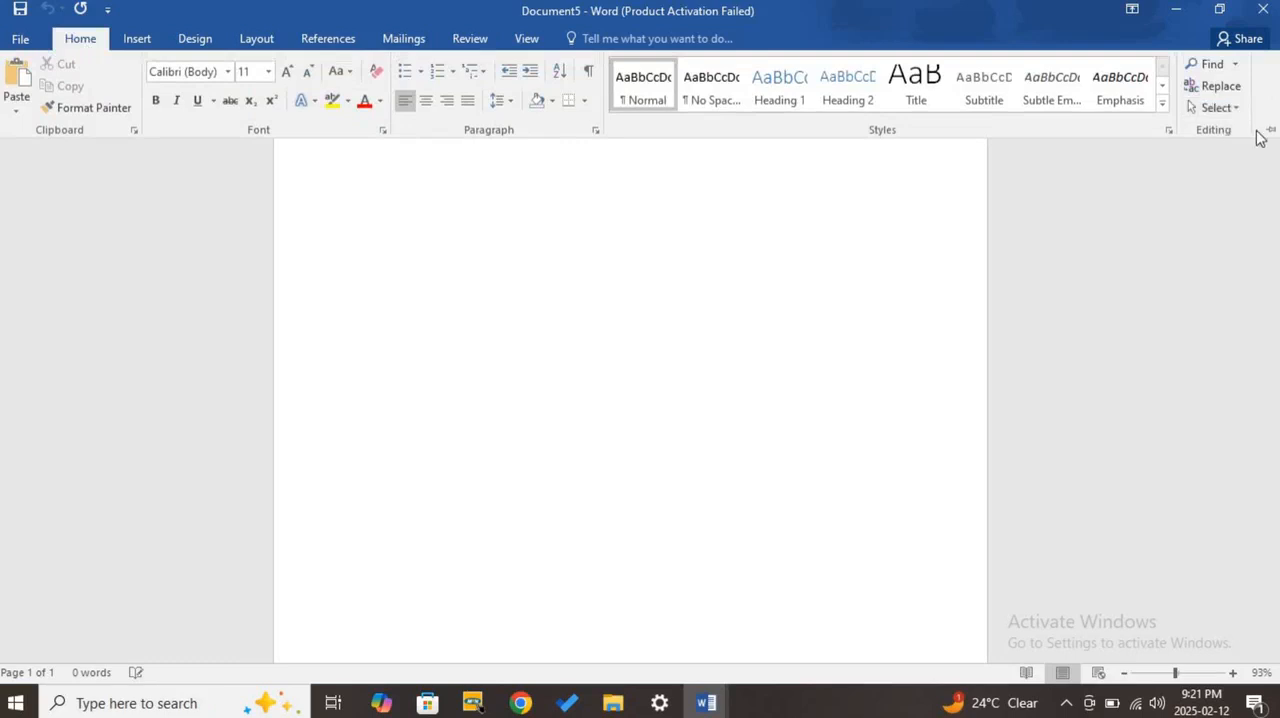
{"action": "left_click", "coordinate": [1268, 131]}
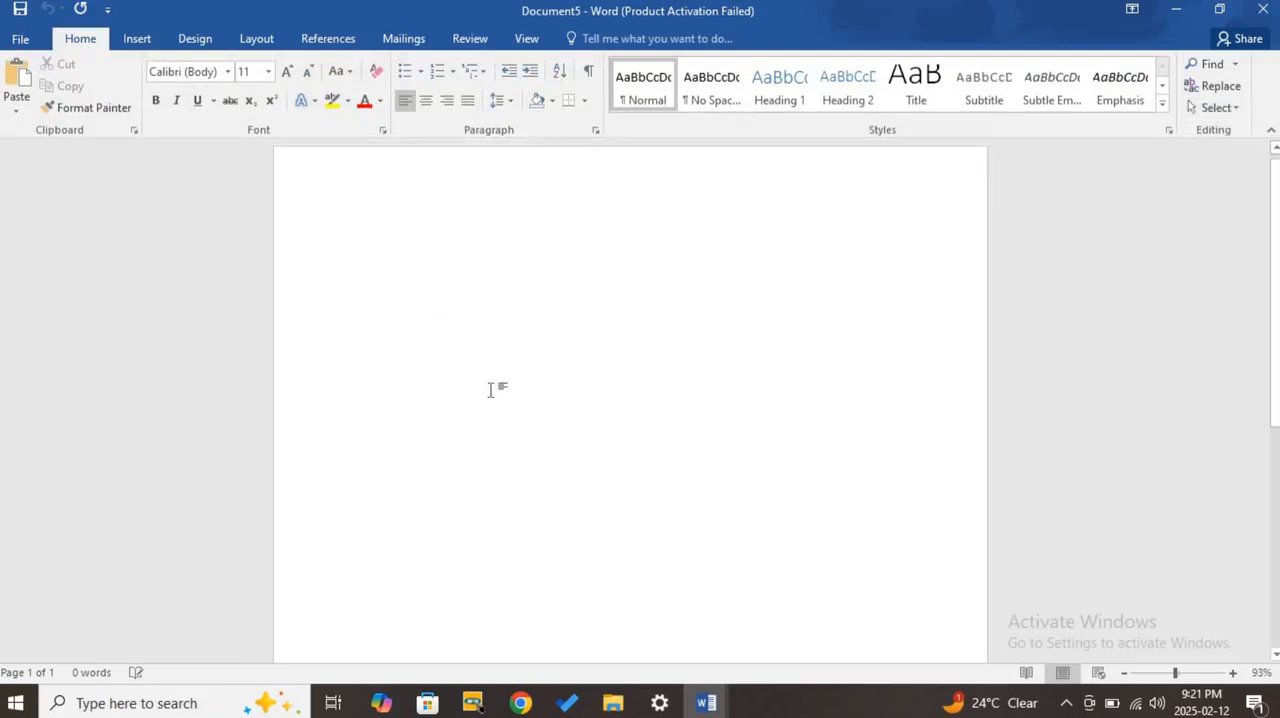
{"action": "scroll", "coordinate": [641, 377], "scroll_direction": "down", "scroll_amount": 1}
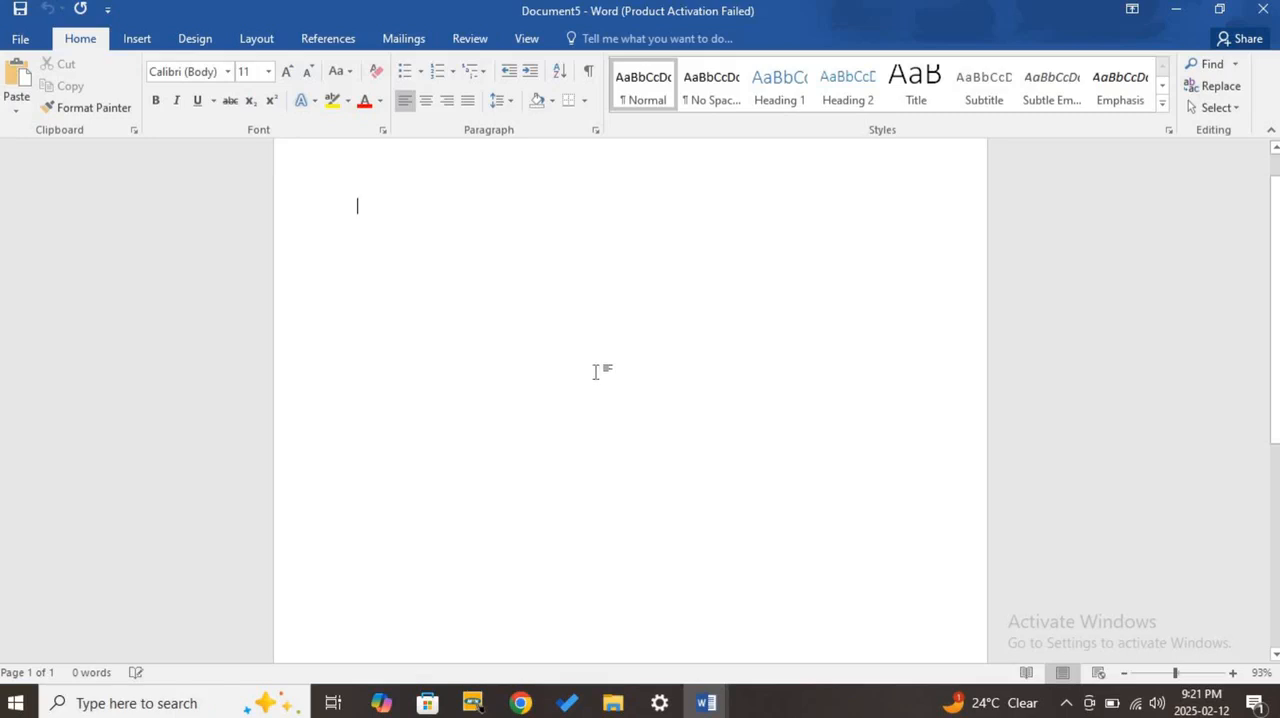
{"action": "scroll", "coordinate": [551, 338], "scroll_direction": "up", "scroll_amount": 1}
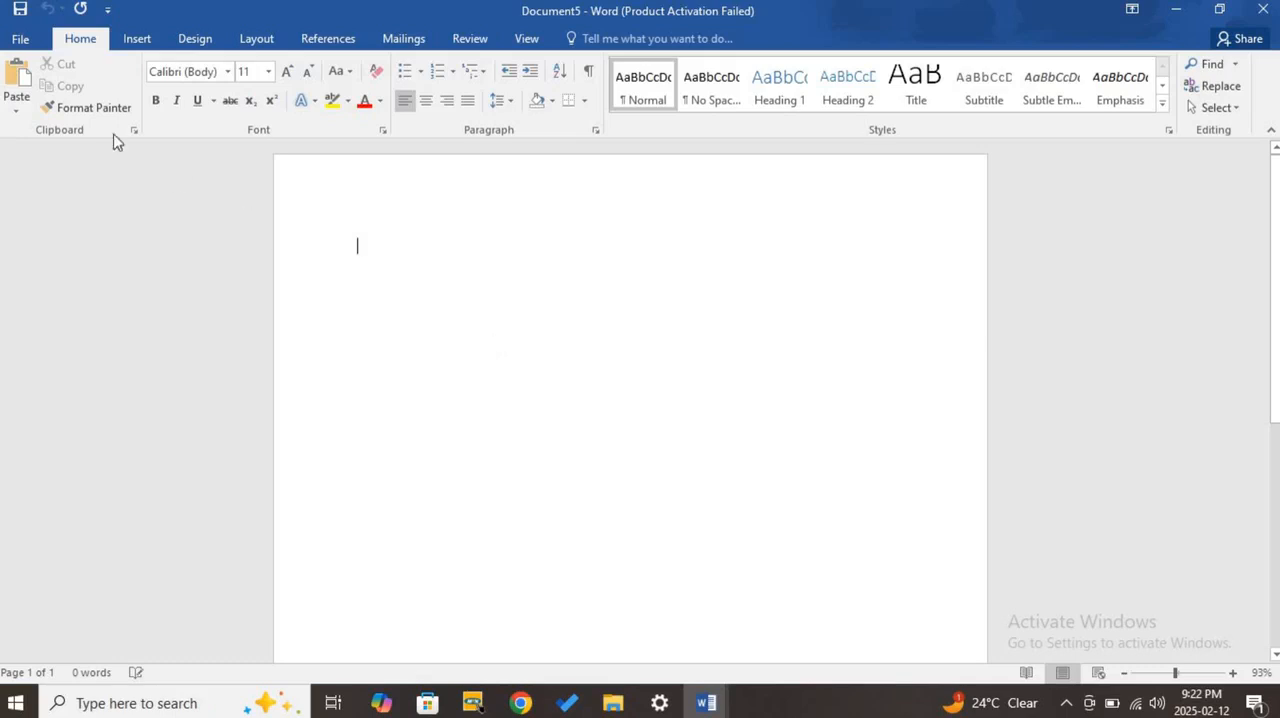
- Examine the offline templates available for new documents and return to the blank document
{"action": "left_click", "coordinate": [20, 38]}
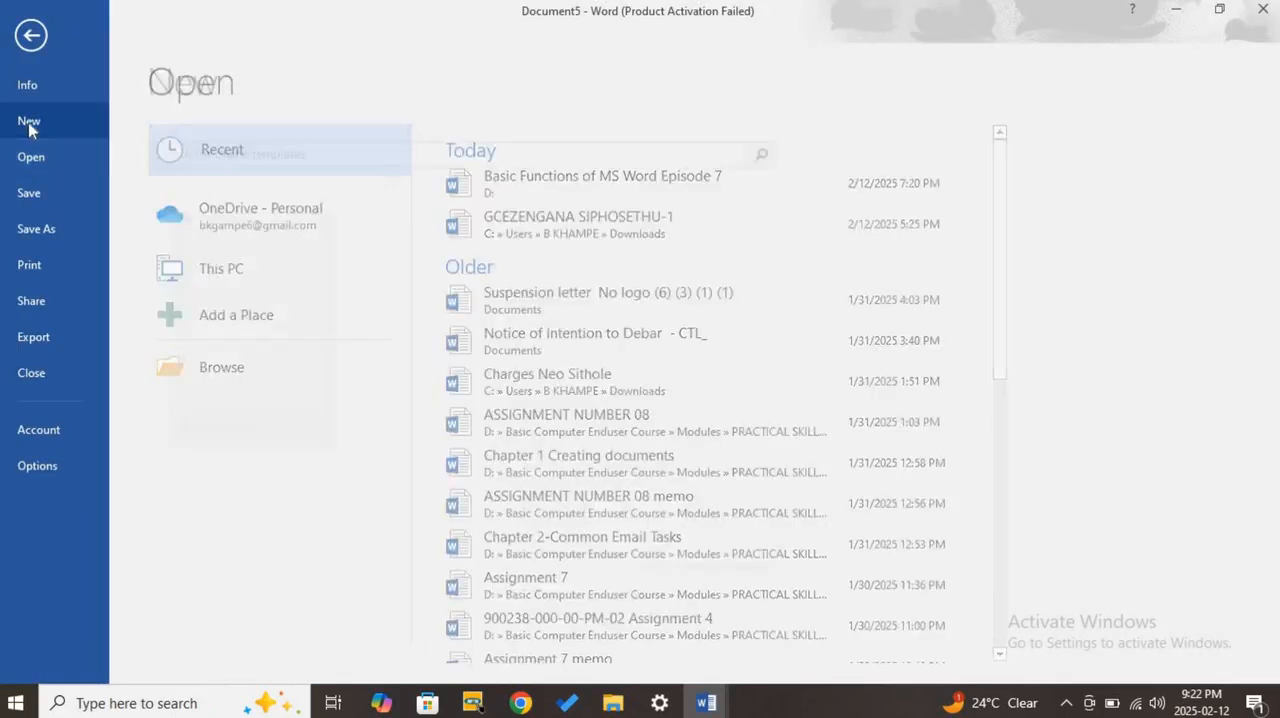
{"action": "left_click", "coordinate": [27, 122]}
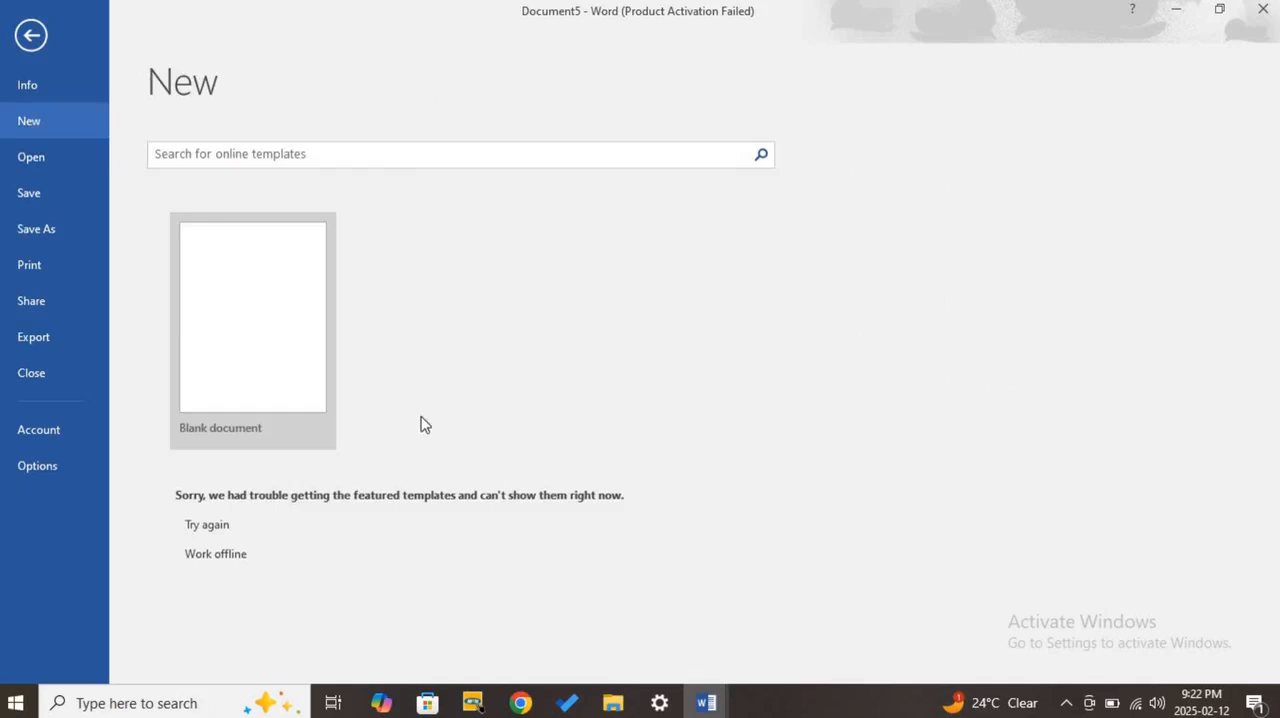
{"action": "left_click", "coordinate": [206, 562]}
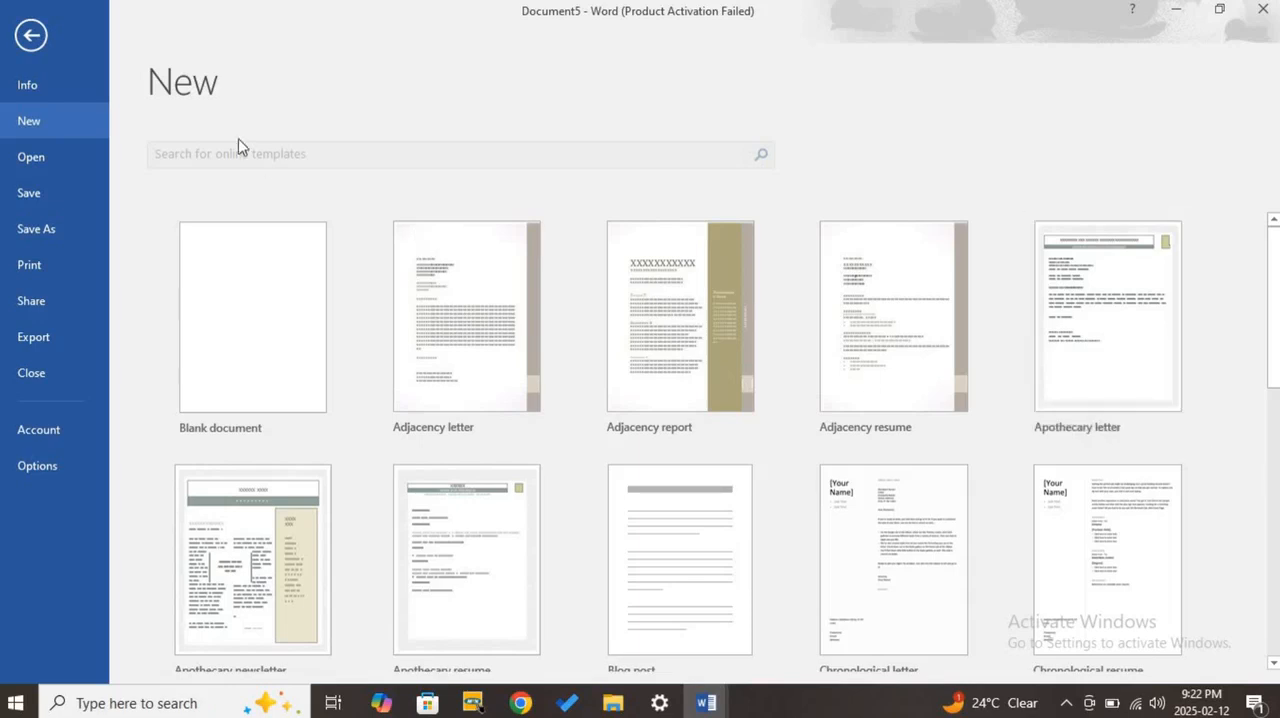
{"action": "left_click", "coordinate": [36, 50]}
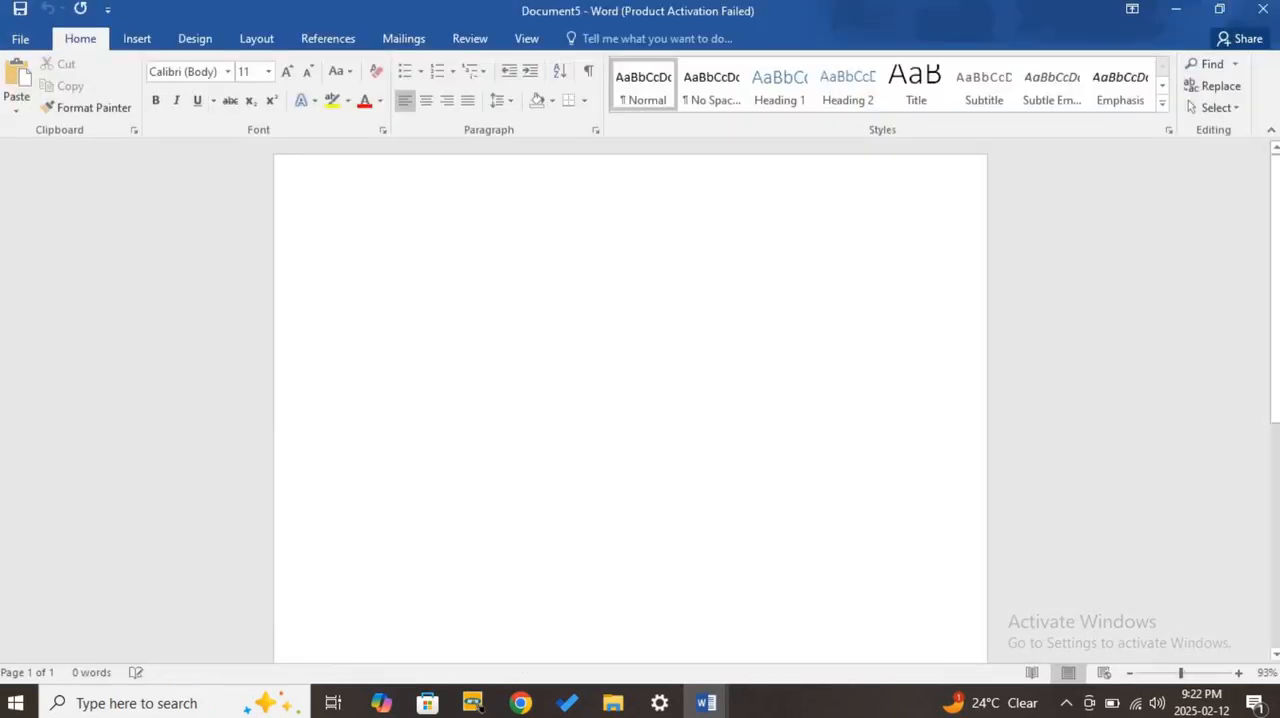
- Close the blank document and start Word 2016 again from the installed apps, maximizing its start screen
{"action": "left_click", "coordinate": [1263, 12]}
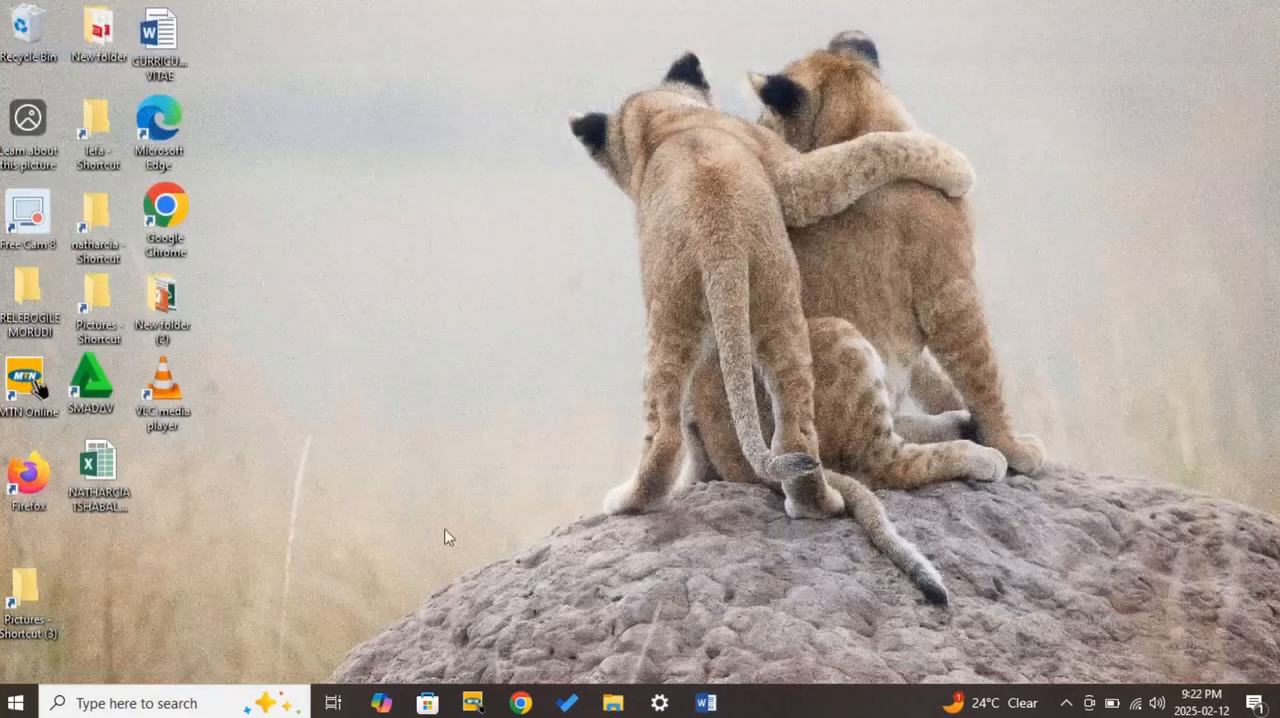
{"action": "left_click", "coordinate": [16, 702]}
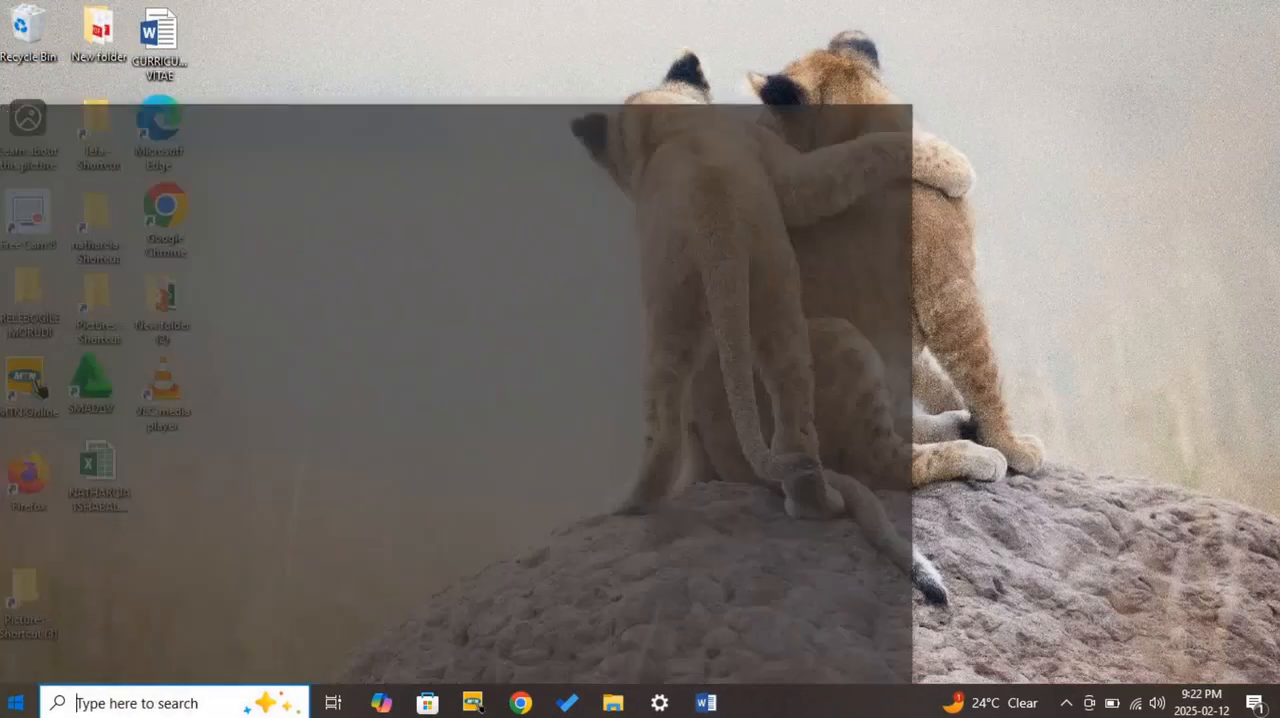
{"action": "scroll", "coordinate": [161, 415], "scroll_direction": "down", "scroll_amount": 10}
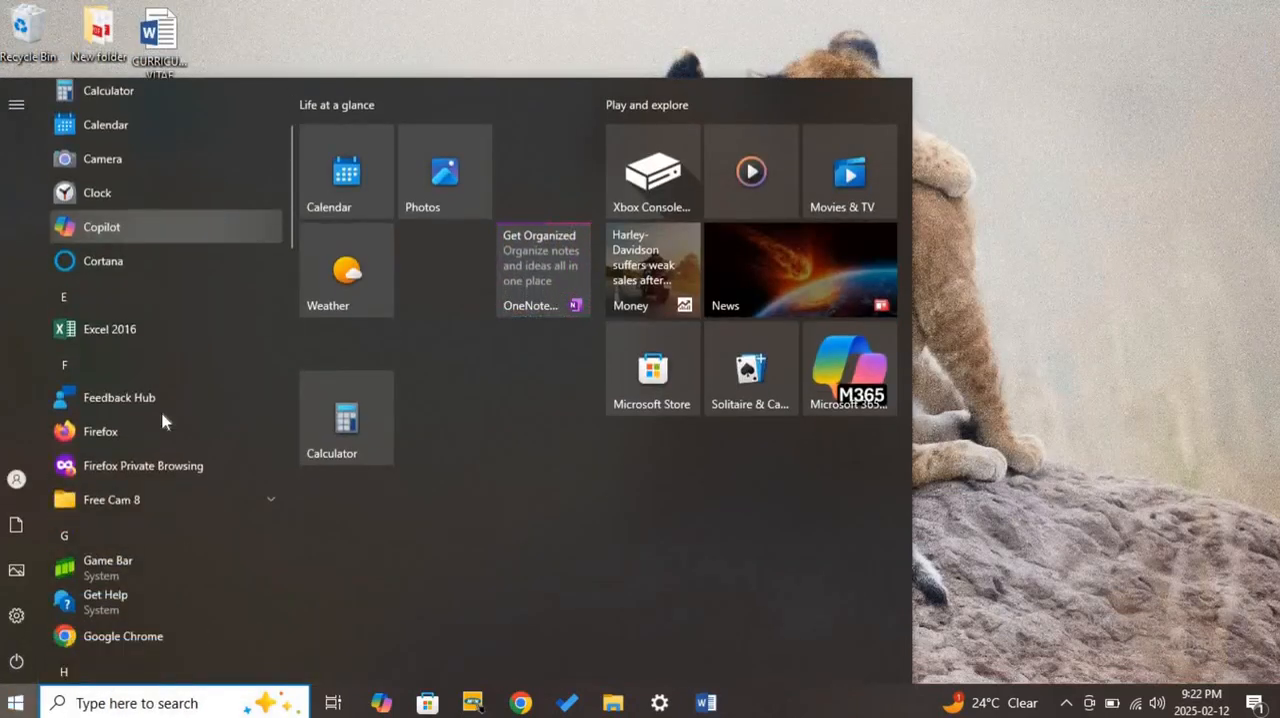
{"action": "scroll", "coordinate": [161, 411], "scroll_direction": "down", "scroll_amount": 10}
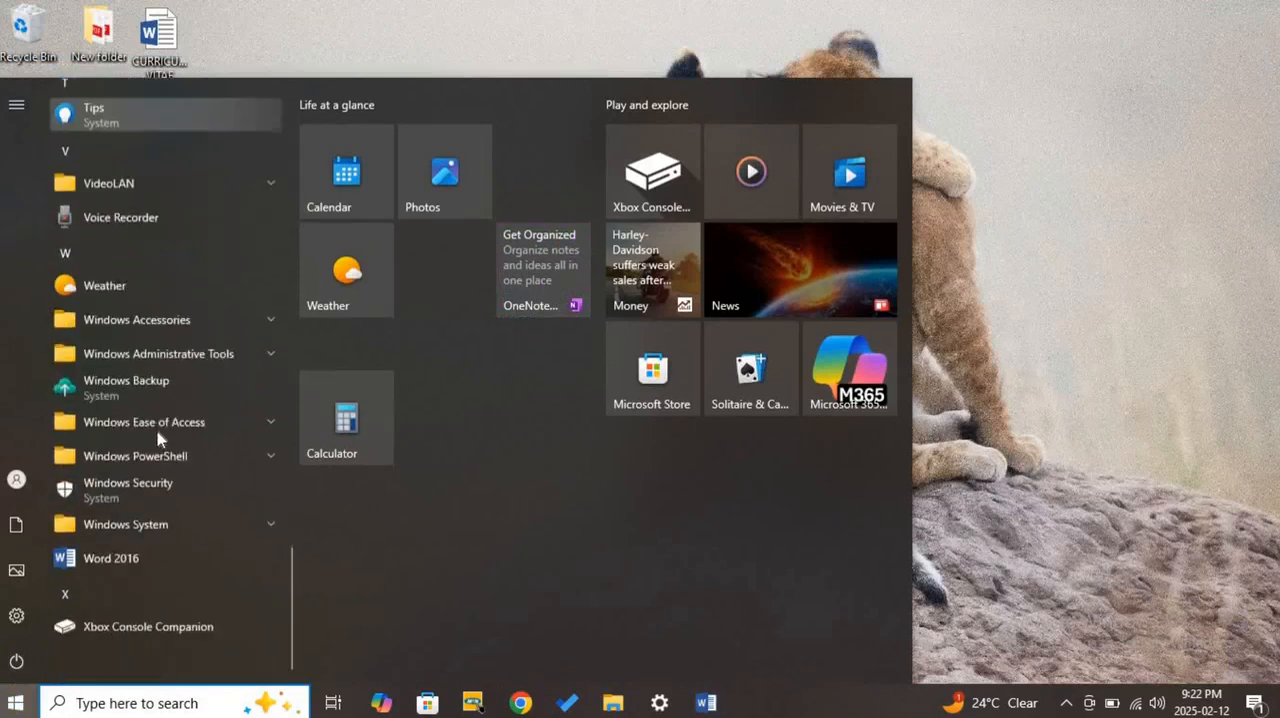
{"action": "left_click", "coordinate": [117, 547]}
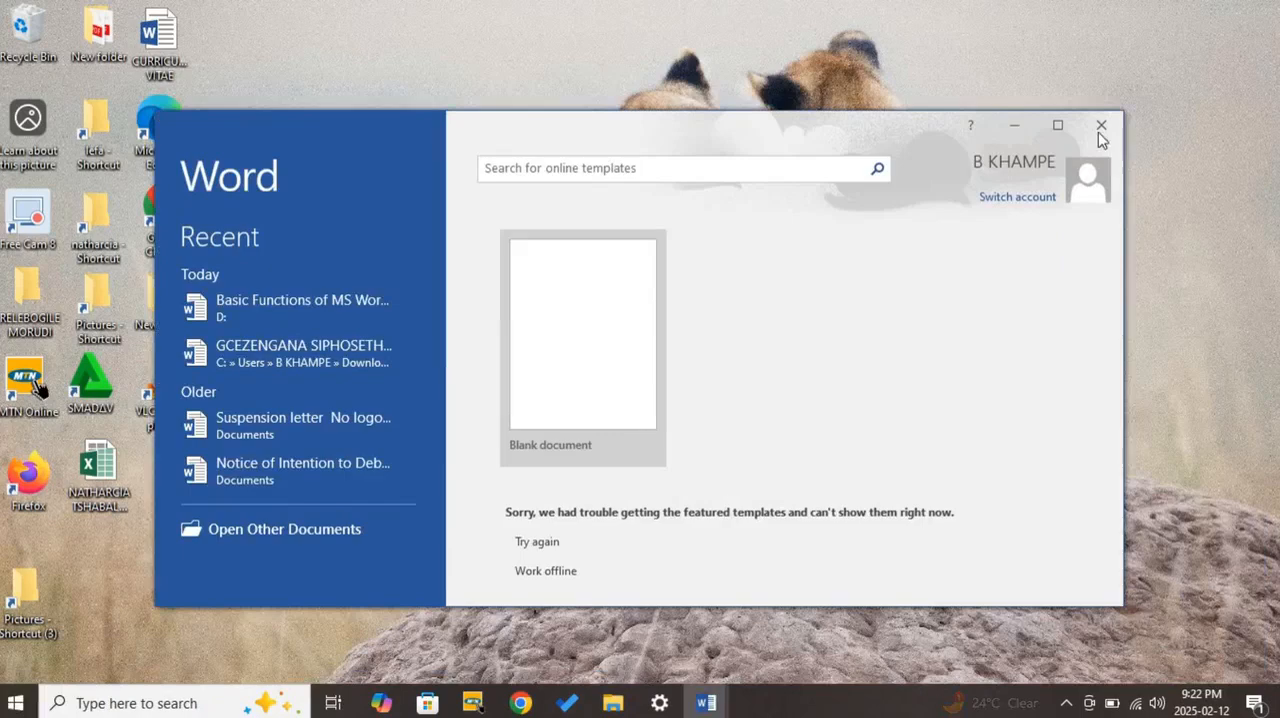
{"action": "left_click", "coordinate": [1057, 124]}
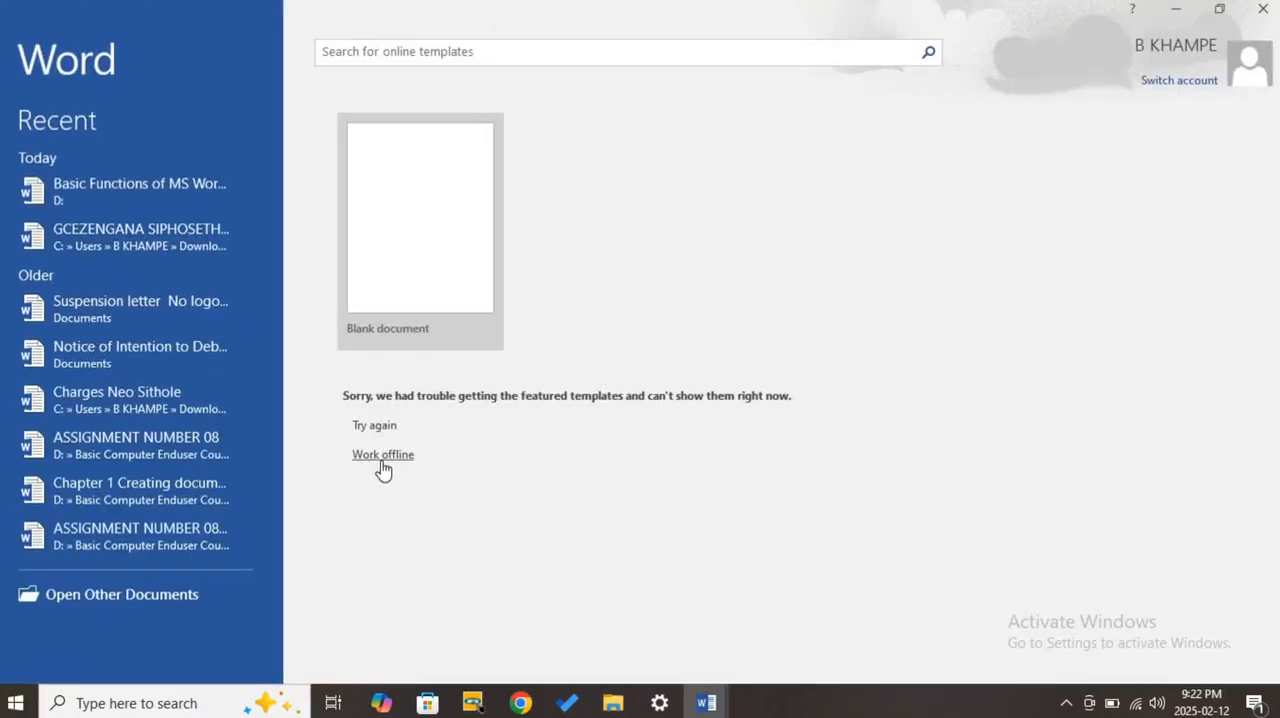
- Work offline to list the templates and create a blank document with the Navigation pane closed
{"action": "left_click", "coordinate": [382, 458]}
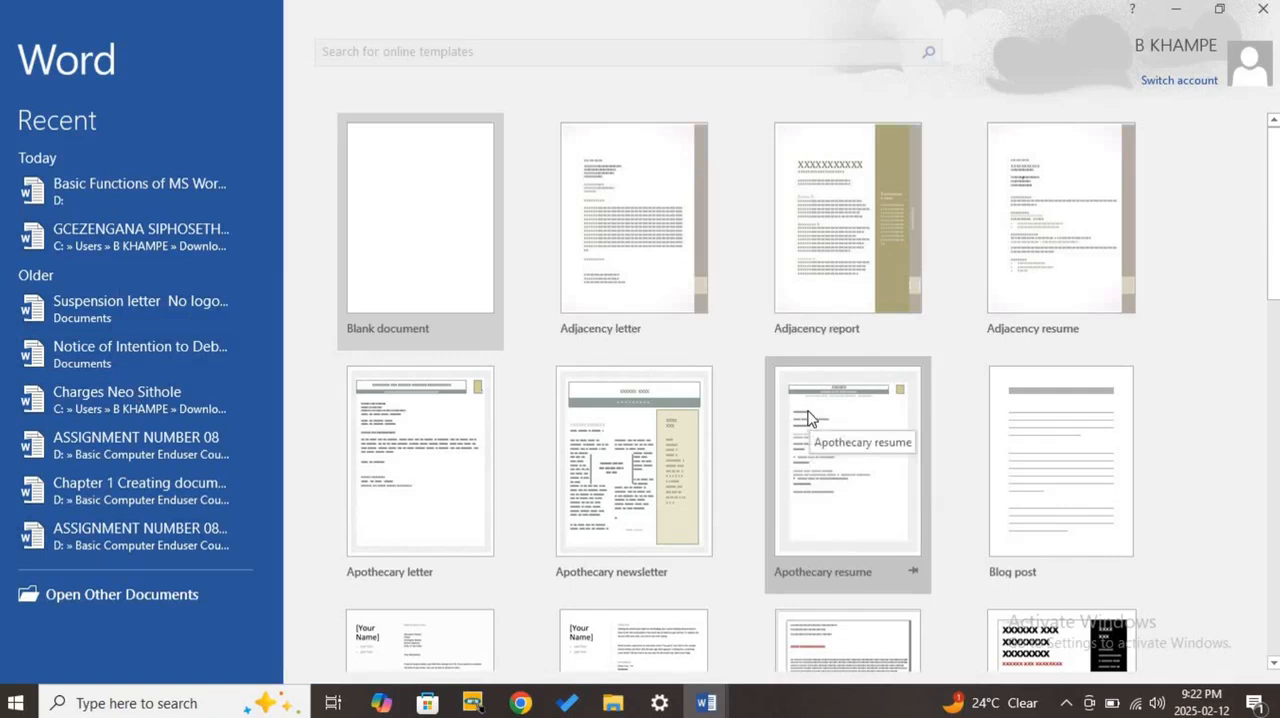
{"action": "left_click", "coordinate": [418, 258]}
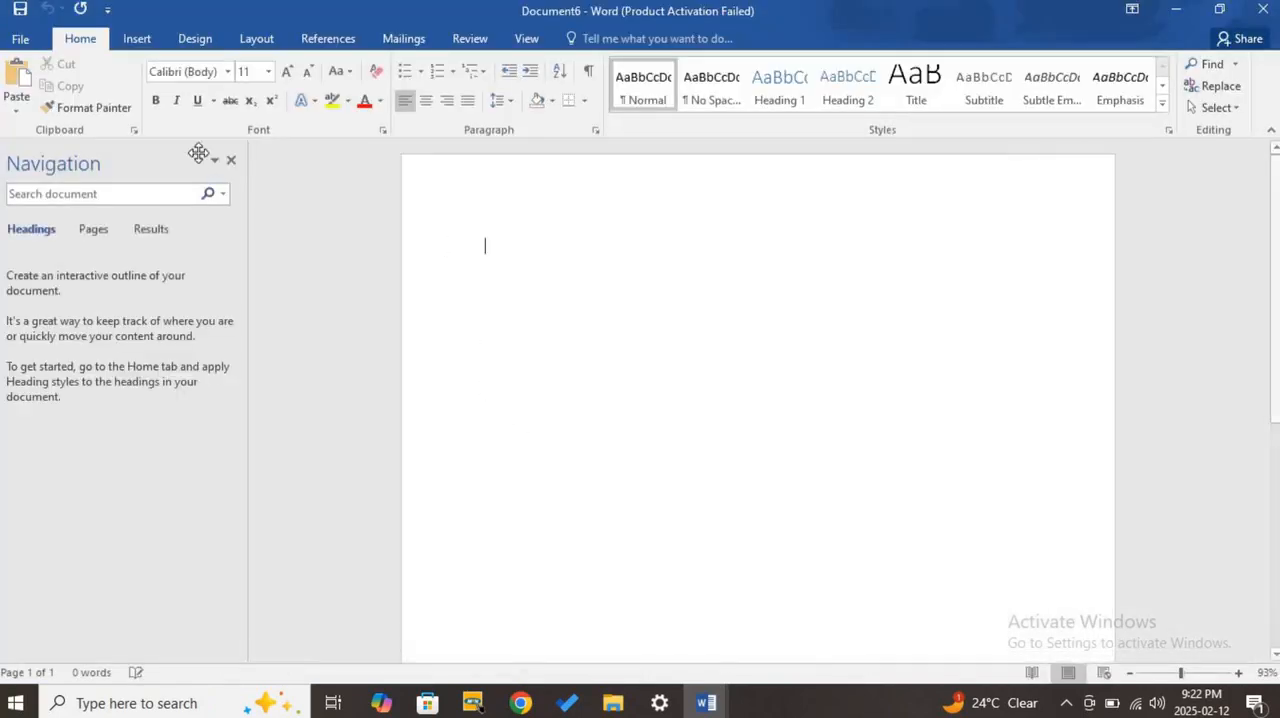
{"action": "left_click", "coordinate": [231, 161]}
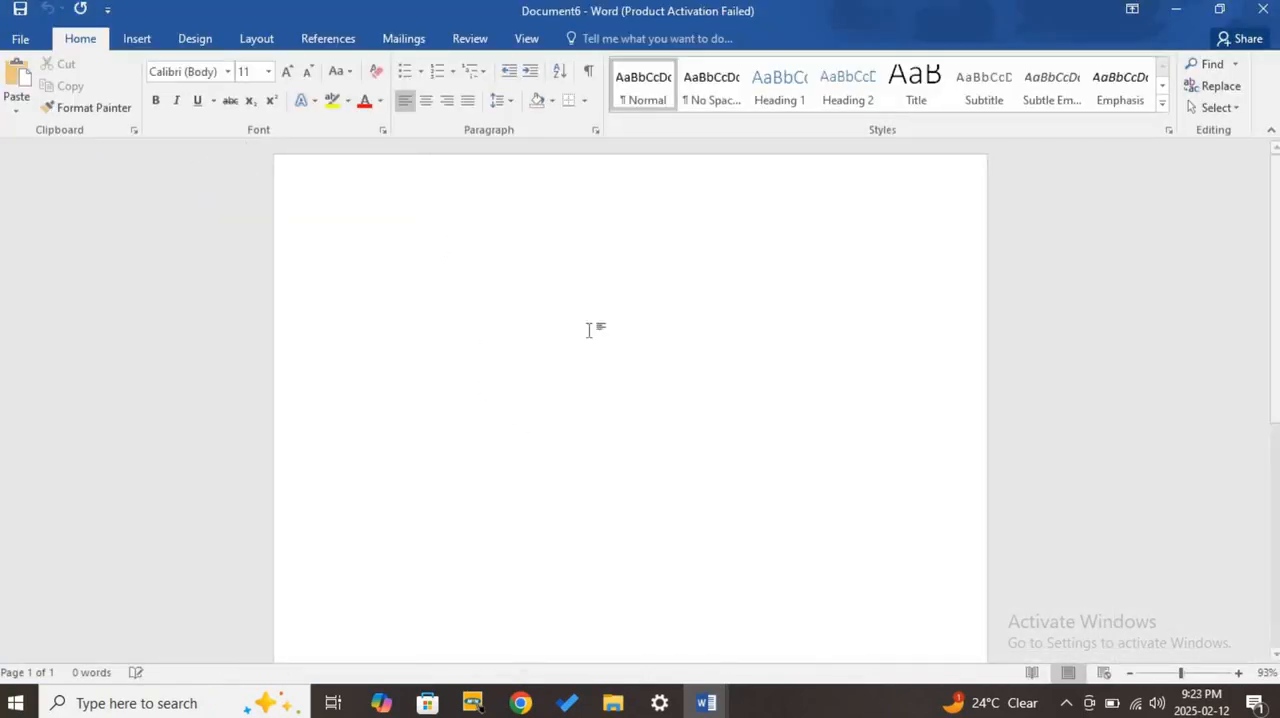
- Create another blank document from within the open one, using the offline template list, and maximize its window
{"action": "left_click", "coordinate": [20, 38]}
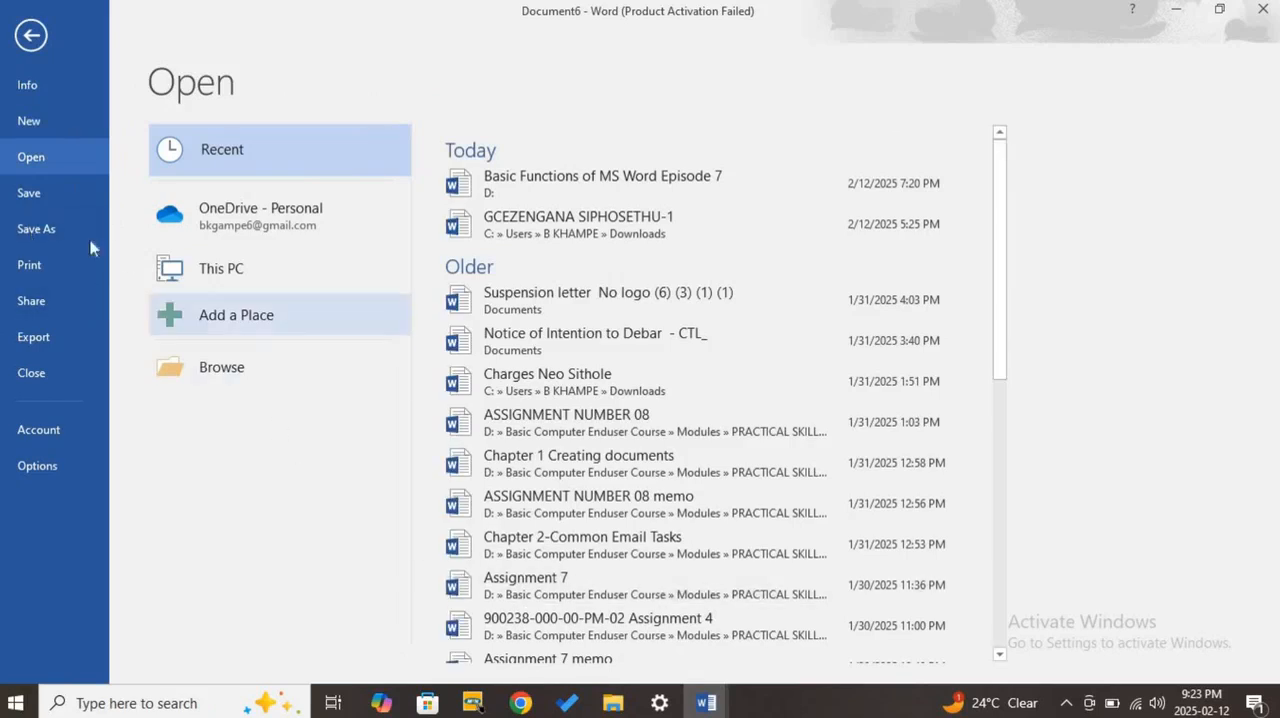
{"action": "left_click", "coordinate": [28, 124]}
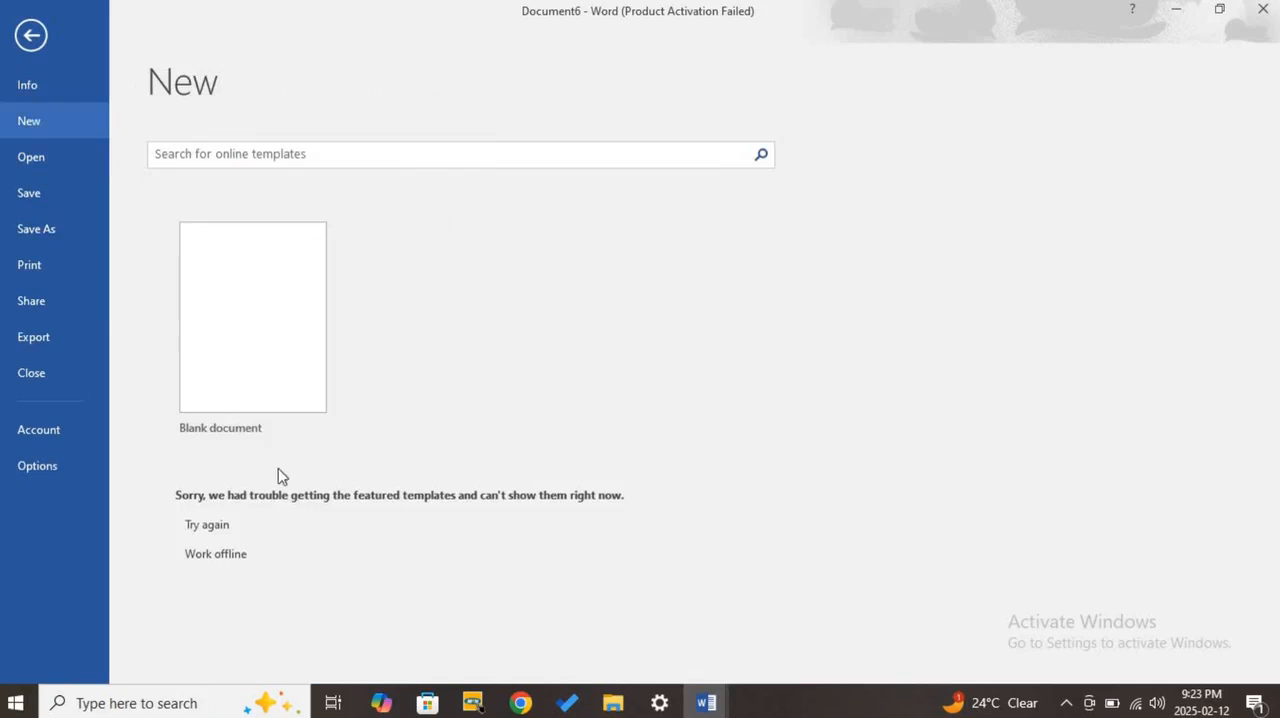
{"action": "left_click", "coordinate": [228, 553]}
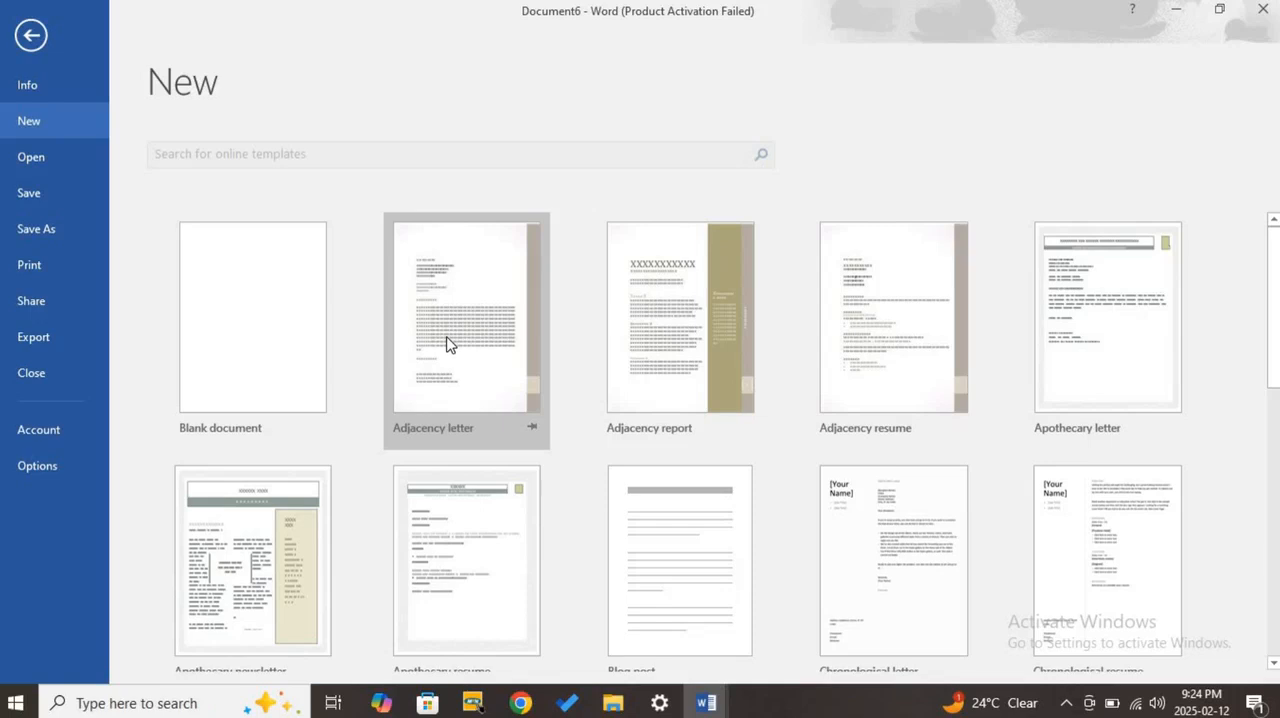
{"action": "left_click", "coordinate": [271, 334]}
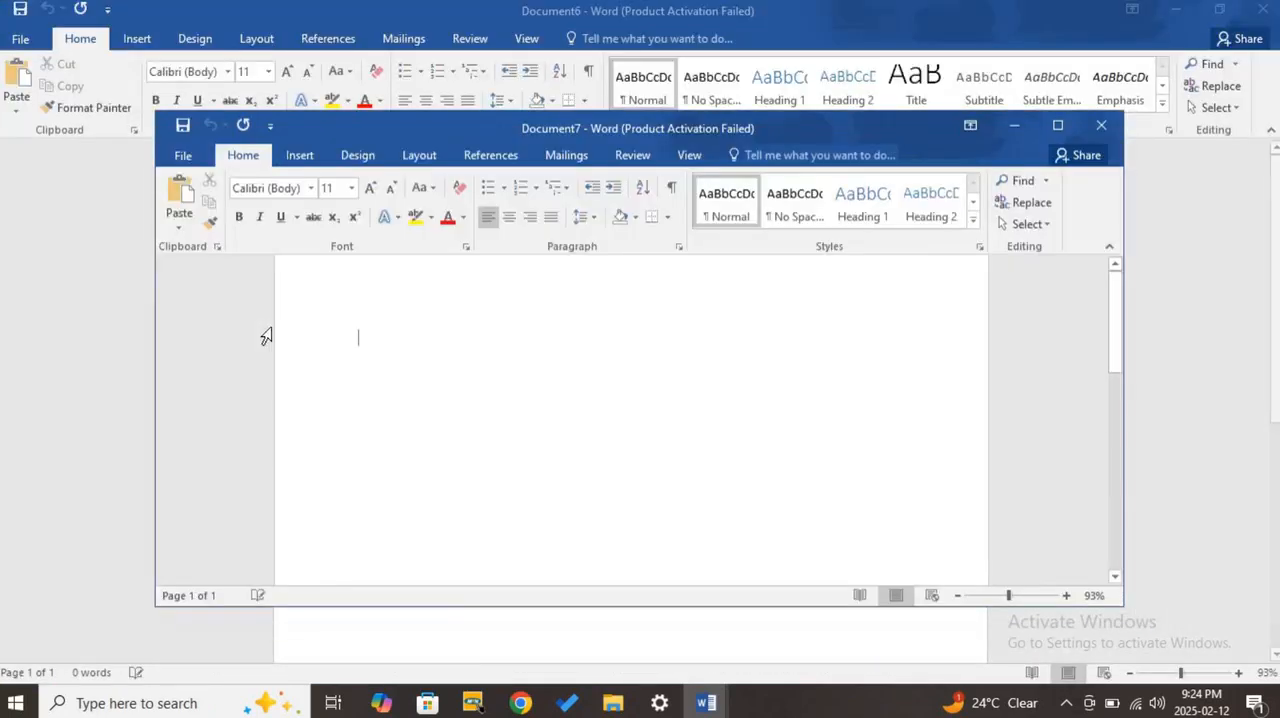
{"action": "left_click", "coordinate": [1051, 123]}
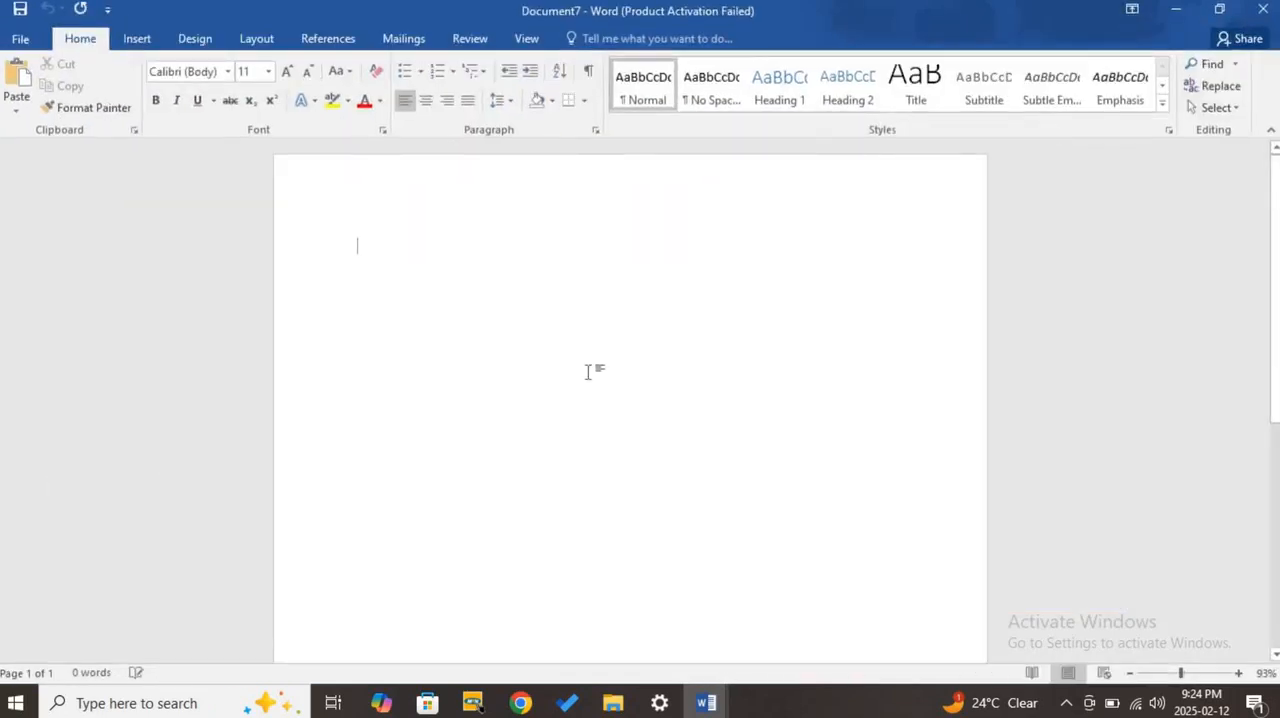
- With both blank documents minimized, close Document6 and bring Document7 back on screen
{"action": "left_click", "coordinate": [1178, 13]}
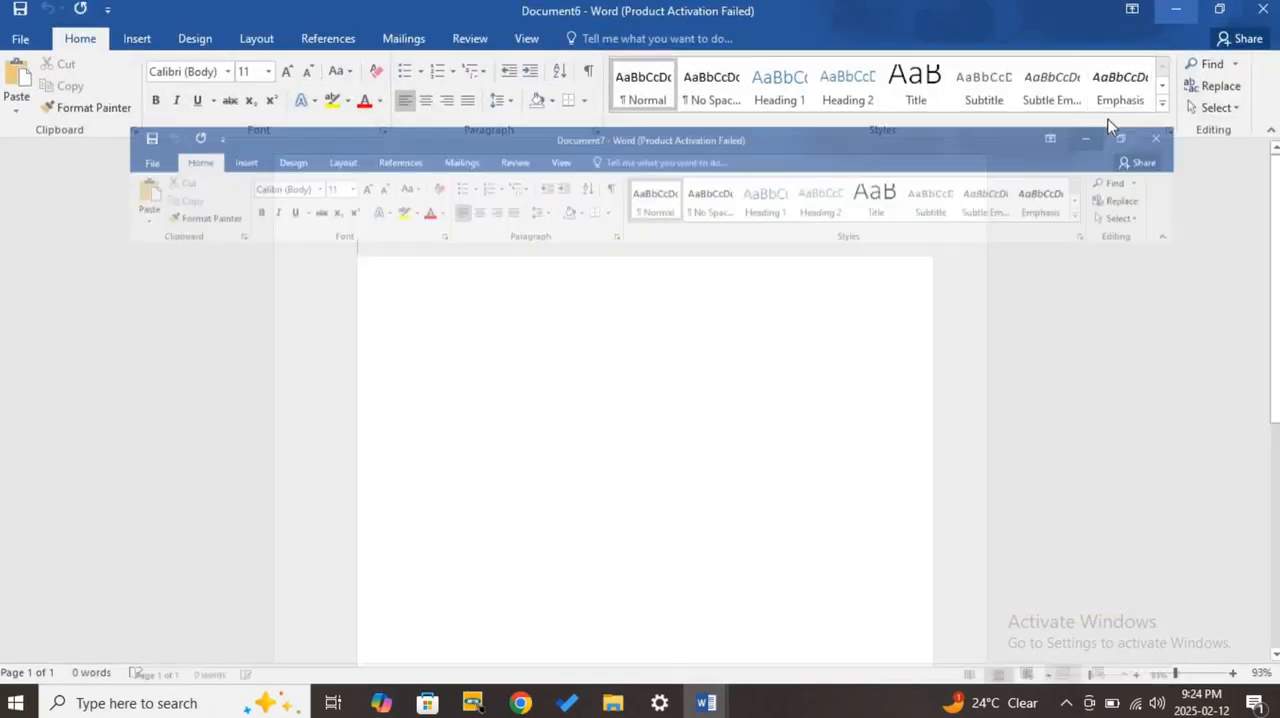
{"action": "left_click", "coordinate": [1176, 10]}
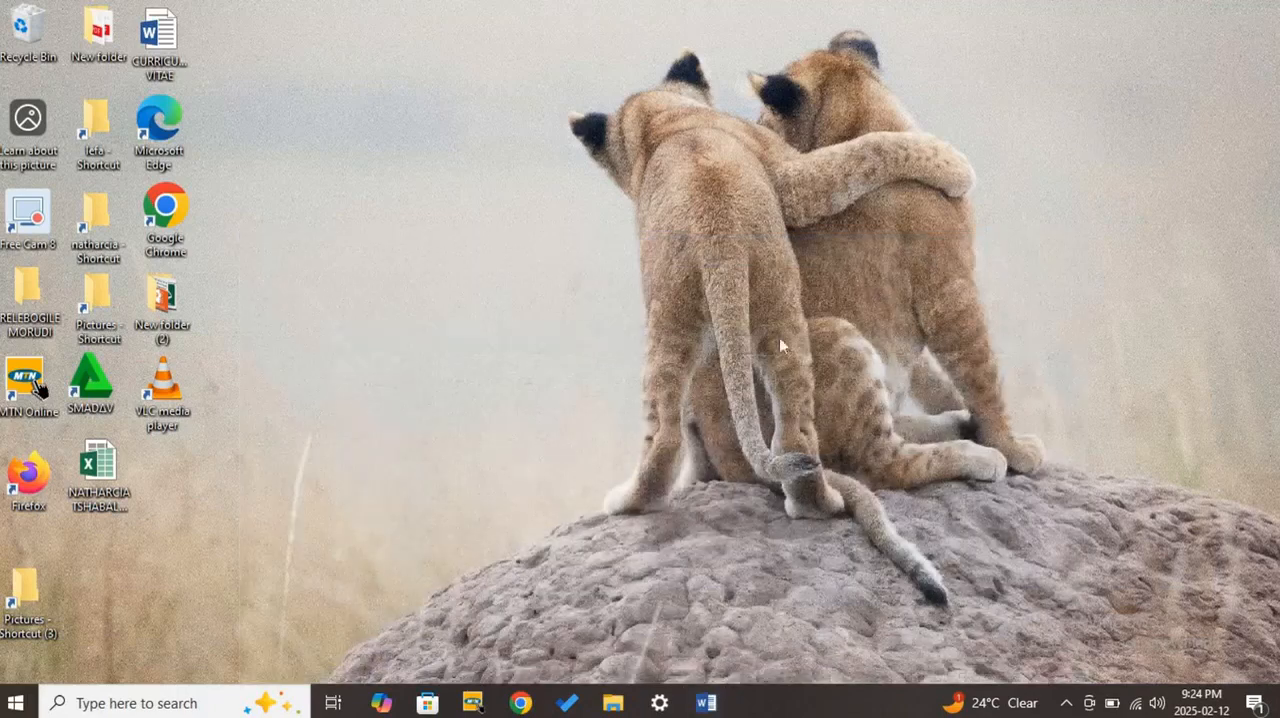
{"action": "mouse_move", "coordinate": [705, 707]}
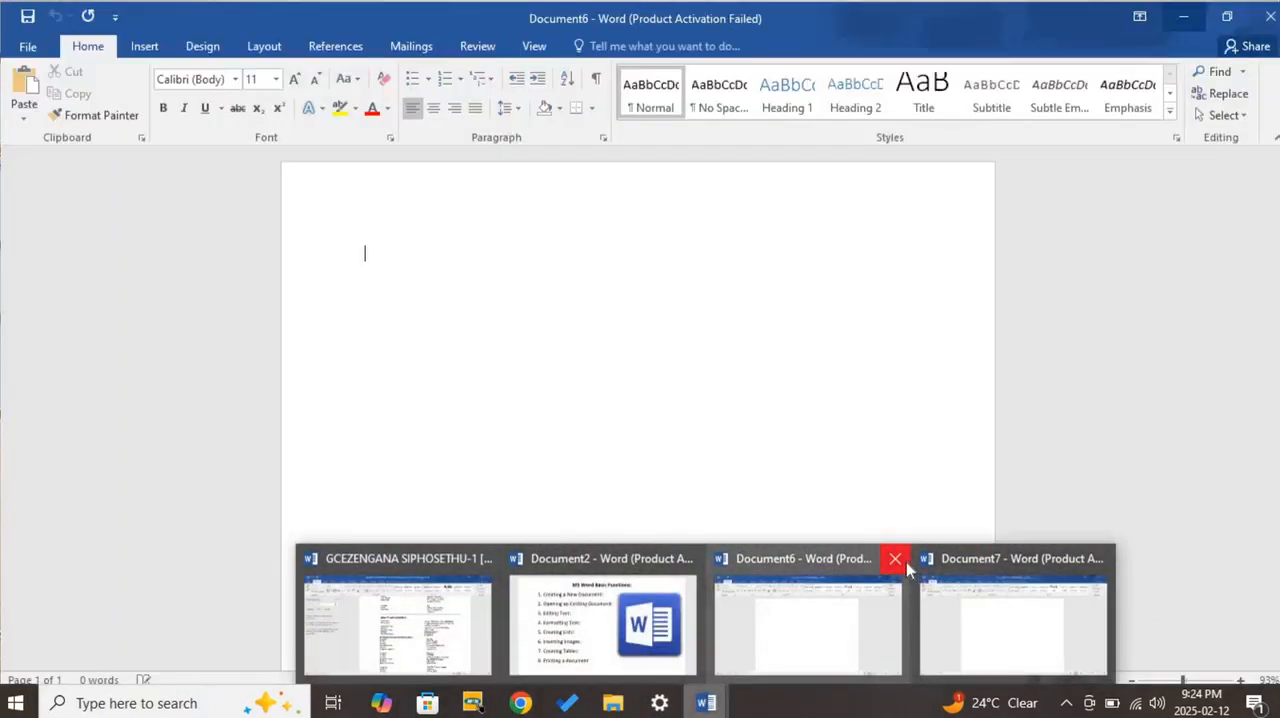
{"action": "left_click", "coordinate": [906, 562]}
{"action": "left_click", "coordinate": [914, 617]}
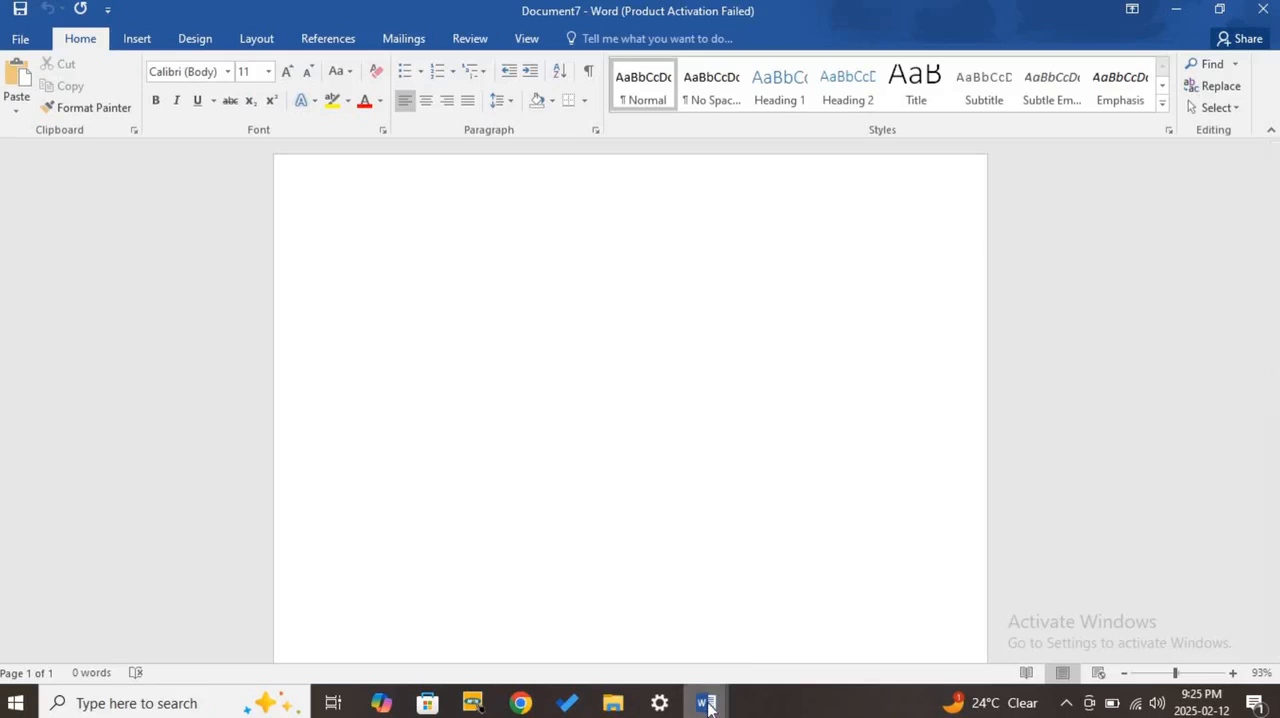
{"action": "mouse_move", "coordinate": [708, 704]}
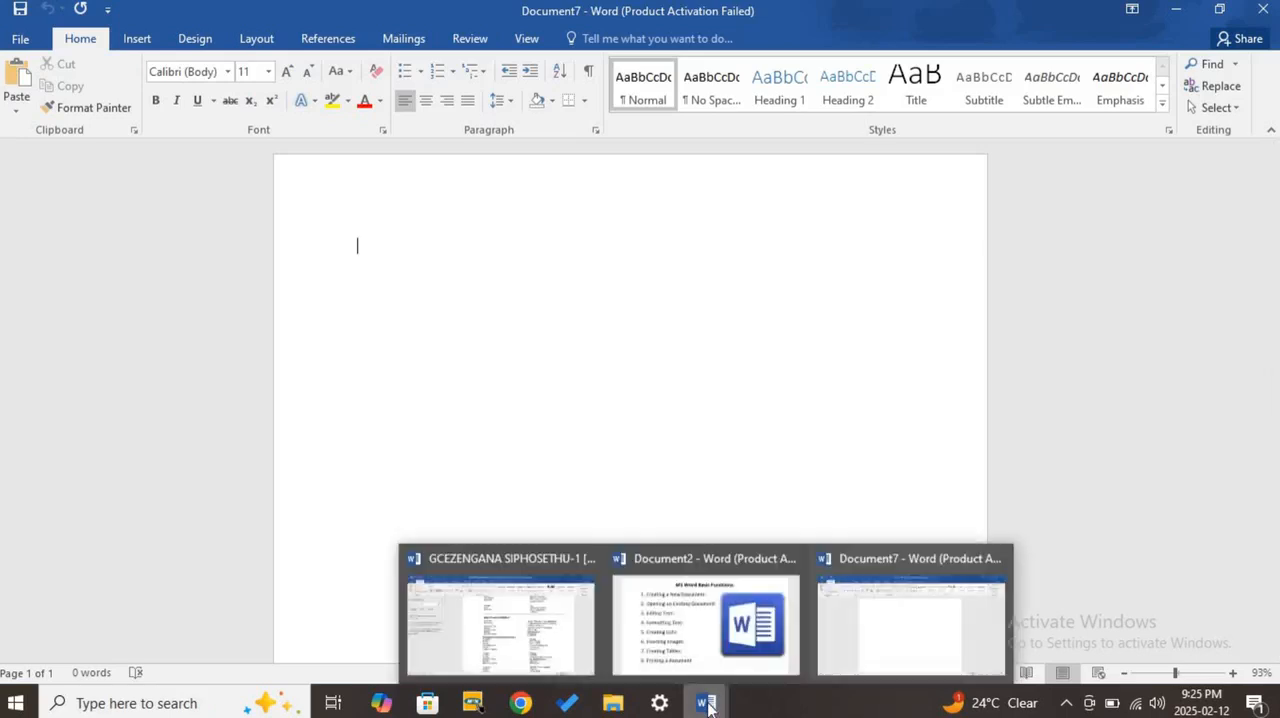
- Create another blank document from within Document7 using the offline template list, and close its window
{"action": "left_click", "coordinate": [918, 633]}
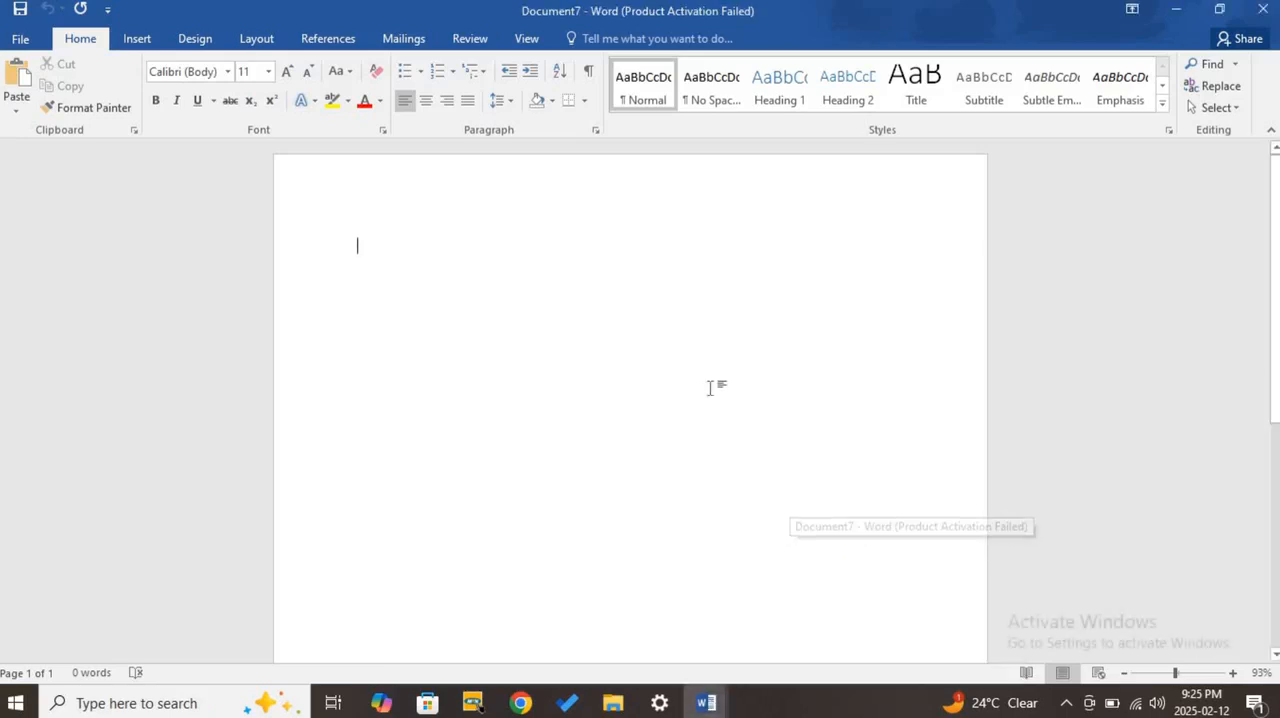
{"action": "left_click", "coordinate": [18, 42]}
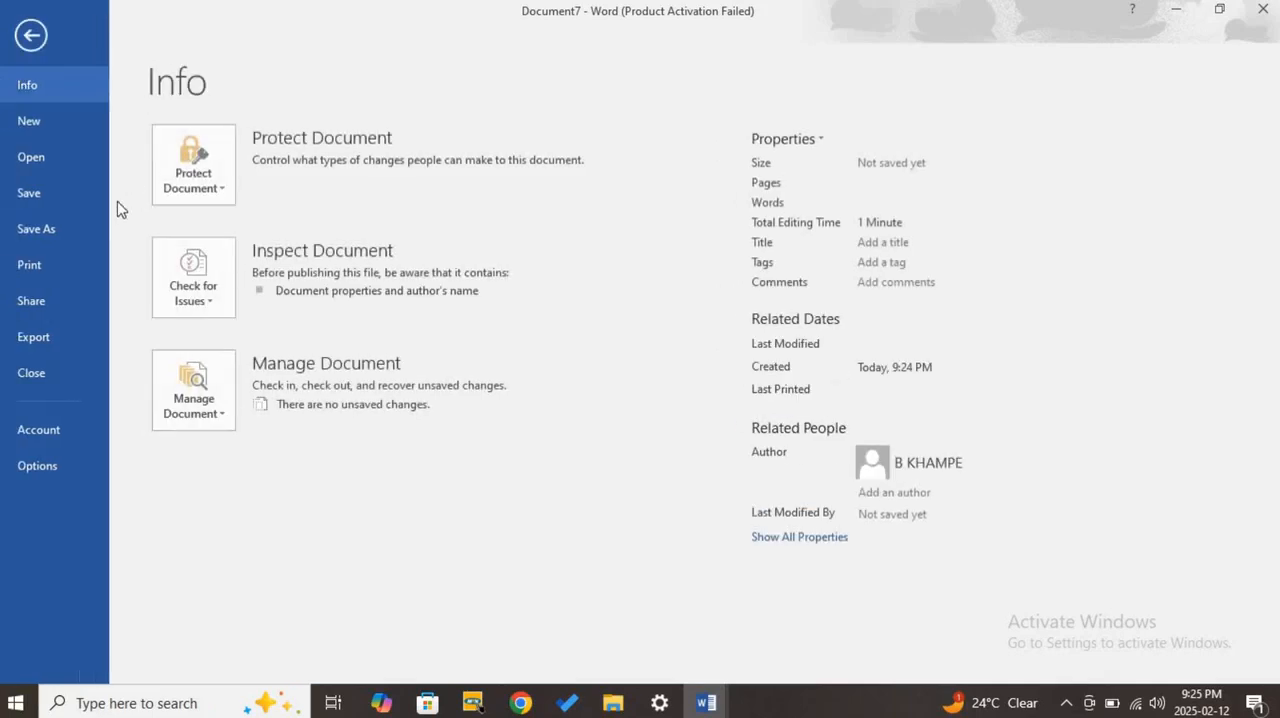
{"action": "left_click", "coordinate": [54, 134]}
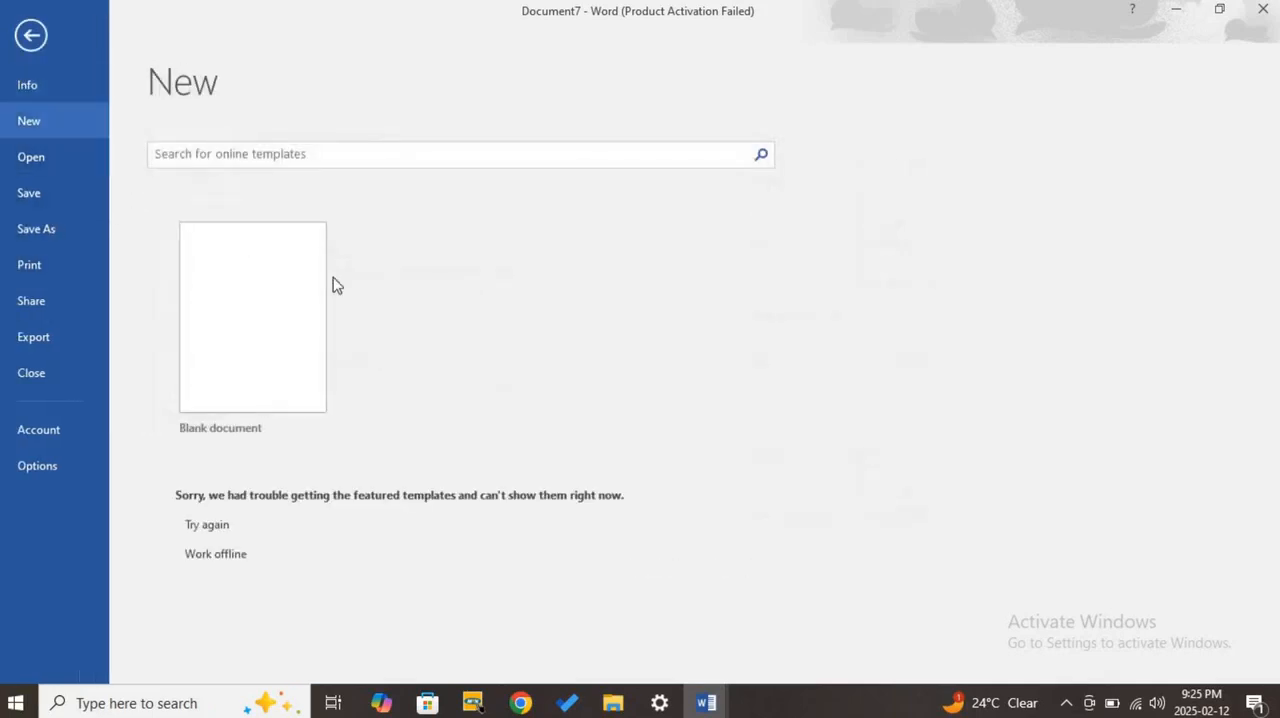
{"action": "left_click", "coordinate": [213, 556]}
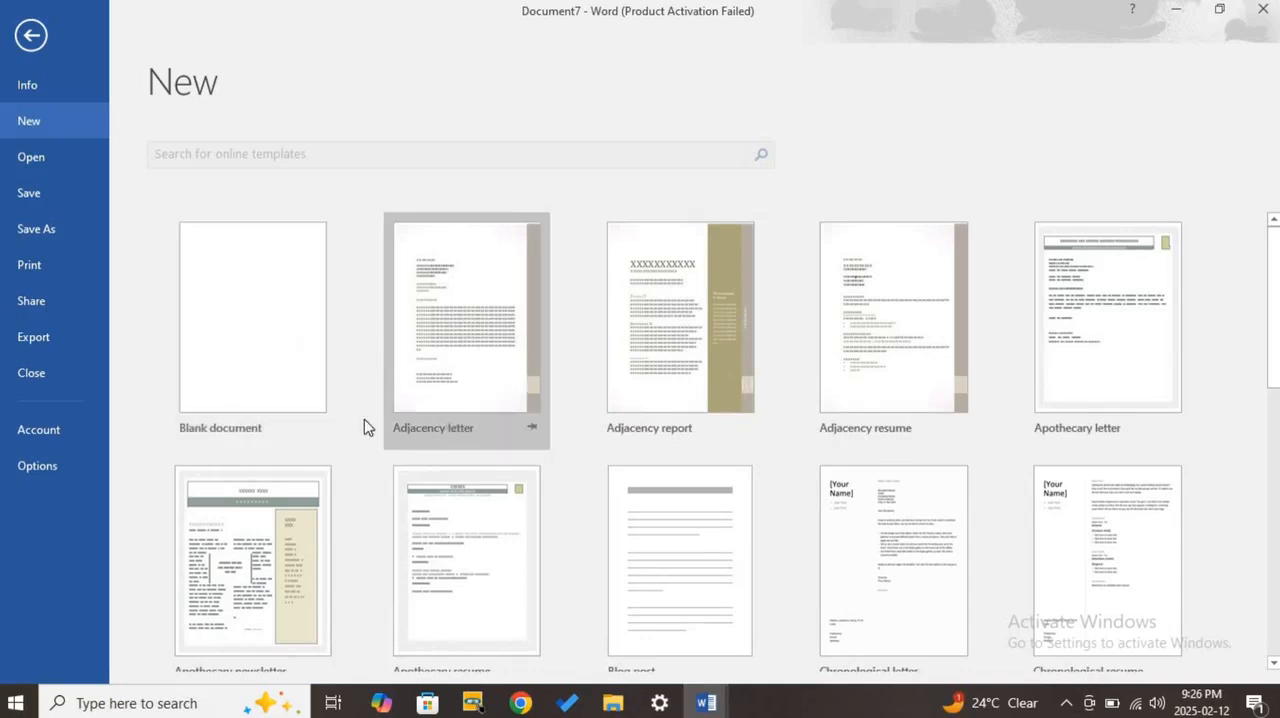
{"action": "left_click", "coordinate": [276, 380]}
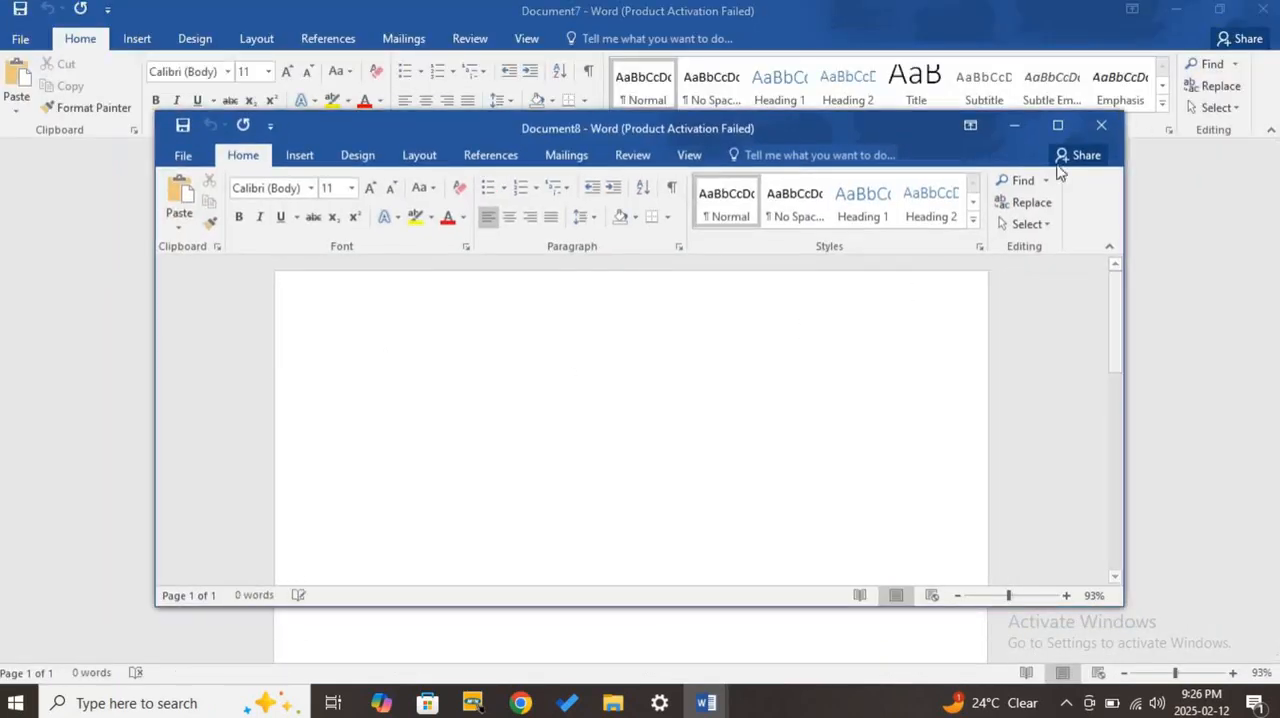
{"action": "left_click", "coordinate": [1120, 138]}
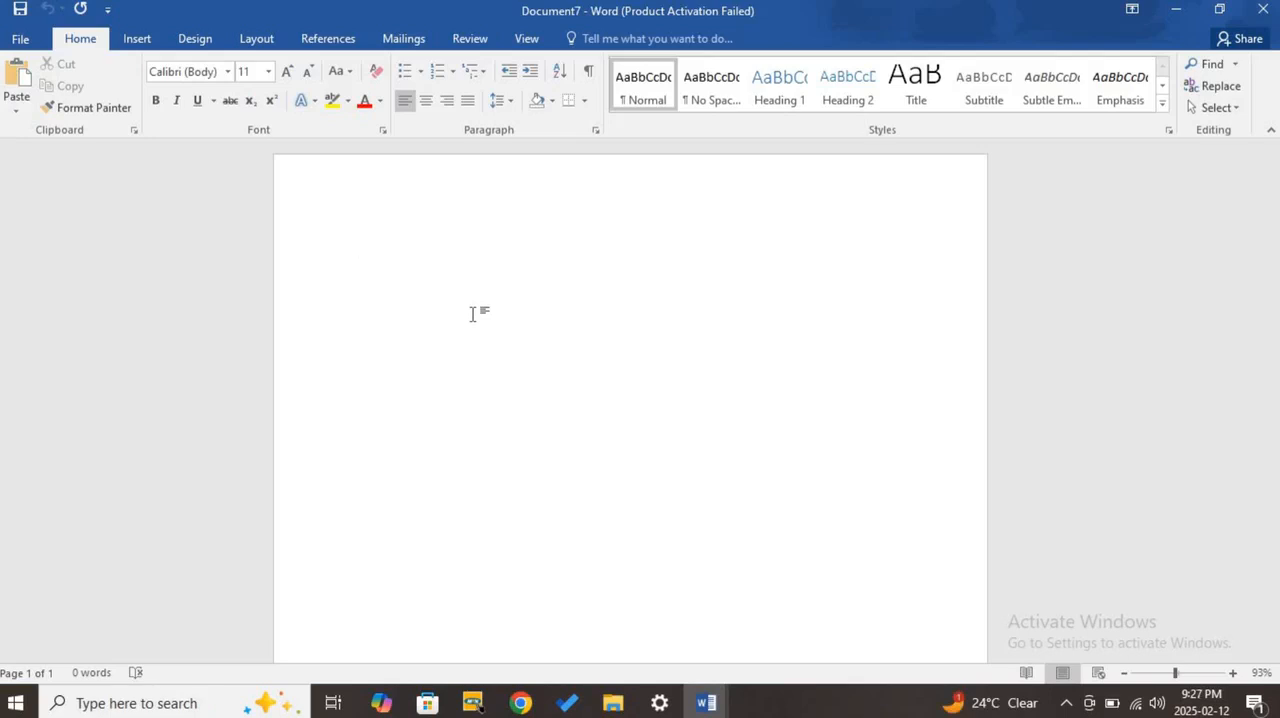
- Restore and re-maximize the Document7 window, and view its Save As locations on This PC without saving
{"action": "double_click", "coordinate": [551, 12]}
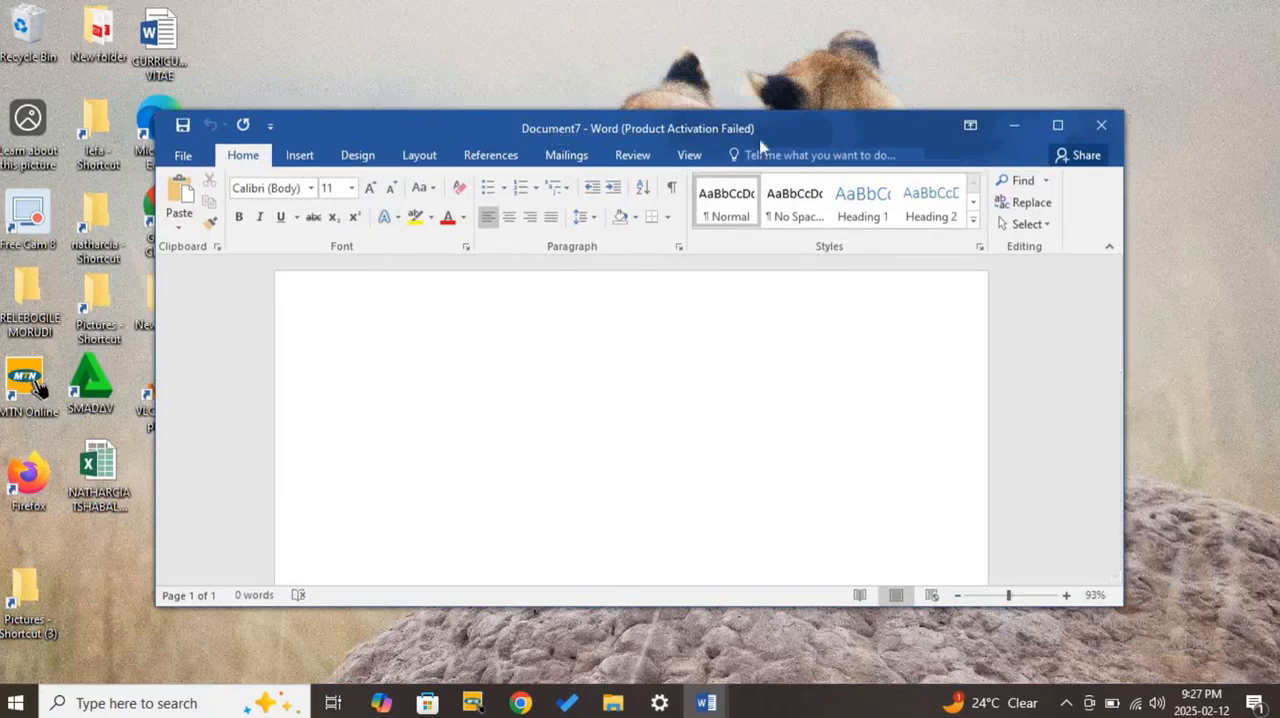
{"action": "left_click", "coordinate": [1058, 124]}
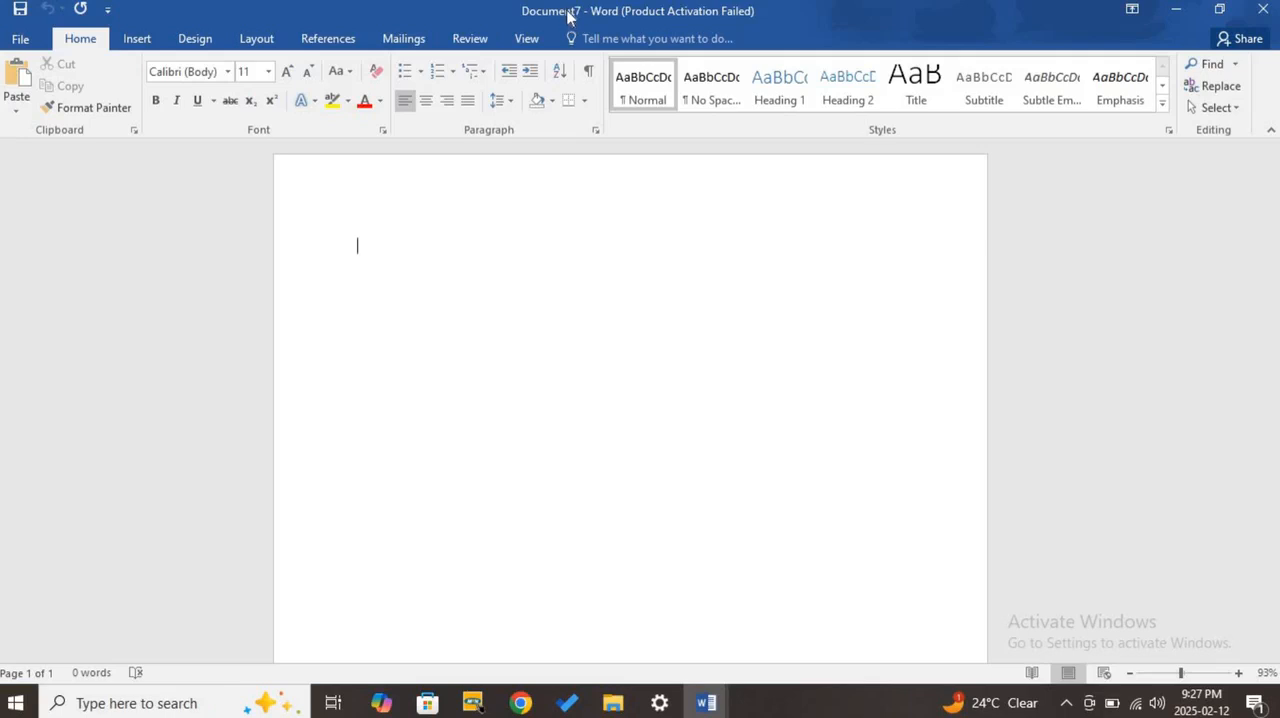
{"action": "left_click", "coordinate": [20, 39]}
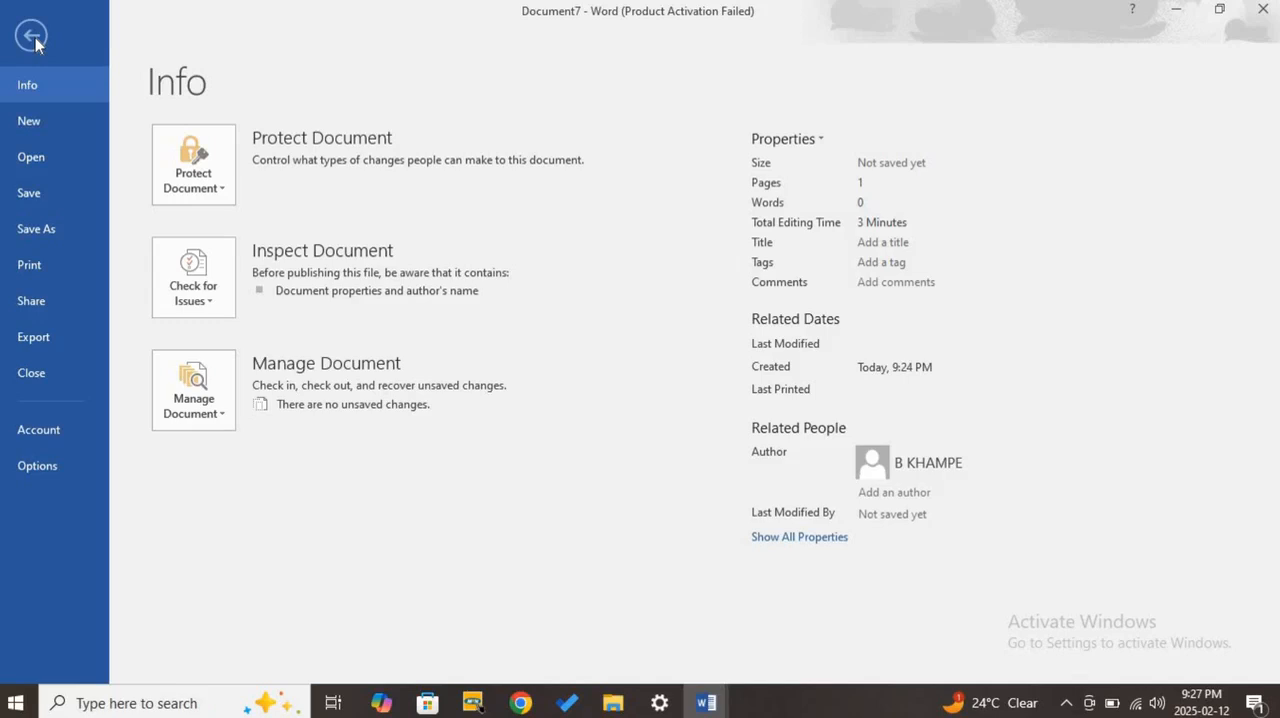
{"action": "left_click", "coordinate": [70, 236]}
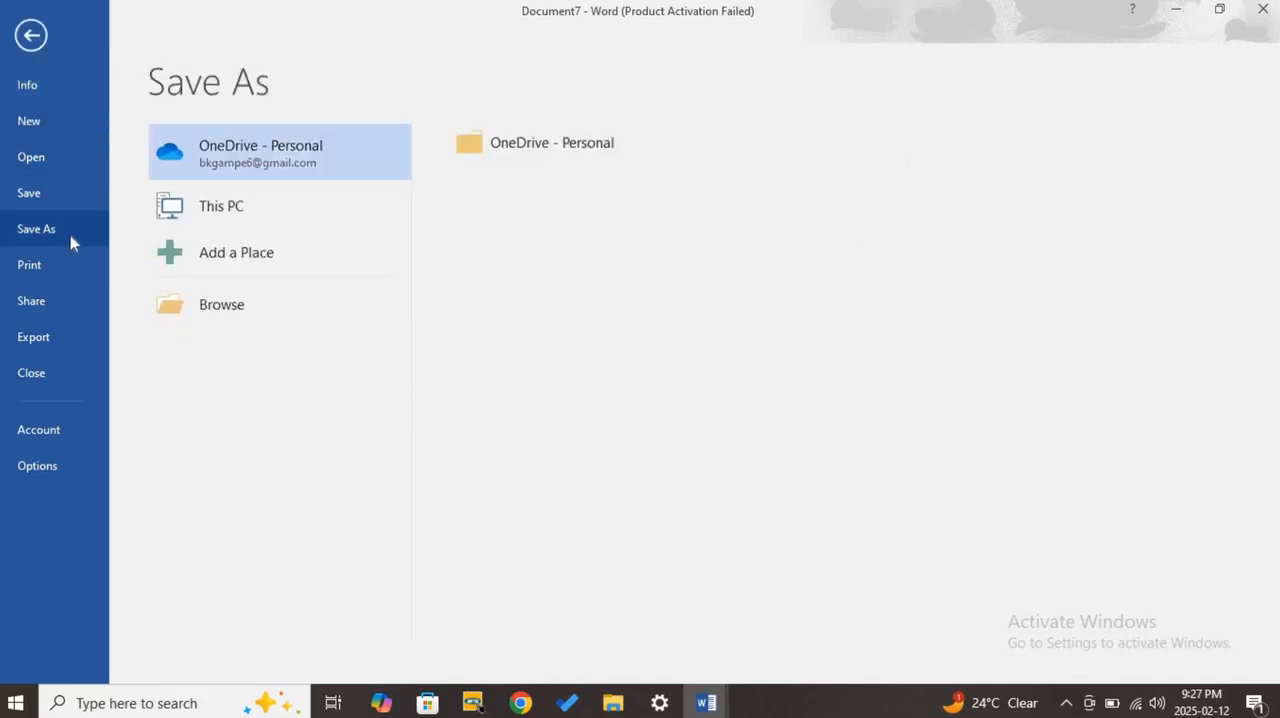
{"action": "left_click", "coordinate": [261, 214]}
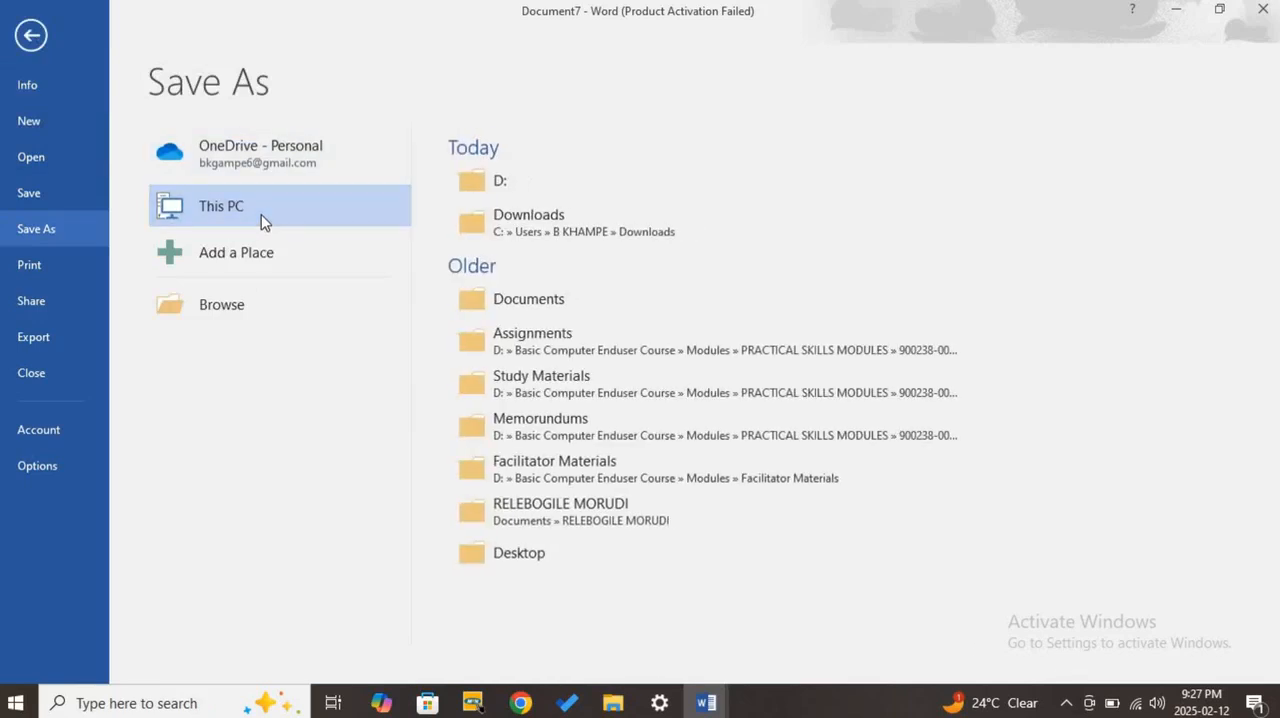
{"action": "left_click", "coordinate": [42, 40]}
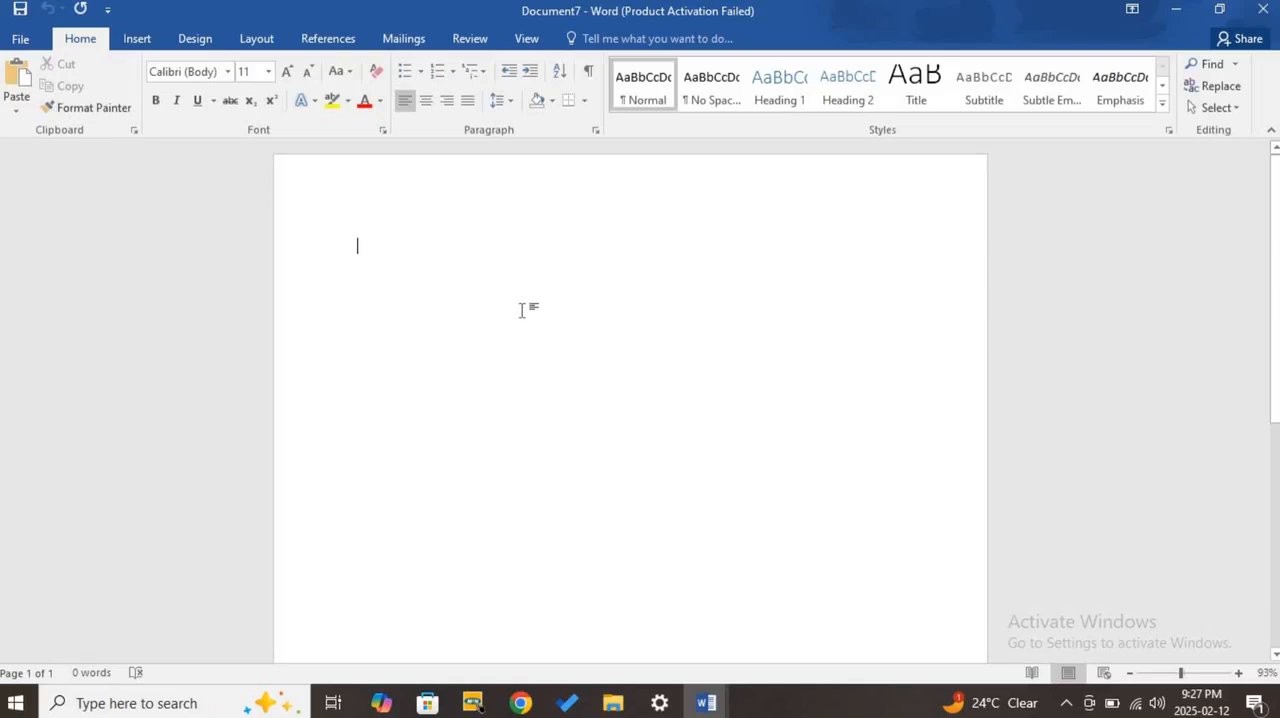
- View the Info page of Document7 and return to its blank page
{"action": "left_click", "coordinate": [18, 45]}
{"action": "left_click", "coordinate": [29, 42]}
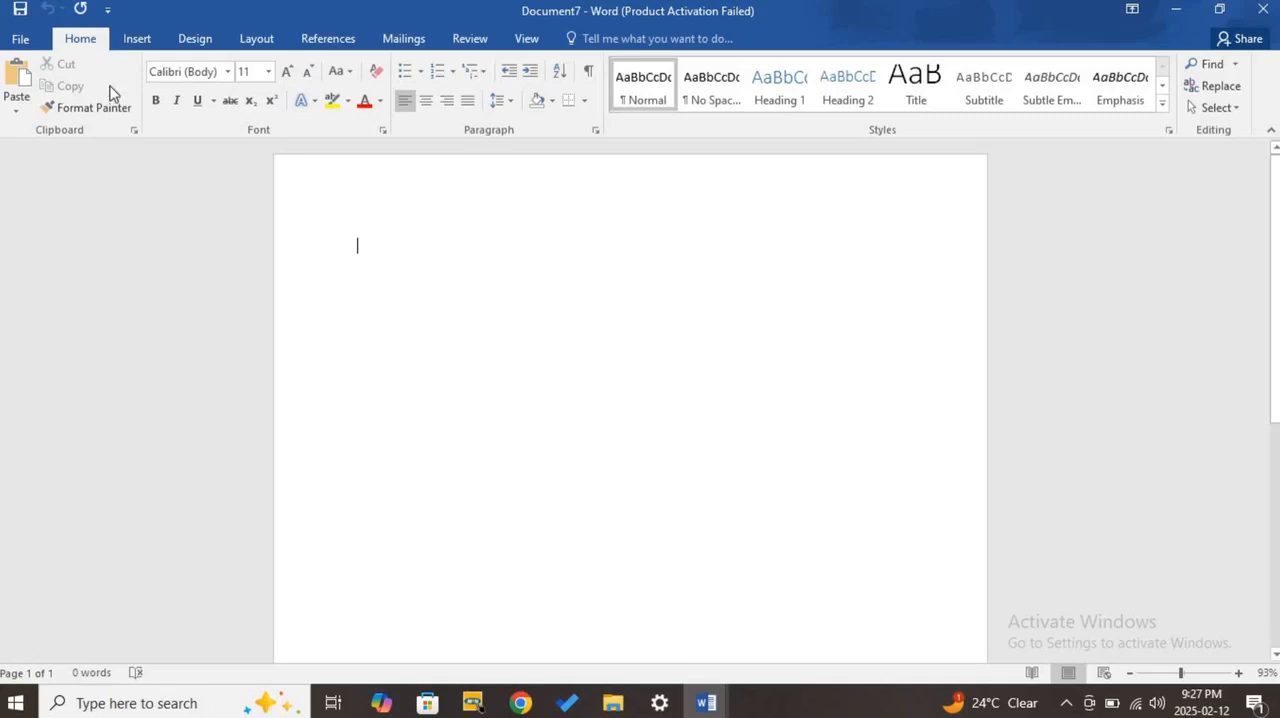
{"action": "left_click", "coordinate": [16, 40]}
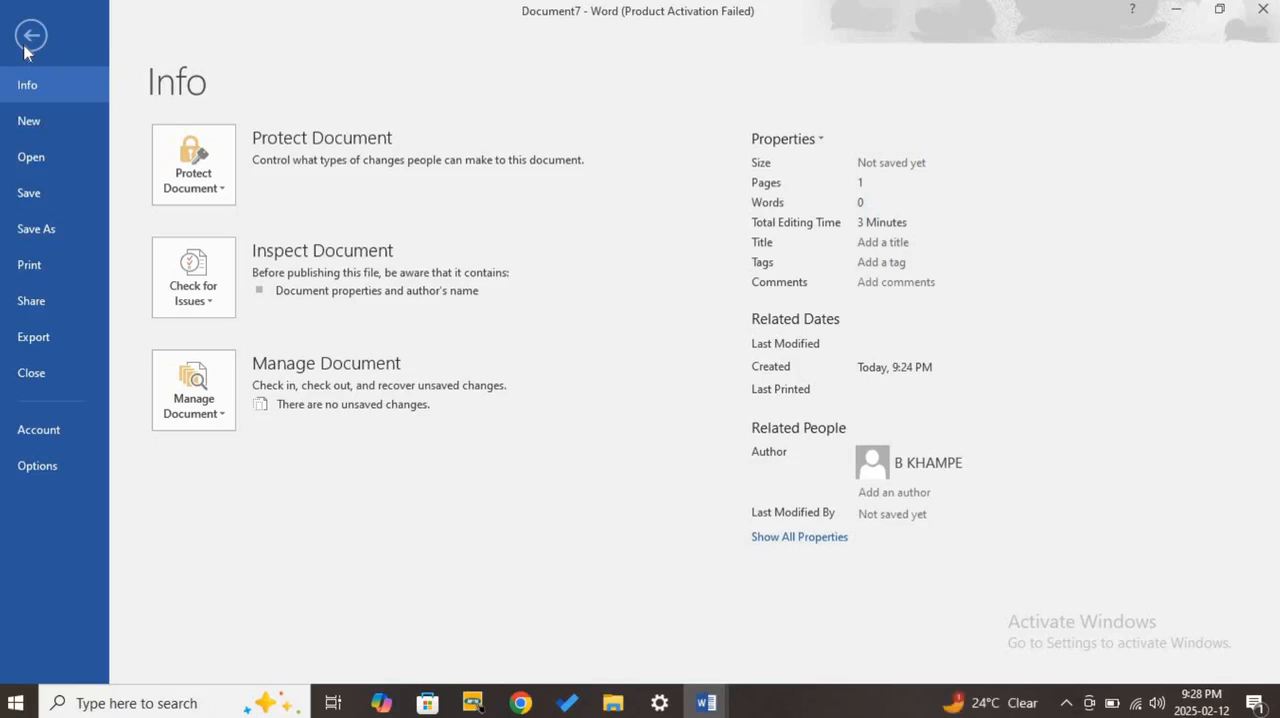
{"action": "left_click", "coordinate": [30, 37]}
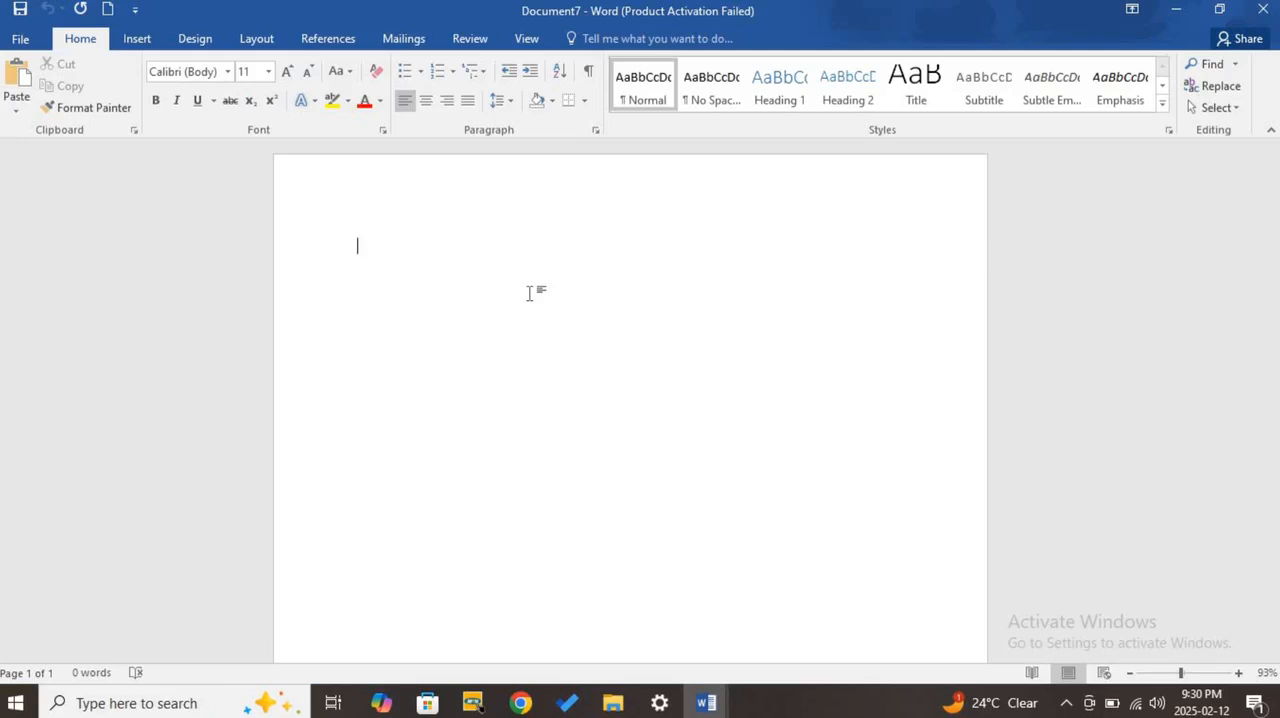
- Enter the sentence "Since we opened this document, it is open and ready for typing." on the blank page
{"action": "type", "text": "Since we opened this d"}
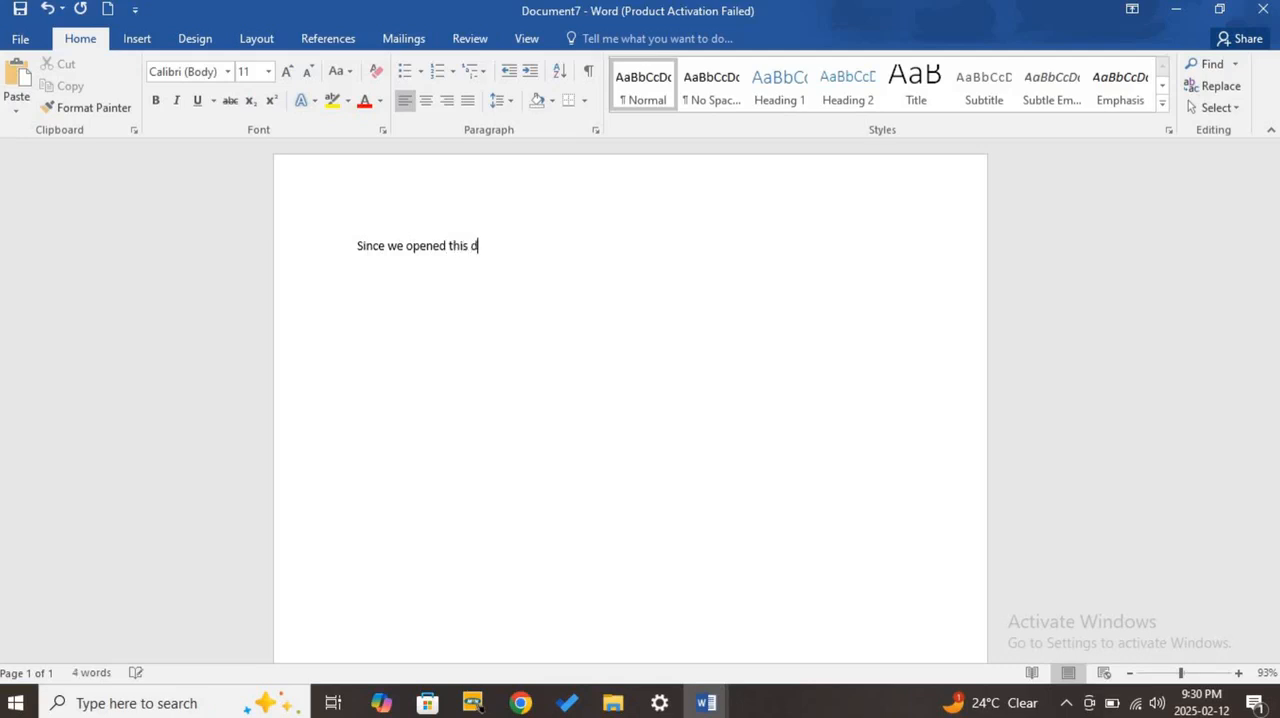
{"action": "type", "text": "ocument, it is open and"}
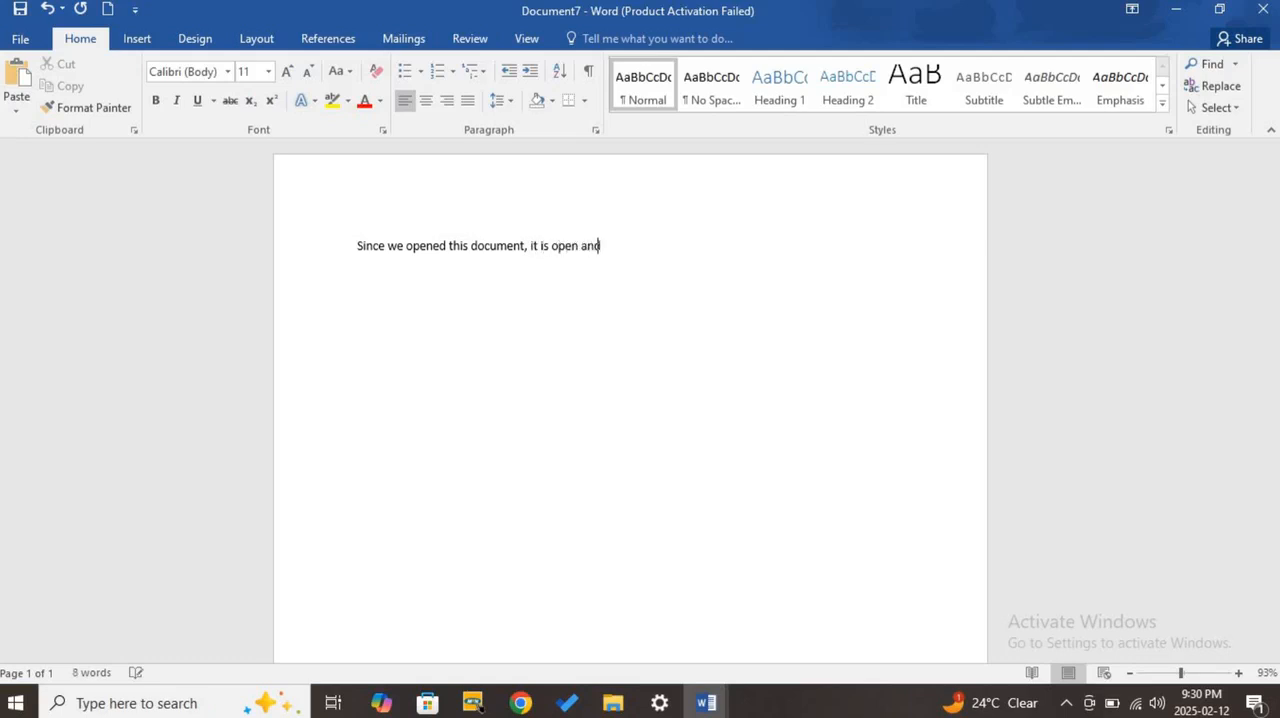
{"action": "type", "text": " ready fo"}
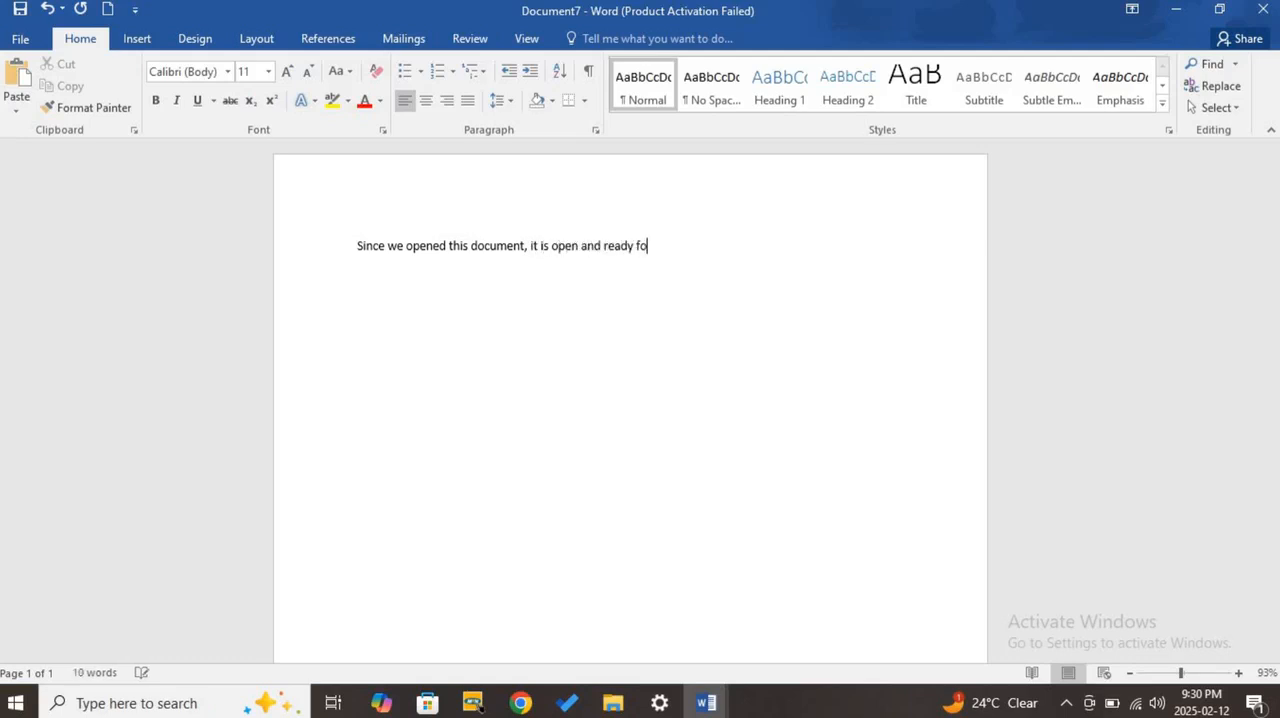
{"action": "type", "text": "r typing."}
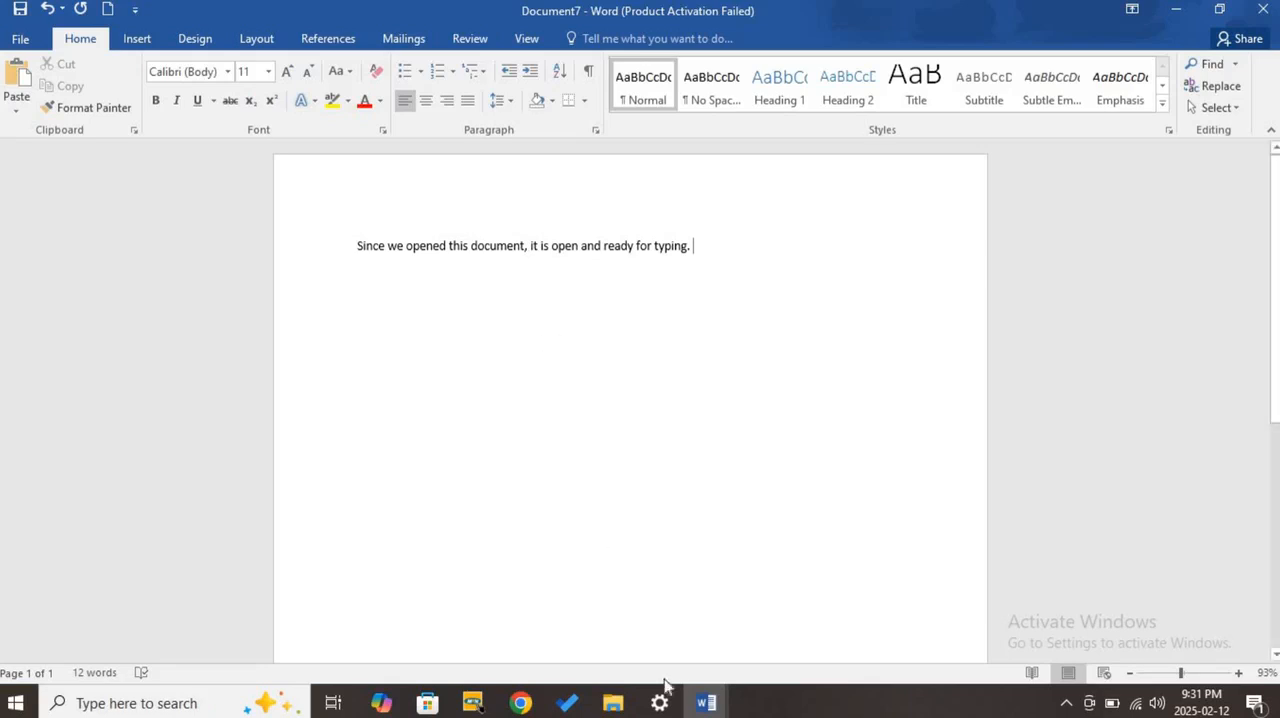
- Switch to Document2, highlight its "Creating a New Document" item for reference, and minimize it to return to Document7
{"action": "left_click", "coordinate": [706, 703]}
{"action": "left_click", "coordinate": [706, 625]}
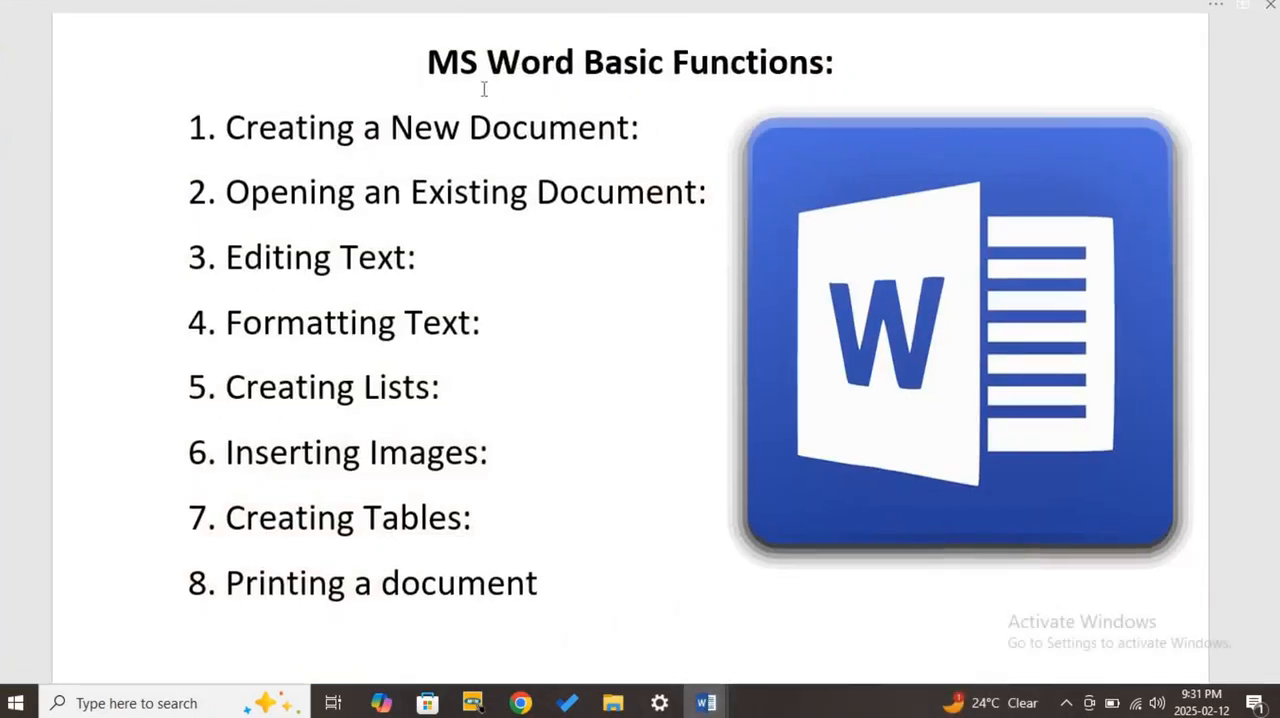
{"action": "triple_click", "coordinate": [278, 140]}
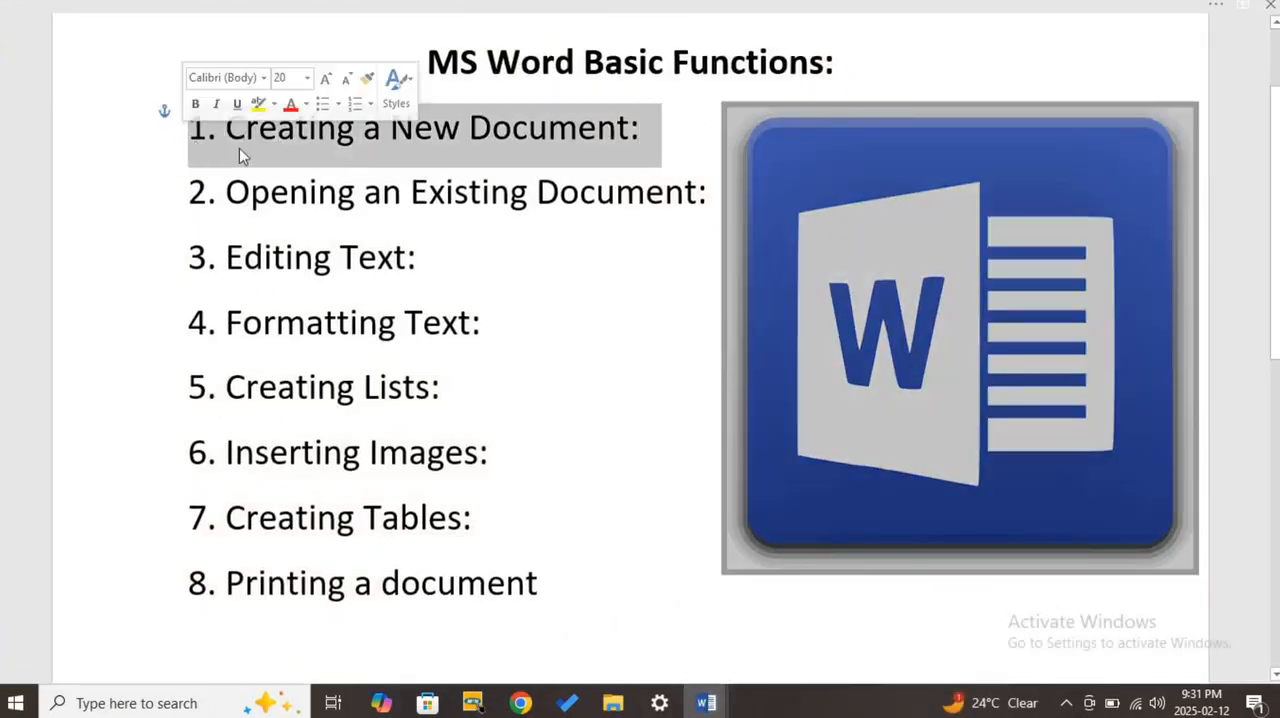
{"action": "left_click", "coordinate": [291, 142]}
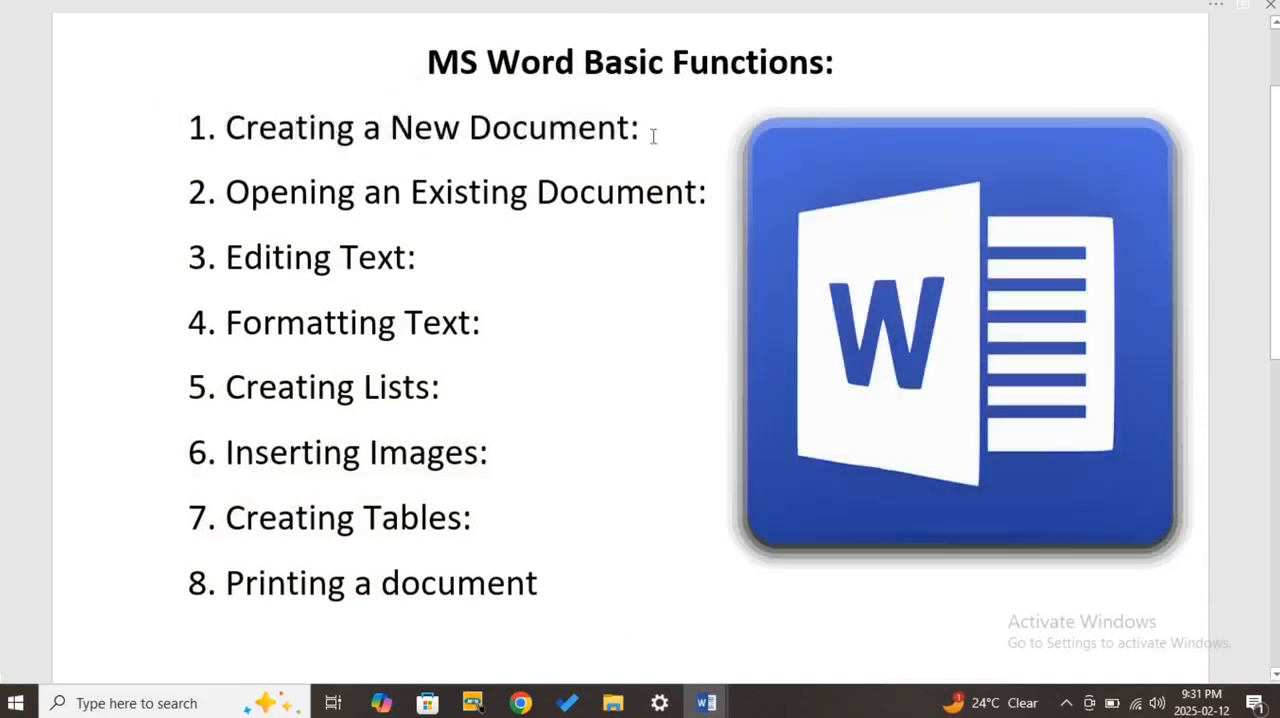
{"action": "left_click_drag", "start_coordinate": [651, 135], "coordinate": [273, 144]}
{"action": "left_click", "coordinate": [308, 143]}
{"action": "left_click", "coordinate": [1226, 18]}
{"action": "left_click", "coordinate": [1178, 12]}
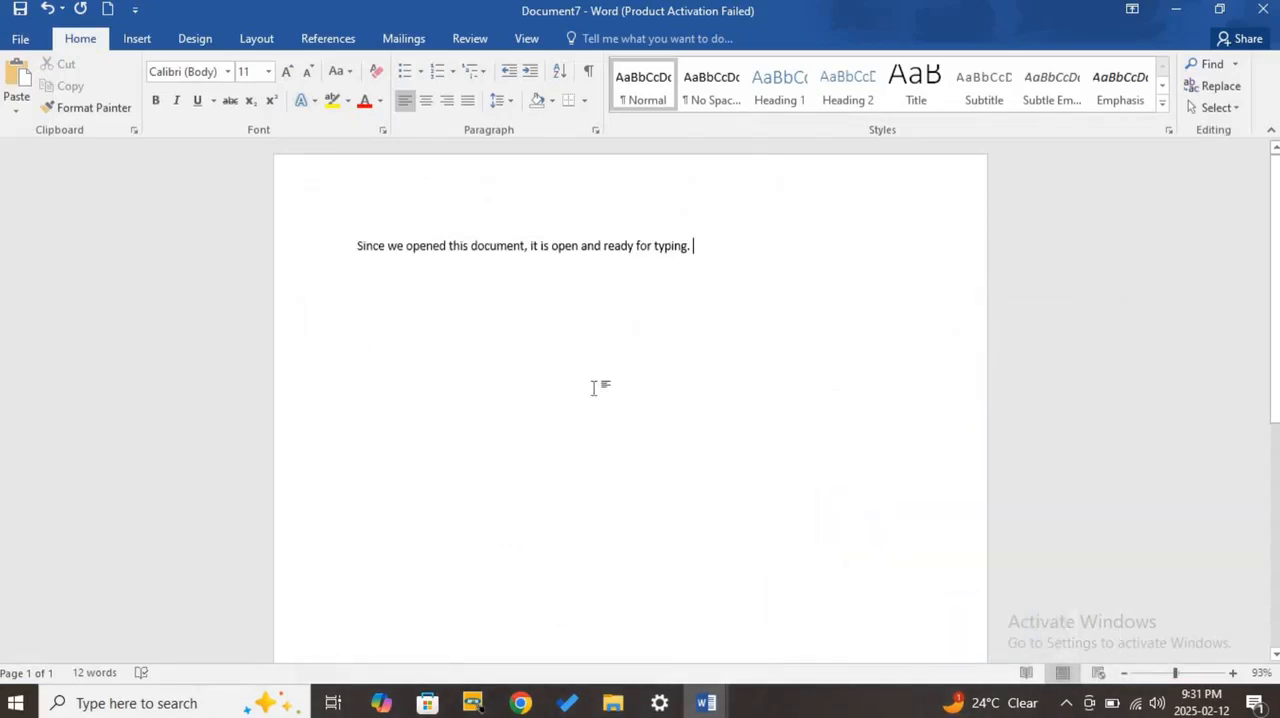
- Bring Document2 back on screen and highlight its "Opening an Existing Document" item for reference
{"action": "left_click", "coordinate": [706, 703]}
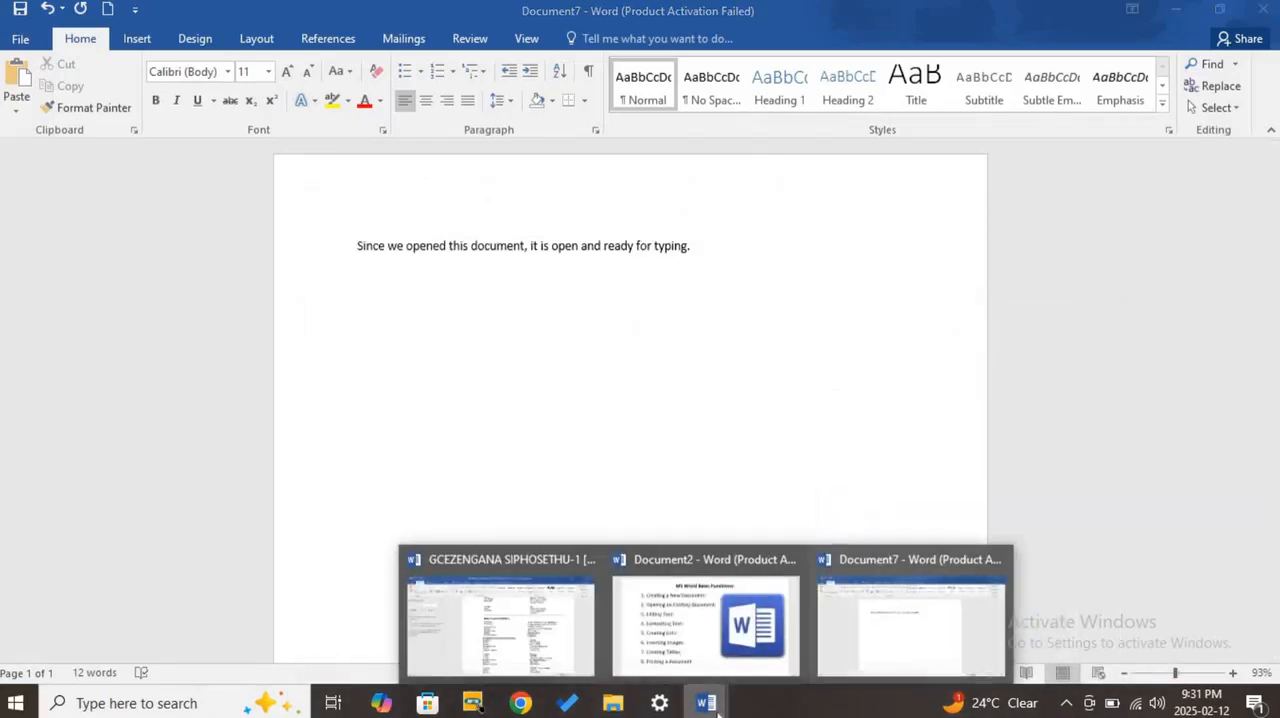
{"action": "left_click", "coordinate": [707, 647]}
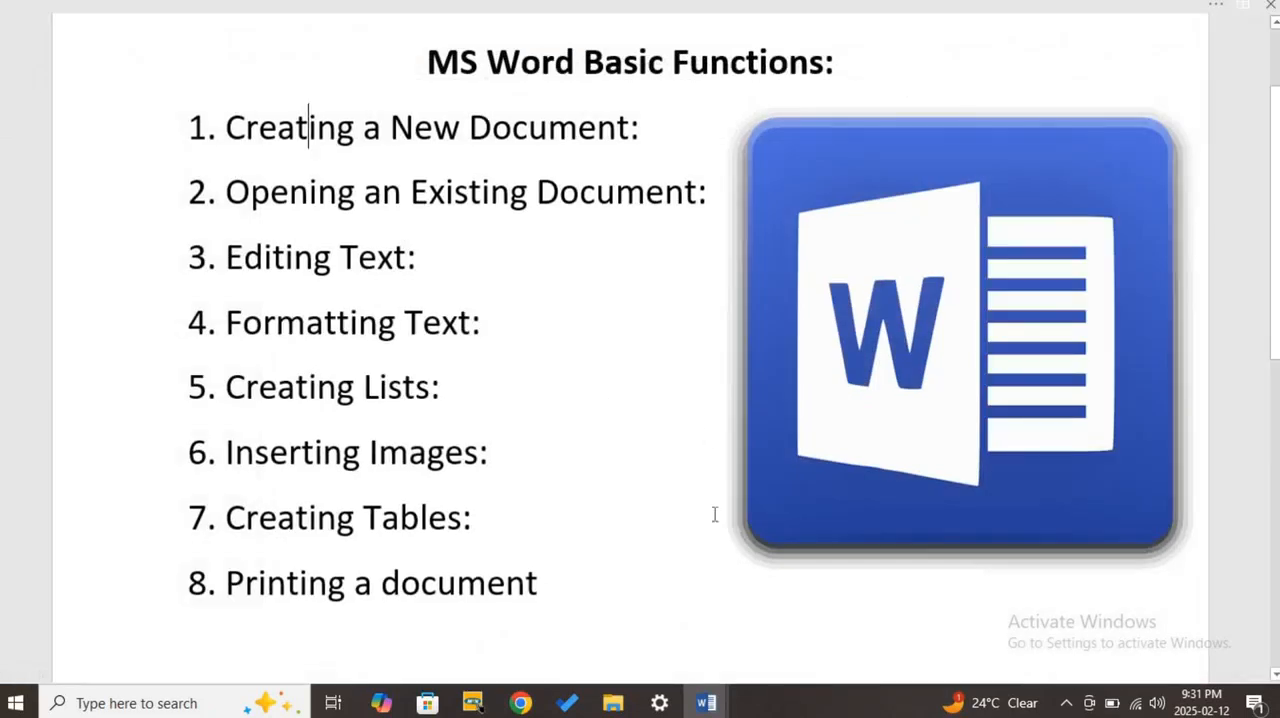
{"action": "left_click", "coordinate": [706, 703]}
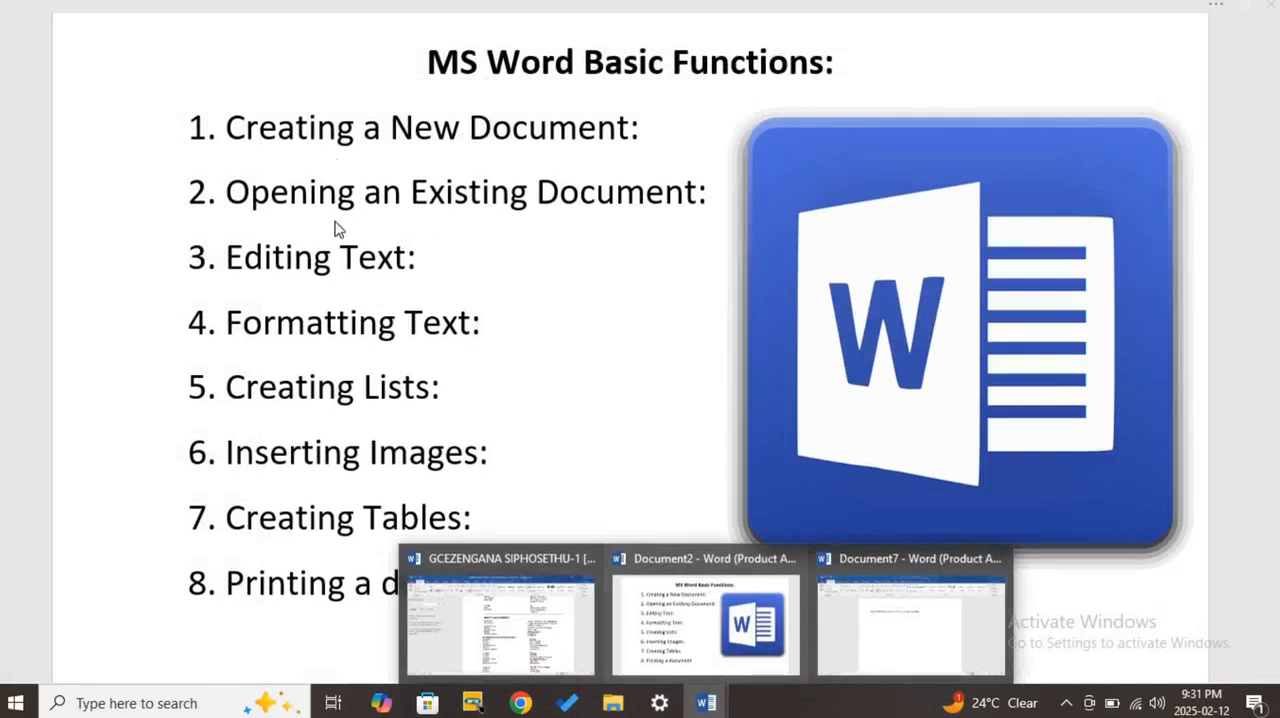
{"action": "triple_click", "coordinate": [572, 210]}
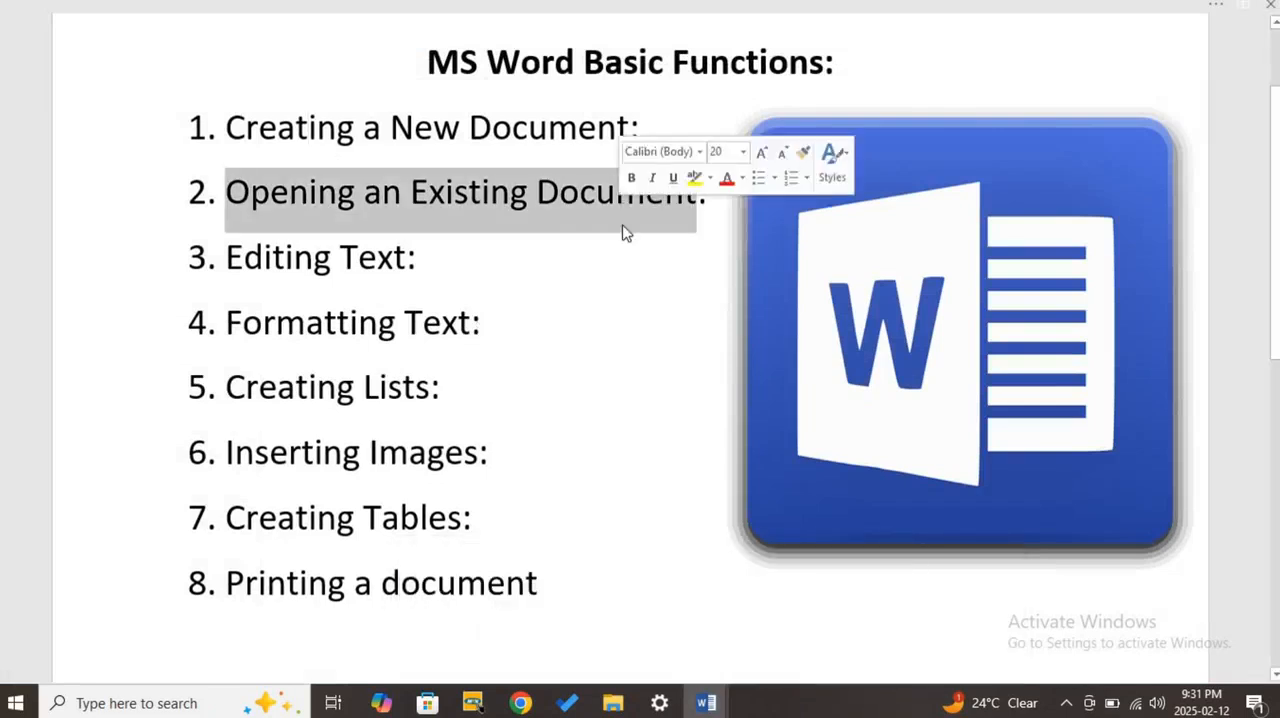
{"action": "left_click", "coordinate": [556, 202]}
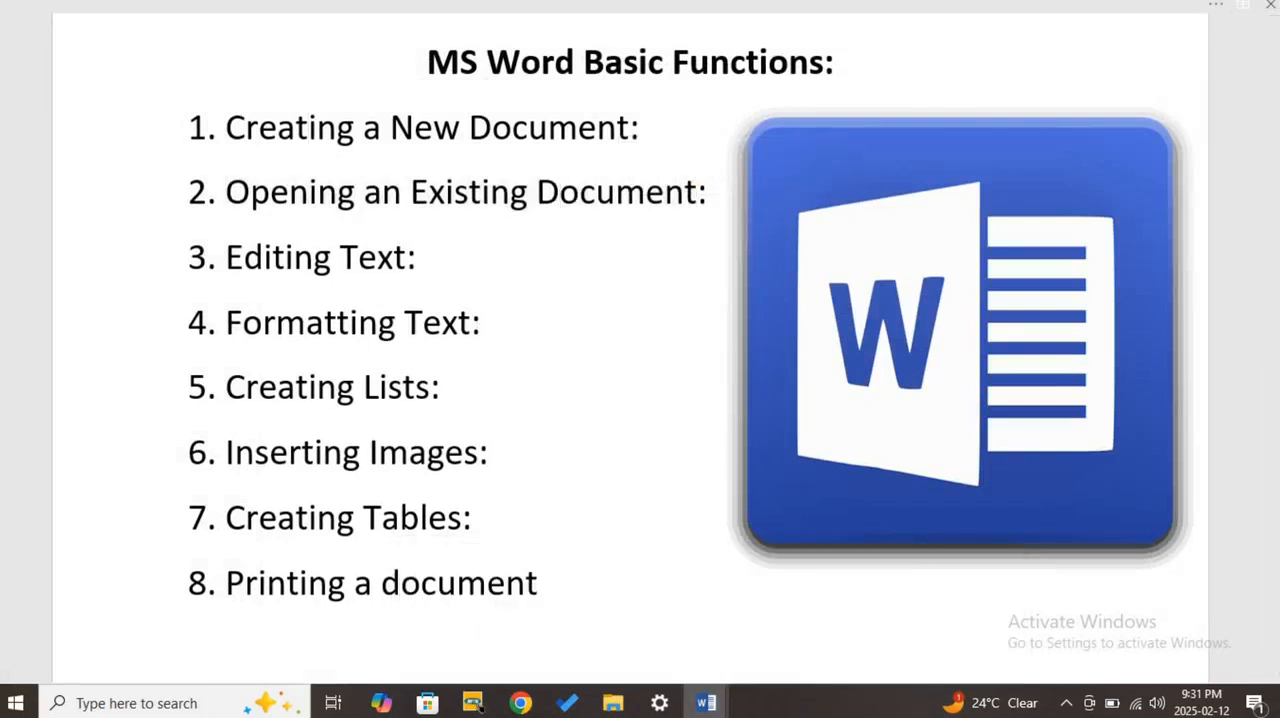
- Minimize Document2 and Document7 to the desktop, and launch Word 2016 from the Windows app list in a maximized window
{"action": "left_click", "coordinate": [1210, 12]}
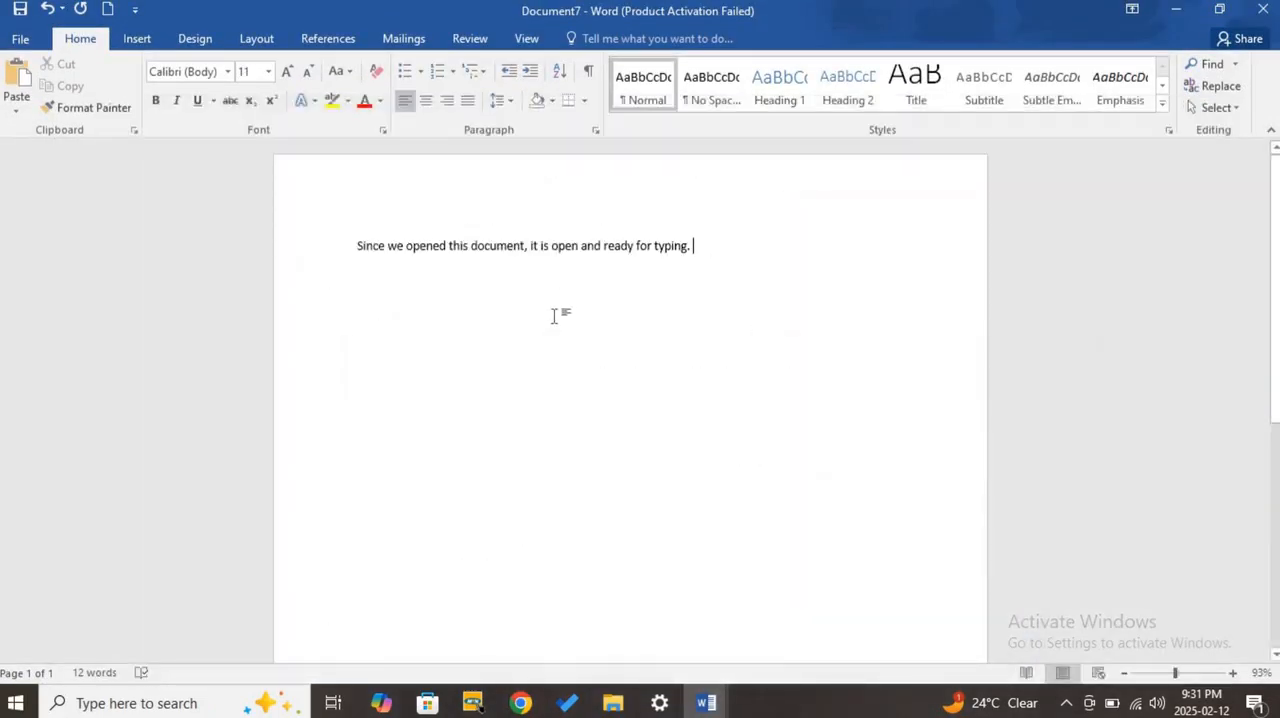
{"action": "left_click", "coordinate": [1188, 16]}
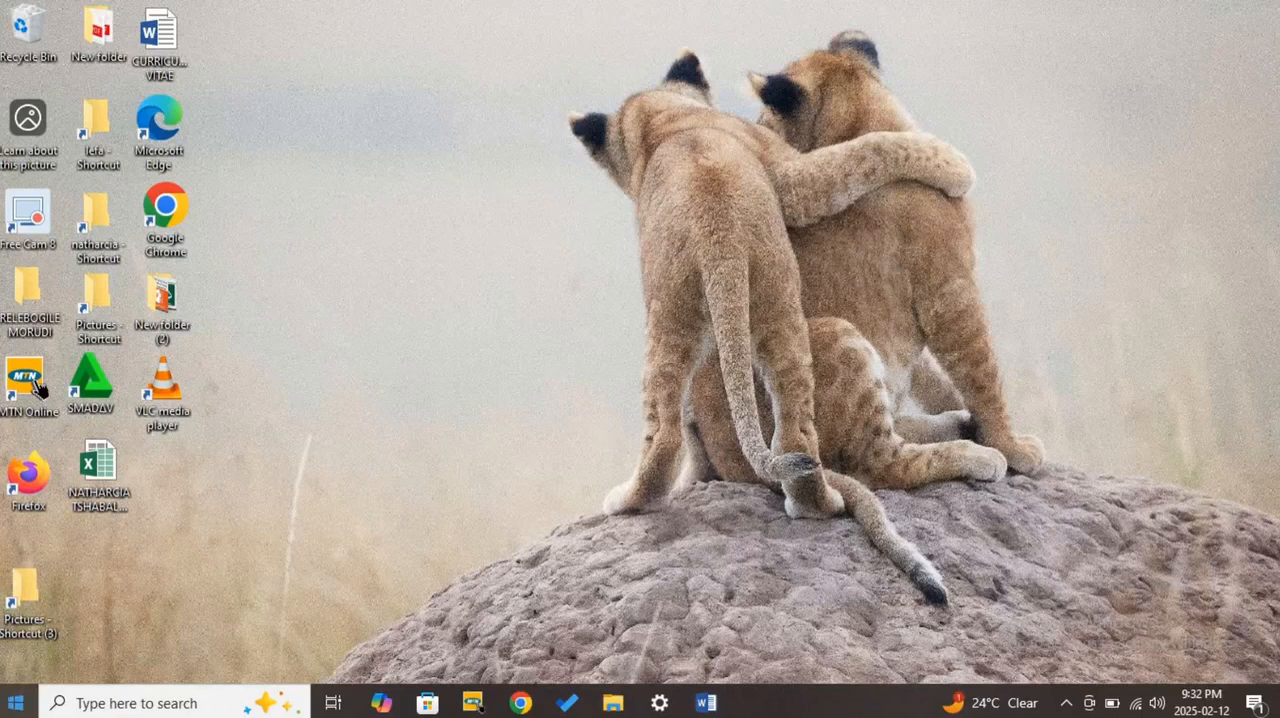
{"action": "left_click", "coordinate": [15, 703]}
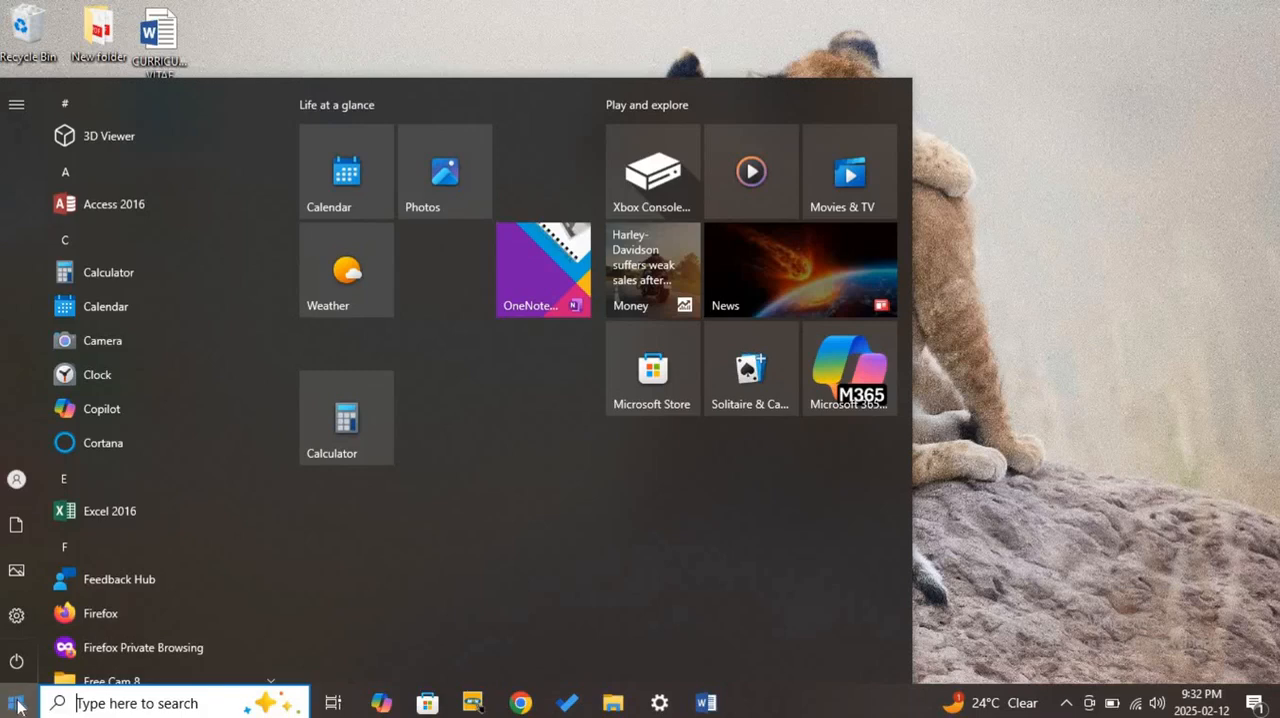
{"action": "scroll", "coordinate": [140, 470], "scroll_direction": "down", "scroll_amount": 3}
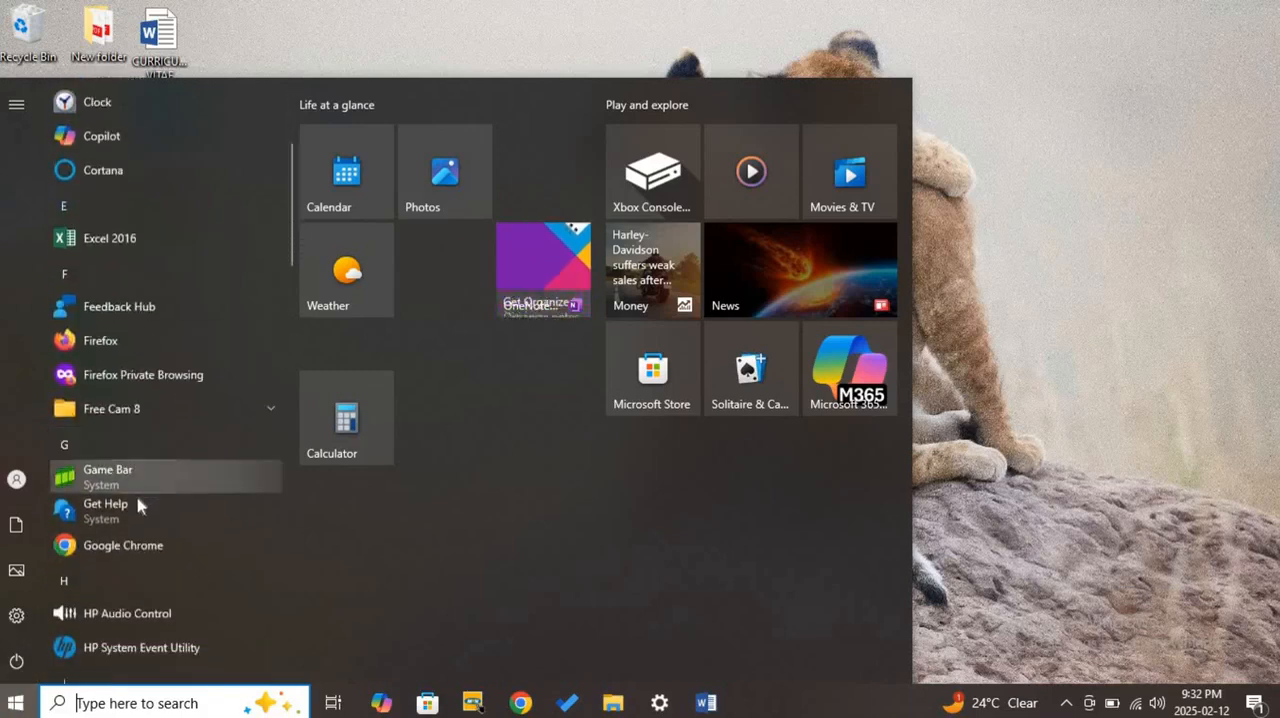
{"action": "scroll", "coordinate": [140, 596], "scroll_direction": "down", "scroll_amount": 8}
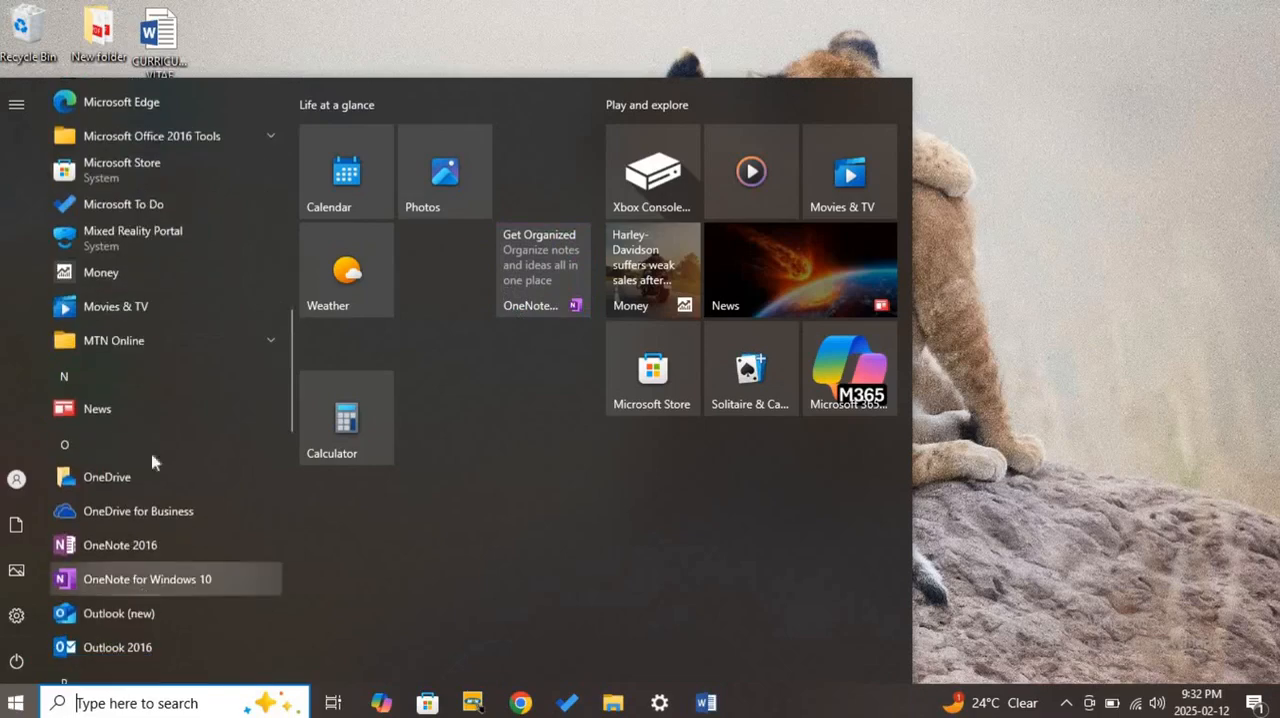
{"action": "scroll", "coordinate": [143, 306], "scroll_direction": "down", "scroll_amount": 10}
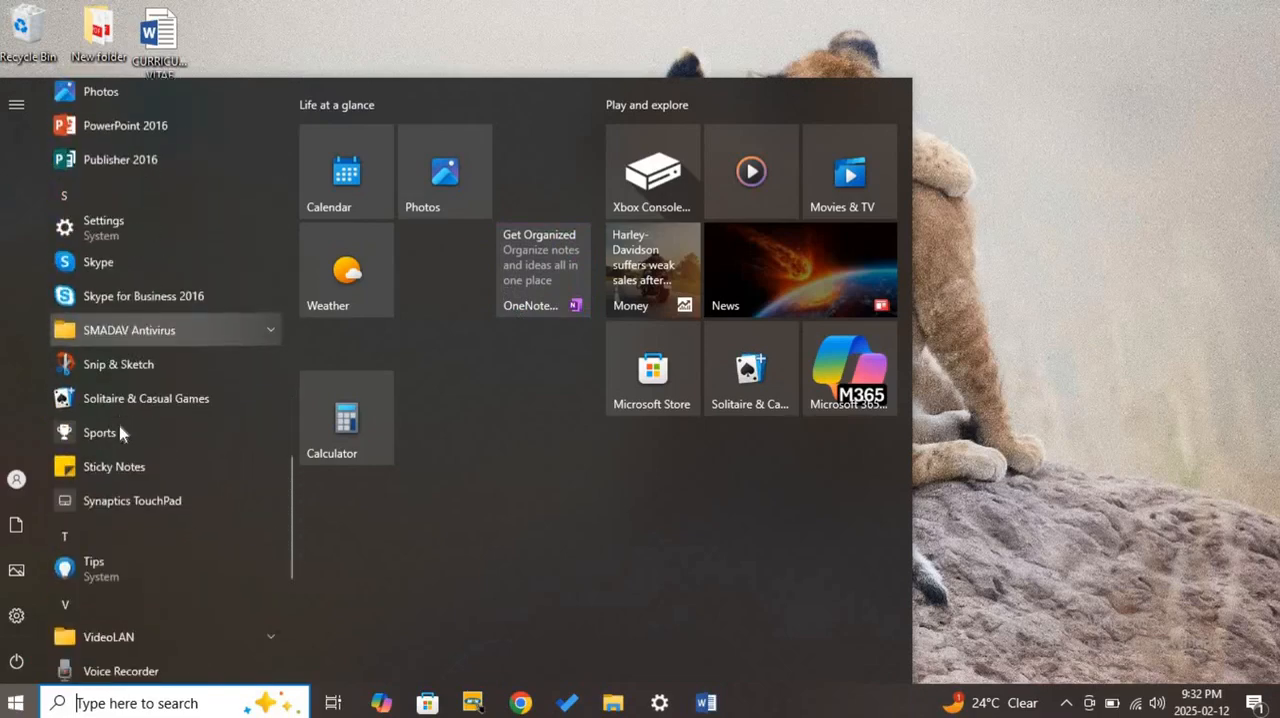
{"action": "scroll", "coordinate": [120, 435], "scroll_direction": "down", "scroll_amount": 5}
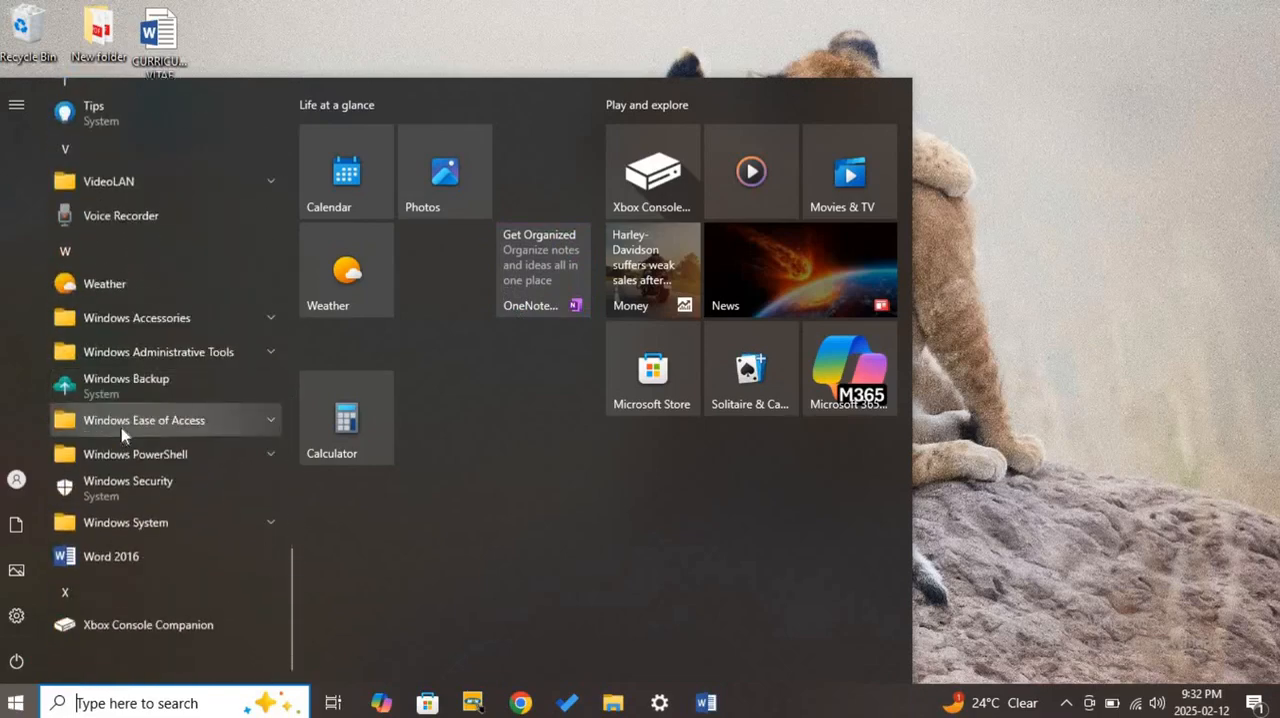
{"action": "left_click", "coordinate": [139, 563]}
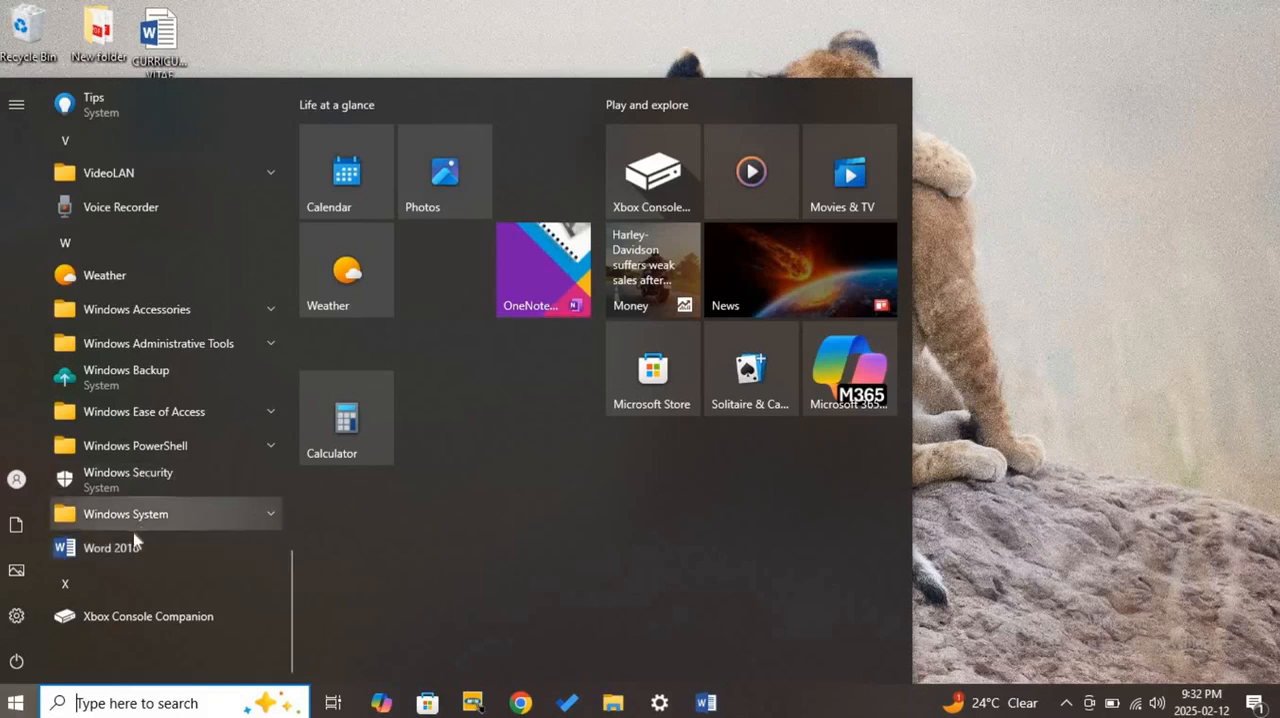
{"action": "left_click", "coordinate": [337, 514]}
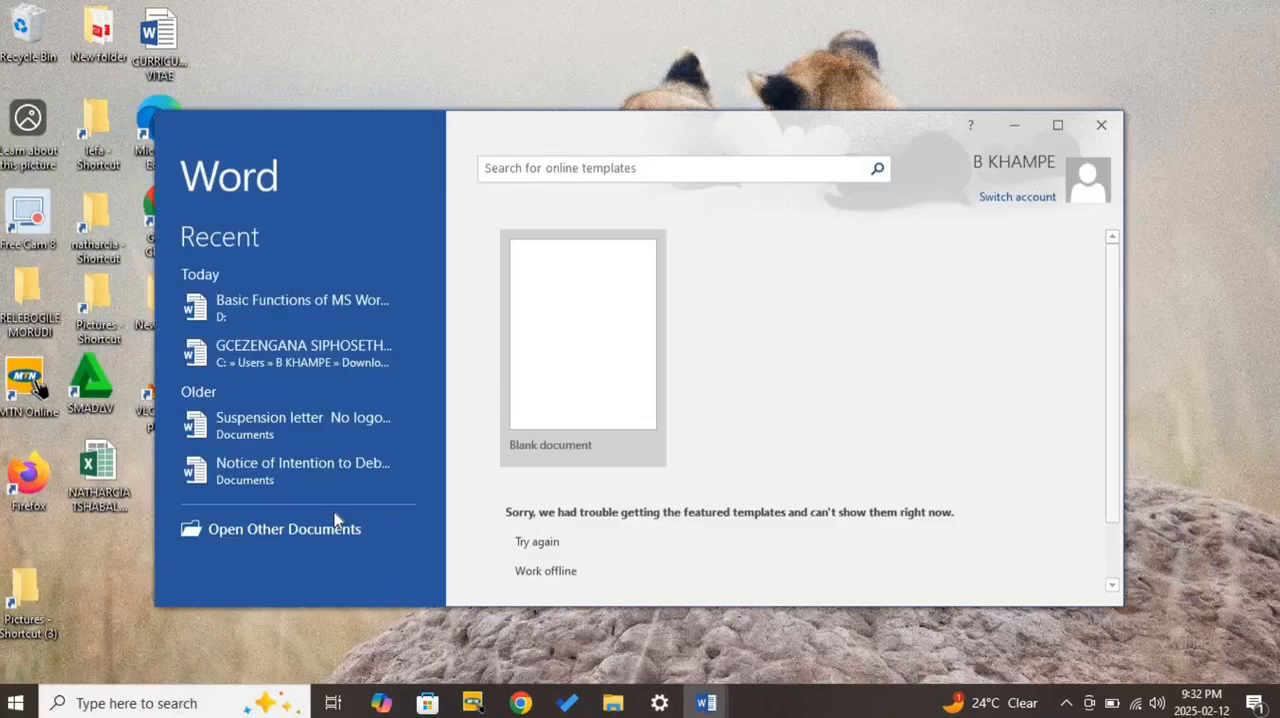
{"action": "left_click", "coordinate": [1057, 124]}
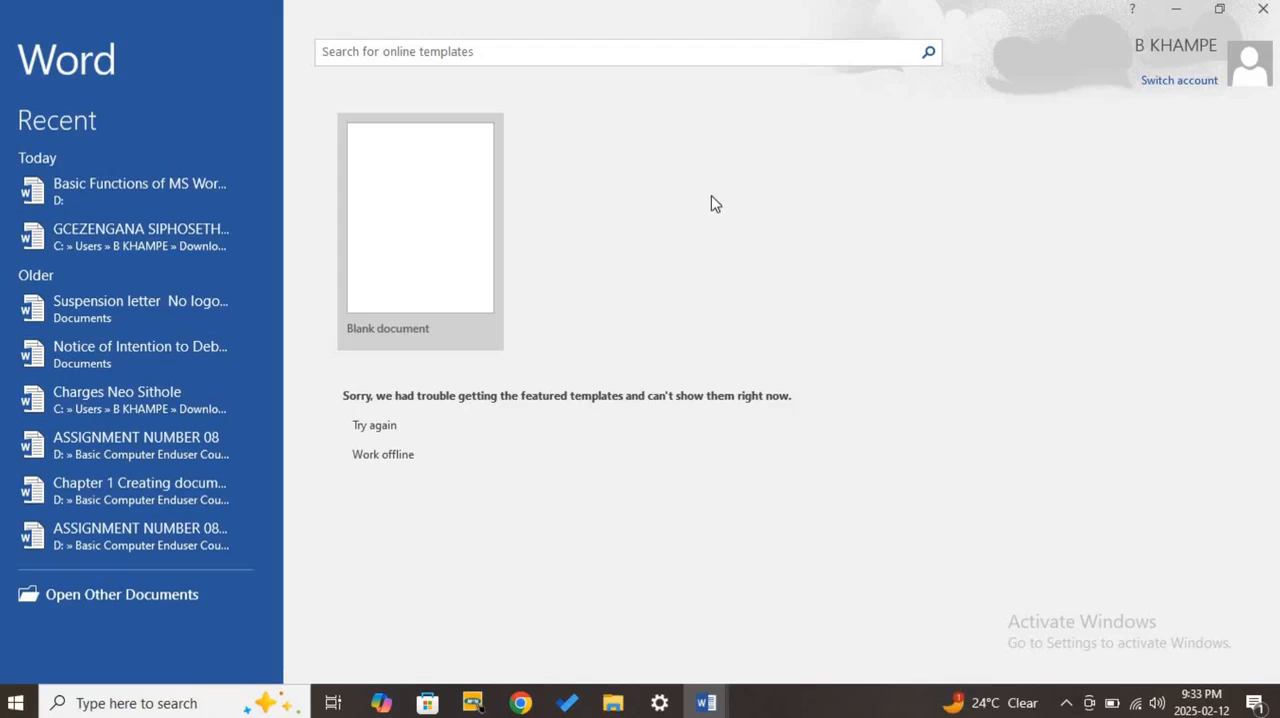
- Create a blank document, display its Open page with the recent files, and minimize it
{"action": "left_click", "coordinate": [398, 235]}
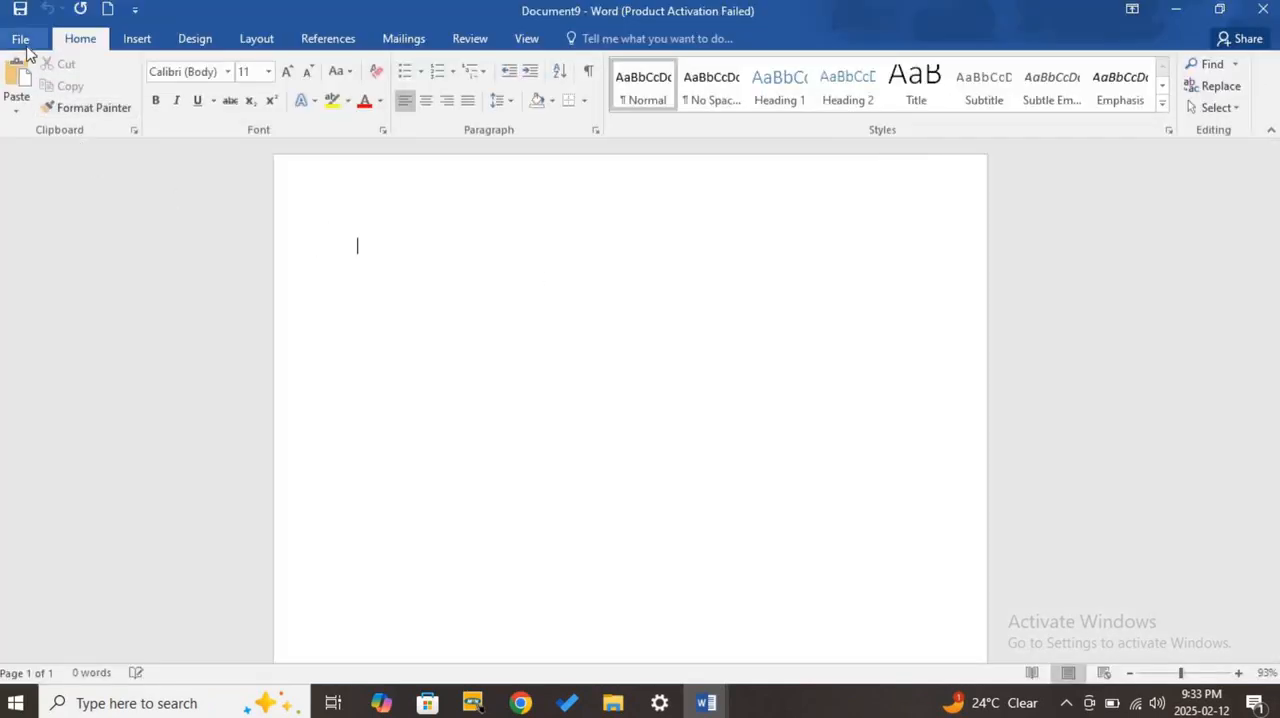
{"action": "left_click", "coordinate": [25, 44]}
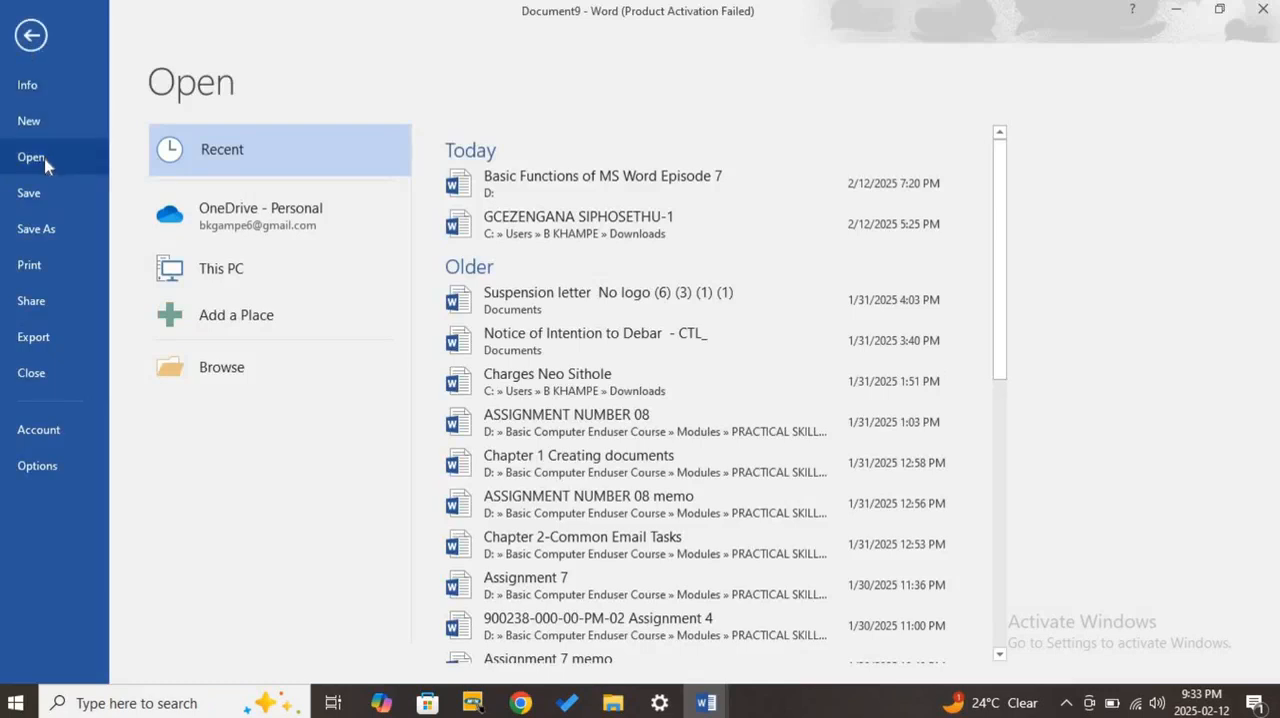
{"action": "left_click", "coordinate": [1176, 10]}
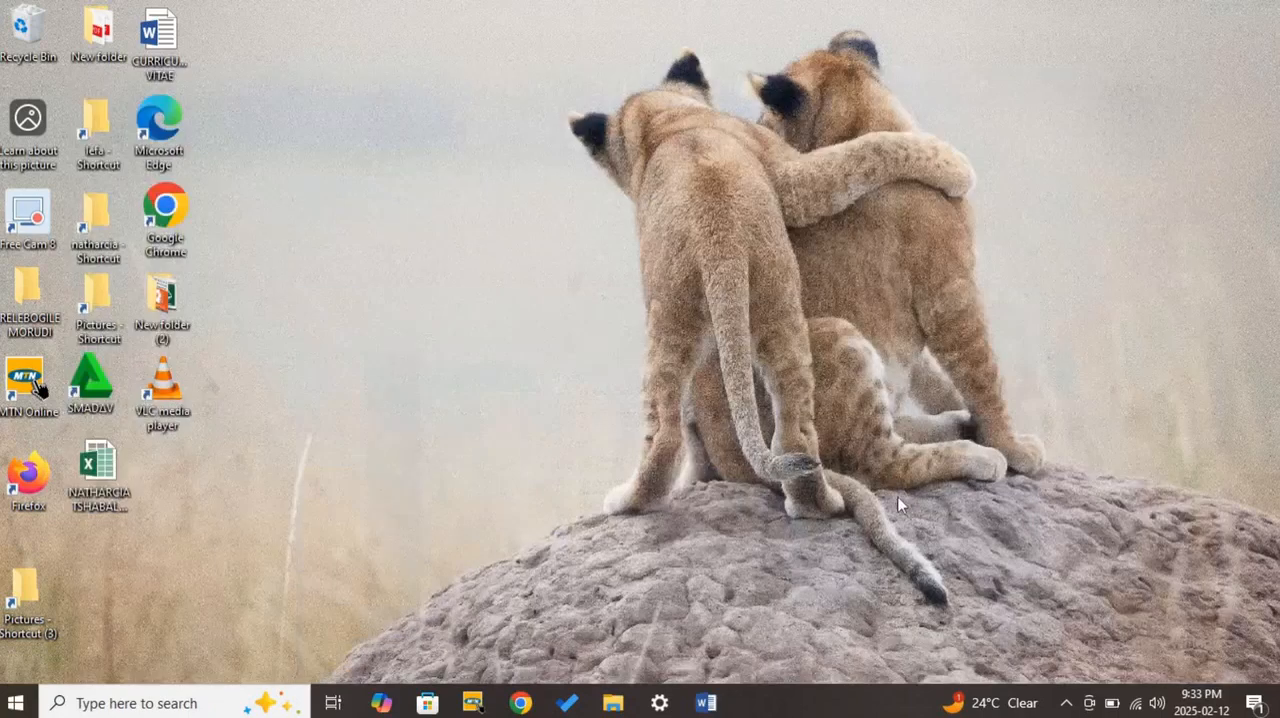
- Restore Document7, highlight the "Creating a New Document" and "Opening an Existing Document" items in Document2 for reference, and return to Document7
{"action": "mouse_move", "coordinate": [707, 703]}
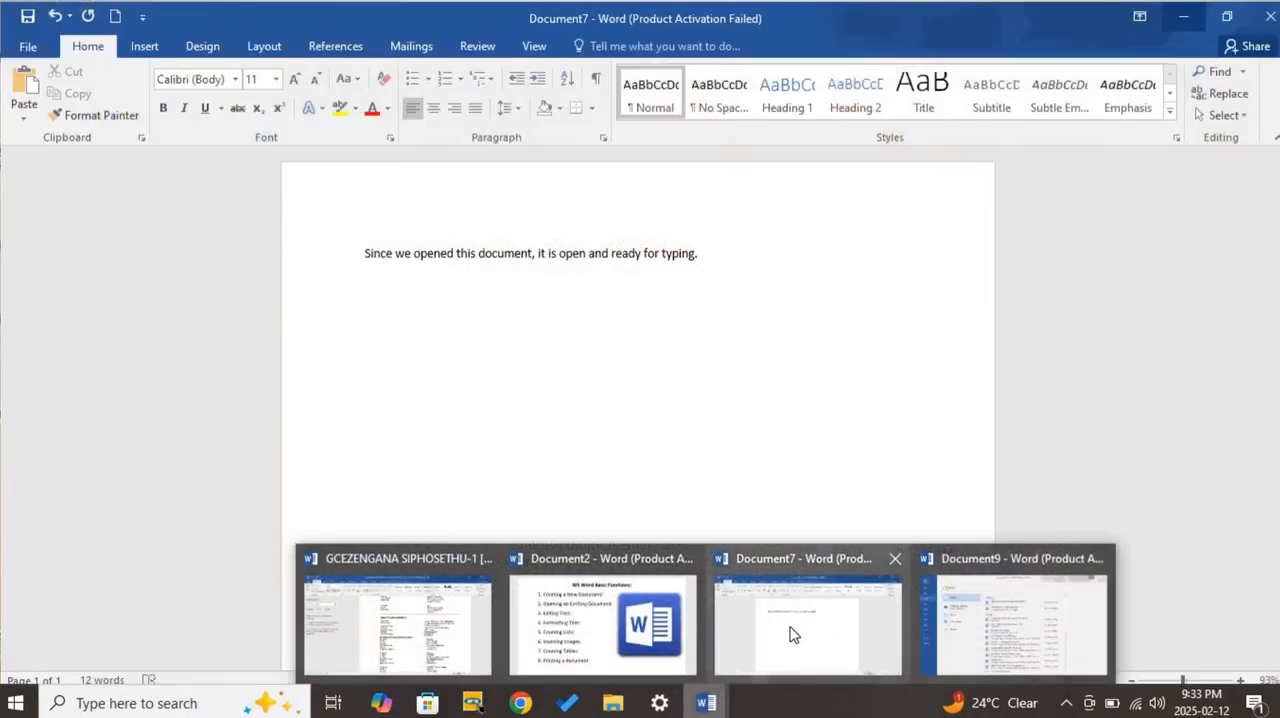
{"action": "left_click", "coordinate": [791, 628]}
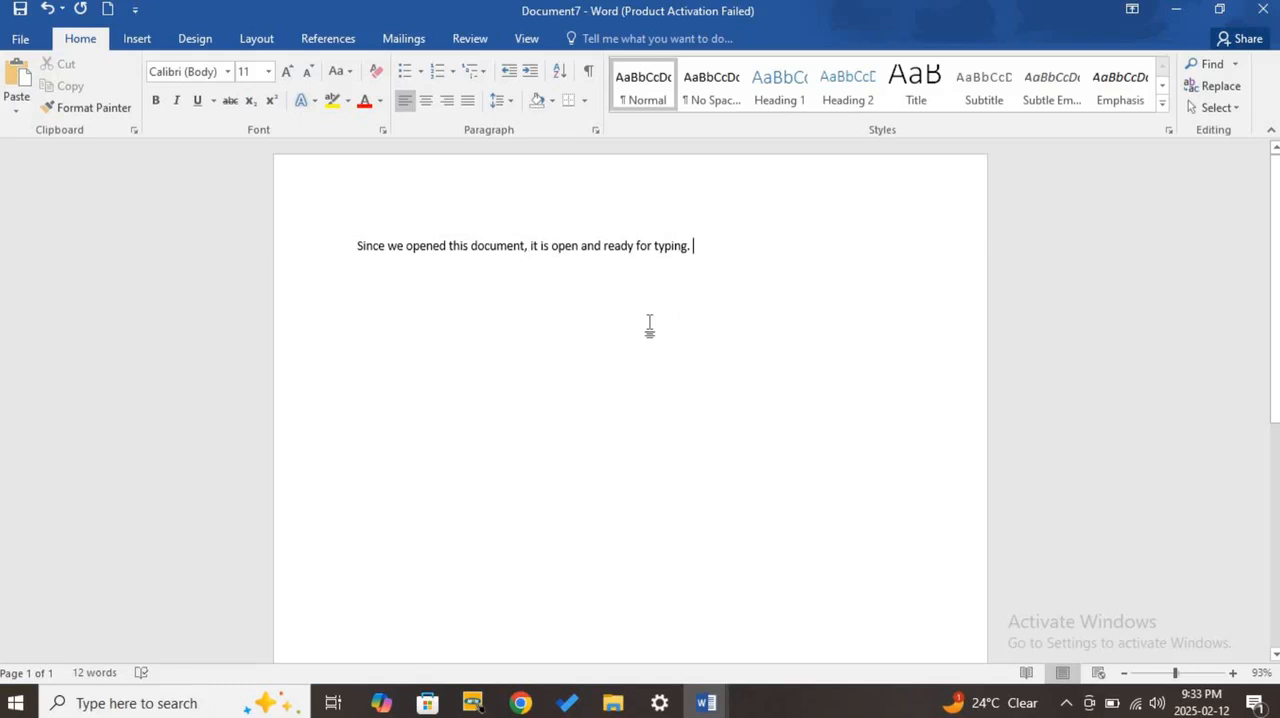
{"action": "mouse_move", "coordinate": [706, 700]}
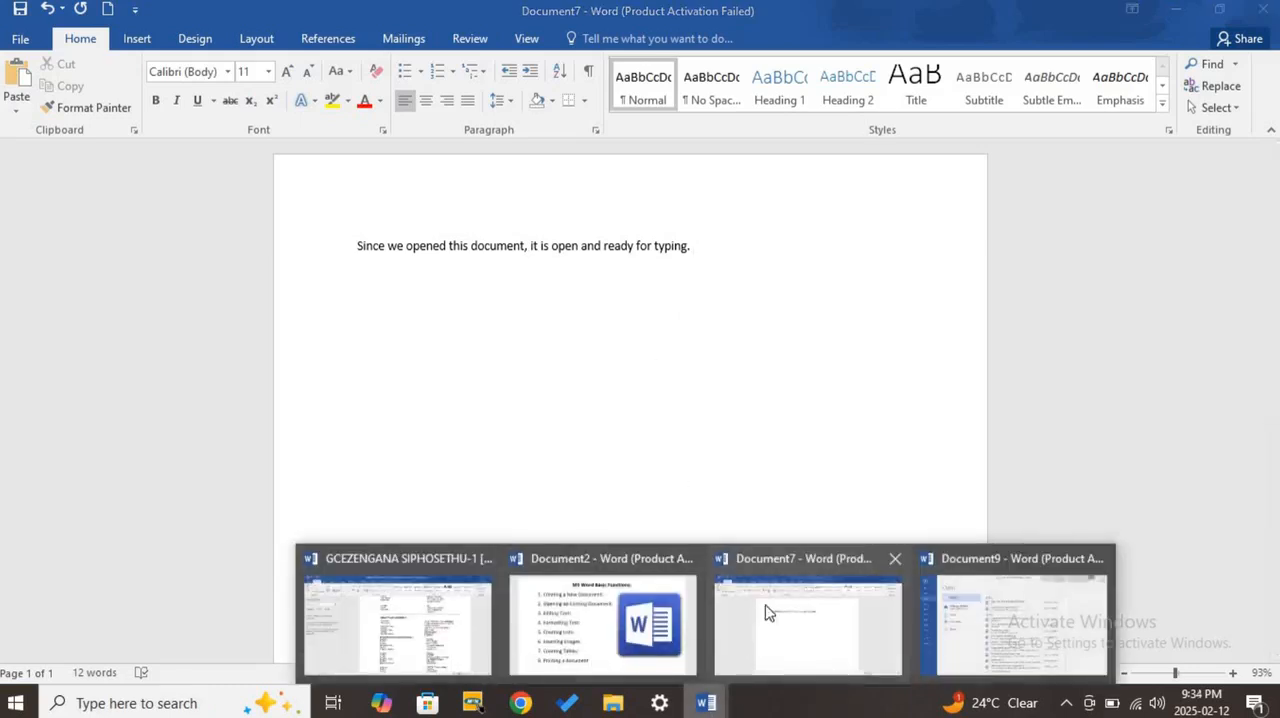
{"action": "left_click", "coordinate": [563, 654]}
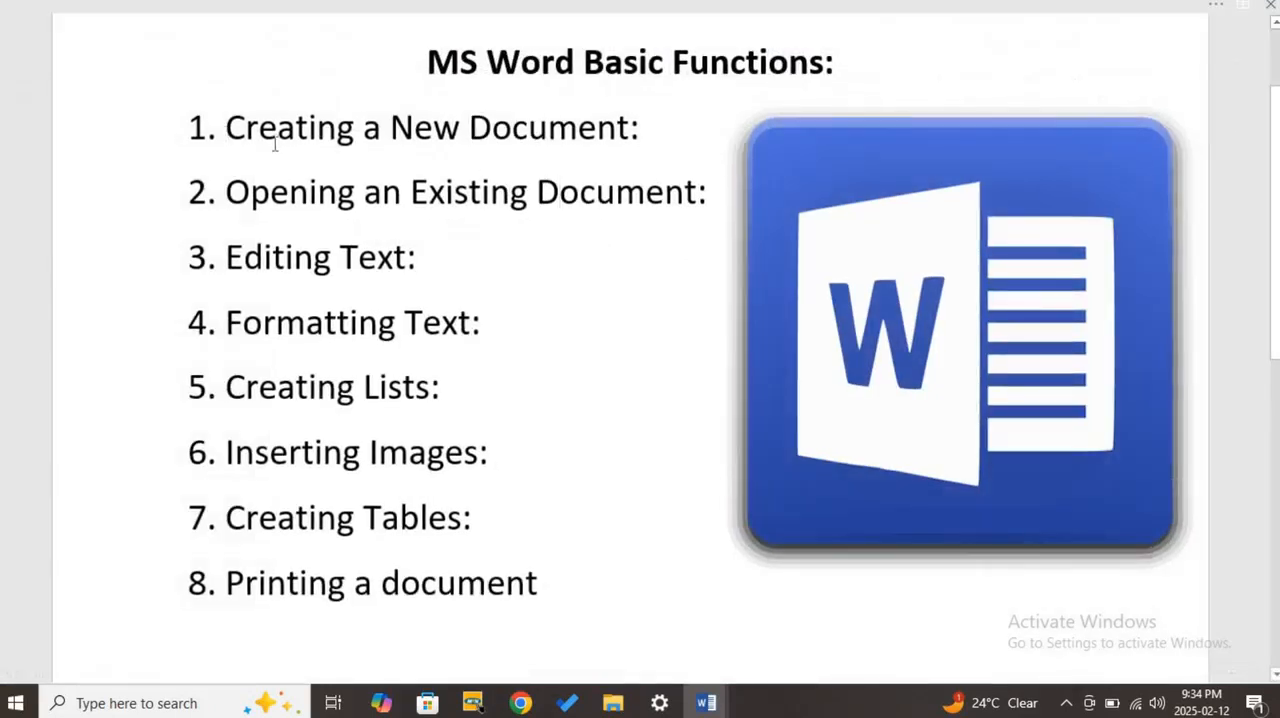
{"action": "triple_click", "coordinate": [381, 130]}
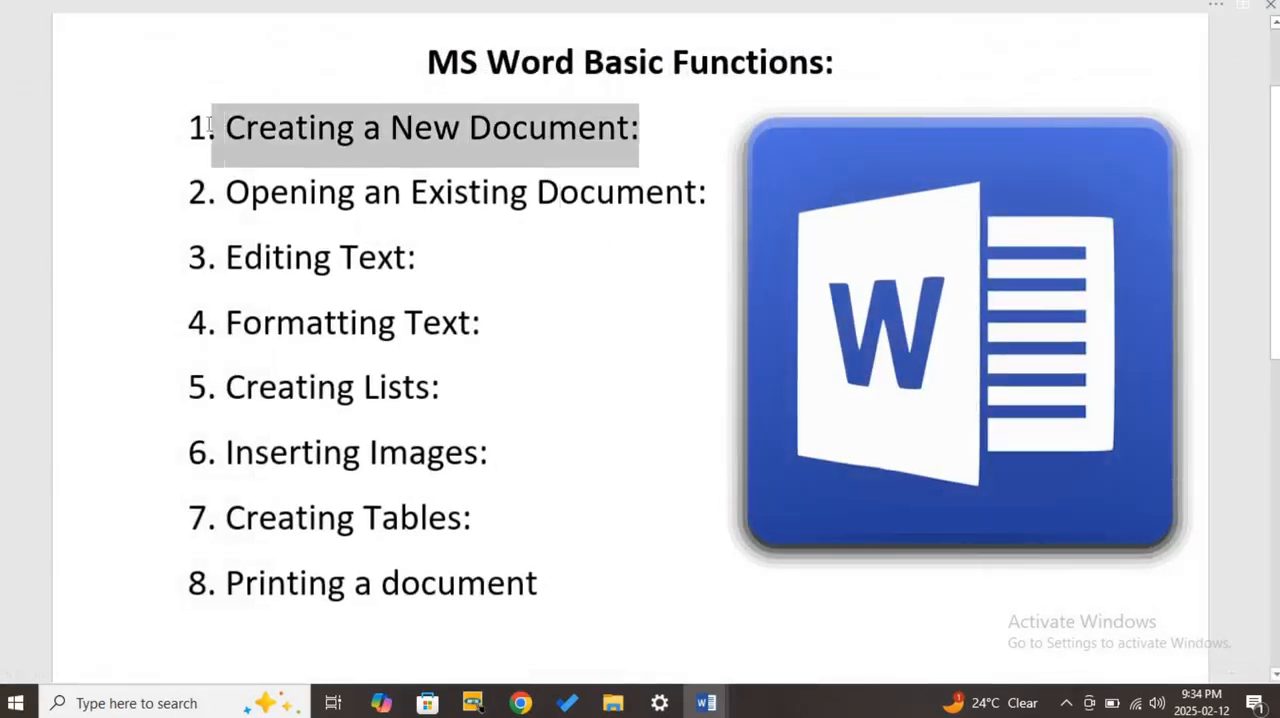
{"action": "left_click", "coordinate": [383, 132]}
{"action": "left_click_drag", "start_coordinate": [709, 192], "coordinate": [226, 192]}
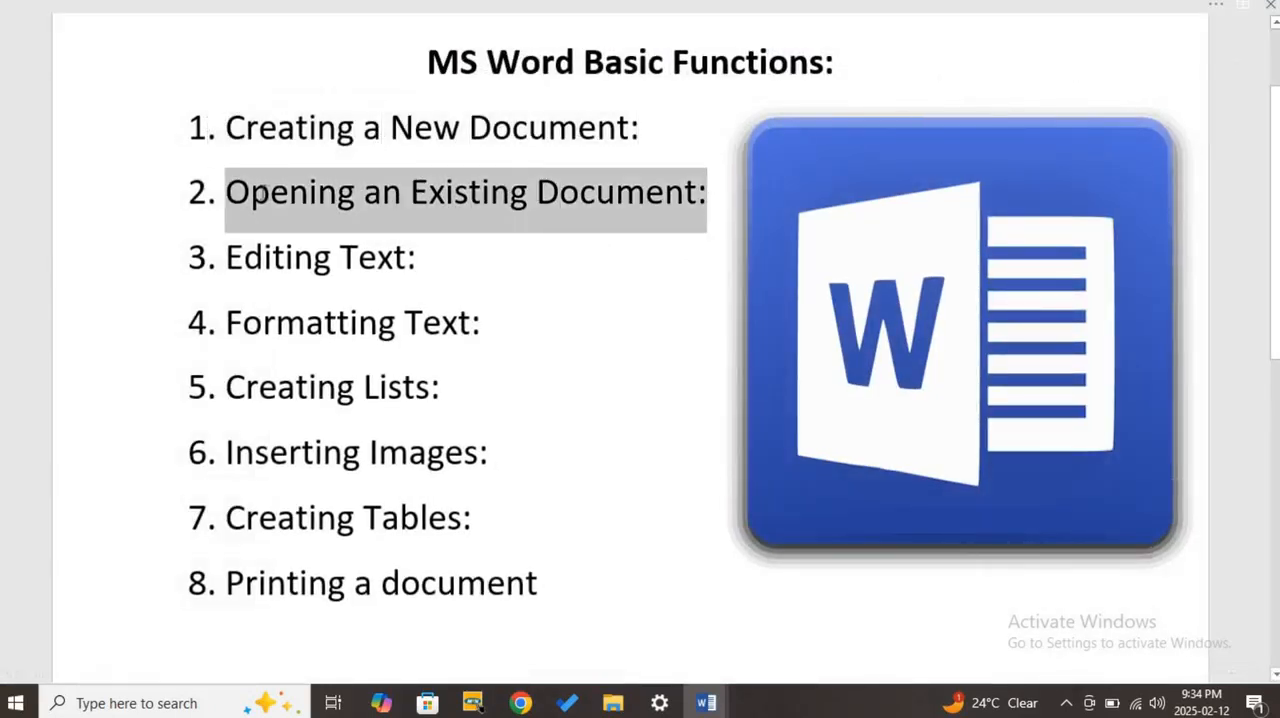
{"action": "left_click", "coordinate": [1217, 15]}
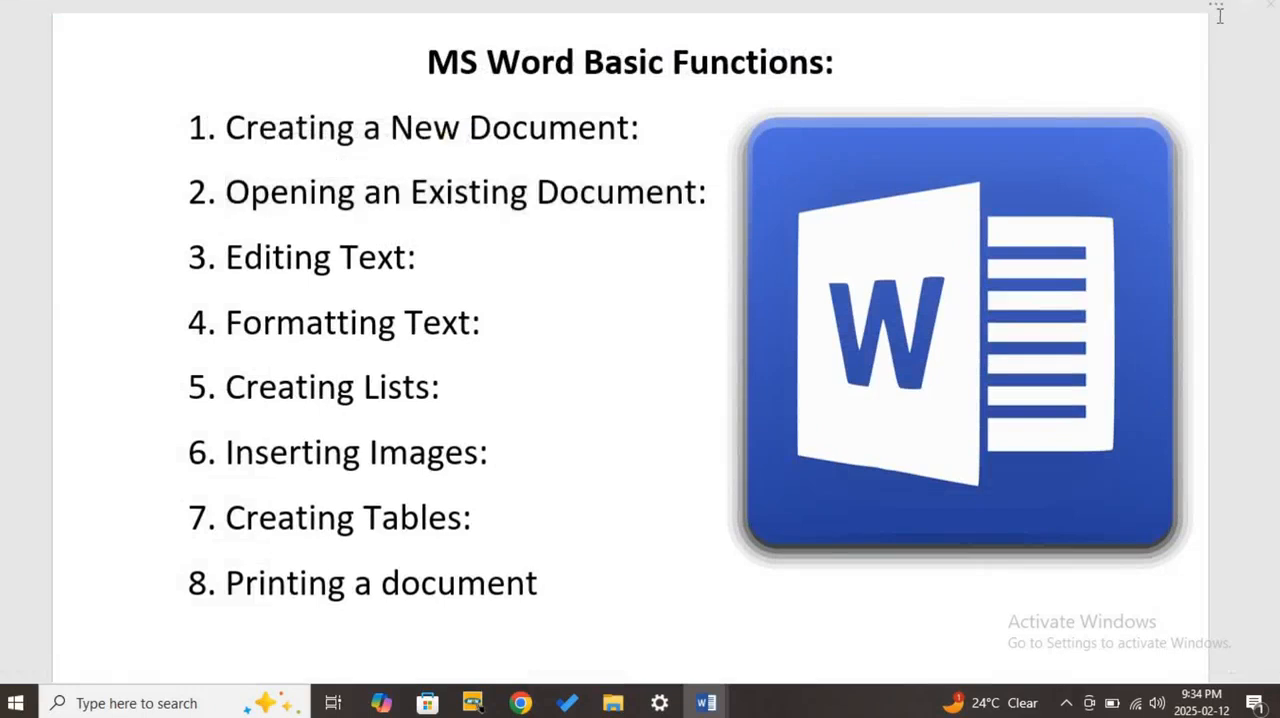
{"action": "left_click", "coordinate": [1216, 10]}
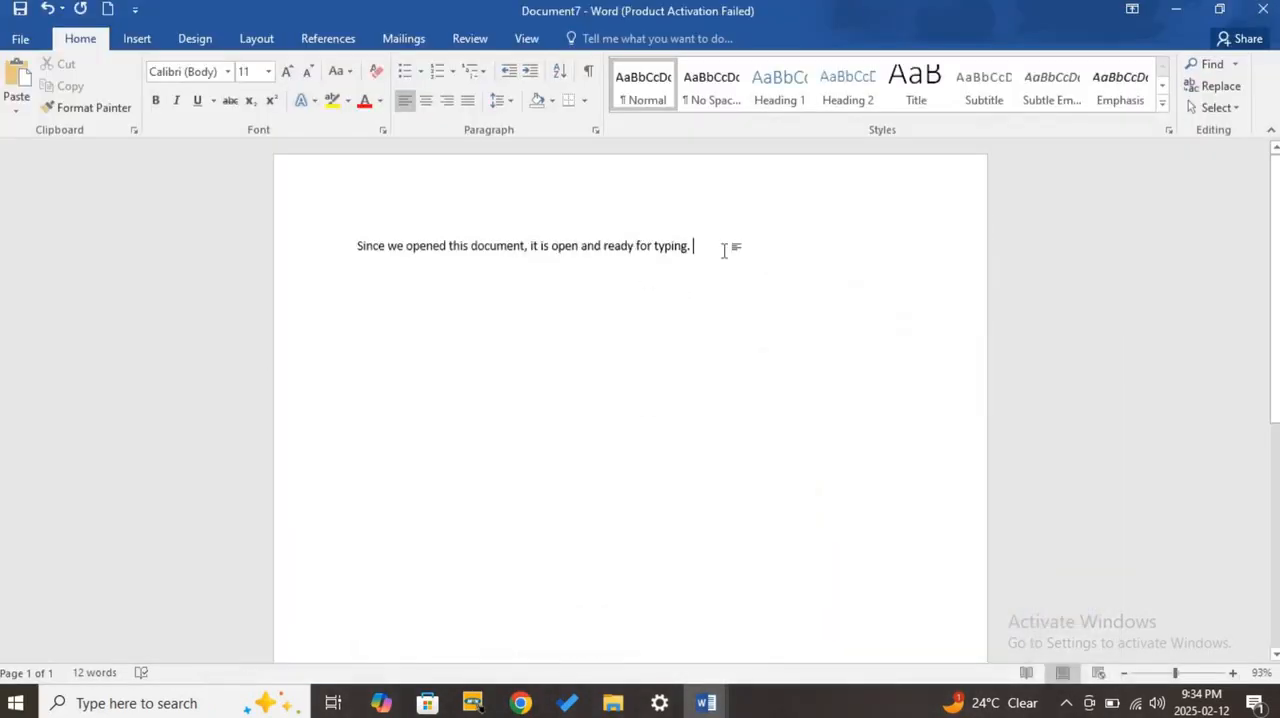
- Start saving Document7 as a new file in the Documents folder on This PC
{"action": "left_click_drag", "start_coordinate": [723, 249], "coordinate": [334, 280]}
{"action": "left_click", "coordinate": [435, 332]}
{"action": "left_click", "coordinate": [17, 44]}
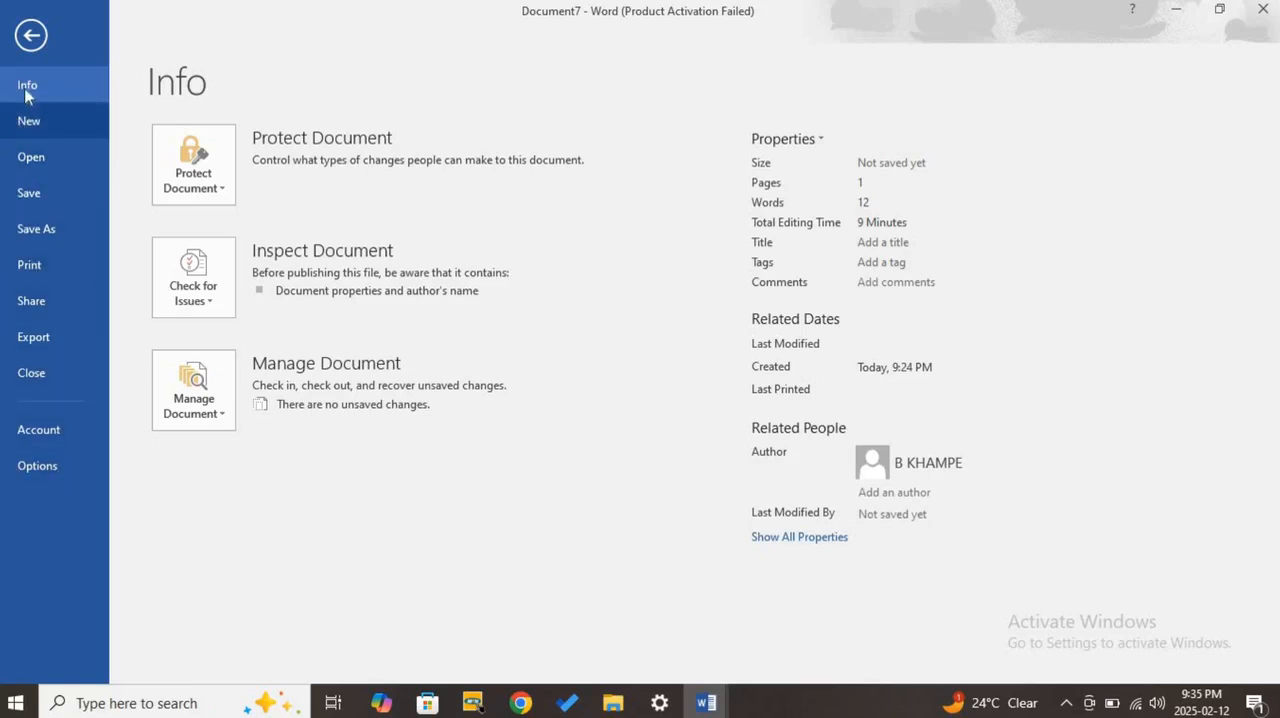
{"action": "left_click", "coordinate": [46, 230]}
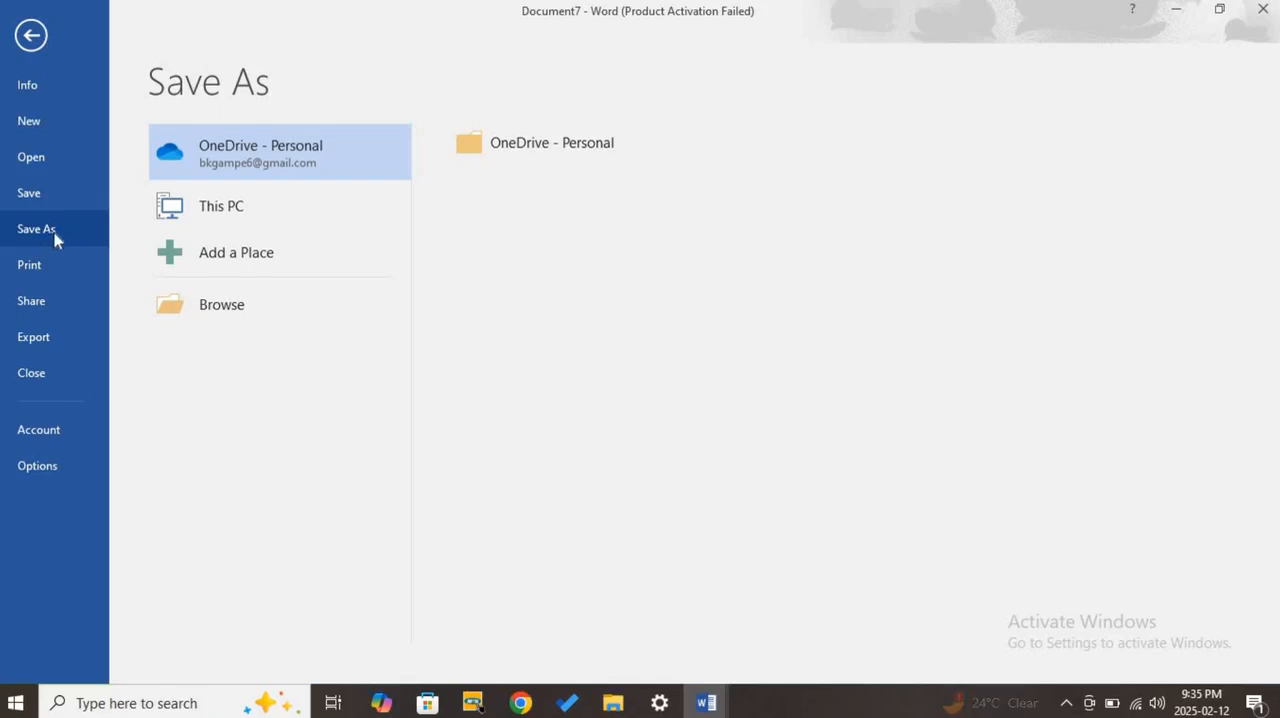
{"action": "left_click", "coordinate": [213, 215]}
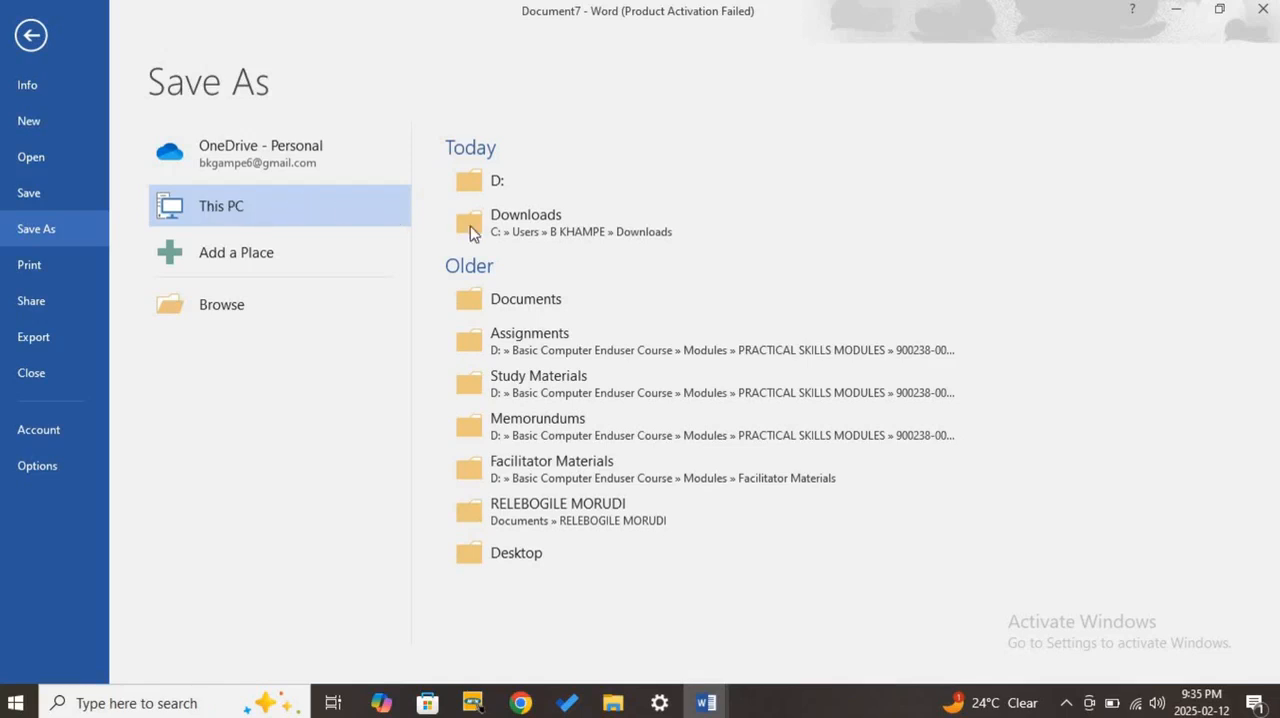
{"action": "left_click", "coordinate": [569, 300]}
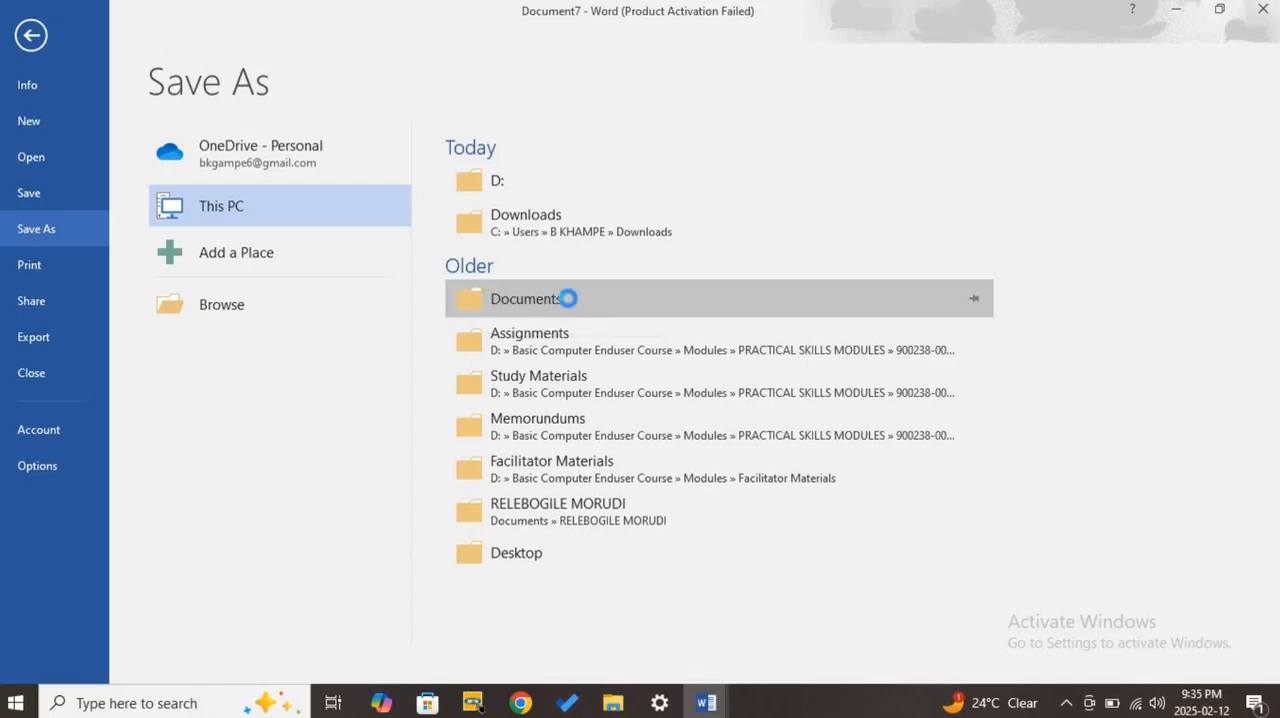
{"action": "left_click", "coordinate": [571, 443]}
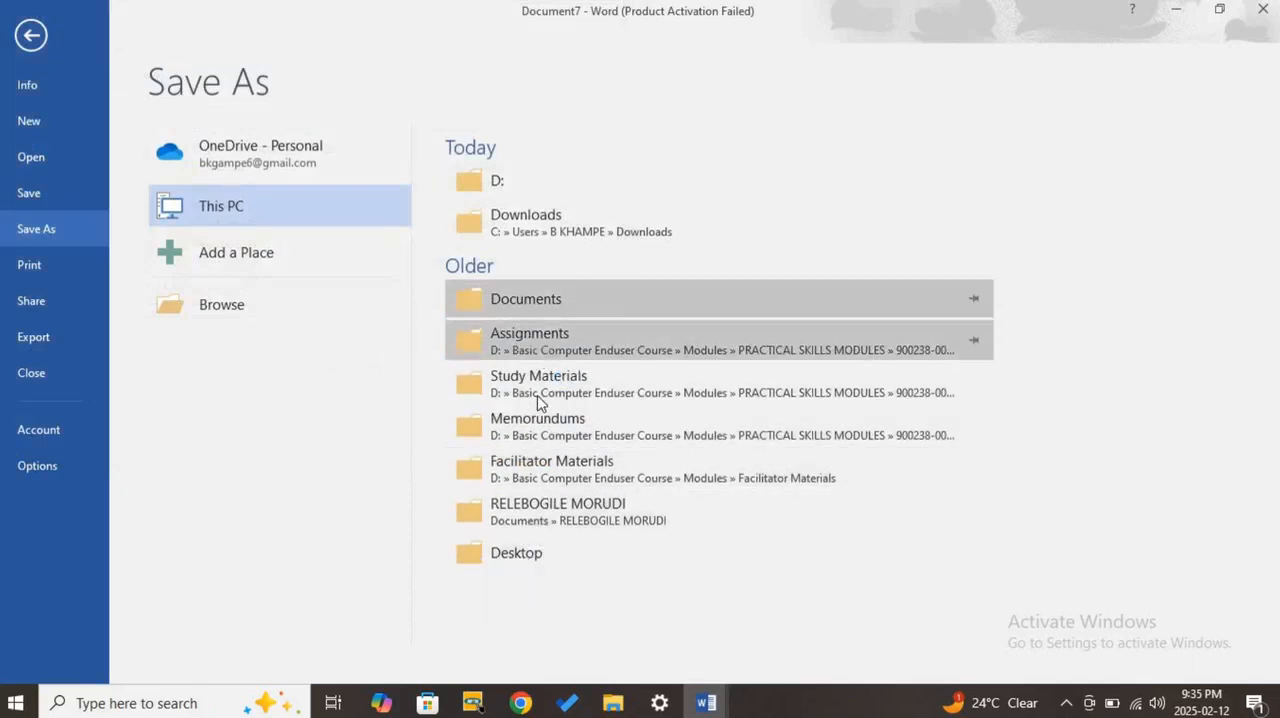
{"action": "left_click", "coordinate": [518, 298]}
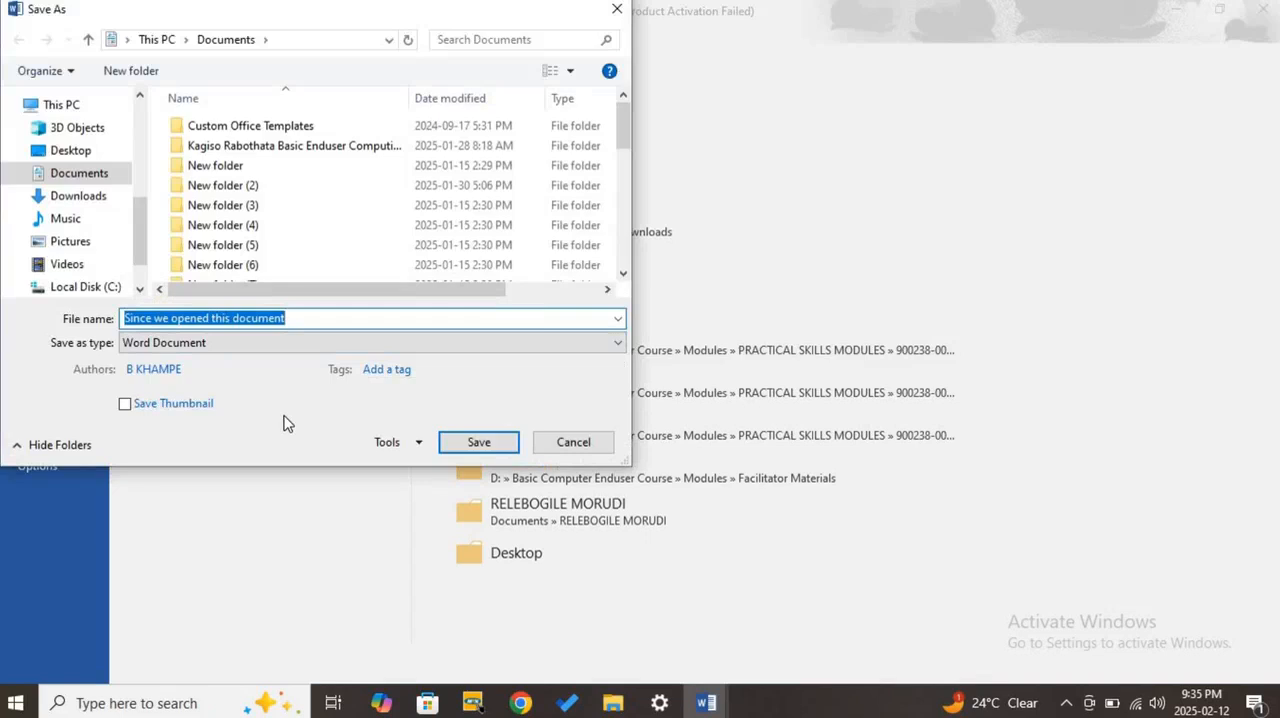
- Name the file "New Lesson Document" and save it as a Word Document
{"action": "type", "text": "N"}
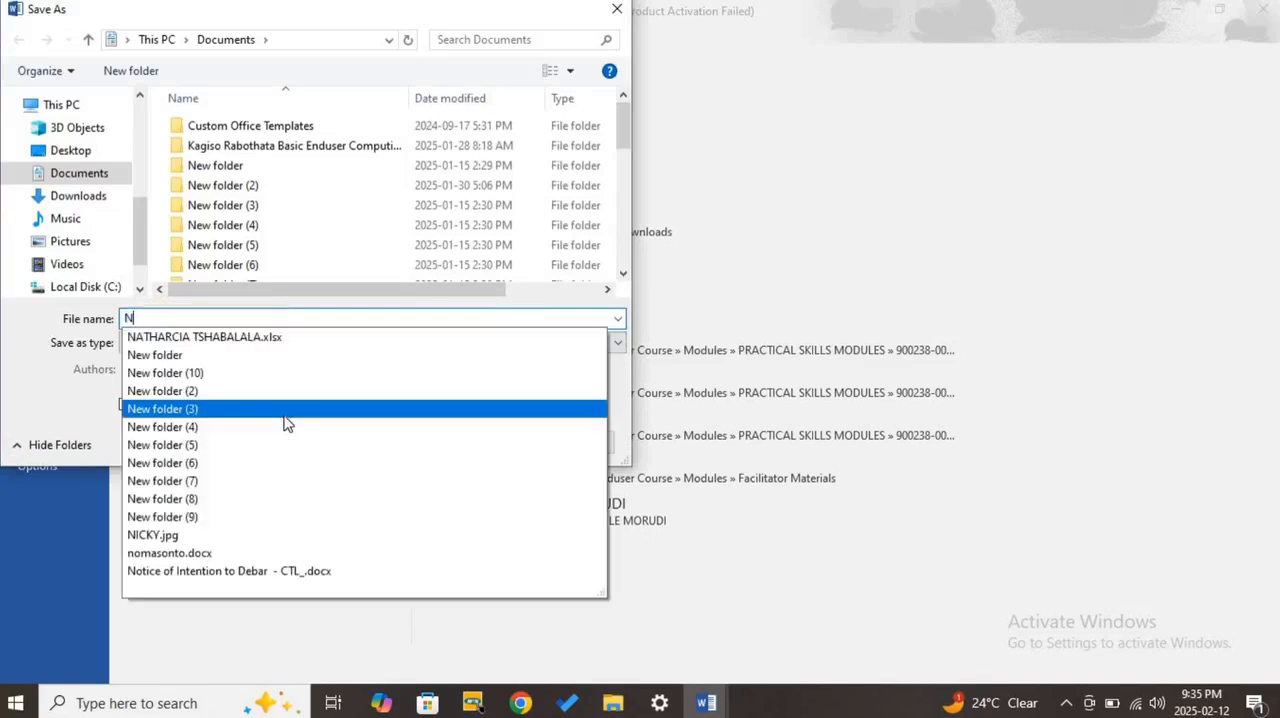
{"action": "type", "text": "ew Lesson"}
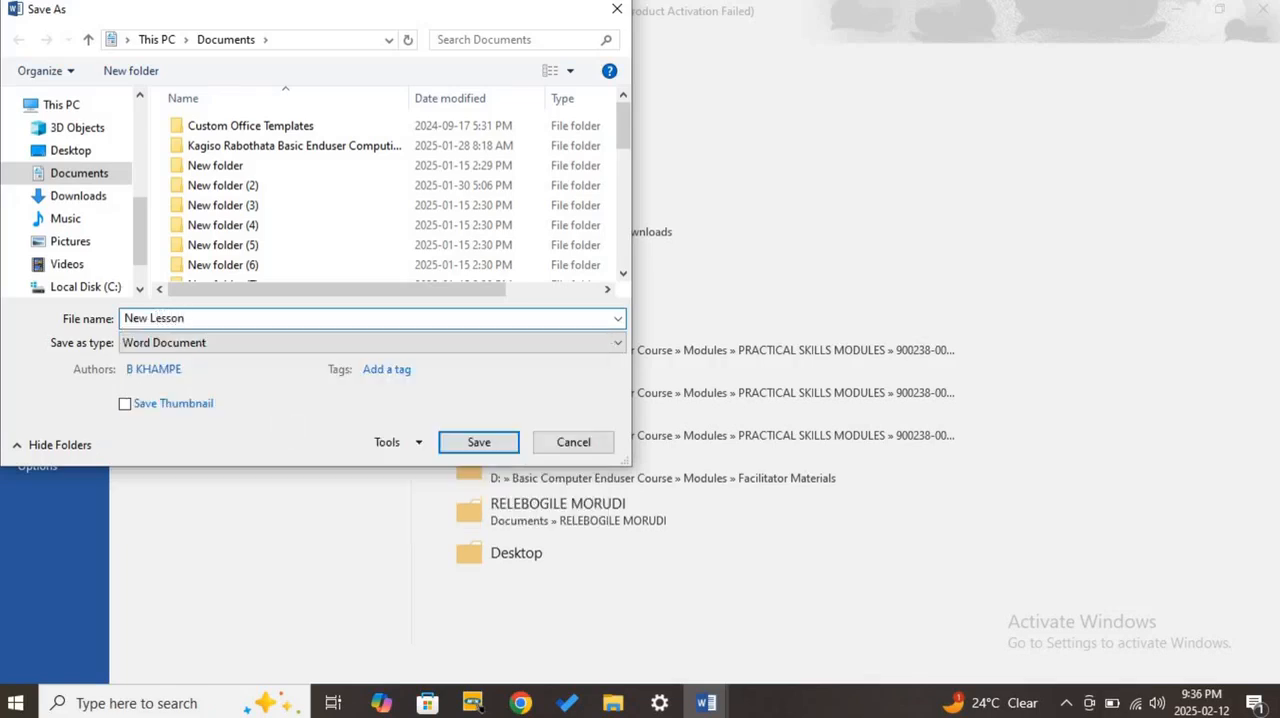
{"action": "type", "text": " Document"}
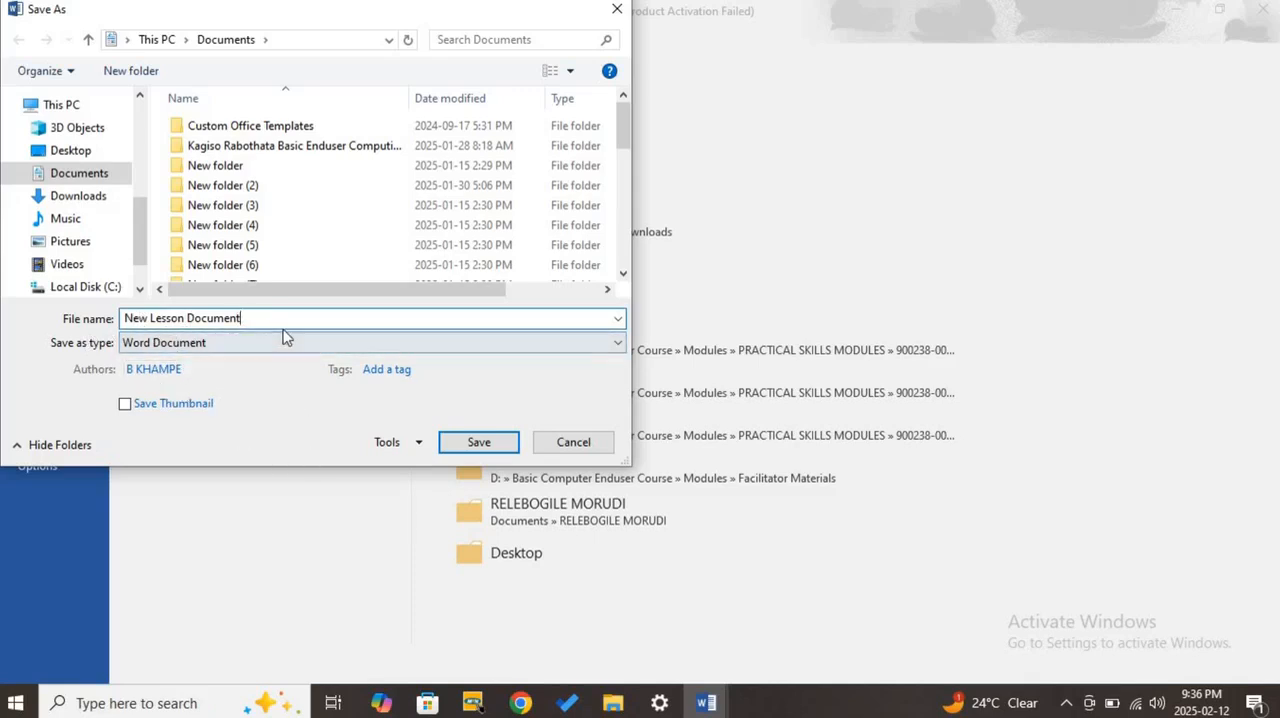
{"action": "left_click", "coordinate": [488, 446]}
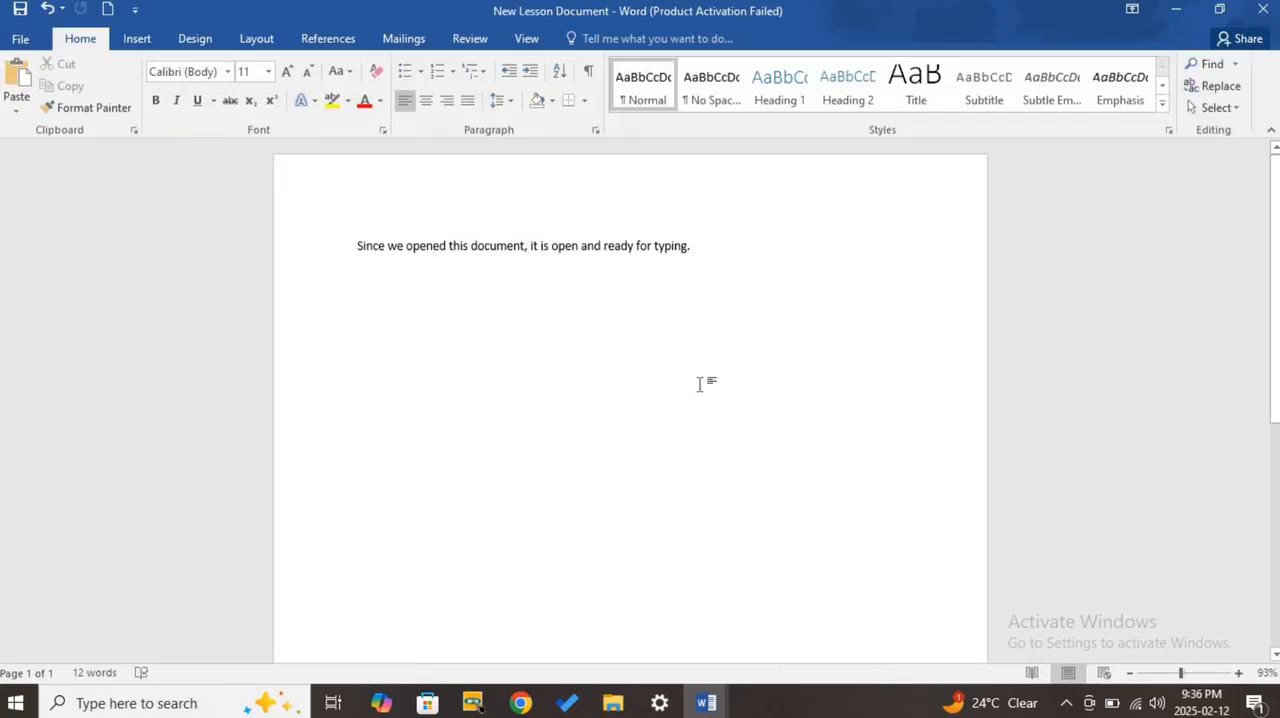
- Close New Lesson Document and bring Document9 with its Open page back on screen
{"action": "left_click", "coordinate": [1263, 18]}
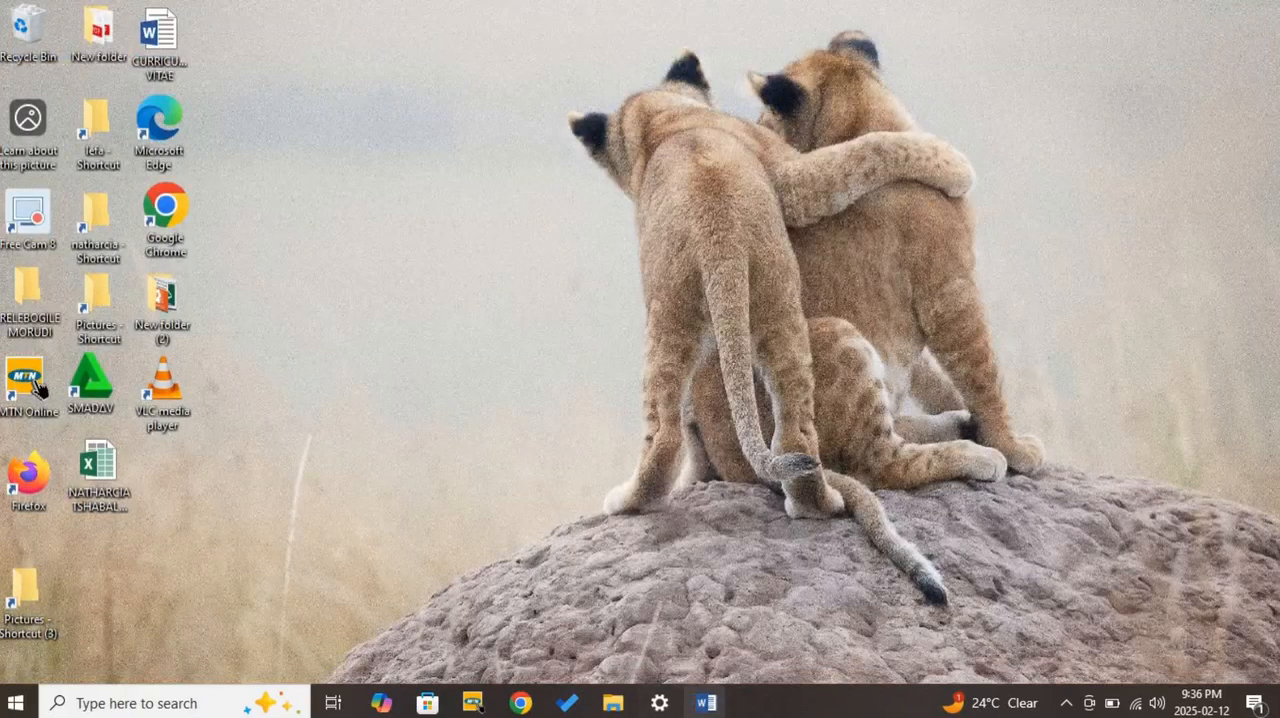
{"action": "mouse_move", "coordinate": [730, 705]}
{"action": "left_click", "coordinate": [820, 600]}
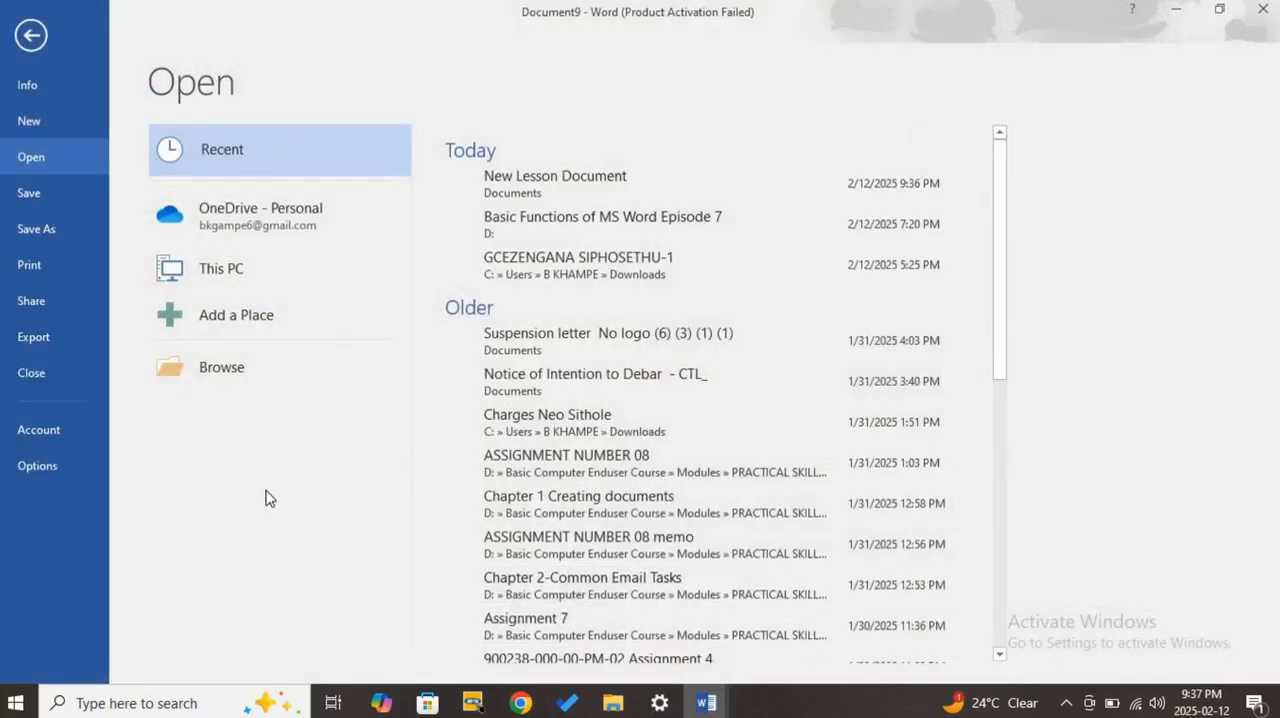
{"action": "mouse_move", "coordinate": [706, 703]}
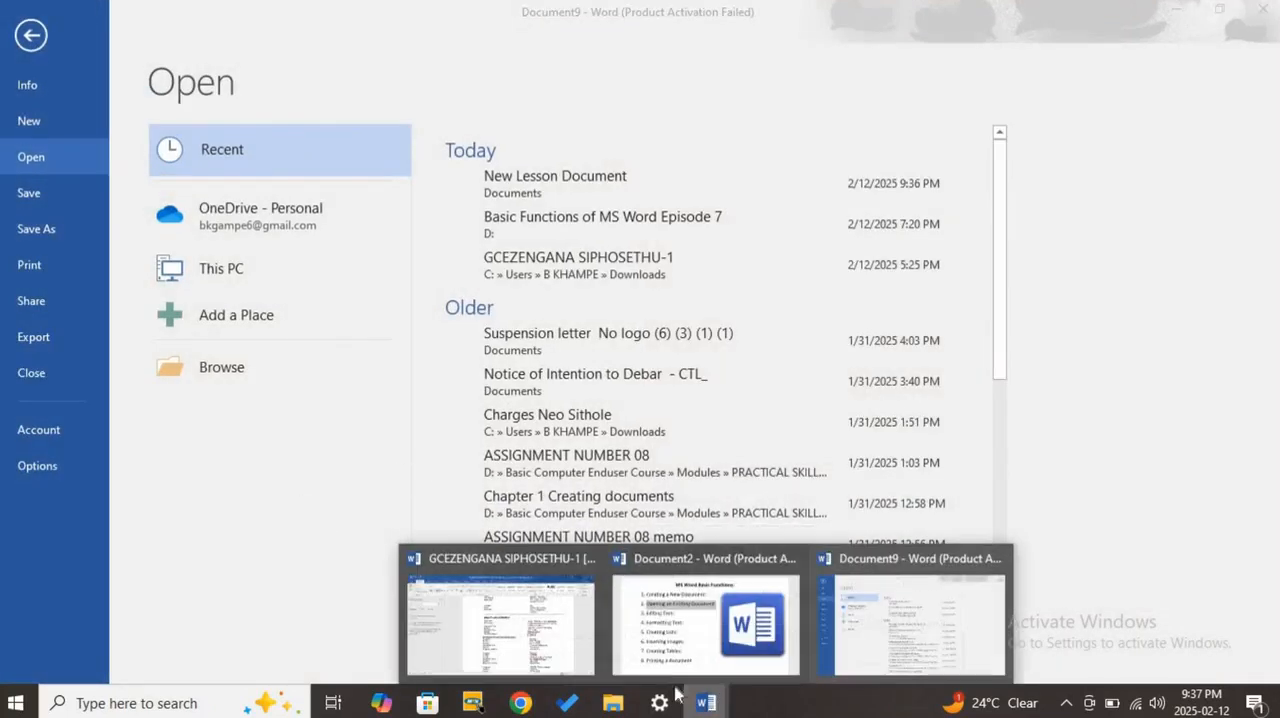
- Review the MS Word Basic Functions list in Document2, put it away, and close Document9
{"action": "left_click", "coordinate": [676, 652]}
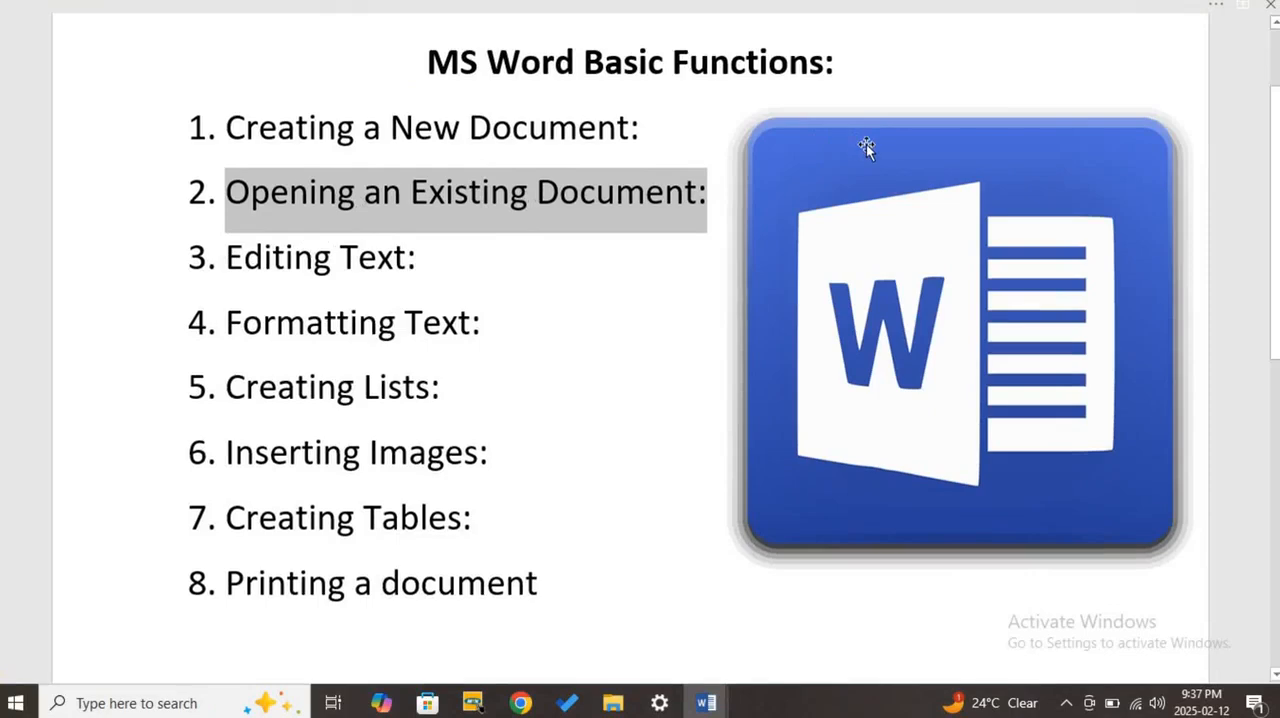
{"action": "left_click", "coordinate": [1221, 7]}
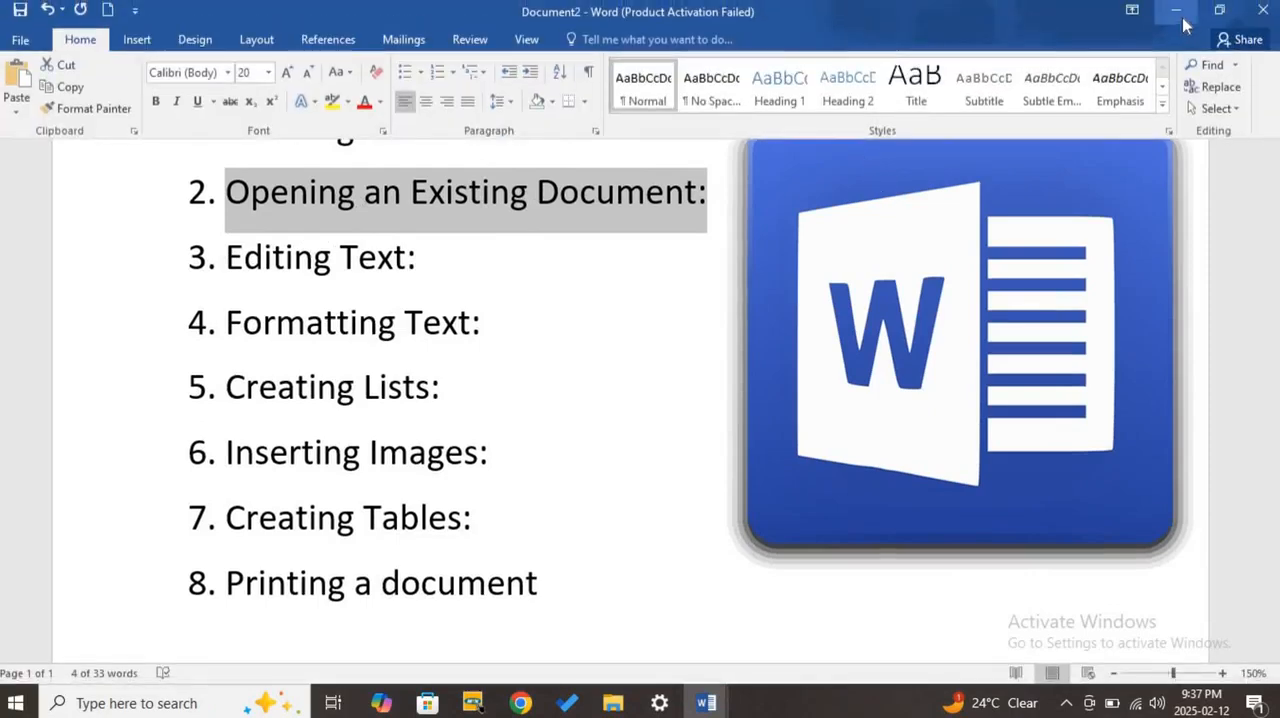
{"action": "left_click", "coordinate": [1182, 14]}
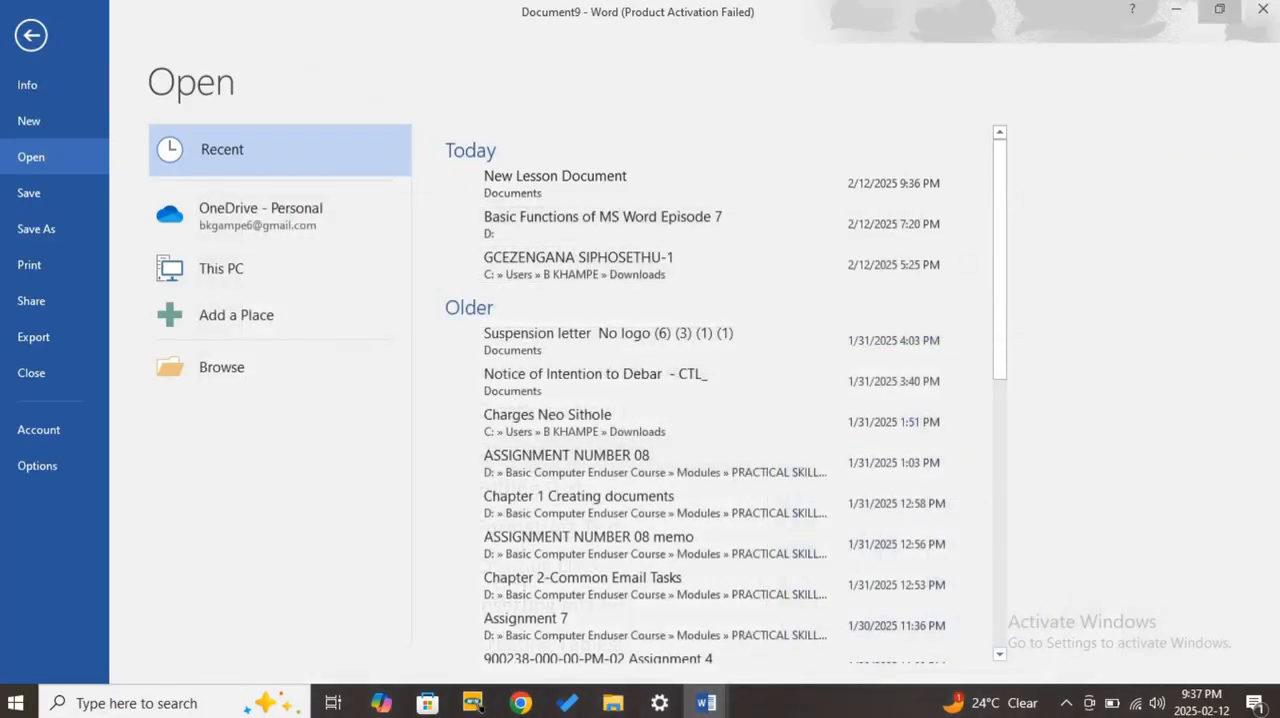
{"action": "left_click", "coordinate": [1262, 10]}
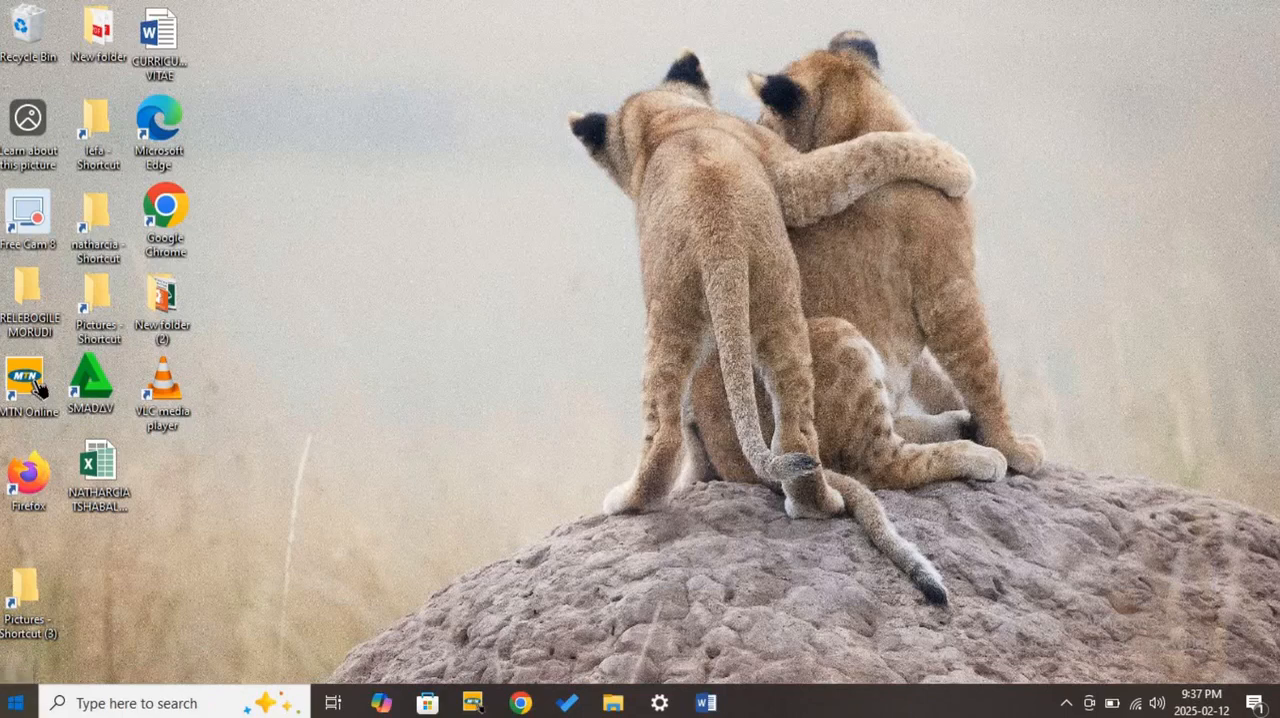
- Launch Word 2016 in a maximized window and bring up the Open page with the recent documents
{"action": "left_click", "coordinate": [15, 703]}
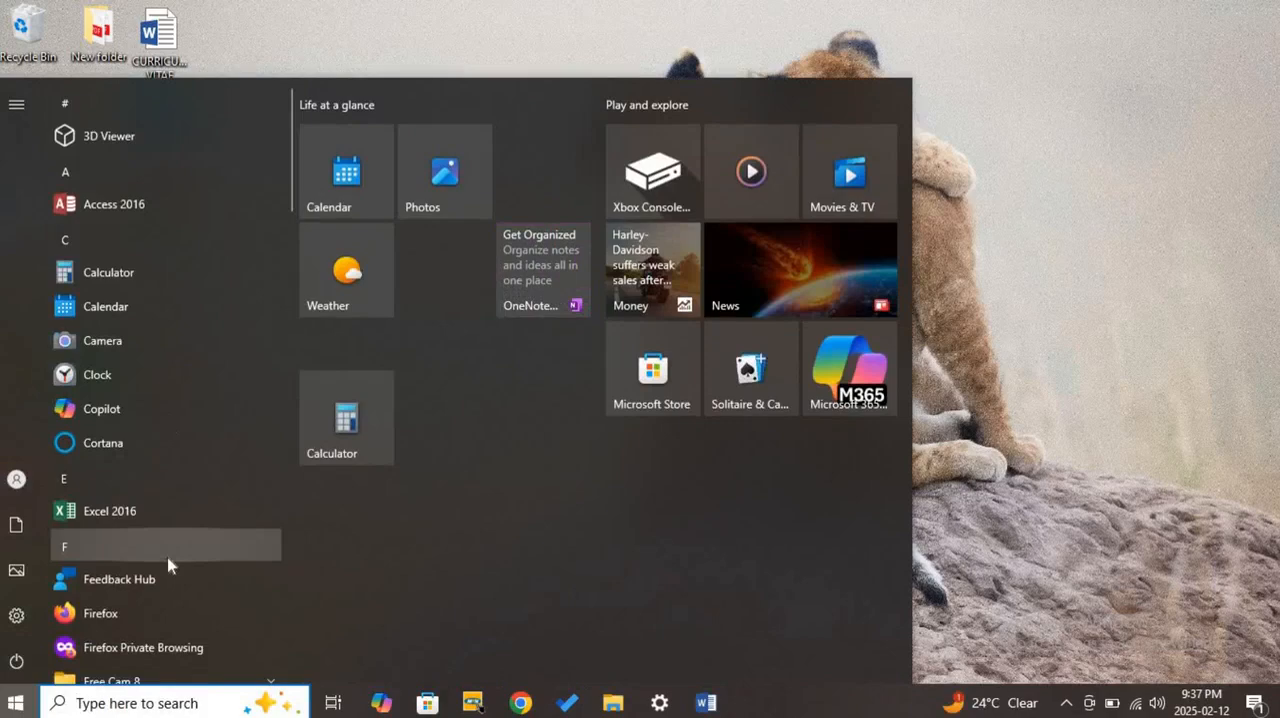
{"action": "scroll", "coordinate": [195, 280], "scroll_direction": "down", "scroll_amount": 10}
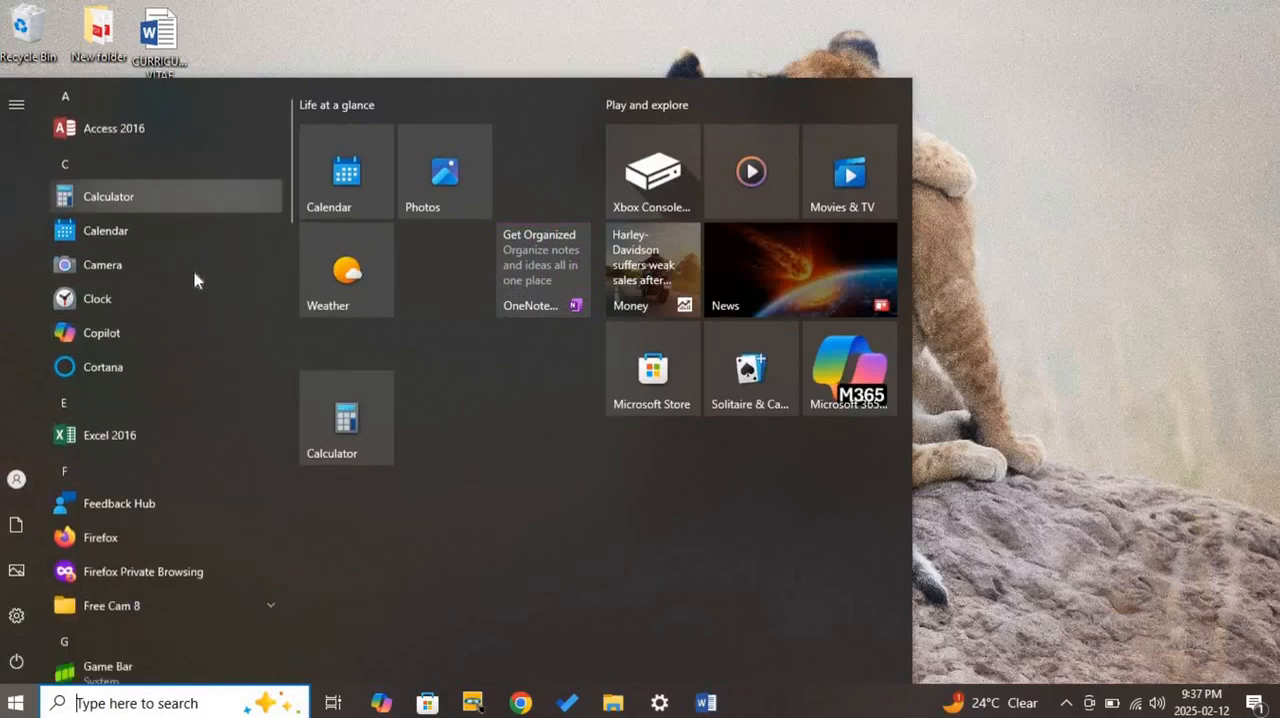
{"action": "scroll", "coordinate": [195, 280], "scroll_direction": "down", "scroll_amount": 6}
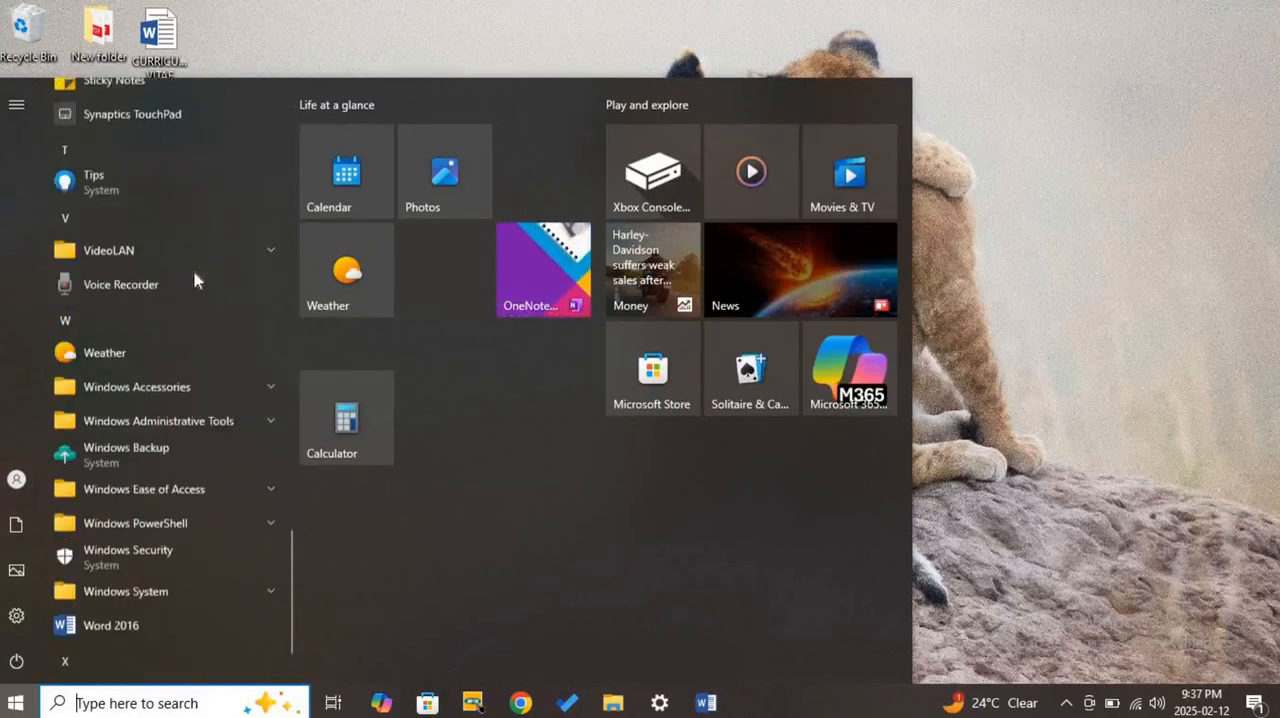
{"action": "left_click", "coordinate": [163, 558]}
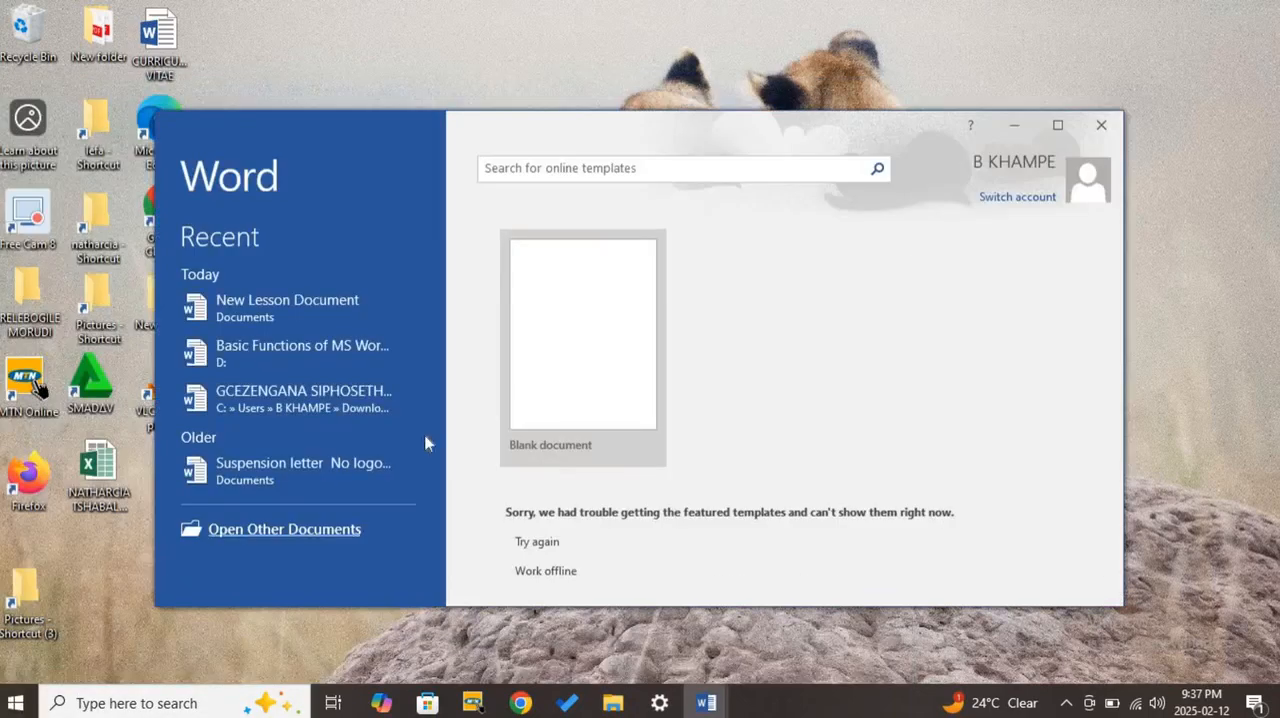
{"action": "left_click", "coordinate": [1058, 127]}
{"action": "left_click", "coordinate": [427, 260]}
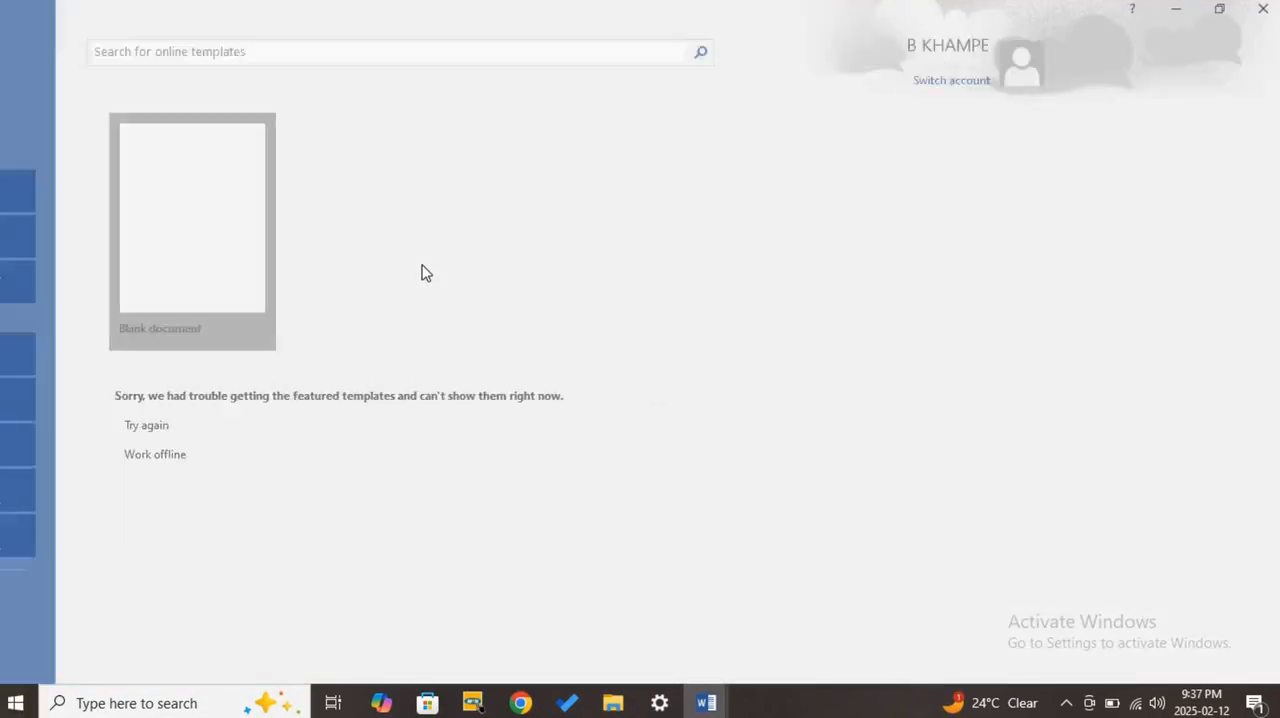
{"action": "left_click", "coordinate": [30, 40]}
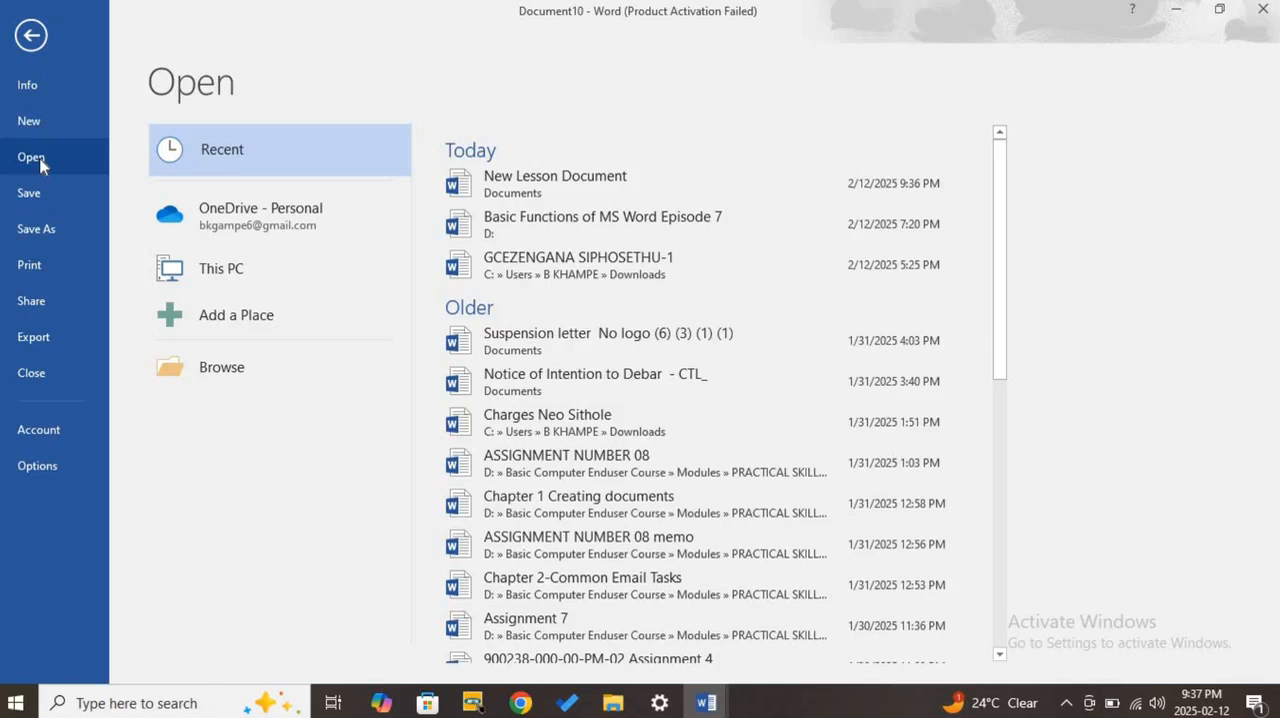
- Browse the Documents folder on This PC and select the file New Lesson Document
{"action": "left_click", "coordinate": [237, 283]}
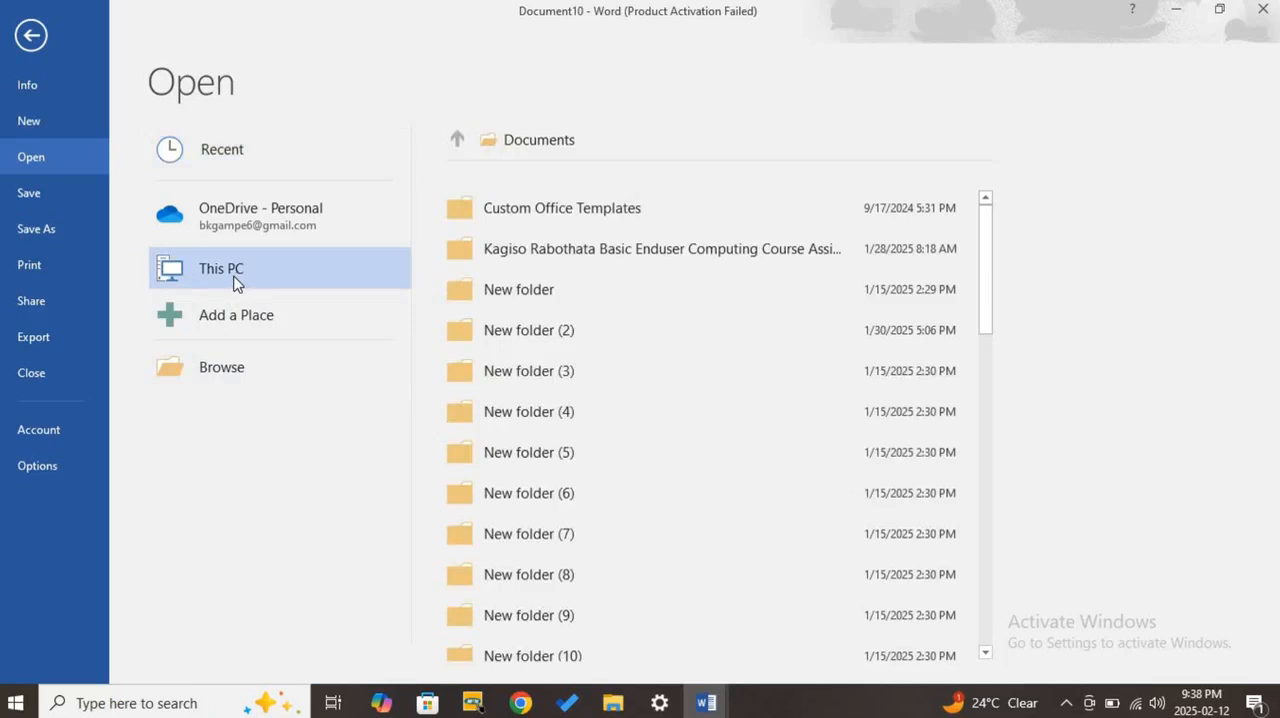
{"action": "left_click", "coordinate": [551, 148]}
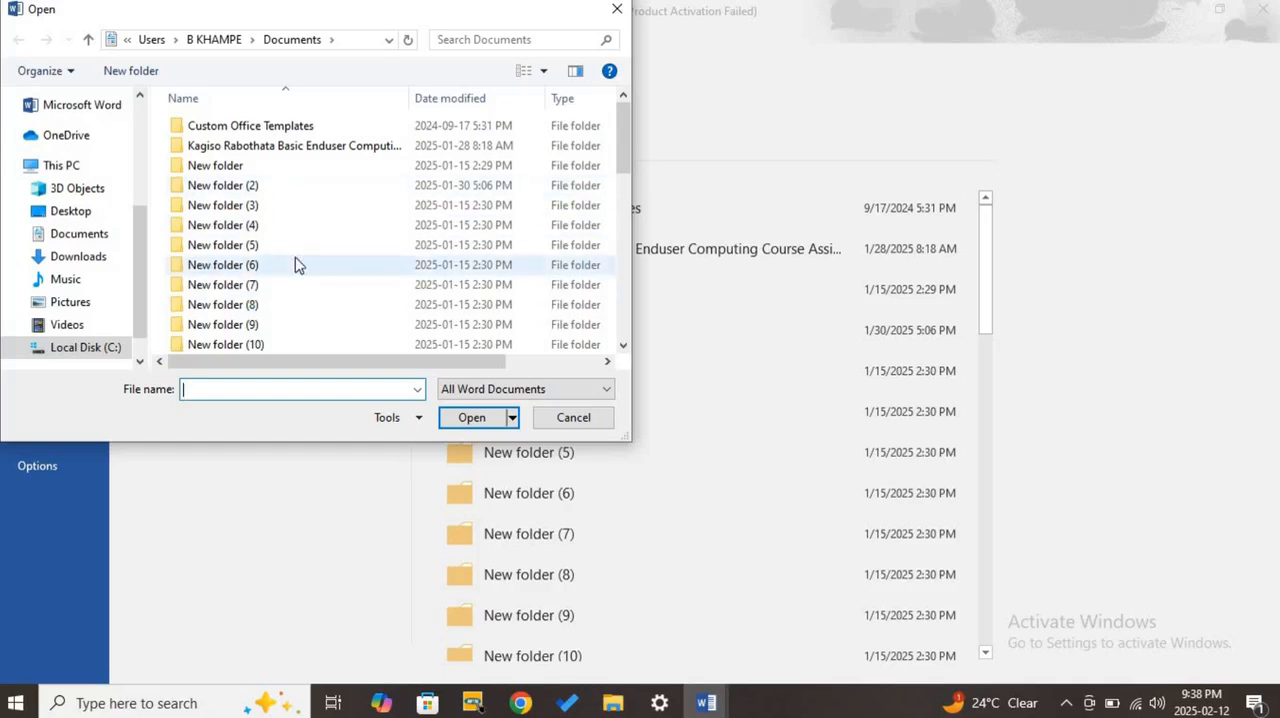
{"action": "scroll", "coordinate": [343, 271], "scroll_direction": "down", "scroll_amount": 4}
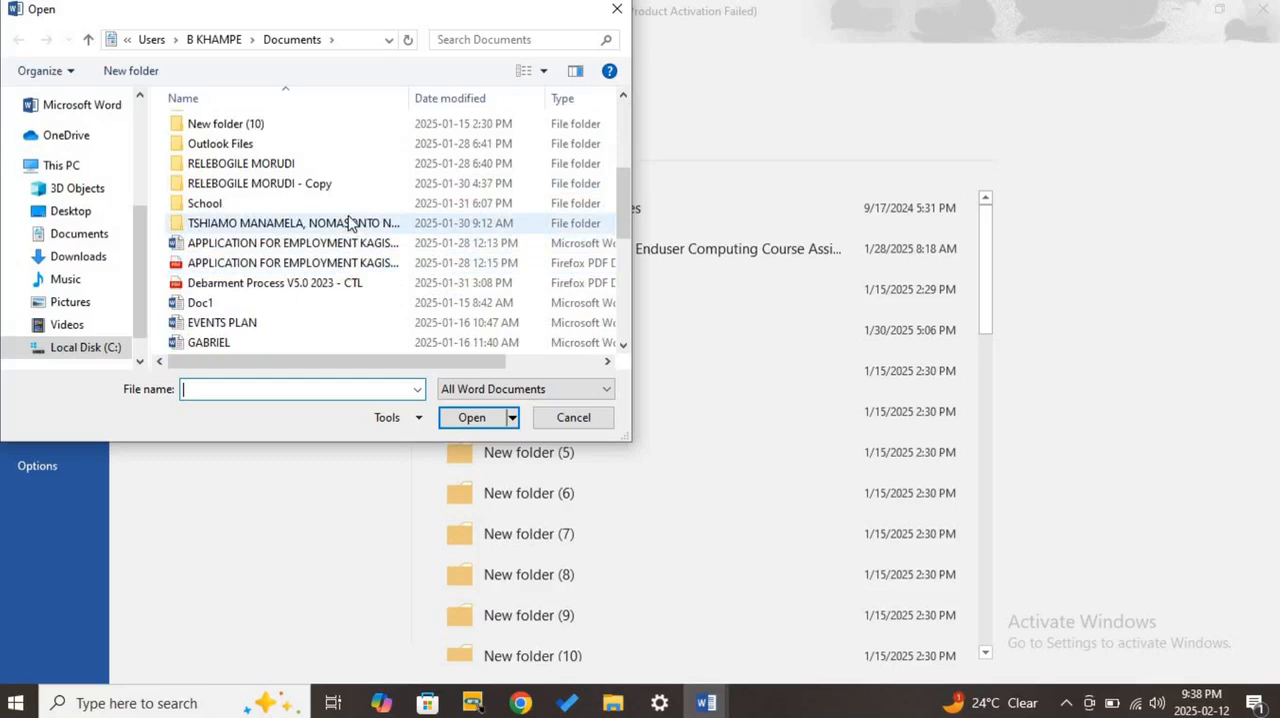
{"action": "left_click", "coordinate": [387, 289]}
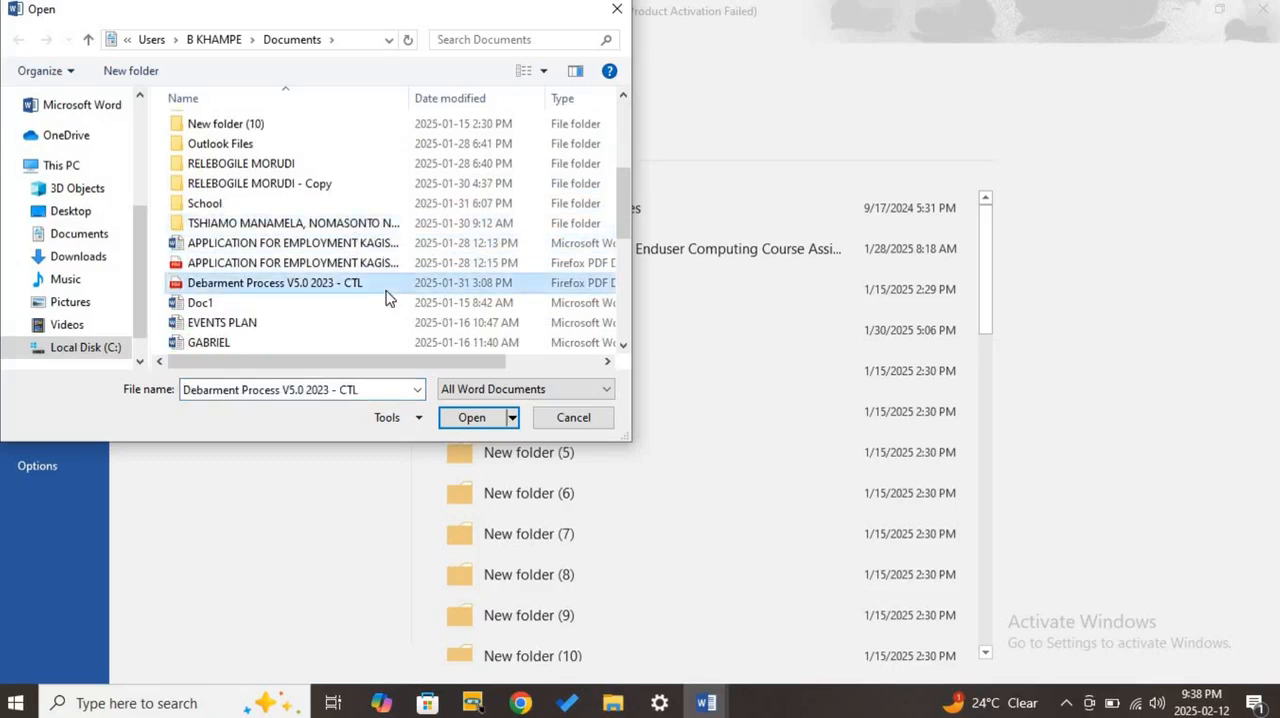
{"action": "key", "text": "n"}
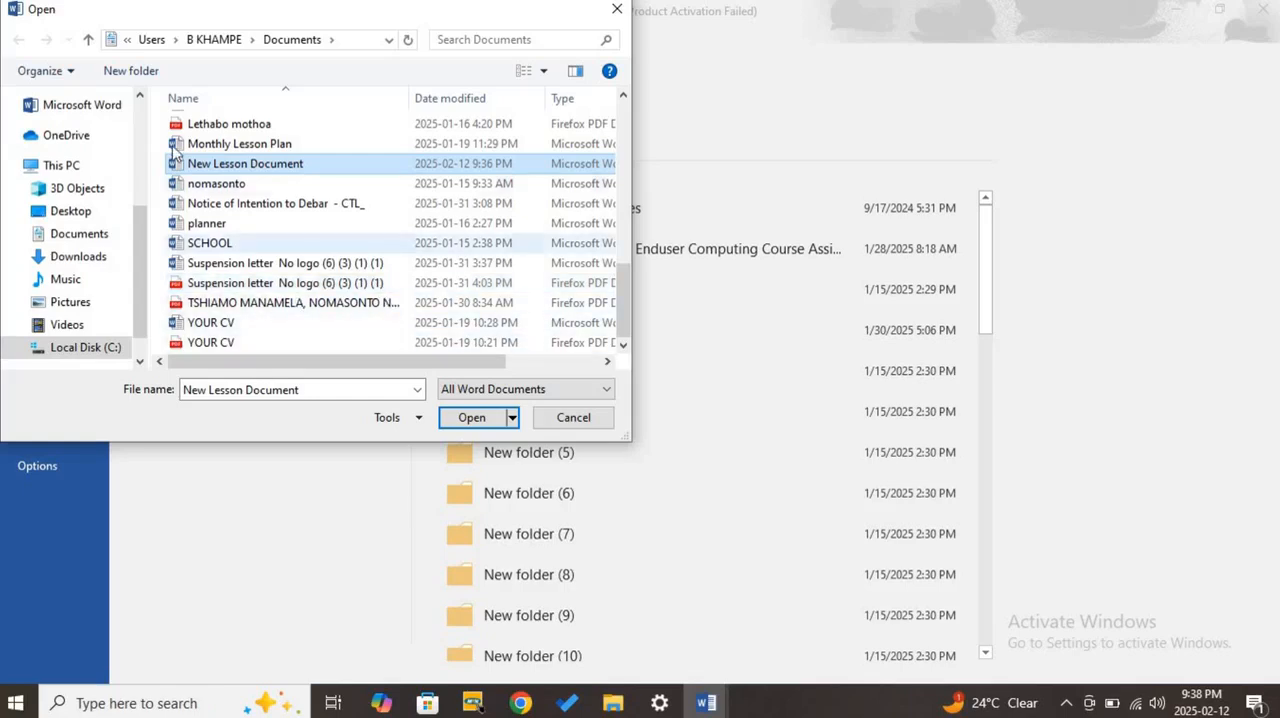
- Look through the files in Documents, open the selected New Lesson Document, and maximize its window
{"action": "scroll", "coordinate": [368, 258], "scroll_direction": "up", "scroll_amount": 10}
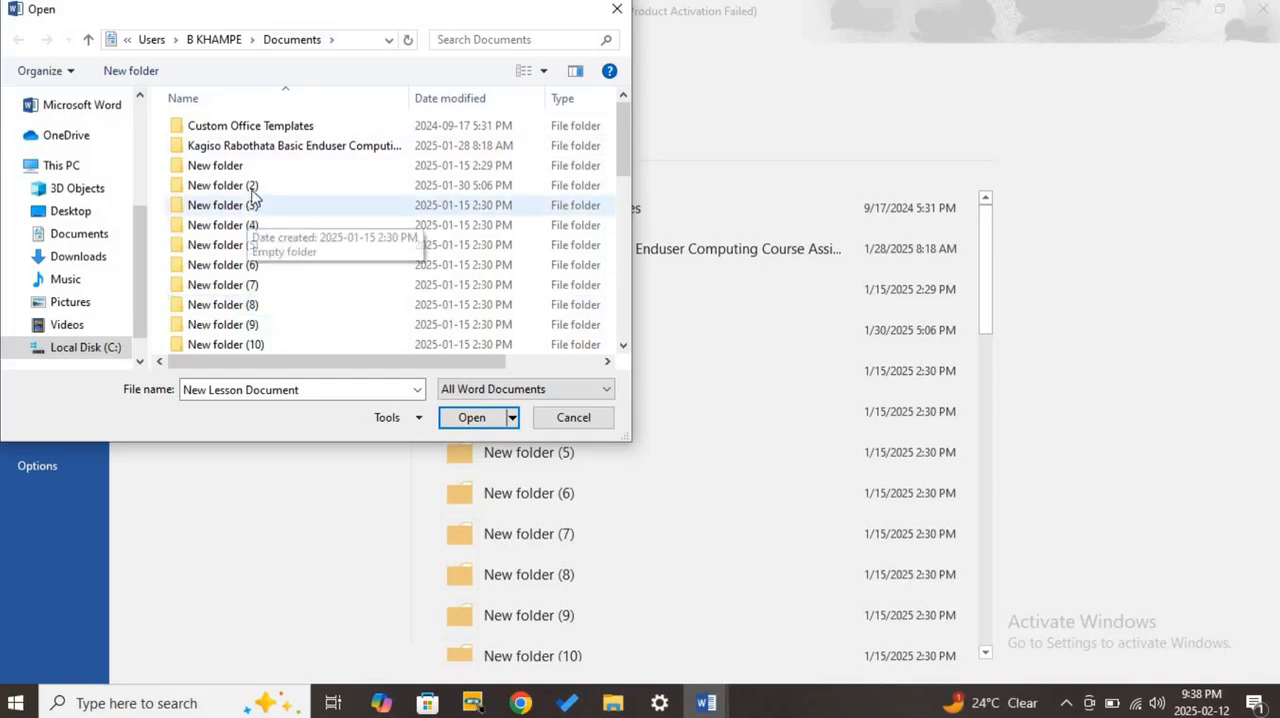
{"action": "scroll", "coordinate": [232, 145], "scroll_direction": "down", "scroll_amount": 5}
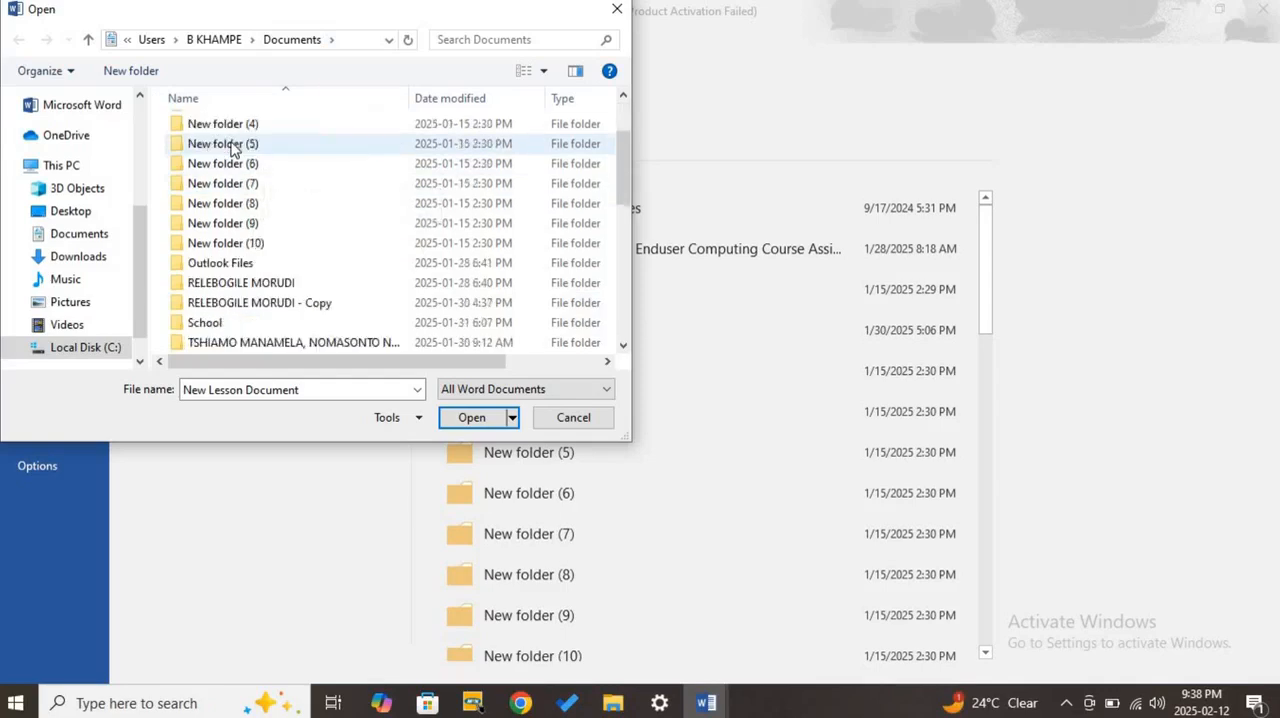
{"action": "scroll", "coordinate": [190, 205], "scroll_direction": "down", "scroll_amount": 4}
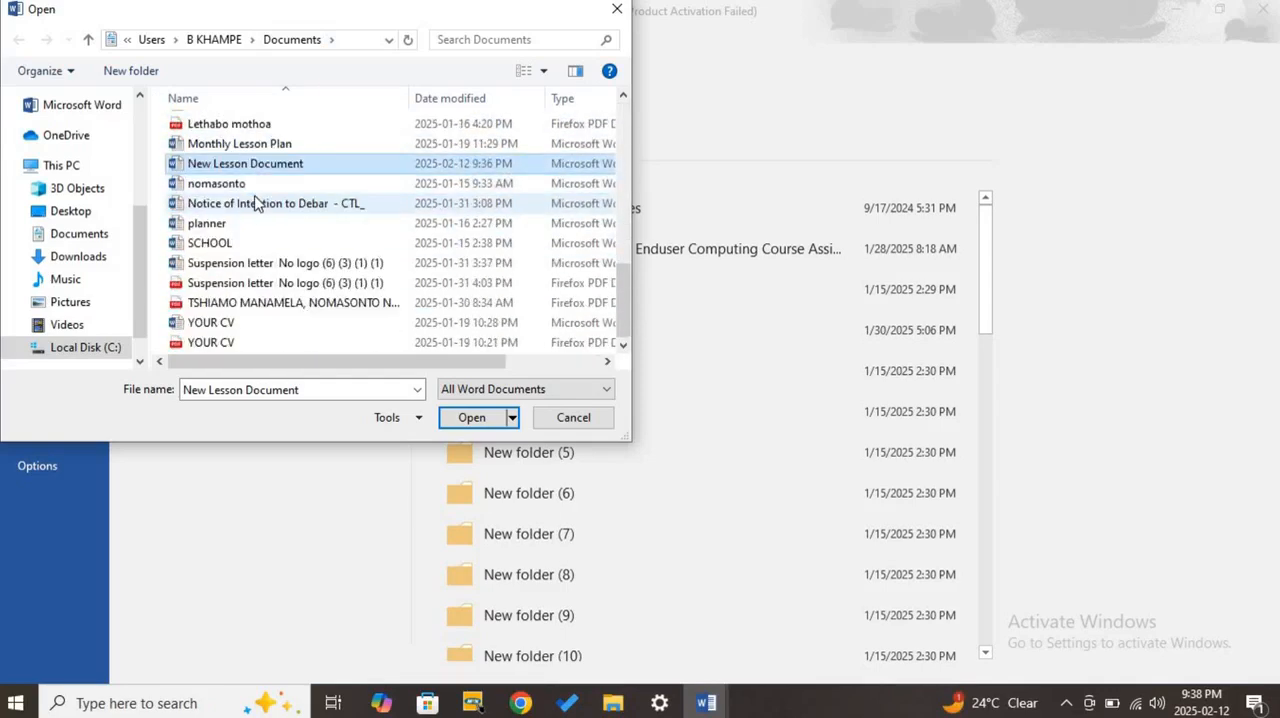
{"action": "scroll", "coordinate": [237, 343], "scroll_direction": "up", "scroll_amount": 8}
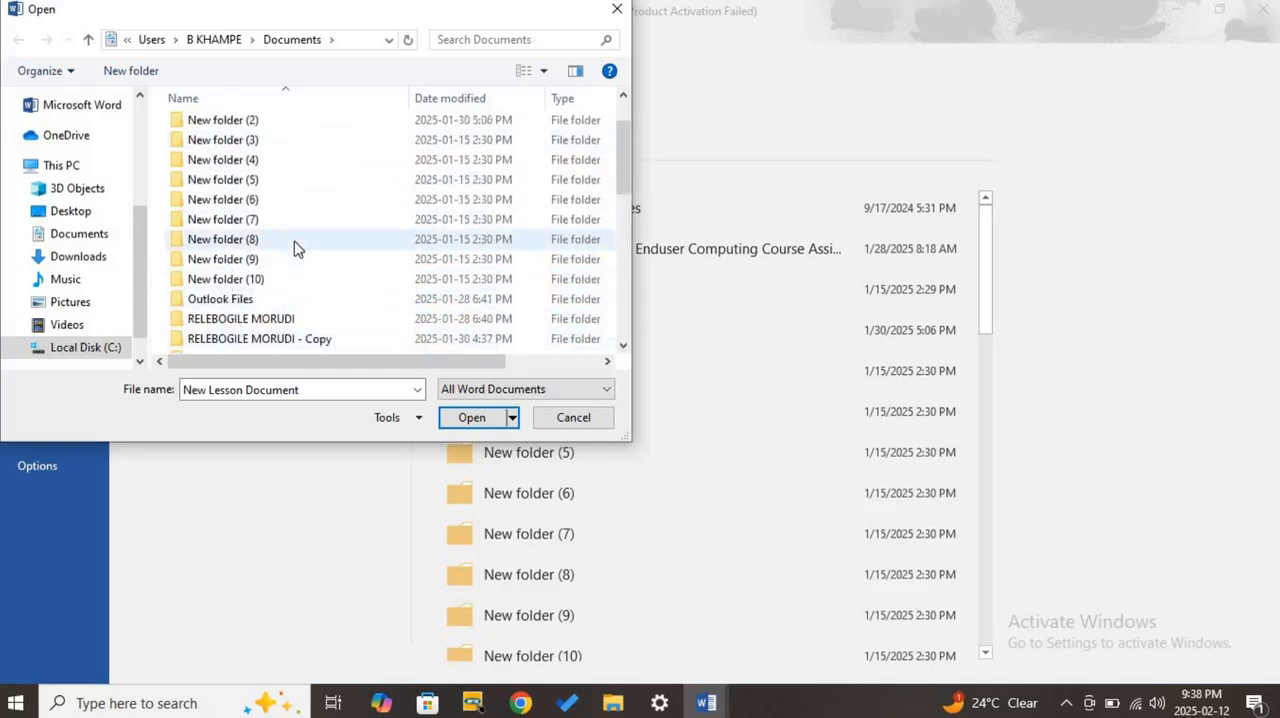
{"action": "scroll", "coordinate": [287, 190], "scroll_direction": "down", "scroll_amount": 6}
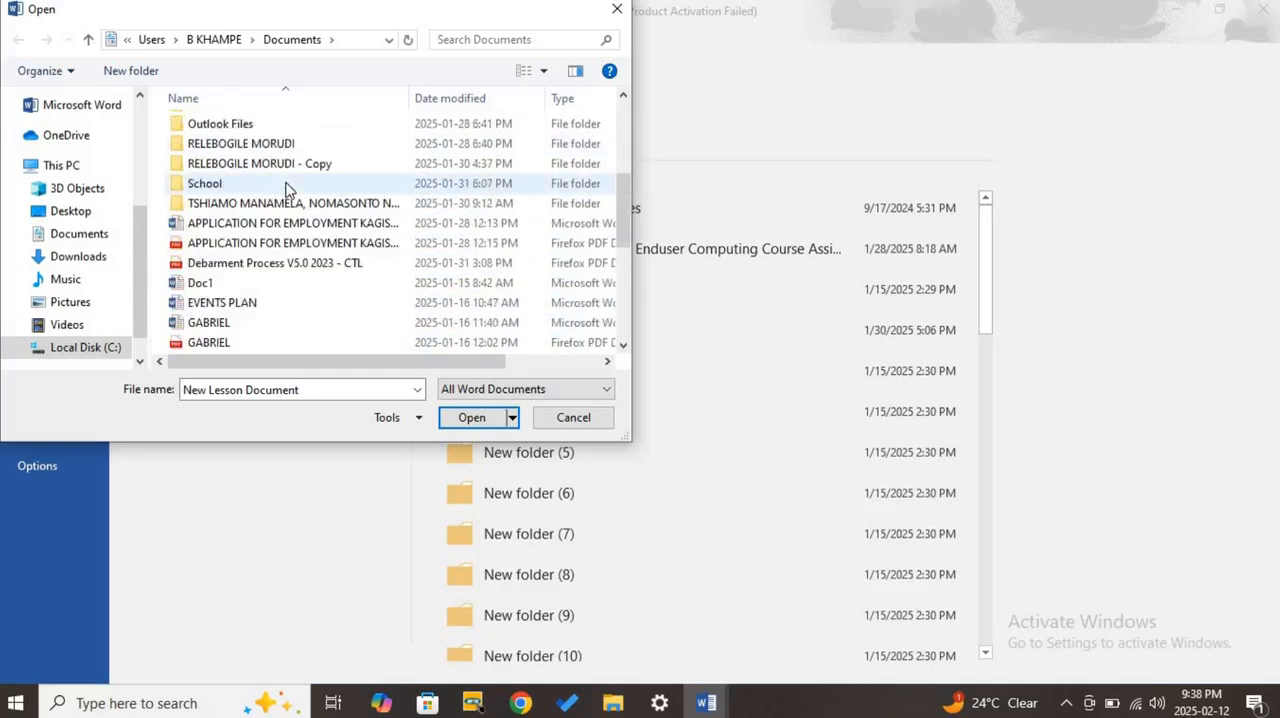
{"action": "scroll", "coordinate": [287, 190], "scroll_direction": "down", "scroll_amount": 2}
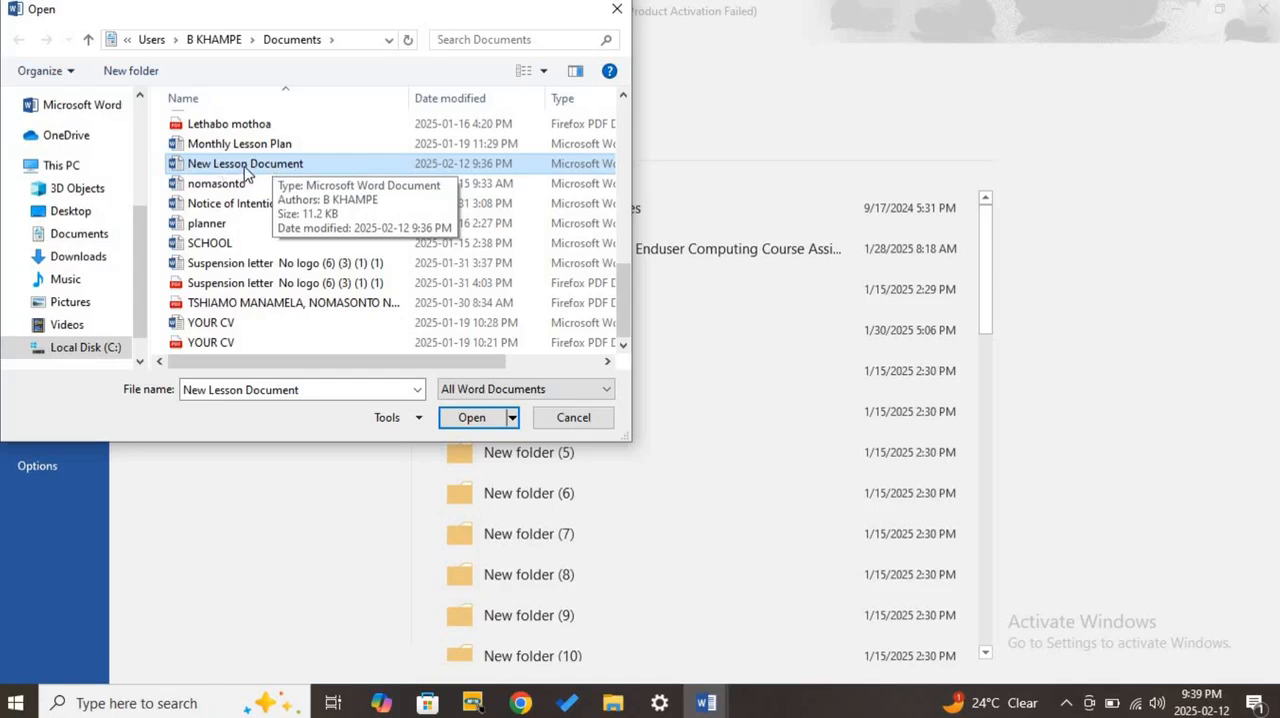
{"action": "left_click", "coordinate": [472, 418]}
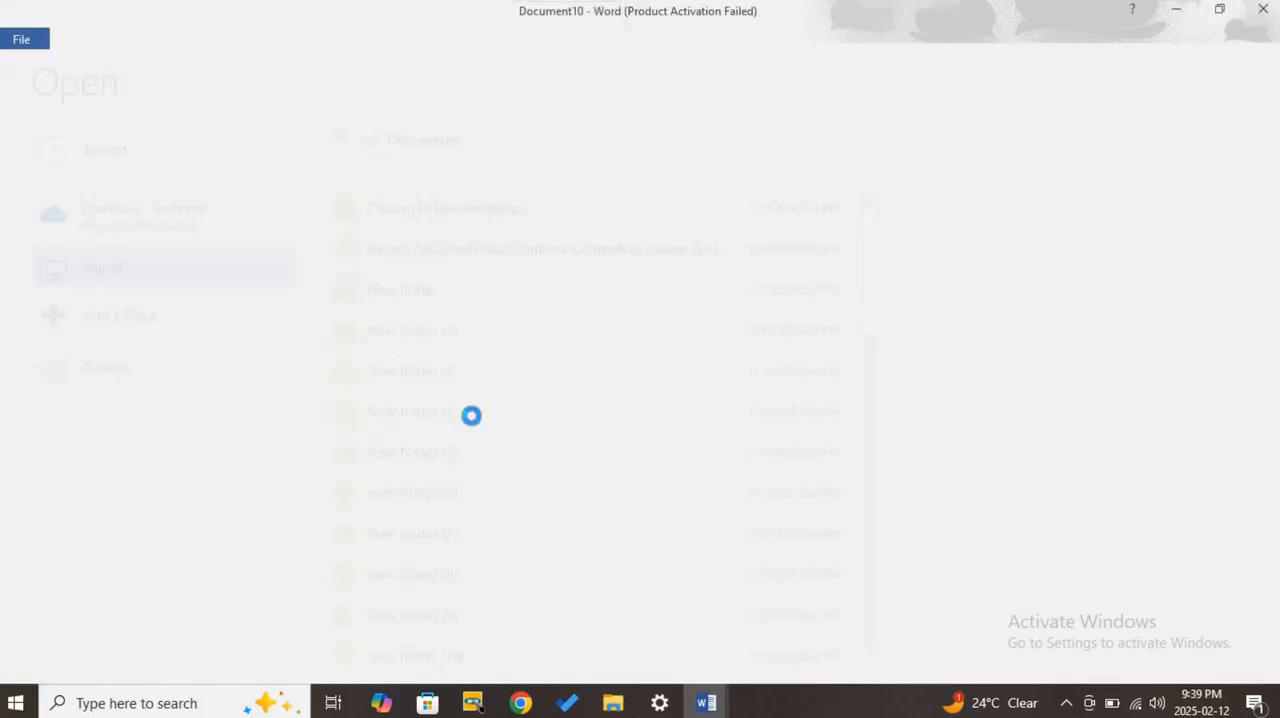
{"action": "key", "text": "super+Down"}
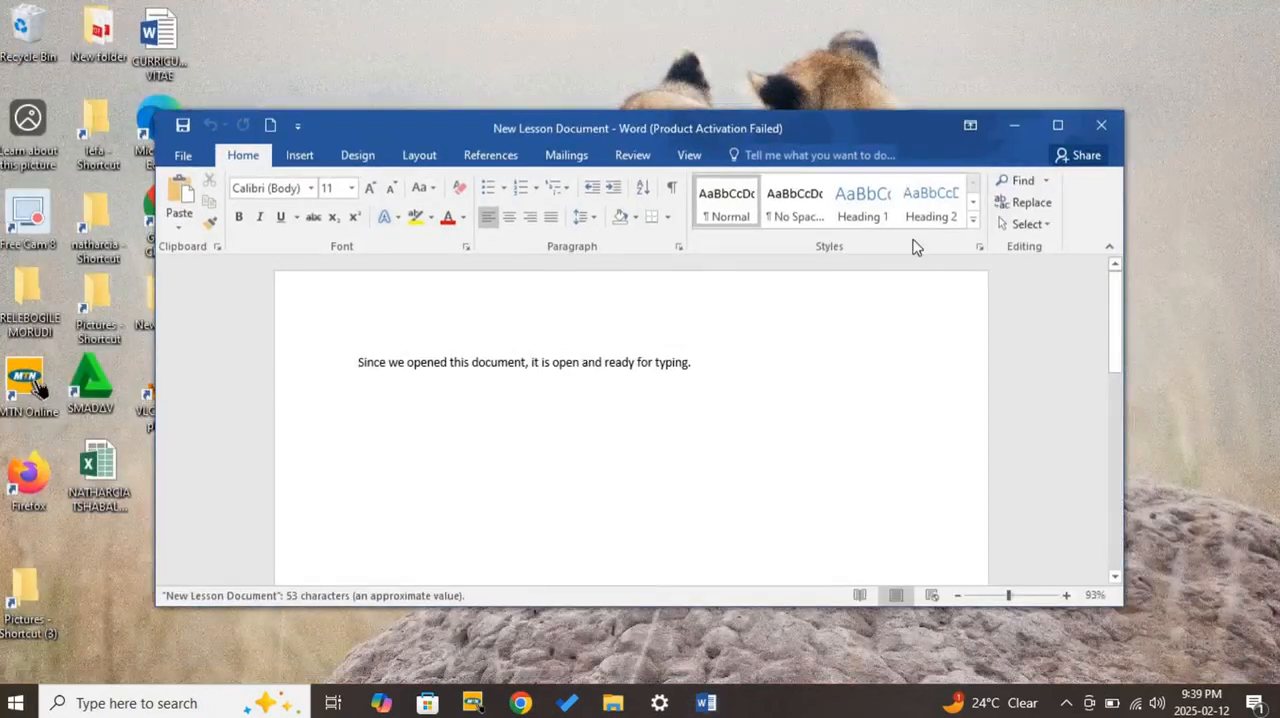
{"action": "left_click", "coordinate": [1065, 112]}
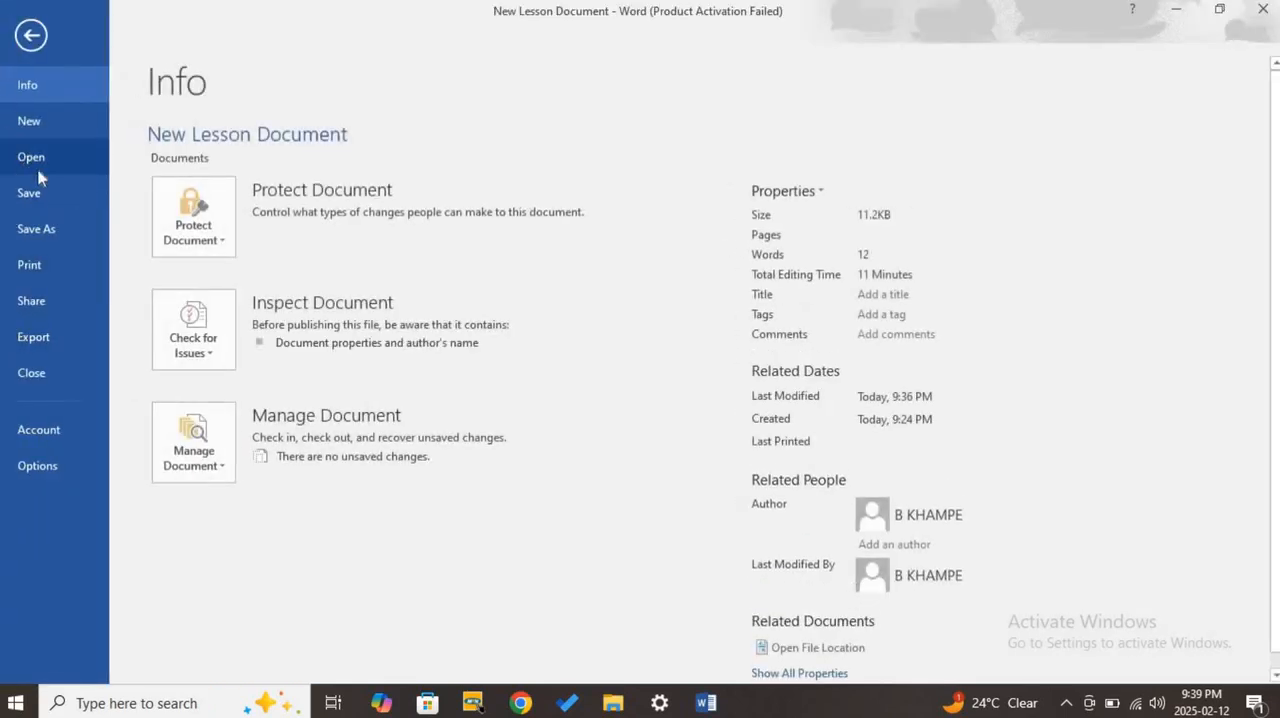
- Go through opening from the Documents folder on This PC again, selecting New Lesson Document, and cancel the Open dialog
{"action": "left_click", "coordinate": [32, 38]}
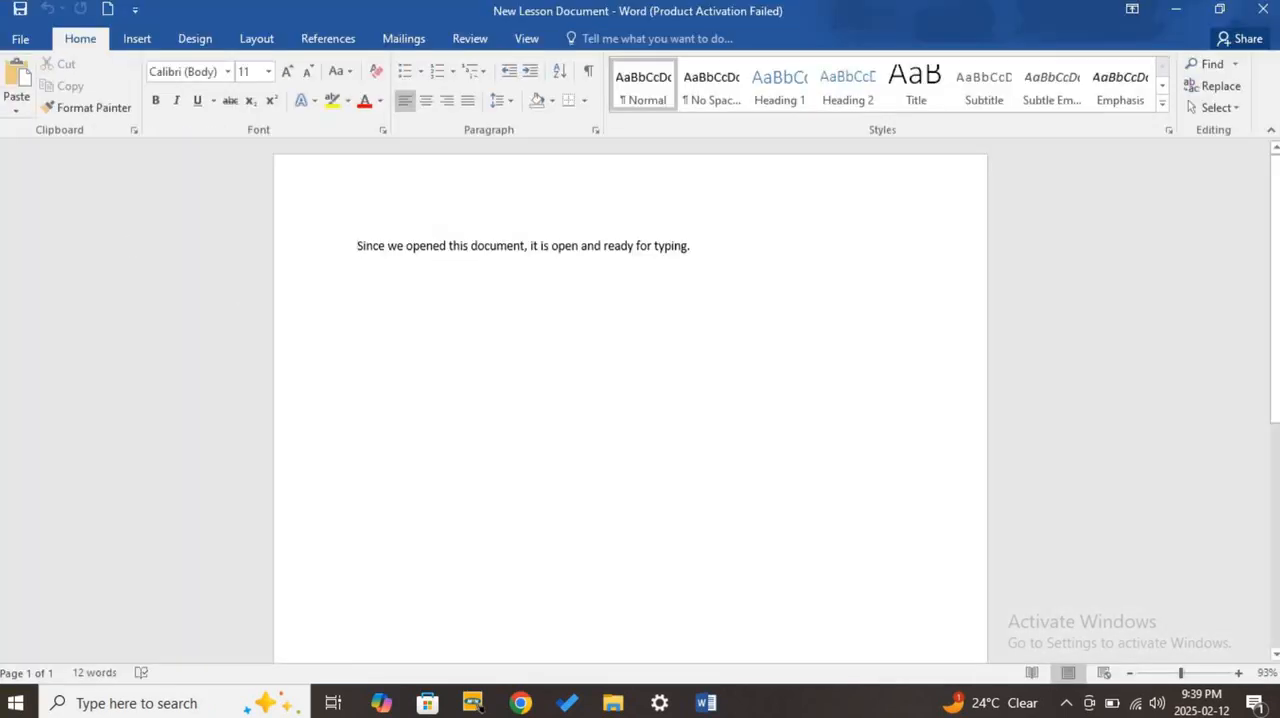
{"action": "left_click", "coordinate": [18, 40]}
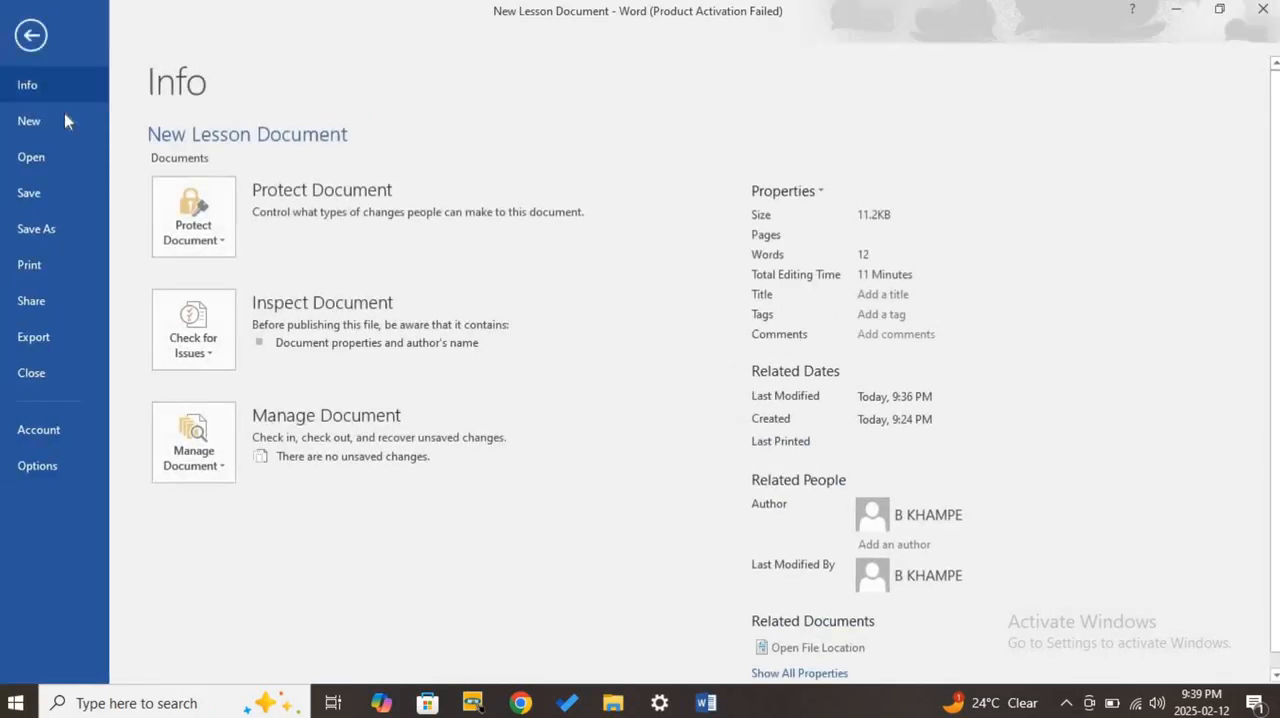
{"action": "left_click", "coordinate": [45, 165]}
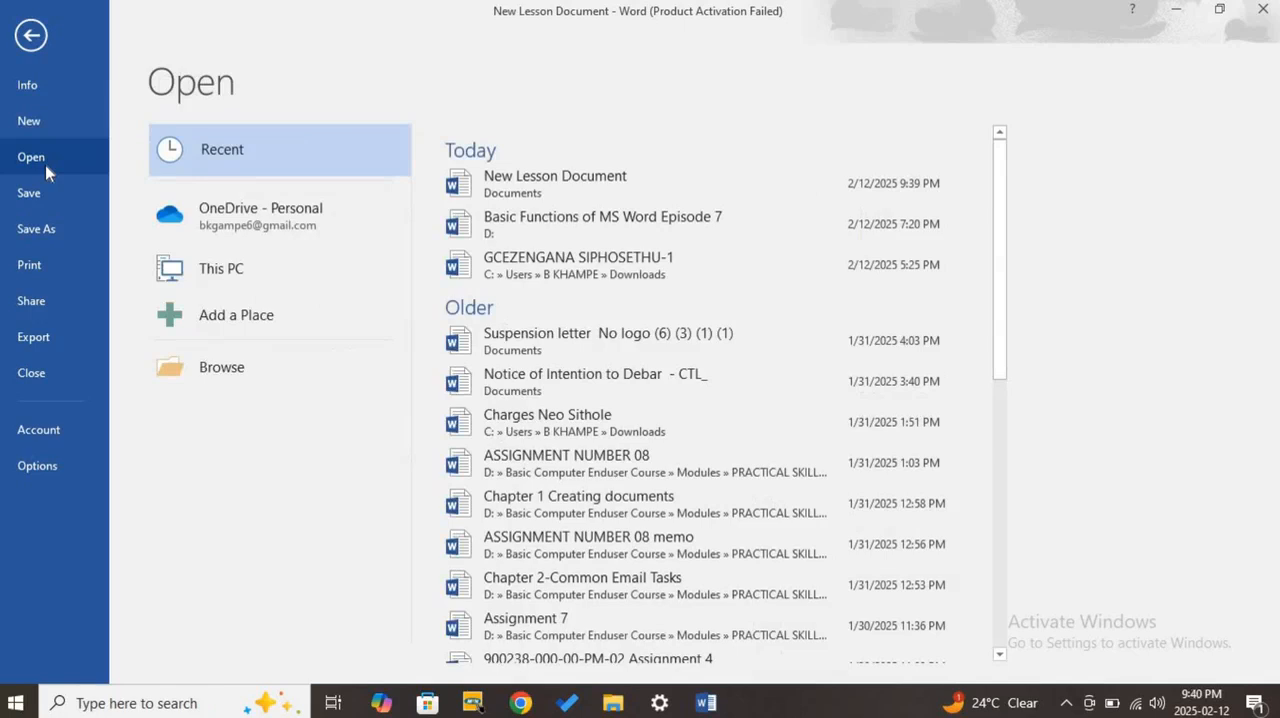
{"action": "left_click", "coordinate": [203, 278]}
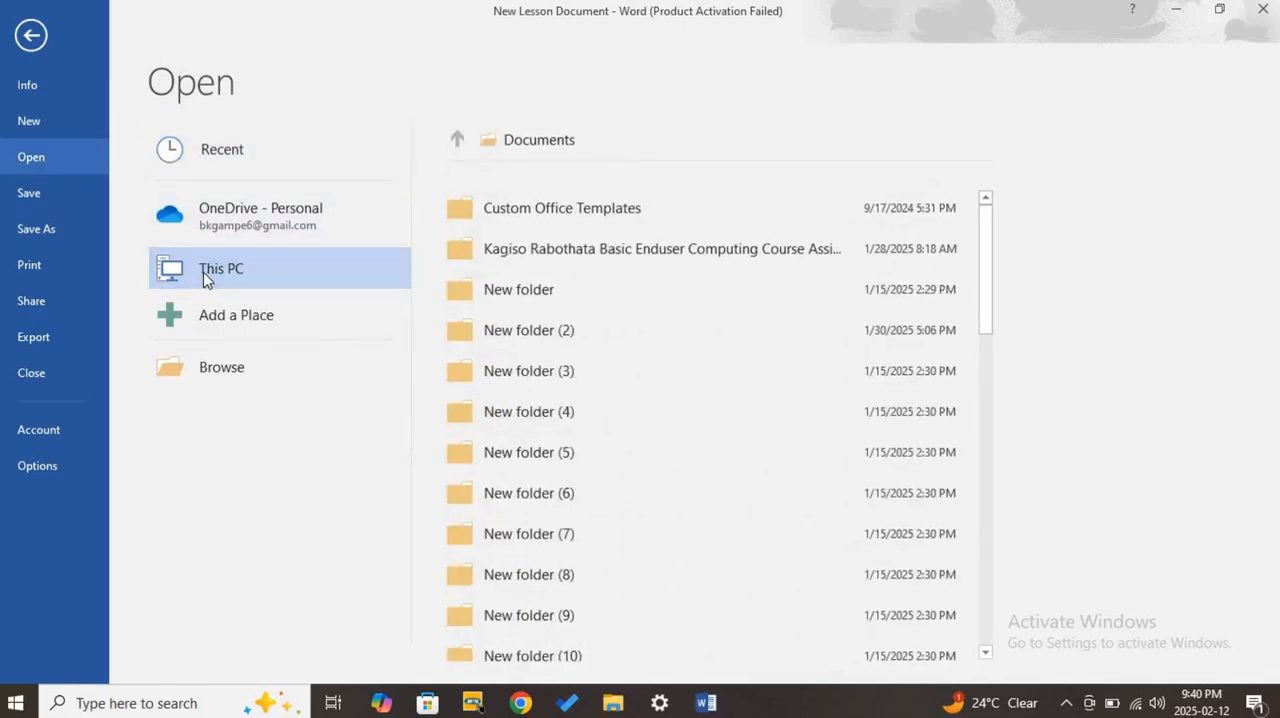
{"action": "left_click", "coordinate": [543, 150]}
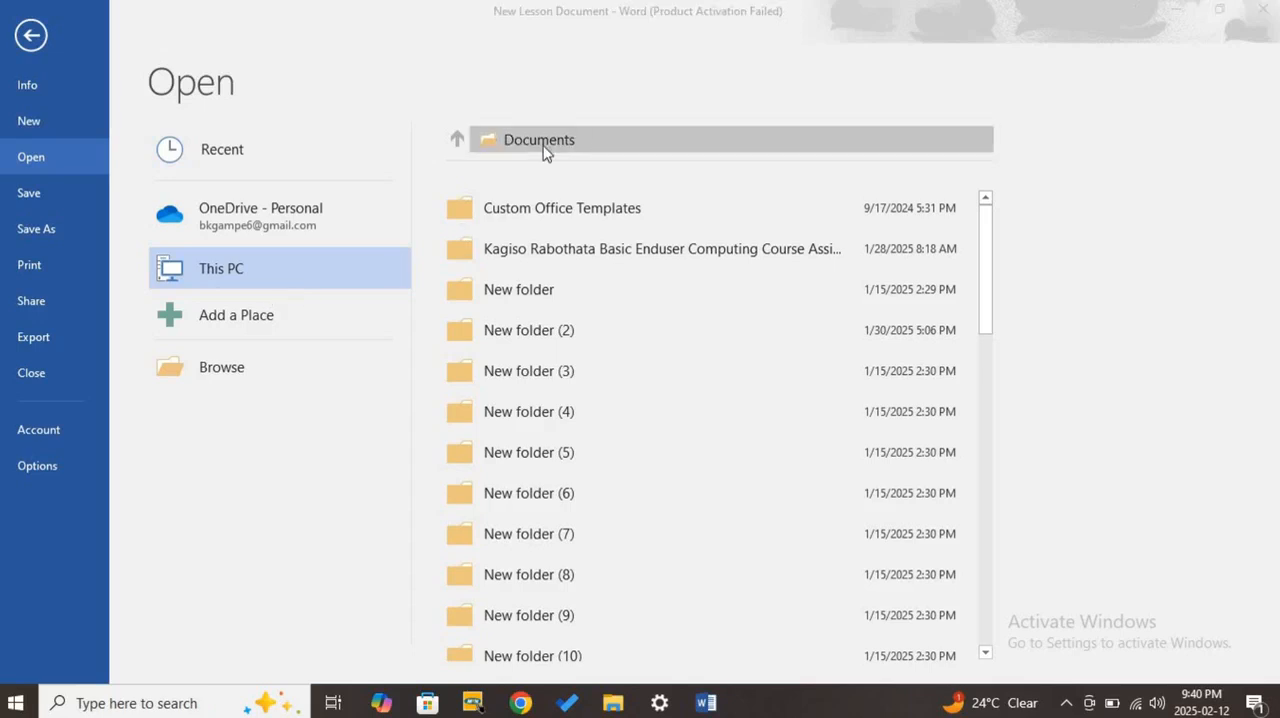
{"action": "scroll", "coordinate": [252, 240], "scroll_direction": "down", "scroll_amount": 7}
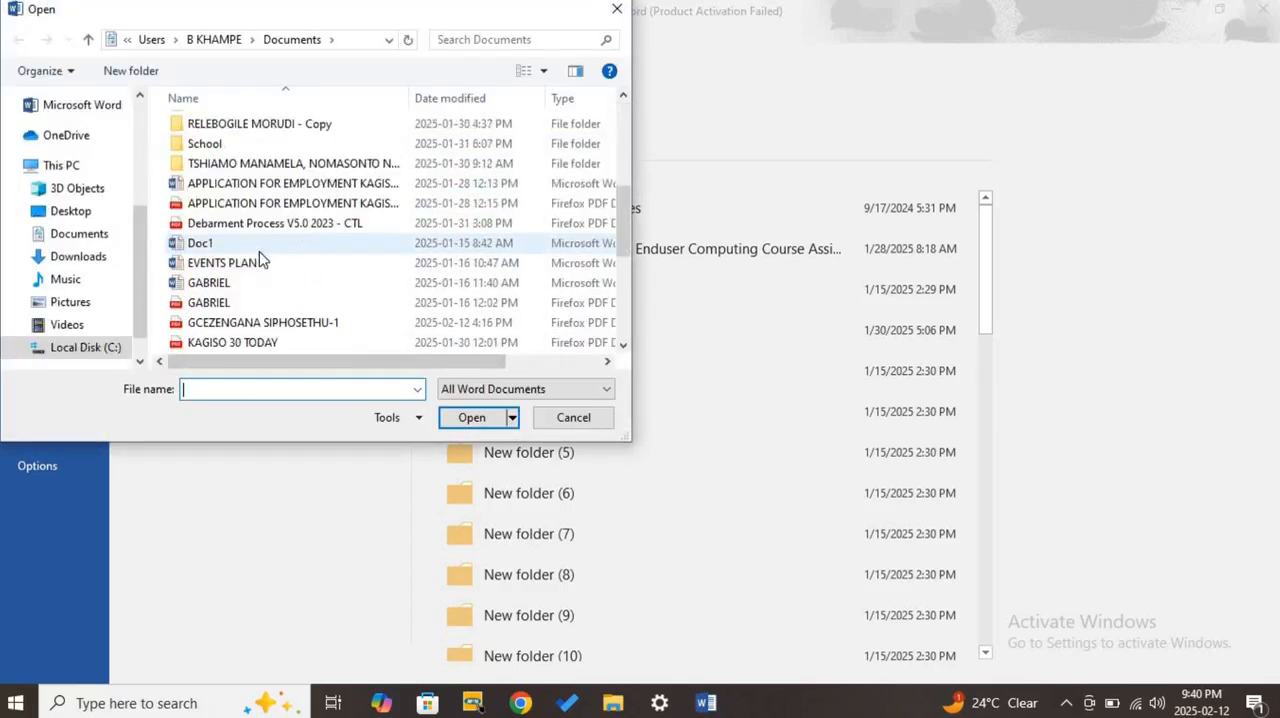
{"action": "left_click", "coordinate": [262, 245]}
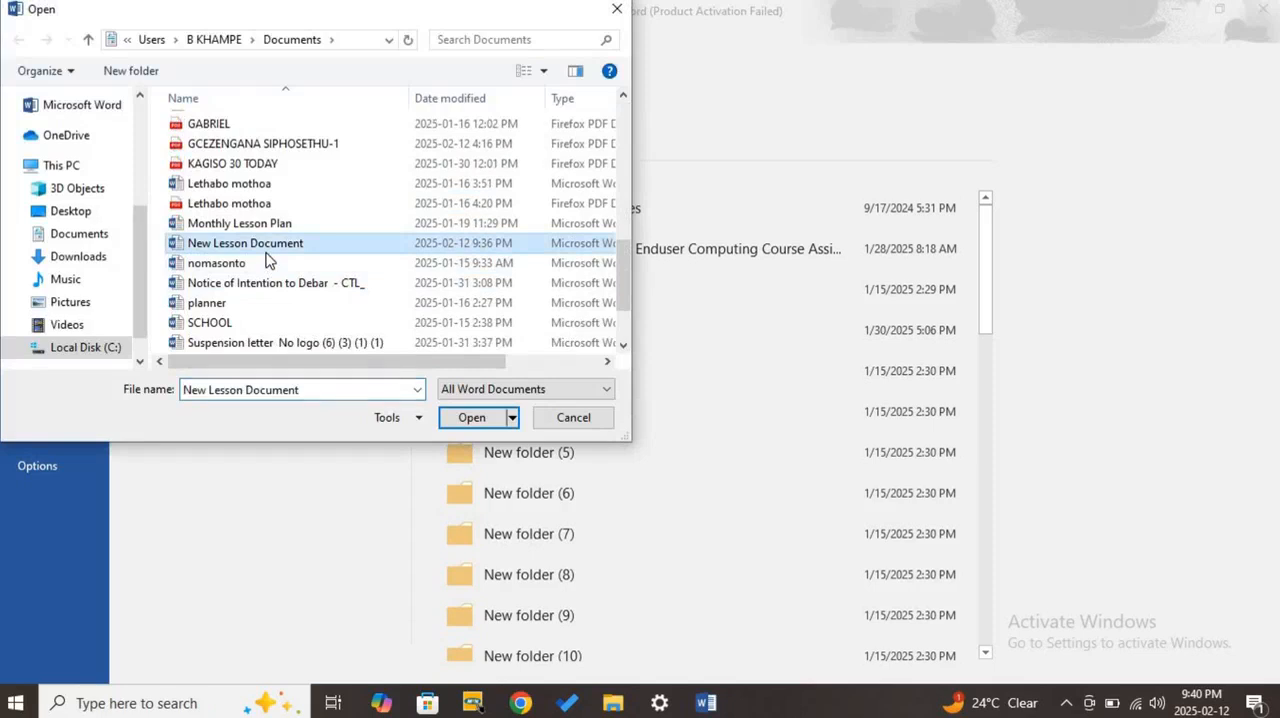
{"action": "left_click", "coordinate": [573, 418]}
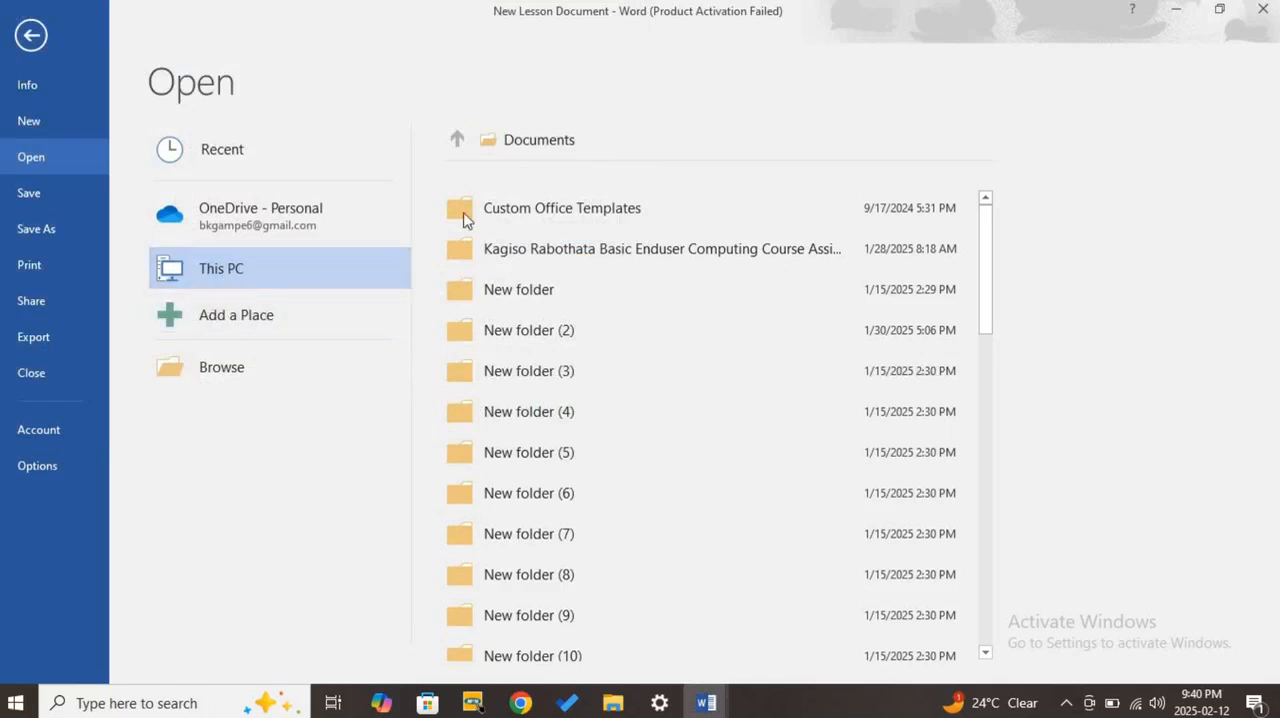
- Browse the Documents folder once more to select New Lesson Document, cancel, and return to the document text
{"action": "left_click", "coordinate": [548, 142]}
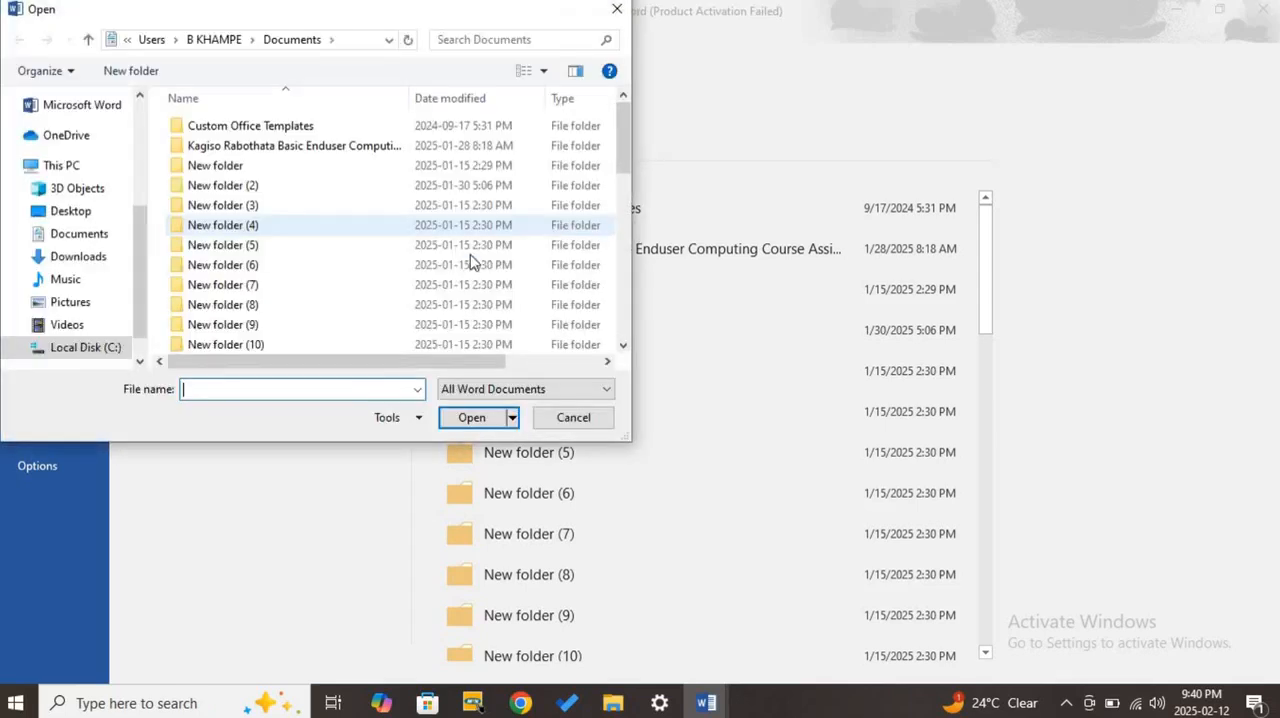
{"action": "scroll", "coordinate": [379, 275], "scroll_direction": "down", "scroll_amount": 4}
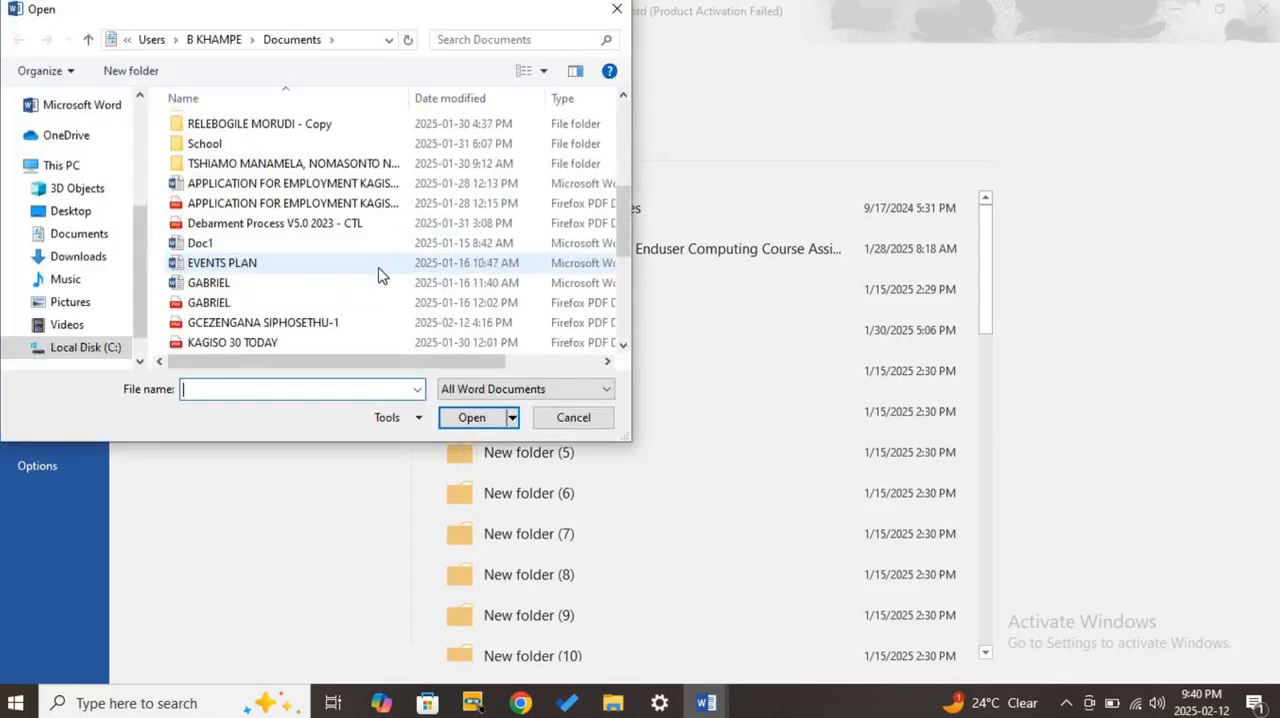
{"action": "scroll", "coordinate": [357, 274], "scroll_direction": "down", "scroll_amount": 2}
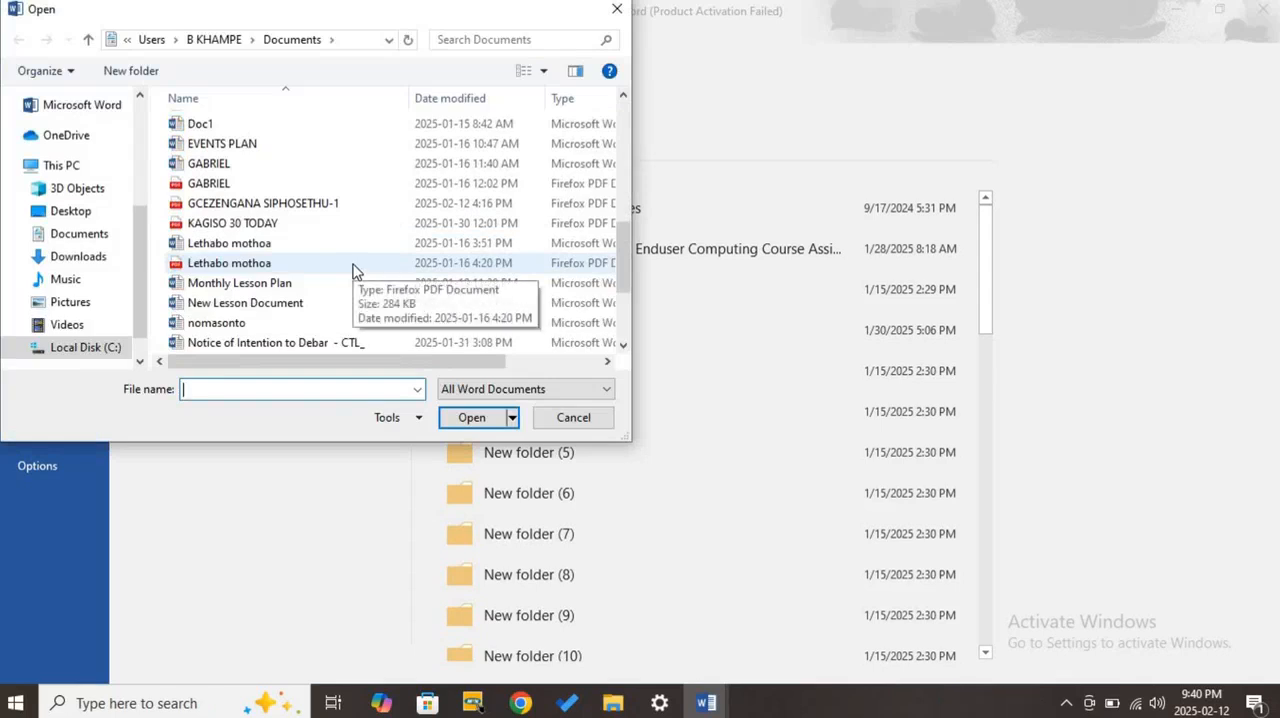
{"action": "scroll", "coordinate": [325, 250], "scroll_direction": "down", "scroll_amount": 3}
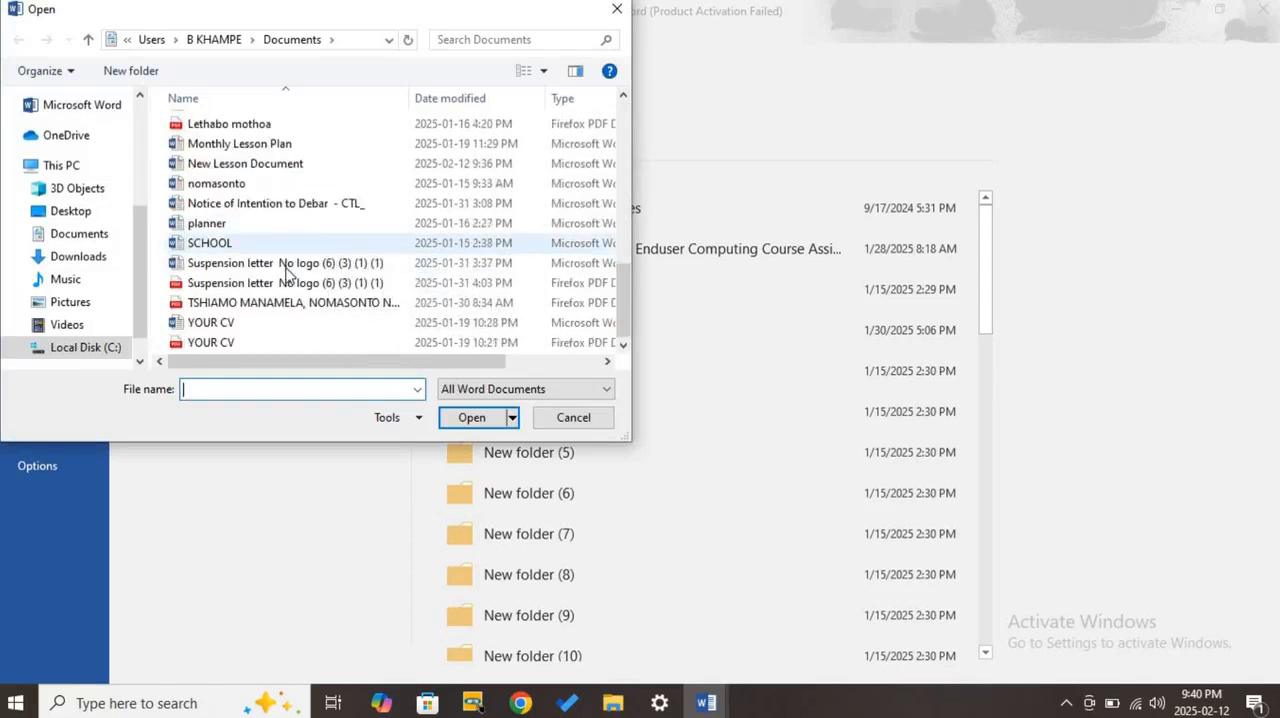
{"action": "left_click", "coordinate": [300, 165]}
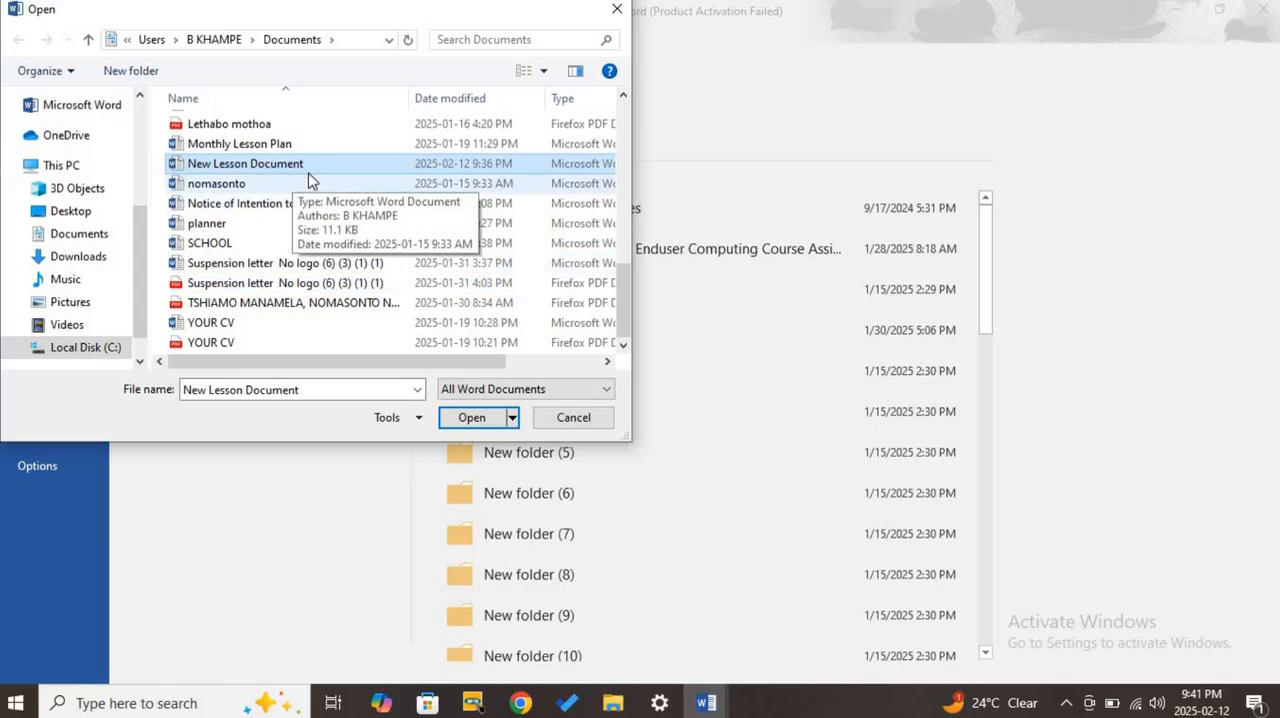
{"action": "left_click", "coordinate": [575, 418]}
{"action": "left_click", "coordinate": [24, 30]}
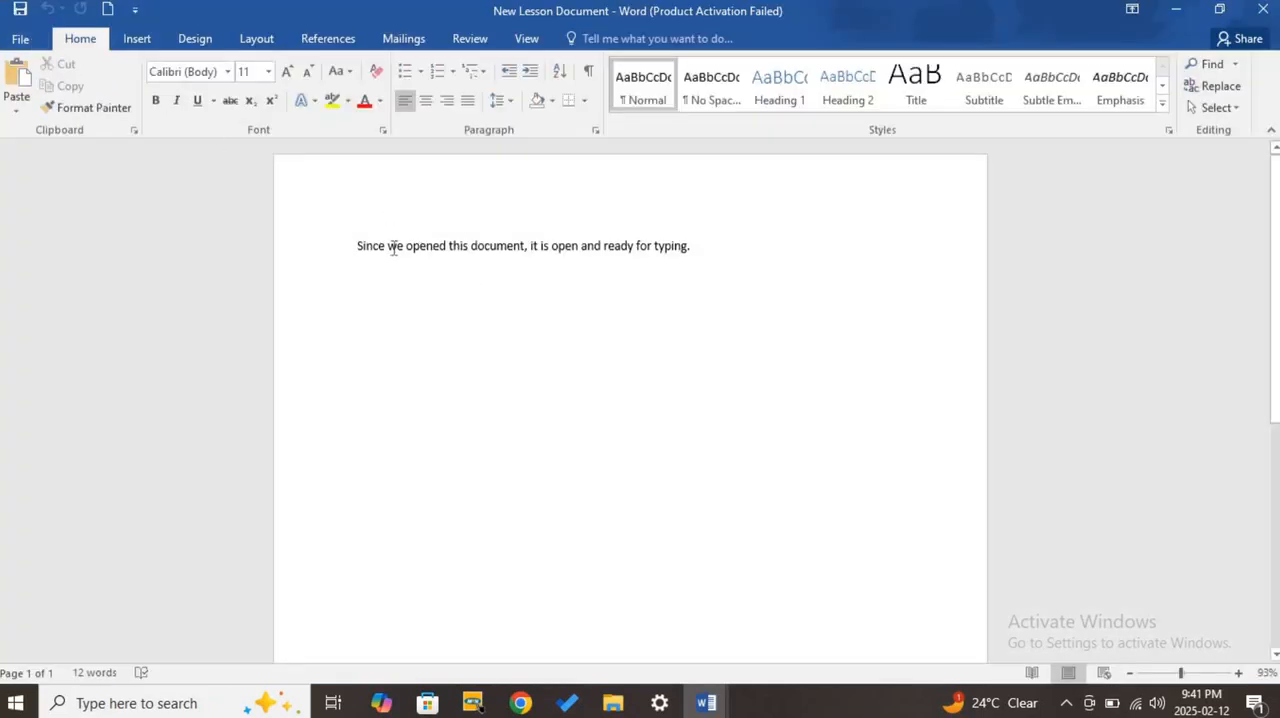
- Bring up the Open page with the recent documents from New Lesson Document
{"action": "left_click", "coordinate": [18, 40]}
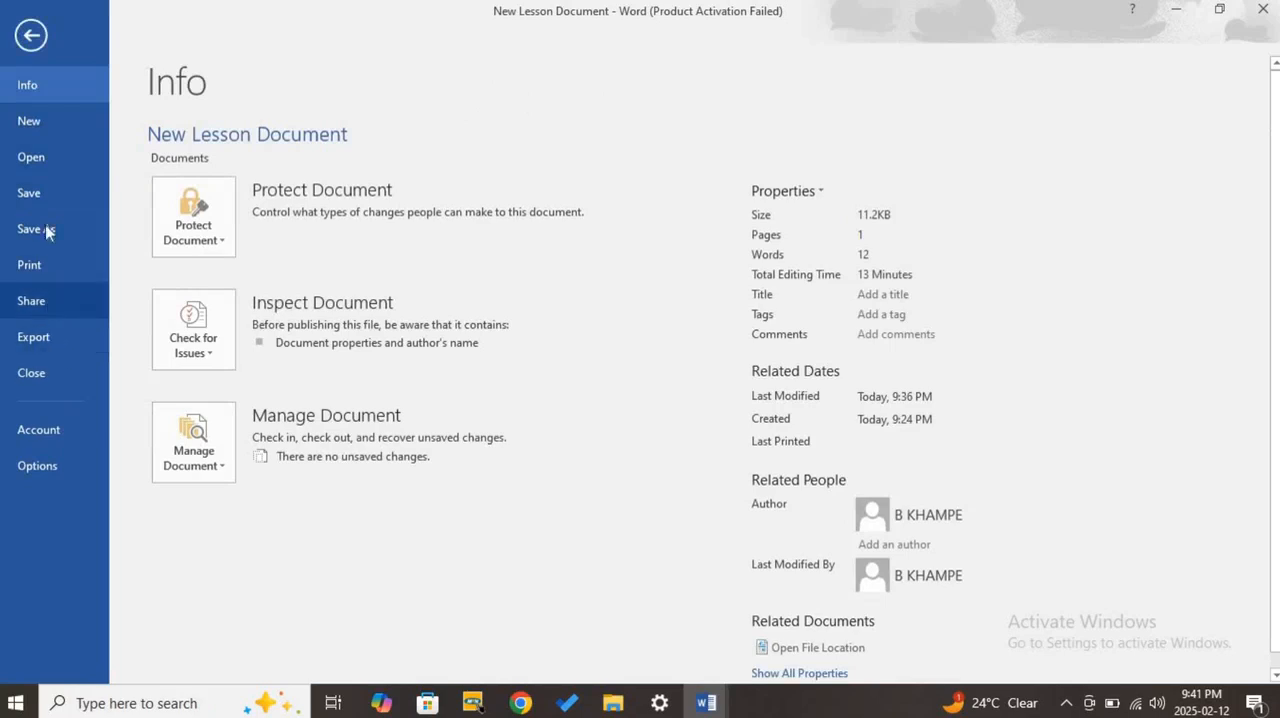
{"action": "left_click", "coordinate": [53, 166]}
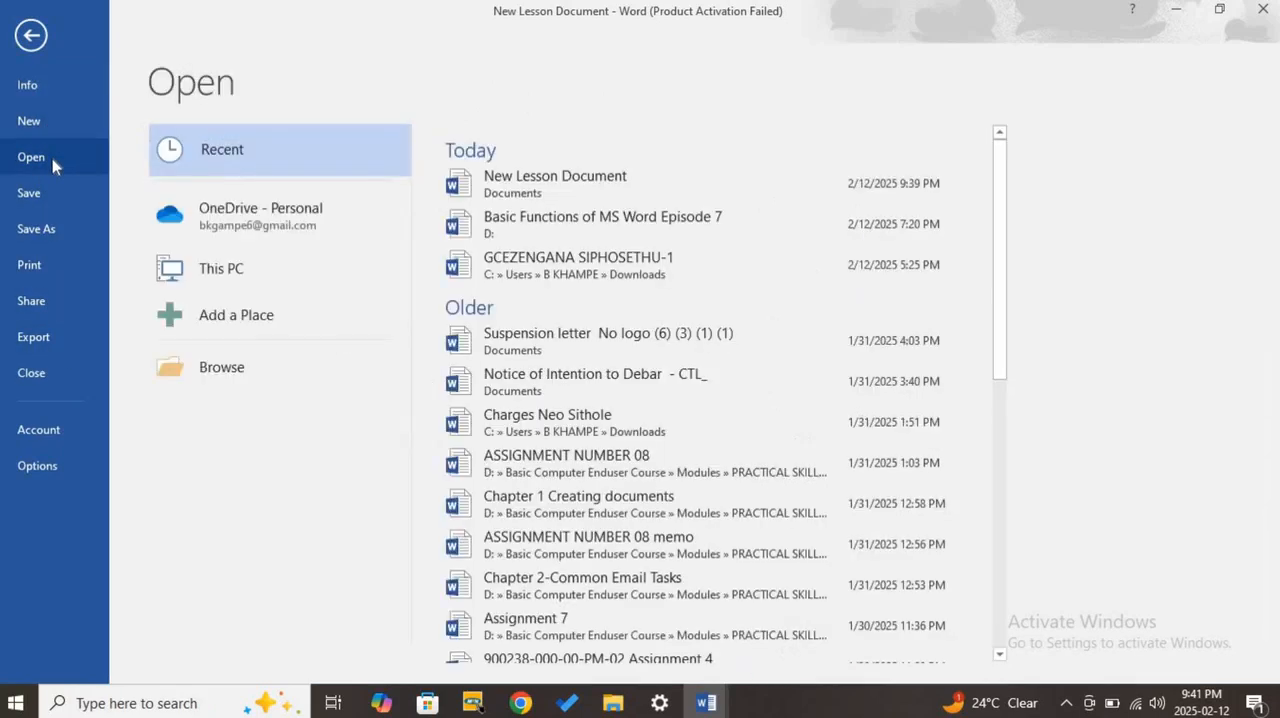
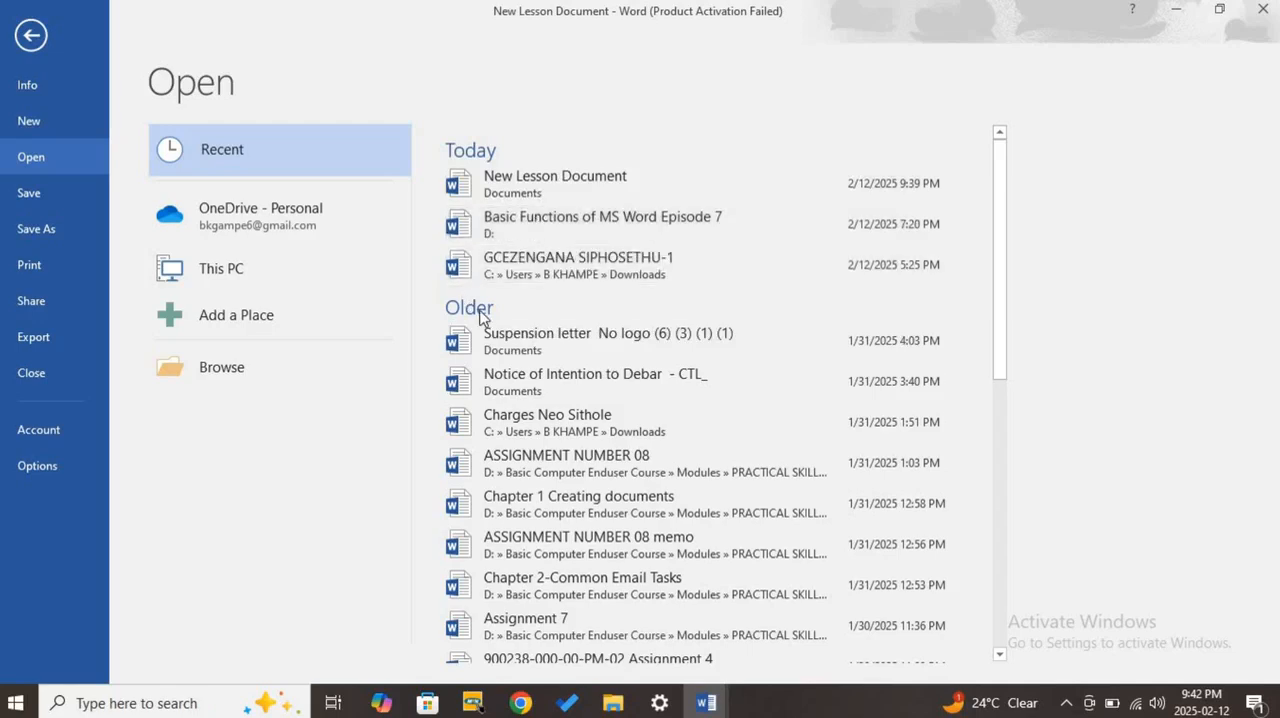
- Look through the list of recent documents and open New Lesson Document from it
{"action": "scroll", "coordinate": [495, 318], "scroll_direction": "down", "scroll_amount": 1}
{"action": "scroll", "coordinate": [495, 318], "scroll_direction": "down", "scroll_amount": 5}
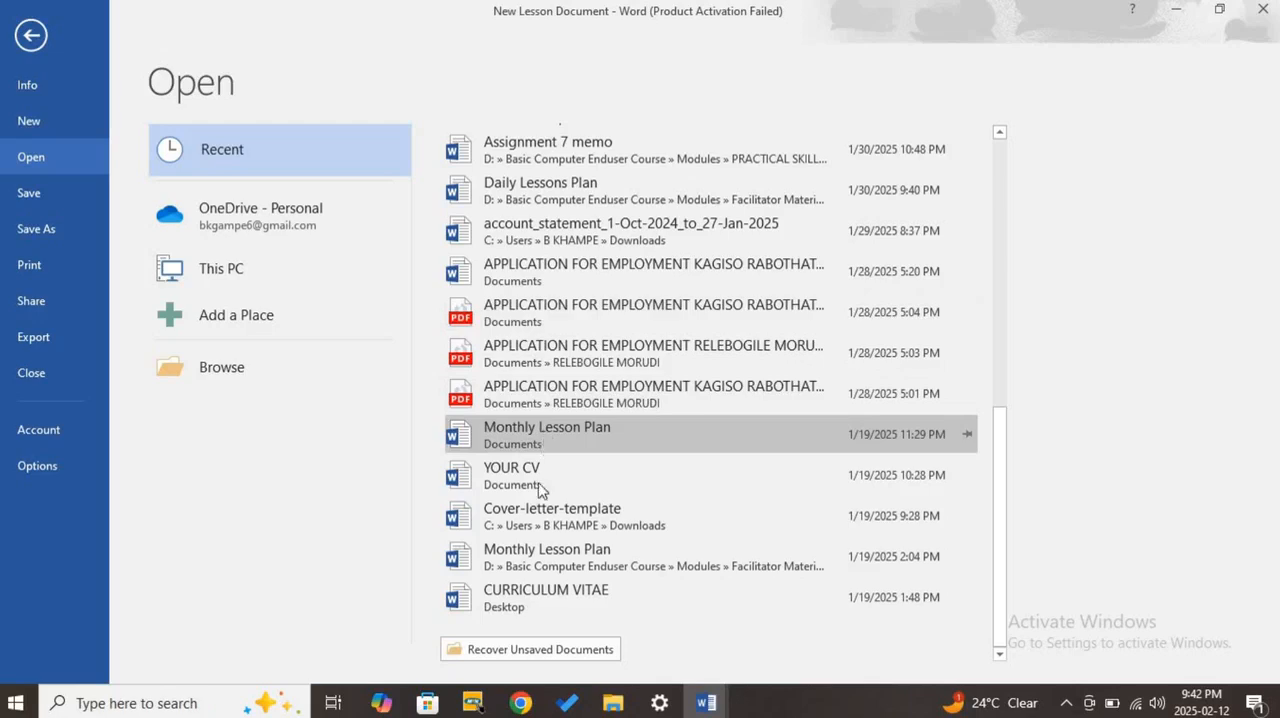
{"action": "scroll", "coordinate": [607, 427], "scroll_direction": "up", "scroll_amount": 7}
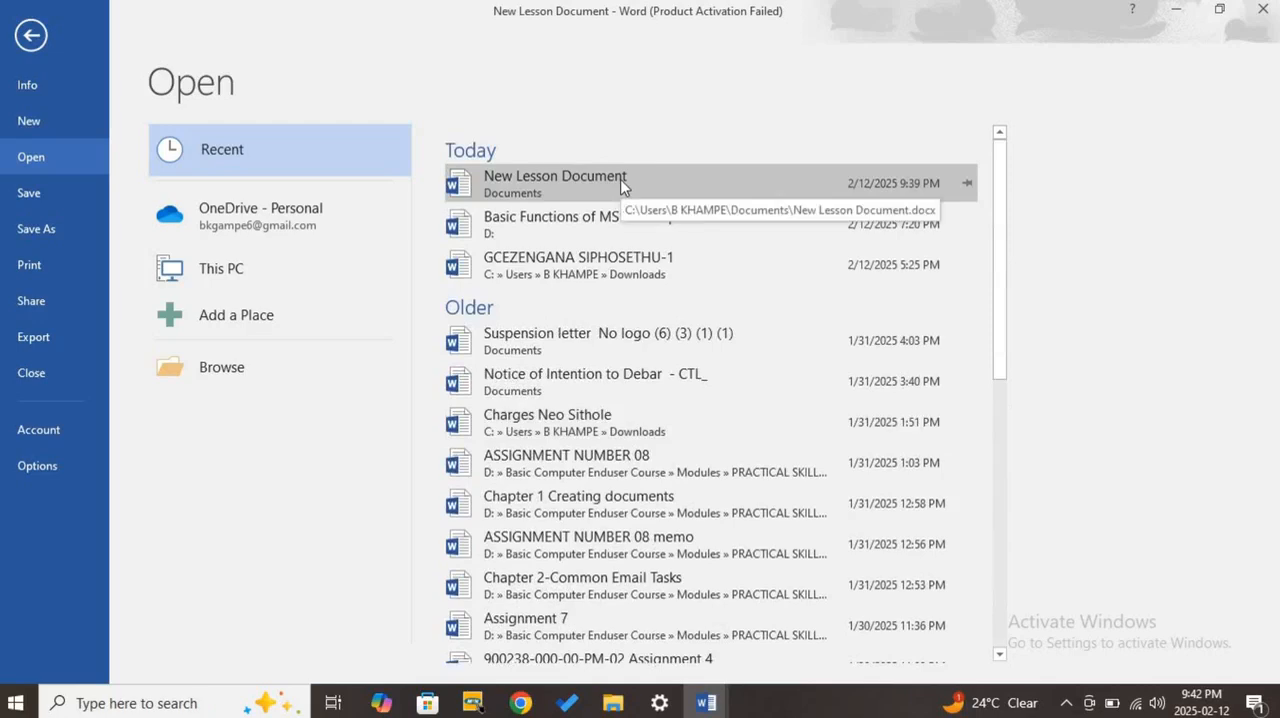
{"action": "left_click", "coordinate": [621, 180]}
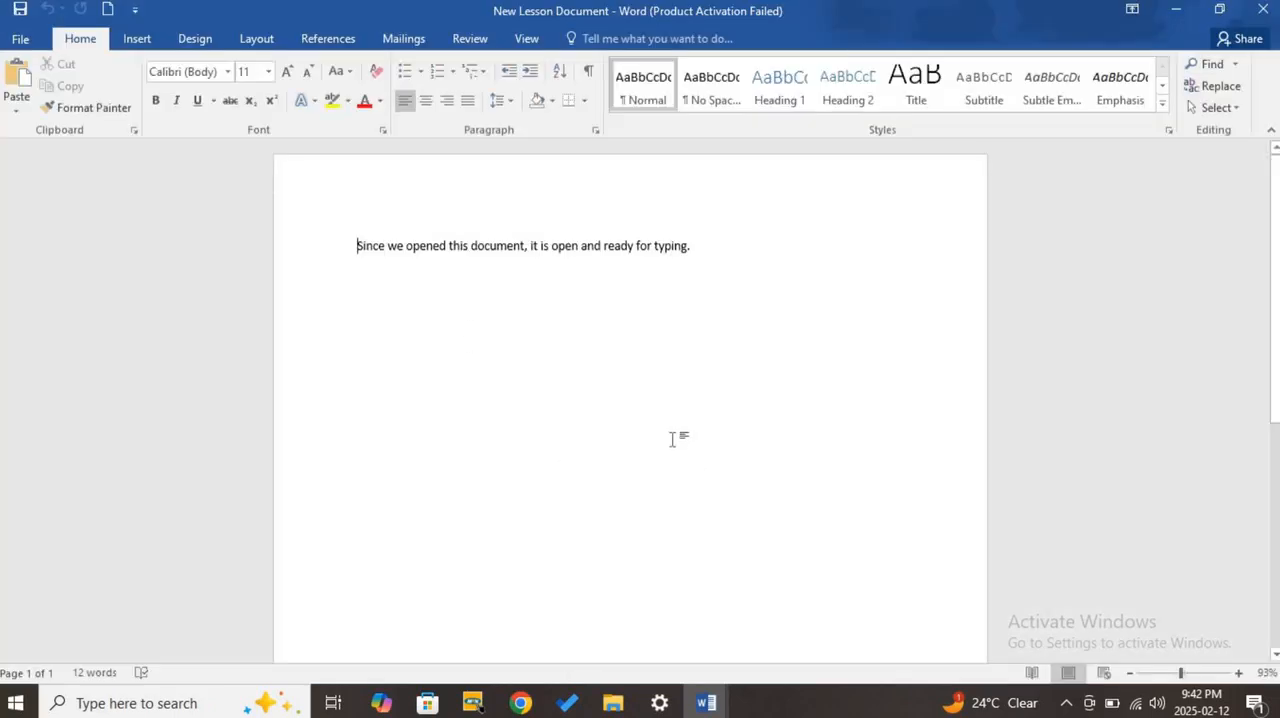
- View the Info and New pages for New Lesson Document and return to its text
{"action": "left_click", "coordinate": [20, 40]}
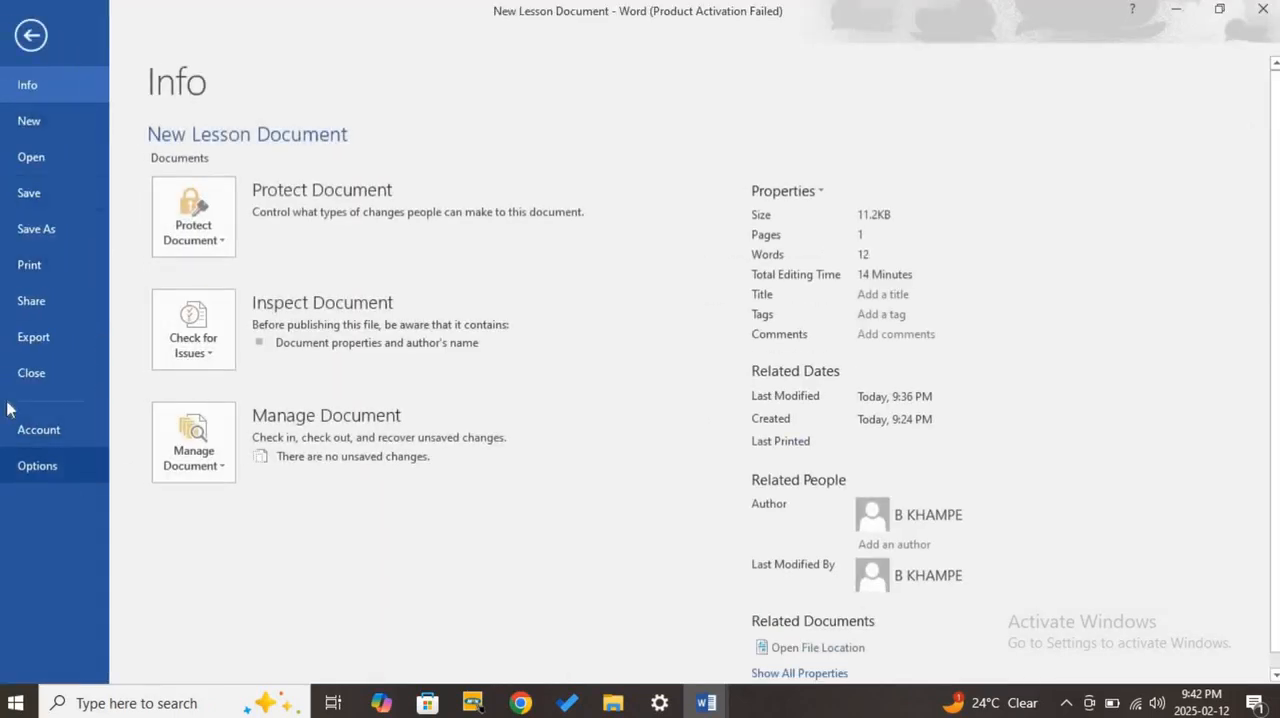
{"action": "left_click", "coordinate": [54, 124]}
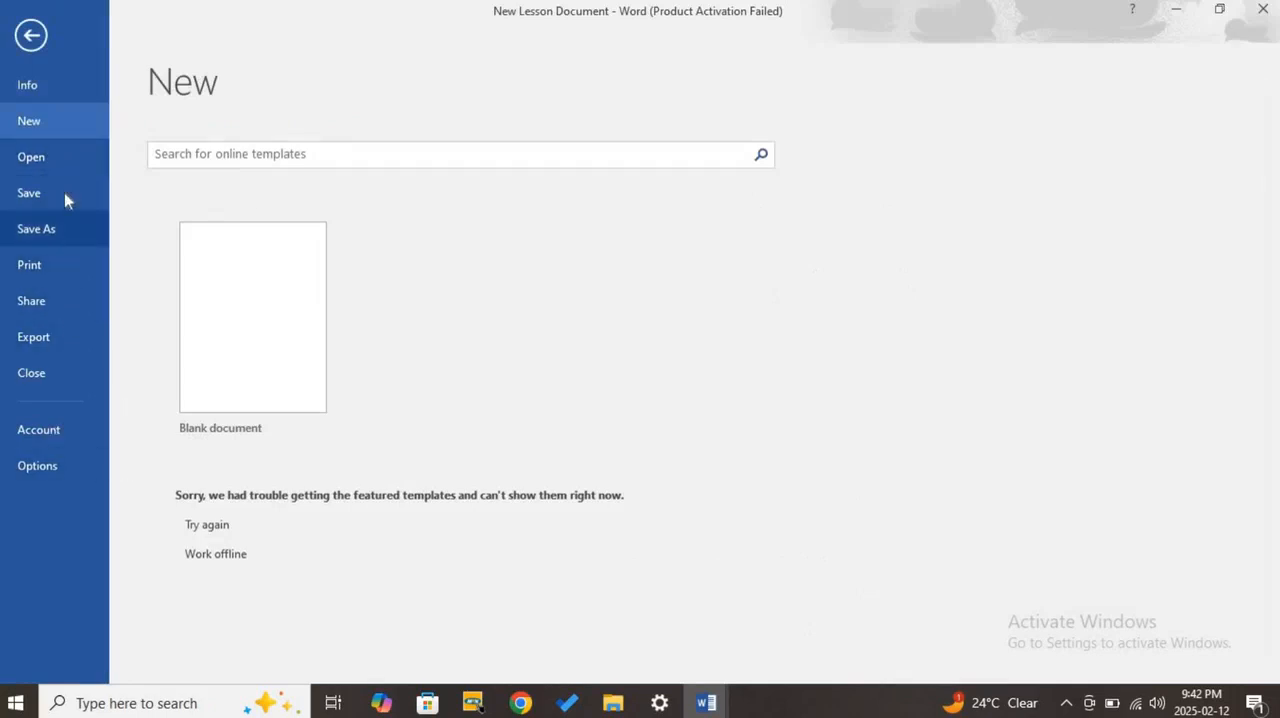
{"action": "left_click", "coordinate": [22, 42]}
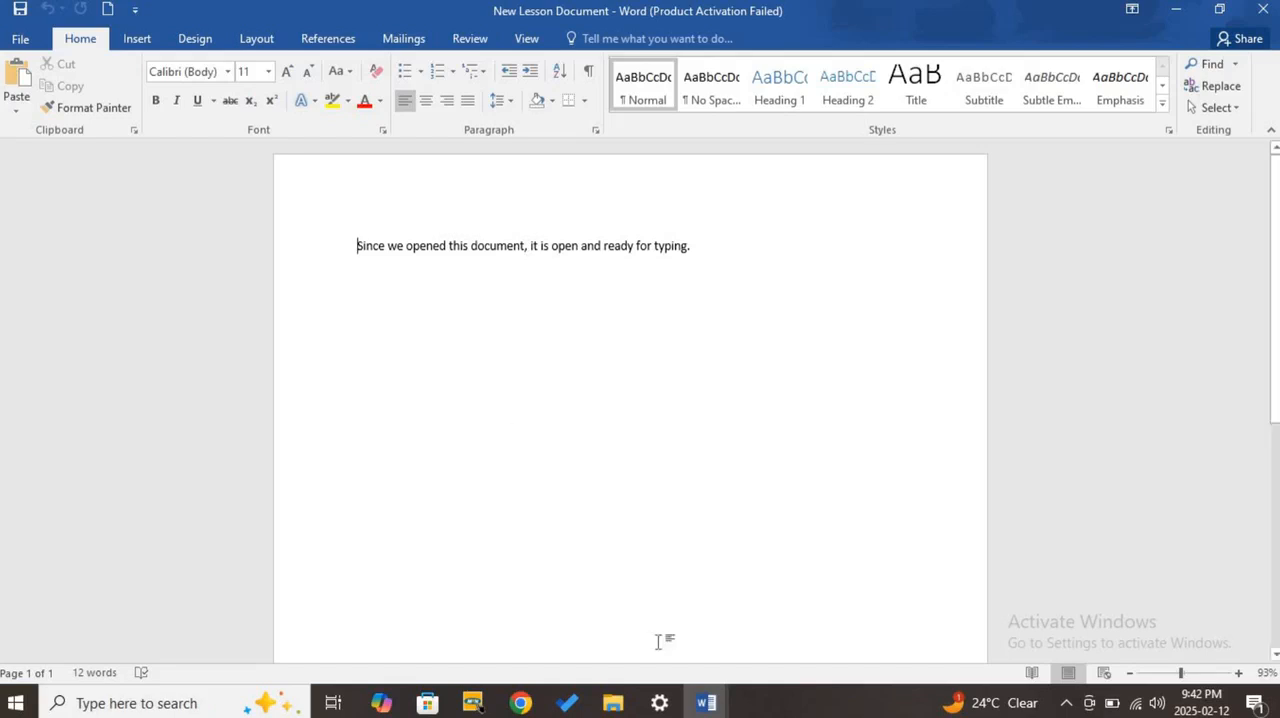
- Switch to the MS Word Basic Functions document and highlight the third list item, "Editing Text:"
{"action": "left_click", "coordinate": [707, 705]}
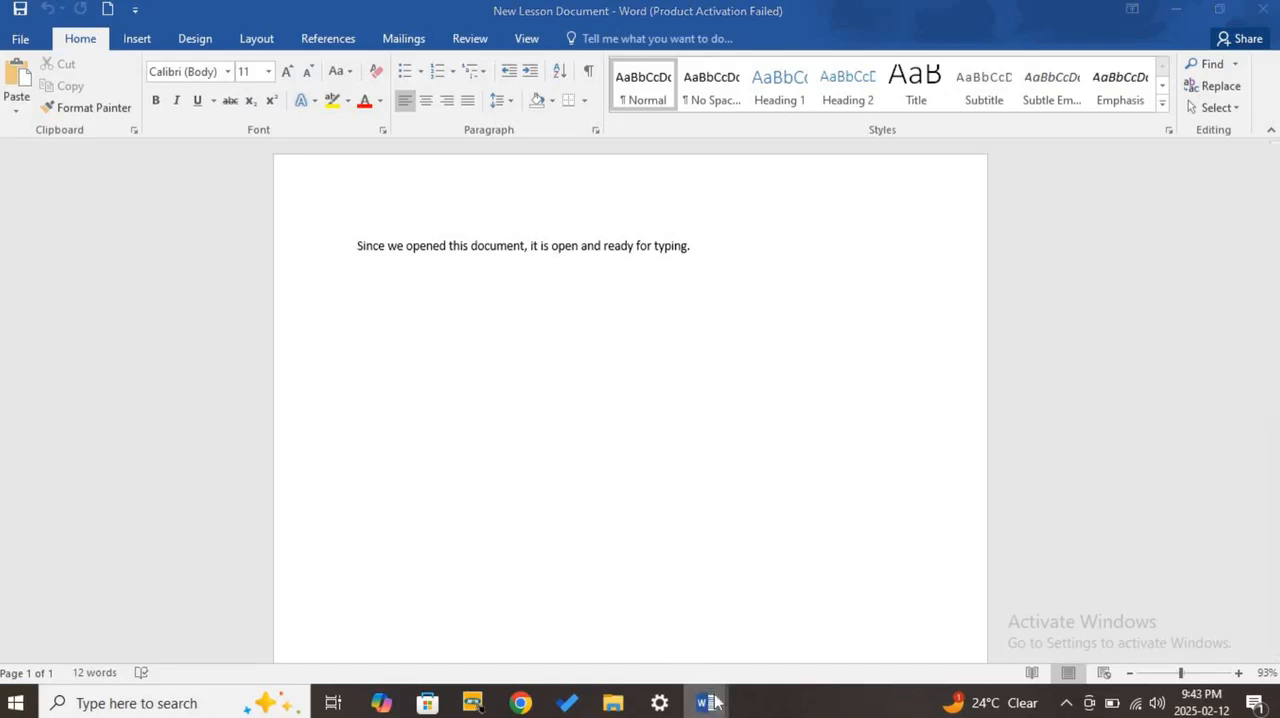
{"action": "left_click", "coordinate": [711, 622]}
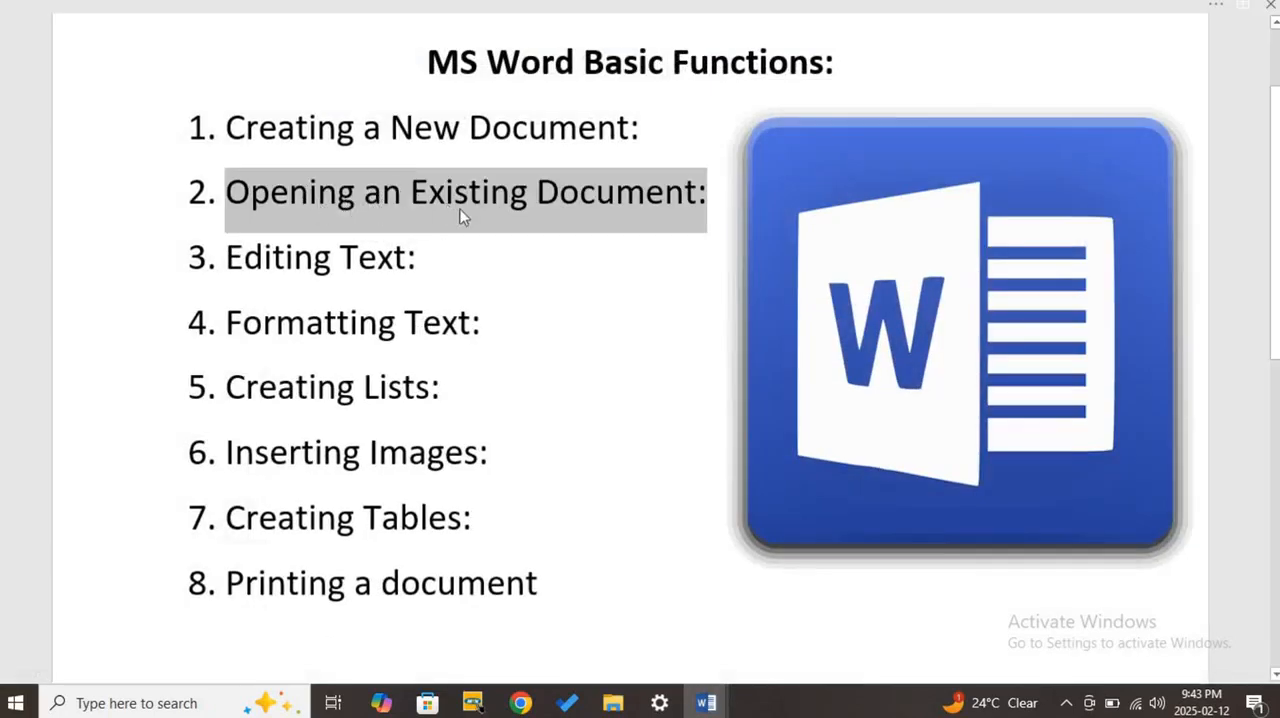
{"action": "left_click", "coordinate": [451, 273]}
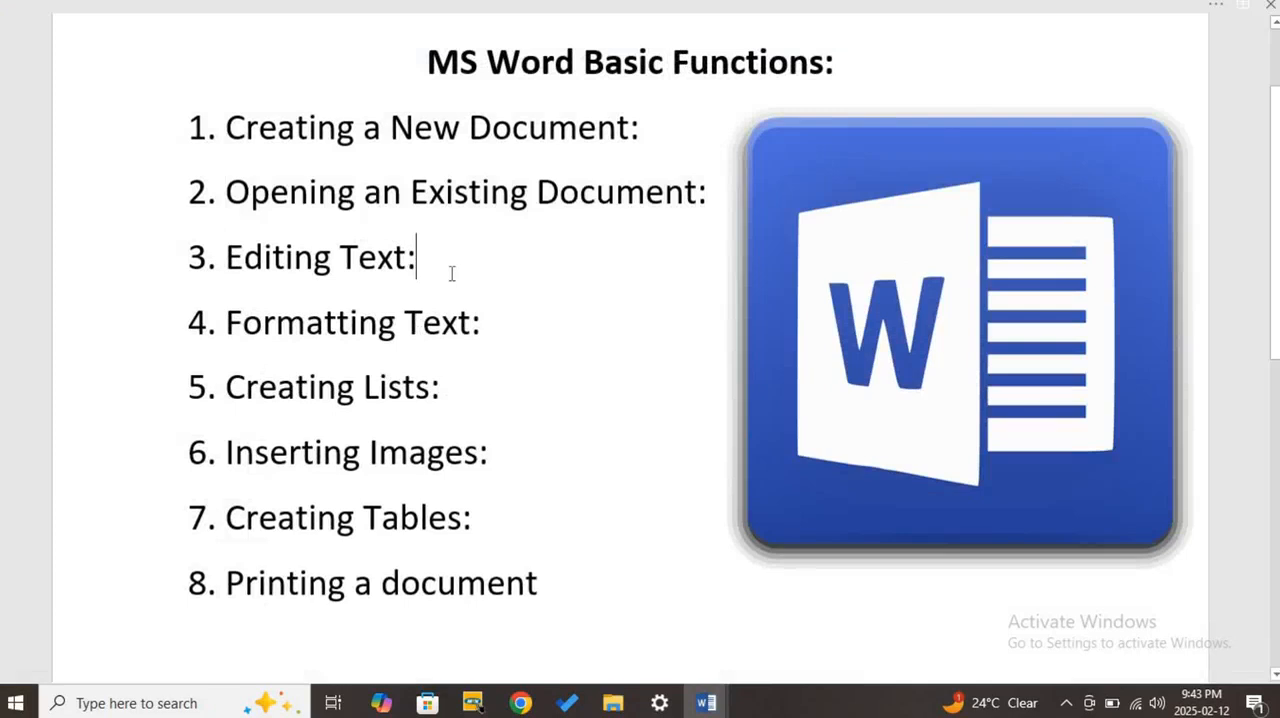
{"action": "left_click_drag", "start_coordinate": [451, 264], "coordinate": [209, 264]}
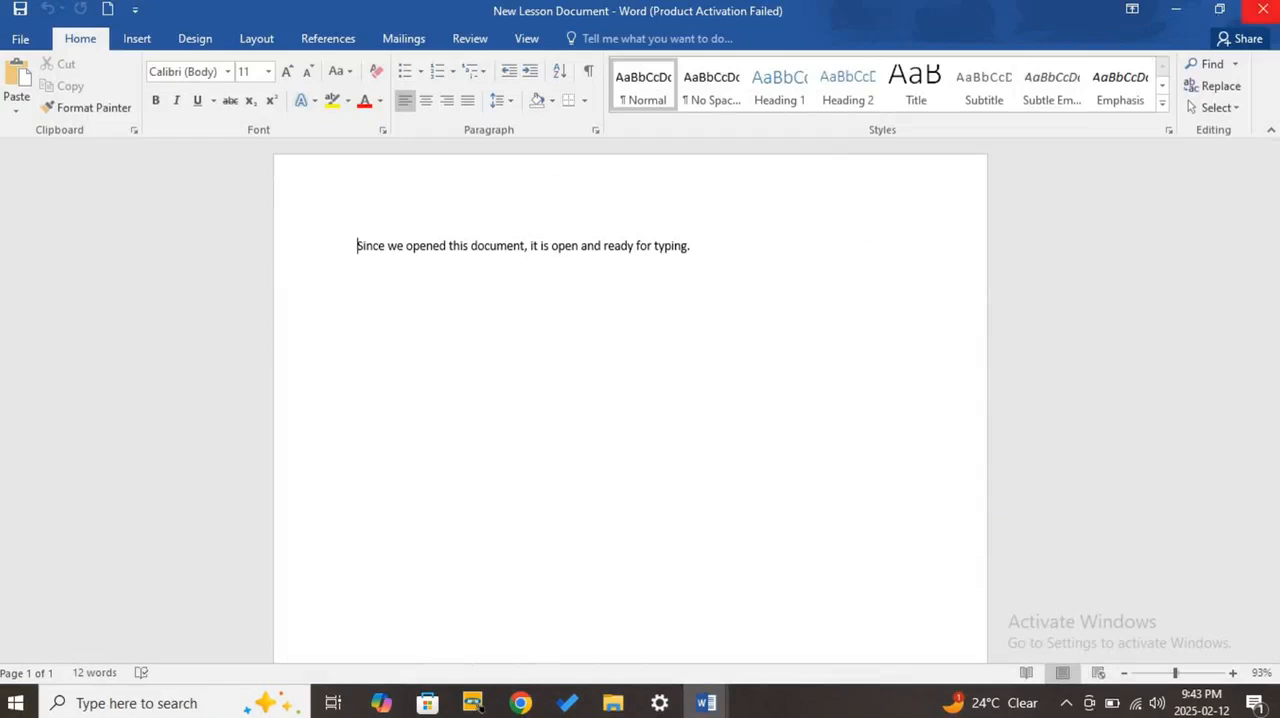
- Close New Lesson Document, reopen it from the recent documents of a newly started Word 2016, and close it again
{"action": "left_click", "coordinate": [1262, 10]}
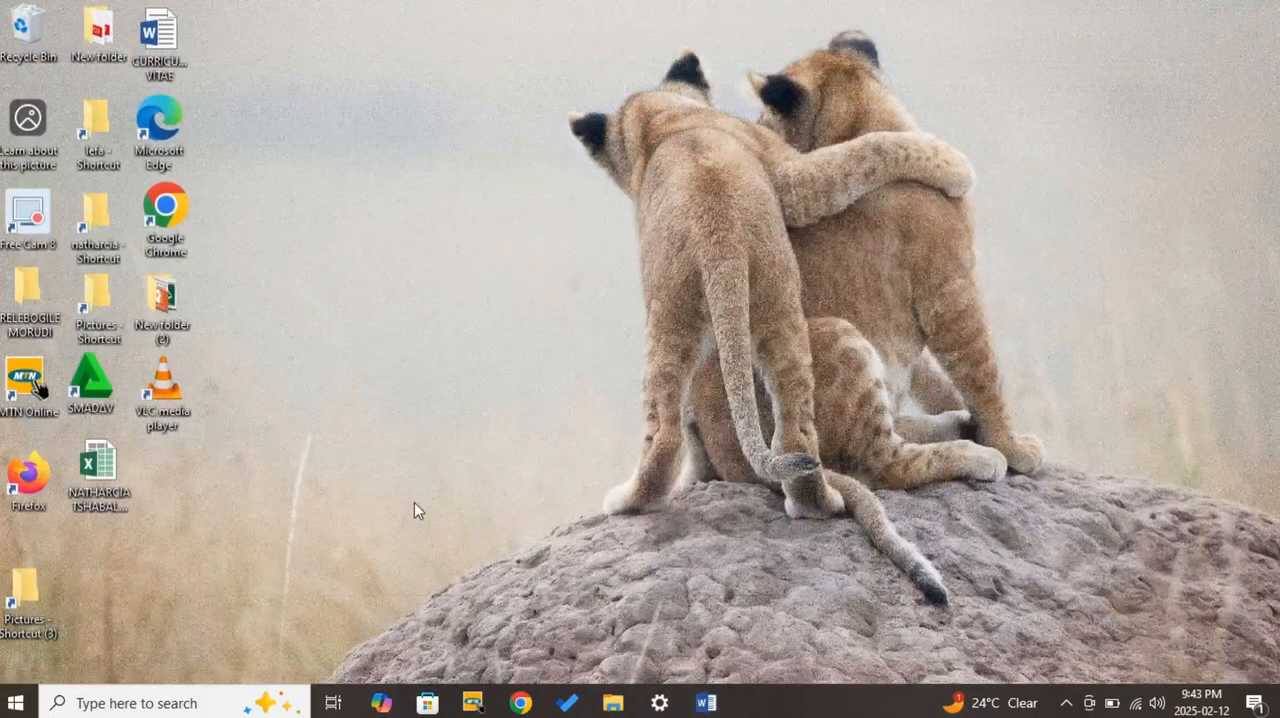
{"action": "left_click", "coordinate": [15, 703]}
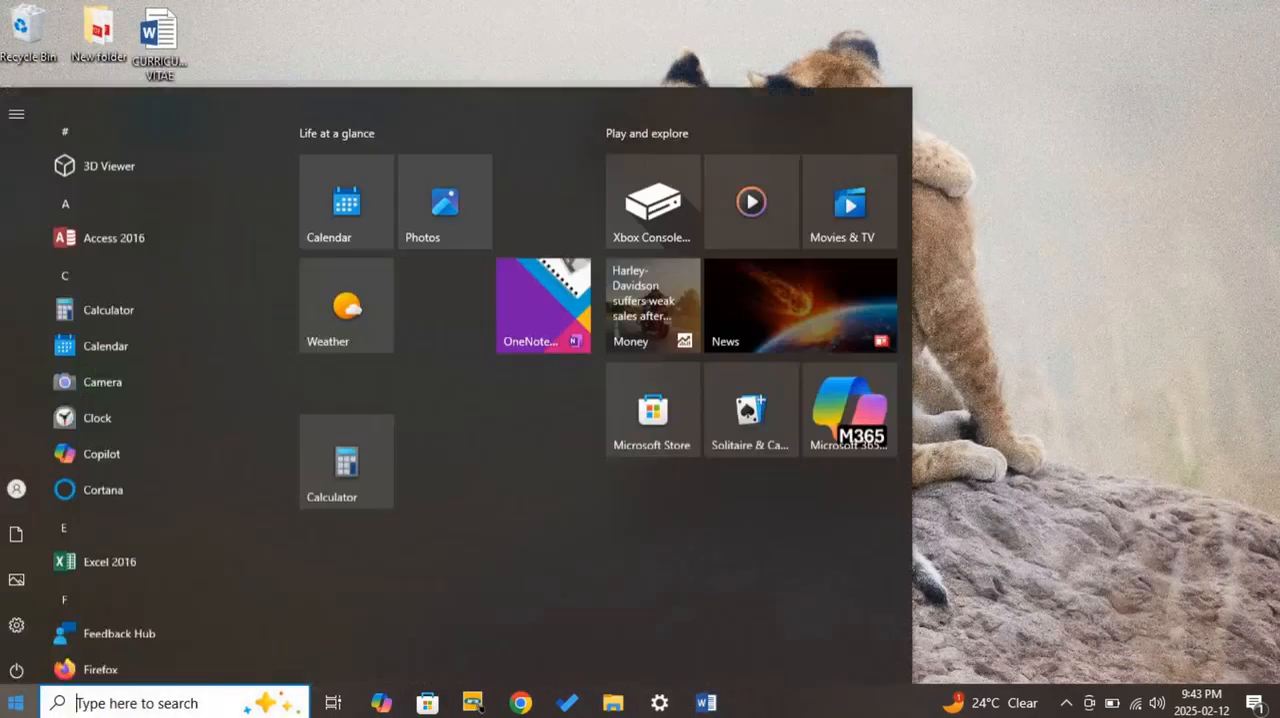
{"action": "scroll", "coordinate": [177, 531], "scroll_direction": "down", "scroll_amount": 10}
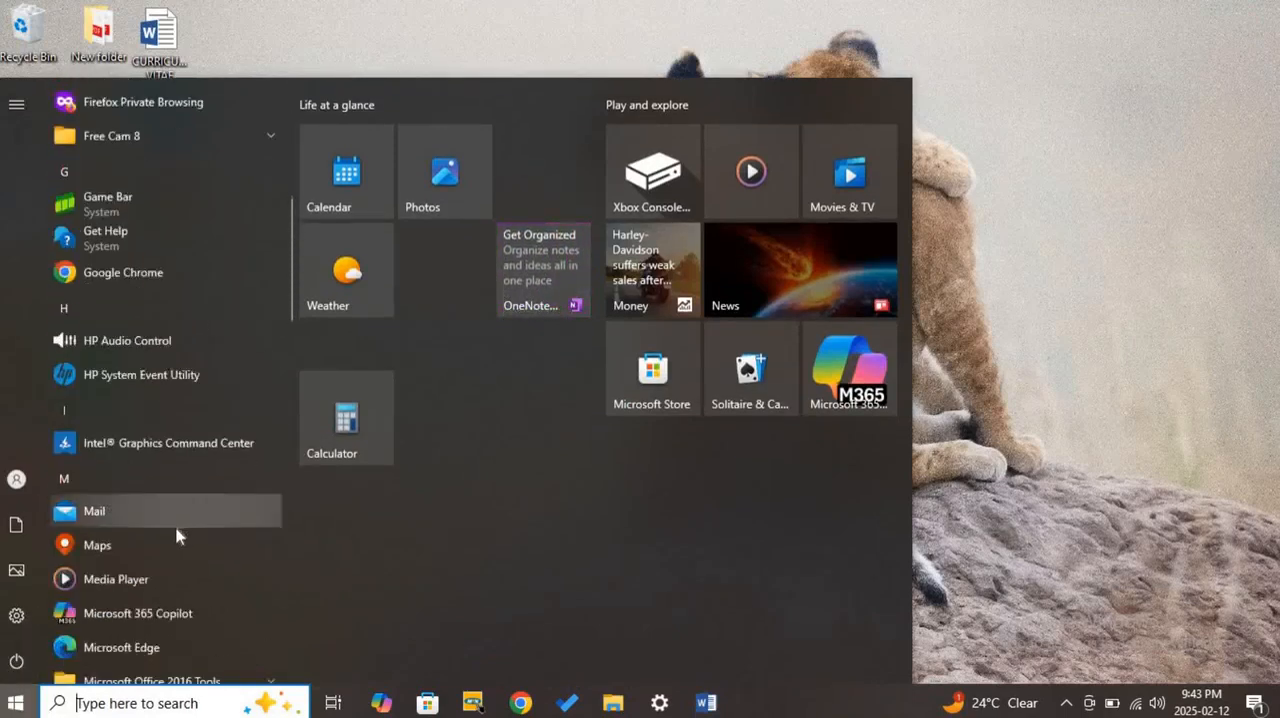
{"action": "scroll", "coordinate": [170, 538], "scroll_direction": "down", "scroll_amount": 10}
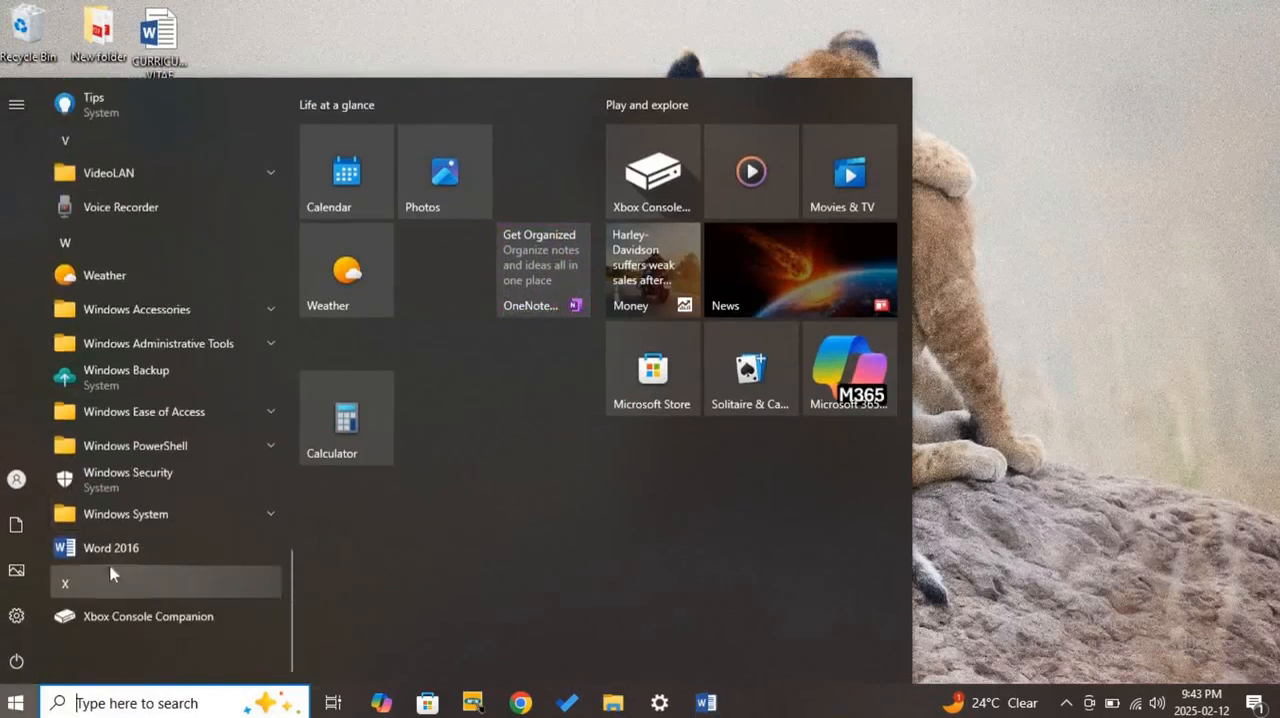
{"action": "left_click", "coordinate": [128, 556]}
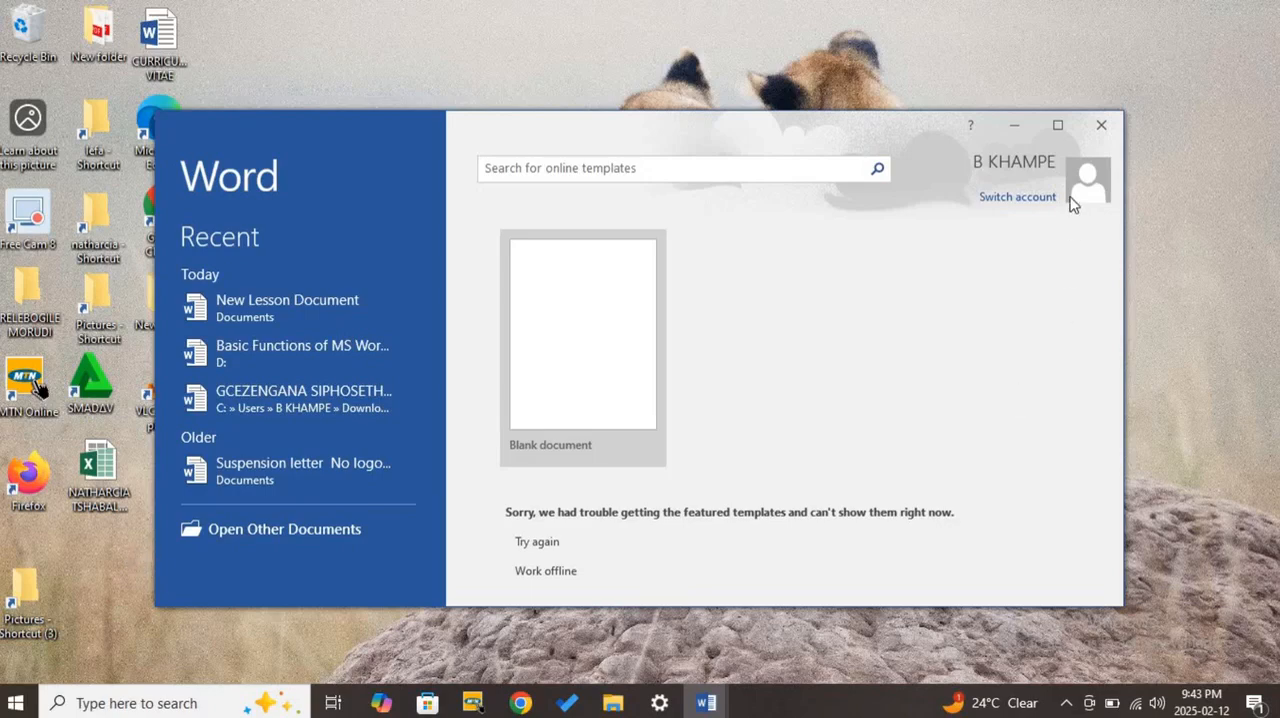
{"action": "left_click", "coordinate": [1060, 128]}
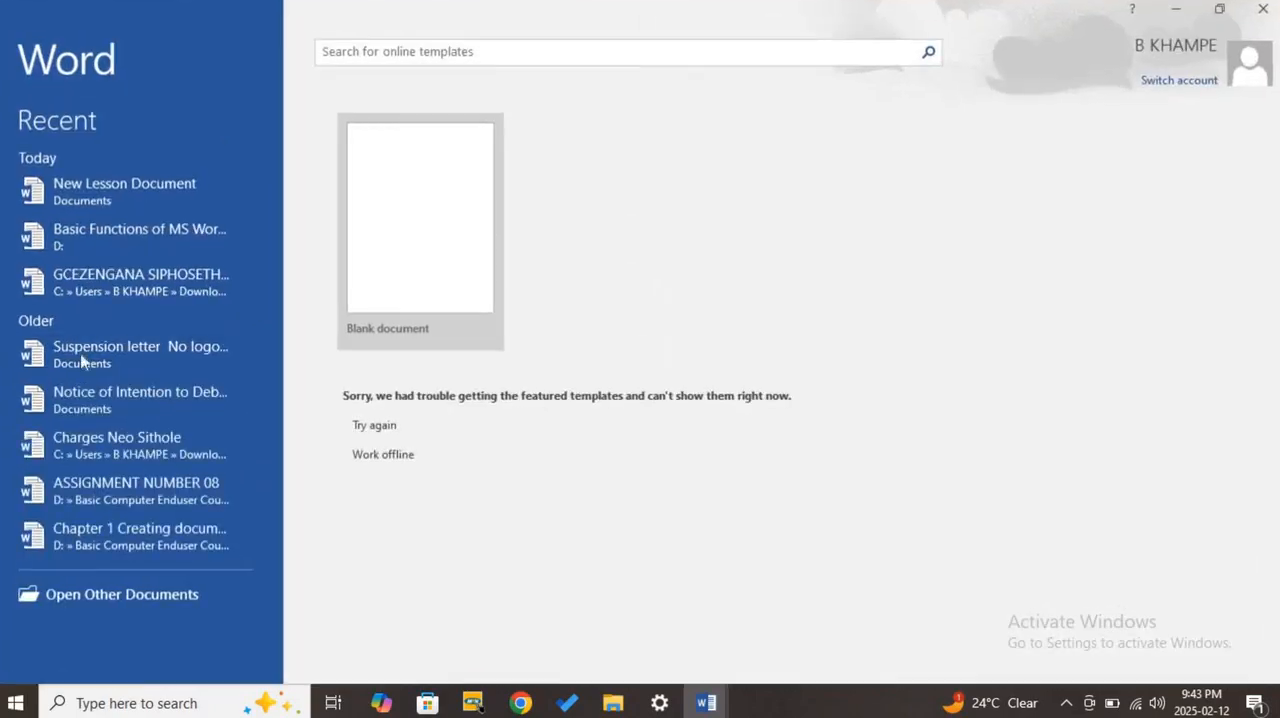
{"action": "left_click", "coordinate": [108, 196]}
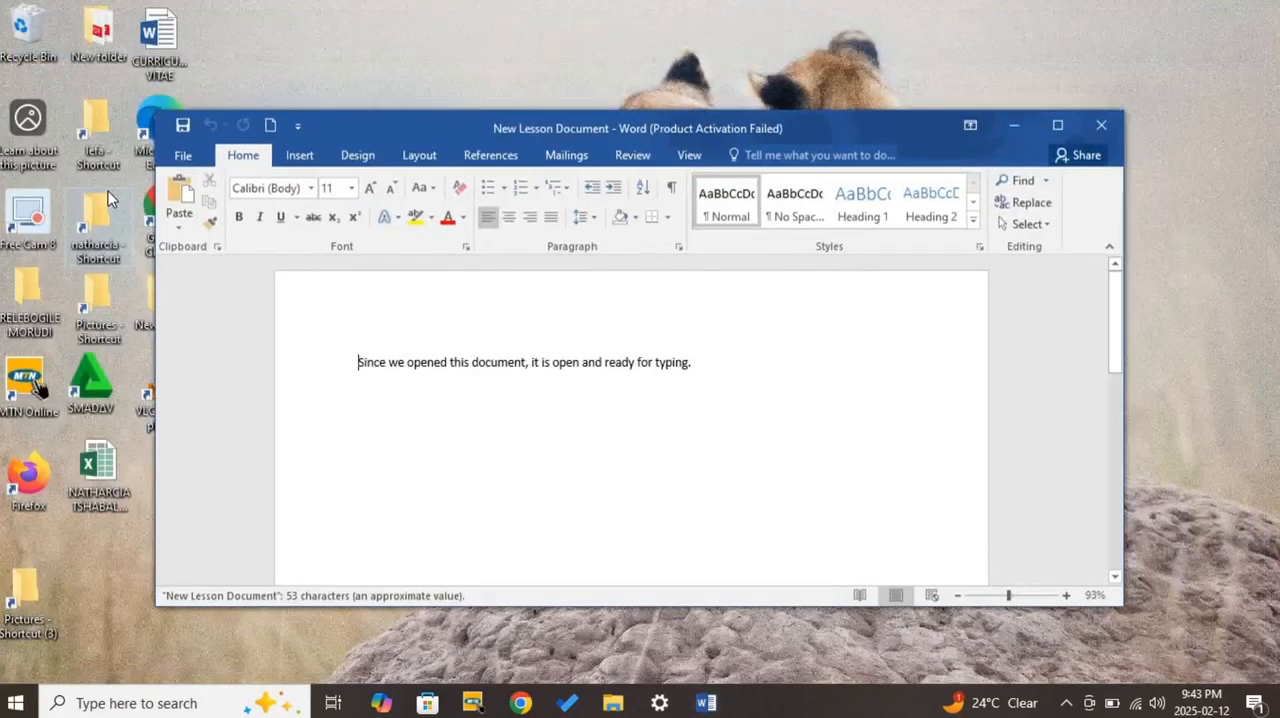
{"action": "left_click", "coordinate": [1101, 125]}
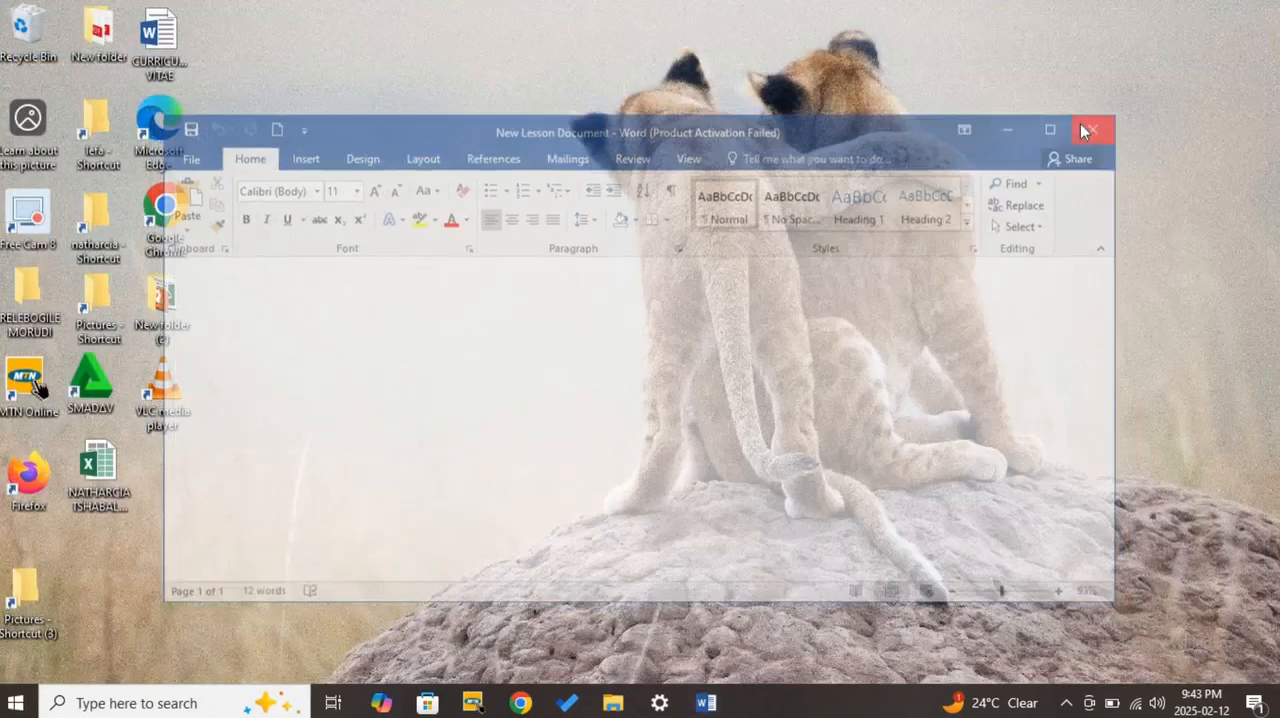
- Start Word 2016 in a maximized window and open New Lesson Document from the recent documents
{"action": "left_click", "coordinate": [15, 703]}
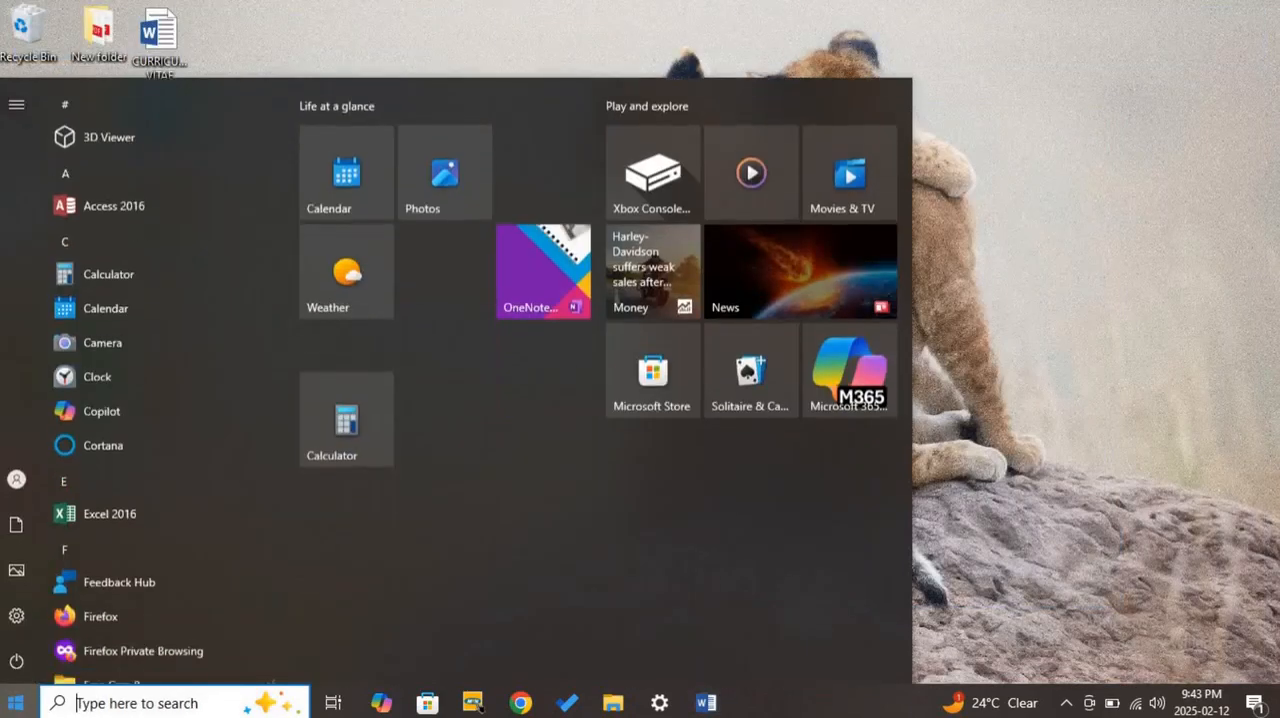
{"action": "scroll", "coordinate": [132, 595], "scroll_direction": "down", "scroll_amount": 10}
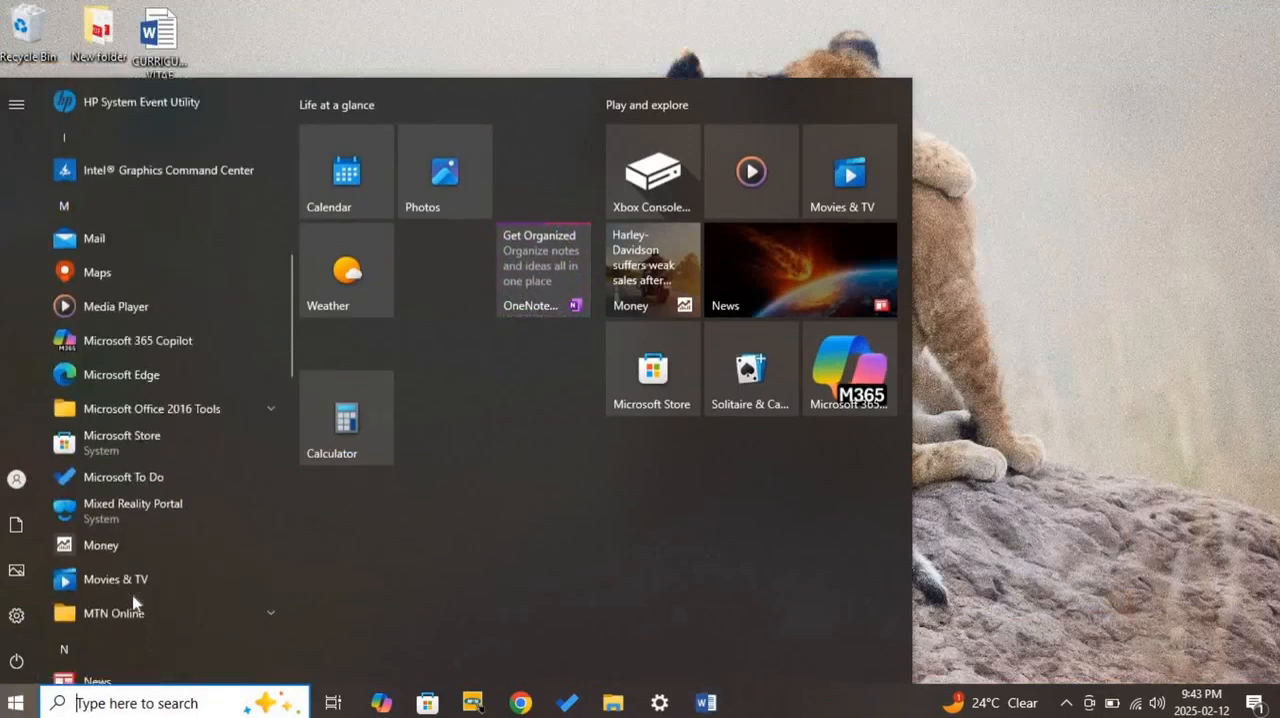
{"action": "scroll", "coordinate": [95, 590], "scroll_direction": "down", "scroll_amount": 5}
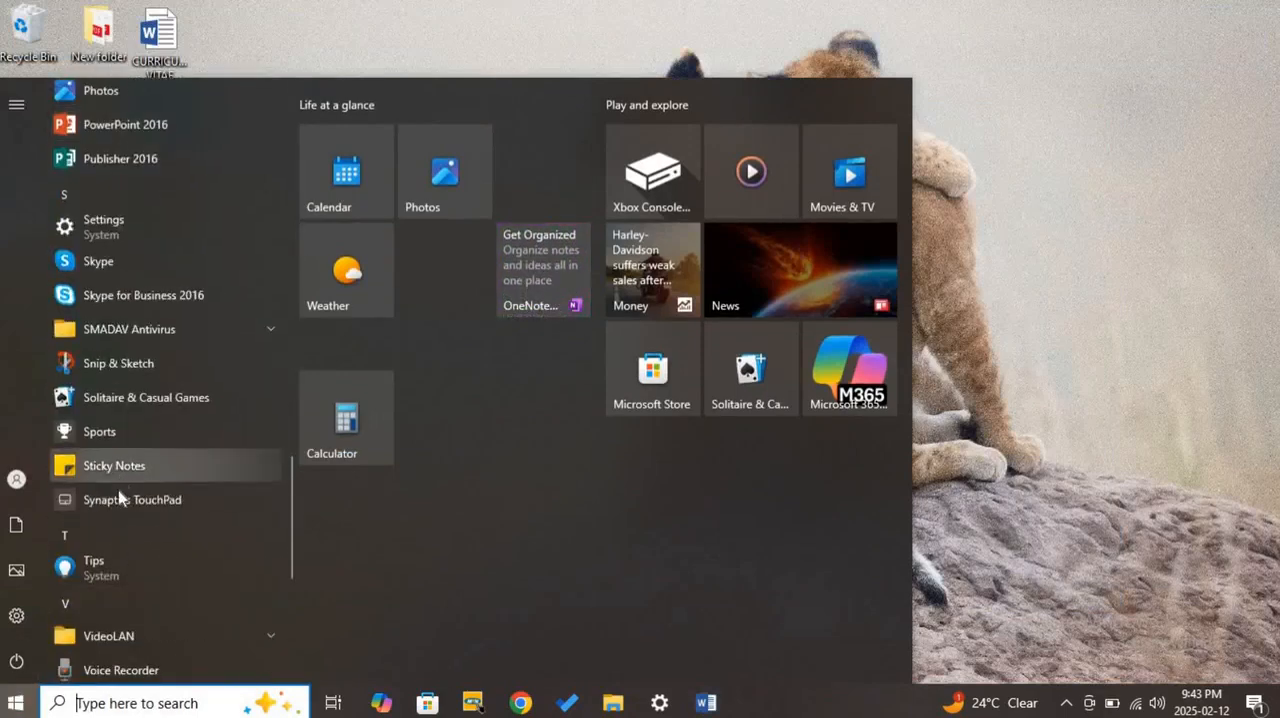
{"action": "scroll", "coordinate": [100, 495], "scroll_direction": "down", "scroll_amount": 3}
{"action": "scroll", "coordinate": [100, 543], "scroll_direction": "down", "scroll_amount": 3}
{"action": "left_click", "coordinate": [119, 546]}
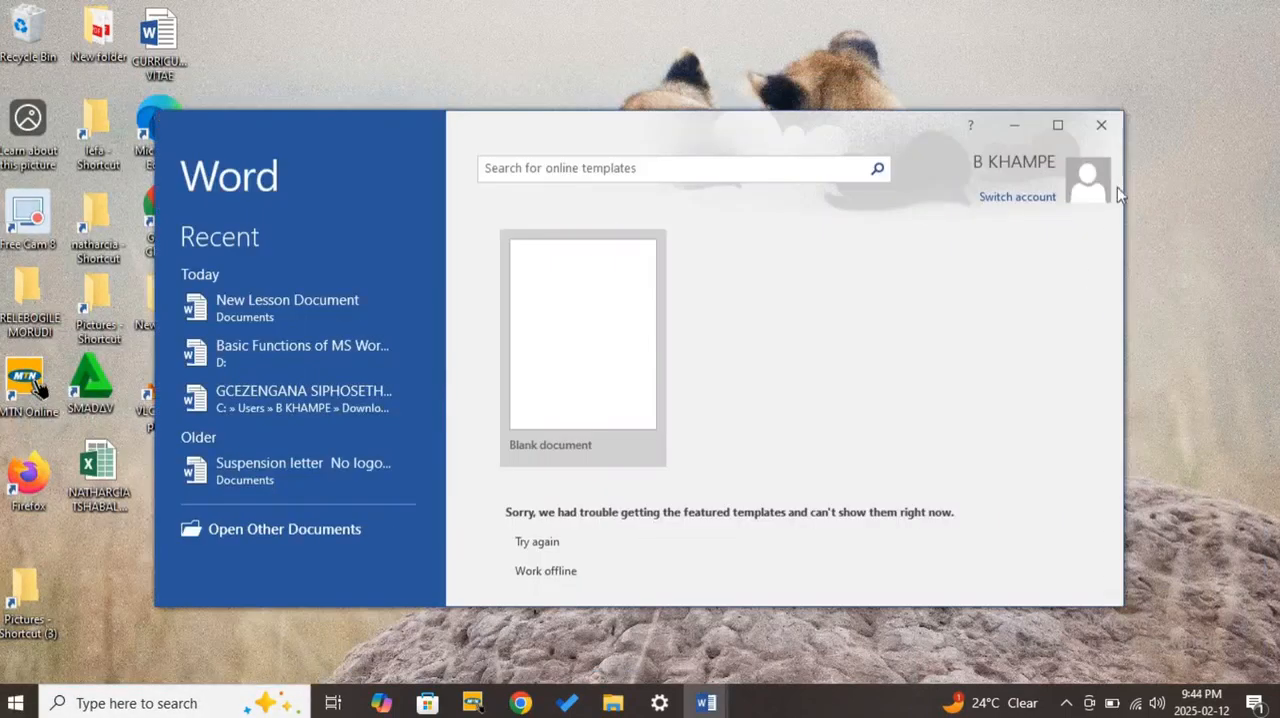
{"action": "left_click", "coordinate": [1057, 126]}
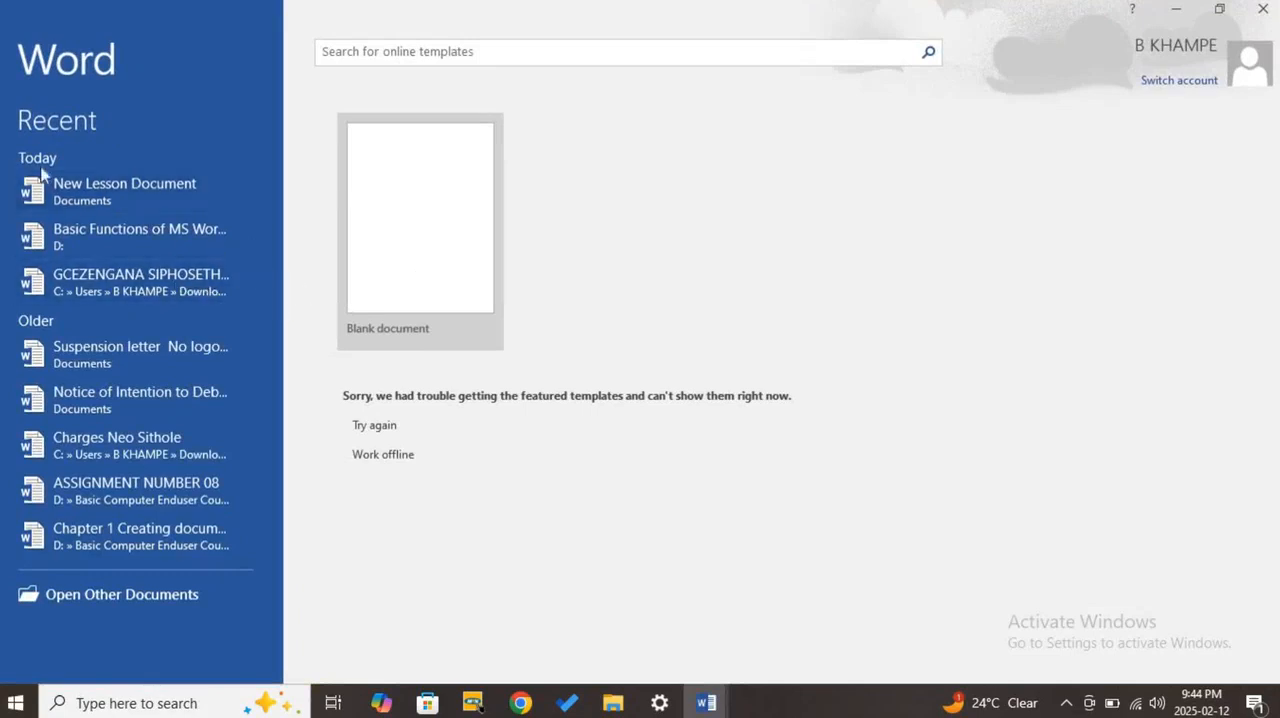
{"action": "left_click", "coordinate": [95, 200]}
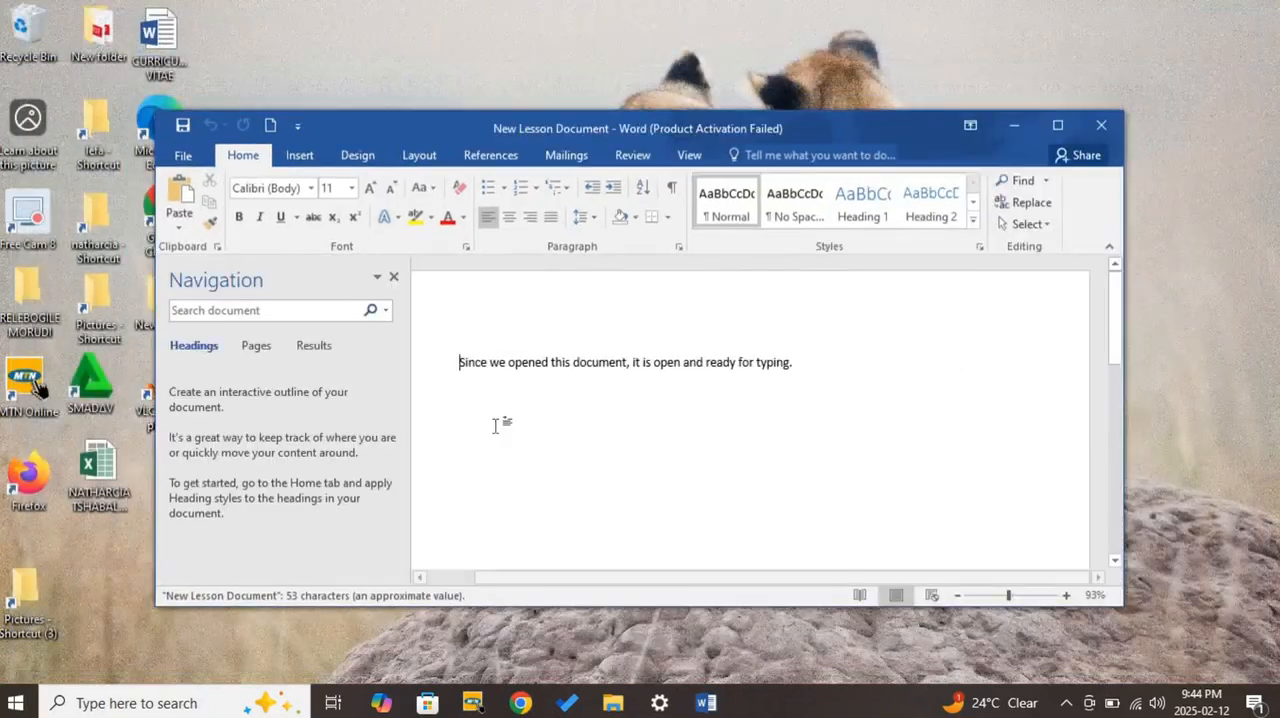
{"action": "left_click", "coordinate": [1057, 125]}
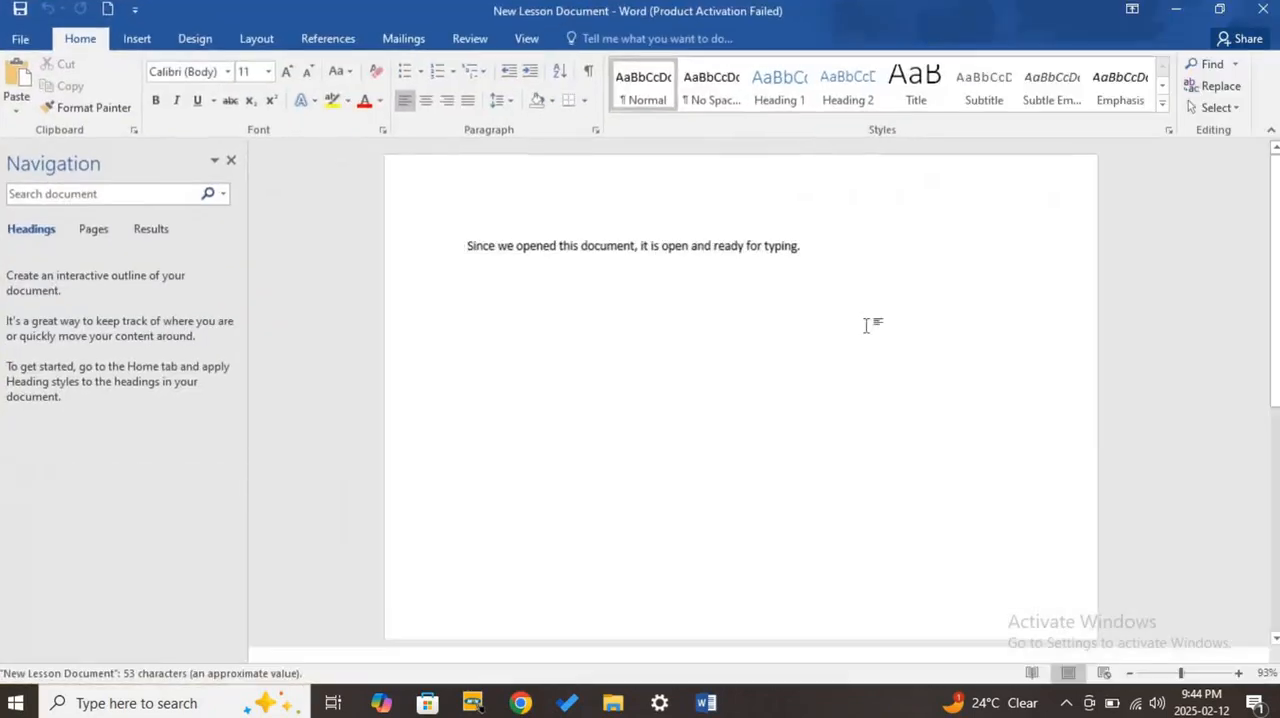
- Highlight "Editing Text:" in the MS Word Basic Functions document and return to New Lesson Document
{"action": "mouse_move", "coordinate": [706, 700]}
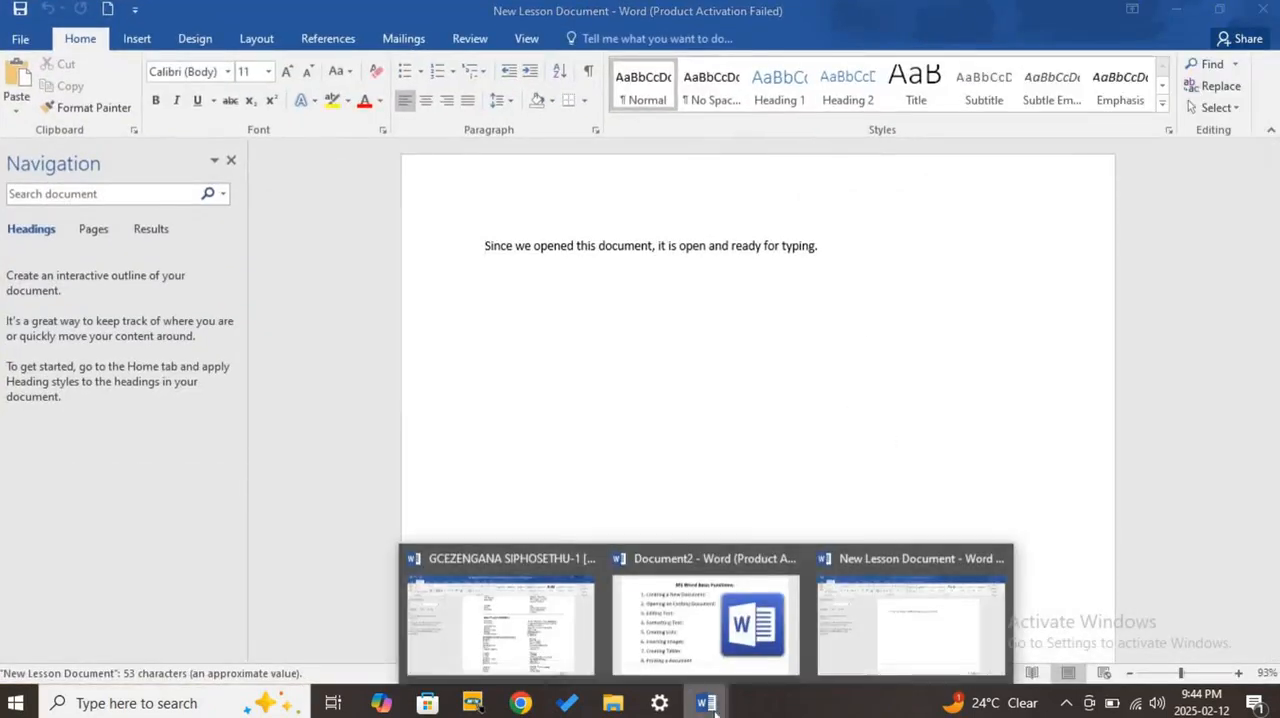
{"action": "left_click", "coordinate": [689, 640]}
{"action": "left_click_drag", "start_coordinate": [457, 262], "coordinate": [228, 262]}
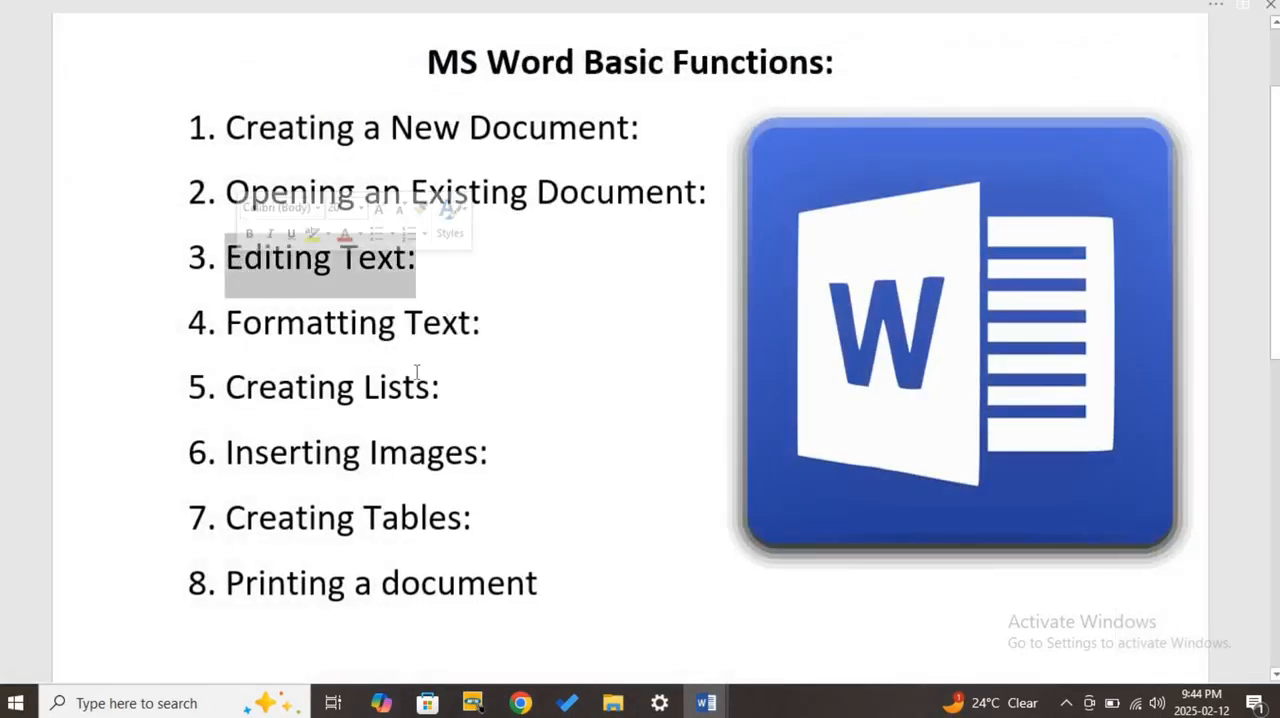
{"action": "left_click", "coordinate": [1217, 9]}
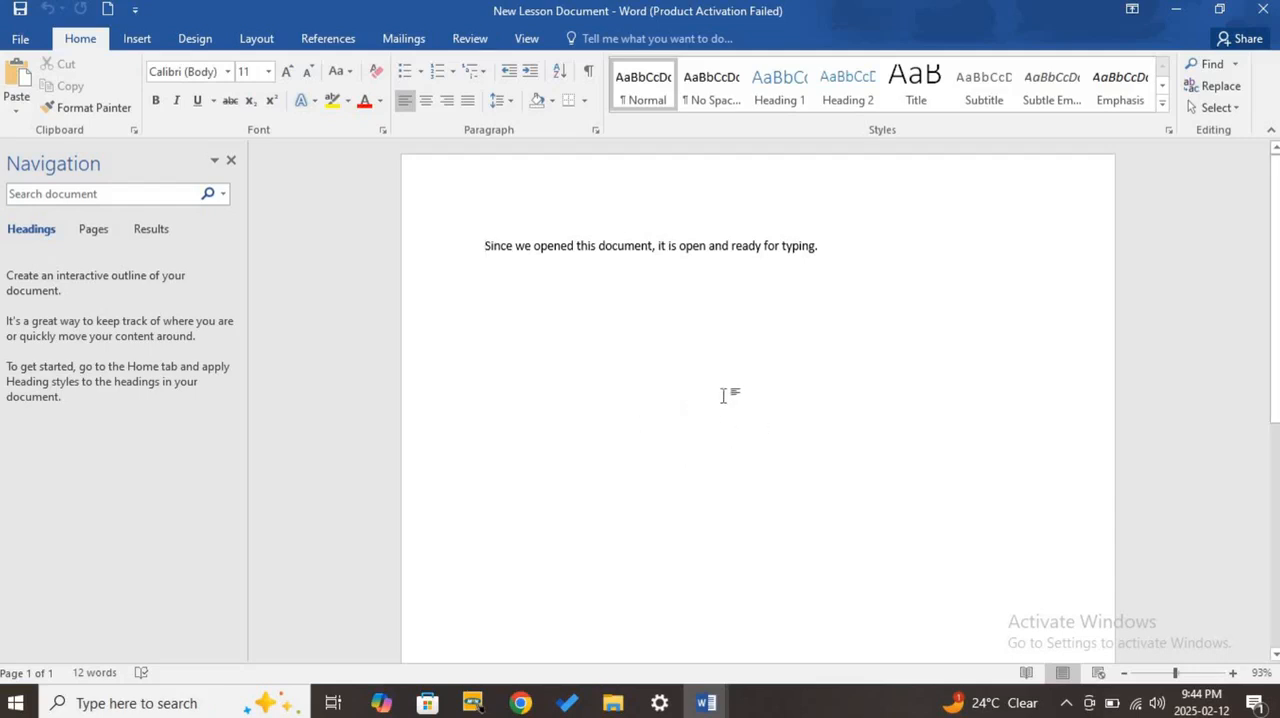
- Select the whole sentence, replace that with a selection of "Since we opened this document", and clear it
{"action": "left_click_drag", "start_coordinate": [828, 249], "coordinate": [471, 286]}
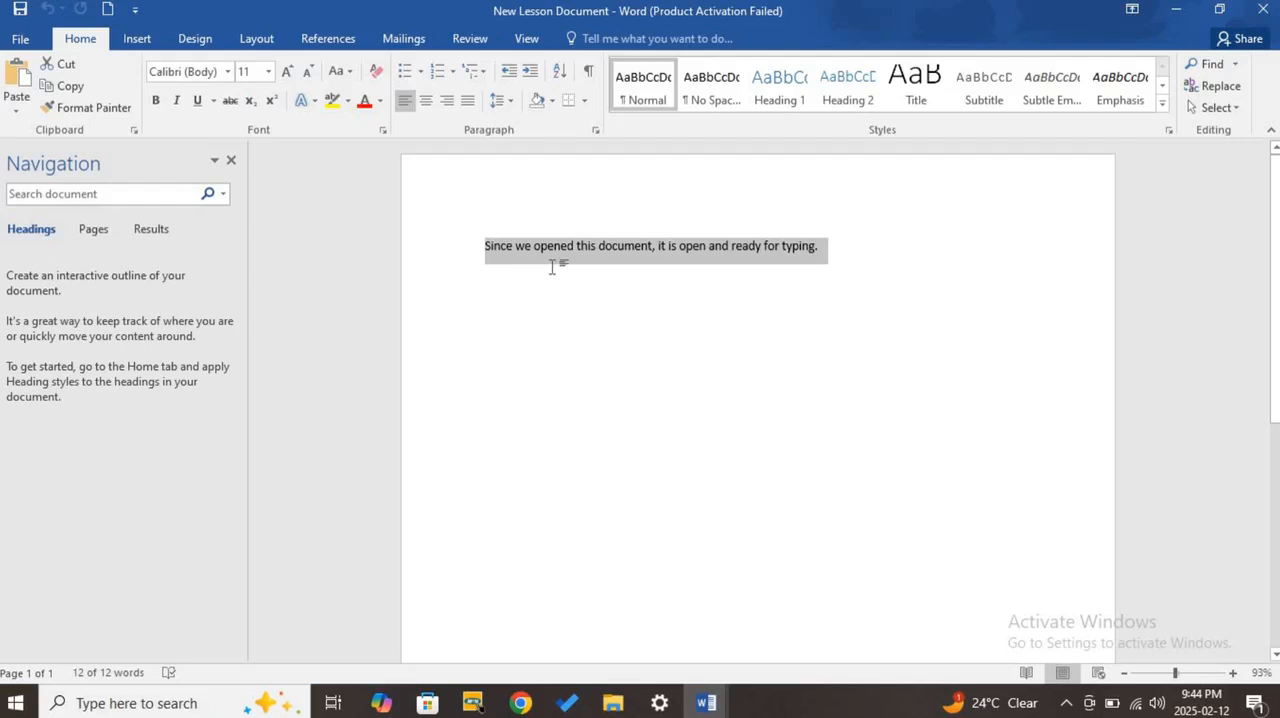
{"action": "left_click", "coordinate": [536, 358]}
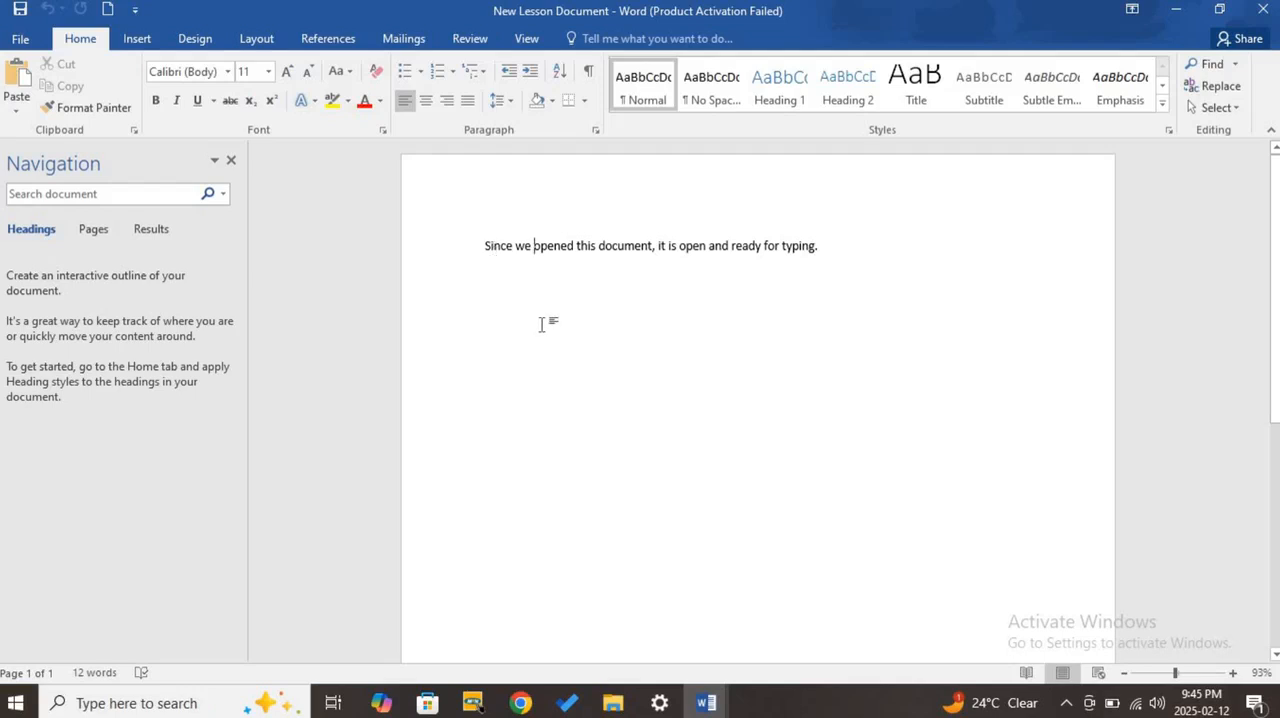
{"action": "left_click_drag", "start_coordinate": [481, 246], "coordinate": [643, 252]}
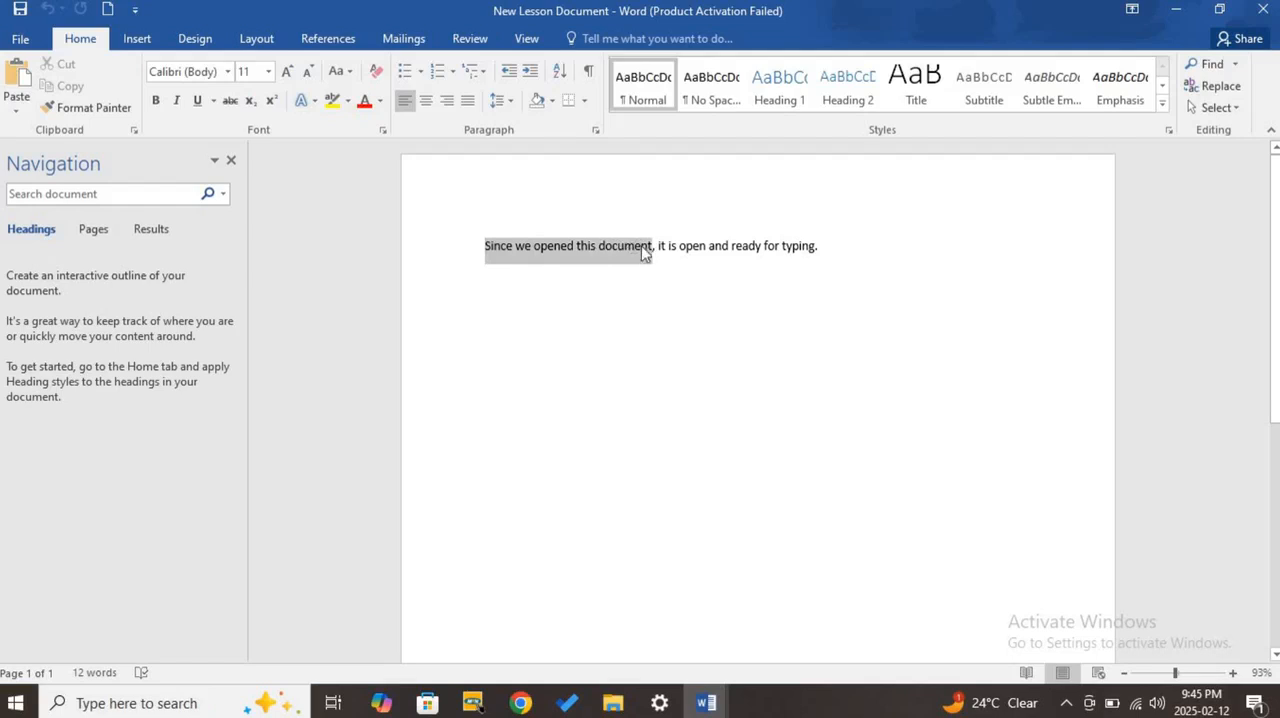
{"action": "left_click", "coordinate": [680, 248]}
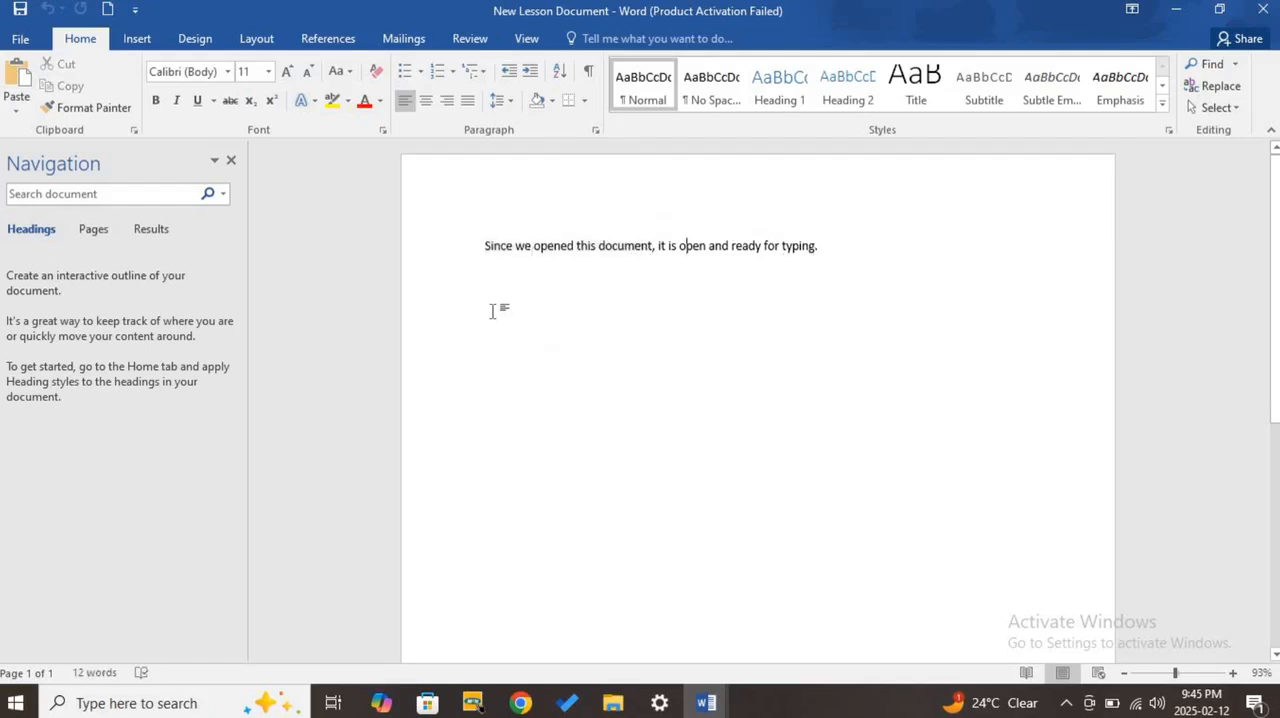
- Practise selecting the word "Since" on its own, clear it, and select the entire sentence
{"action": "triple_click", "coordinate": [503, 249]}
{"action": "left_click", "coordinate": [500, 248]}
{"action": "double_click", "coordinate": [498, 249]}
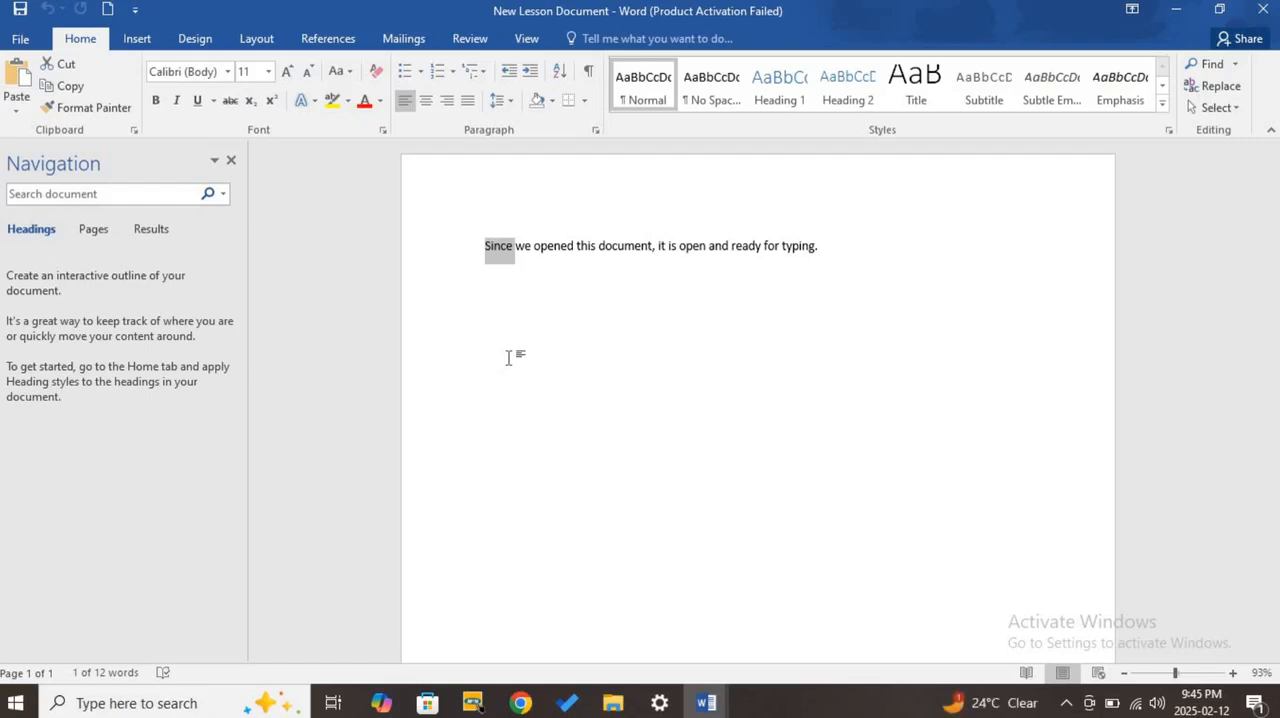
{"action": "left_click", "coordinate": [498, 252]}
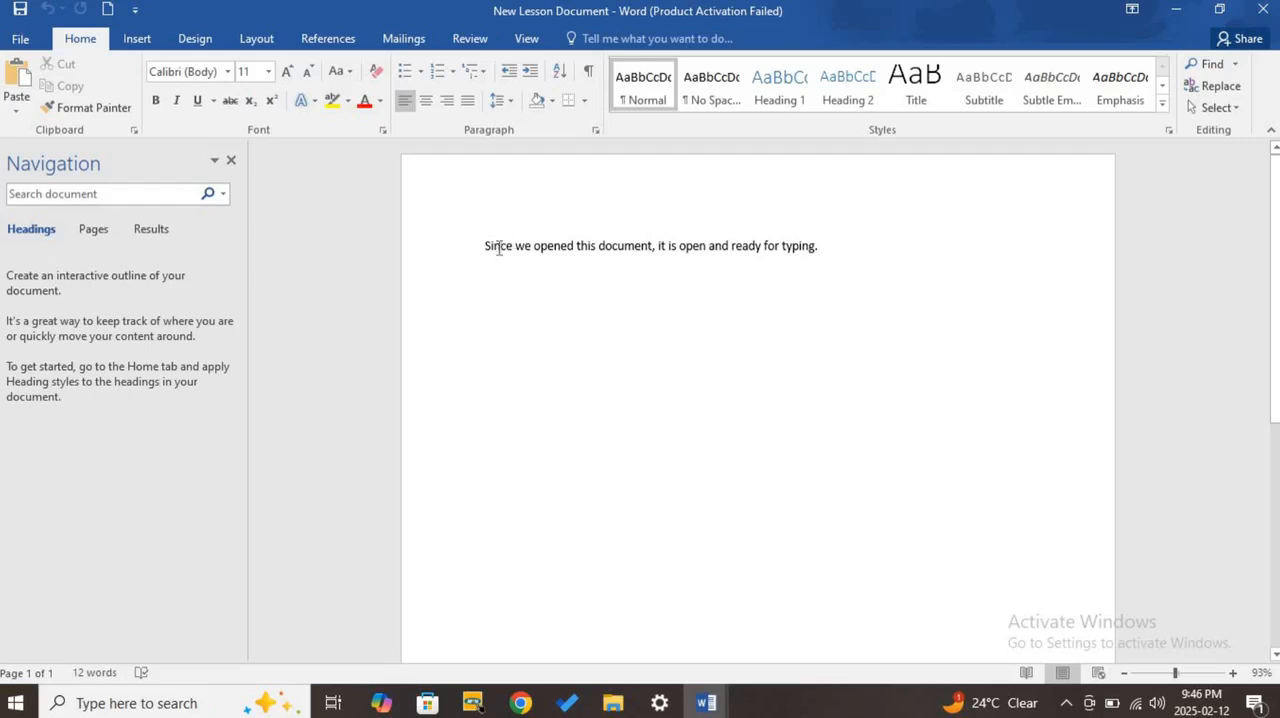
{"action": "triple_click", "coordinate": [498, 248]}
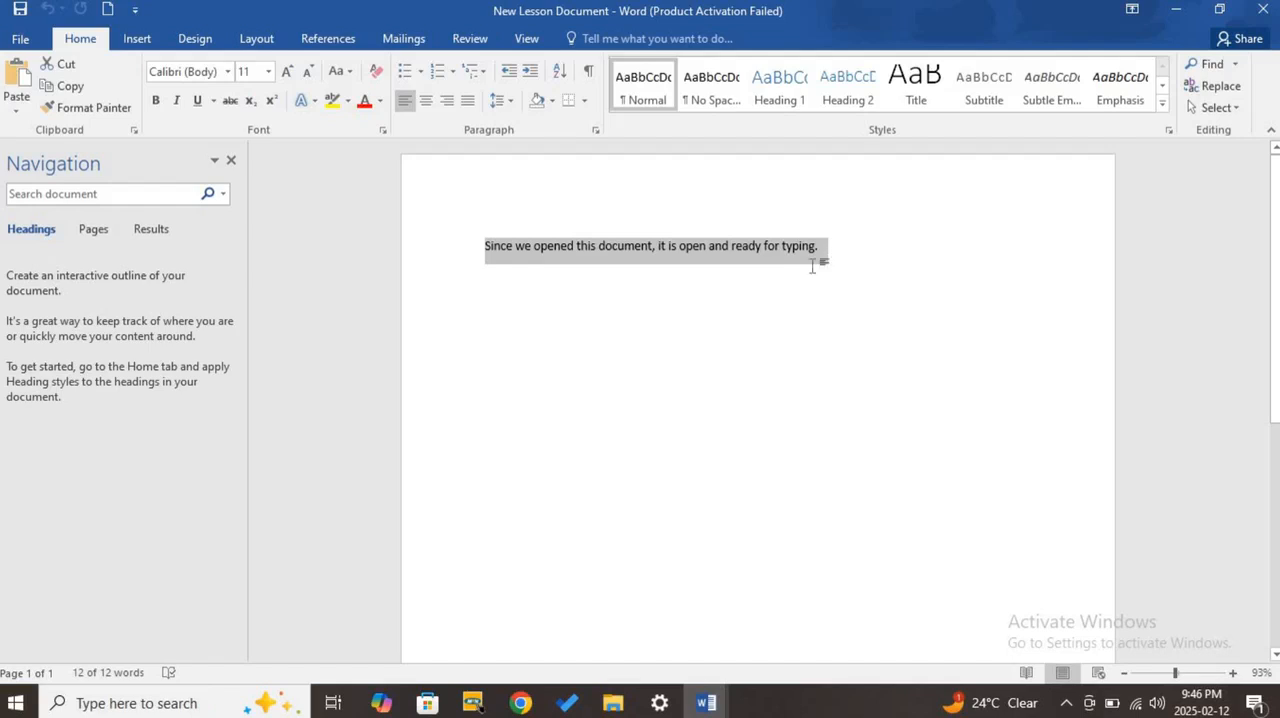
- Practise selecting the whole sentence from start to end, clear the selection, and select it again from end to start
{"action": "left_click", "coordinate": [755, 292]}
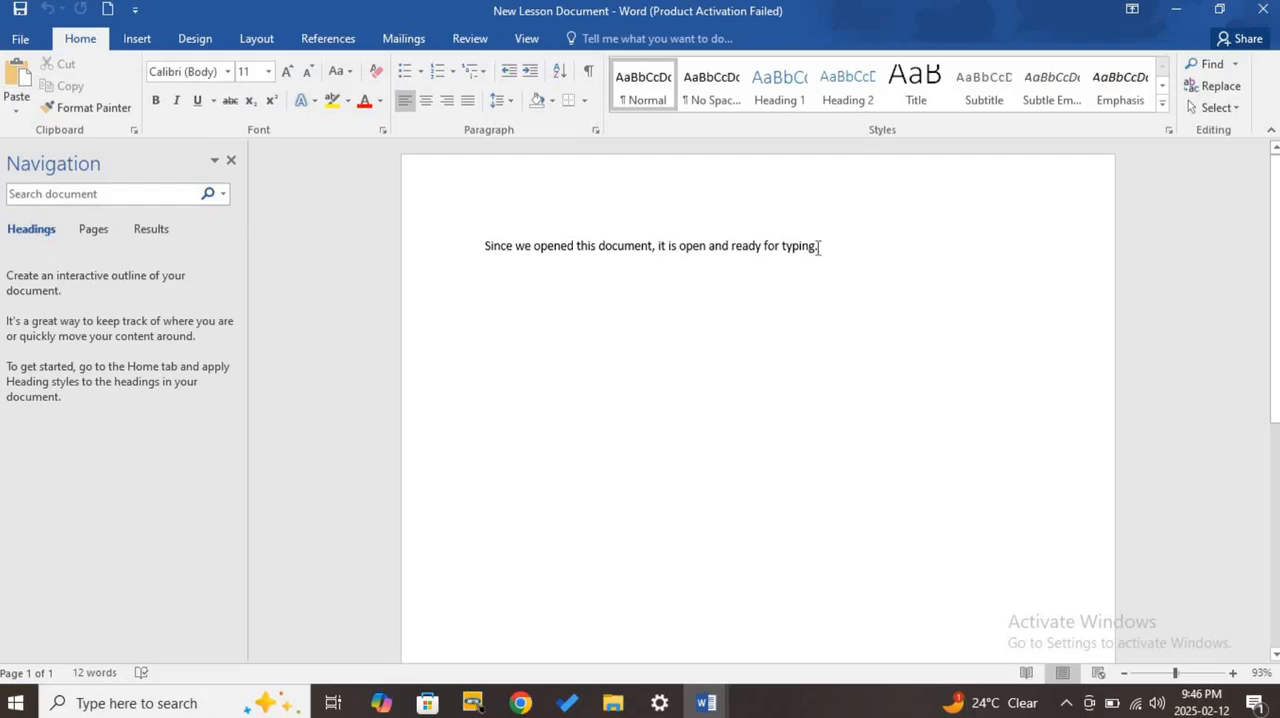
{"action": "left_click", "coordinate": [483, 244]}
{"action": "left_click_drag", "start_coordinate": [484, 246], "coordinate": [832, 247]}
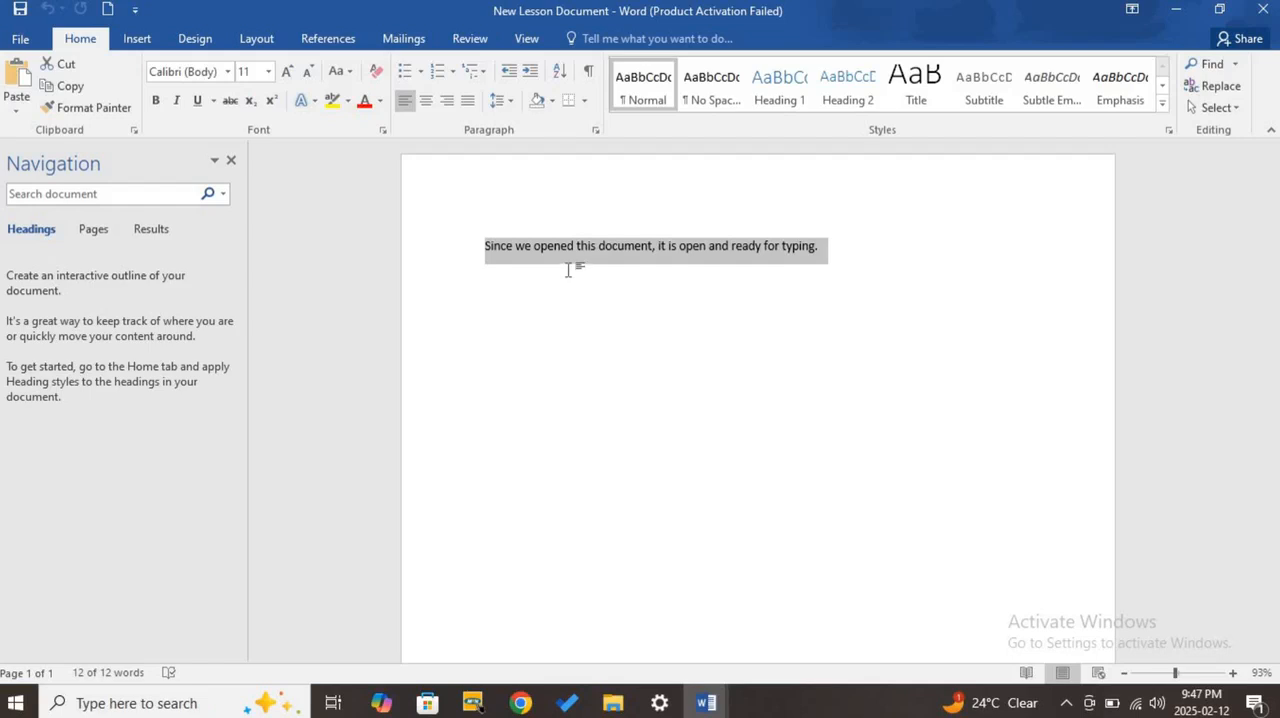
{"action": "left_click", "coordinate": [656, 262]}
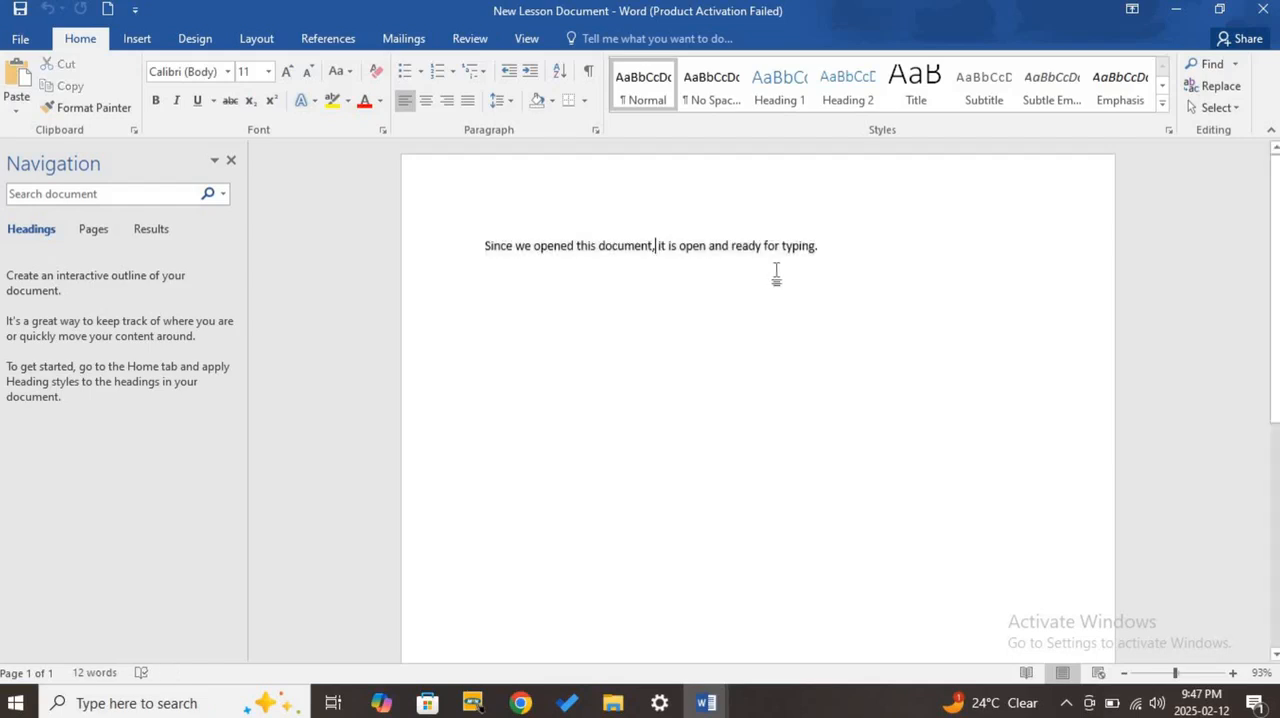
{"action": "left_click_drag", "start_coordinate": [838, 250], "coordinate": [477, 257]}
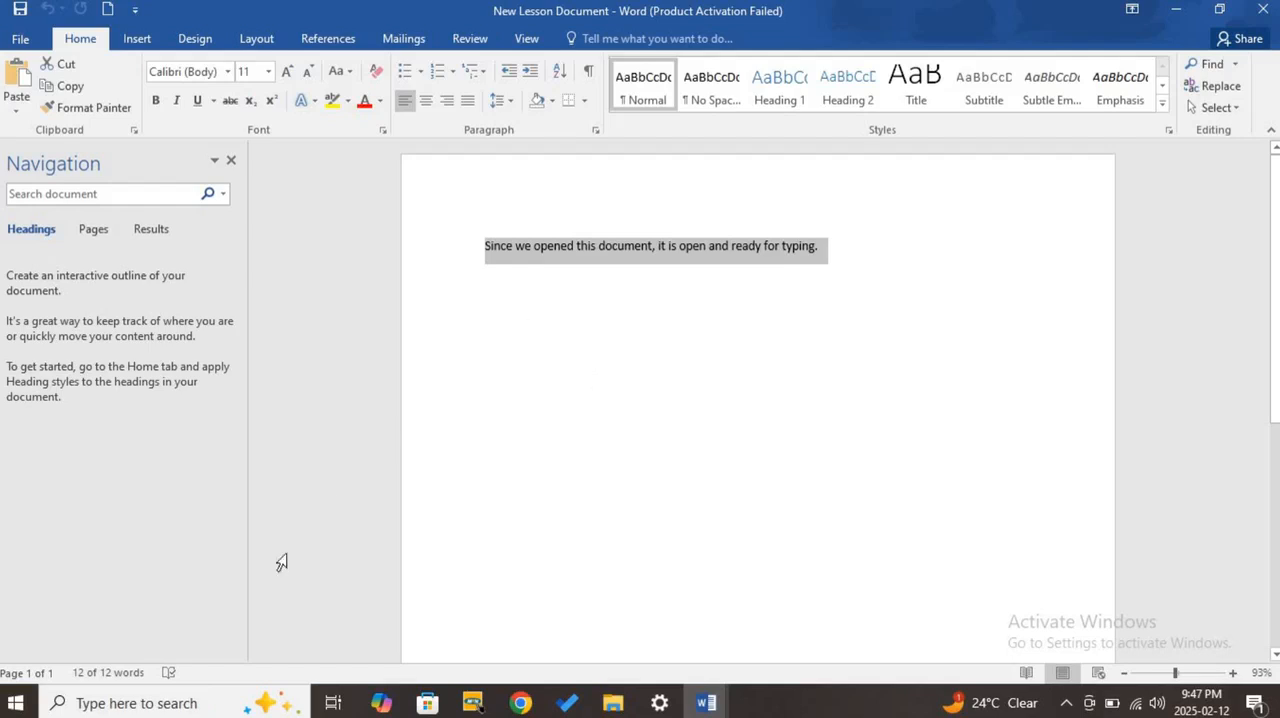
- Find and open the Windows On-Screen Keyboard, and move its window slightly higher on the screen
{"action": "left_click", "coordinate": [80, 702]}
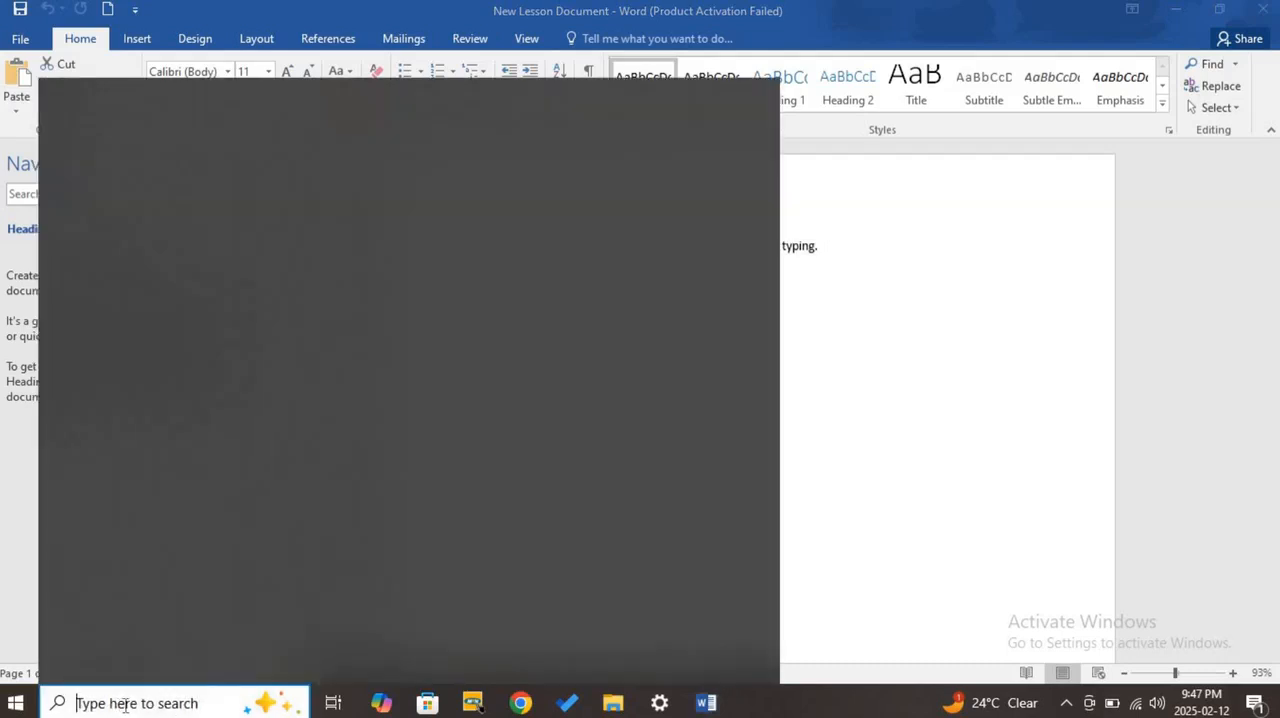
{"action": "type", "text": "on"}
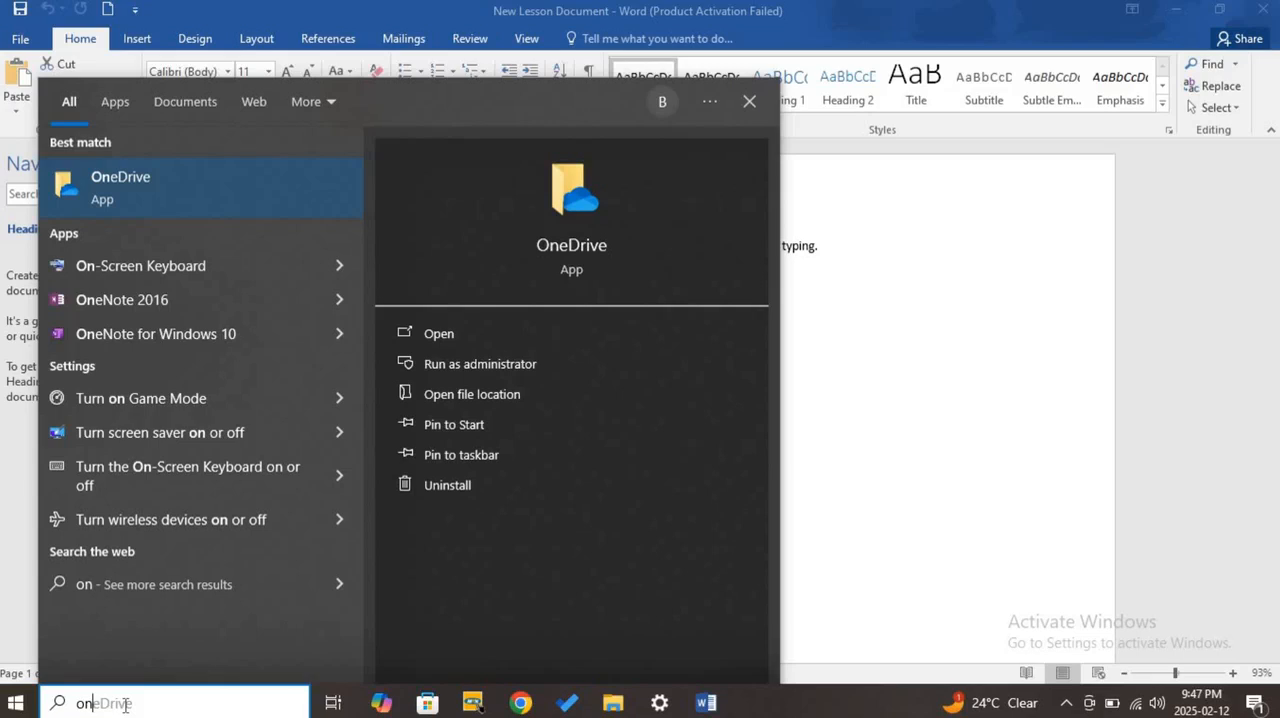
{"action": "left_click", "coordinate": [165, 279]}
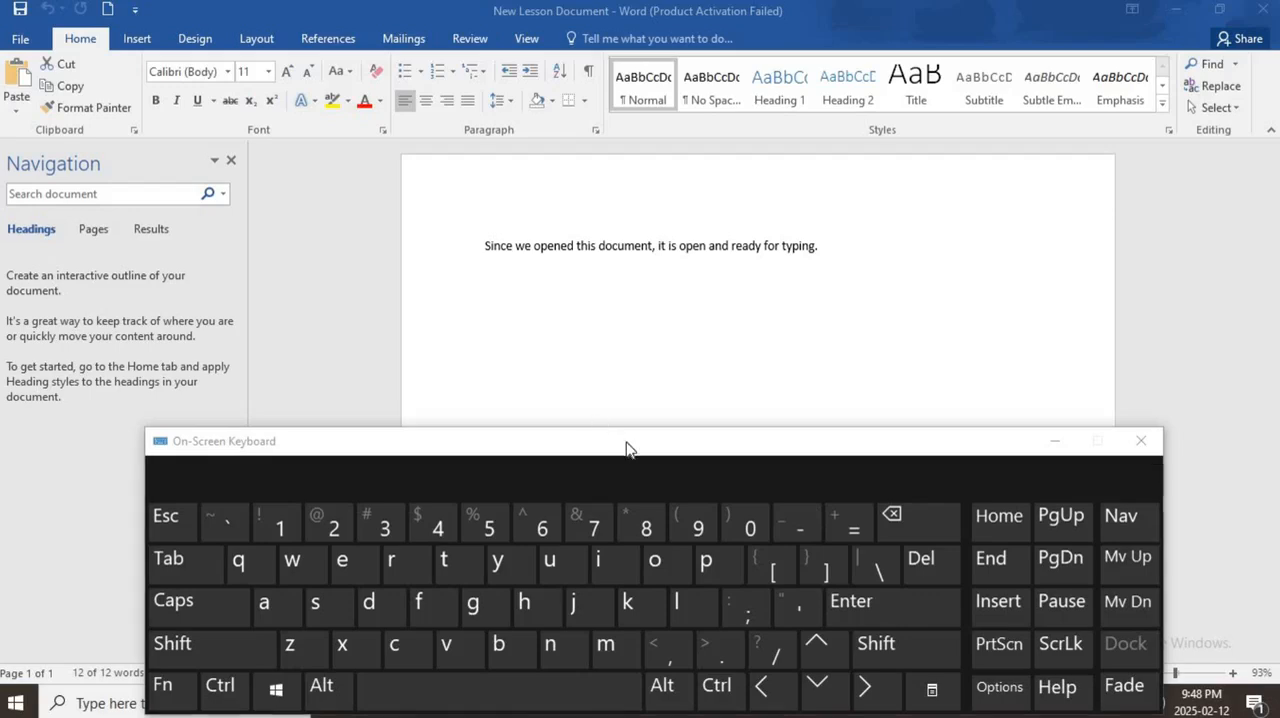
{"action": "left_click_drag", "start_coordinate": [626, 448], "coordinate": [640, 415]}
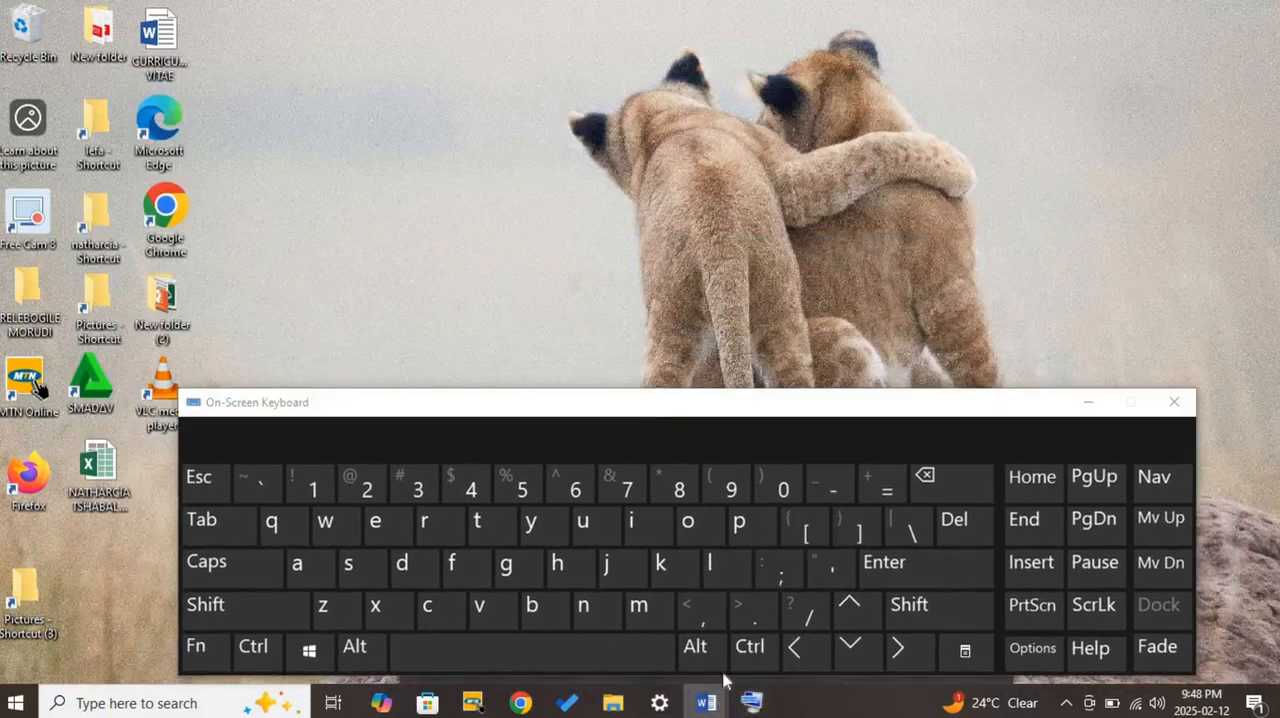
- Switch back to New Lesson Document and place the On-Screen Keyboard in front of it, beneath the sentence
{"action": "left_click", "coordinate": [1088, 402]}
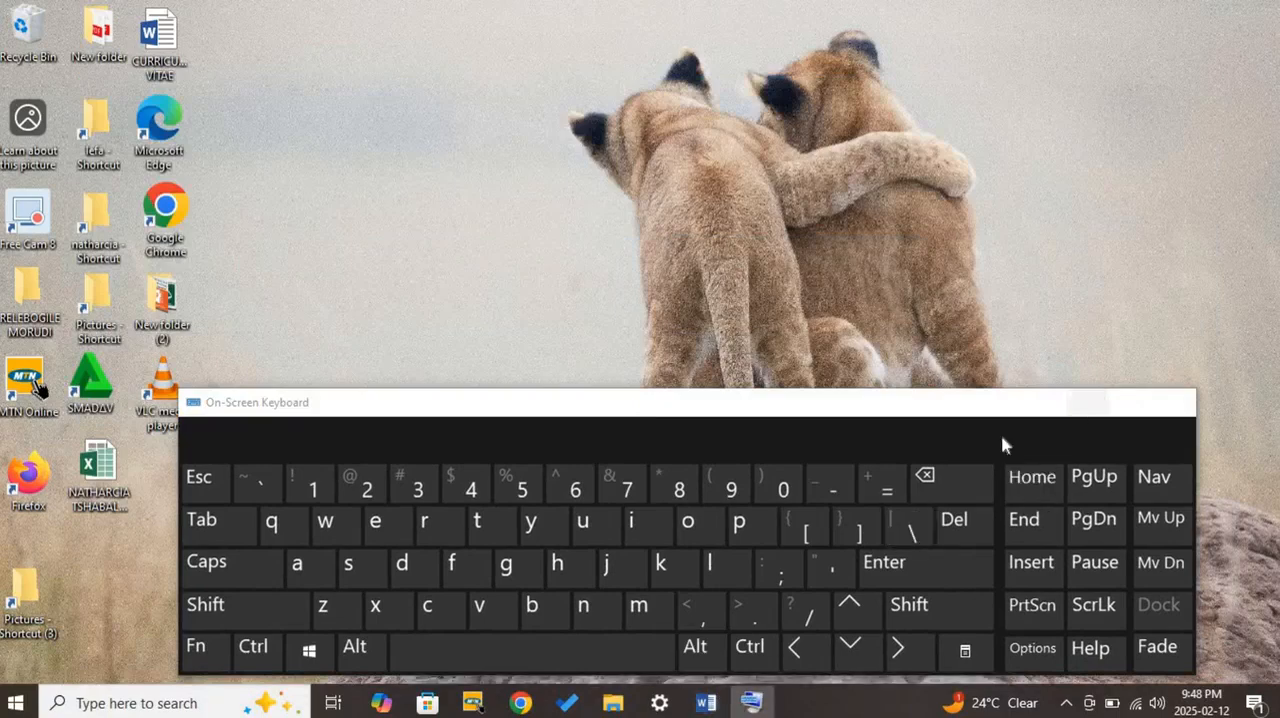
{"action": "mouse_move", "coordinate": [707, 703]}
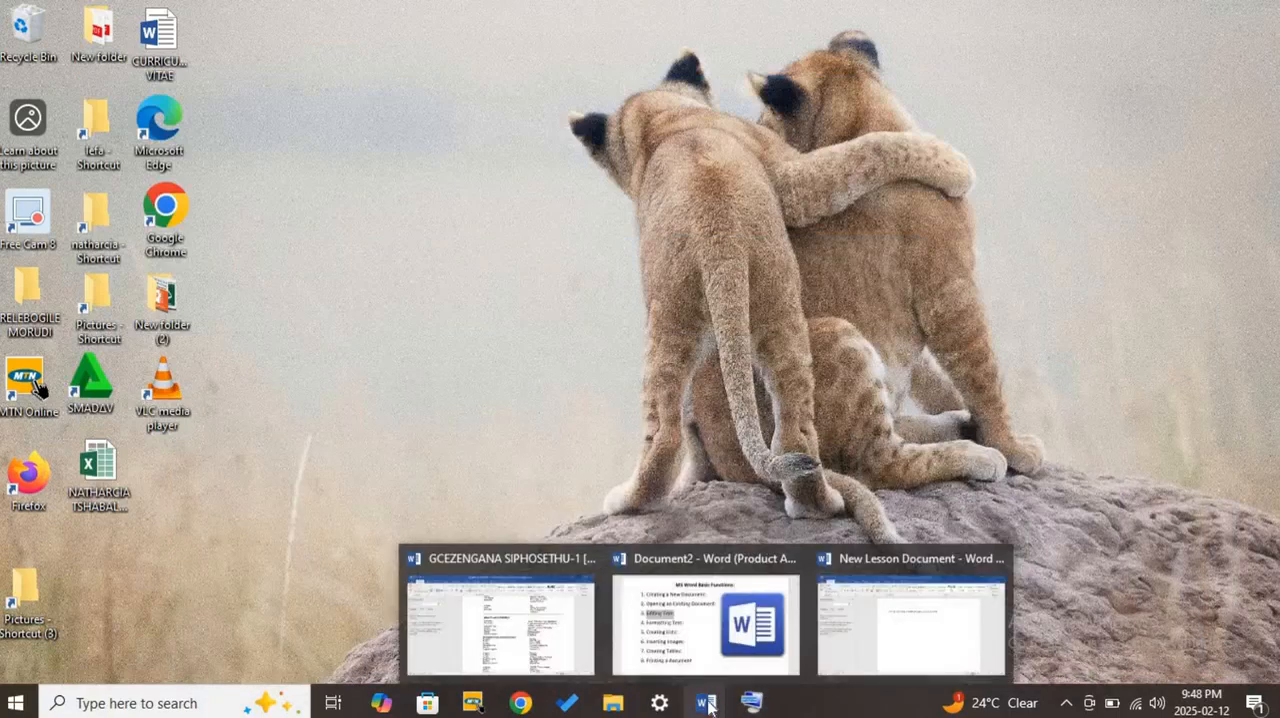
{"action": "left_click", "coordinate": [906, 616]}
{"action": "left_click", "coordinate": [752, 703]}
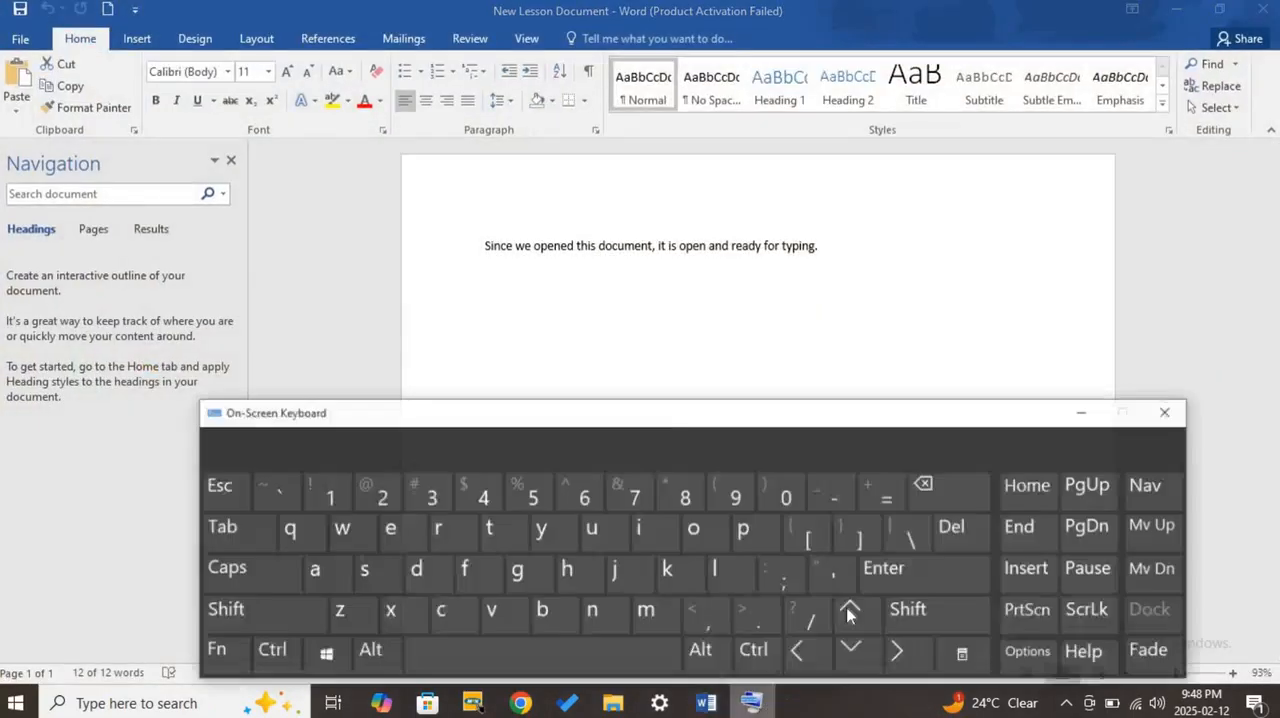
{"action": "mouse_move", "coordinate": [803, 412]}
{"action": "left_mouse_down"}
{"action": "mouse_move", "coordinate": [823, 383]}
{"action": "mouse_move", "coordinate": [817, 398]}
{"action": "left_mouse_up"}
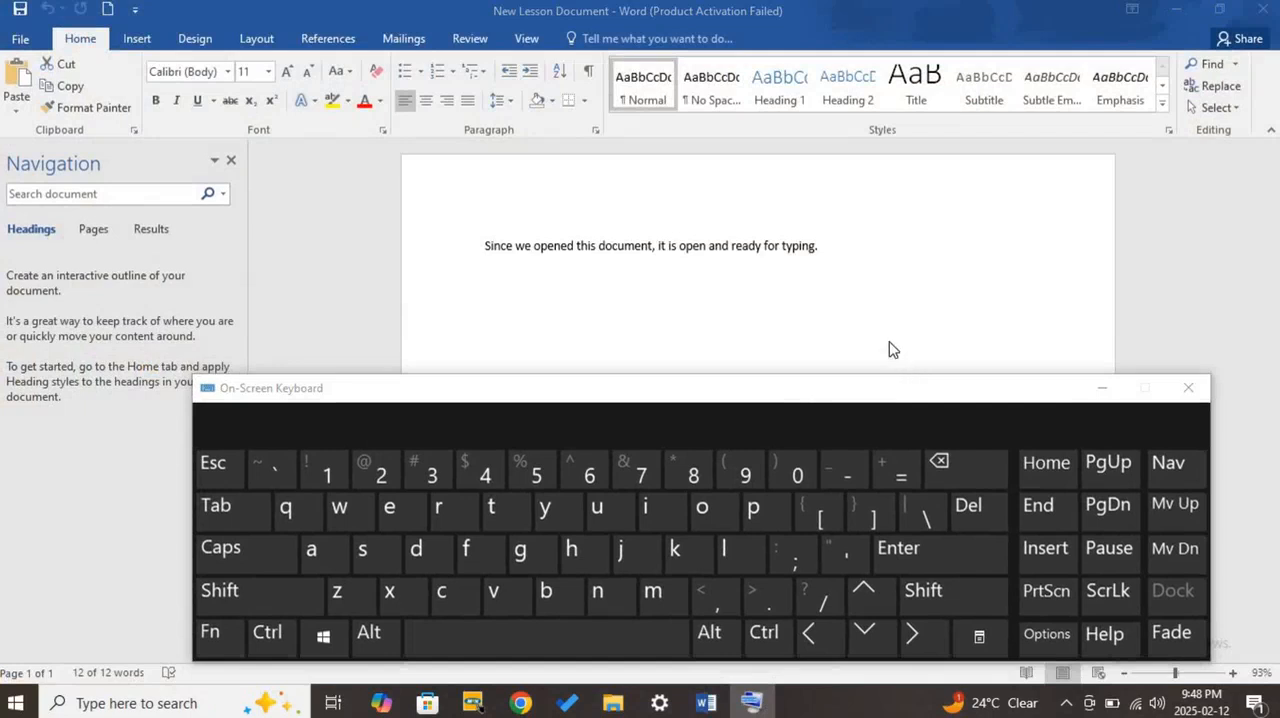
- Clear the sentence selection, select all of the document's text at once, and clear that selection
{"action": "left_click", "coordinate": [831, 273]}
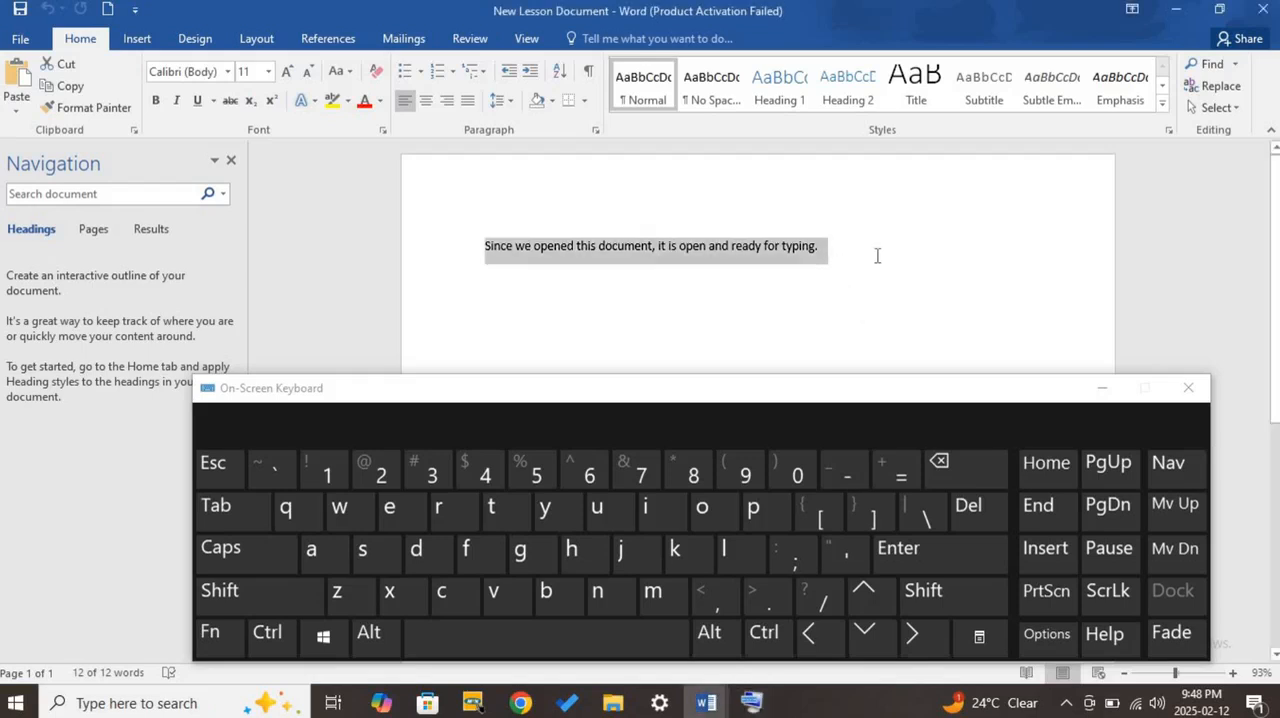
{"action": "left_click", "coordinate": [877, 256]}
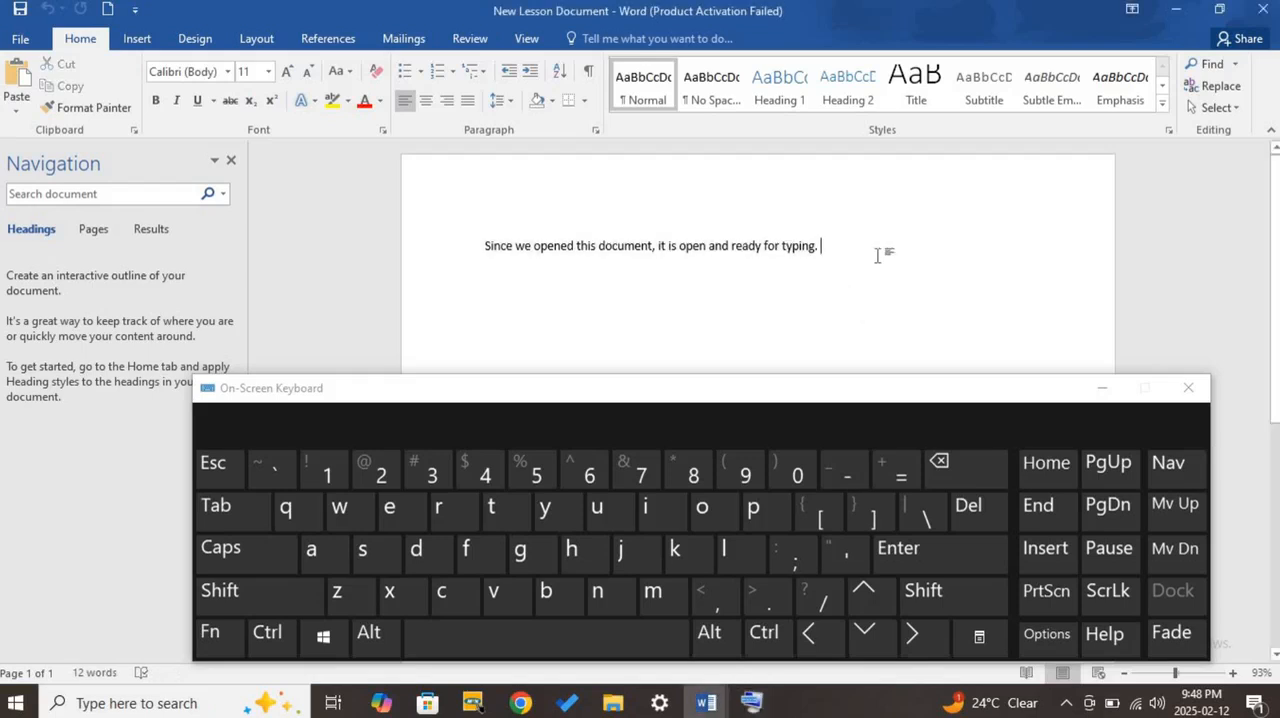
{"action": "key", "text": "ctrl+a"}
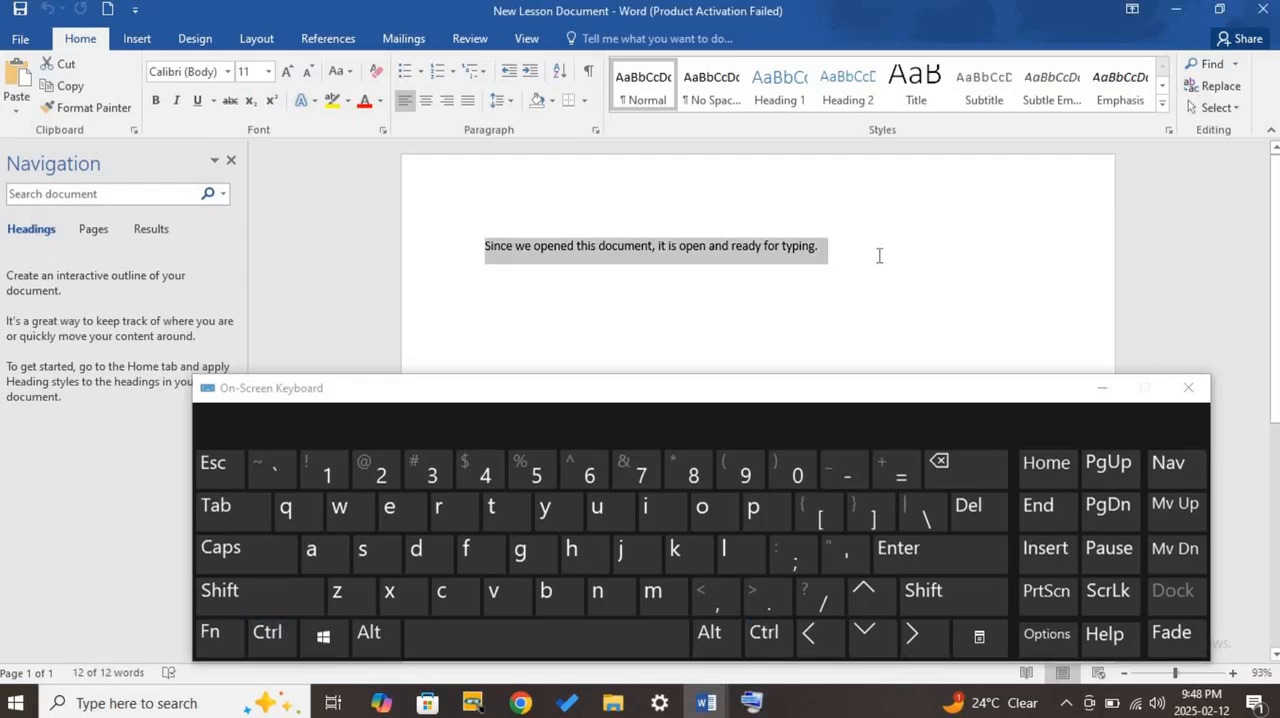
{"action": "key", "text": "ctrl"}
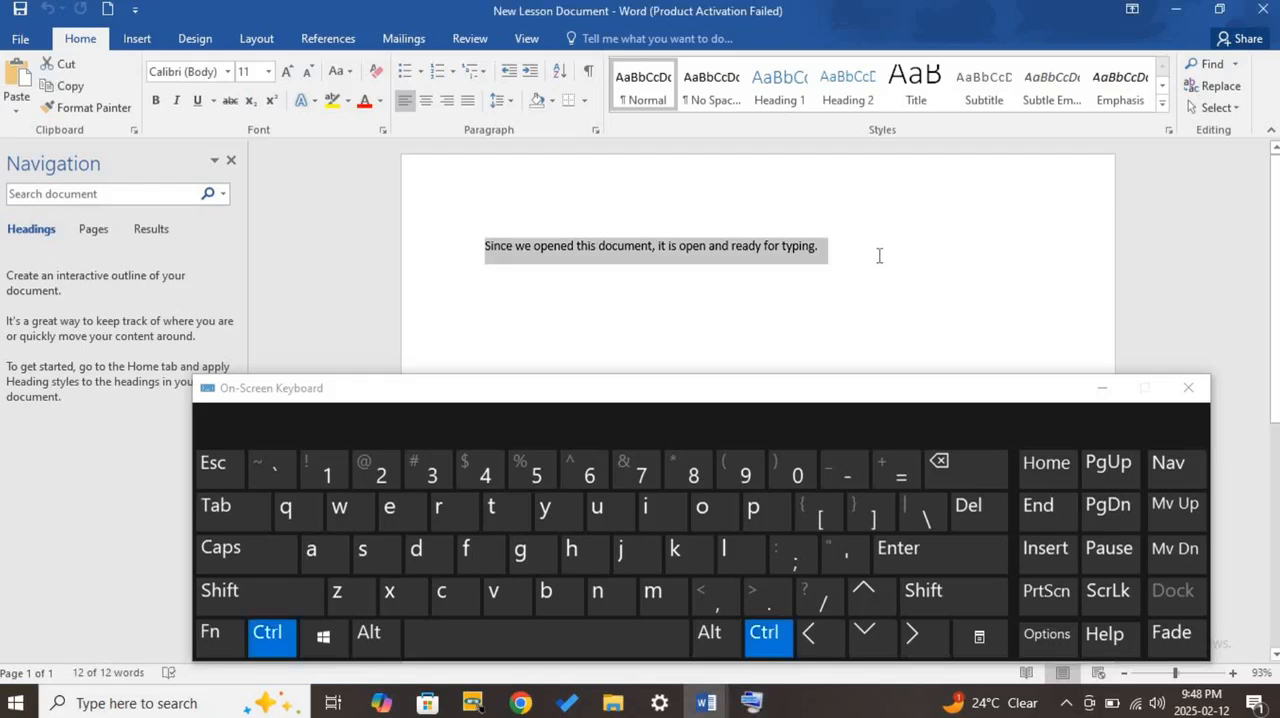
{"action": "left_click", "coordinate": [877, 256]}
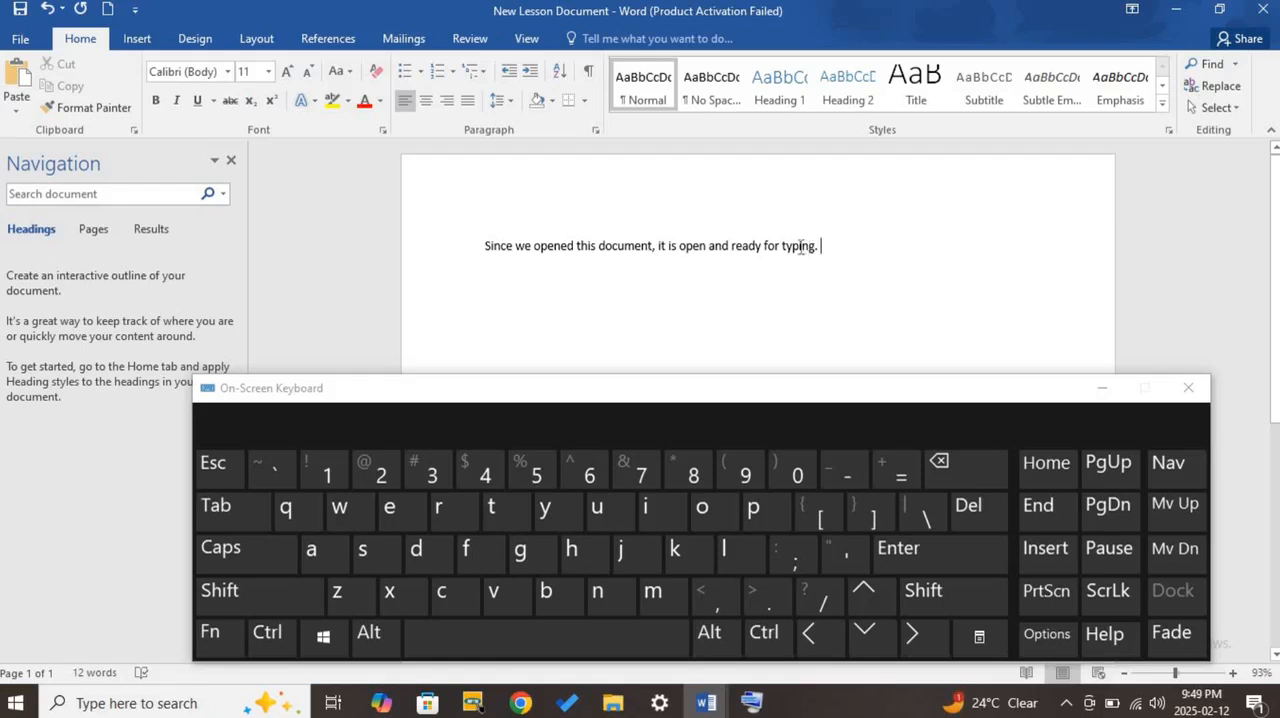
- Select the word "typing", delete it, undo the deletion, and delete the word again using the On-Screen Keyboard
{"action": "double_click", "coordinate": [800, 246]}
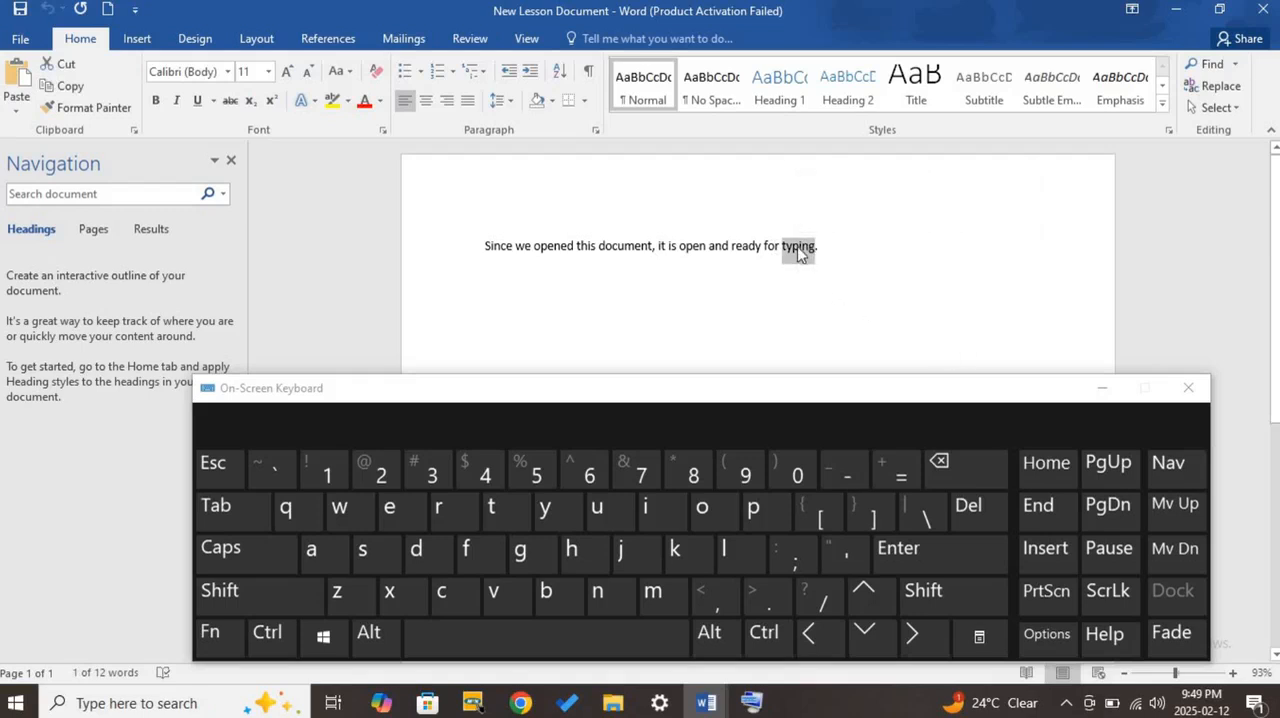
{"action": "left_click", "coordinate": [976, 507]}
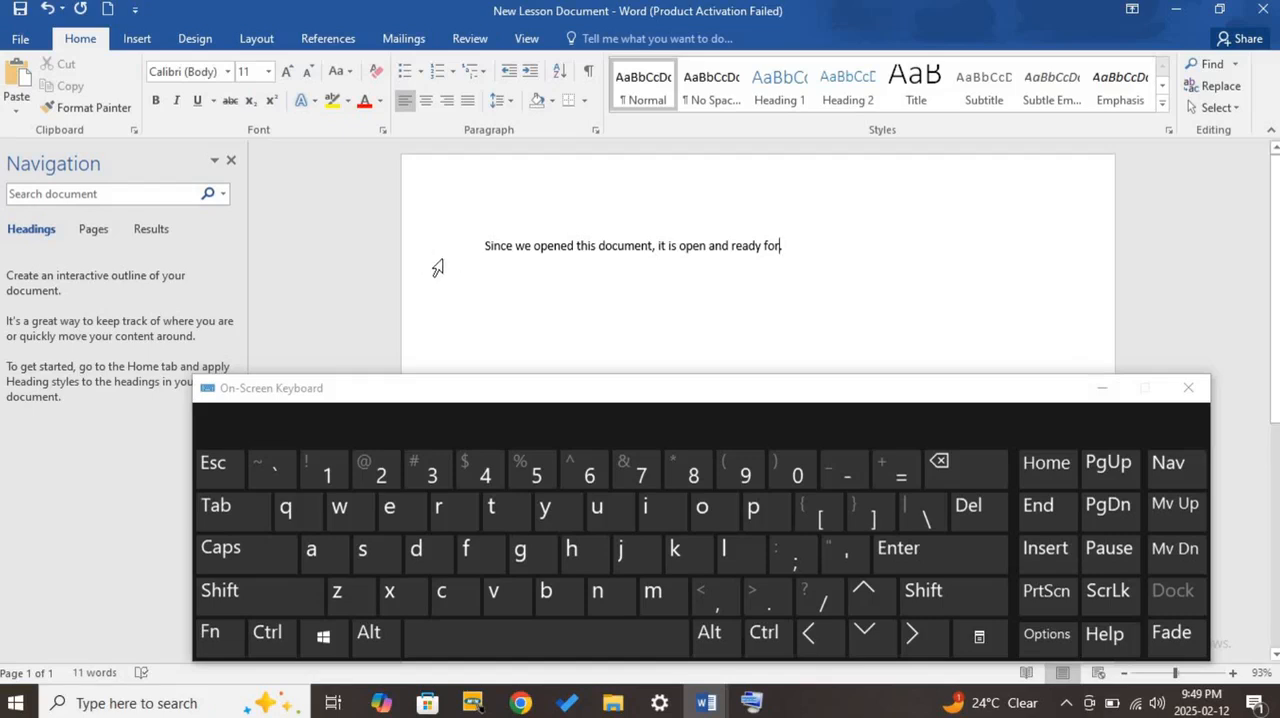
{"action": "left_click", "coordinate": [47, 8]}
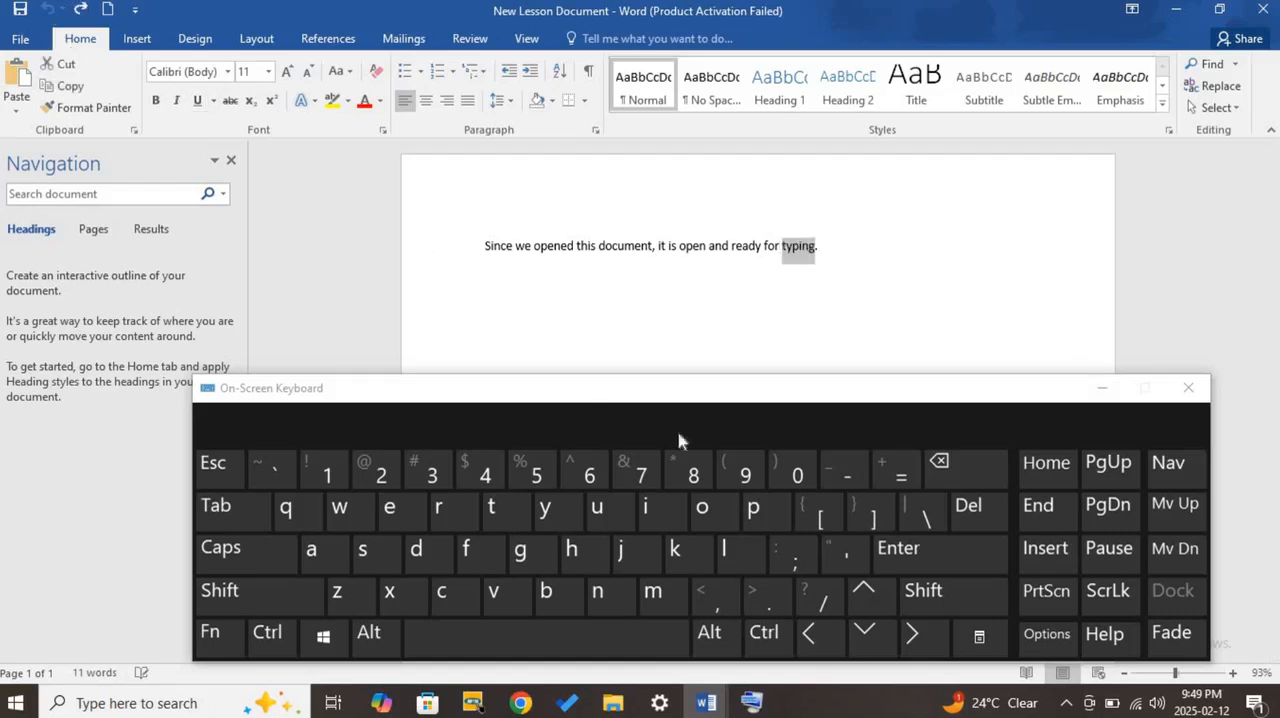
{"action": "left_click", "coordinate": [951, 476]}
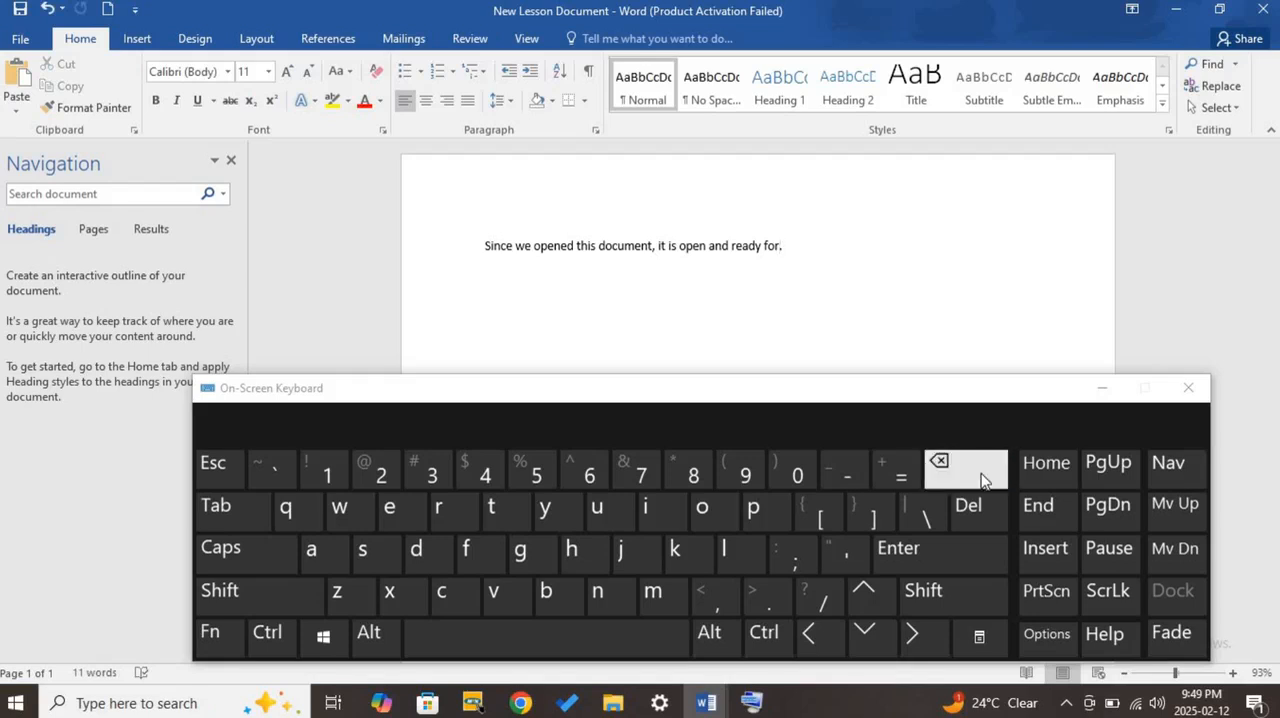
- Practise deleting the remaining sentence, undo each deletion, and clear the selection
{"action": "left_click", "coordinate": [981, 479]}
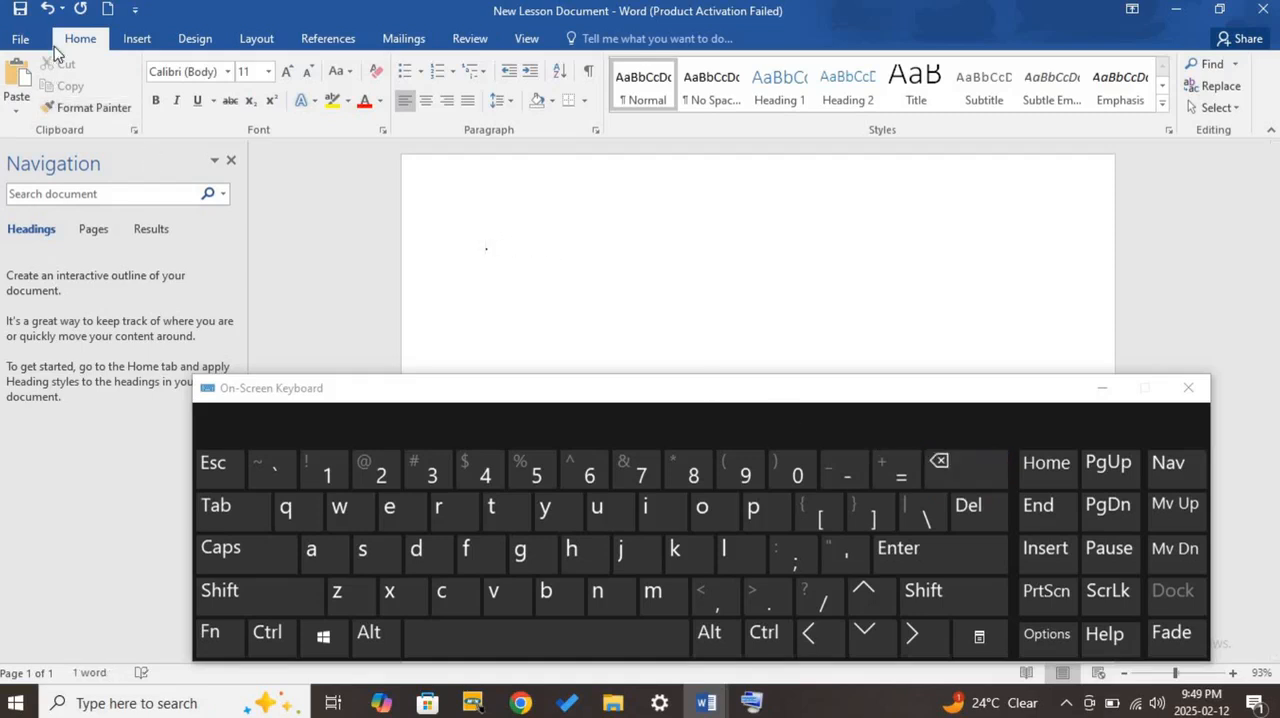
{"action": "left_click", "coordinate": [47, 9]}
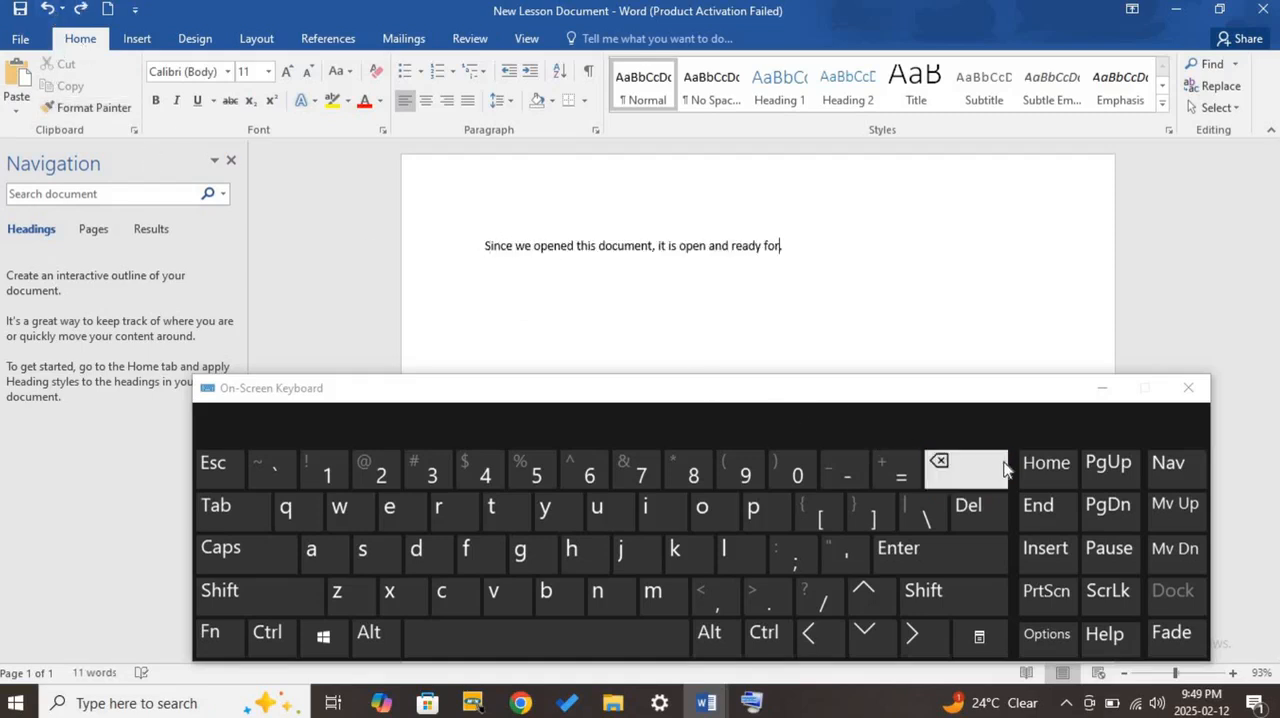
{"action": "left_click_drag", "start_coordinate": [792, 245], "coordinate": [484, 245]}
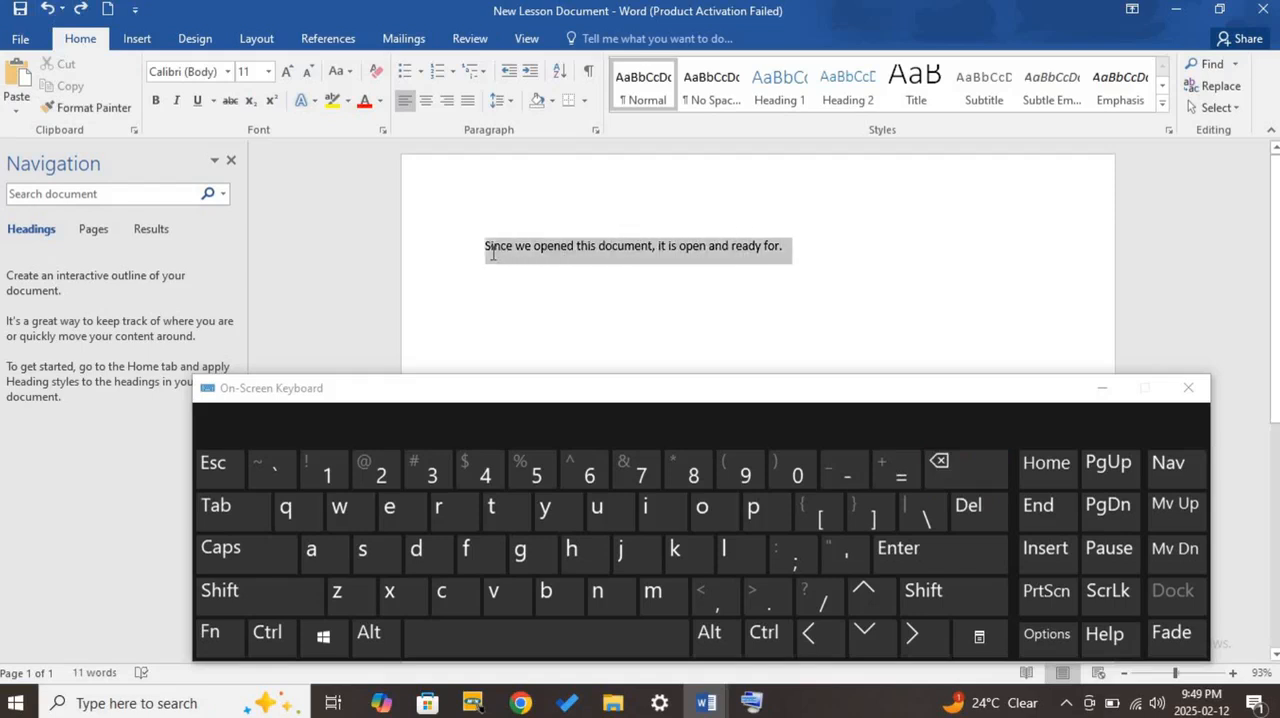
{"action": "left_click", "coordinate": [968, 506]}
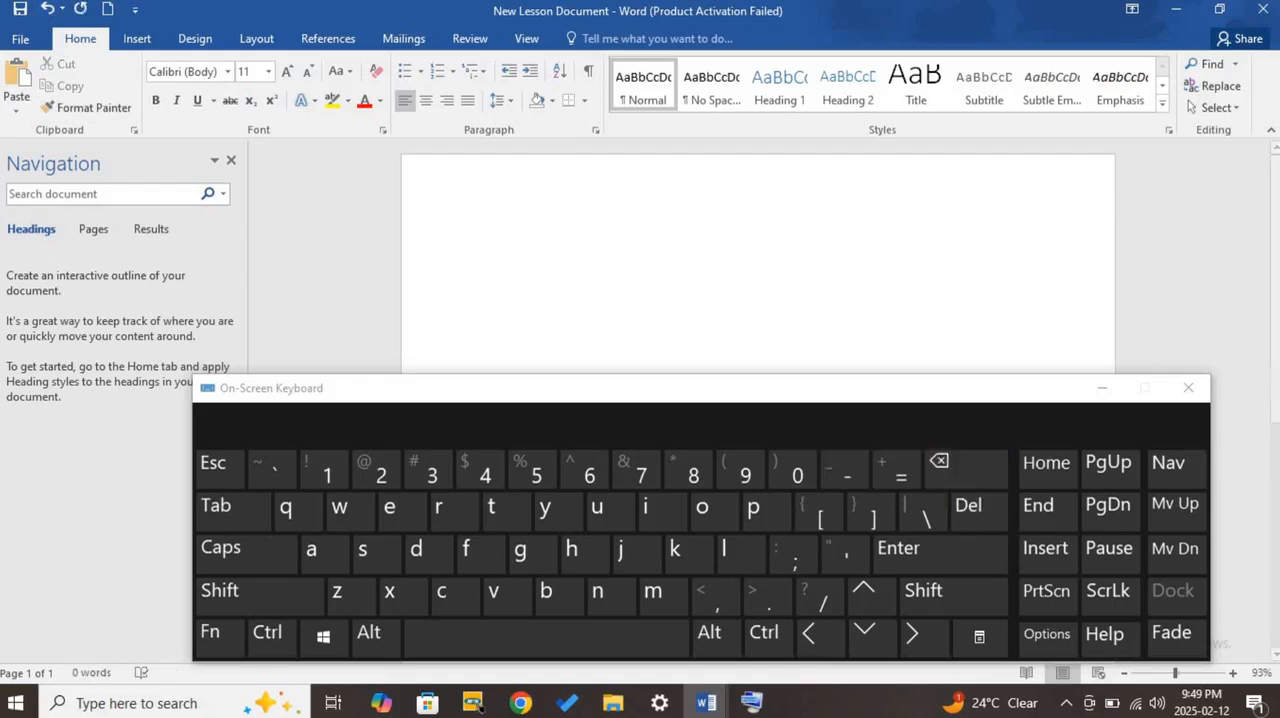
{"action": "left_click", "coordinate": [47, 8]}
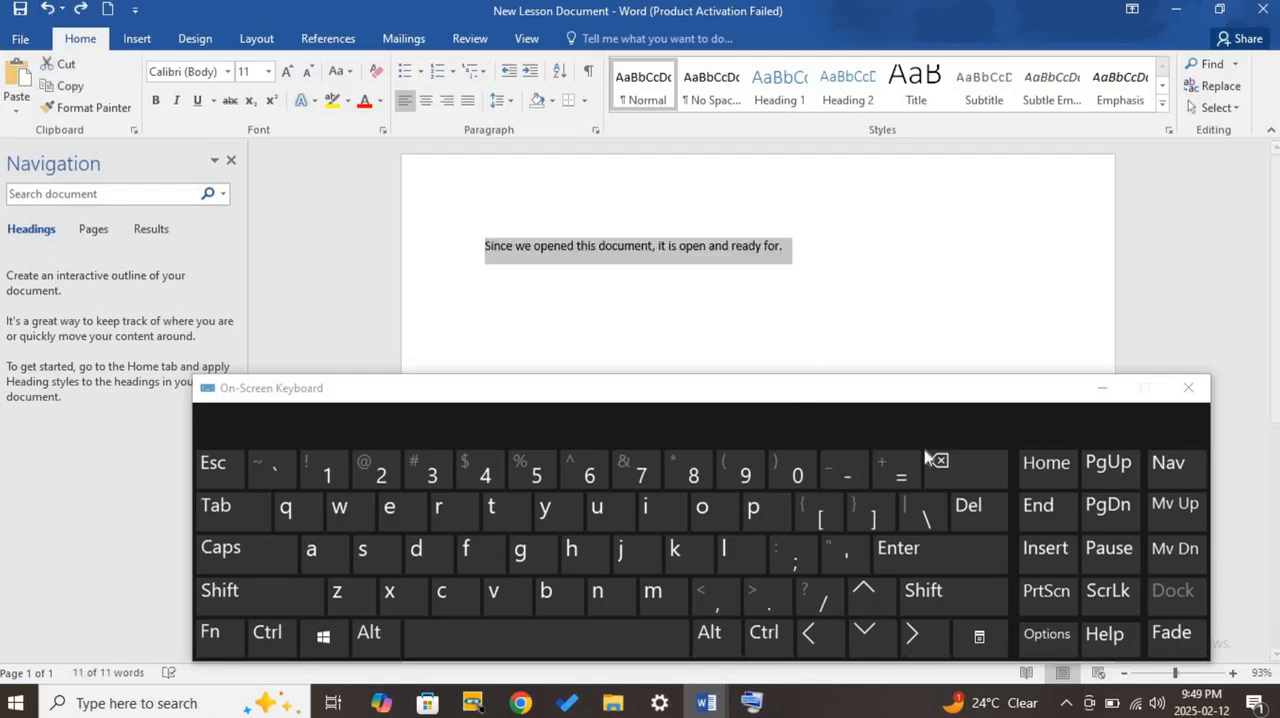
{"action": "left_click", "coordinate": [995, 482]}
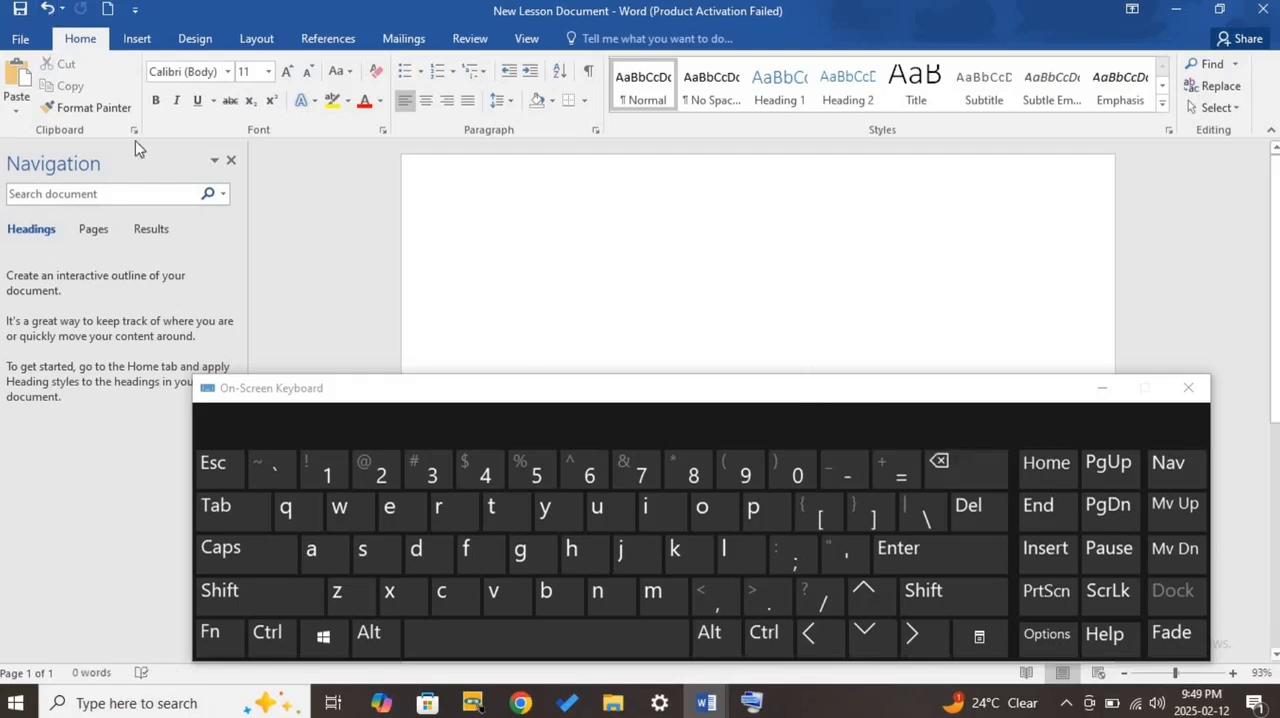
{"action": "left_click", "coordinate": [47, 8]}
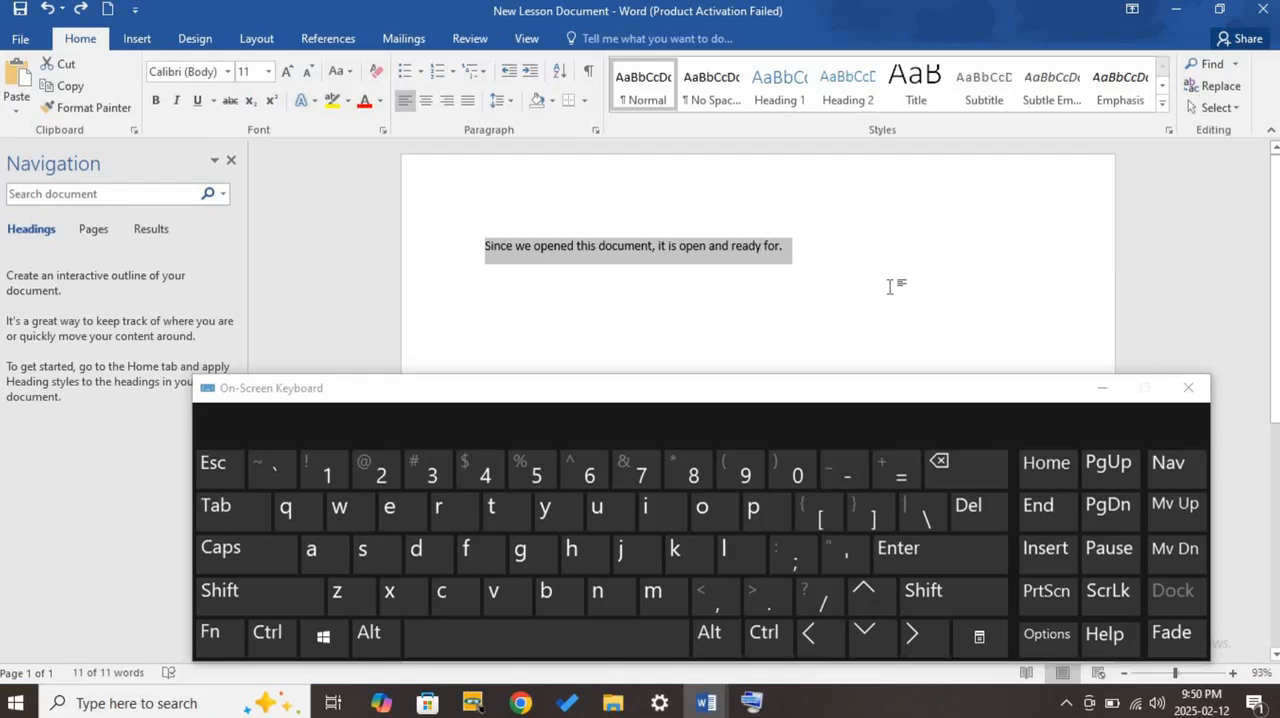
{"action": "left_click", "coordinate": [741, 258]}
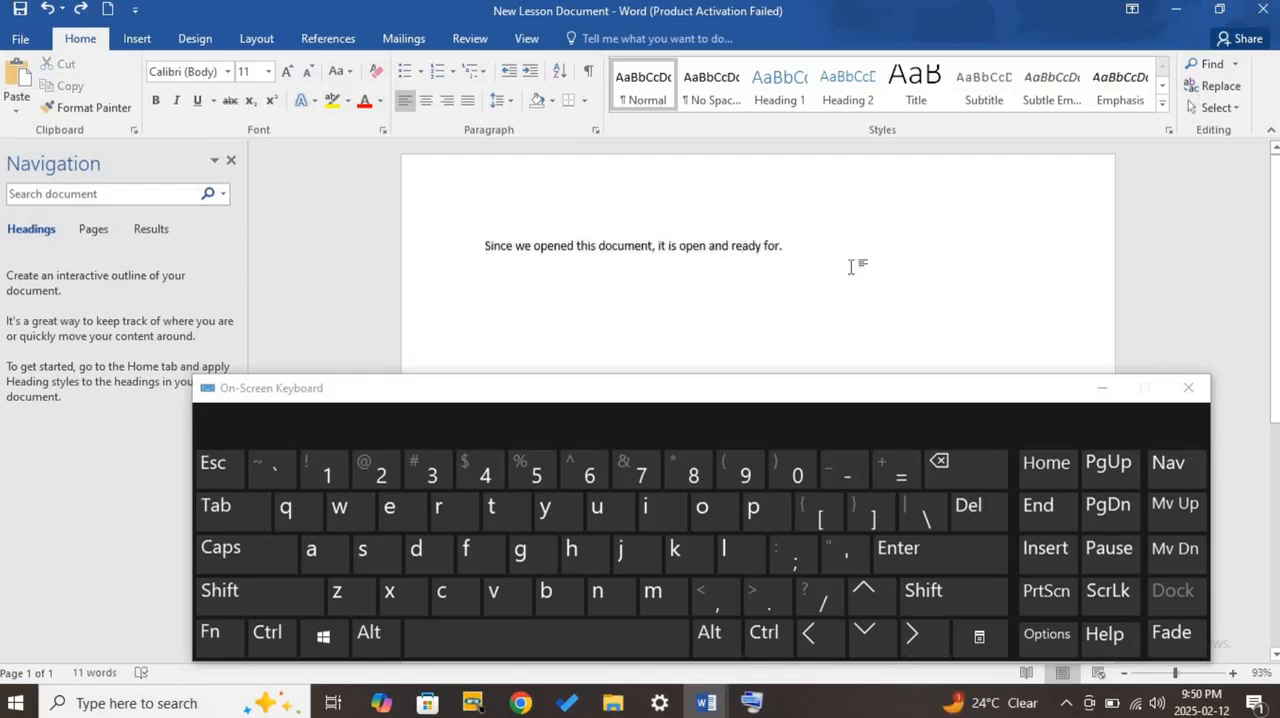
- Place the cursor right after "opened", erase the word backwards letter by letter, and undo the erasure
{"action": "left_click", "coordinate": [574, 247]}
{"action": "left_click", "coordinate": [964, 479]}
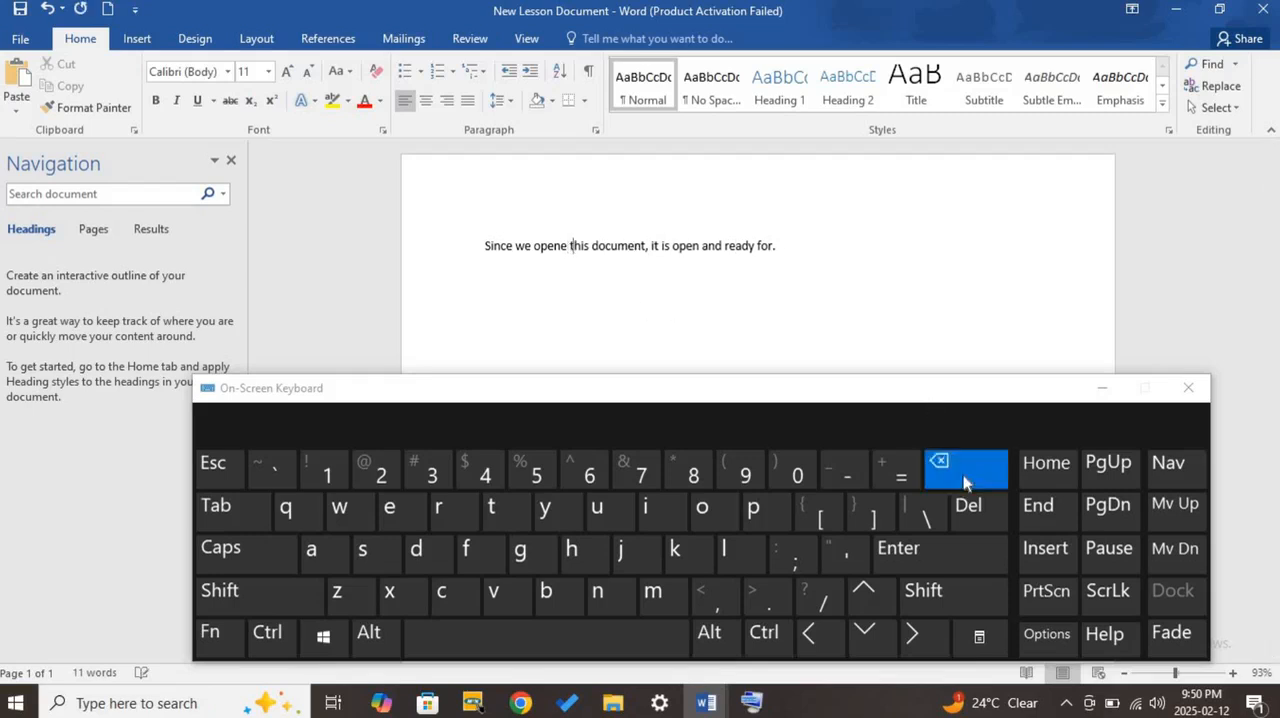
{"action": "left_click", "coordinate": [964, 479]}
{"action": "left_click", "coordinate": [964, 479]}
{"action": "double_click", "coordinate": [964, 479]}
{"action": "left_click", "coordinate": [964, 479]}
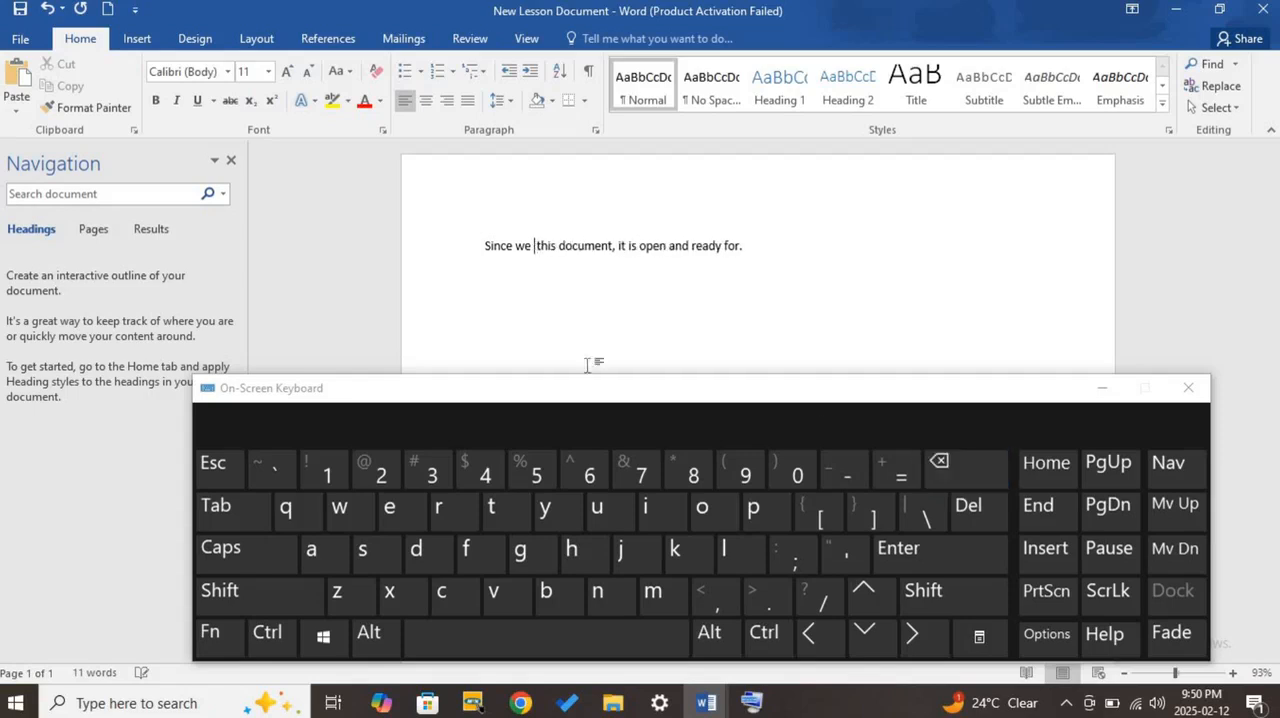
{"action": "left_click", "coordinate": [47, 9]}
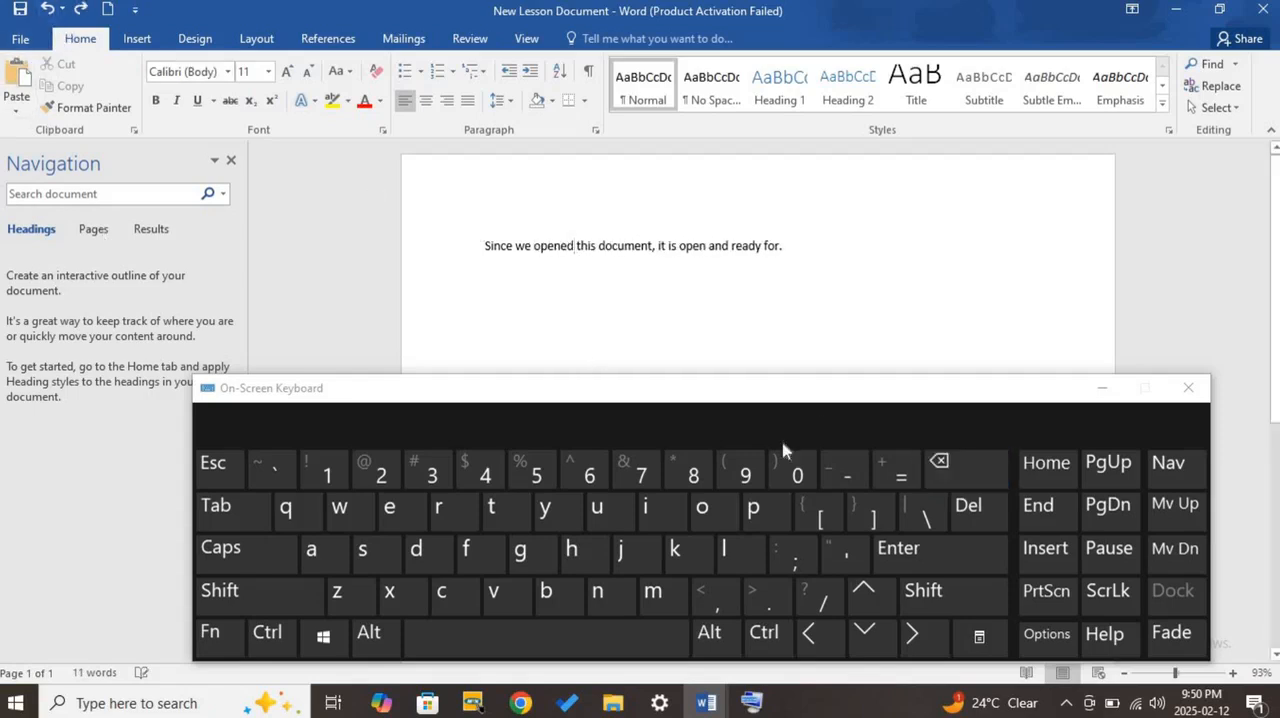
- Delete three characters forward from the cursor after "opened", and undo those deletions one by one
{"action": "left_click", "coordinate": [972, 520]}
{"action": "left_click", "coordinate": [972, 520]}
{"action": "left_click", "coordinate": [972, 520]}
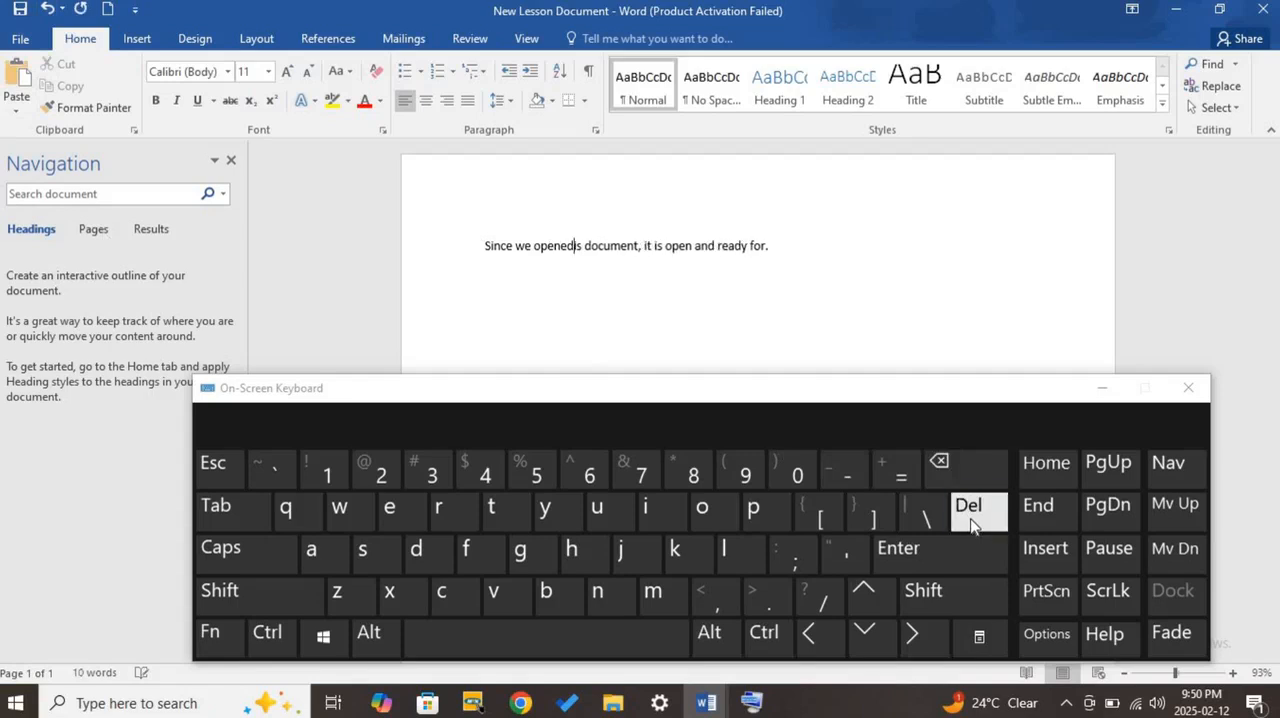
{"action": "left_click", "coordinate": [47, 9]}
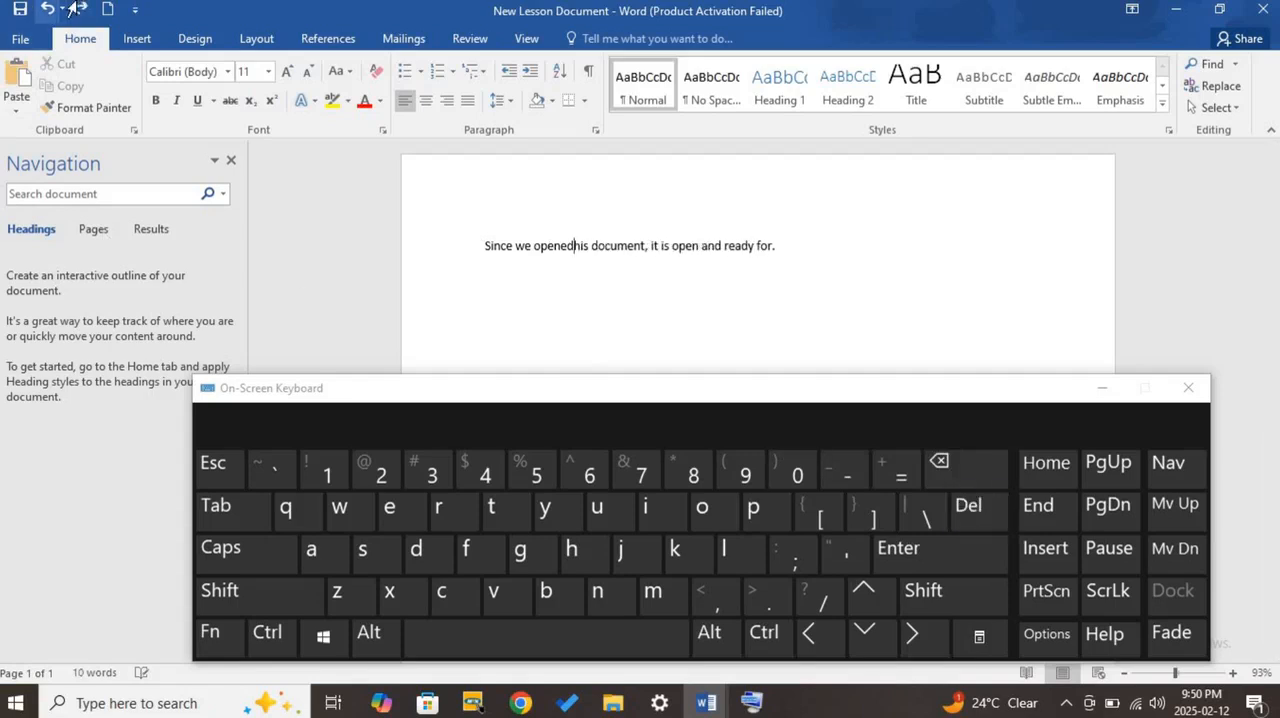
{"action": "left_click", "coordinate": [47, 9]}
{"action": "left_click", "coordinate": [47, 9]}
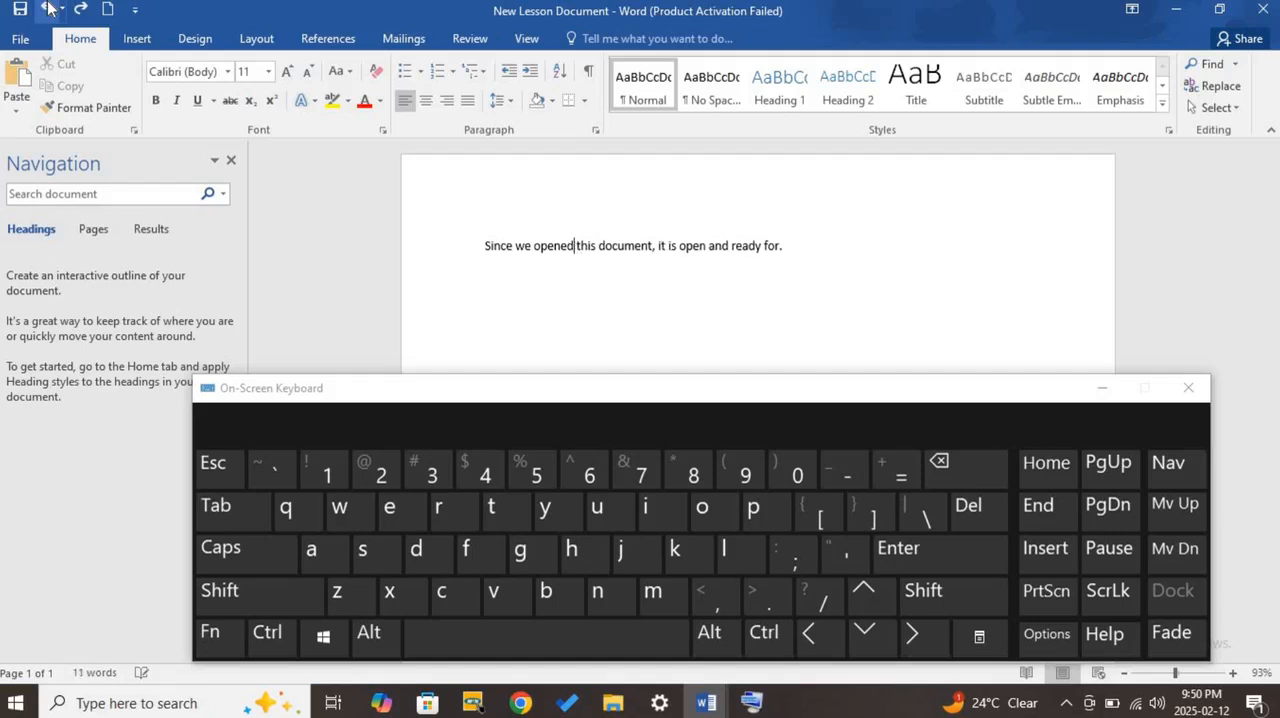
- Select the word "opened", set the cursor right after it, erase the word backwards, and undo the erasure
{"action": "double_click", "coordinate": [556, 250]}
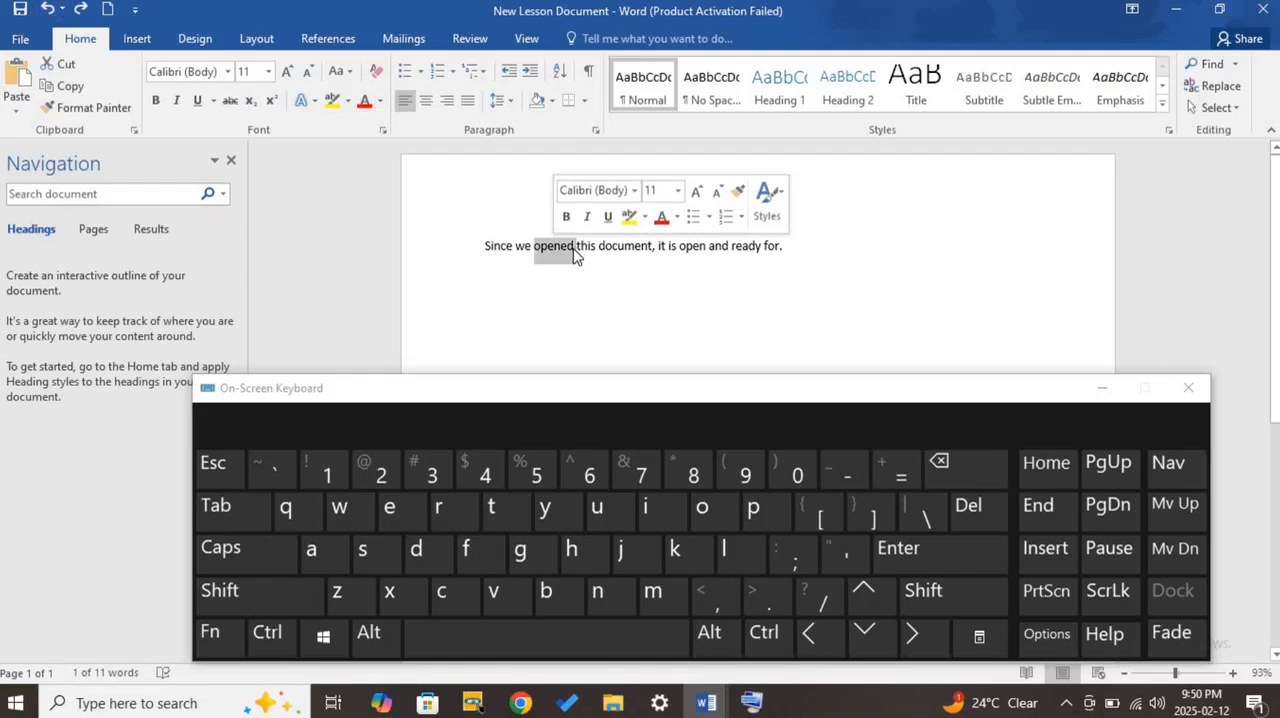
{"action": "left_click", "coordinate": [573, 250]}
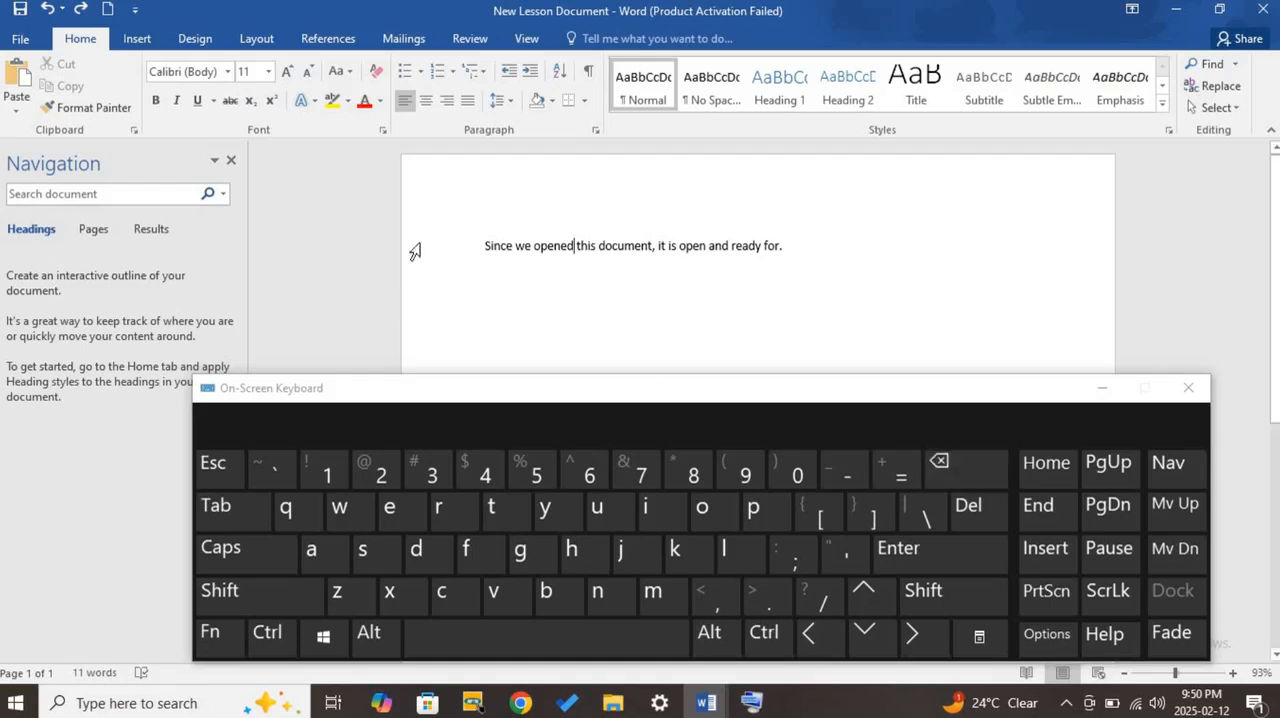
{"action": "double_click", "coordinate": [562, 246]}
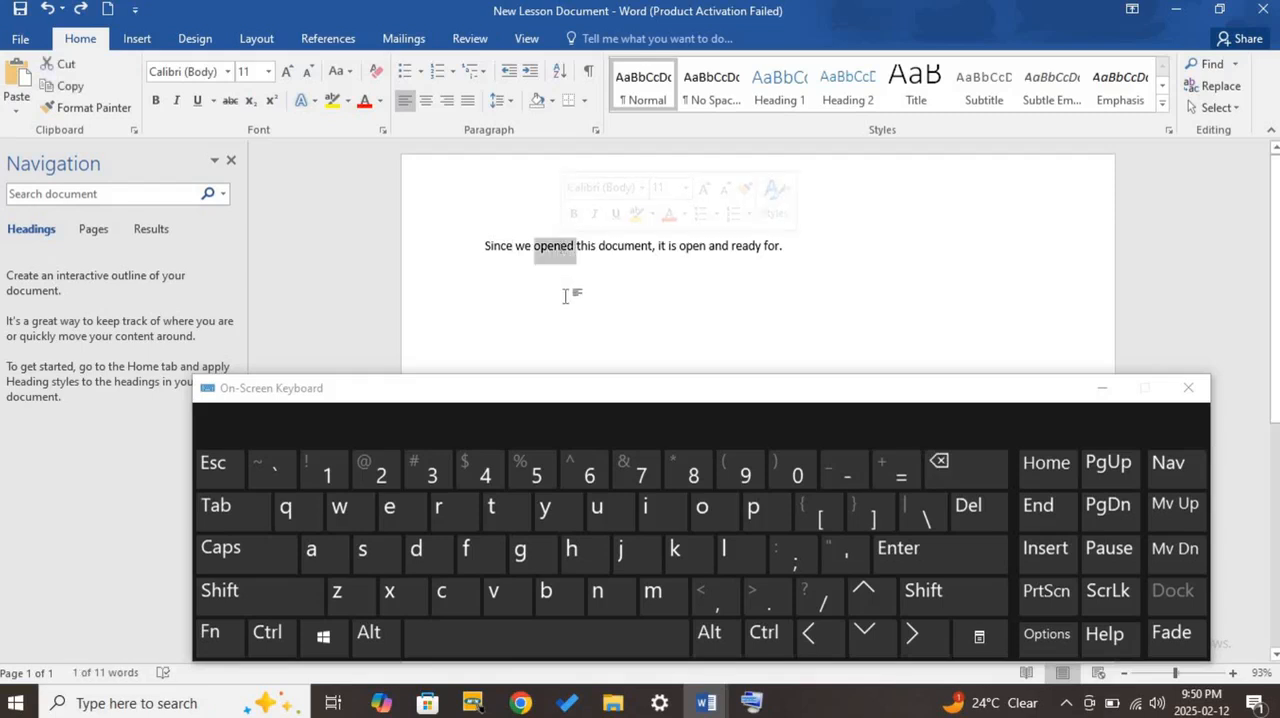
{"action": "left_click", "coordinate": [575, 250]}
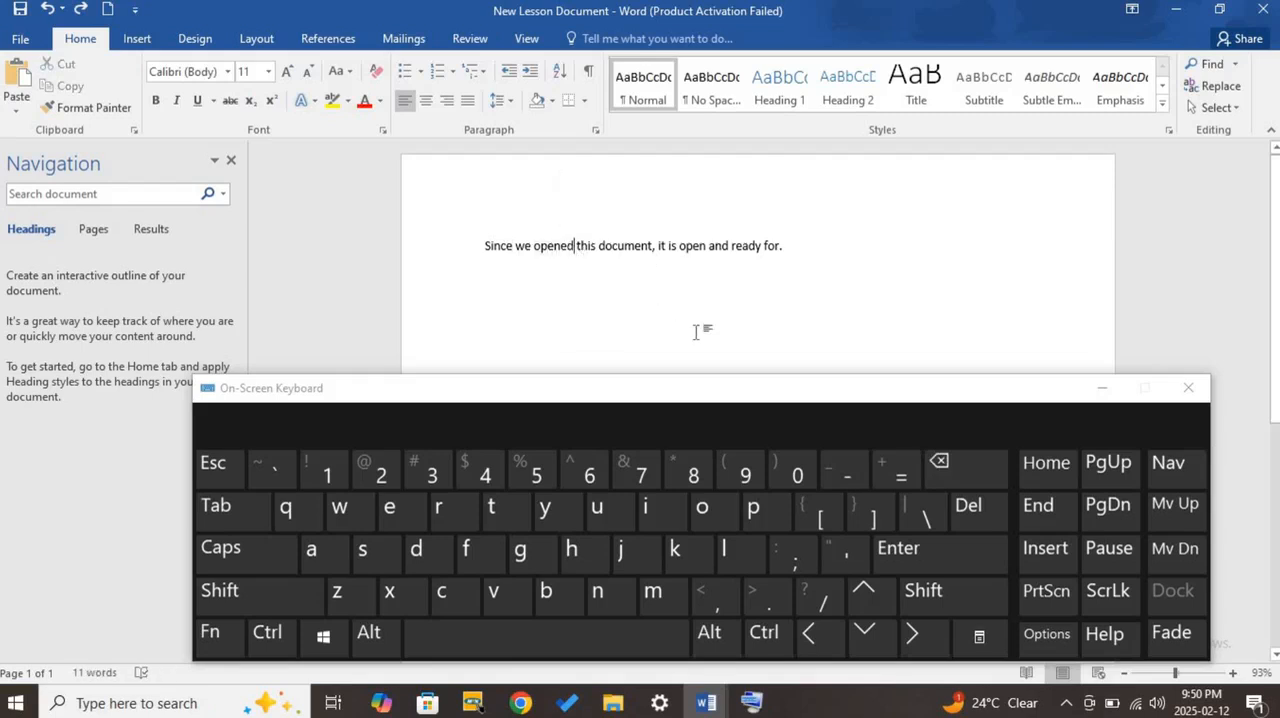
{"action": "left_click", "coordinate": [972, 471]}
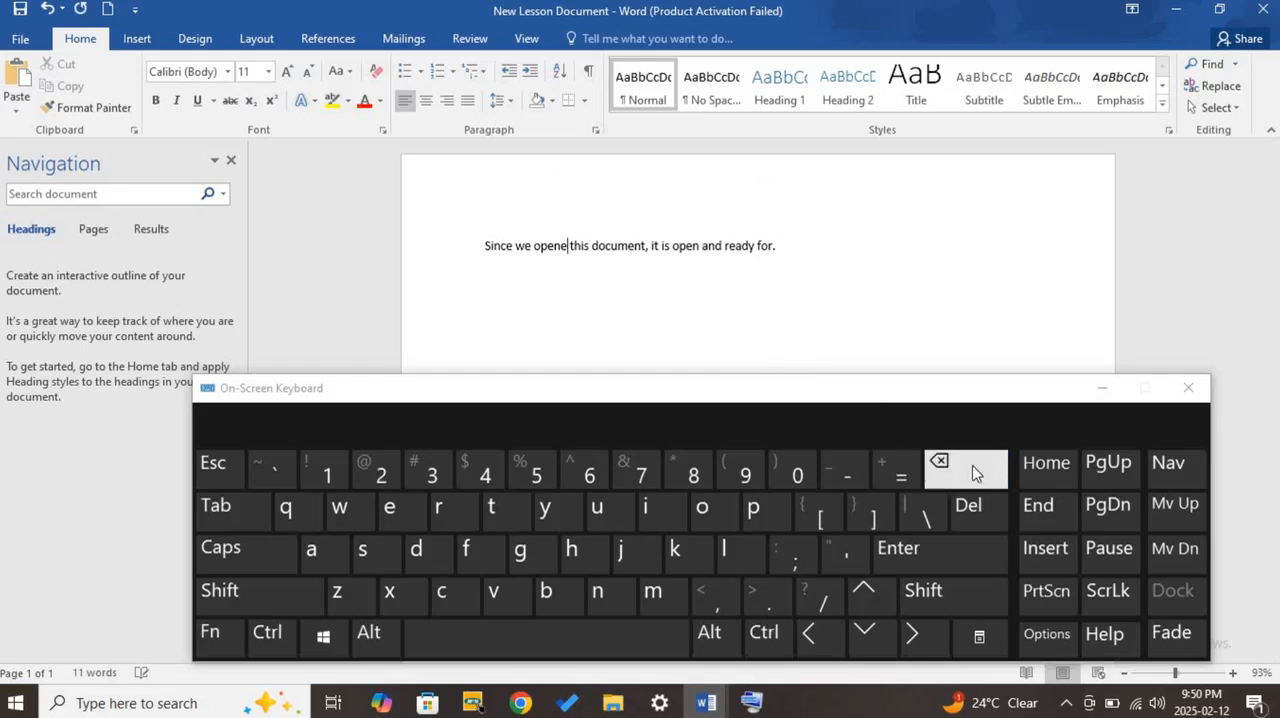
{"action": "left_click", "coordinate": [970, 471]}
{"action": "left_click", "coordinate": [967, 471]}
{"action": "left_click", "coordinate": [967, 471]}
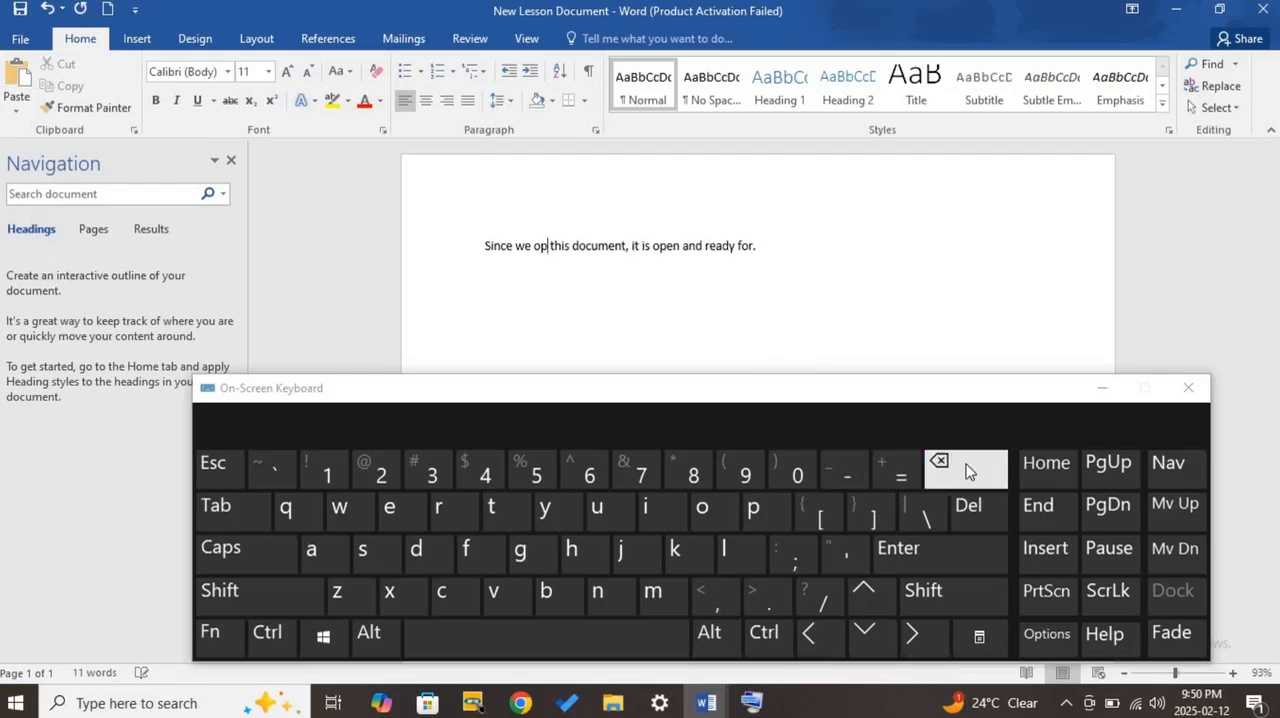
{"action": "left_click", "coordinate": [967, 471]}
{"action": "left_click", "coordinate": [967, 471]}
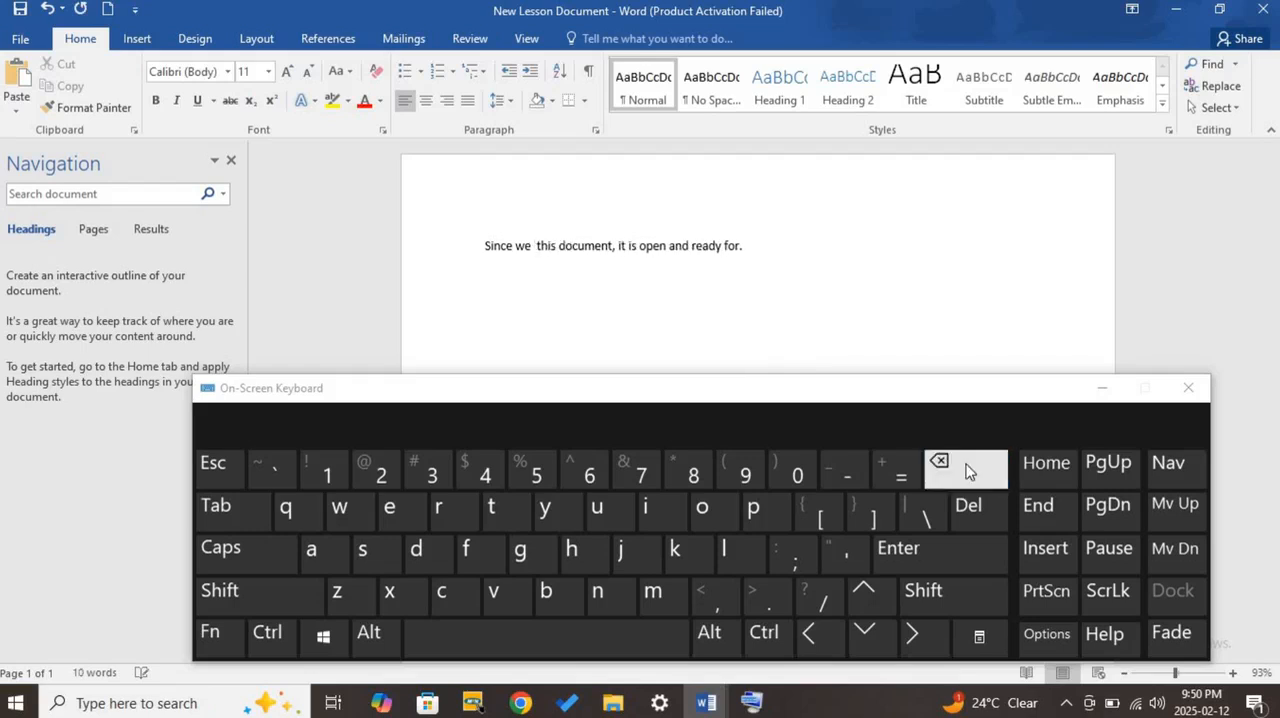
{"action": "left_click", "coordinate": [48, 9]}
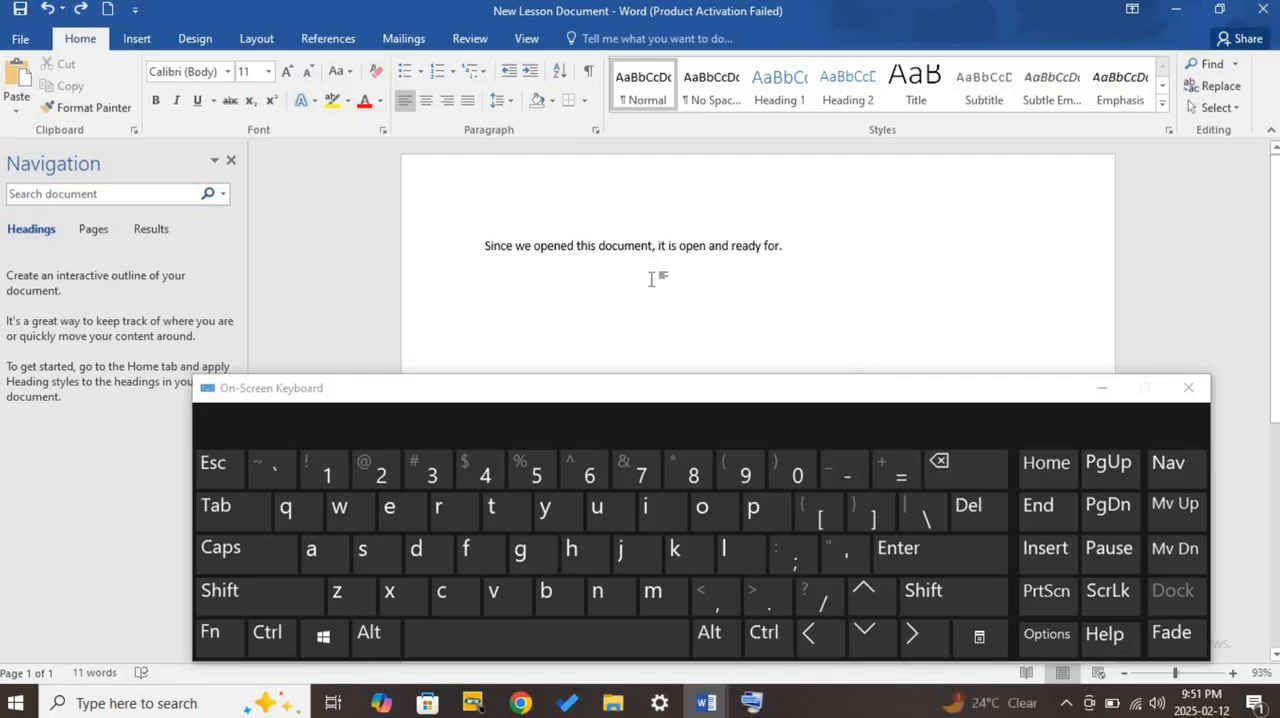
- Delete " this document" character by character forward from the cursor after "opened"
{"action": "left_click", "coordinate": [975, 510]}
{"action": "left_click", "coordinate": [975, 510]}
{"action": "left_click", "coordinate": [975, 510]}
{"action": "left_click", "coordinate": [990, 527]}
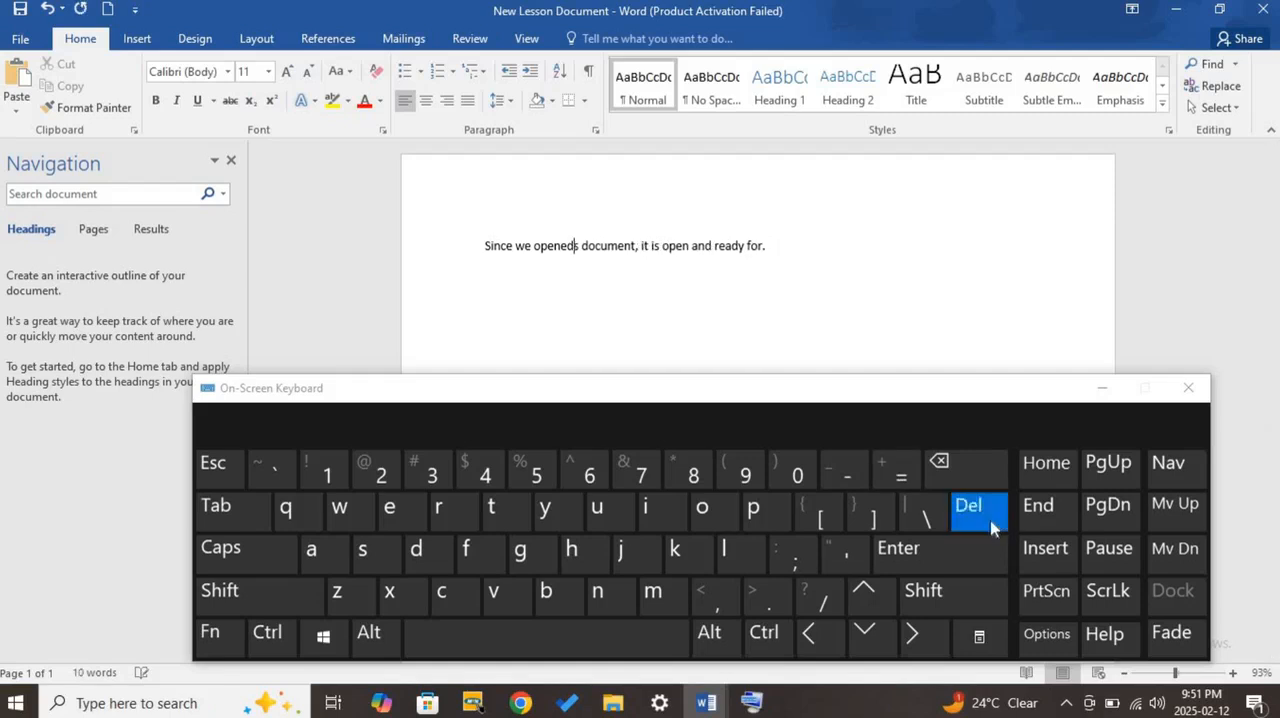
{"action": "left_click", "coordinate": [990, 527]}
{"action": "left_click", "coordinate": [990, 527]}
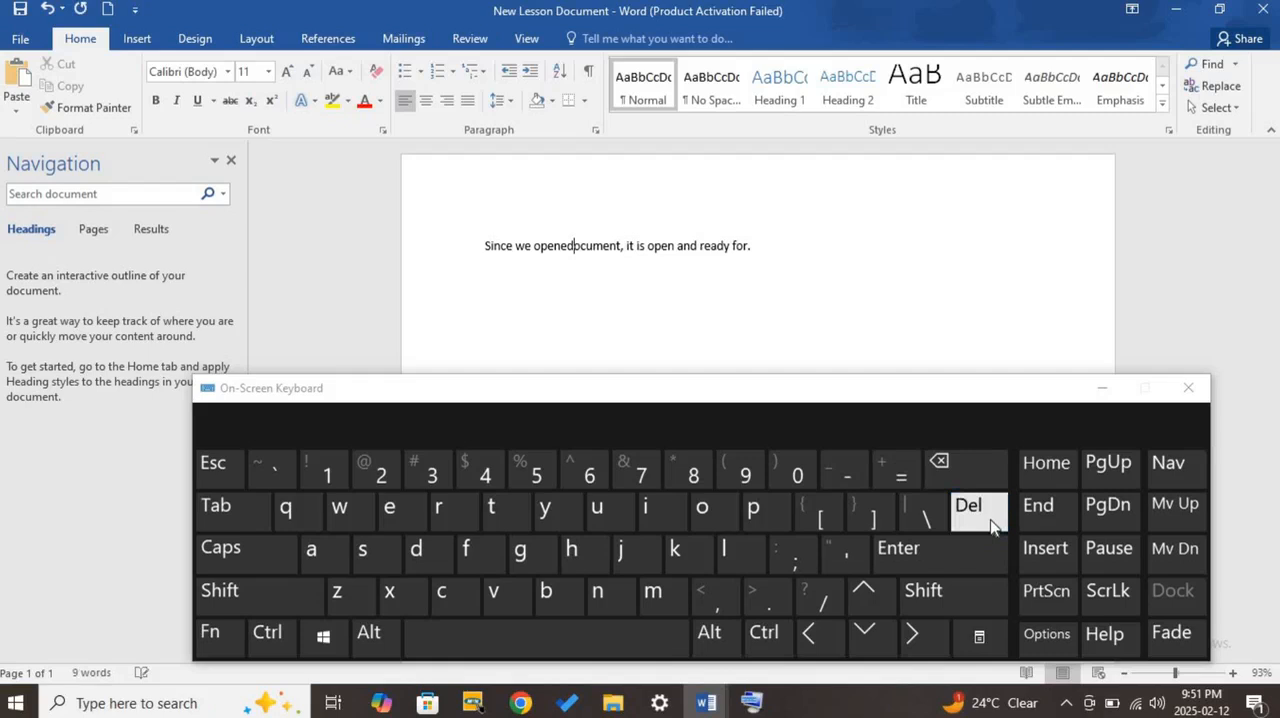
{"action": "left_click", "coordinate": [990, 527]}
{"action": "left_click", "coordinate": [990, 527]}
{"action": "left_click", "coordinate": [990, 527]}
{"action": "left_click", "coordinate": [990, 527]}
{"action": "left_click", "coordinate": [990, 527]}
{"action": "left_click", "coordinate": [990, 527]}
{"action": "left_click", "coordinate": [990, 527]}
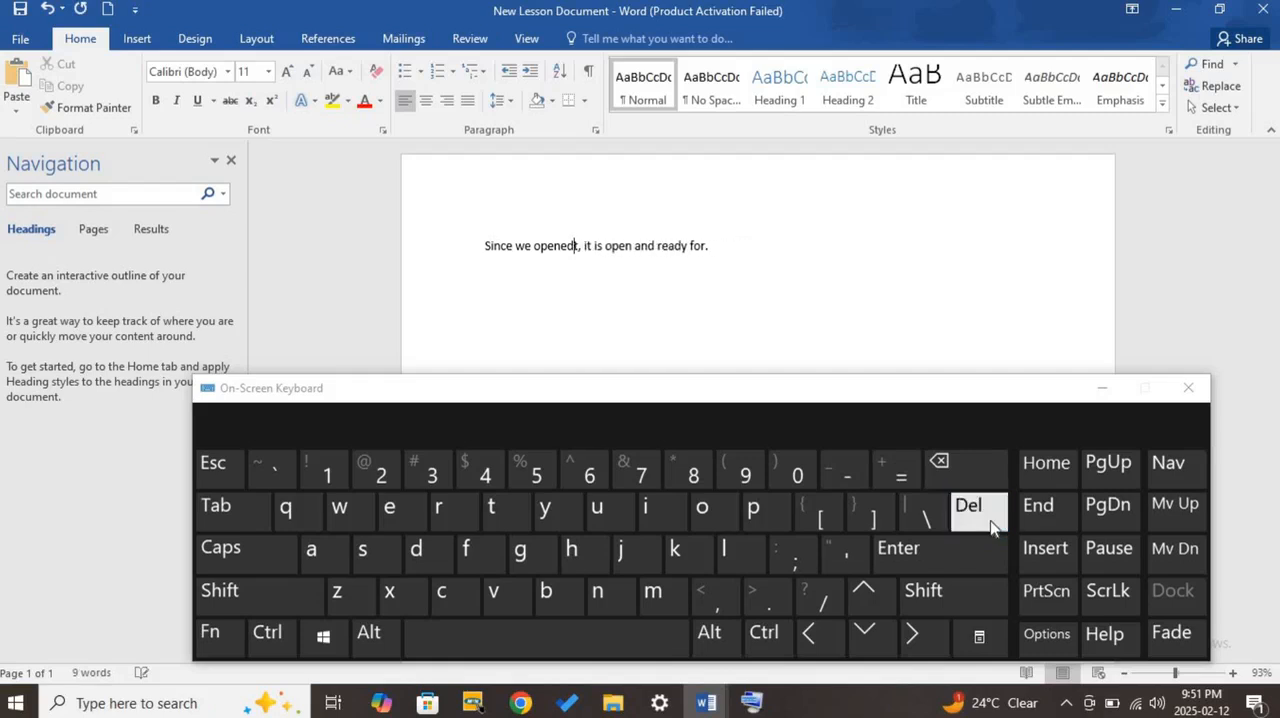
{"action": "left_click", "coordinate": [990, 527]}
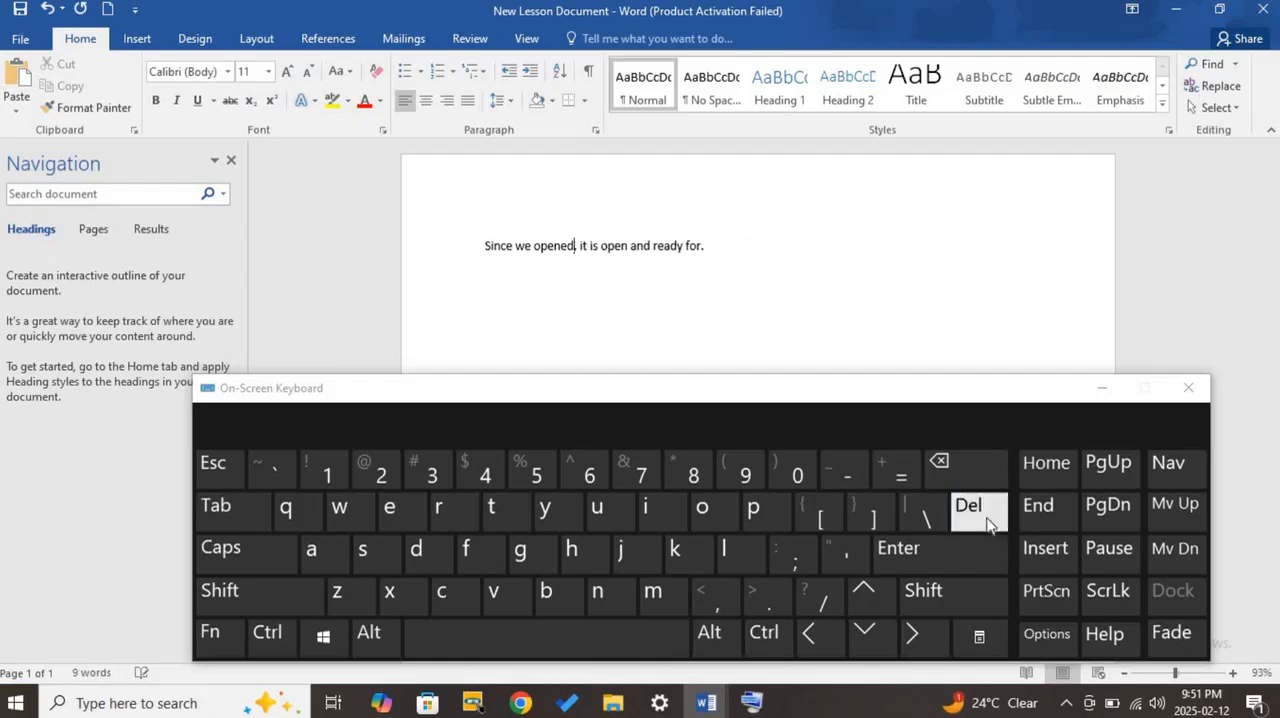
- Undo the forward deletions one by one until the word "document" and the space before it are restored
{"action": "left_click", "coordinate": [46, 10]}
{"action": "left_click", "coordinate": [47, 11]}
{"action": "left_click", "coordinate": [48, 12]}
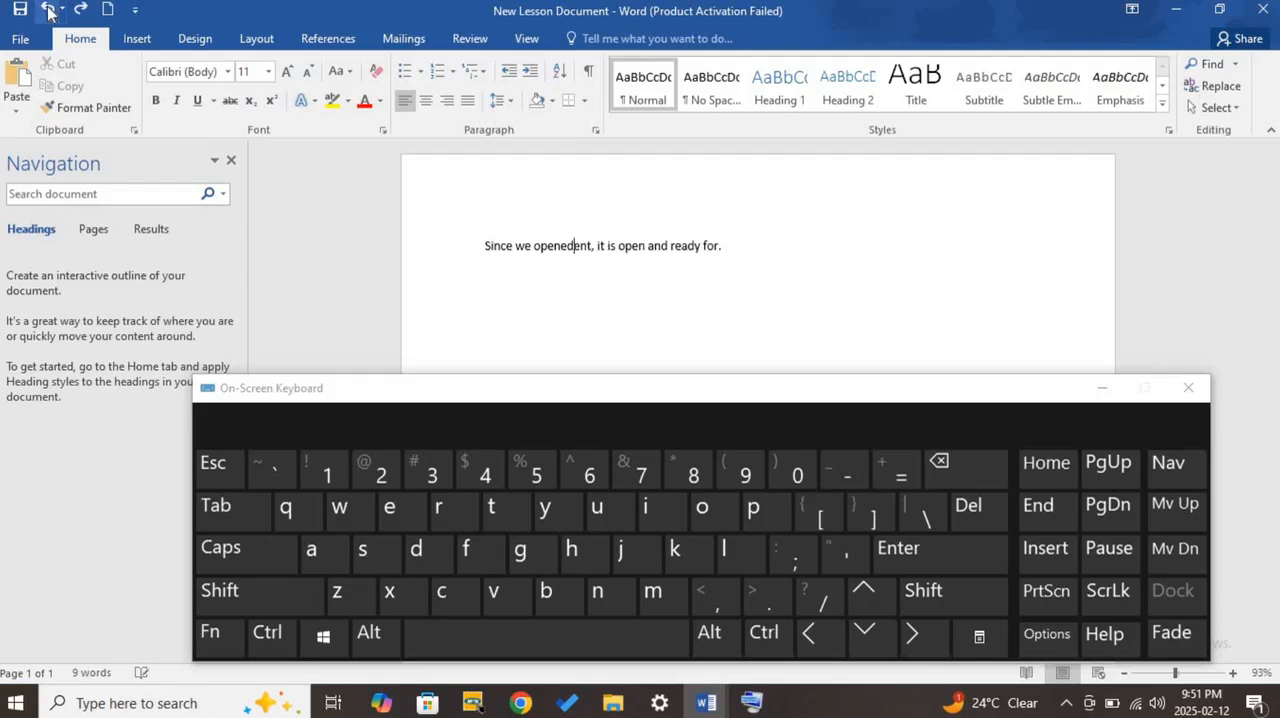
{"action": "left_click", "coordinate": [48, 12]}
{"action": "left_click", "coordinate": [48, 12]}
{"action": "left_click", "coordinate": [48, 12]}
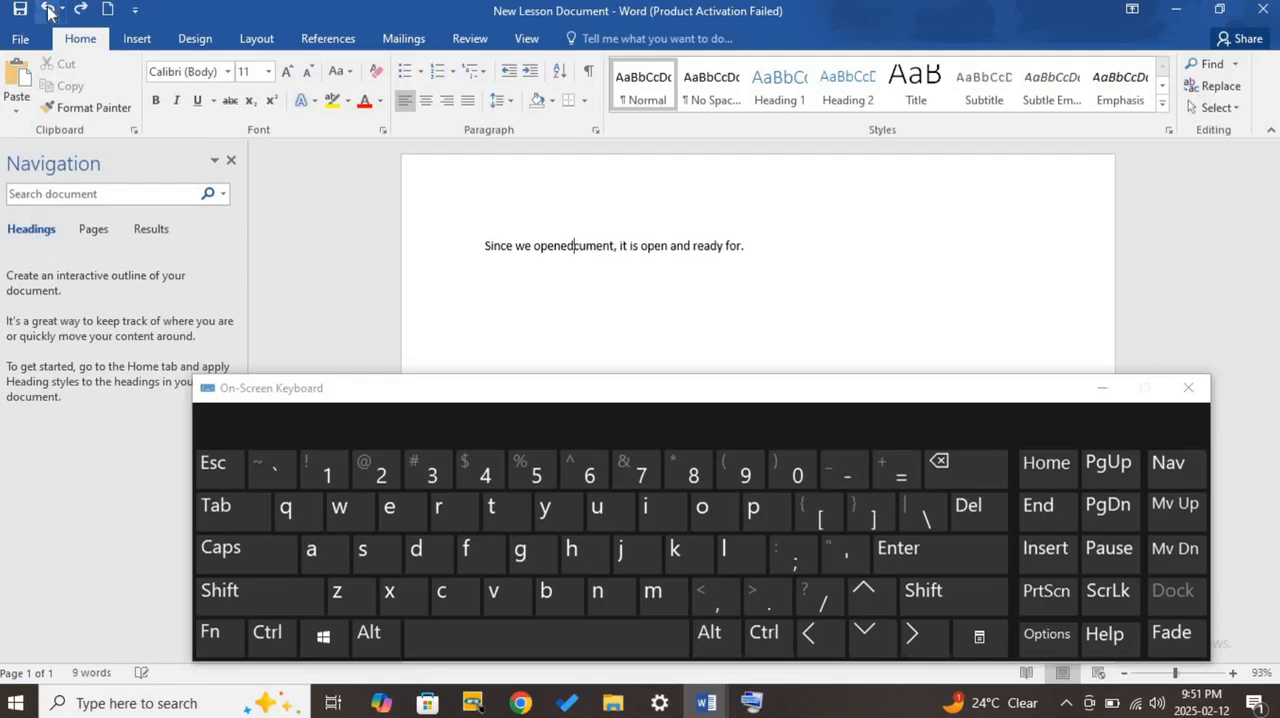
{"action": "left_click", "coordinate": [48, 12]}
{"action": "left_click", "coordinate": [48, 12]}
{"action": "left_click", "coordinate": [48, 12]}
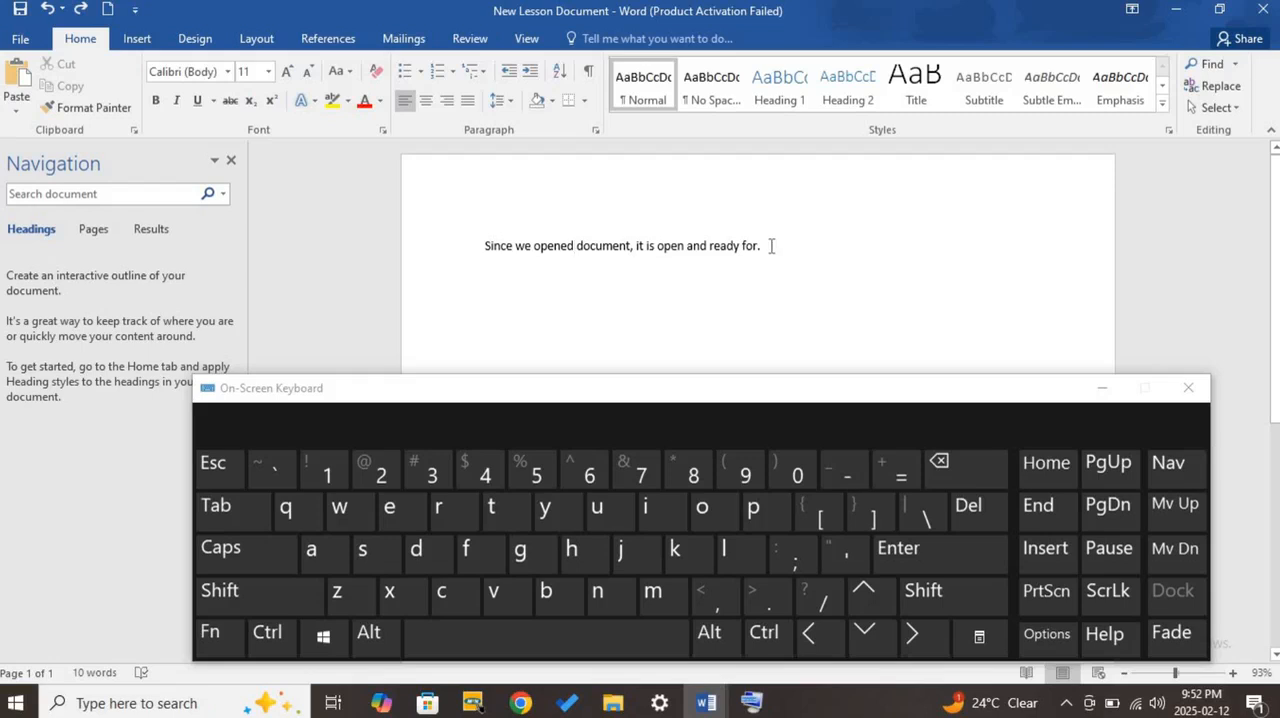
- Practise selecting the word "Since" and the whole paragraph, and clear the selection
{"action": "double_click", "coordinate": [492, 247]}
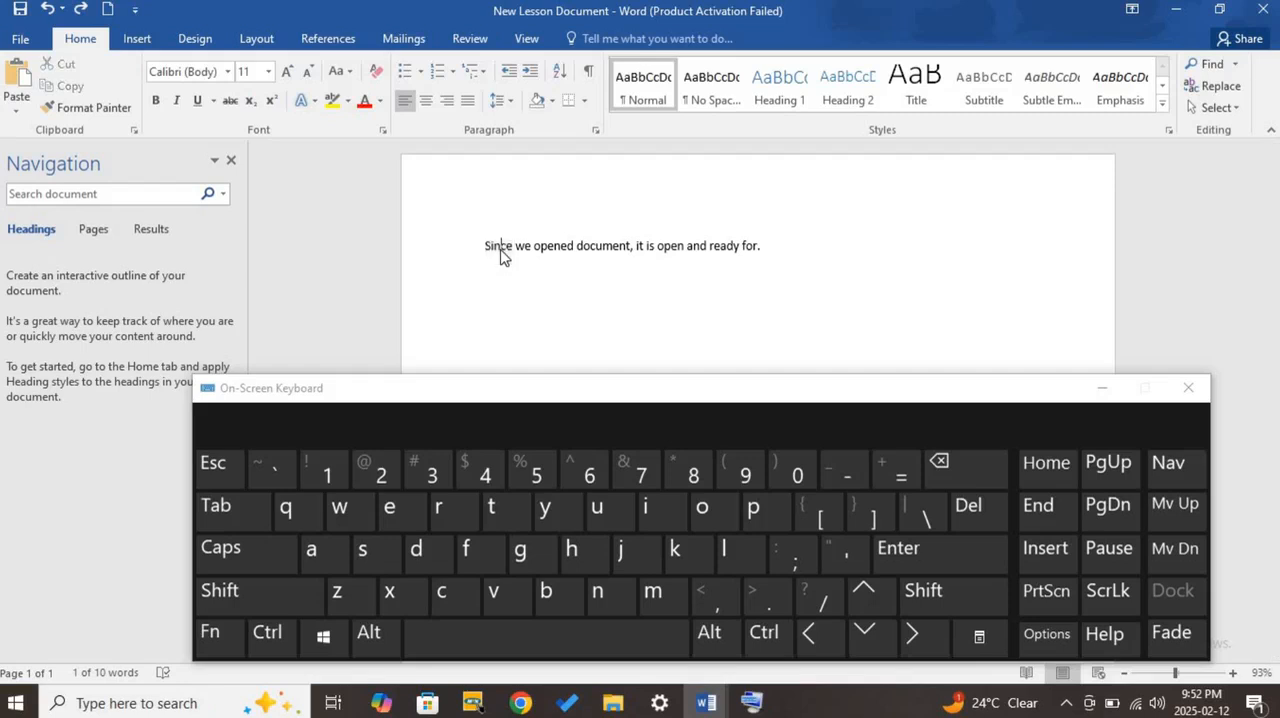
{"action": "triple_click", "coordinate": [500, 250]}
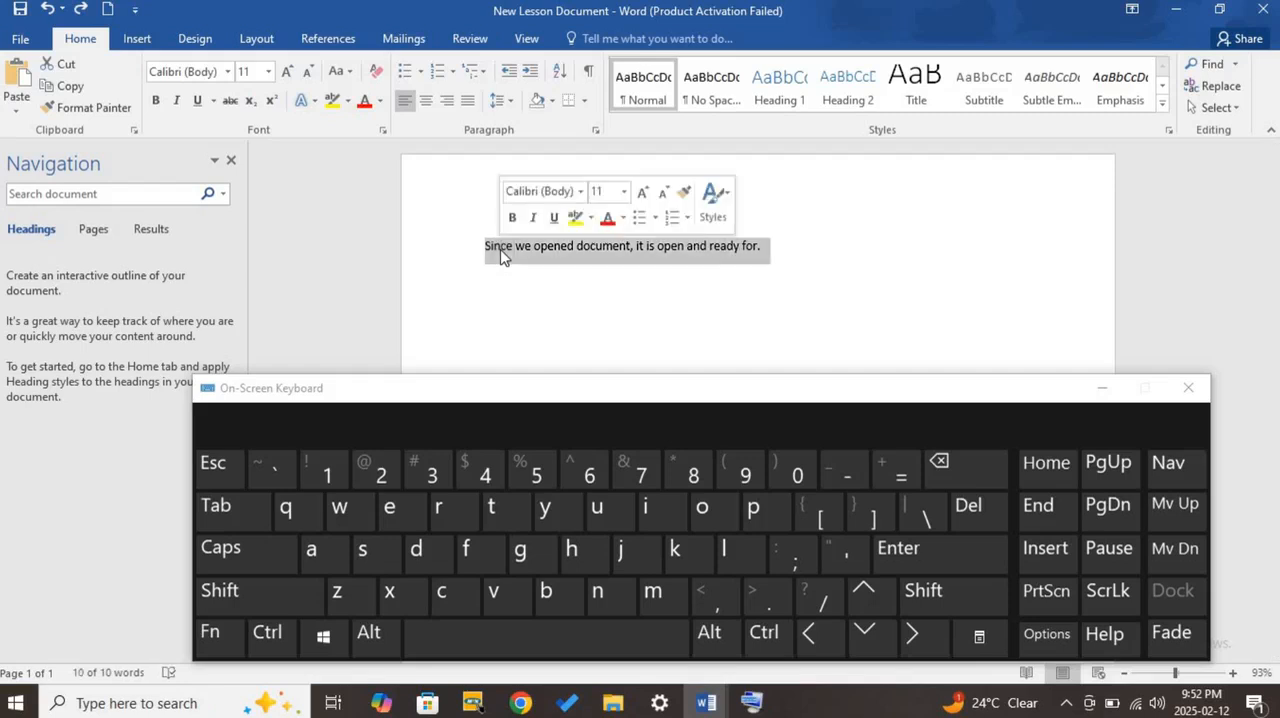
{"action": "left_click", "coordinate": [500, 250]}
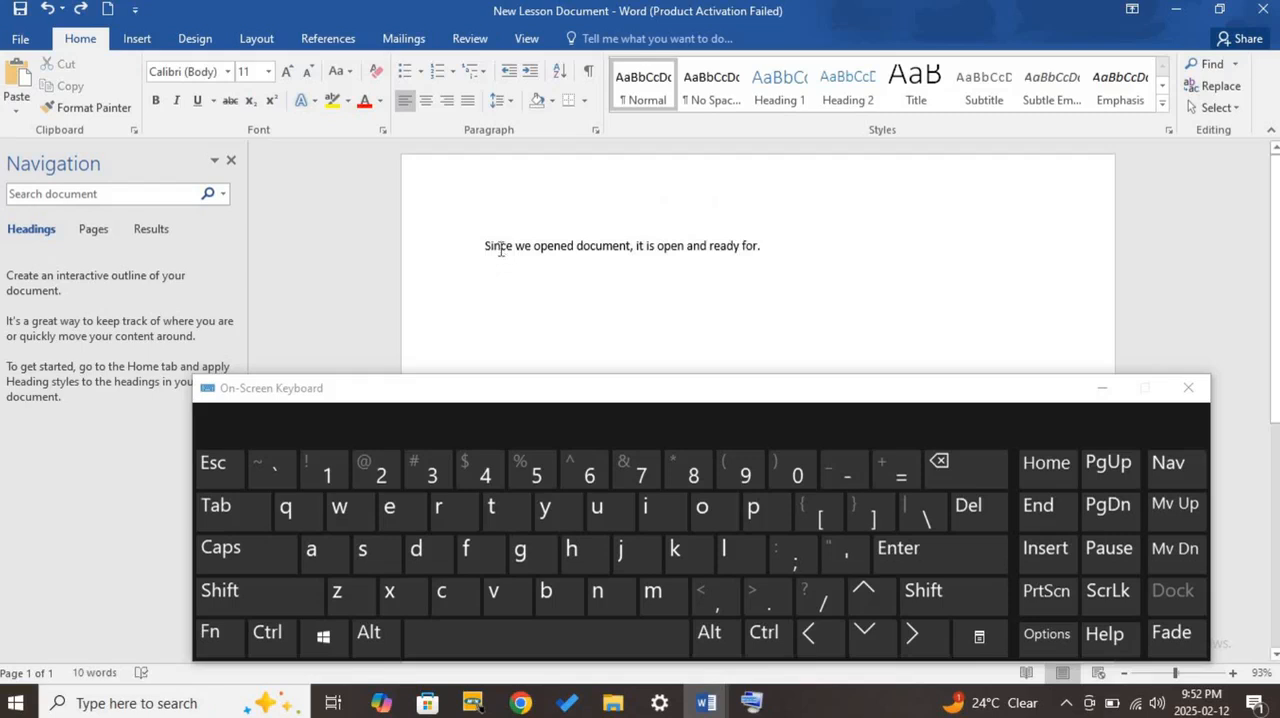
- Select the word "Since" at the start of the sentence, cut it, and undo the cut
{"action": "double_click", "coordinate": [500, 250]}
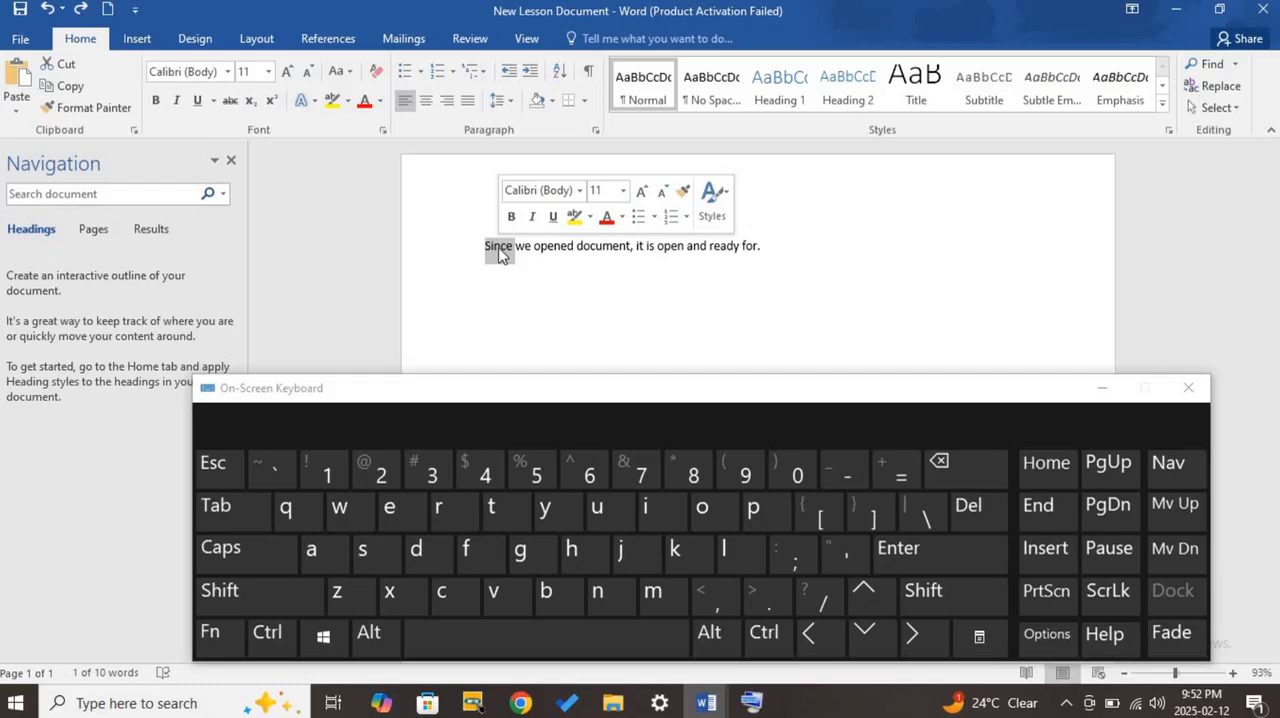
{"action": "right_click", "coordinate": [501, 255]}
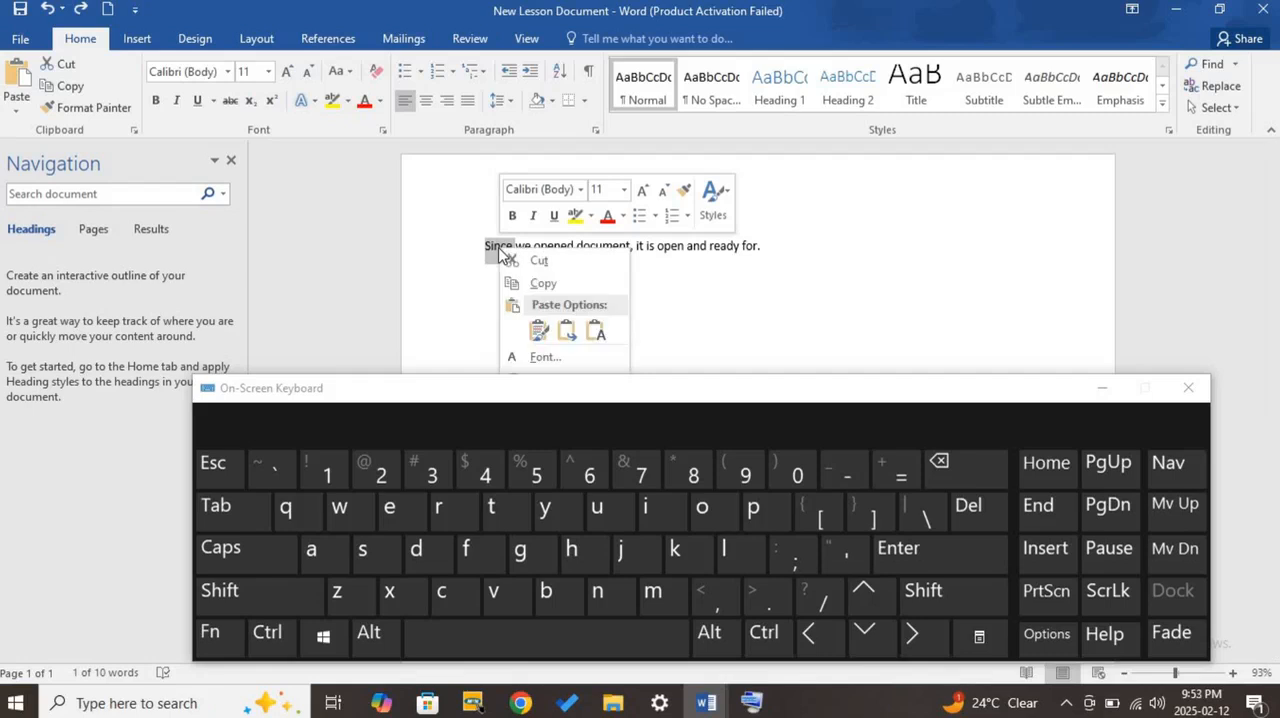
{"action": "left_click", "coordinate": [567, 262]}
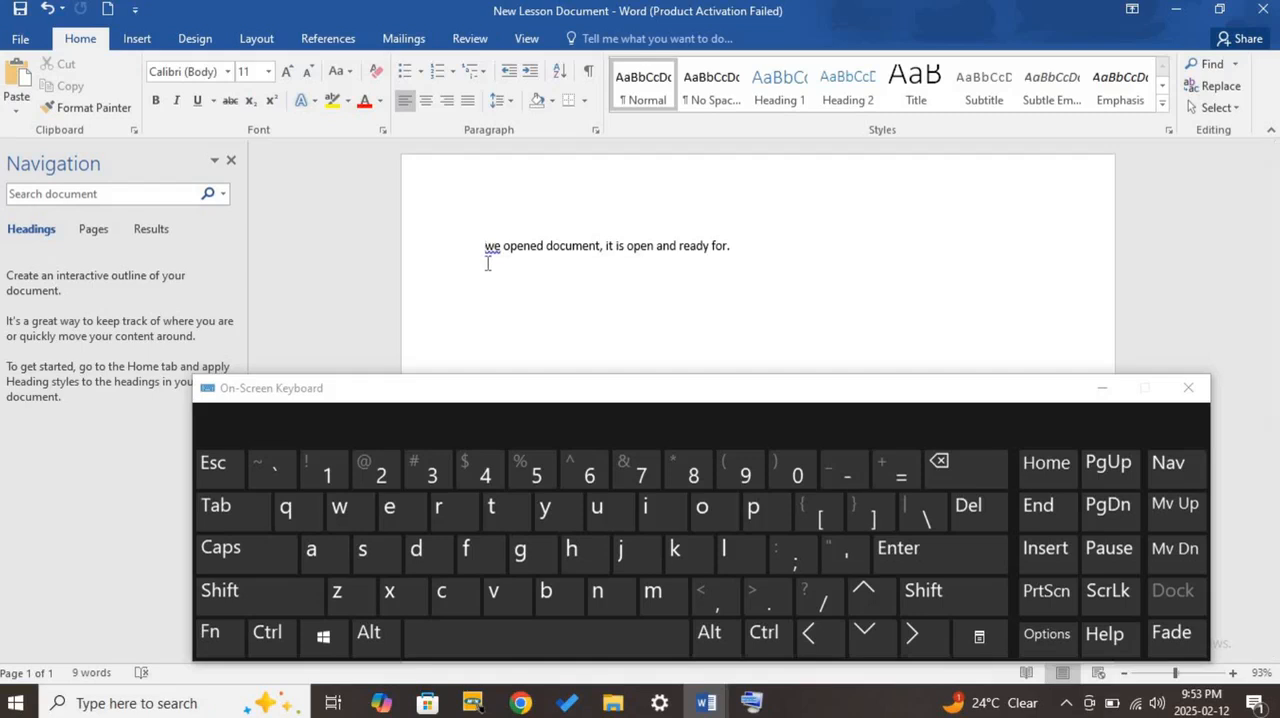
{"action": "left_click", "coordinate": [48, 10]}
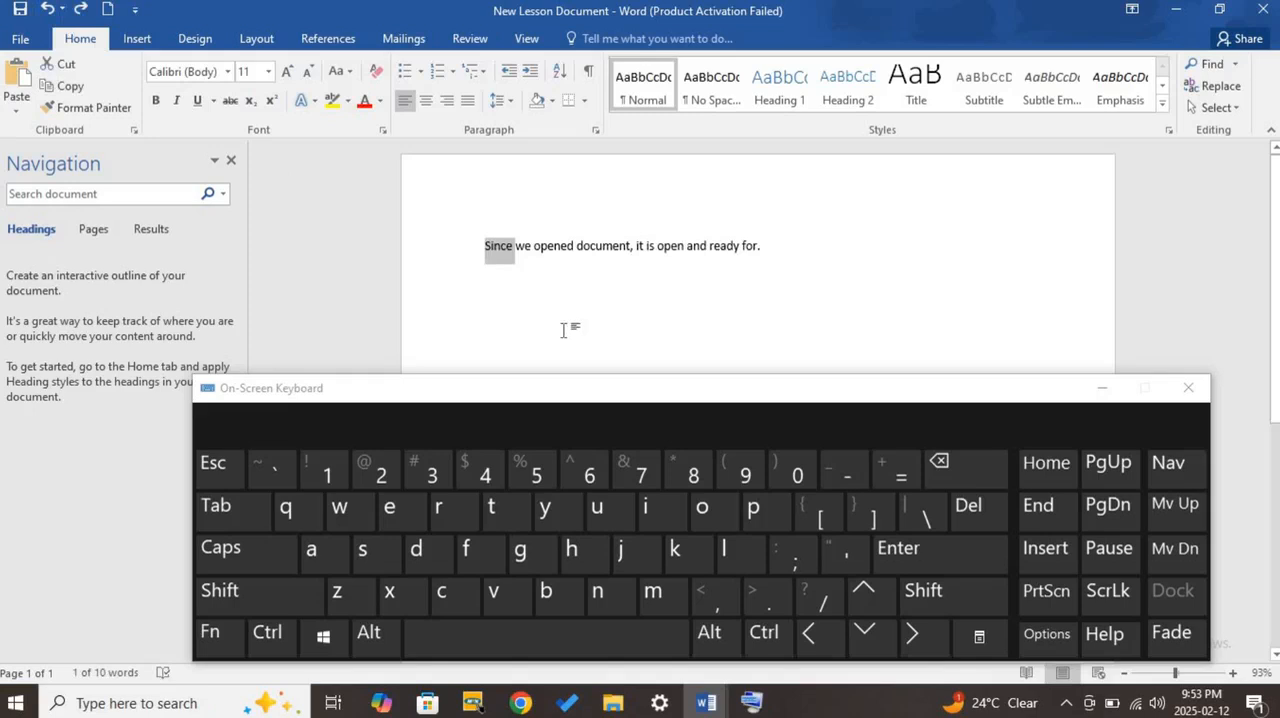
{"action": "right_click", "coordinate": [506, 253]}
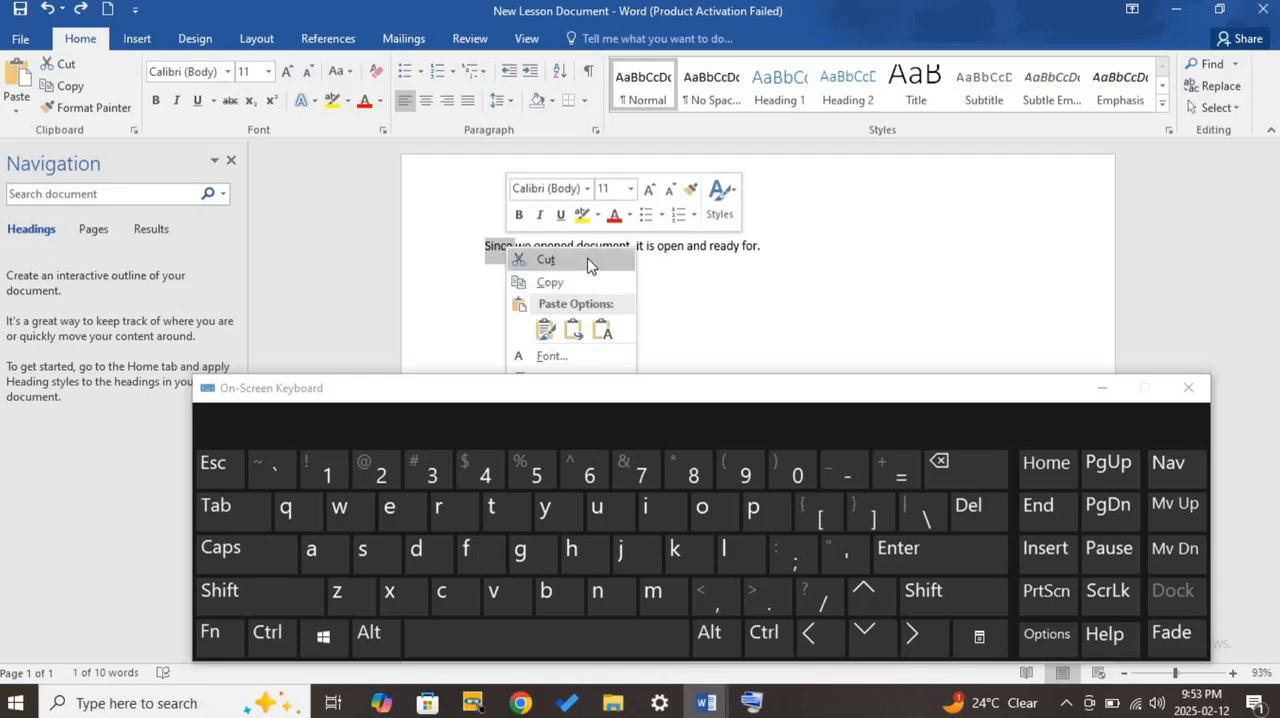
{"action": "left_click", "coordinate": [722, 275]}
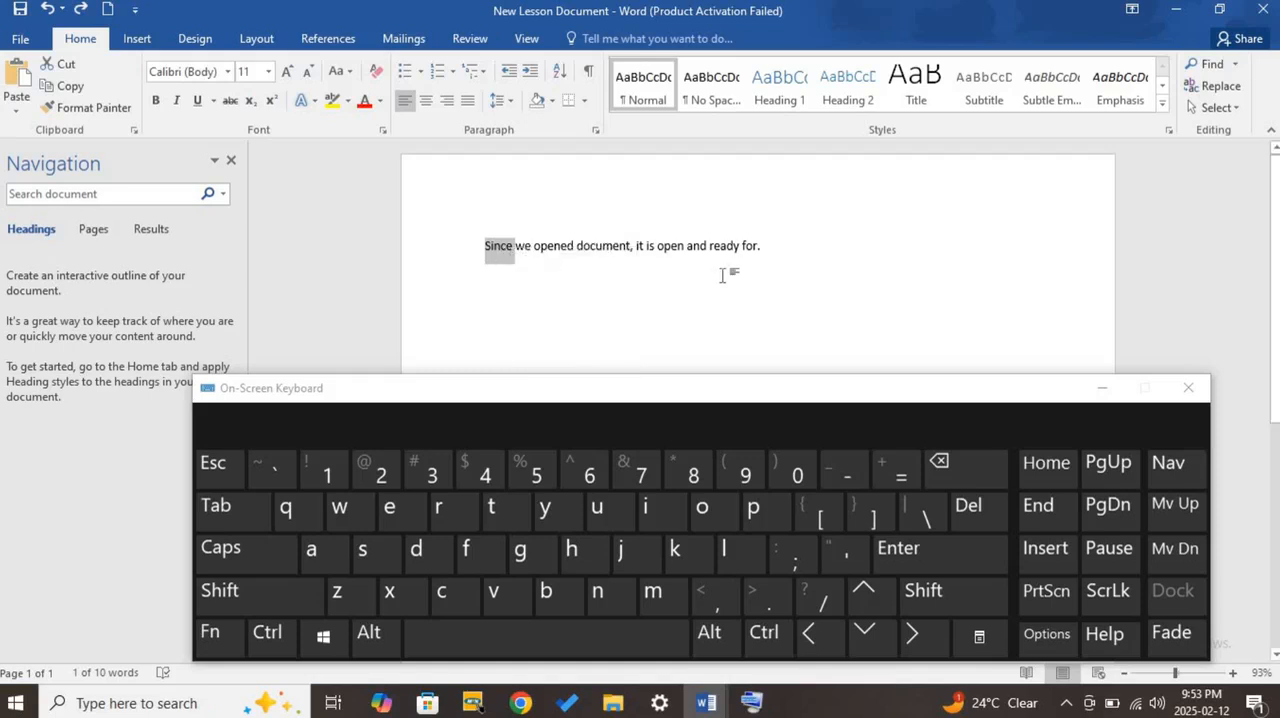
{"action": "left_click", "coordinate": [562, 280]}
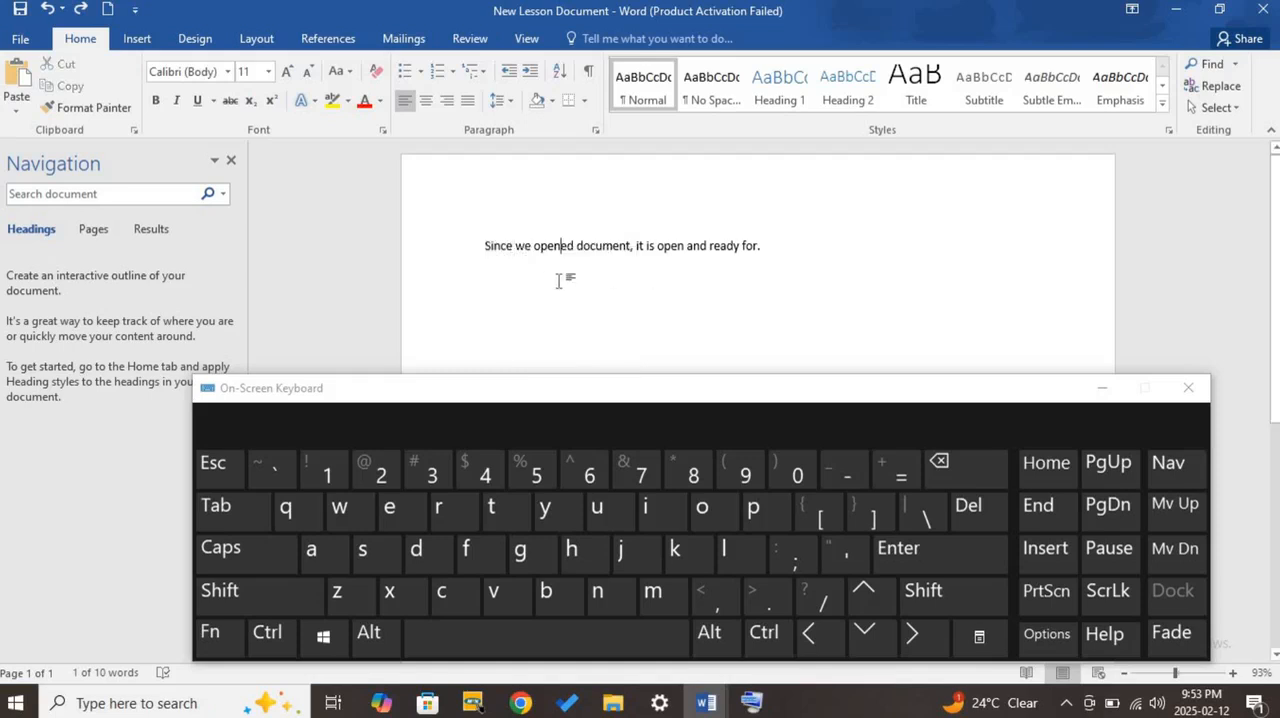
- Reselect the word "Since", cut it using the On-Screen Keyboard, and undo the cut
{"action": "double_click", "coordinate": [497, 247]}
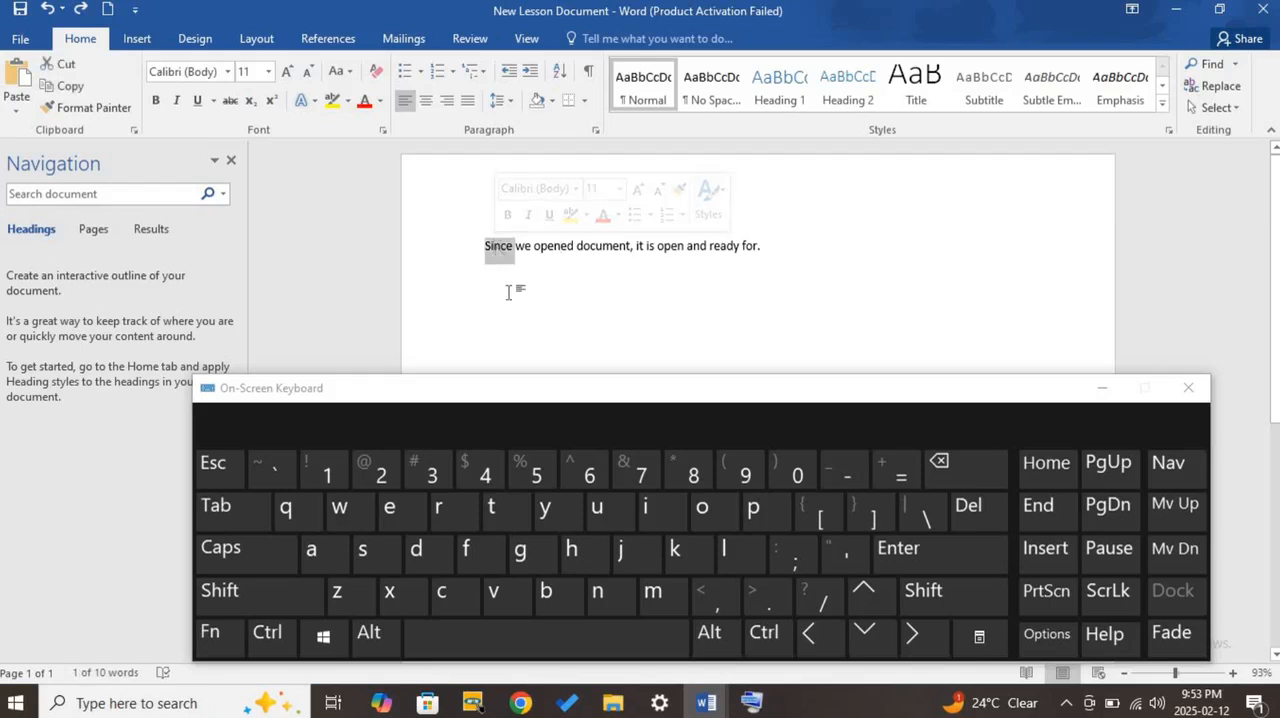
{"action": "left_click", "coordinate": [267, 632]}
{"action": "left_click", "coordinate": [337, 591]}
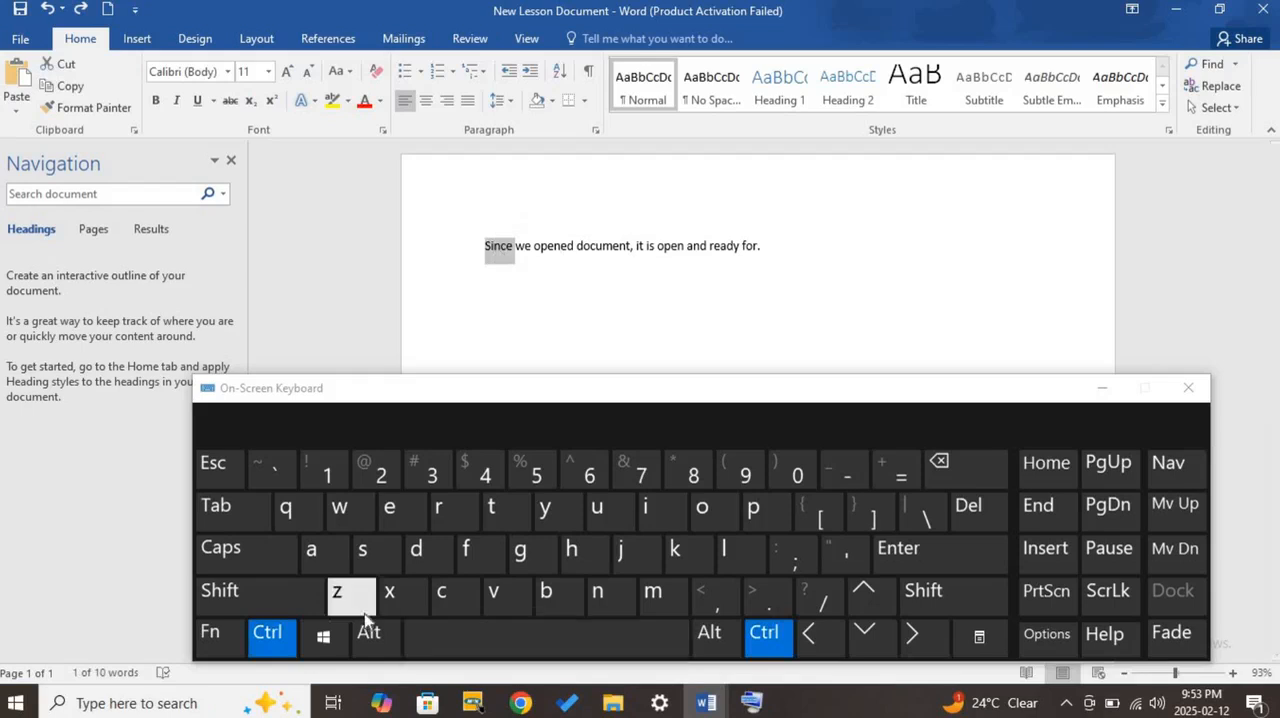
{"action": "left_click", "coordinate": [267, 645]}
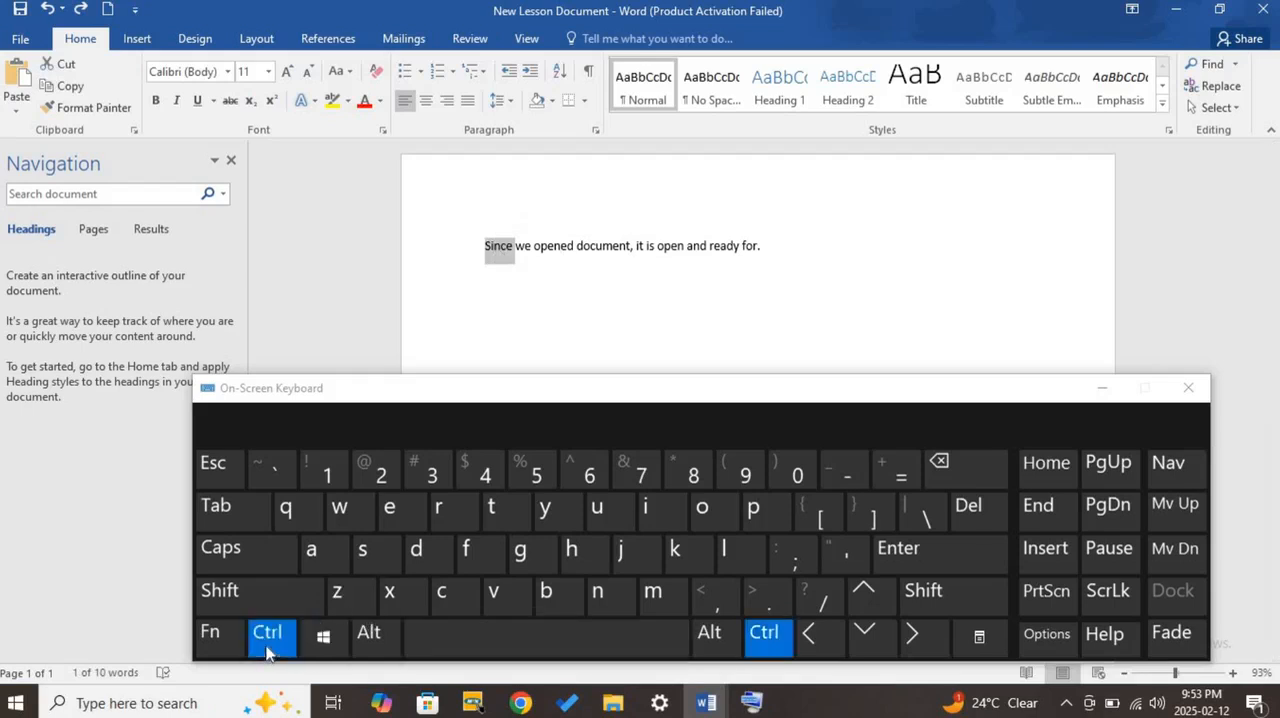
{"action": "left_click", "coordinate": [395, 598]}
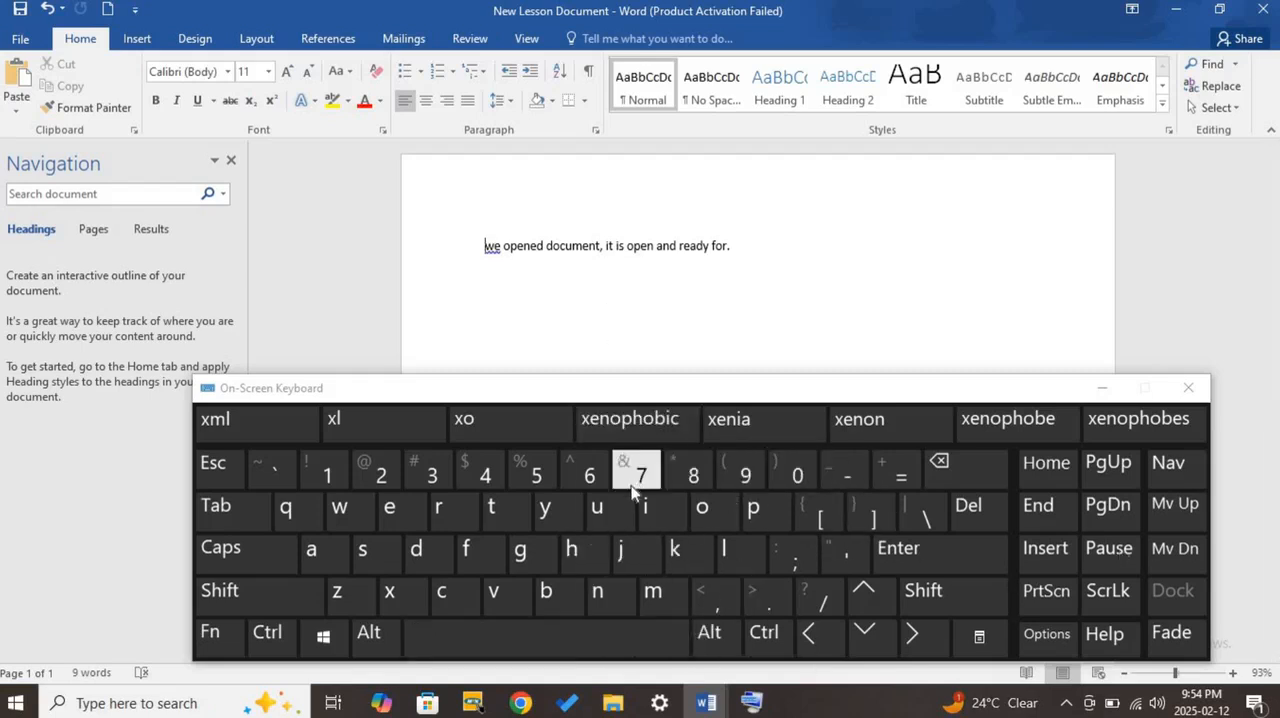
{"action": "left_click", "coordinate": [47, 8]}
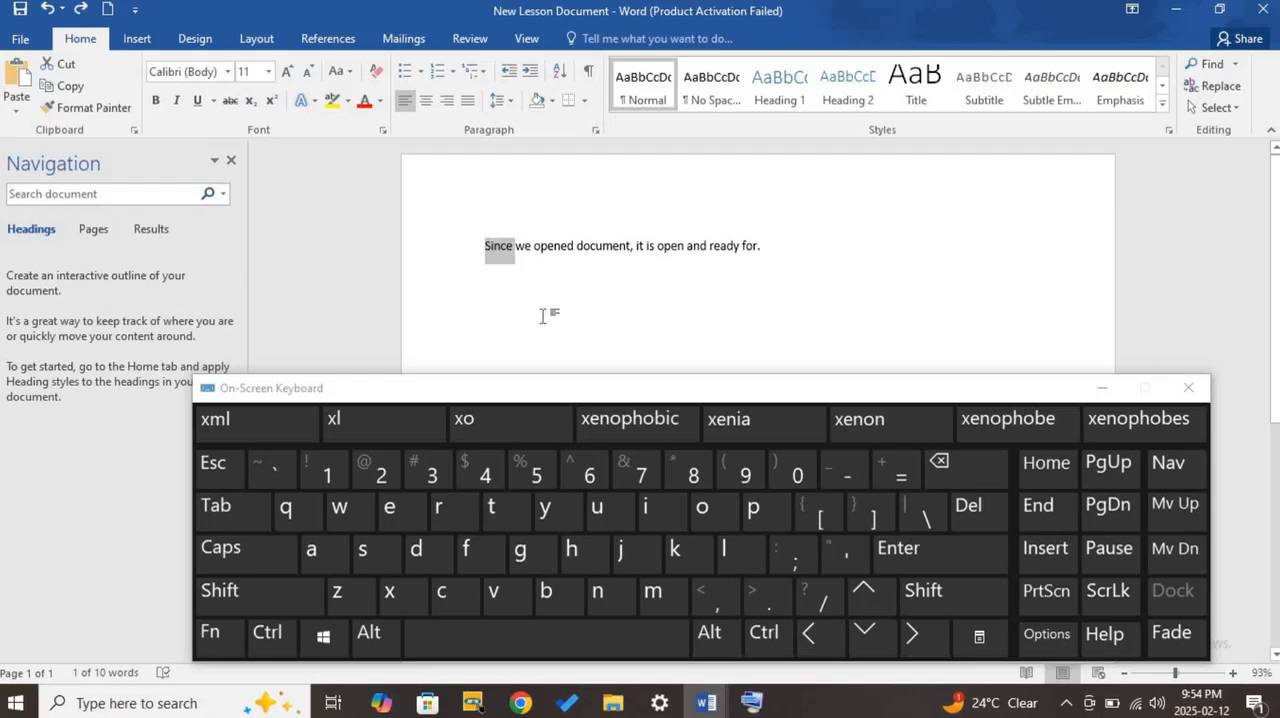
- Copy the selected word "Since", copy it again using the On-Screen Keyboard, and place the cursor at the sentence's end
{"action": "right_click", "coordinate": [500, 258]}
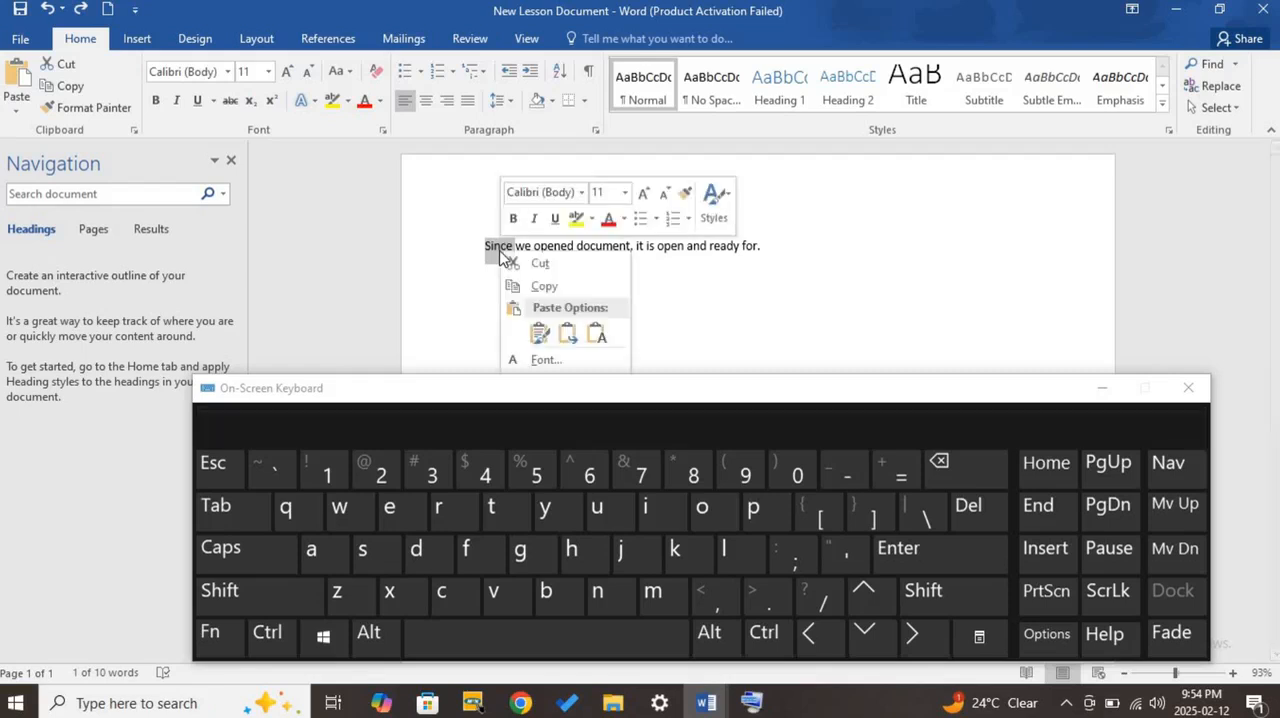
{"action": "left_click", "coordinate": [569, 290]}
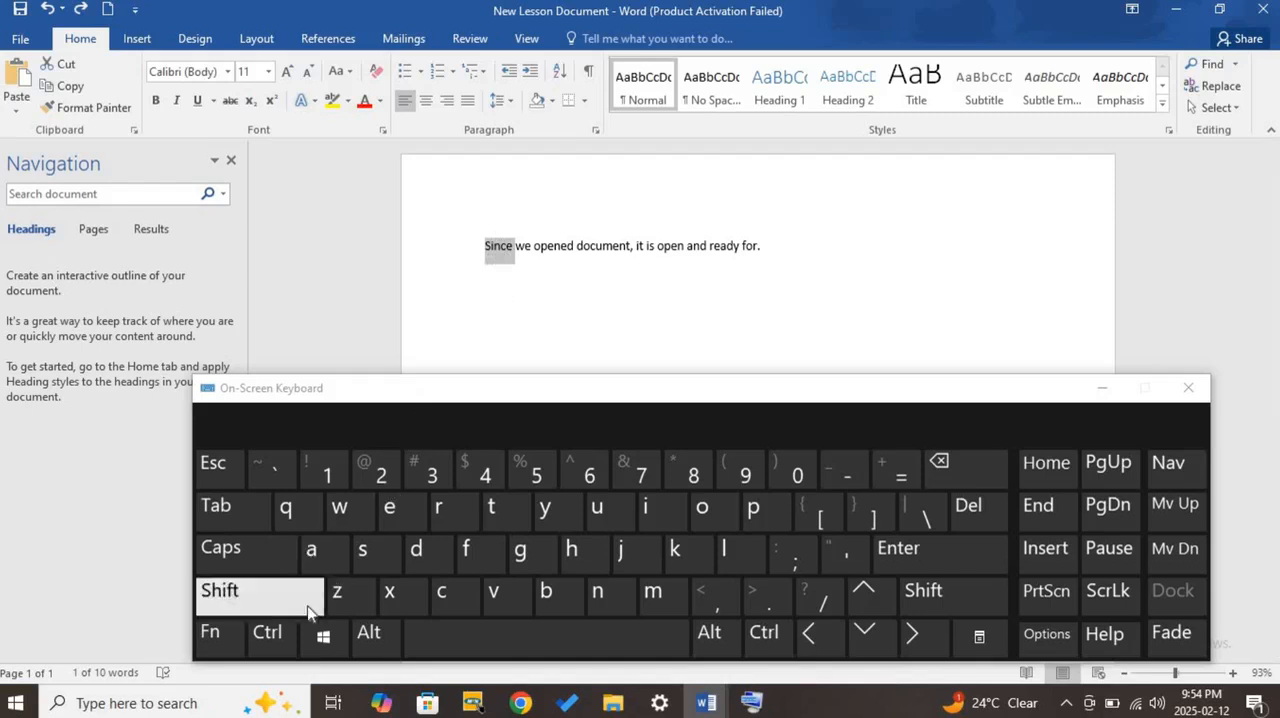
{"action": "left_click", "coordinate": [270, 632]}
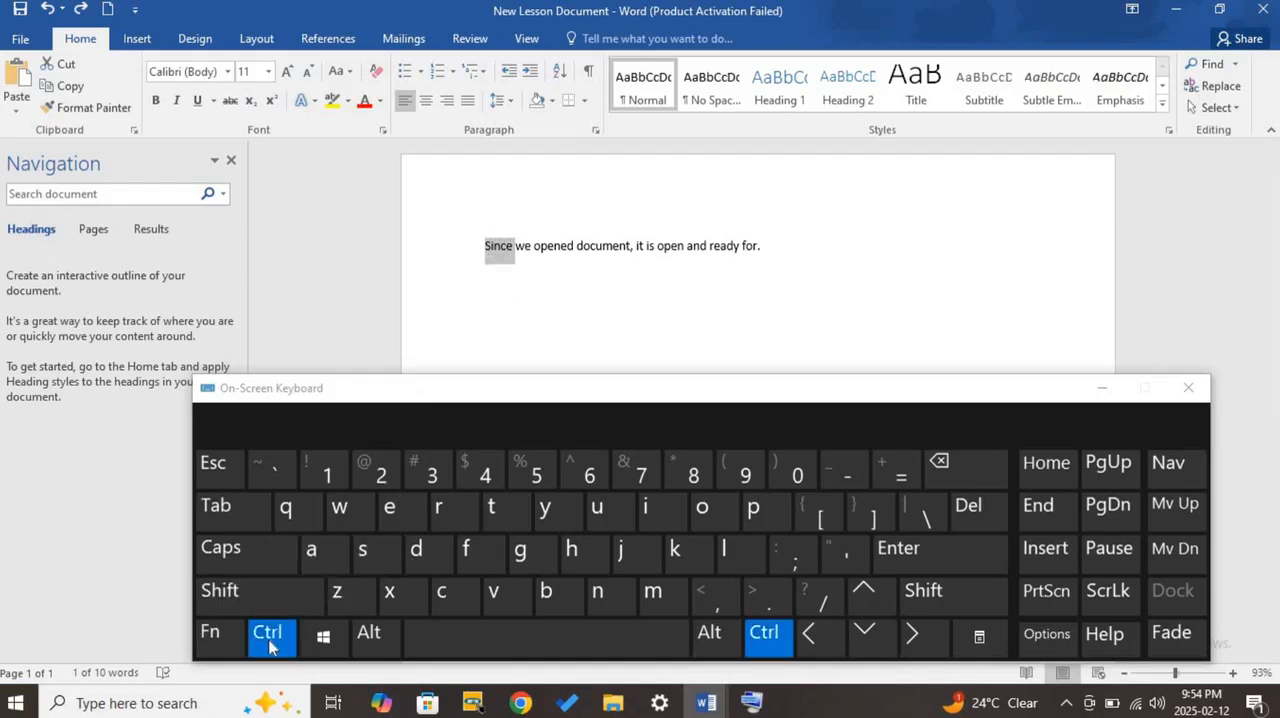
{"action": "left_click", "coordinate": [449, 600]}
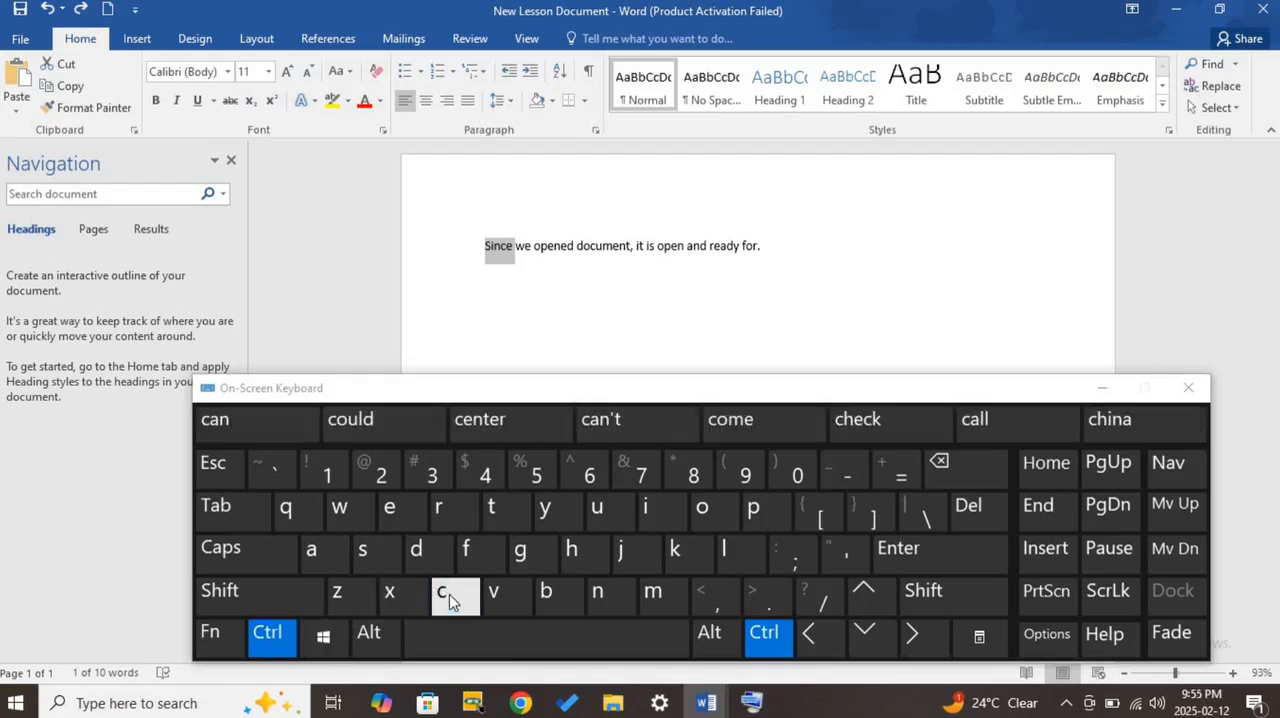
{"action": "left_click", "coordinate": [528, 308]}
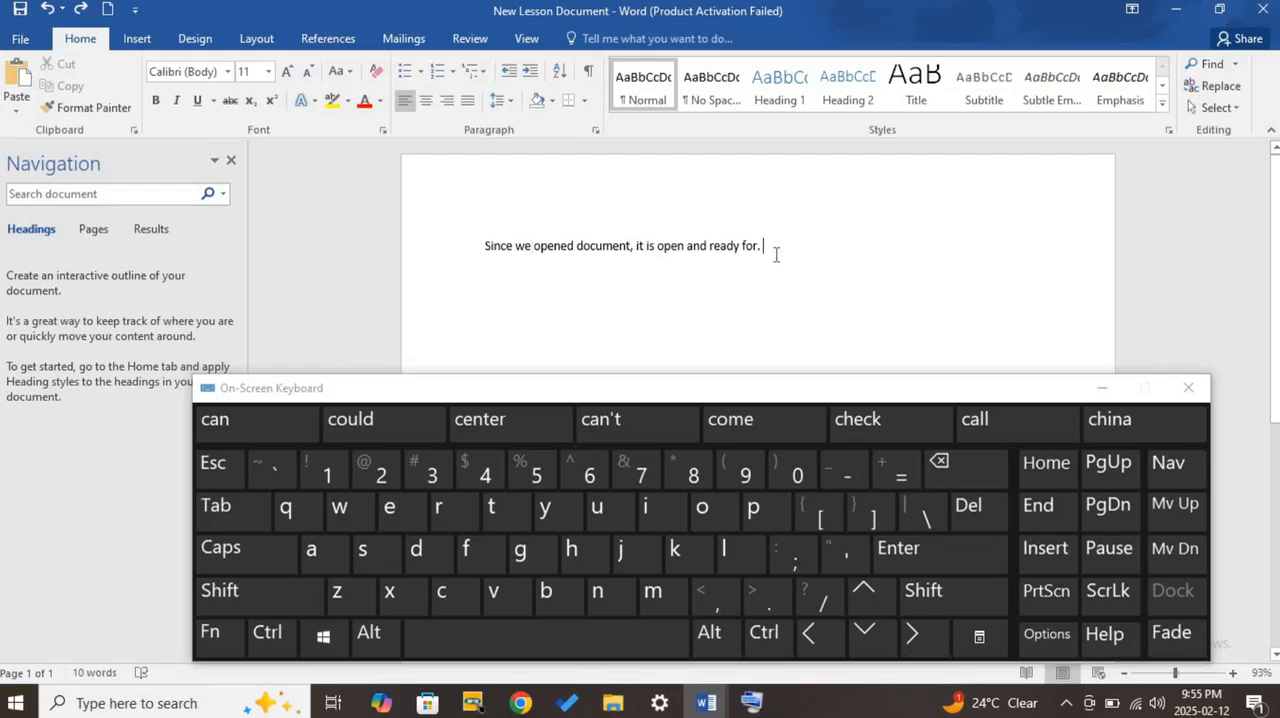
- Add a new line below the sentence and paste the copied word "Since" there as text only
{"action": "key", "text": "Return"}
{"action": "right_click", "coordinate": [487, 274]}
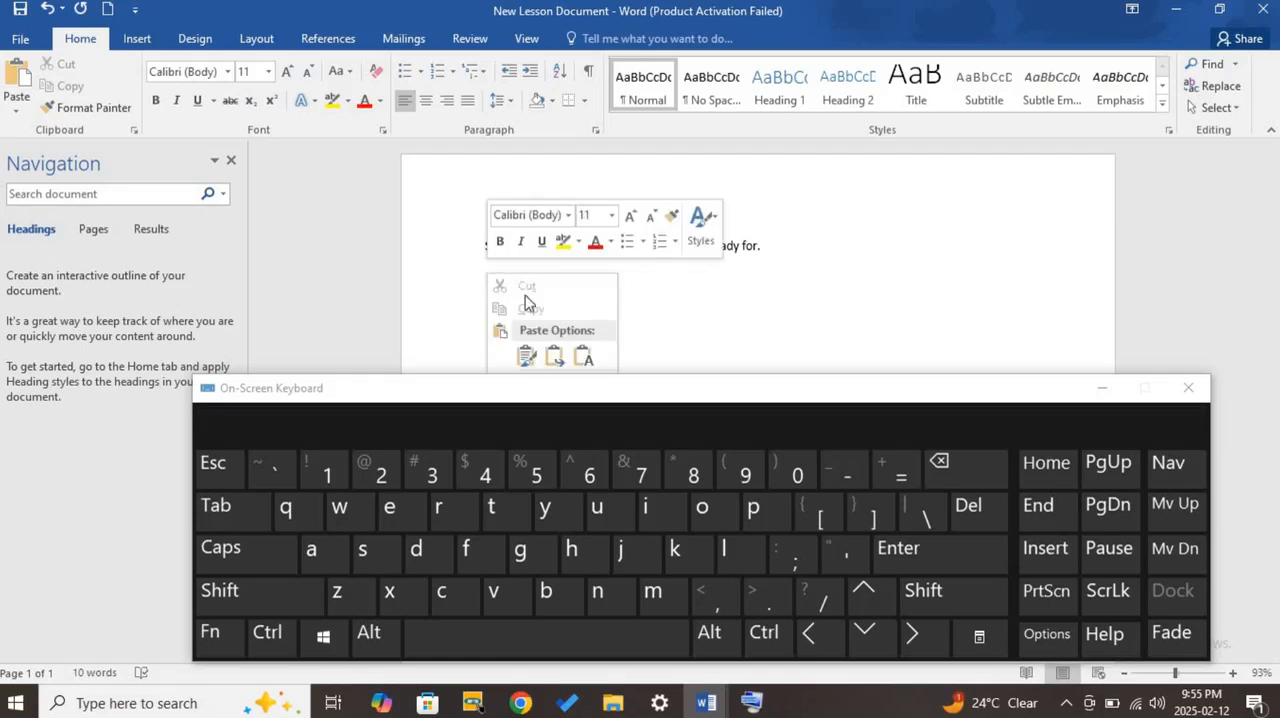
{"action": "left_click", "coordinate": [1102, 388]}
{"action": "right_click", "coordinate": [499, 273]}
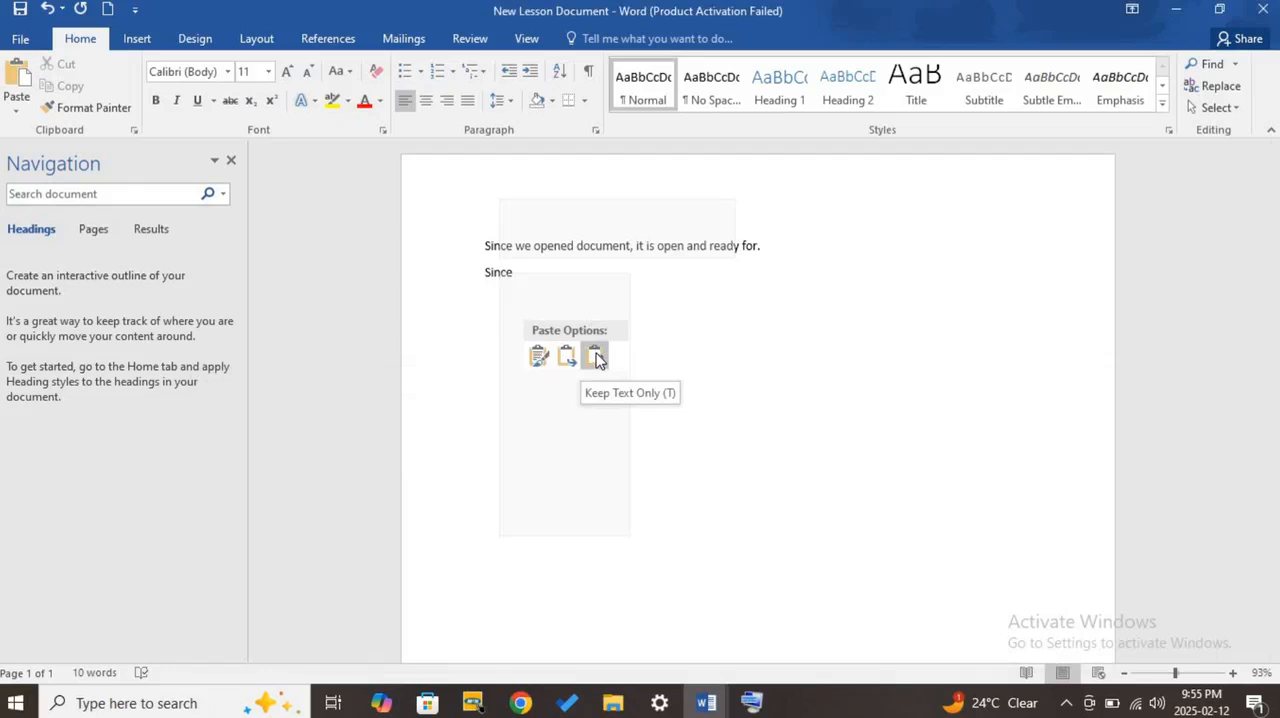
{"action": "left_click", "coordinate": [595, 358]}
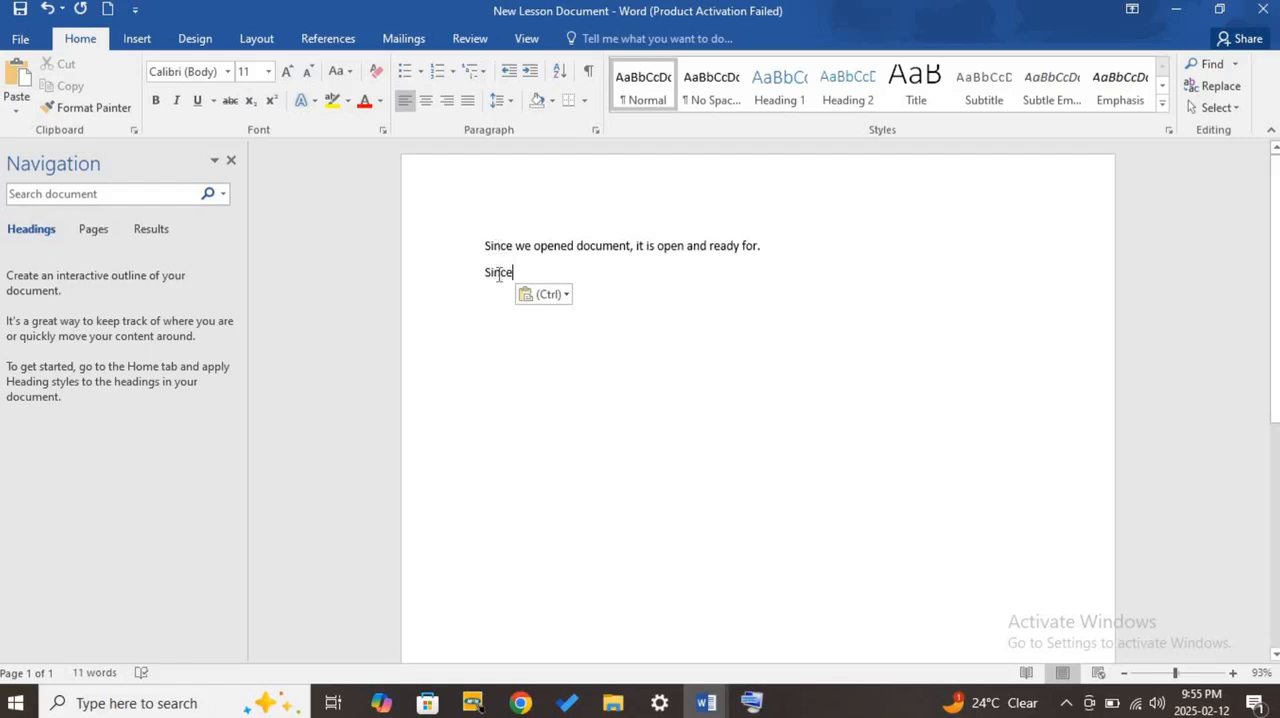
- Undo the paste and paste the word "Since" on the second line again using the On-Screen Keyboard
{"action": "left_click", "coordinate": [751, 702]}
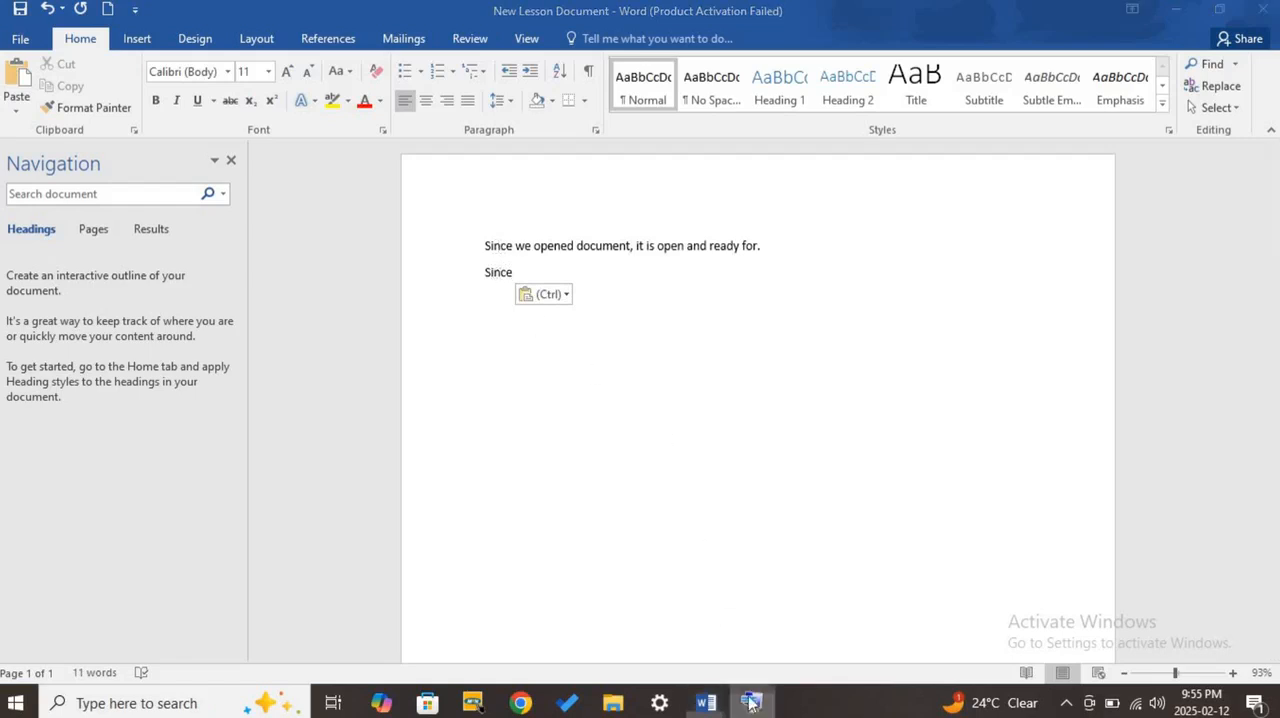
{"action": "left_click", "coordinate": [47, 8]}
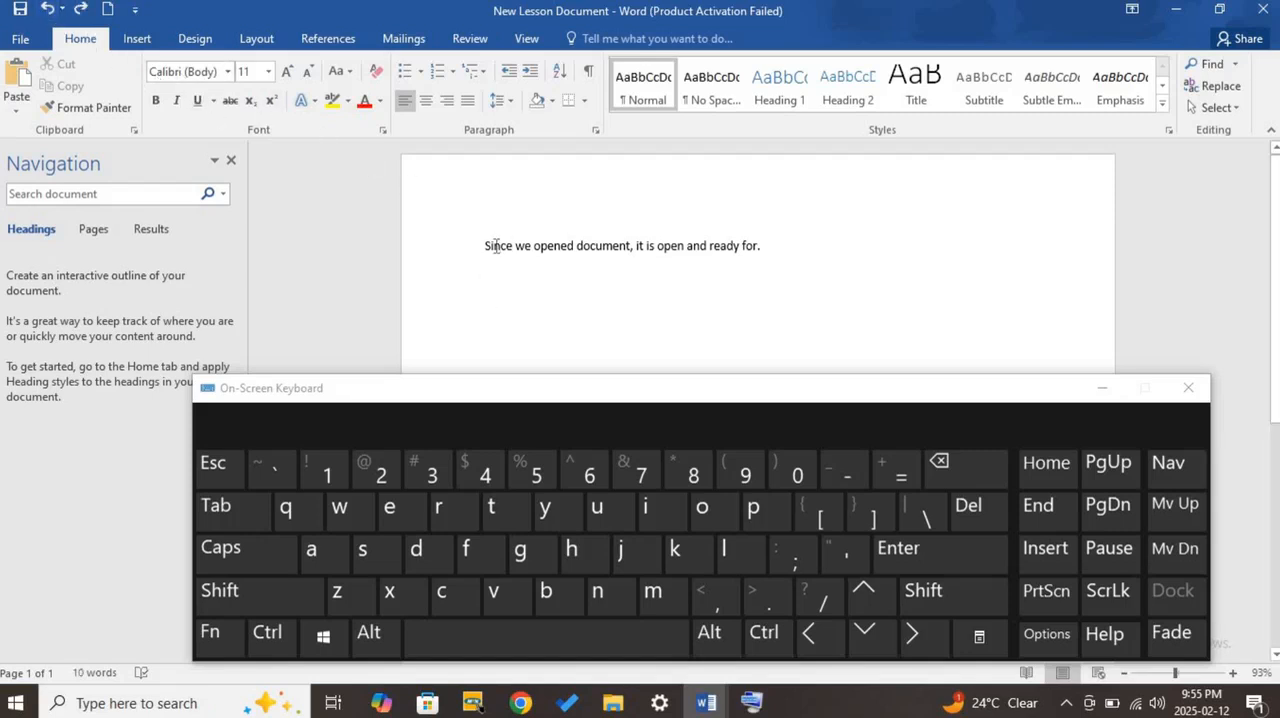
{"action": "double_click", "coordinate": [495, 247]}
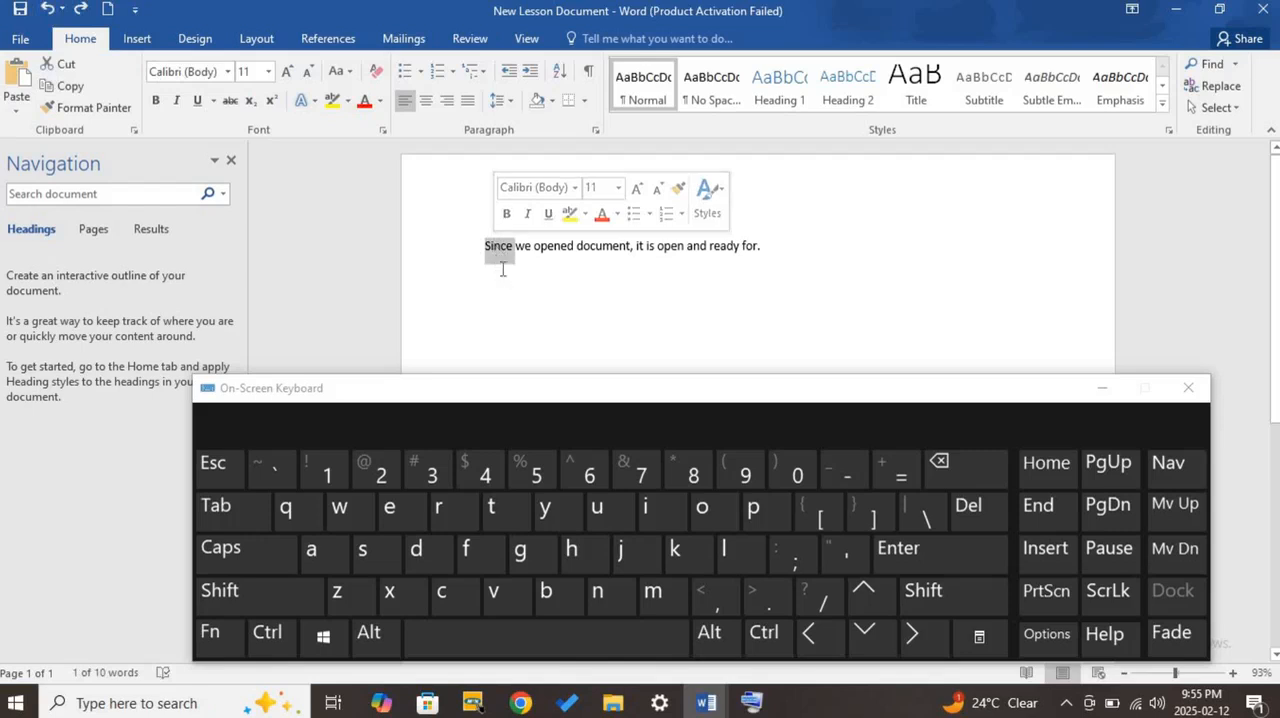
{"action": "left_click", "coordinate": [497, 280]}
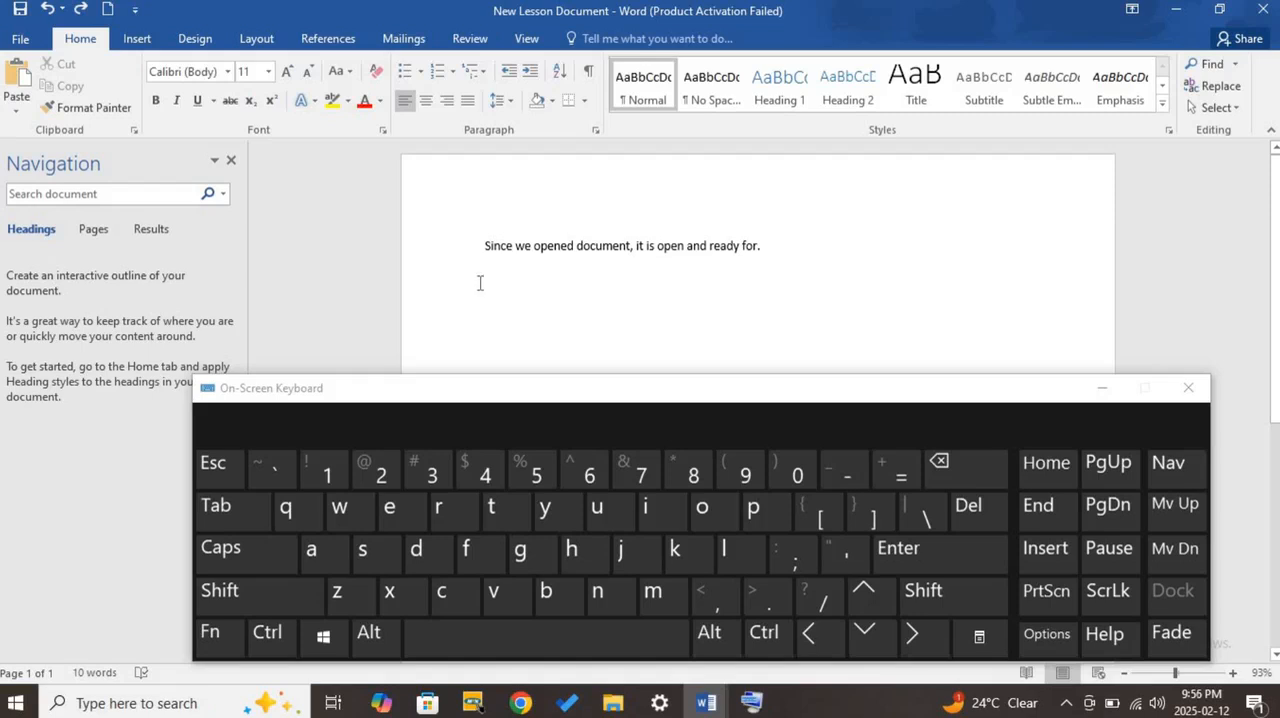
{"action": "key", "text": "ctrl"}
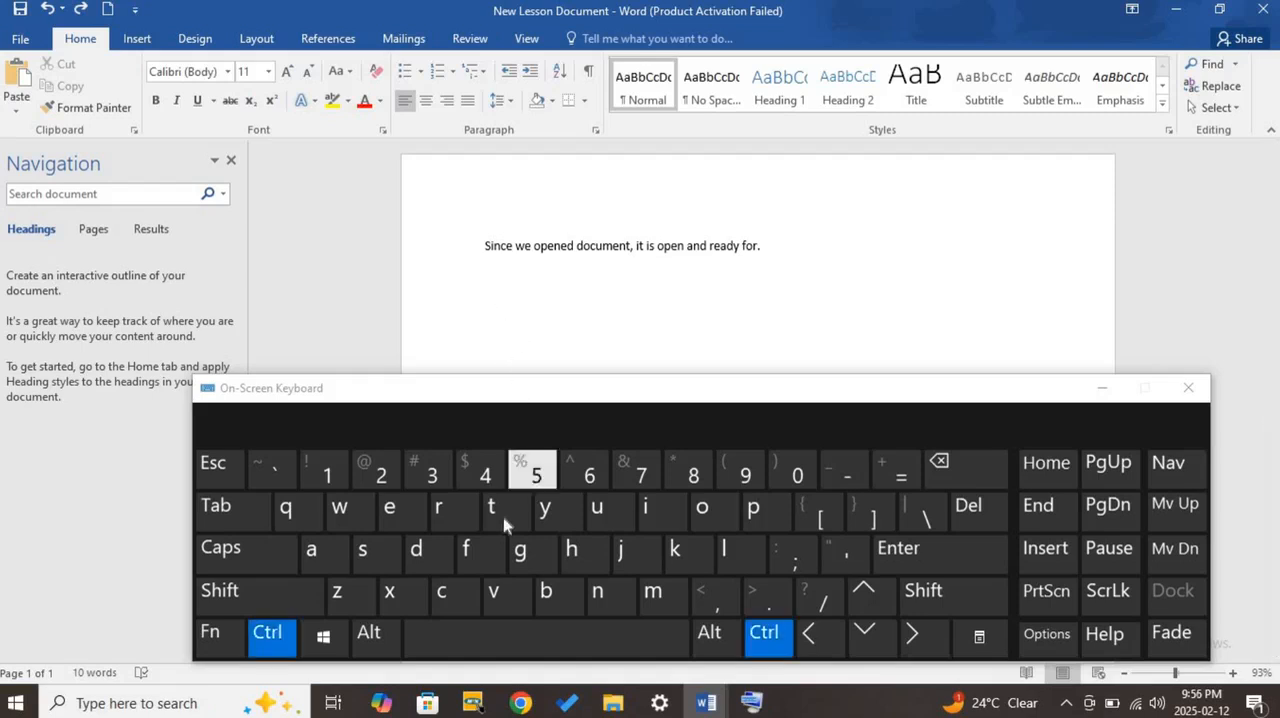
{"action": "left_click", "coordinate": [505, 607]}
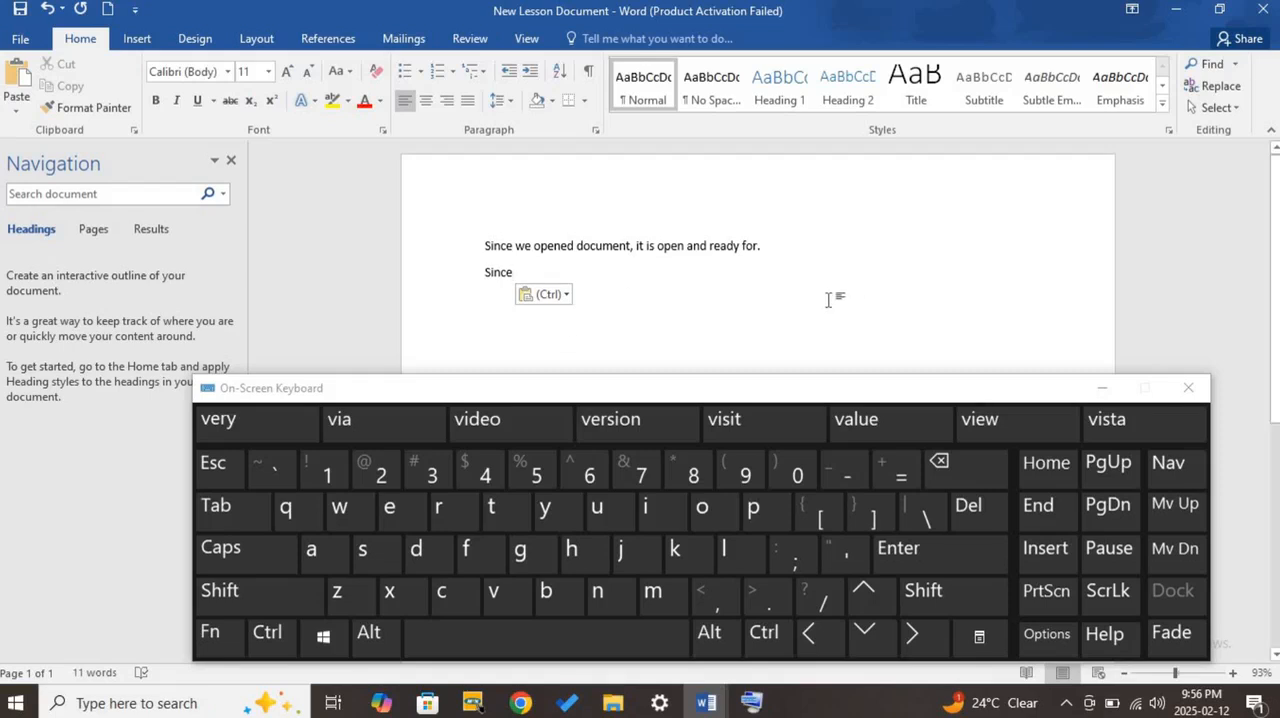
- Select the pasted word "Since", clear the selection, and undo and redo the paste
{"action": "double_click", "coordinate": [498, 271]}
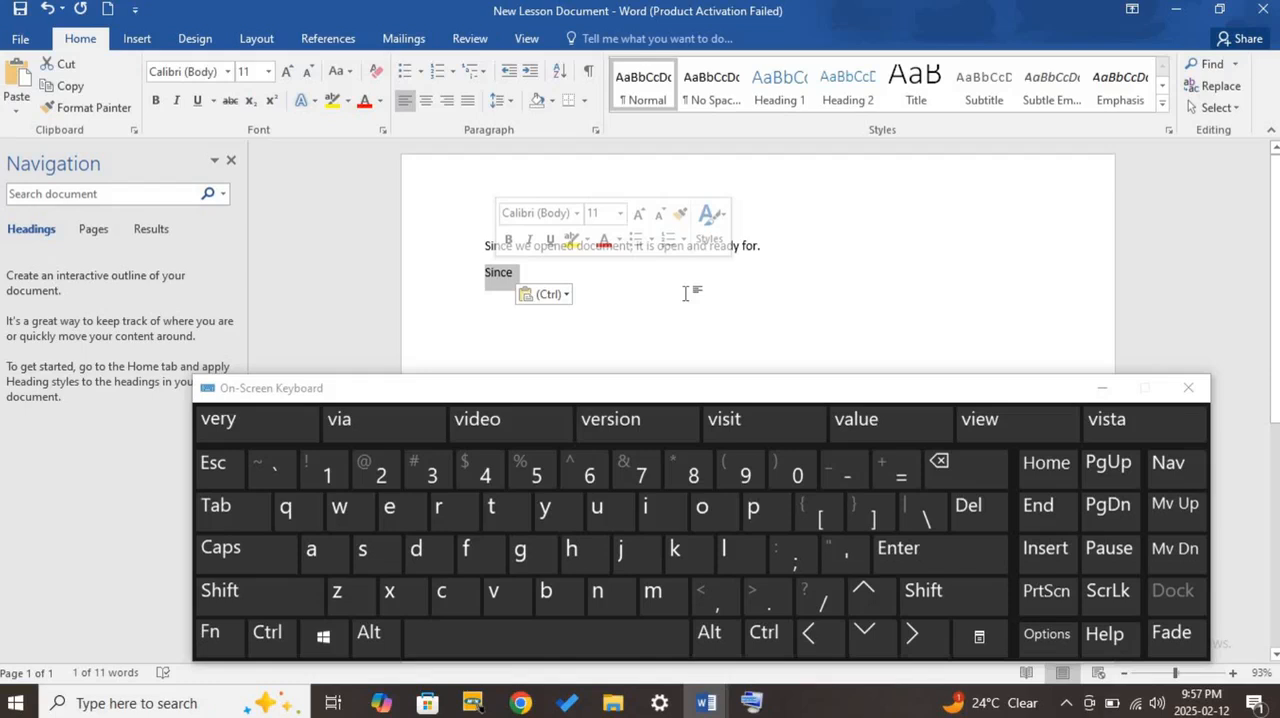
{"action": "left_click", "coordinate": [685, 293]}
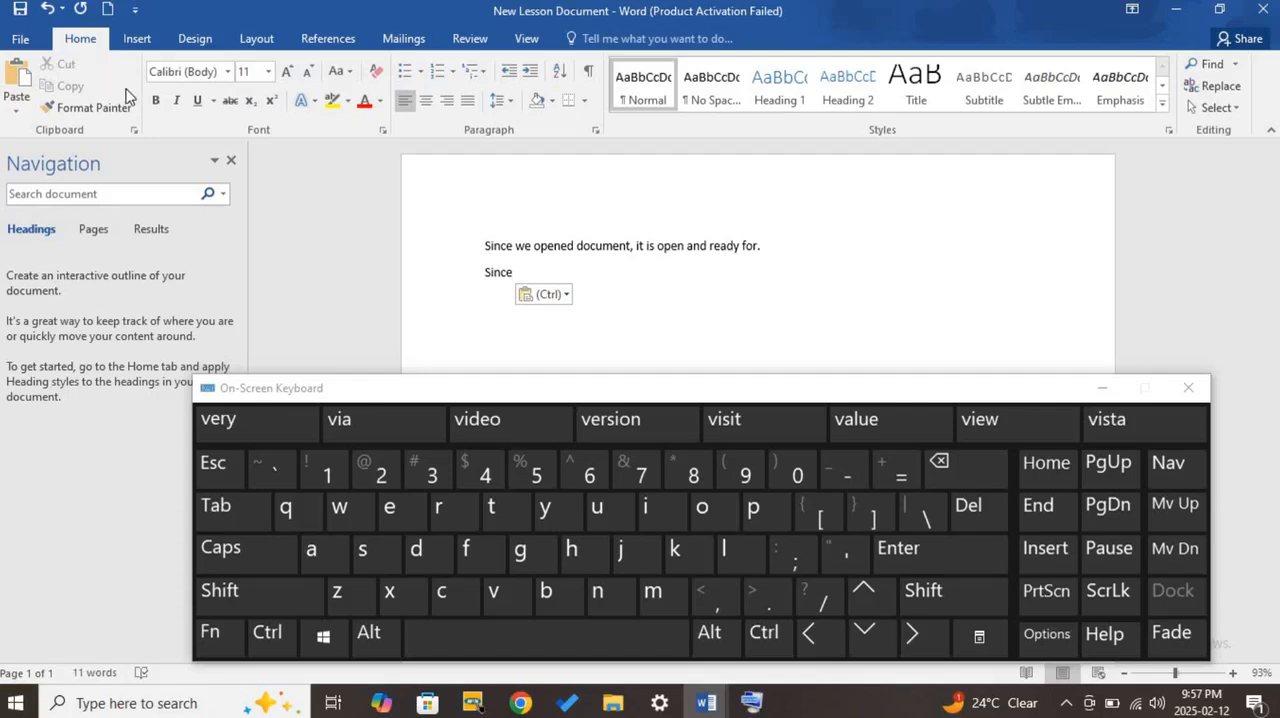
{"action": "left_click", "coordinate": [47, 15]}
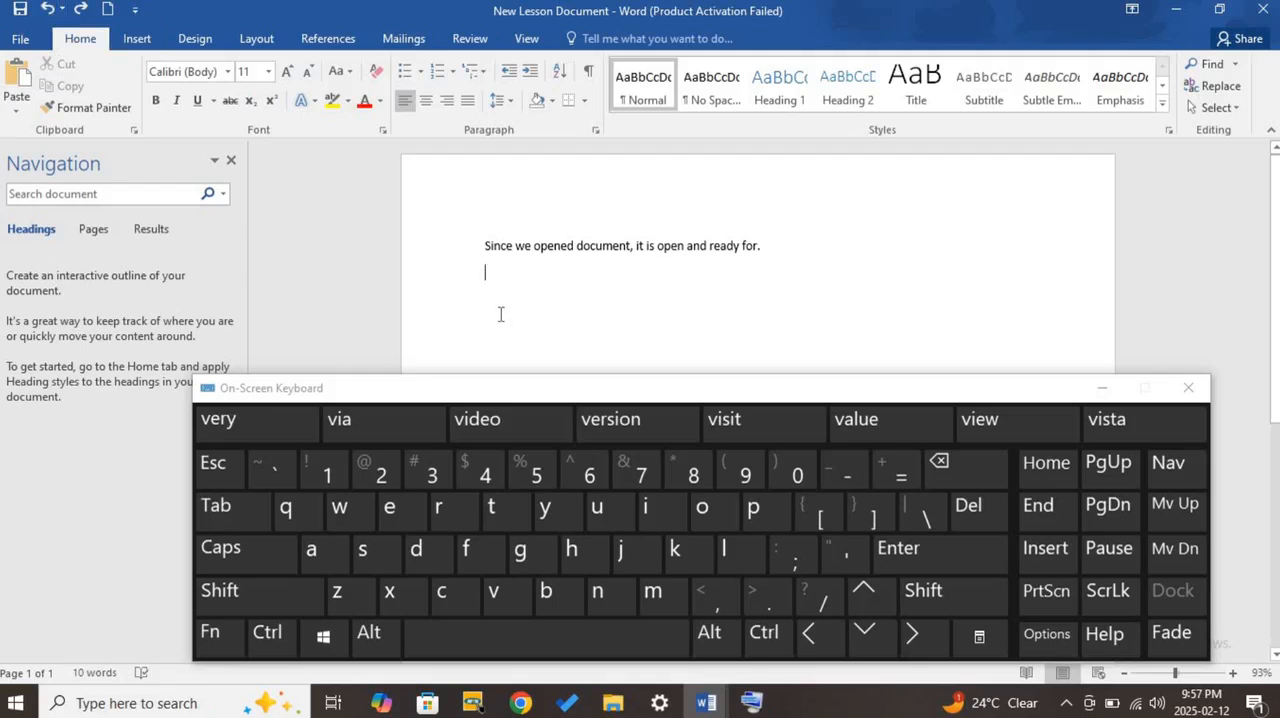
{"action": "left_click", "coordinate": [82, 12]}
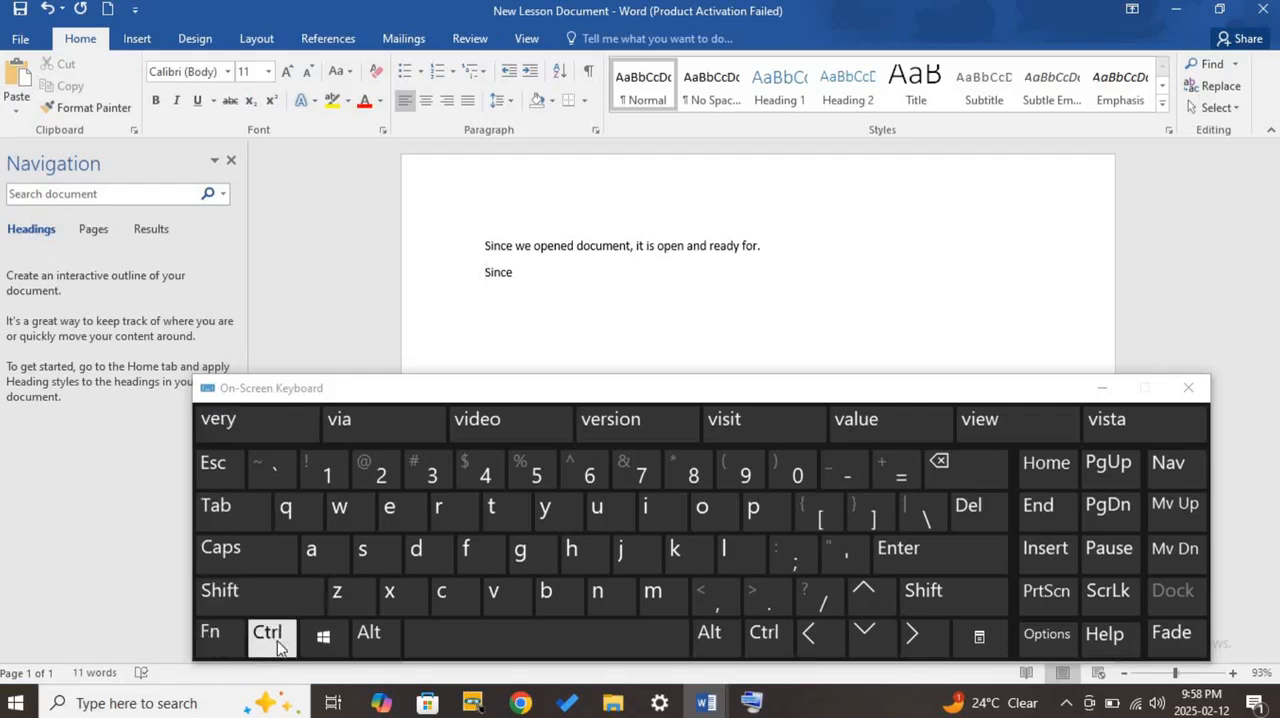
- Undo the paste of "Since" and redo it using the On-Screen Keyboard
{"action": "left_click", "coordinate": [337, 591], "text": "ctrl"}
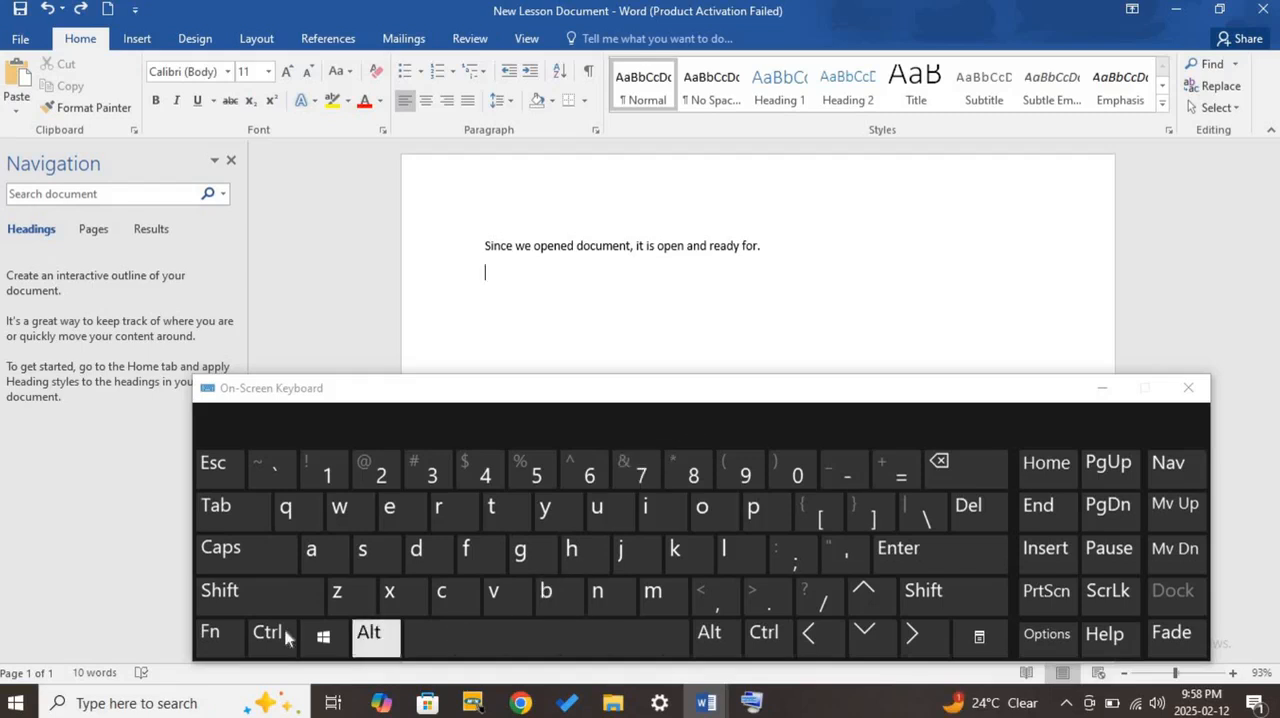
{"action": "key", "text": "ctrl"}
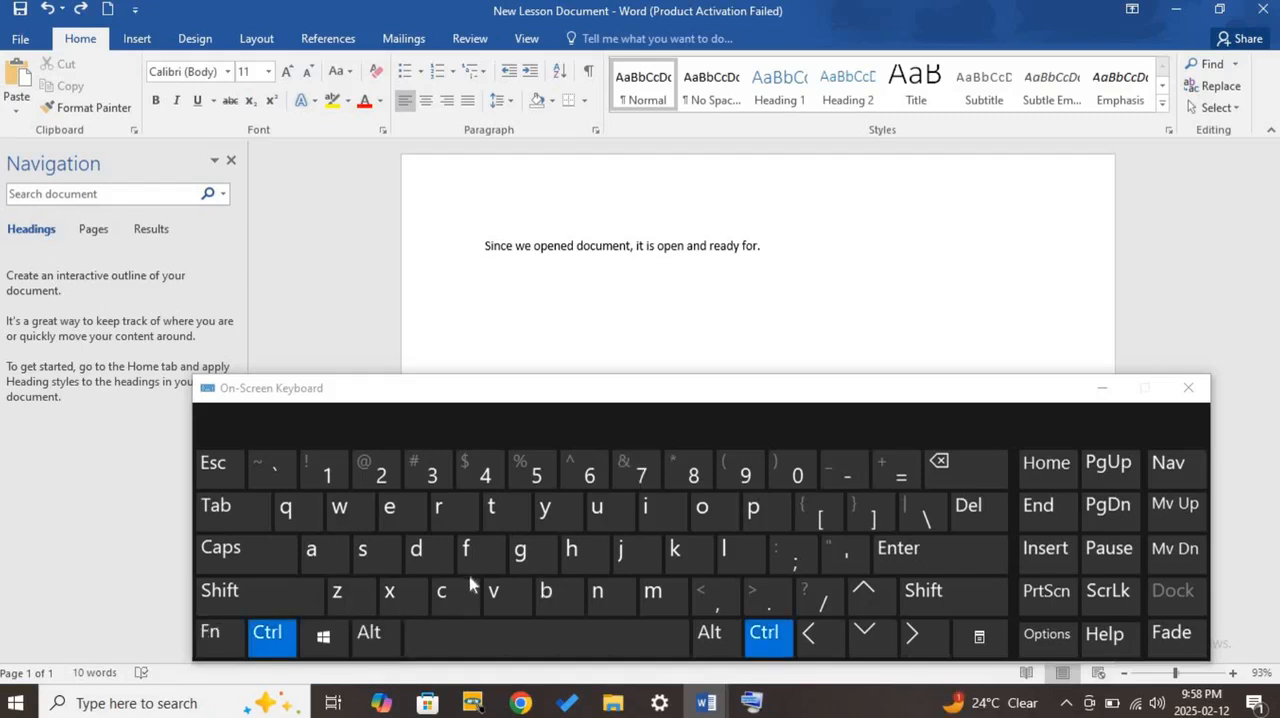
{"action": "left_click", "coordinate": [561, 526]}
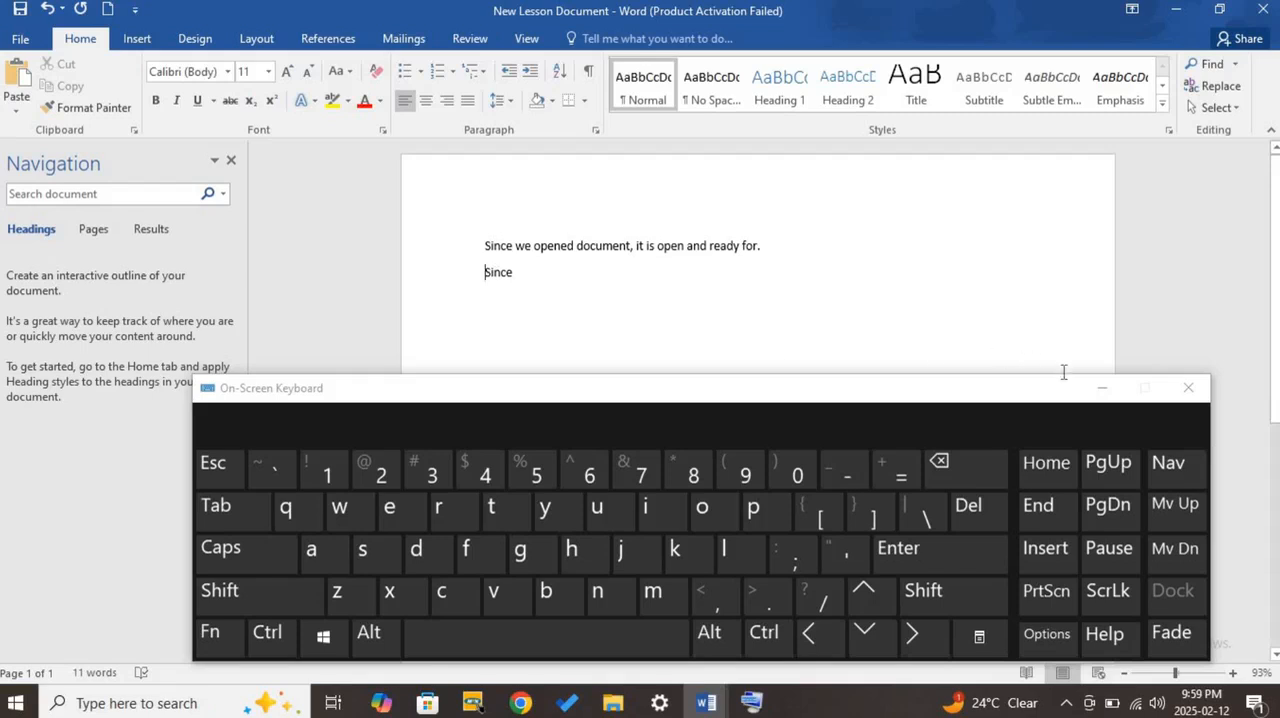
- Minimize the On-Screen Keyboard, select the whole first sentence, and make it bold, undoing the bold formatting
{"action": "left_click", "coordinate": [1103, 389]}
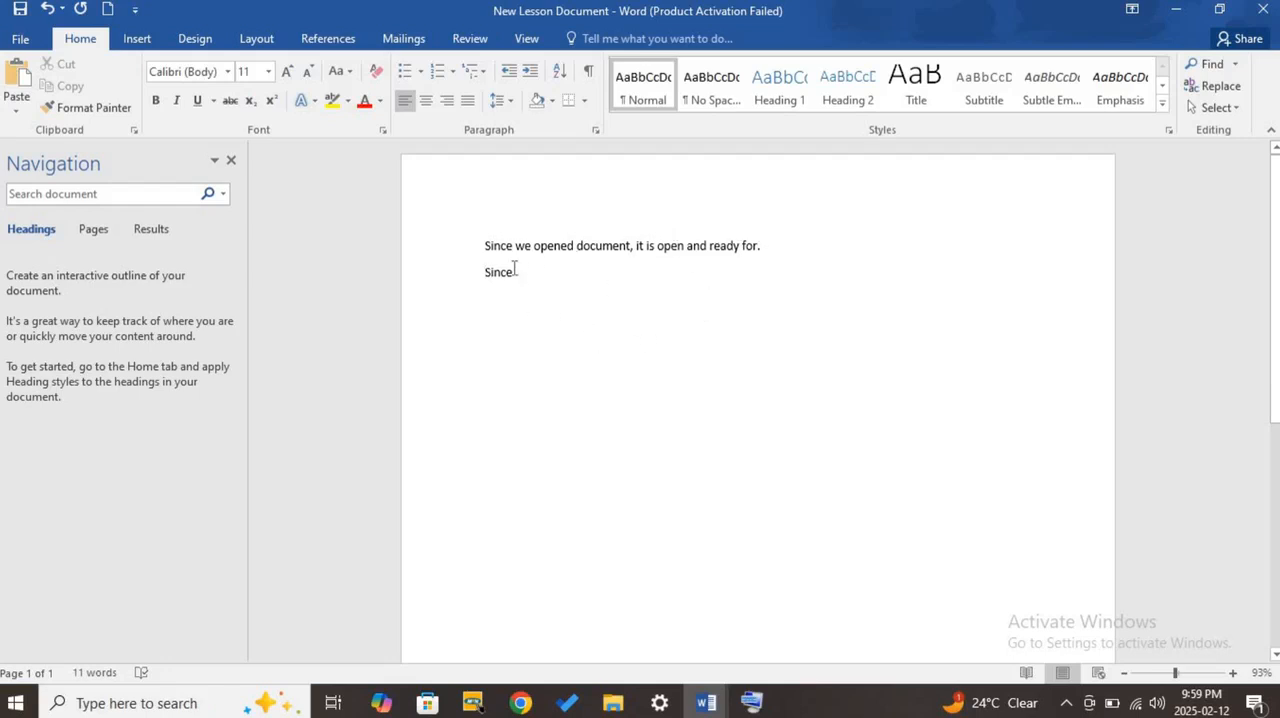
{"action": "triple_click", "coordinate": [490, 252]}
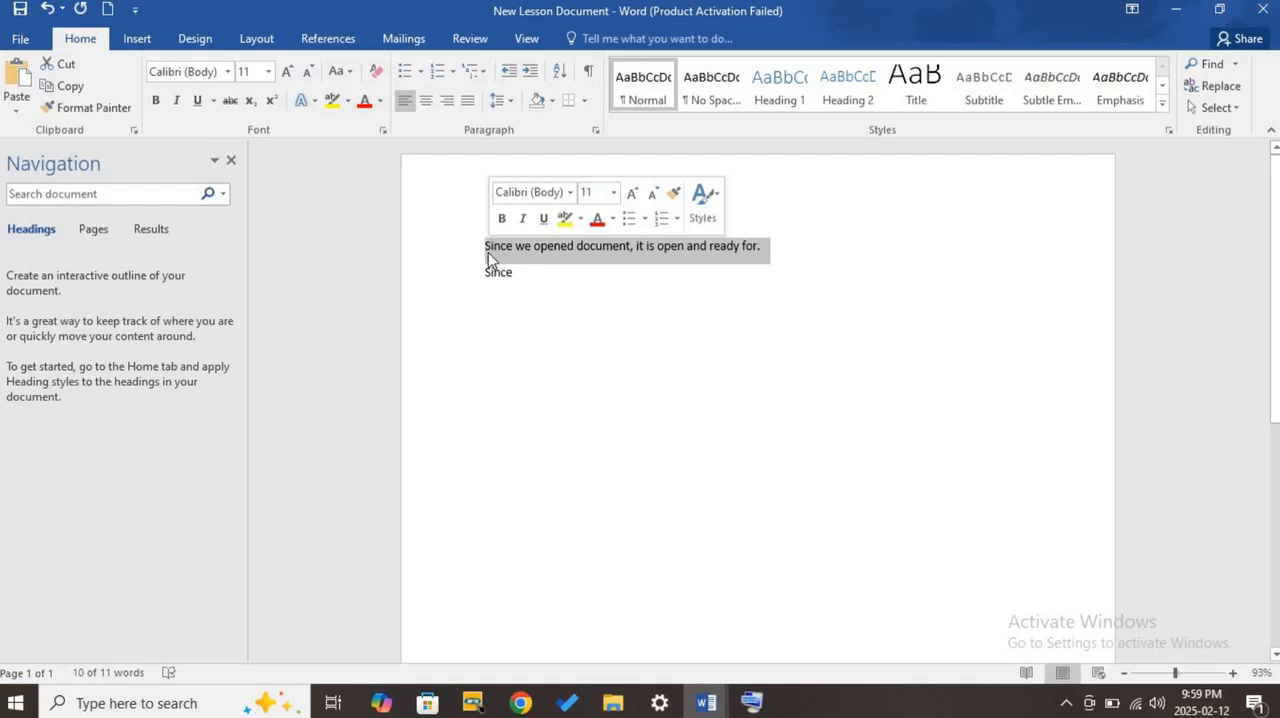
{"action": "left_click", "coordinate": [157, 101]}
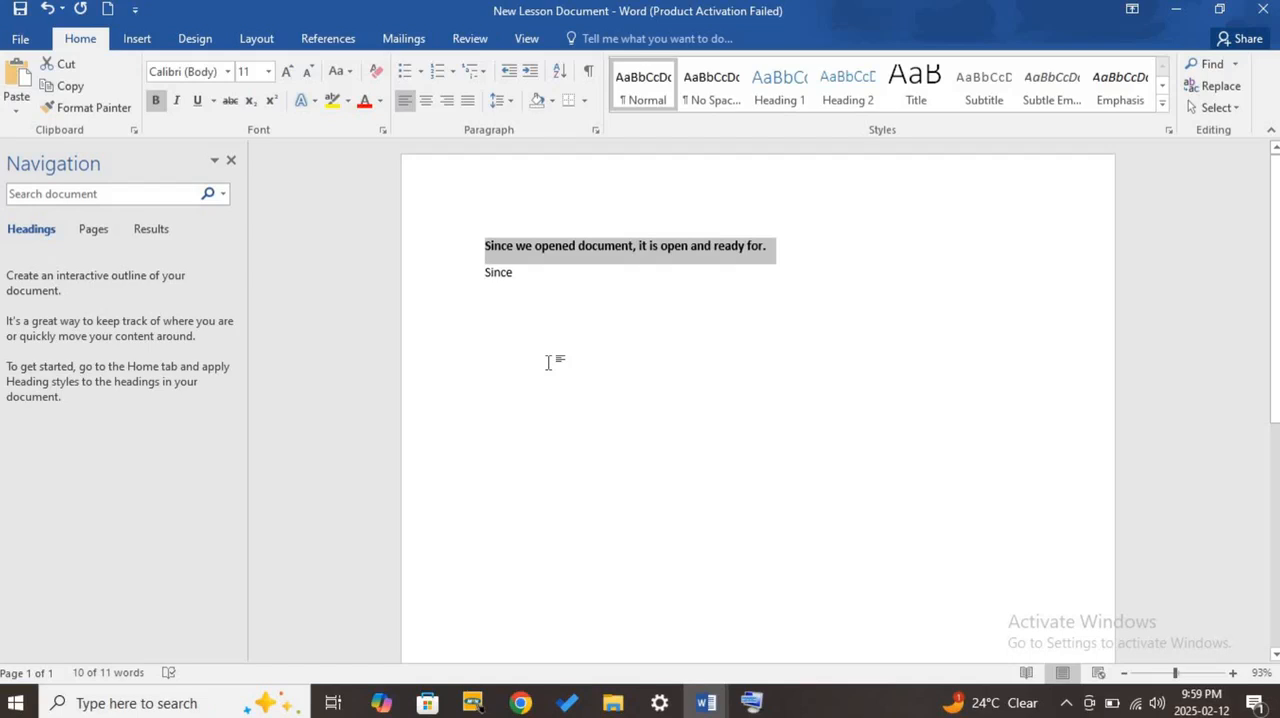
{"action": "left_click", "coordinate": [46, 8]}
- Make the selected sentence bold using the On-Screen Keyboard, and also italic and underlined
{"action": "left_click", "coordinate": [752, 699]}
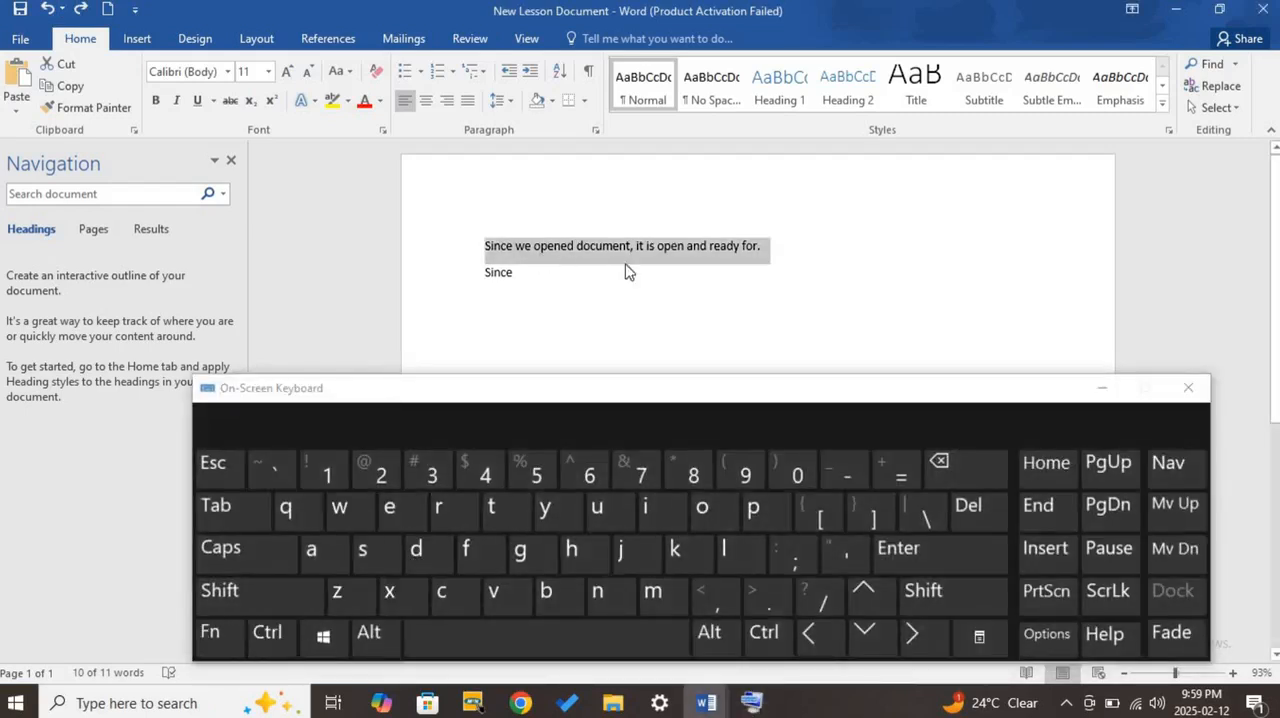
{"action": "key", "text": "ctrl"}
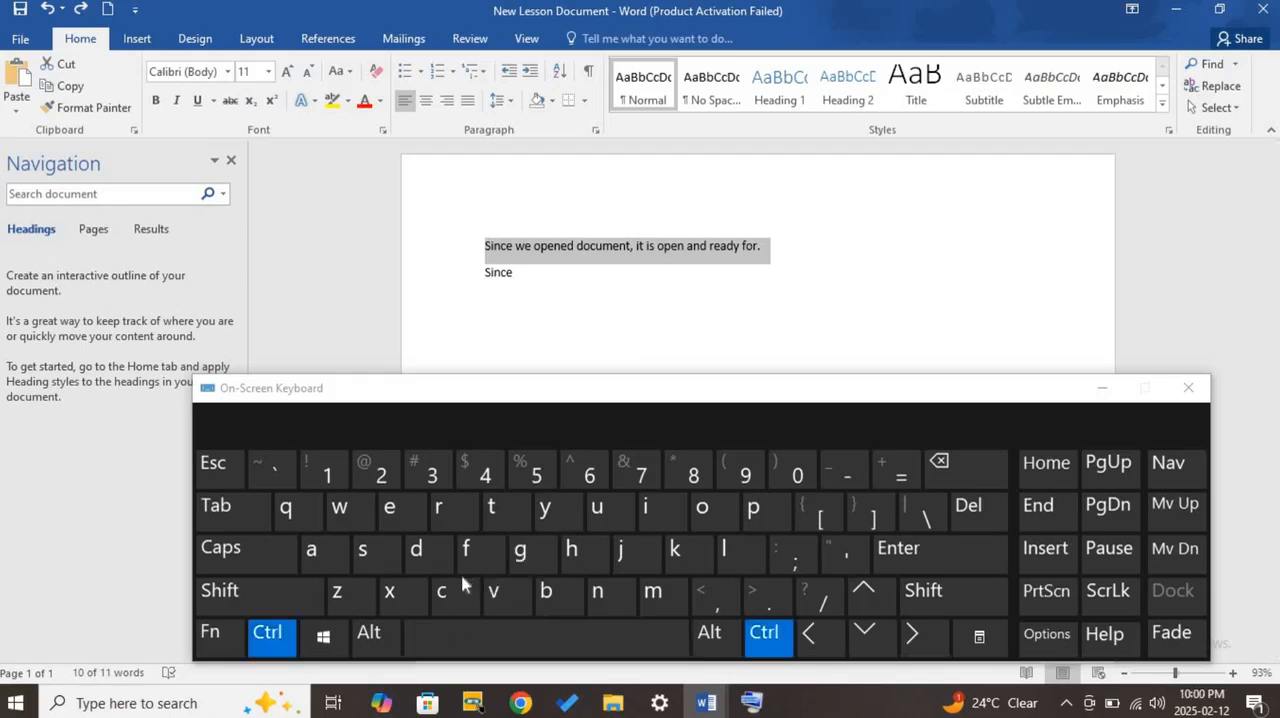
{"action": "left_click", "coordinate": [545, 591]}
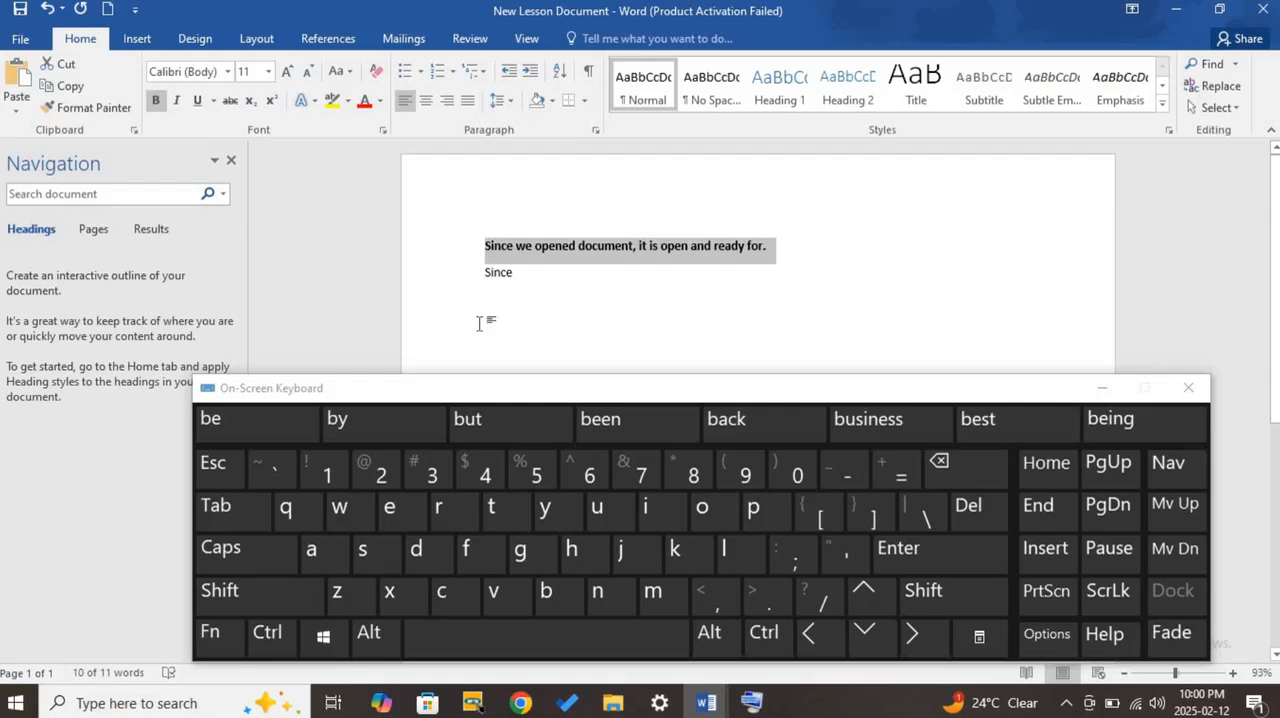
{"action": "left_click", "coordinate": [175, 109]}
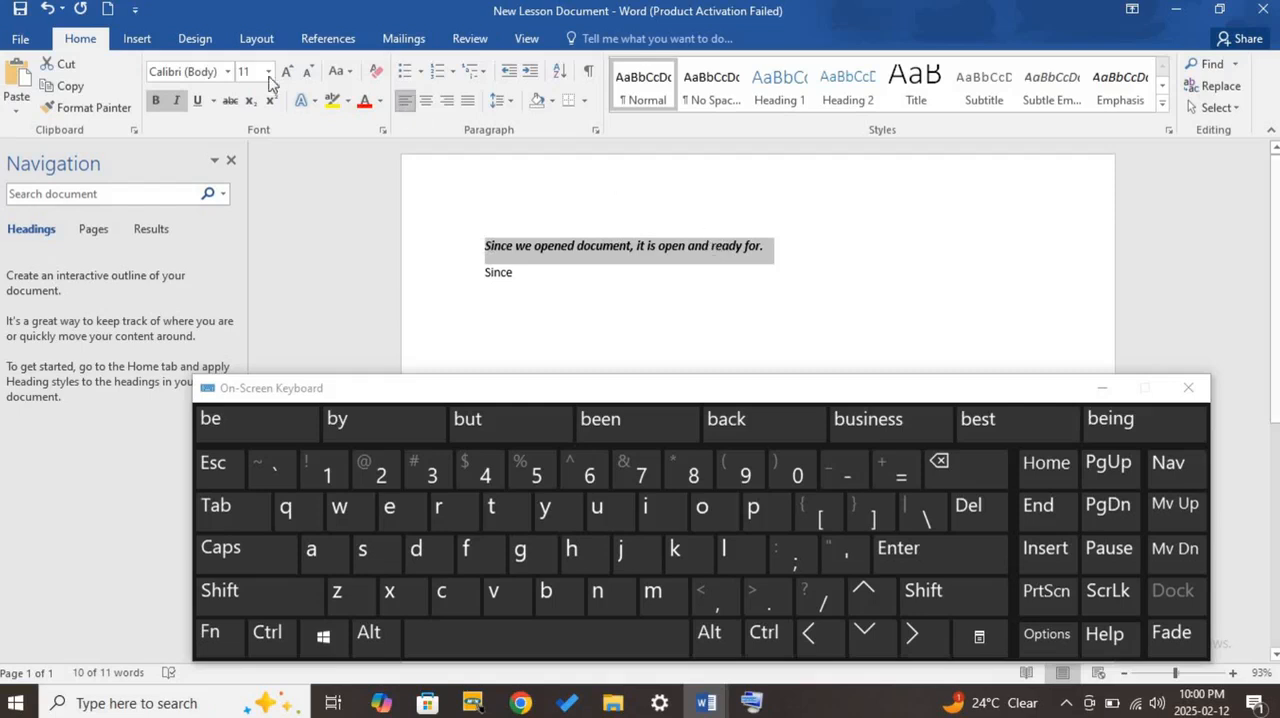
{"action": "left_click", "coordinate": [199, 108]}
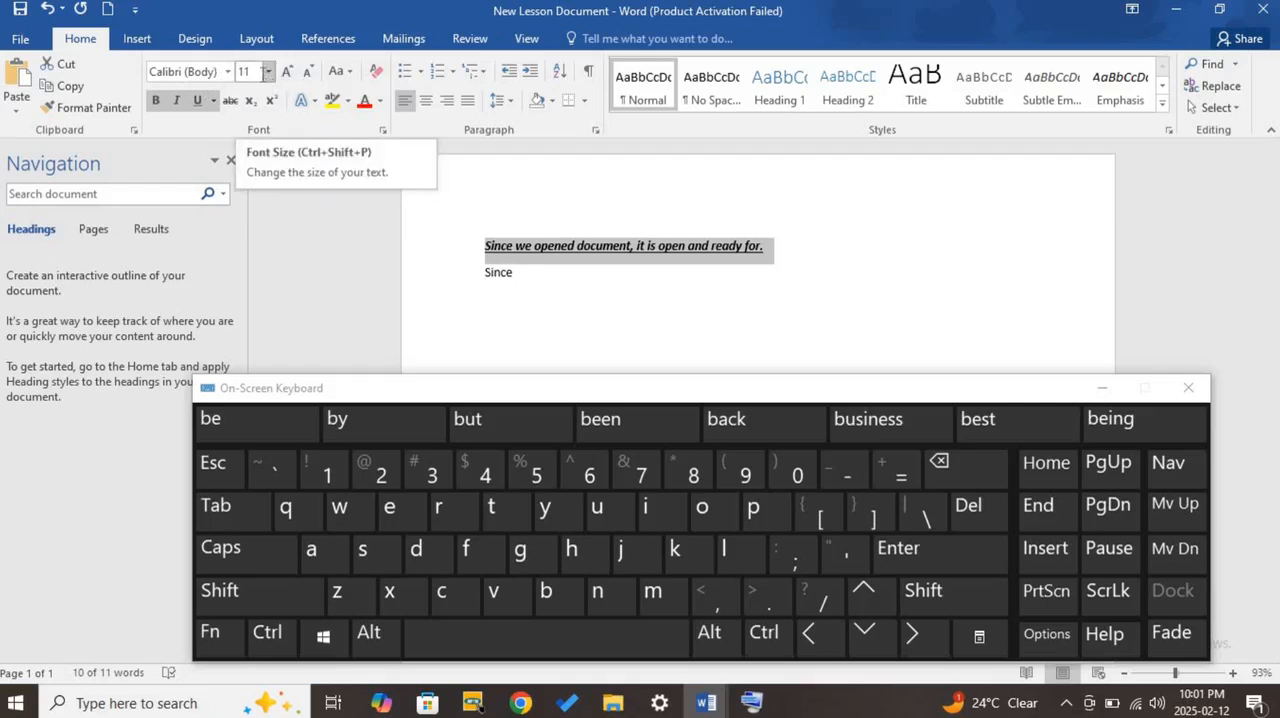
- Set the font size of the selected sentence to 27, undoing the accidental deletion of the text
{"action": "left_click", "coordinate": [268, 72]}
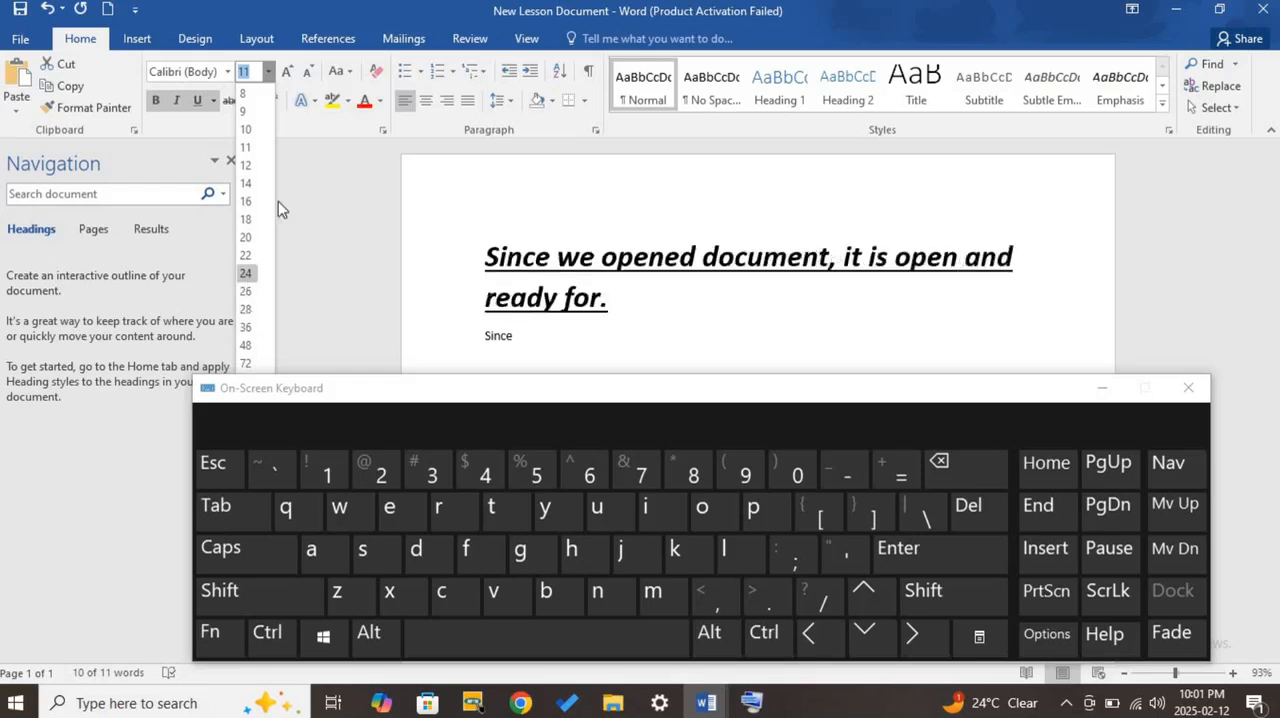
{"action": "left_click", "coordinate": [966, 471]}
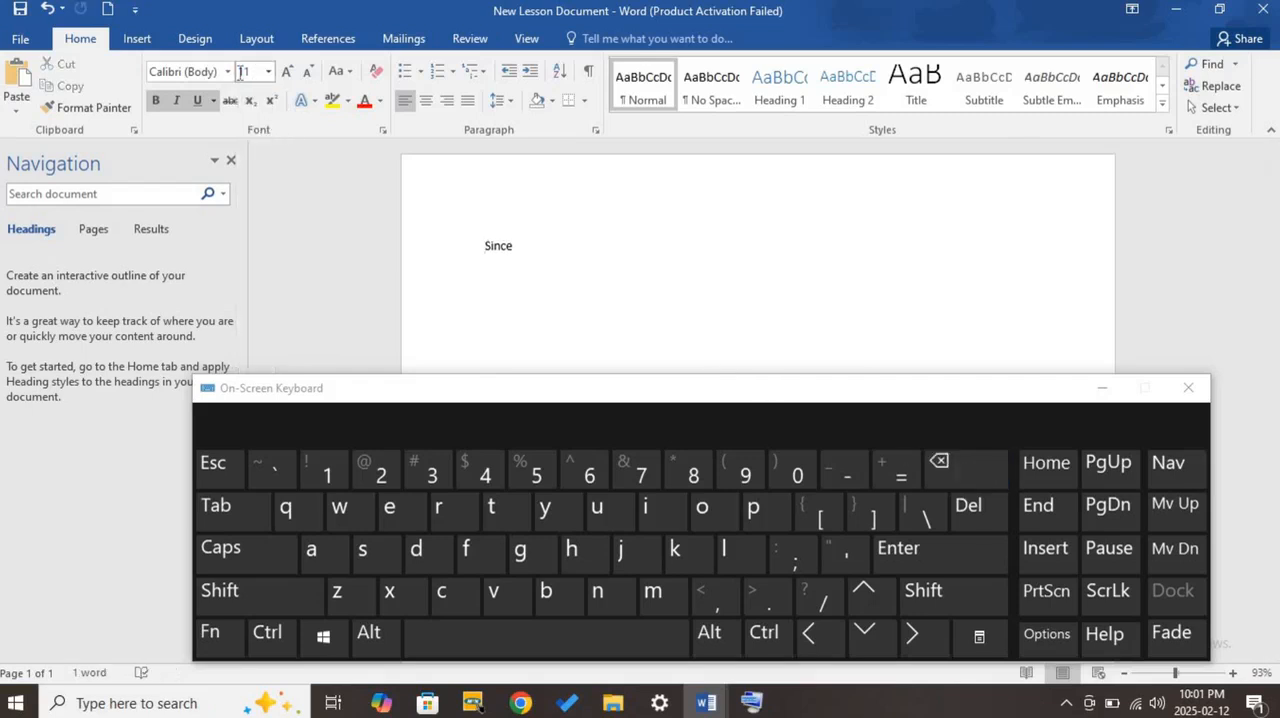
{"action": "left_click", "coordinate": [48, 10]}
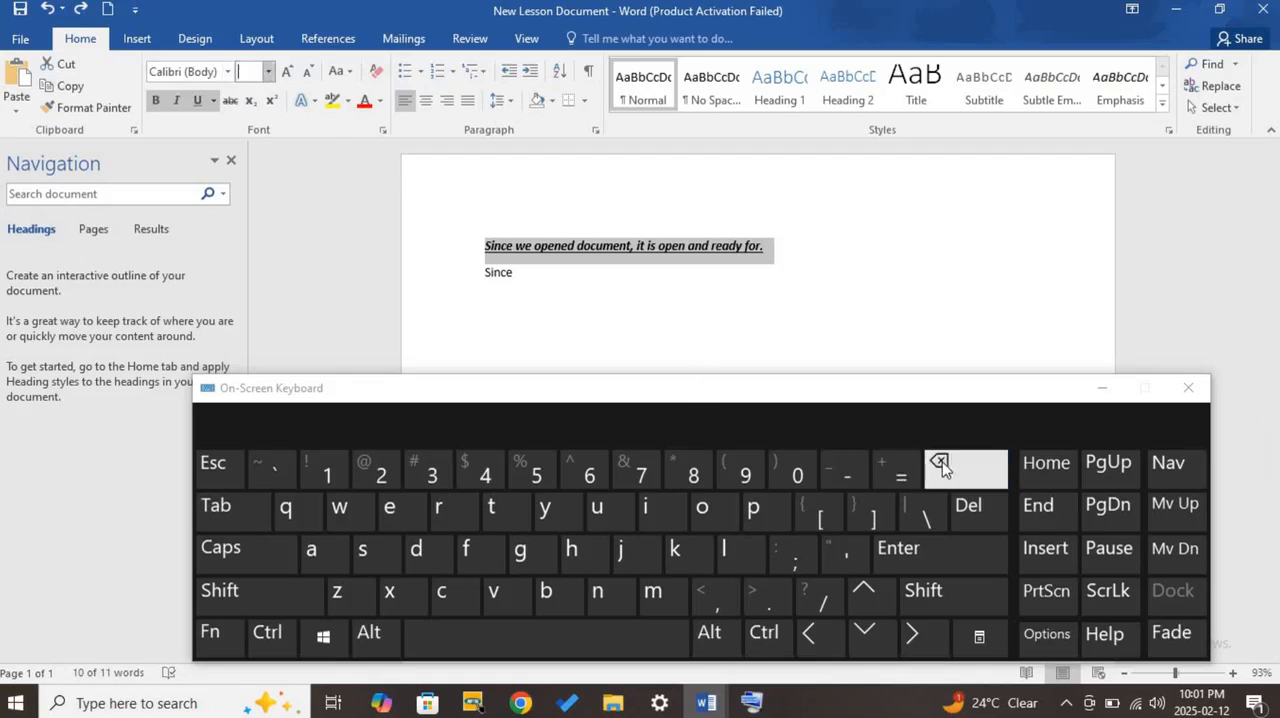
{"action": "left_click", "coordinate": [380, 468]}
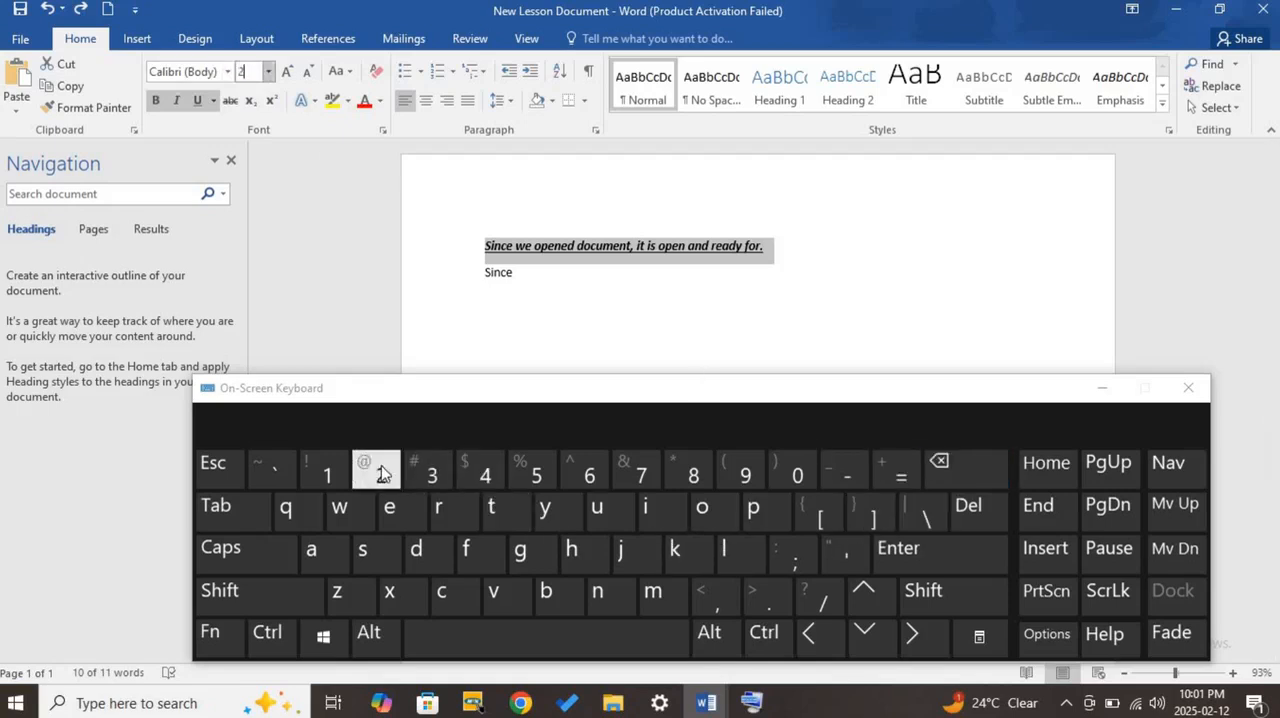
{"action": "left_click", "coordinate": [638, 468]}
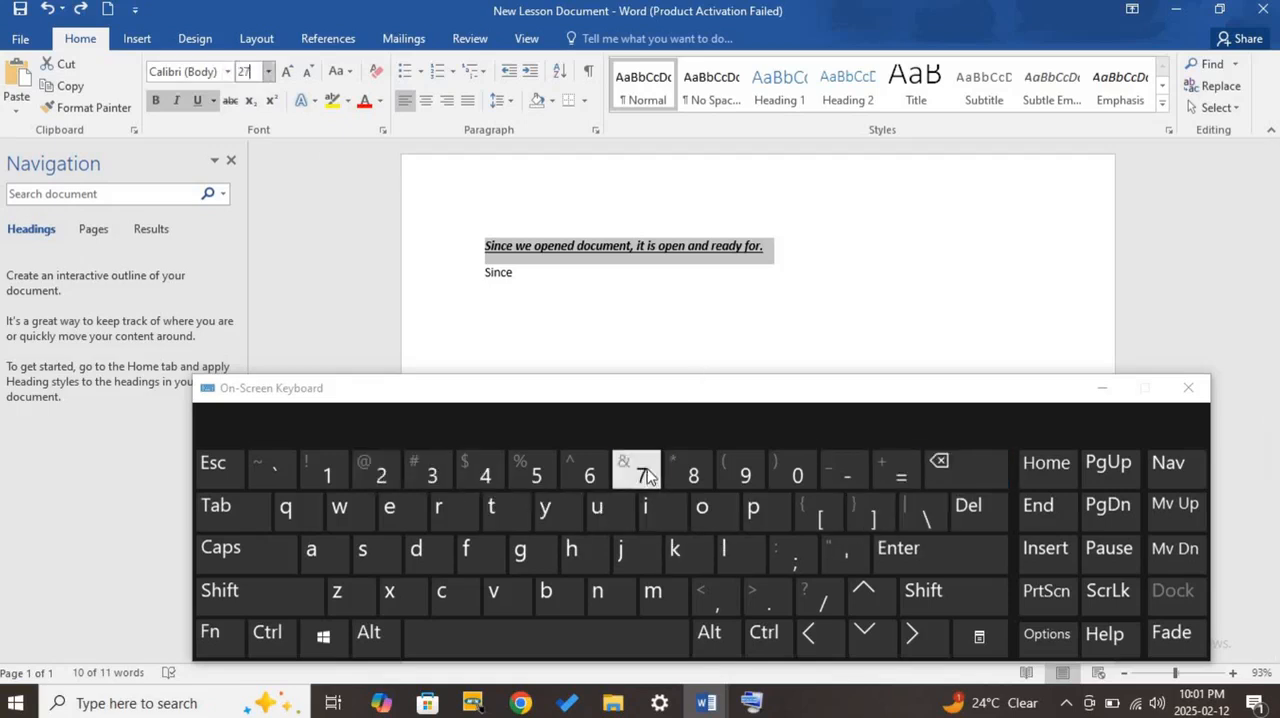
{"action": "left_click", "coordinate": [991, 554]}
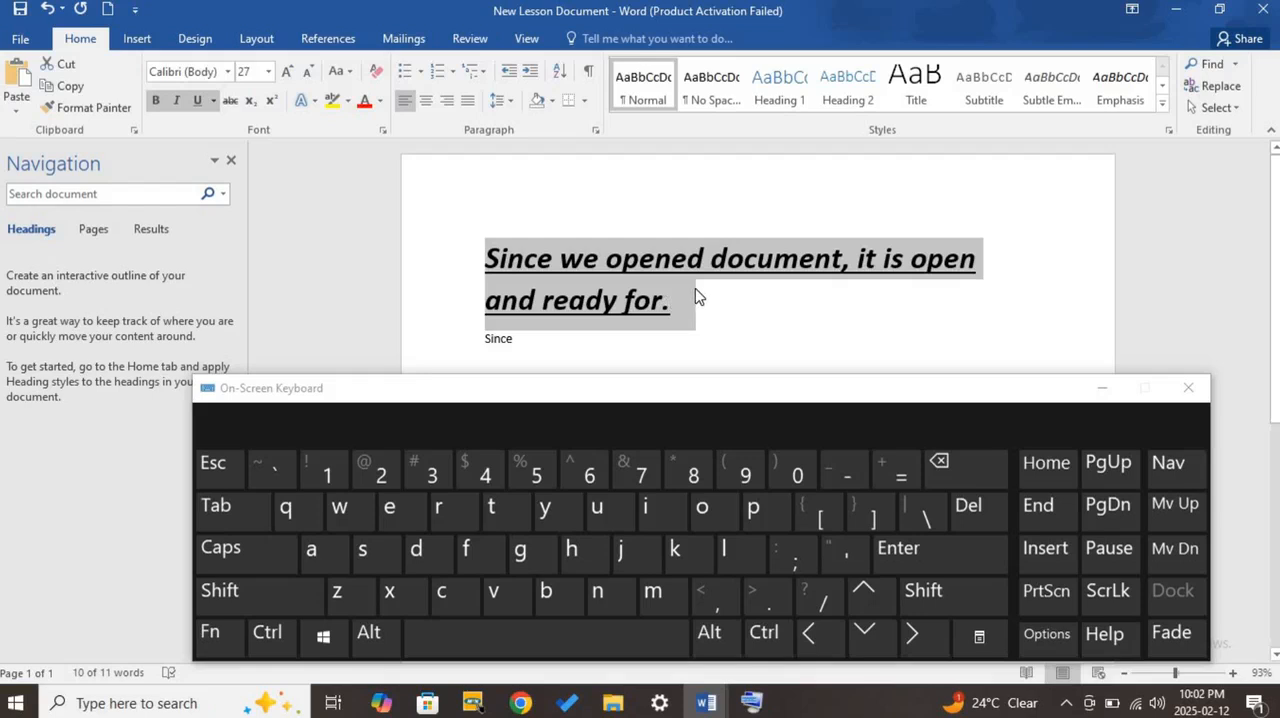
- Try left and center alignment on the selected sentence, and align it right
{"action": "scroll", "coordinate": [723, 289], "scroll_direction": "down", "scroll_amount": 1}
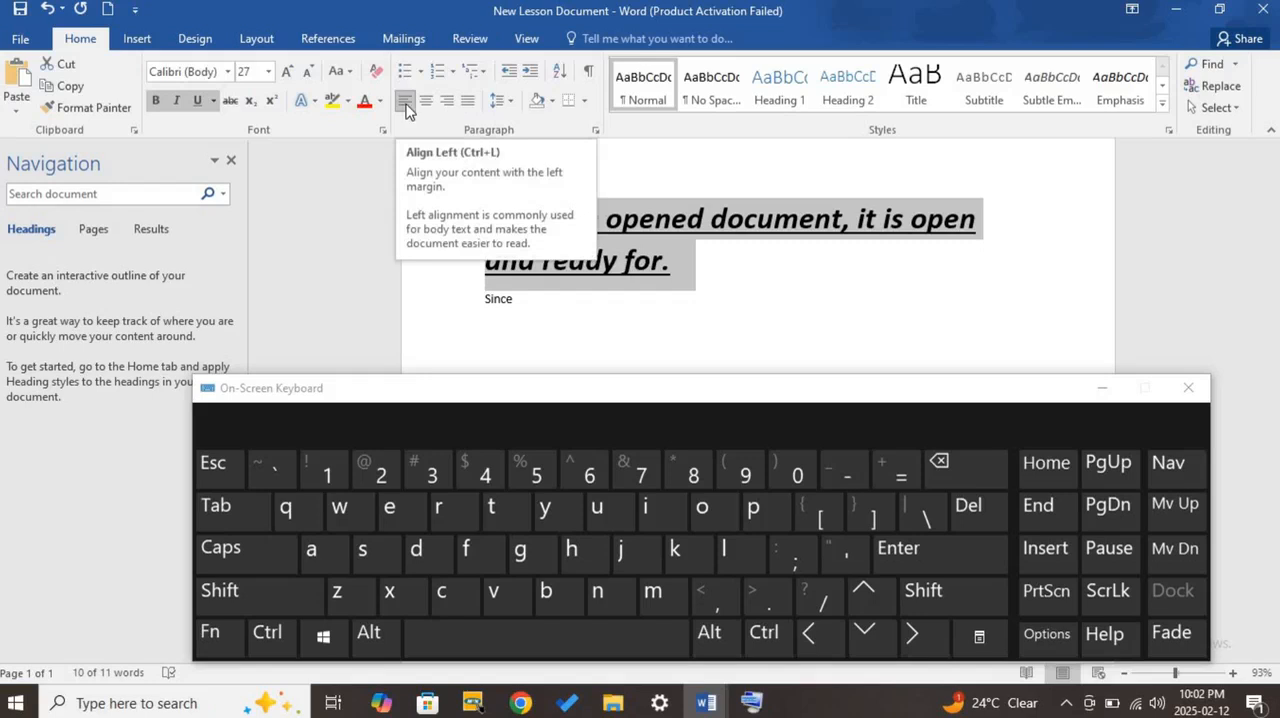
{"action": "left_click", "coordinate": [405, 103]}
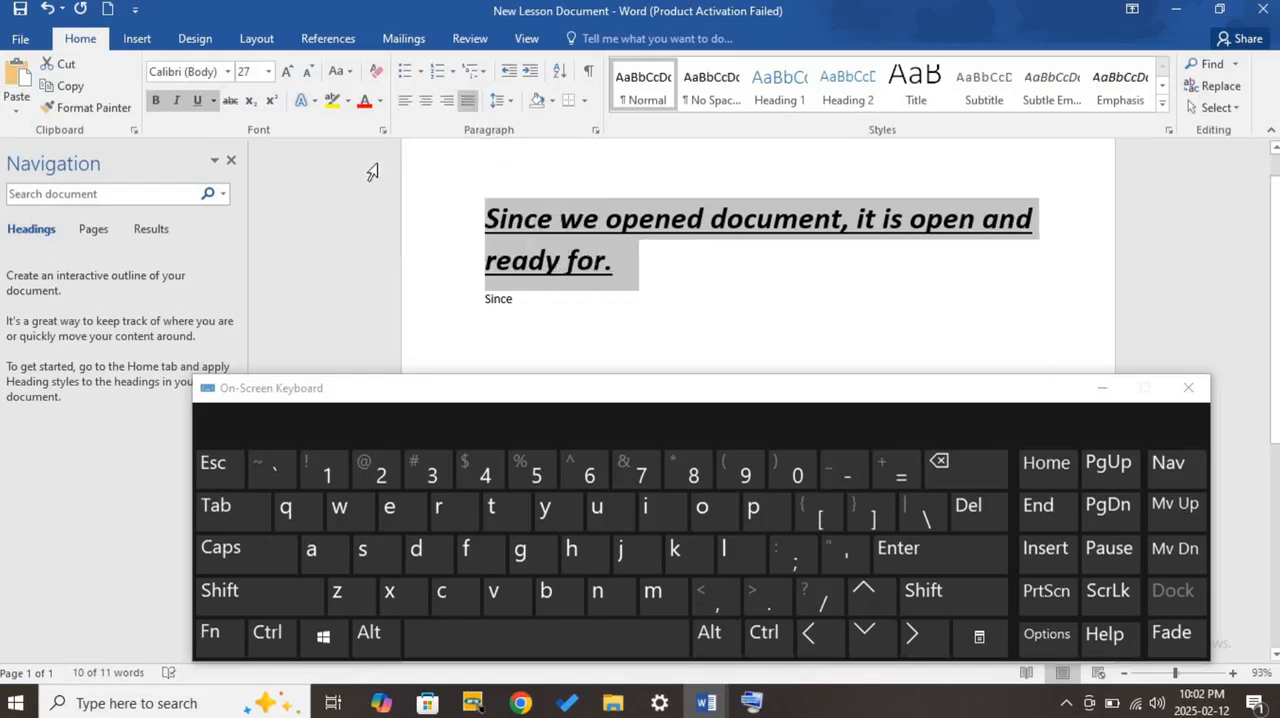
{"action": "left_click", "coordinate": [405, 101]}
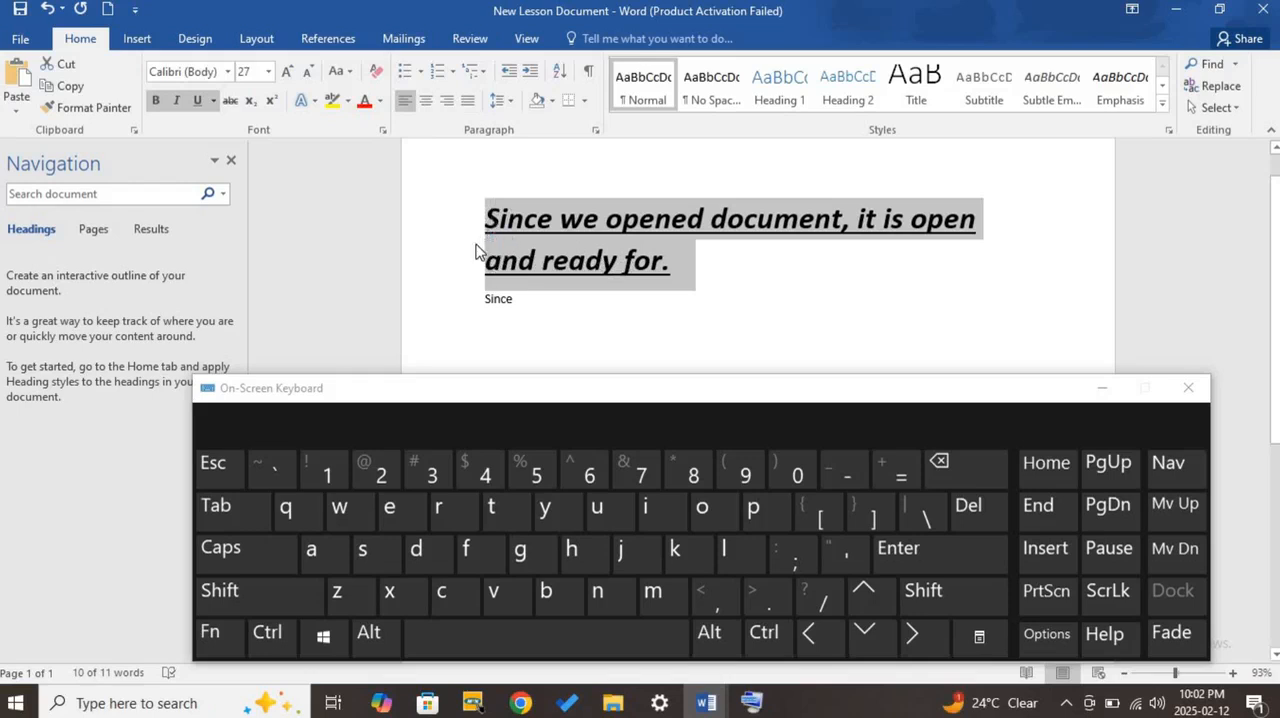
{"action": "left_click", "coordinate": [426, 100]}
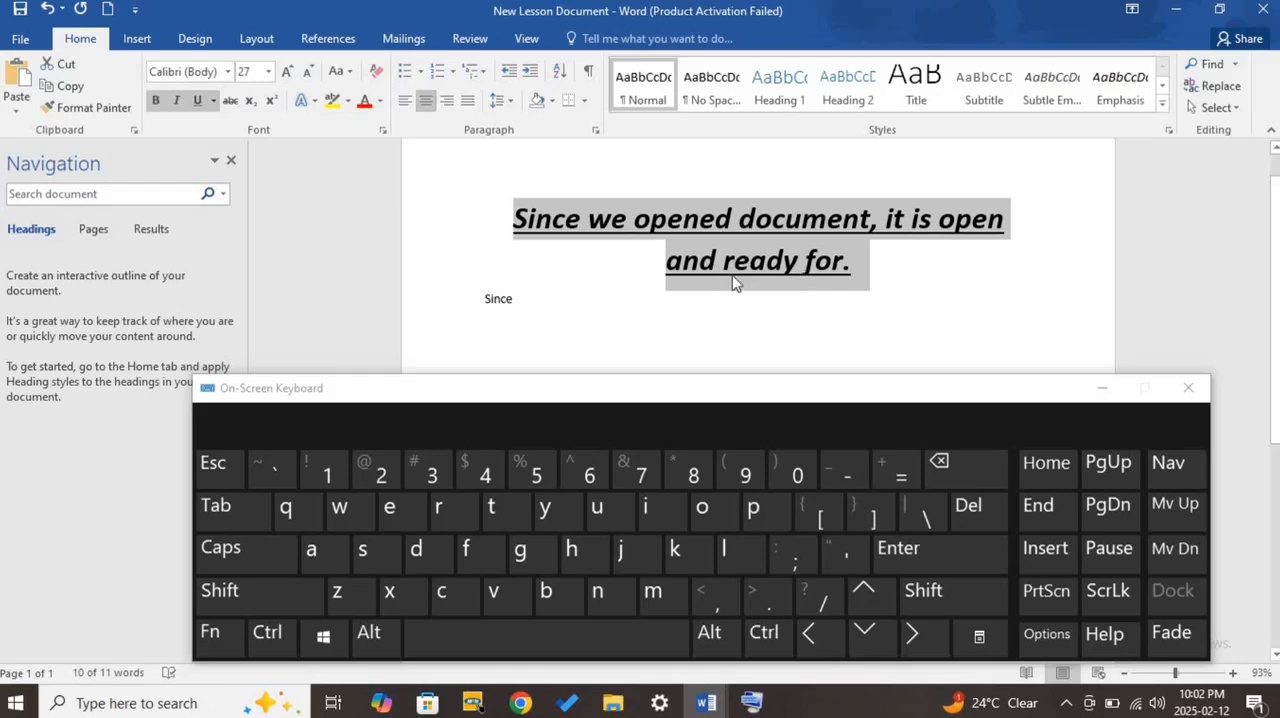
{"action": "left_click", "coordinate": [447, 101]}
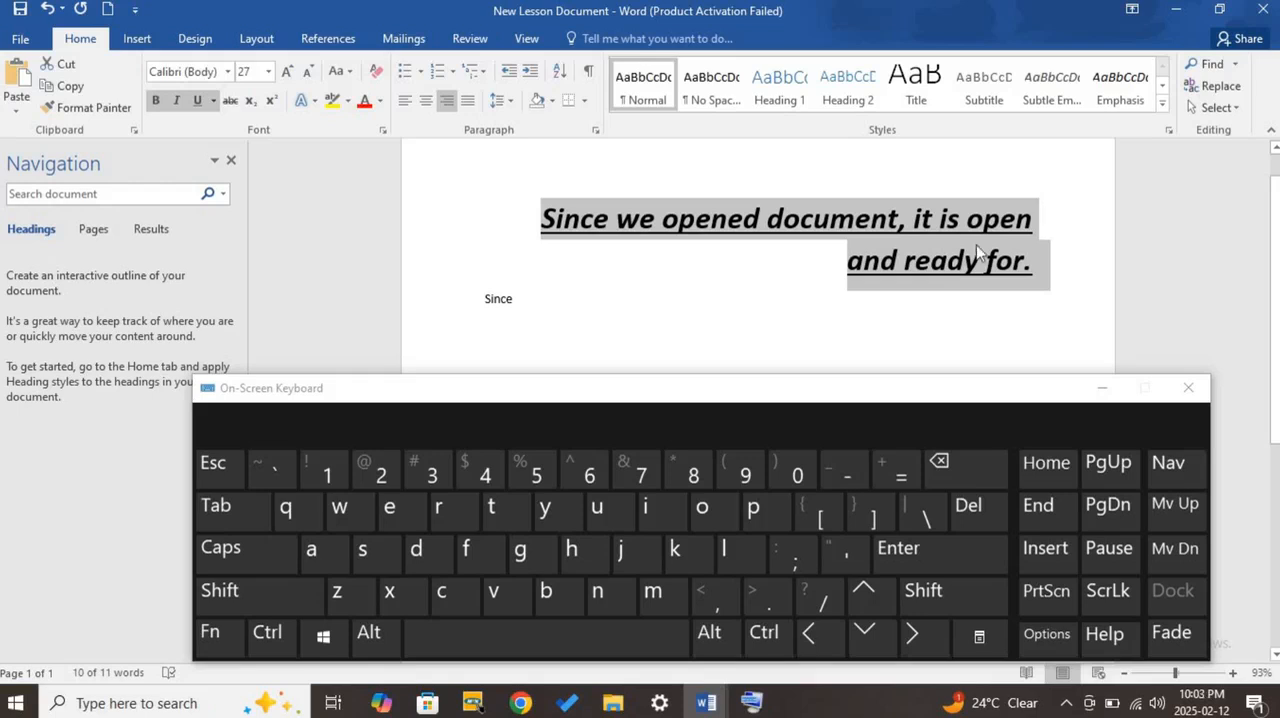
- Justify the selected sentence between the margins and minimize the On-Screen Keyboard
{"action": "left_click", "coordinate": [469, 103]}
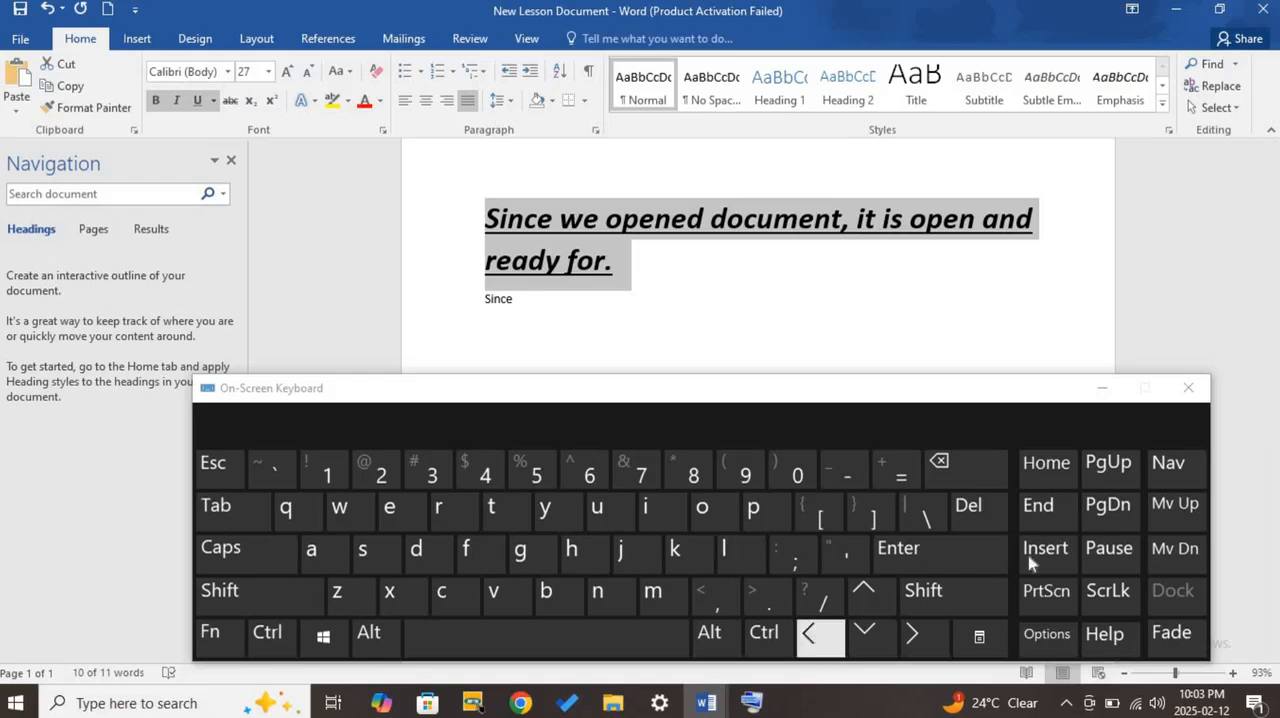
{"action": "left_click", "coordinate": [1103, 393]}
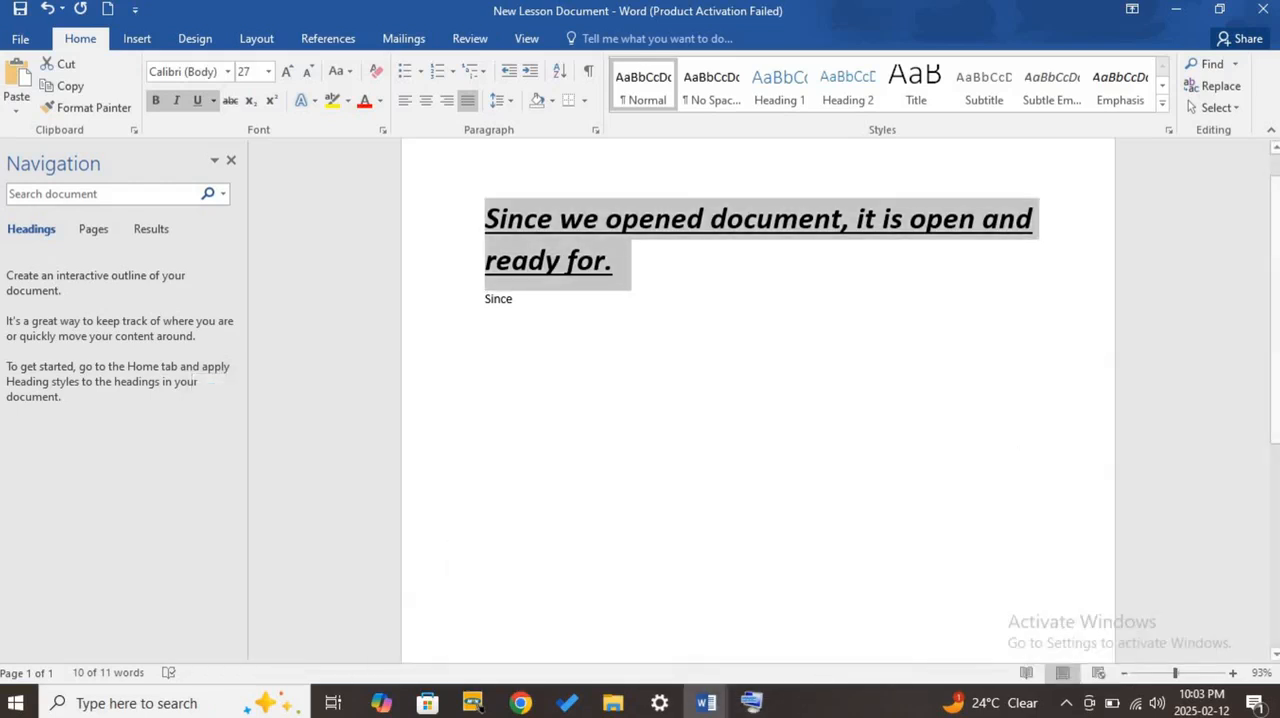
- Switch to the MS Word Basic Functions document and highlight the list item "Formatting Text:"
{"action": "left_click", "coordinate": [706, 703]}
{"action": "left_click", "coordinate": [703, 647]}
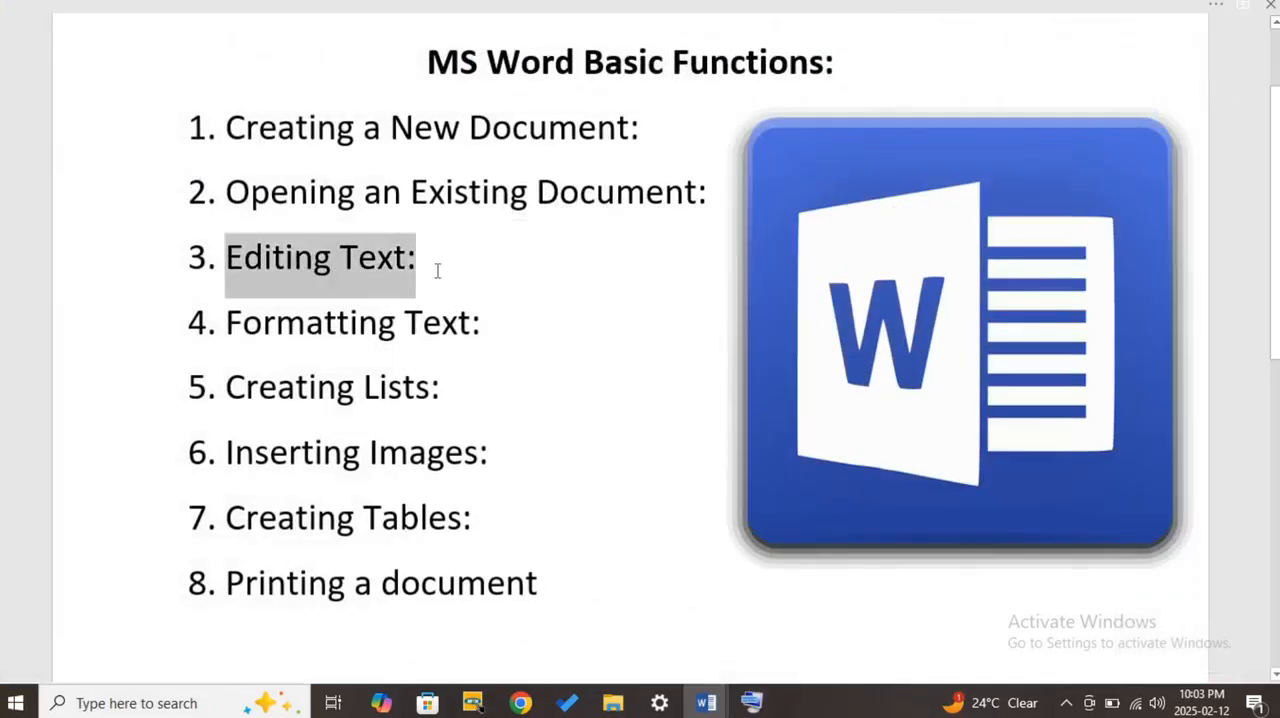
{"action": "left_click_drag", "start_coordinate": [496, 328], "coordinate": [276, 336]}
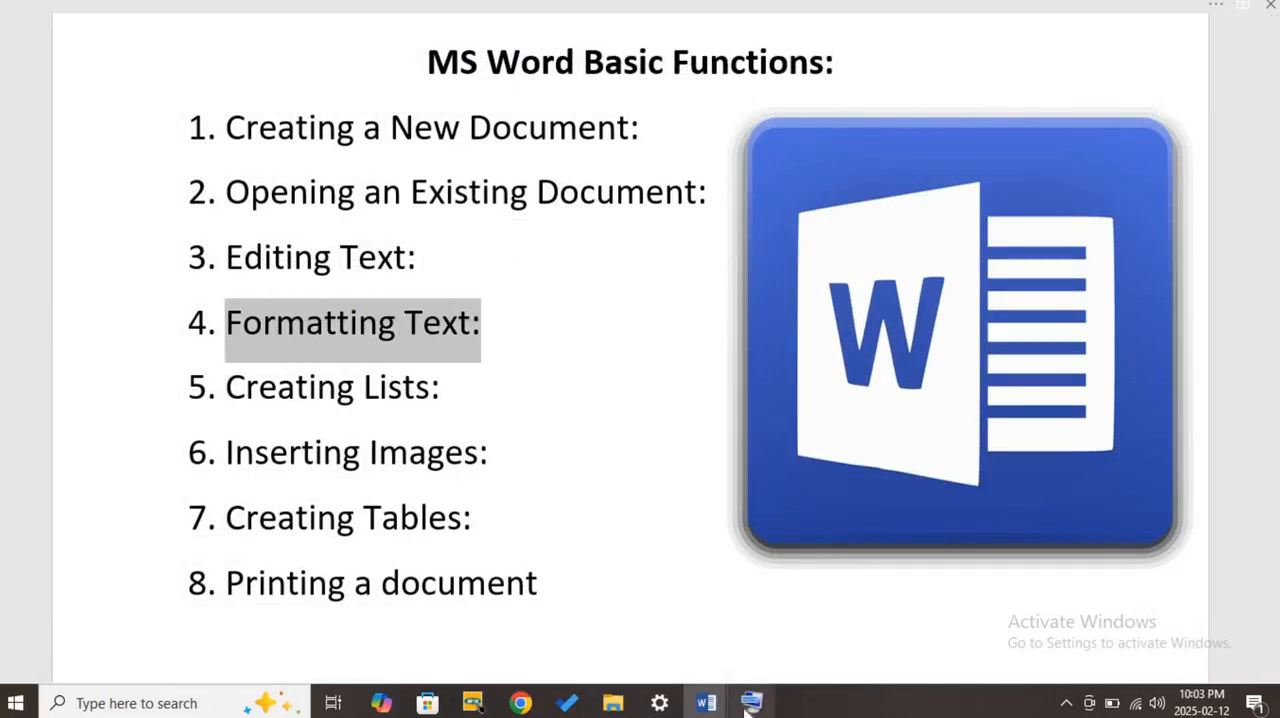
- Save New Lesson Document and clear the open Word windows to get to the desktop
{"action": "mouse_move", "coordinate": [706, 702]}
{"action": "left_click", "coordinate": [915, 638]}
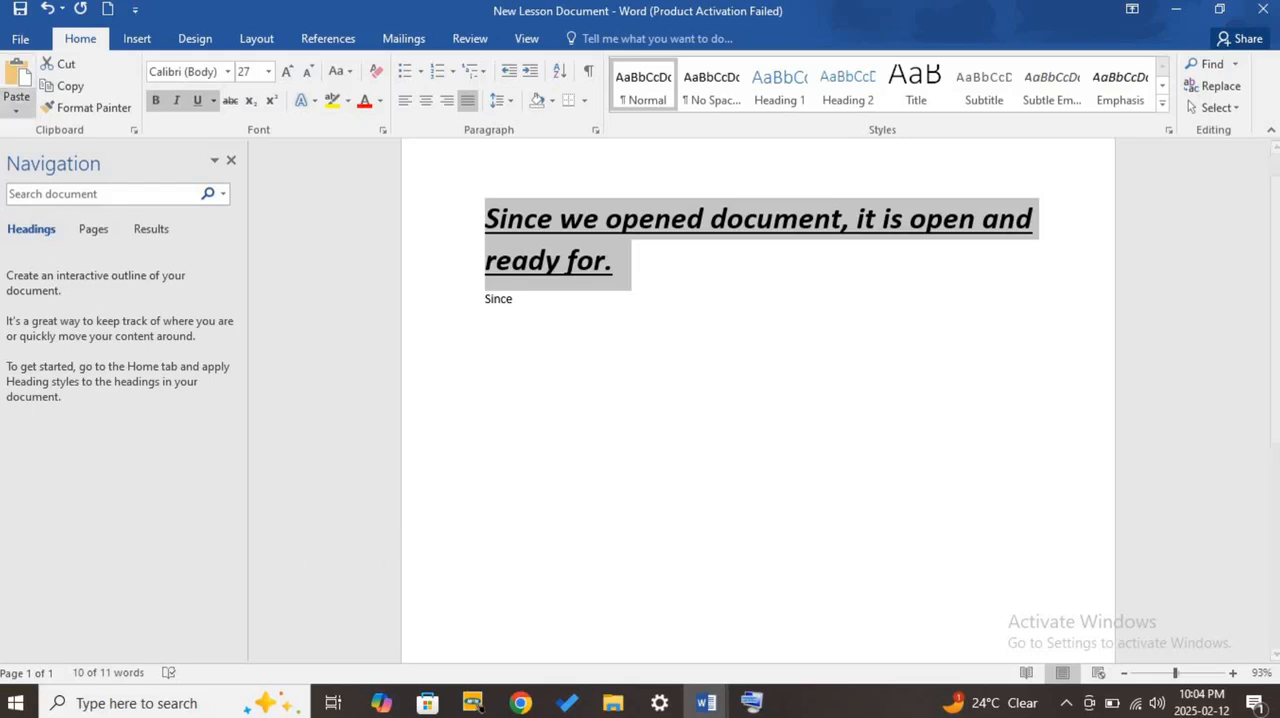
{"action": "left_click", "coordinate": [22, 12]}
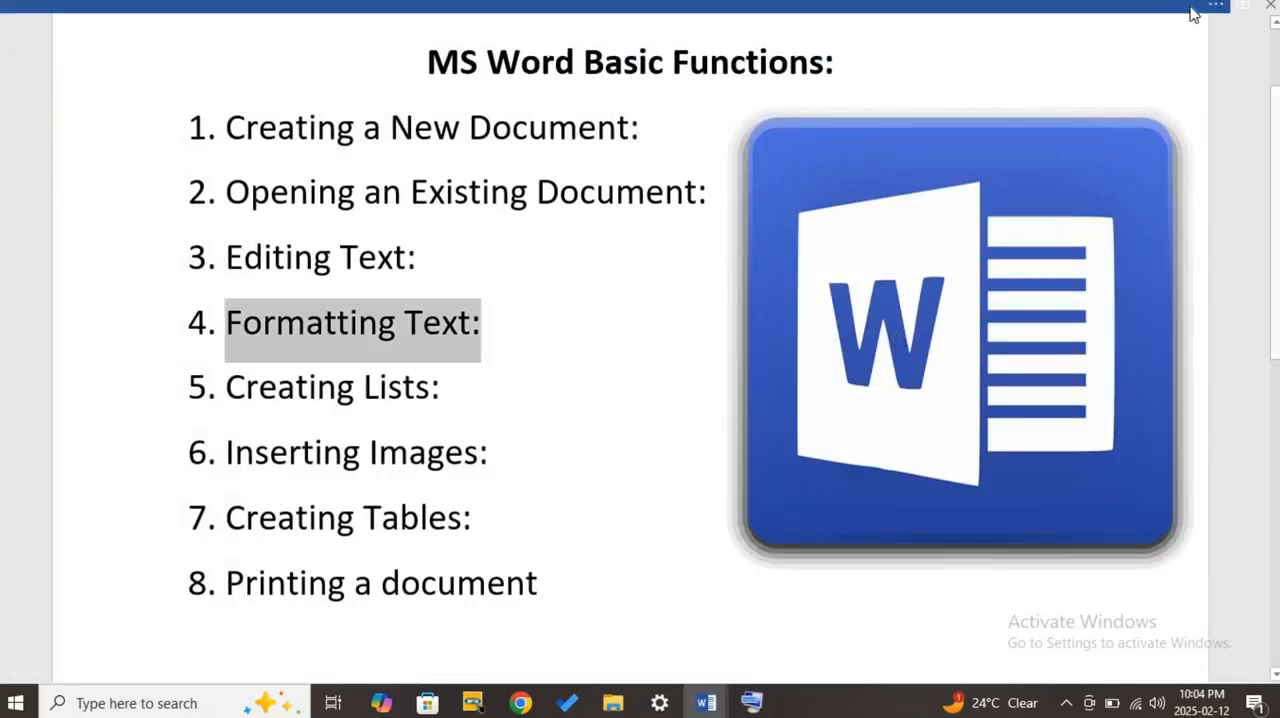
{"action": "left_click", "coordinate": [1215, 7]}
{"action": "left_click", "coordinate": [1176, 10]}
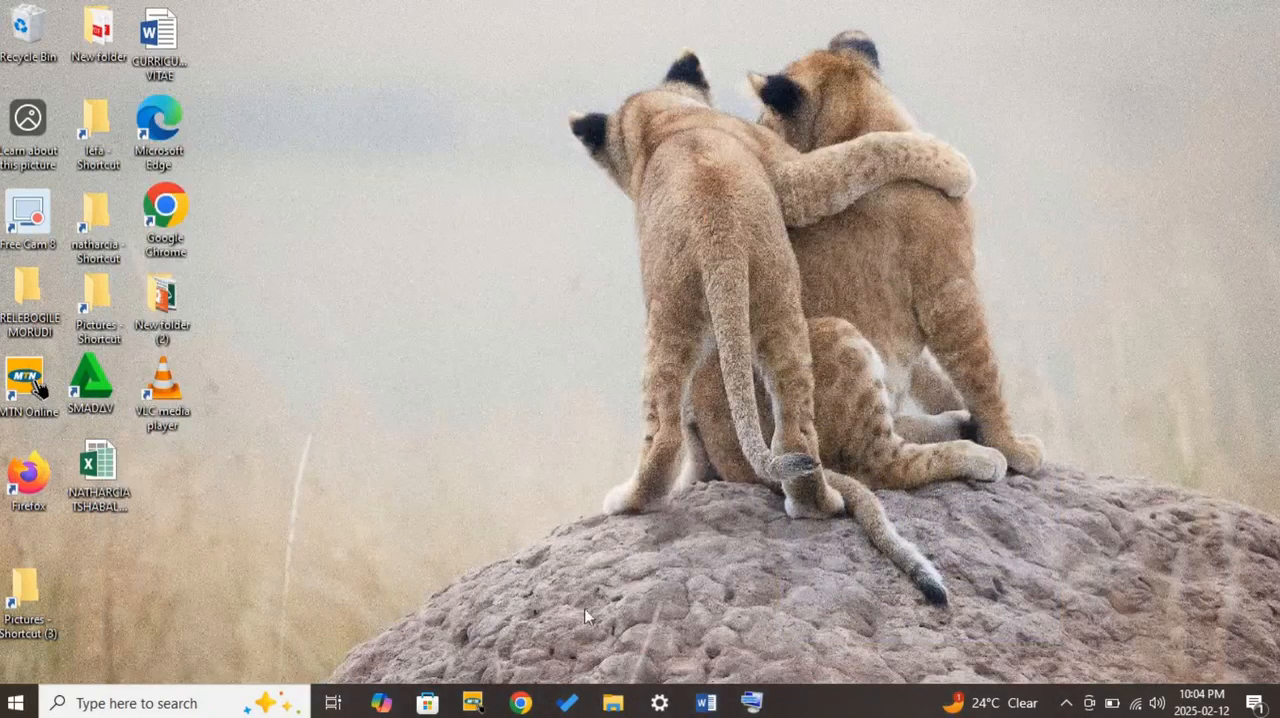
- Launch Word from the desktop, open the recent file New Lesson Document, and maximize its window
{"action": "left_click", "coordinate": [15, 702]}
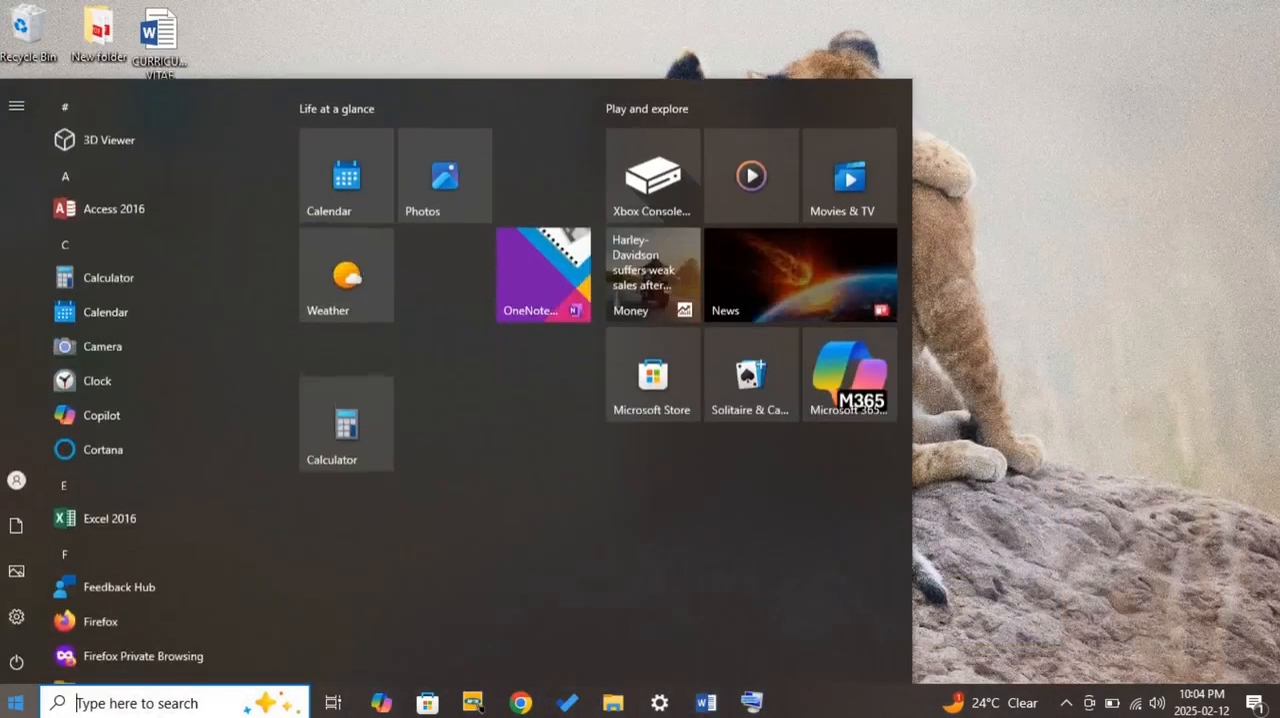
{"action": "scroll", "coordinate": [137, 551], "scroll_direction": "down", "scroll_amount": 3}
{"action": "scroll", "coordinate": [124, 561], "scroll_direction": "down", "scroll_amount": 15}
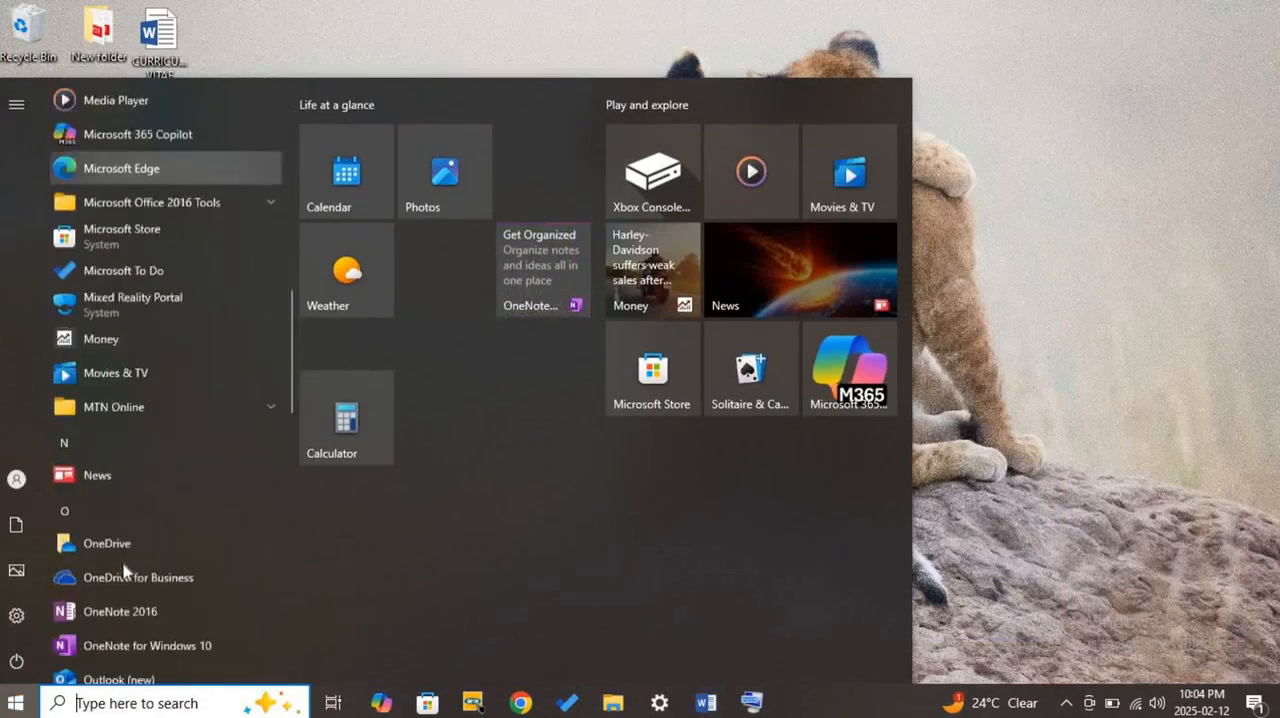
{"action": "left_click", "coordinate": [154, 555]}
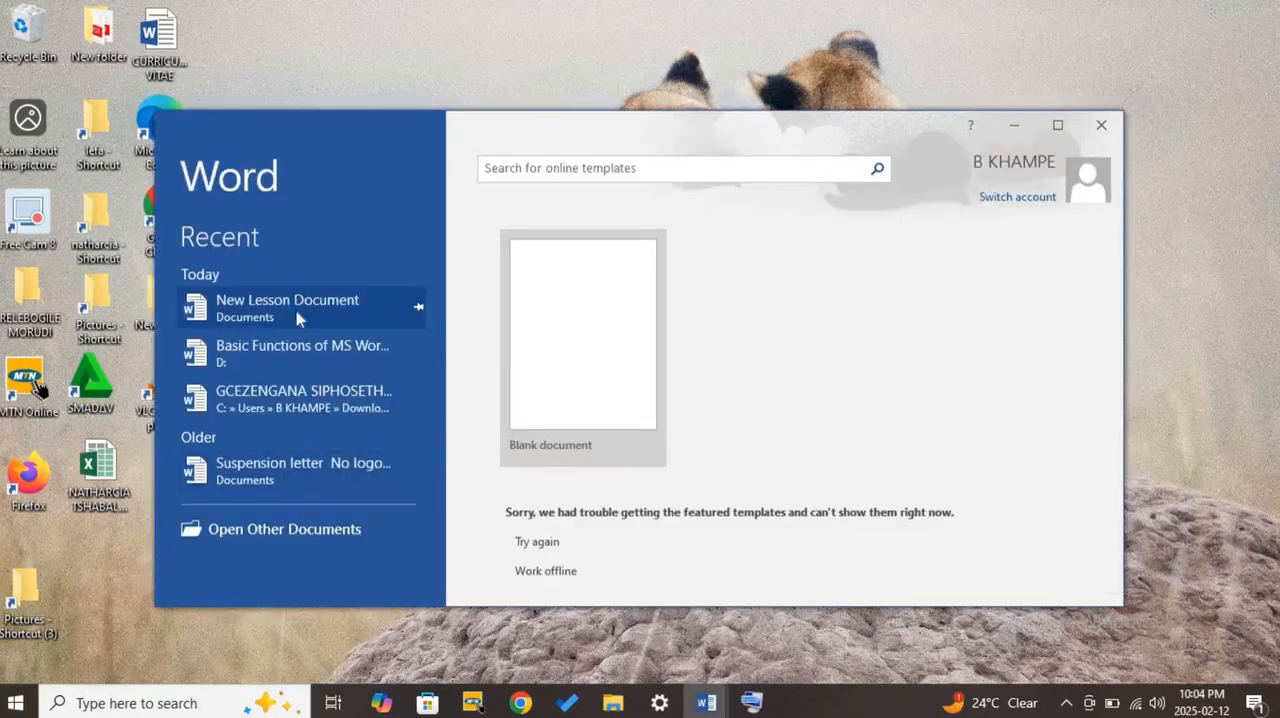
{"action": "left_click", "coordinate": [296, 311]}
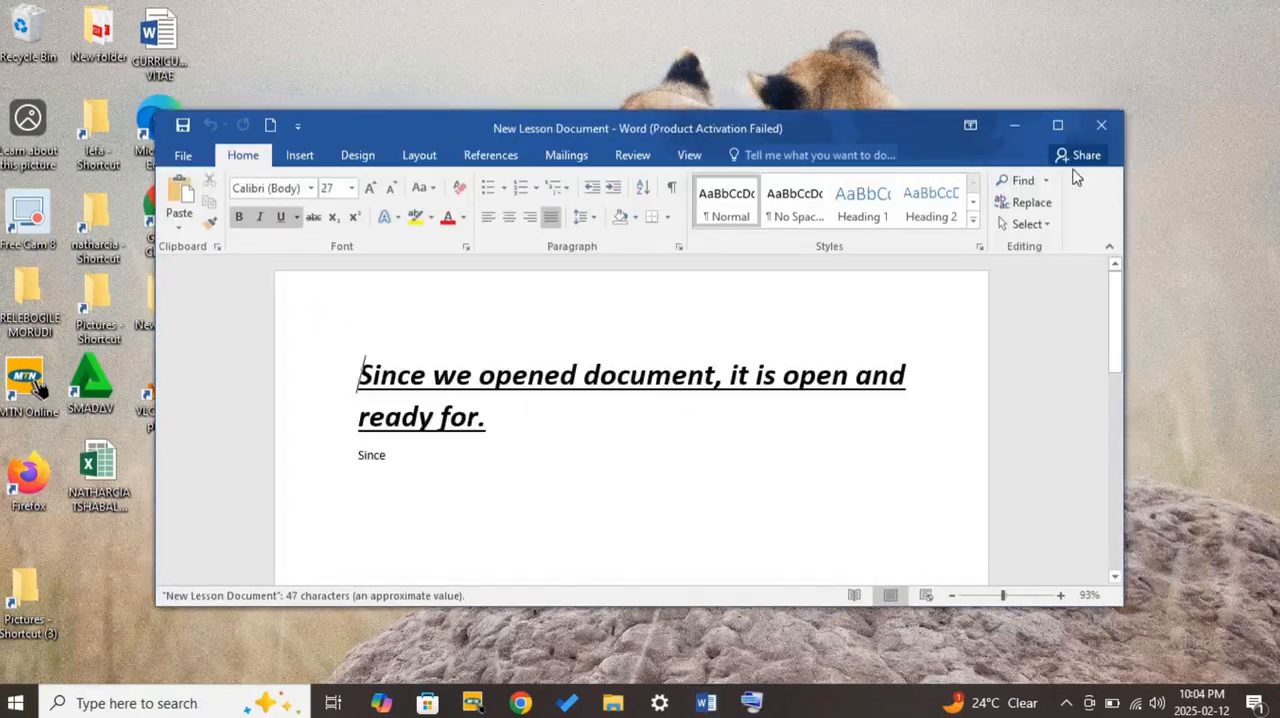
{"action": "left_click", "coordinate": [1057, 125]}
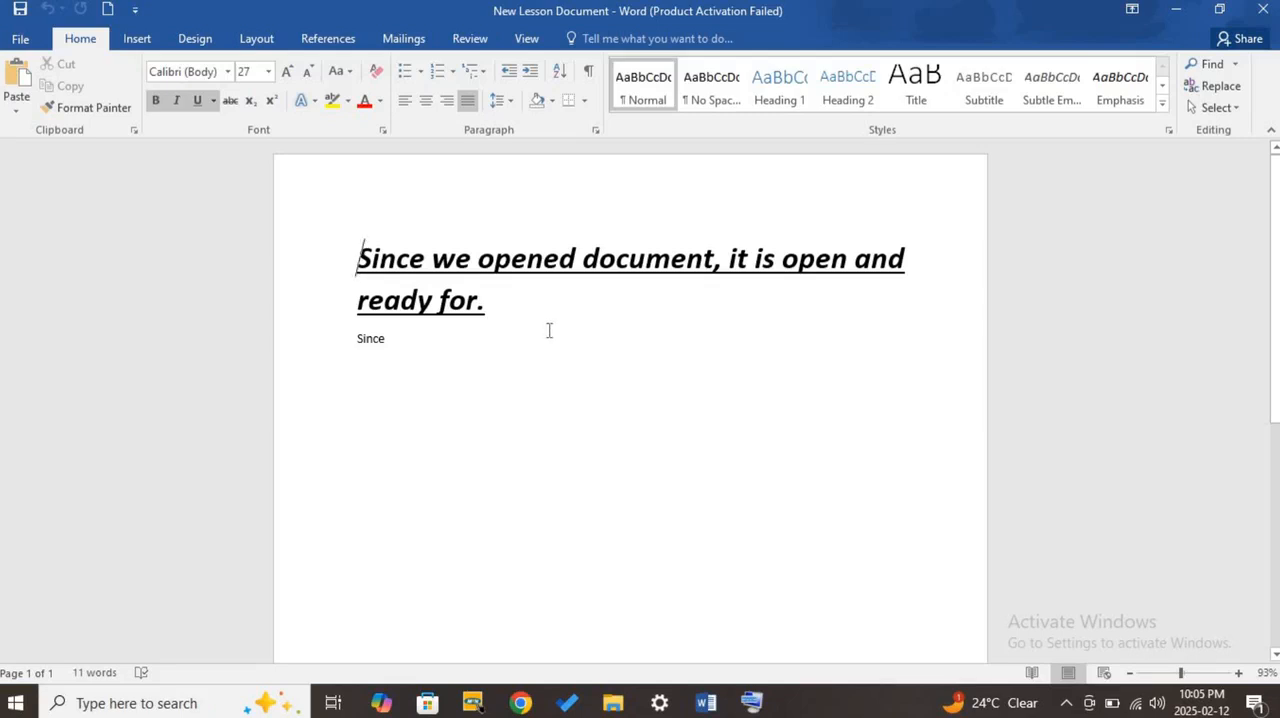
- Select the word "Since" below the sentence and set its font size to 26, followed by 48
{"action": "triple_click", "coordinate": [512, 311]}
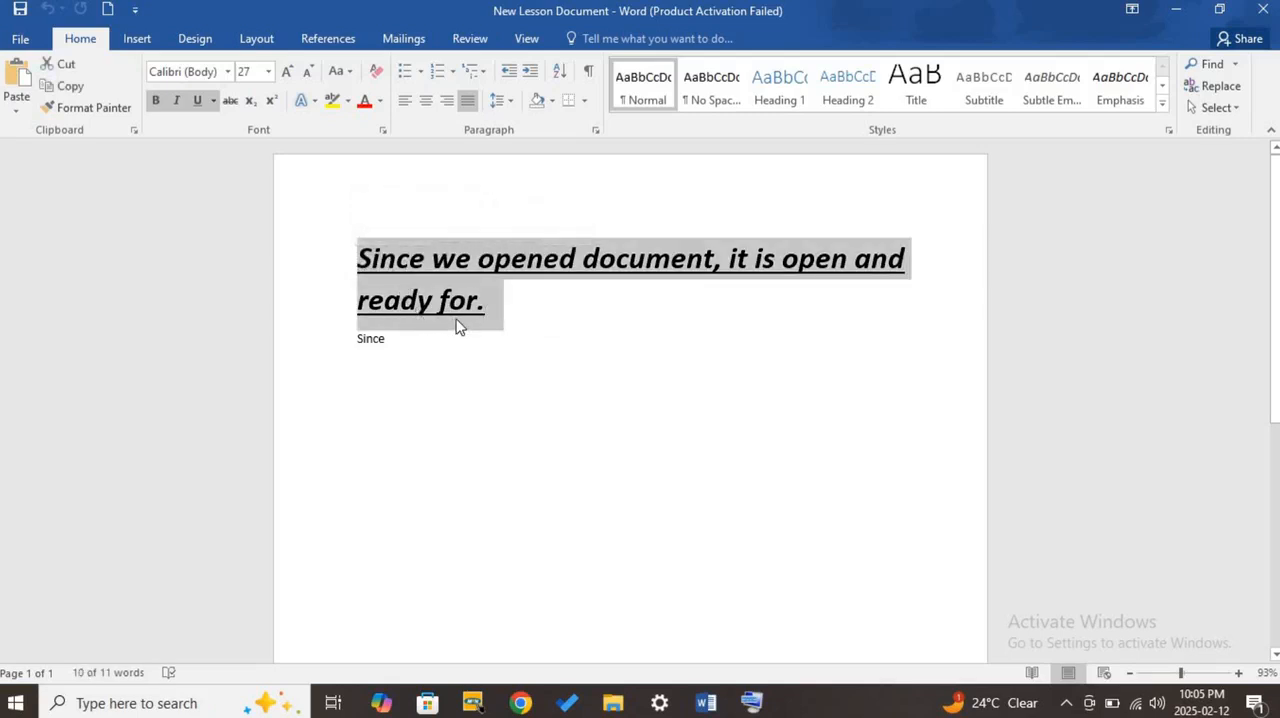
{"action": "double_click", "coordinate": [403, 268]}
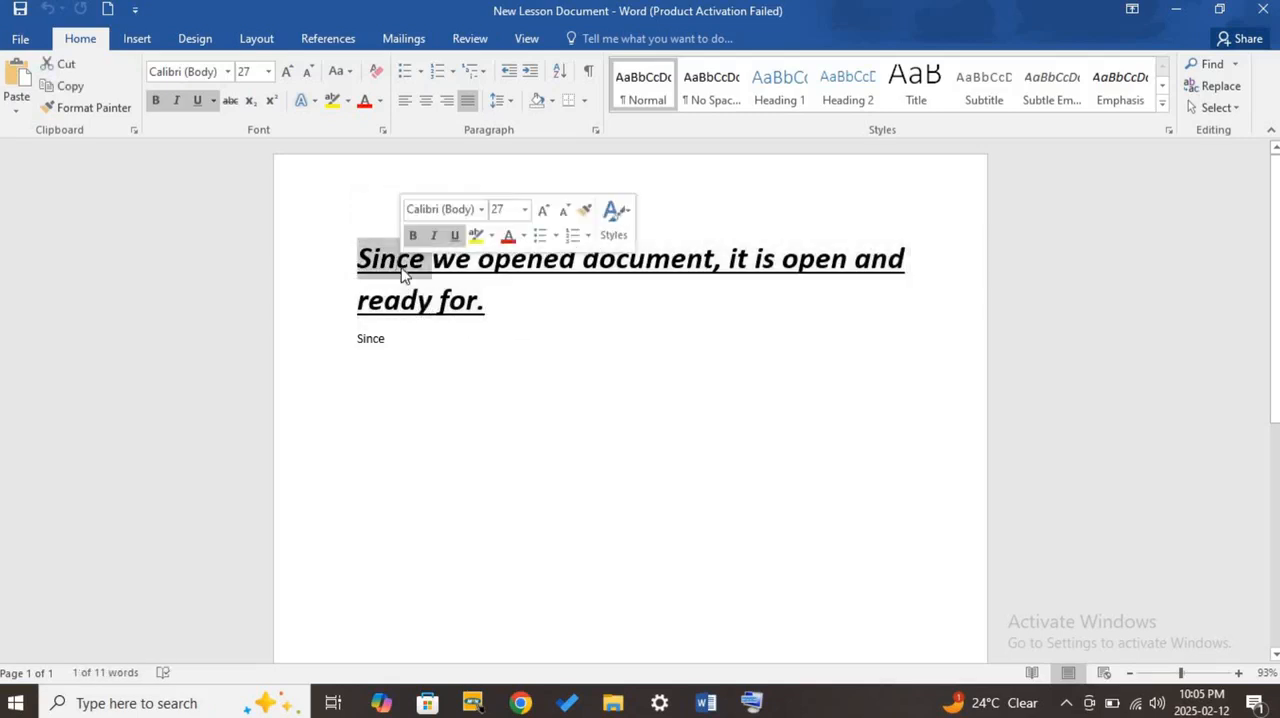
{"action": "left_click", "coordinate": [386, 339]}
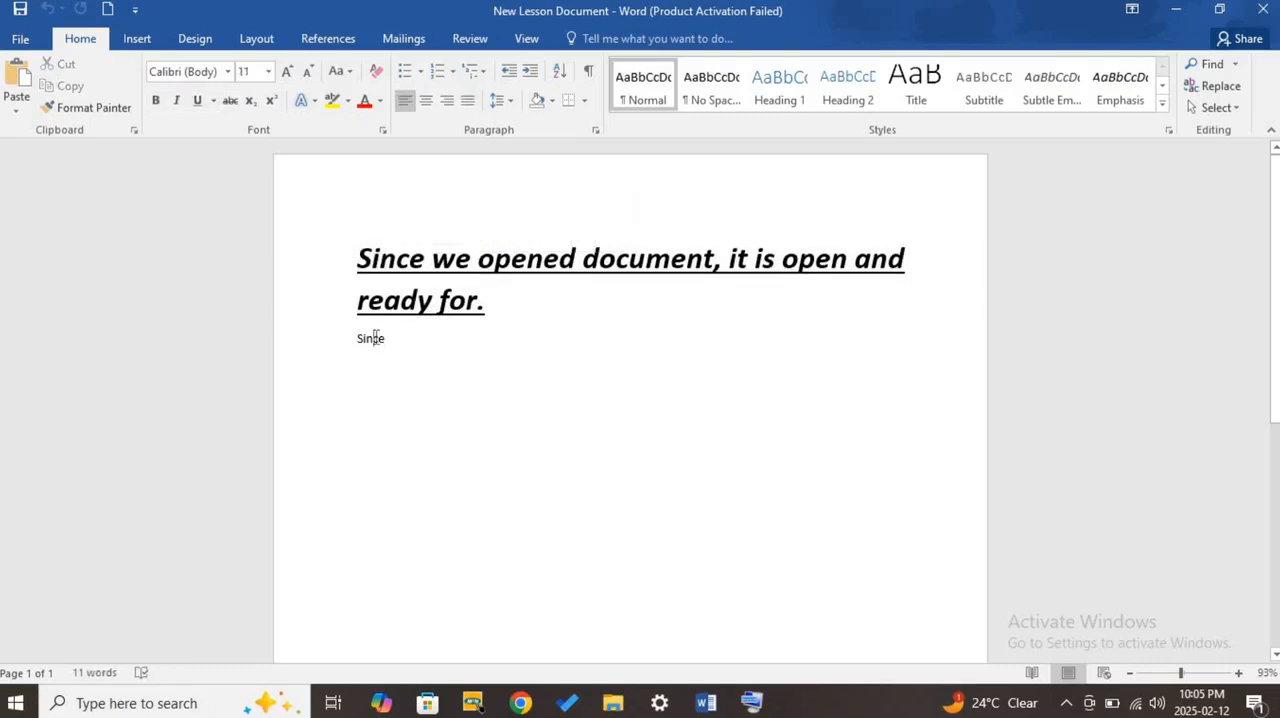
{"action": "double_click", "coordinate": [375, 338]}
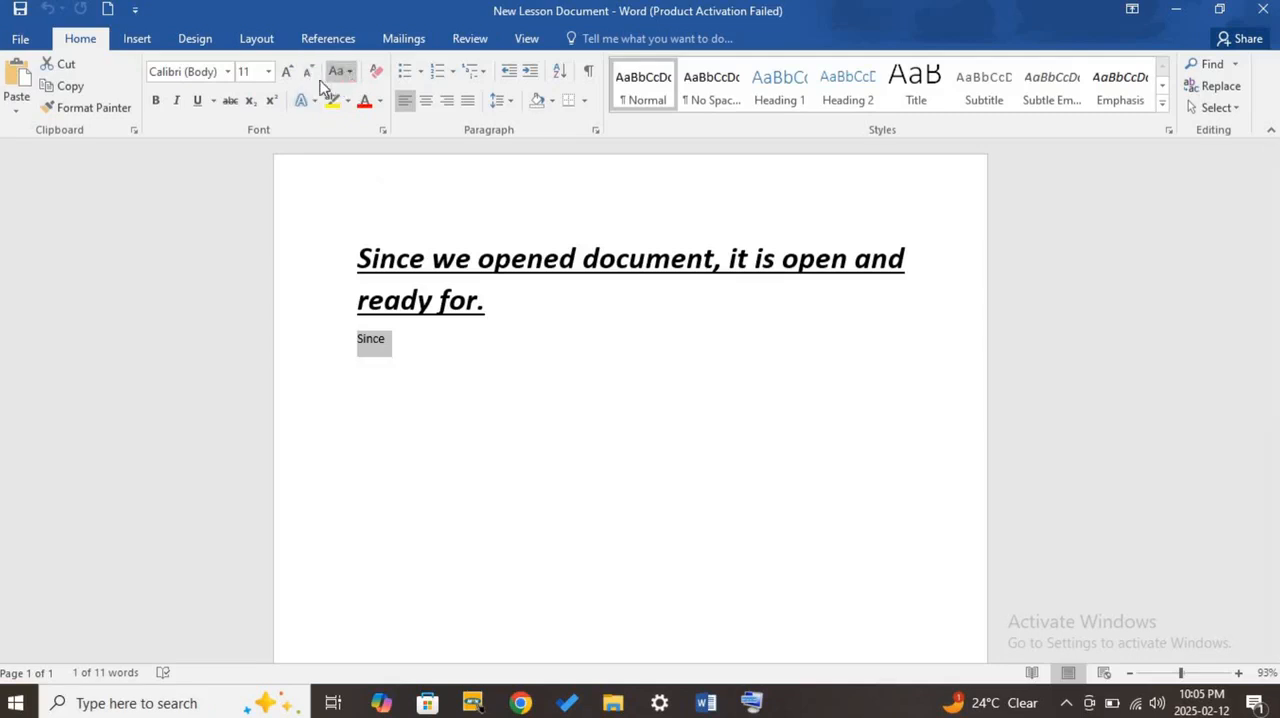
{"action": "left_click", "coordinate": [256, 72]}
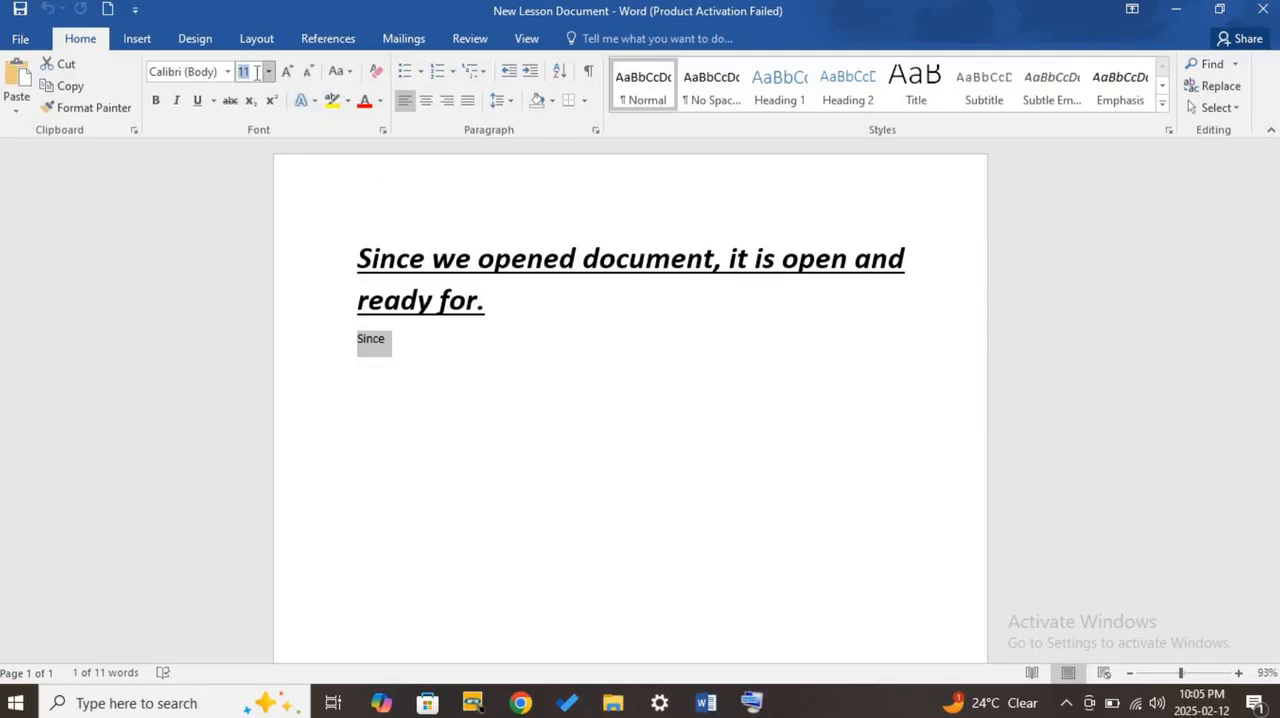
{"action": "left_click", "coordinate": [281, 75]}
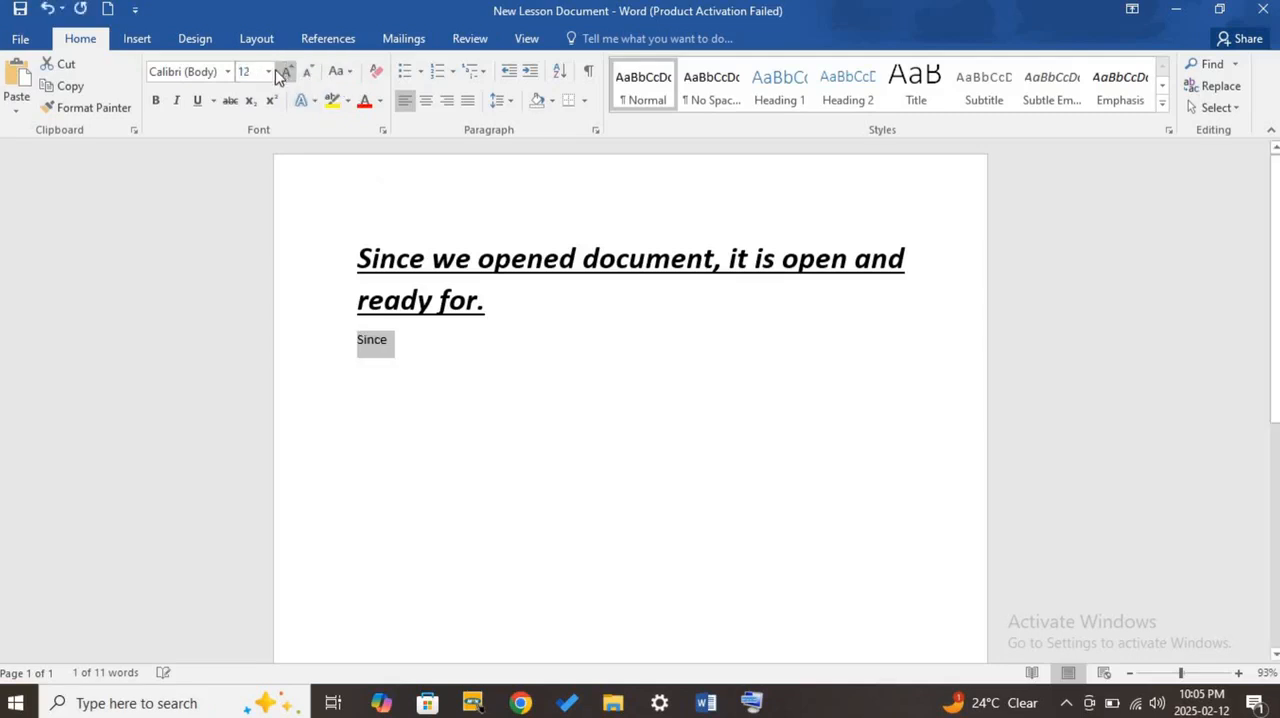
{"action": "left_click", "coordinate": [273, 74]}
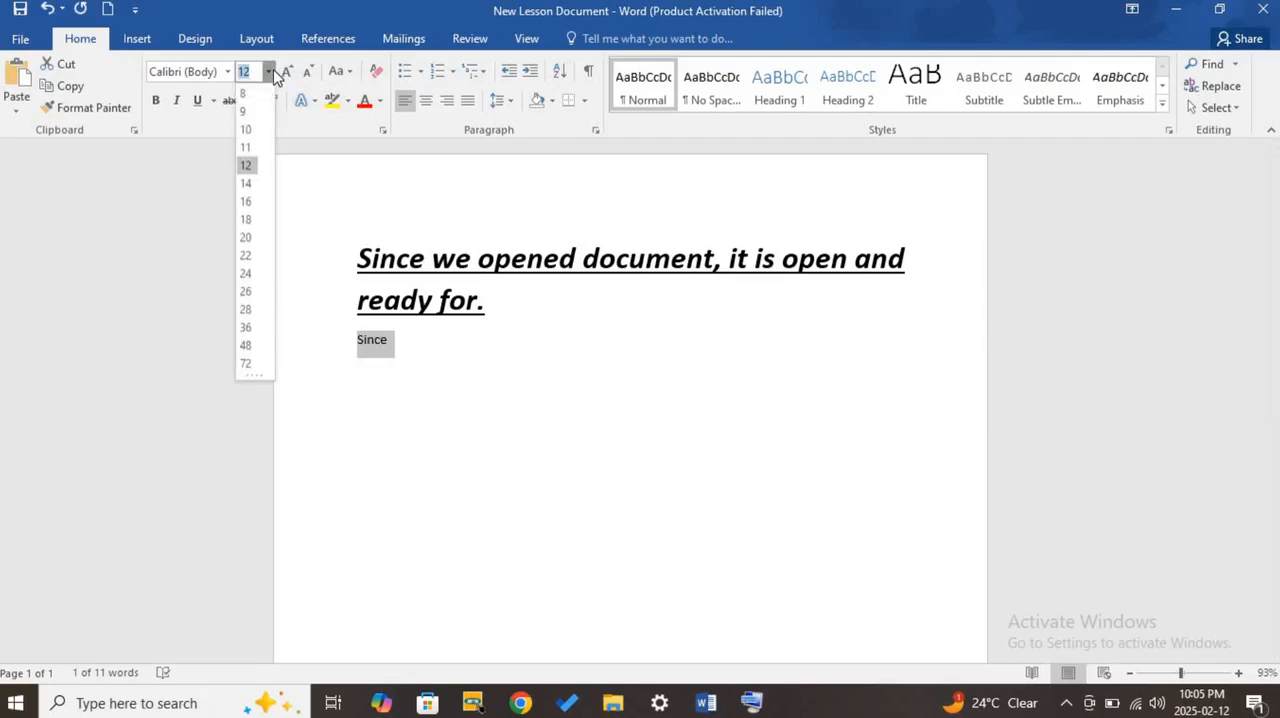
{"action": "left_click", "coordinate": [246, 291]}
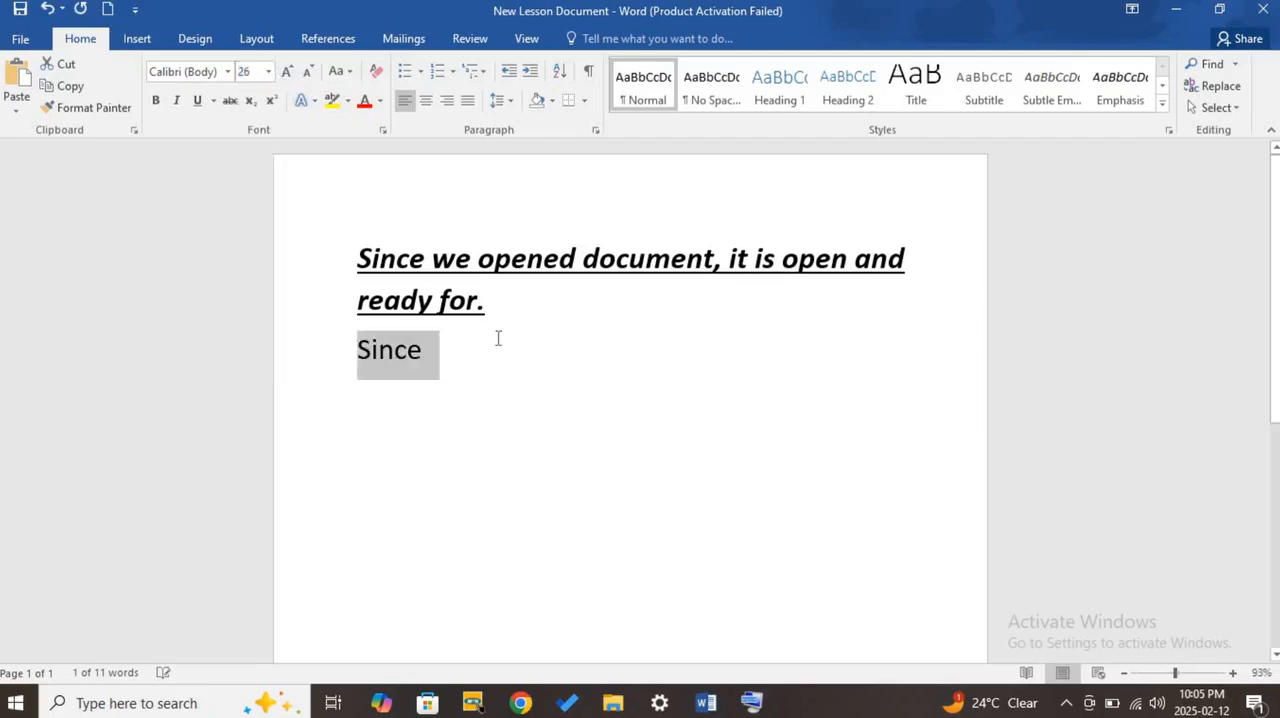
{"action": "left_click", "coordinate": [268, 72]}
{"action": "left_click", "coordinate": [246, 345]}
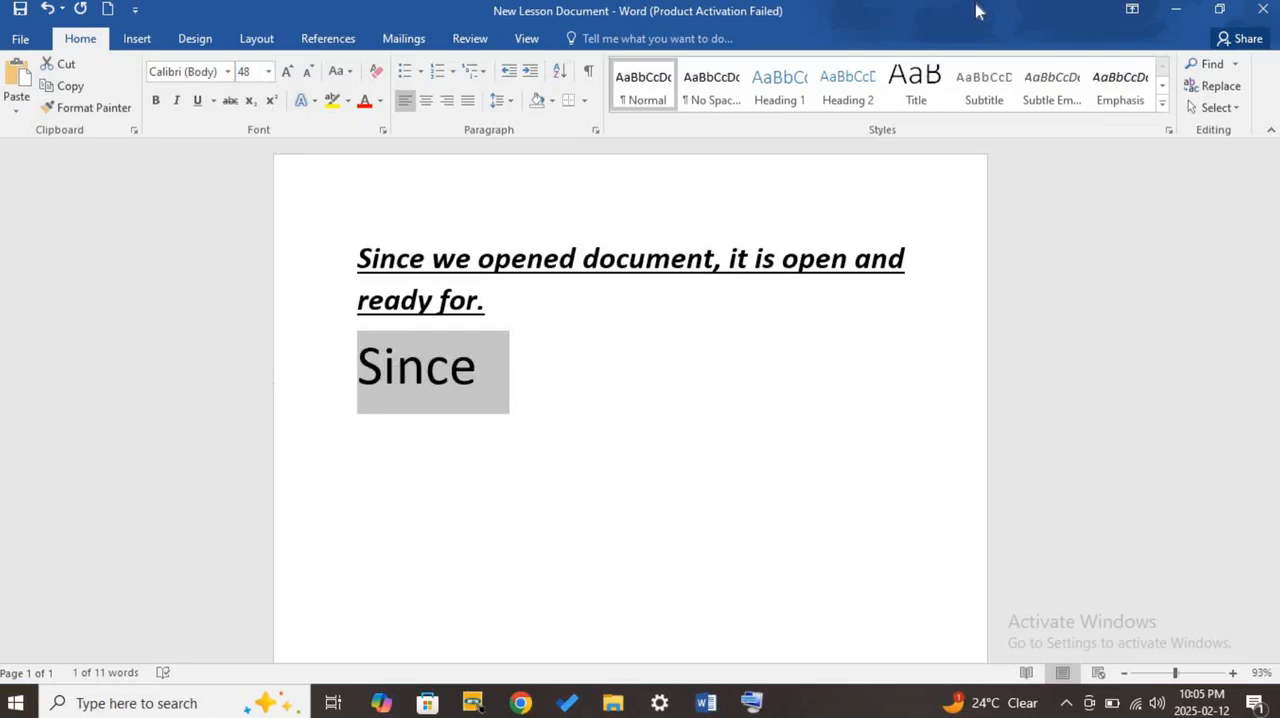
- Try right alignment on the selected word "Since" and undo it
{"action": "left_click", "coordinate": [228, 72]}
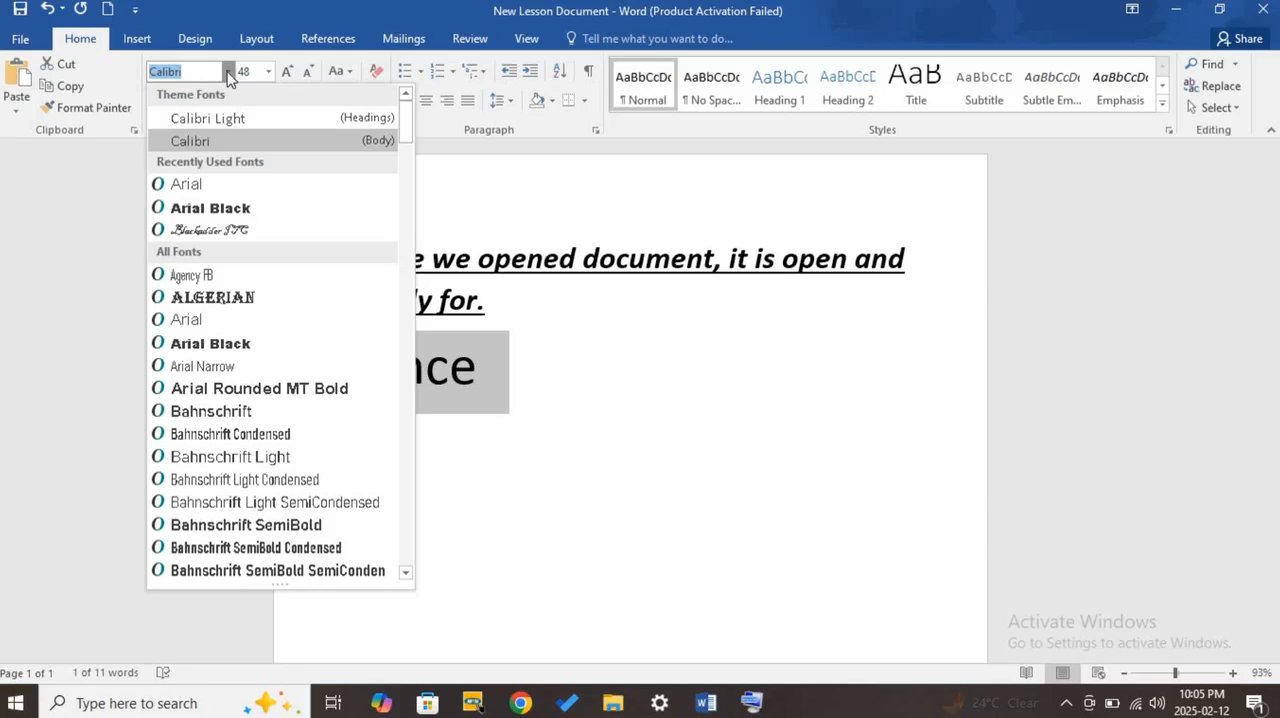
{"action": "left_click", "coordinate": [673, 219]}
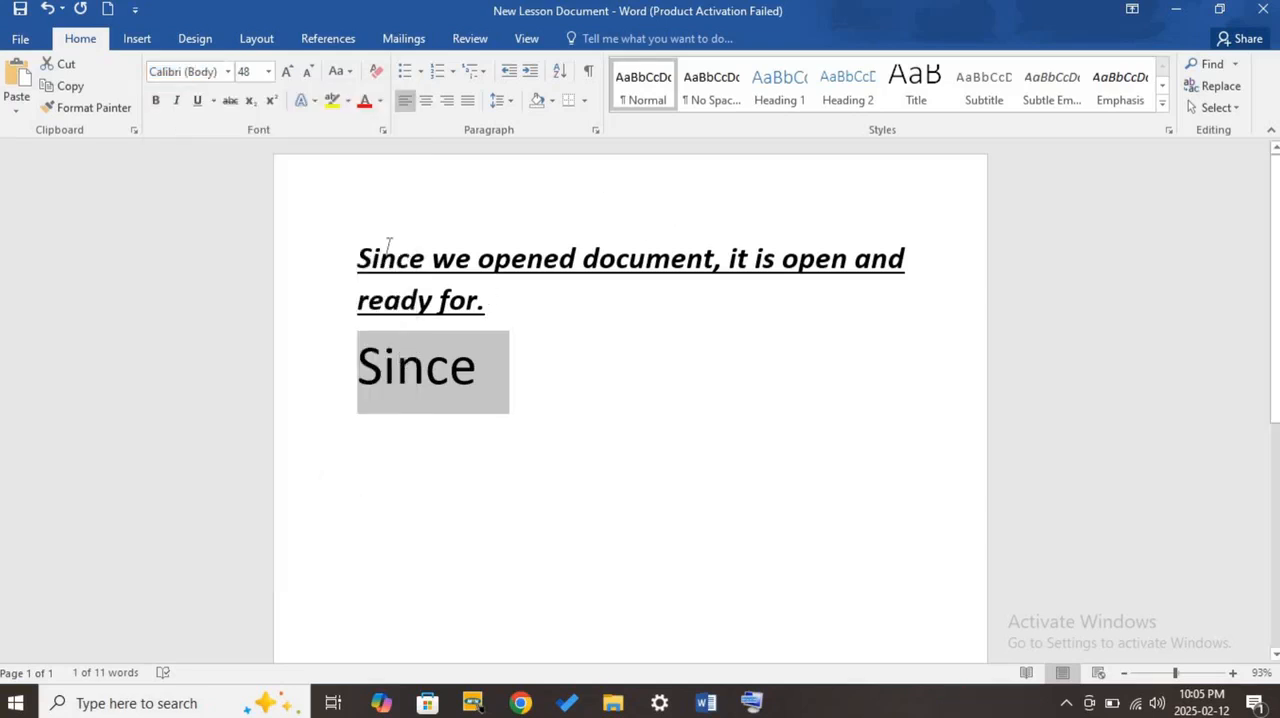
{"action": "left_click", "coordinate": [446, 100]}
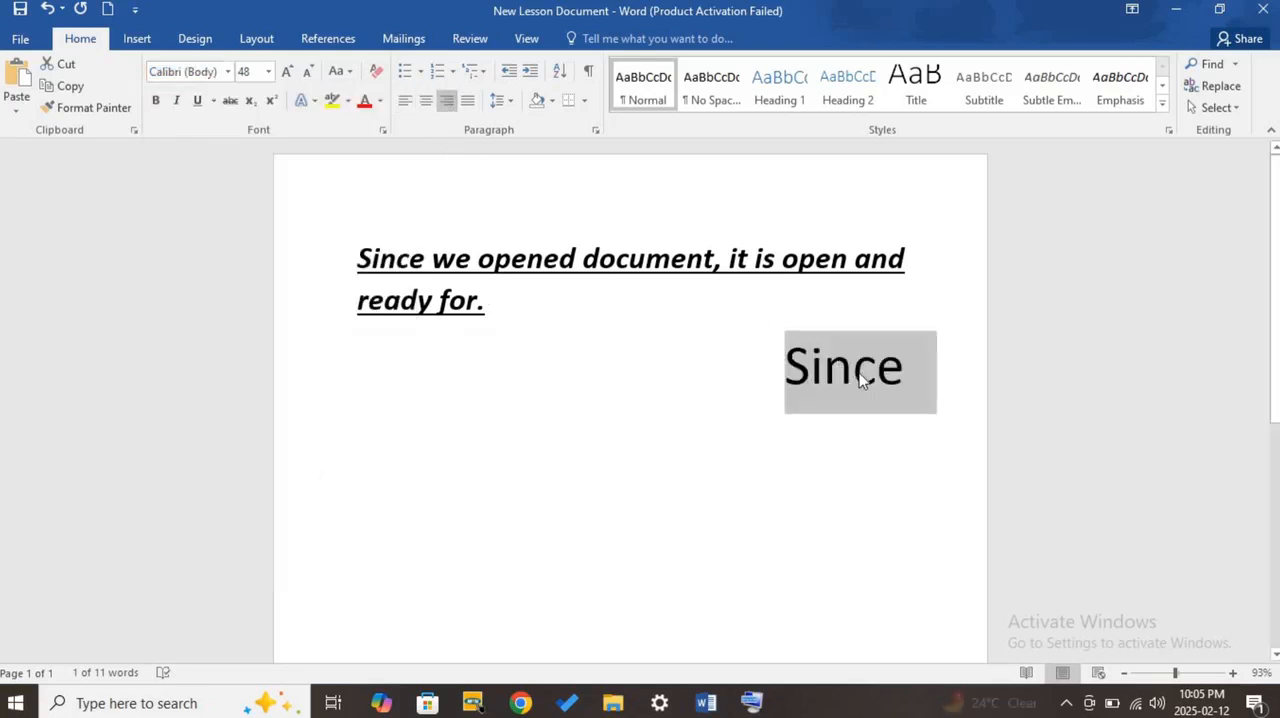
{"action": "left_click", "coordinate": [229, 80]}
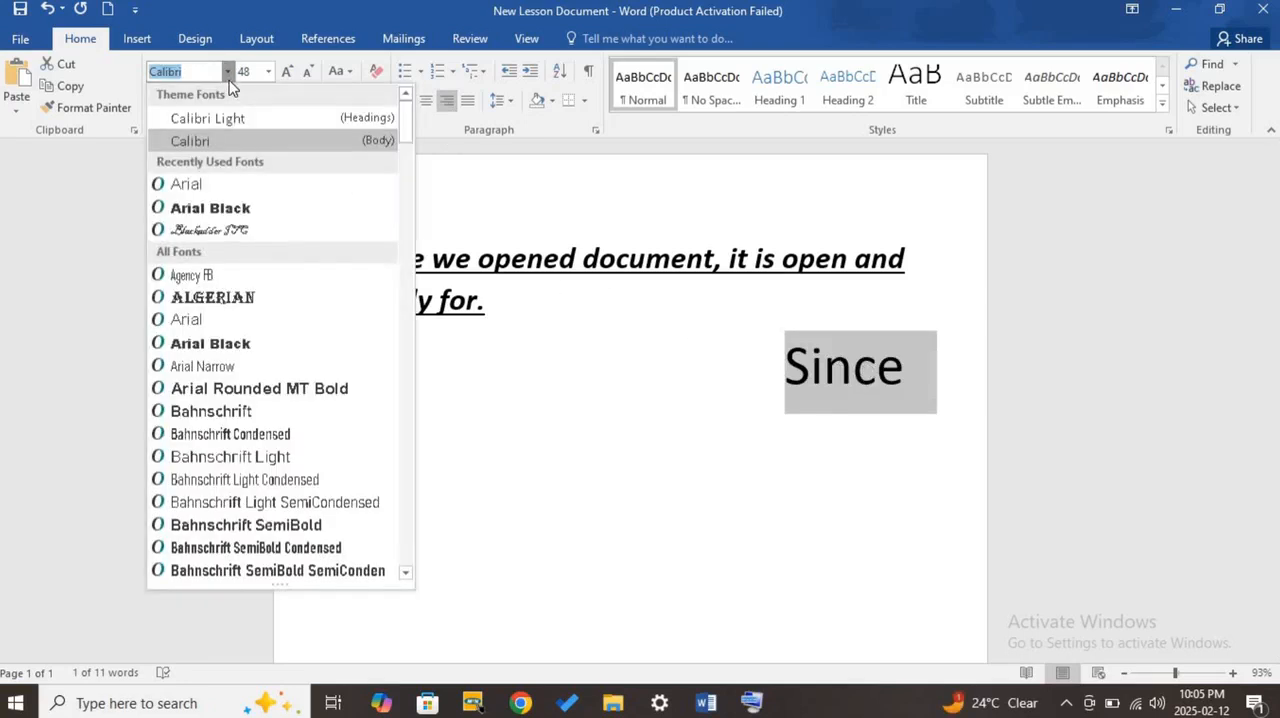
{"action": "left_click", "coordinate": [229, 80]}
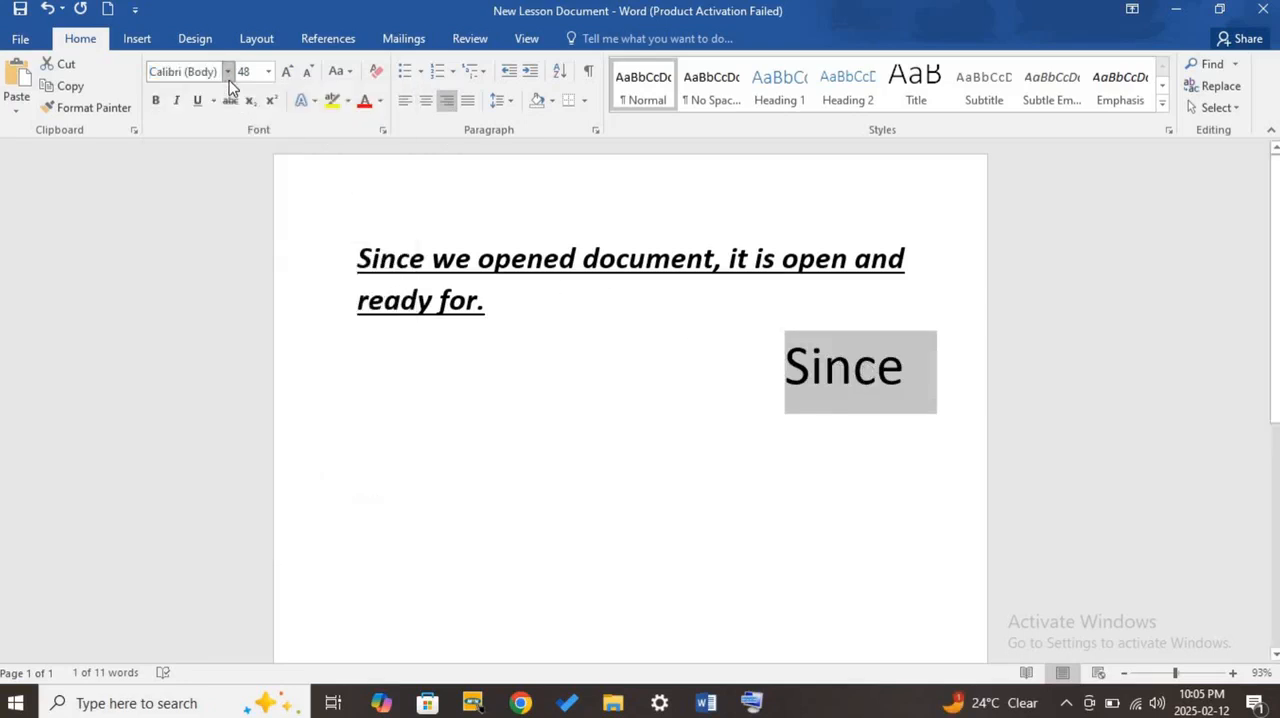
{"action": "left_click", "coordinate": [47, 9]}
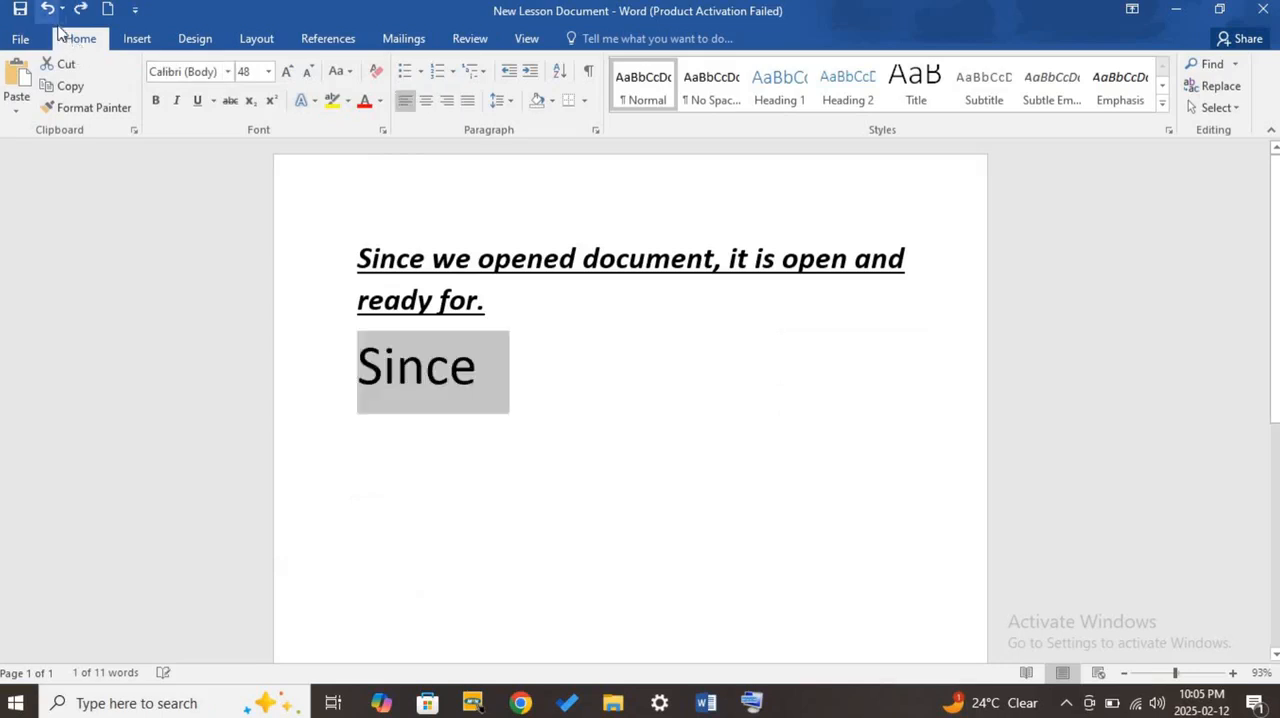
{"action": "left_click", "coordinate": [228, 72]}
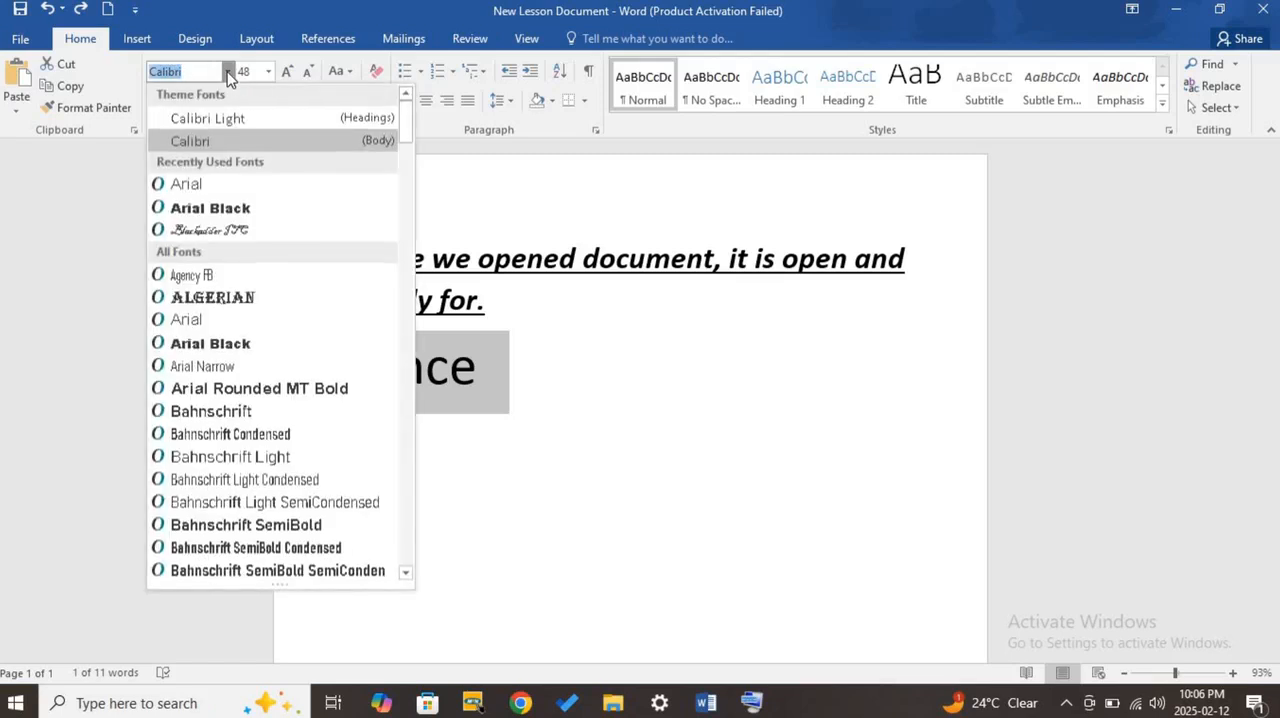
{"action": "left_click", "coordinate": [228, 72]}
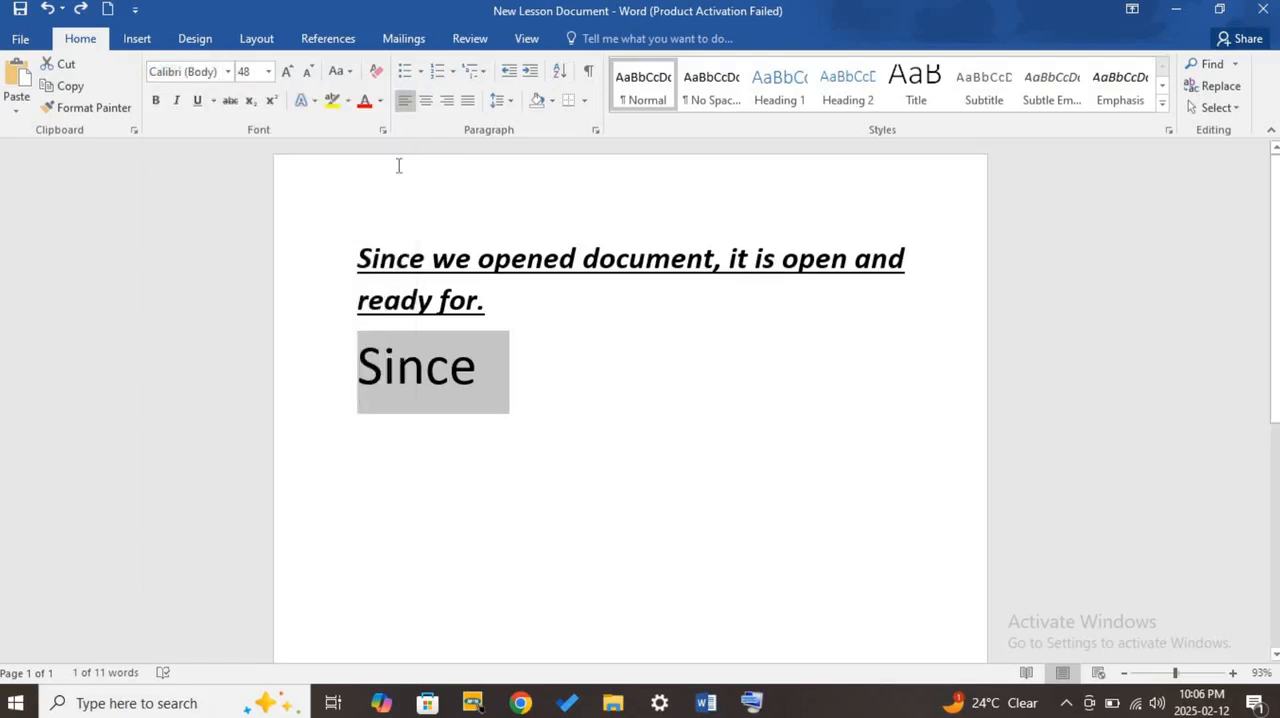
- Align the selected word "Since" right and set its font to Arial Rounded MT Bold
{"action": "left_click", "coordinate": [446, 101]}
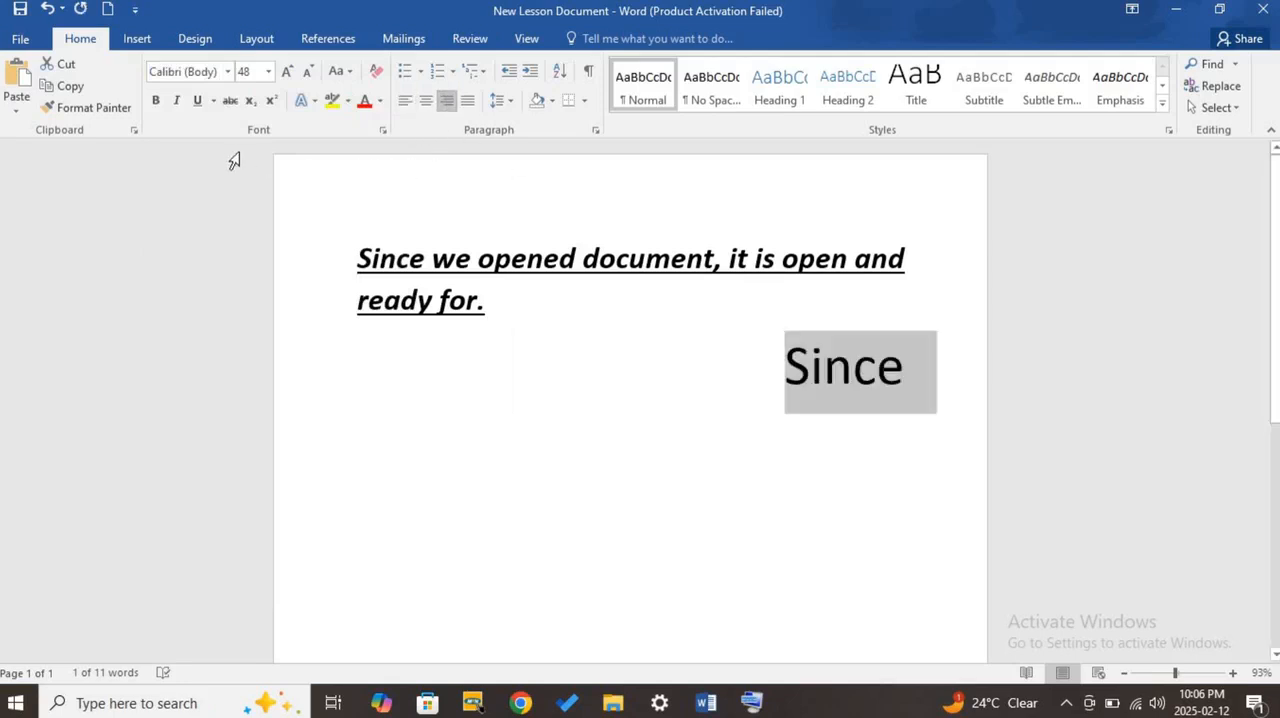
{"action": "left_click", "coordinate": [228, 72]}
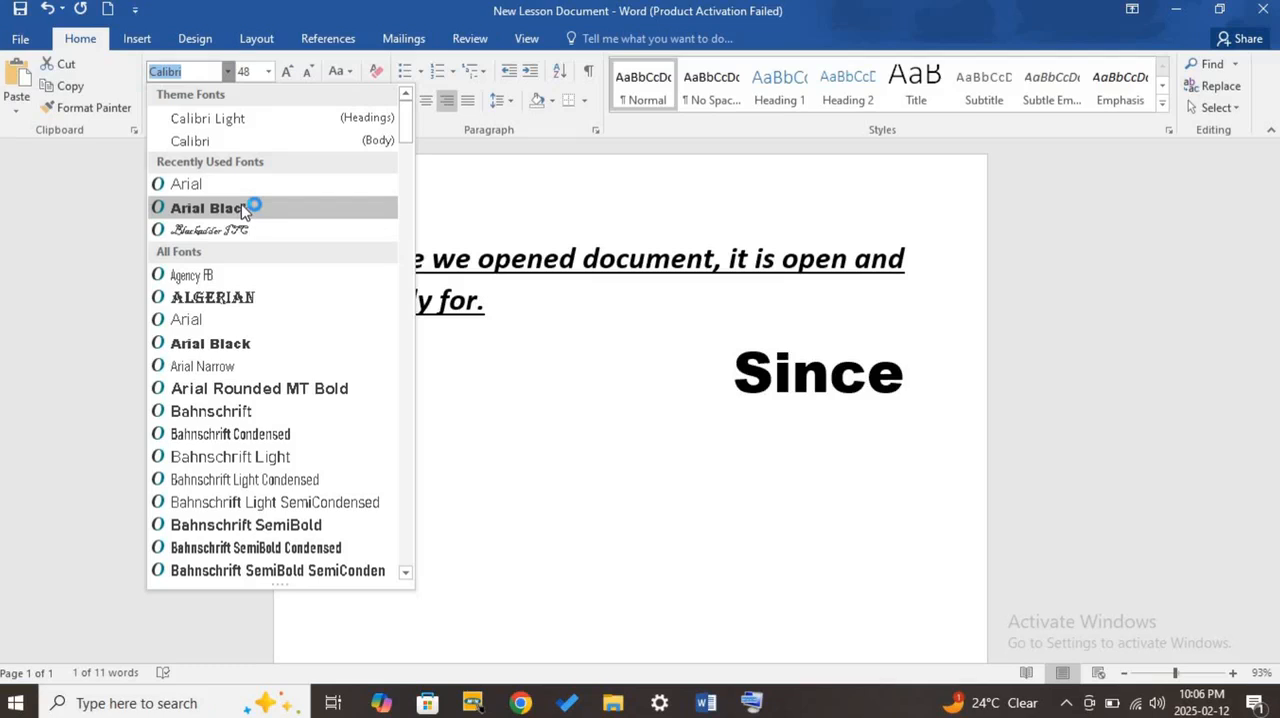
{"action": "key", "text": "Up"}
{"action": "key", "text": "Down"}
{"action": "key", "text": "Down"}
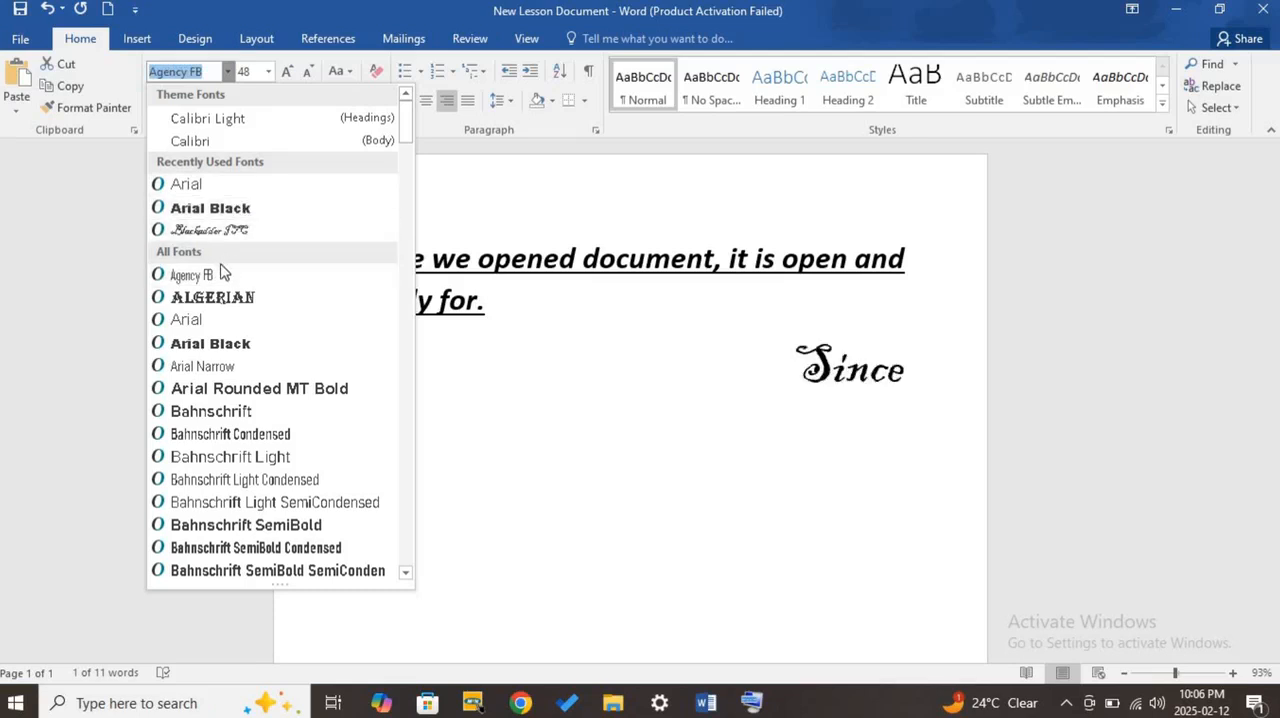
{"action": "left_click", "coordinate": [212, 392]}
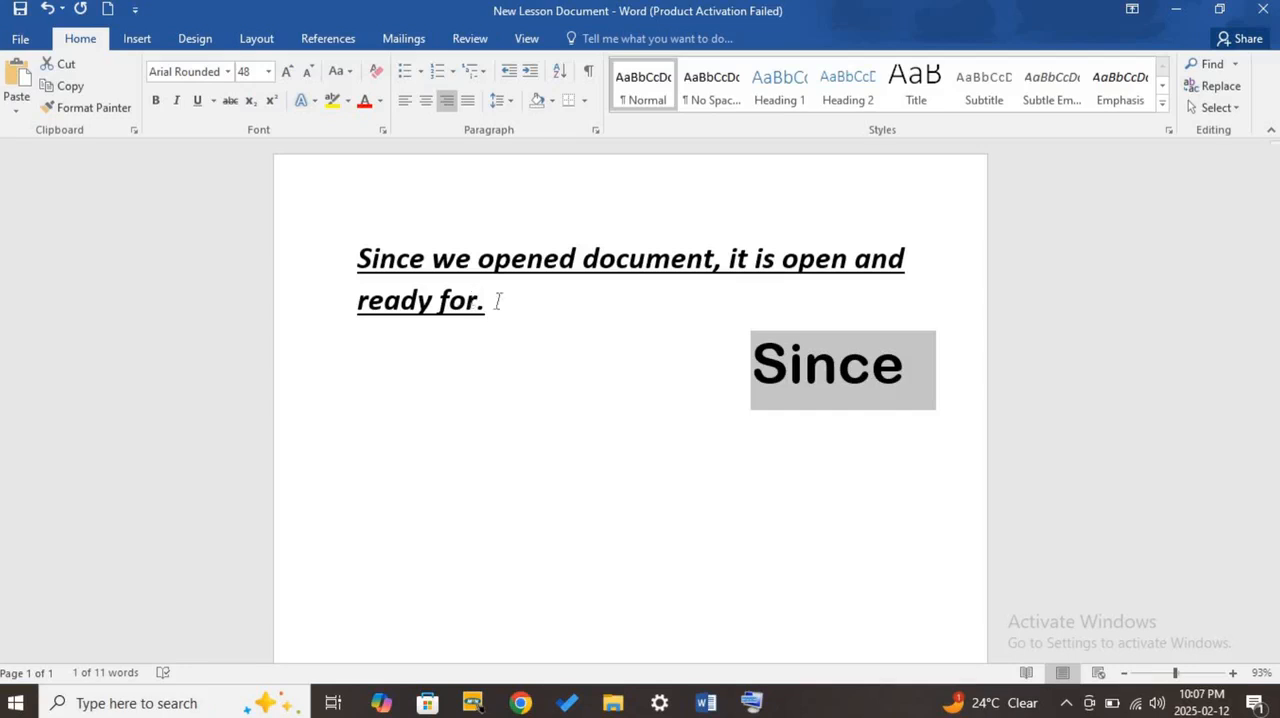
- Set the font color of the selected word "Since" to the standard purple
{"action": "left_click", "coordinate": [382, 104]}
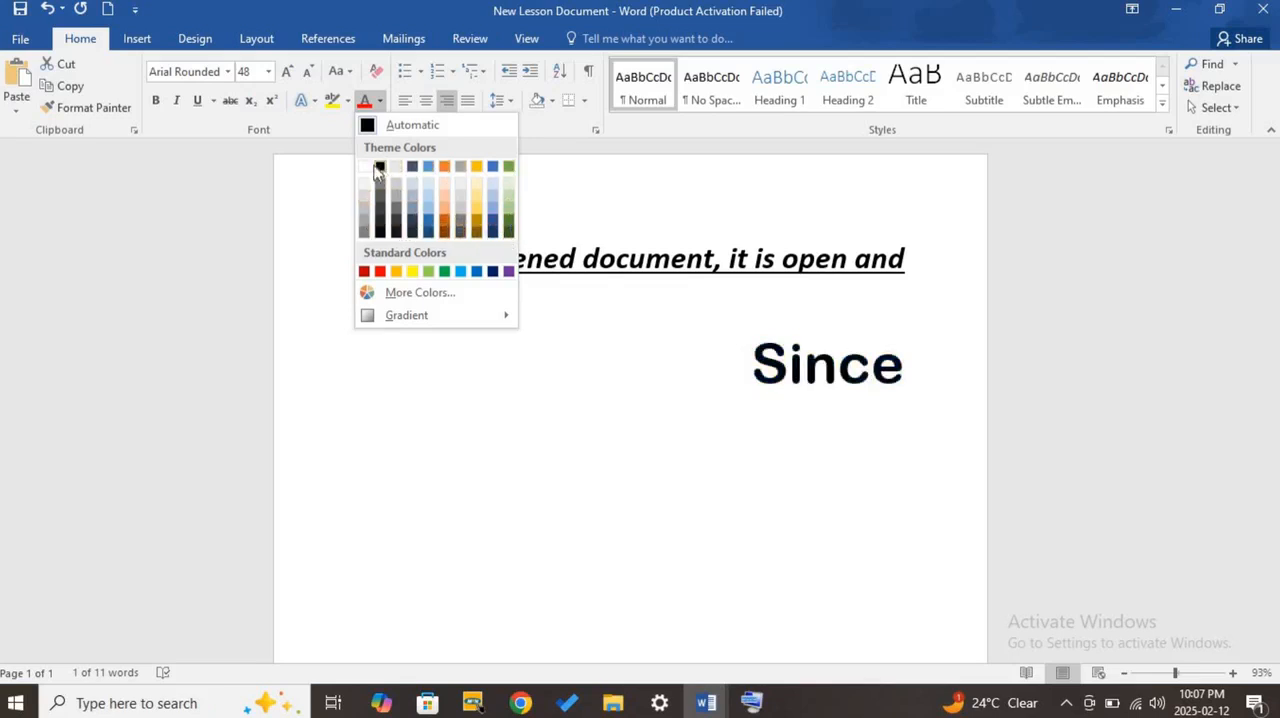
{"action": "left_click", "coordinate": [510, 272]}
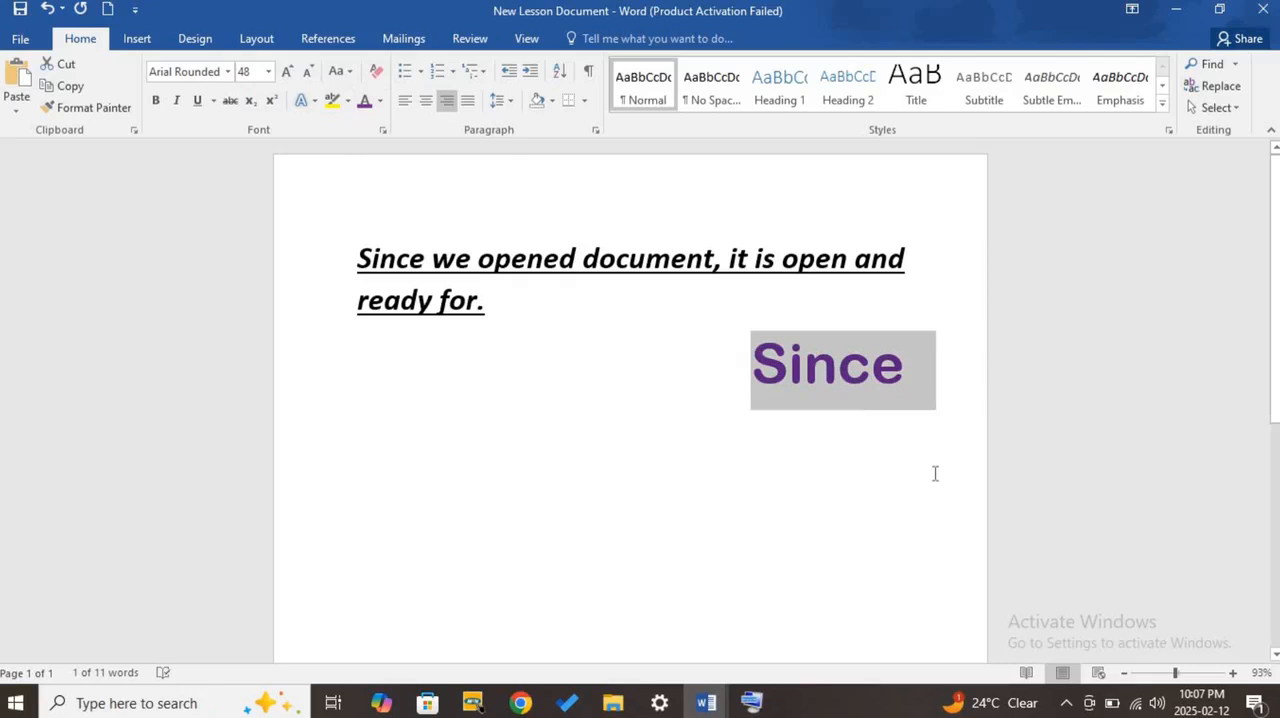
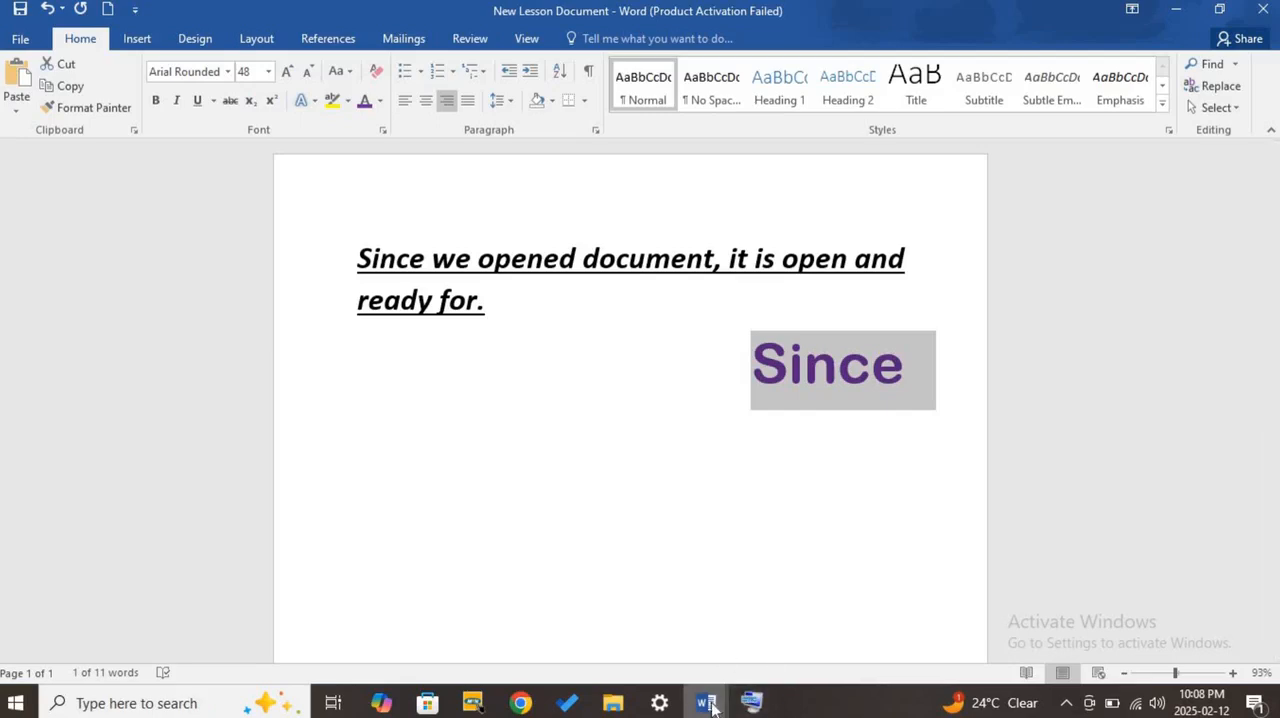
- Switch to the MS Word Basic Functions document and highlight the "Creating Lists:" topic
{"action": "mouse_move", "coordinate": [706, 703]}
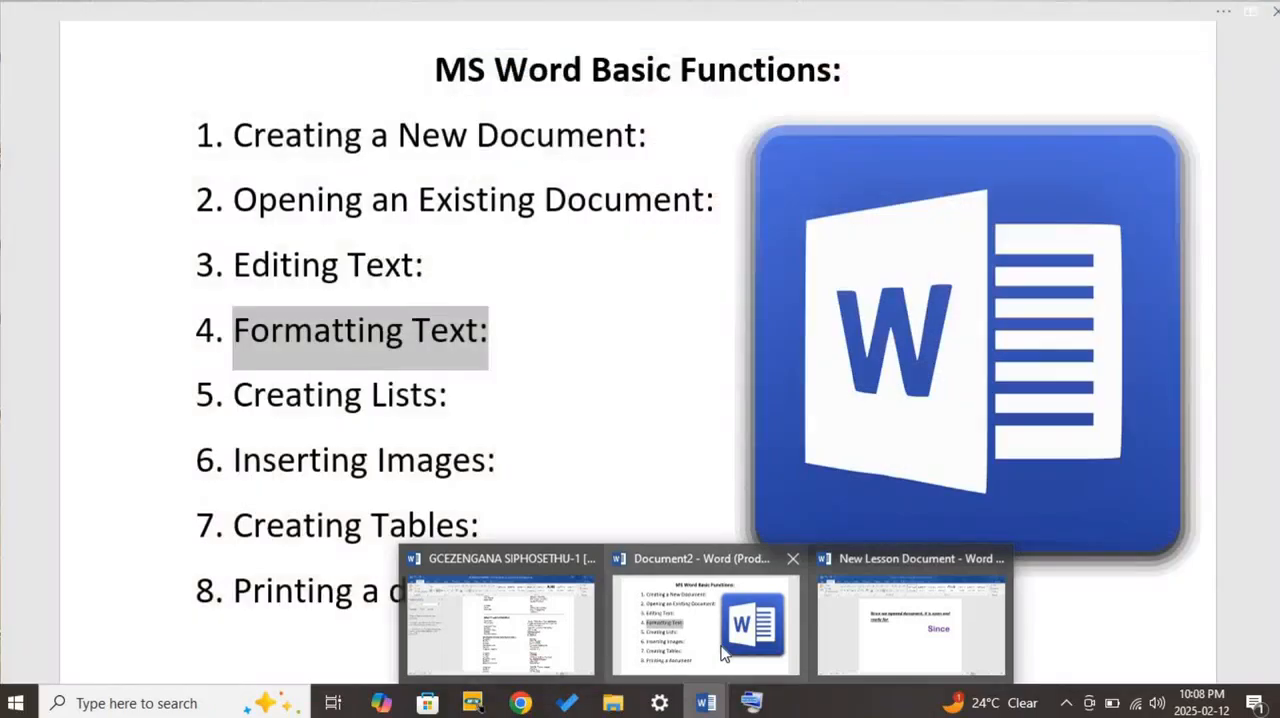
{"action": "left_click", "coordinate": [724, 652]}
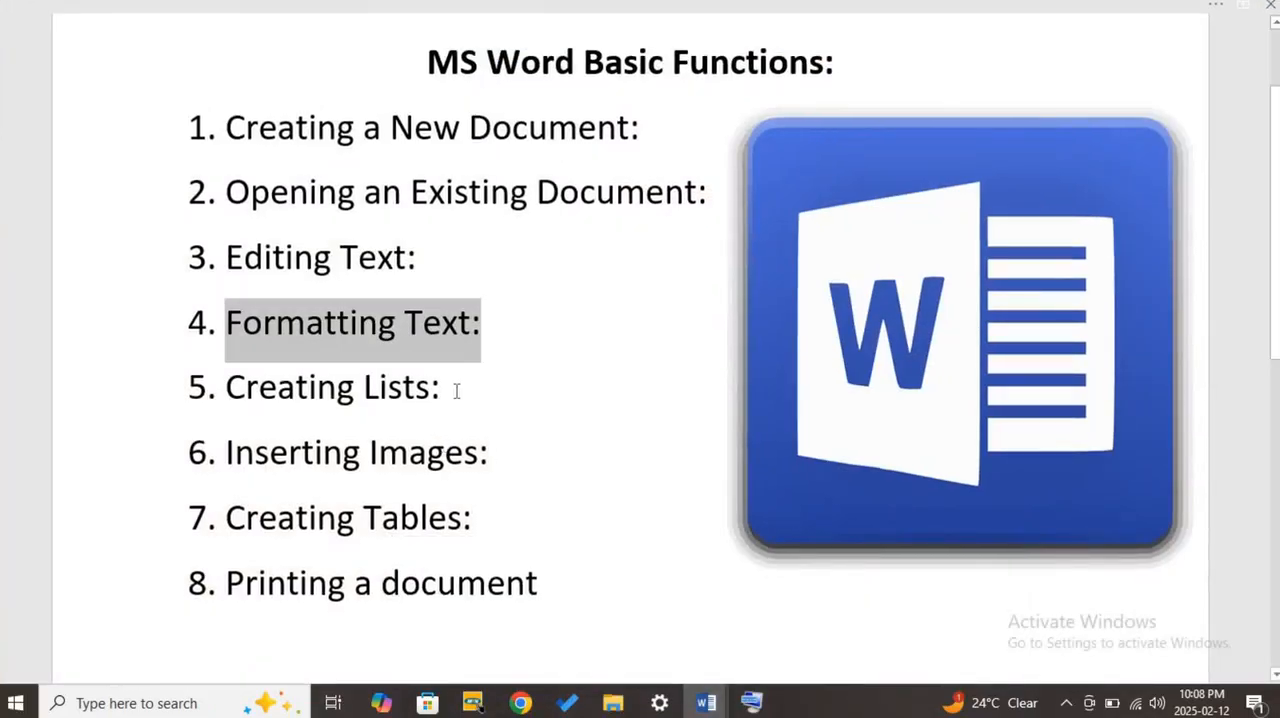
{"action": "left_click_drag", "start_coordinate": [440, 391], "coordinate": [268, 400]}
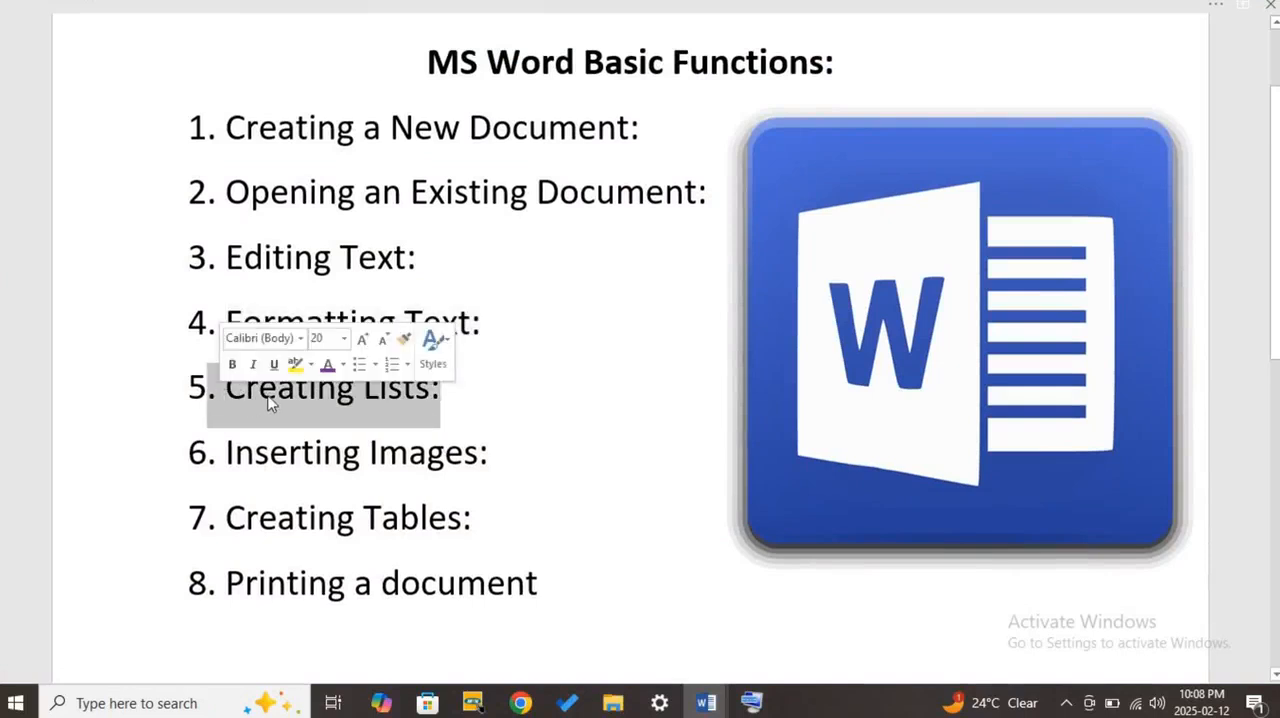
{"action": "left_click", "coordinate": [280, 399]}
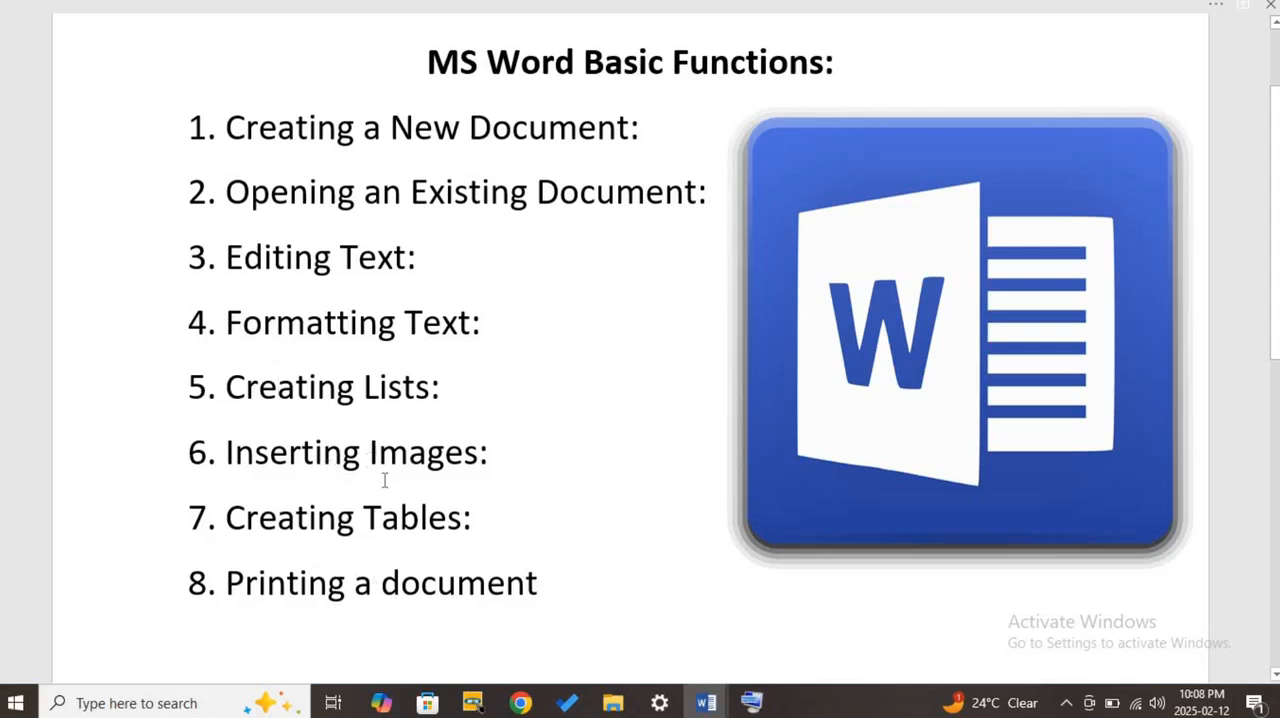
{"action": "left_click_drag", "start_coordinate": [449, 390], "coordinate": [208, 395]}
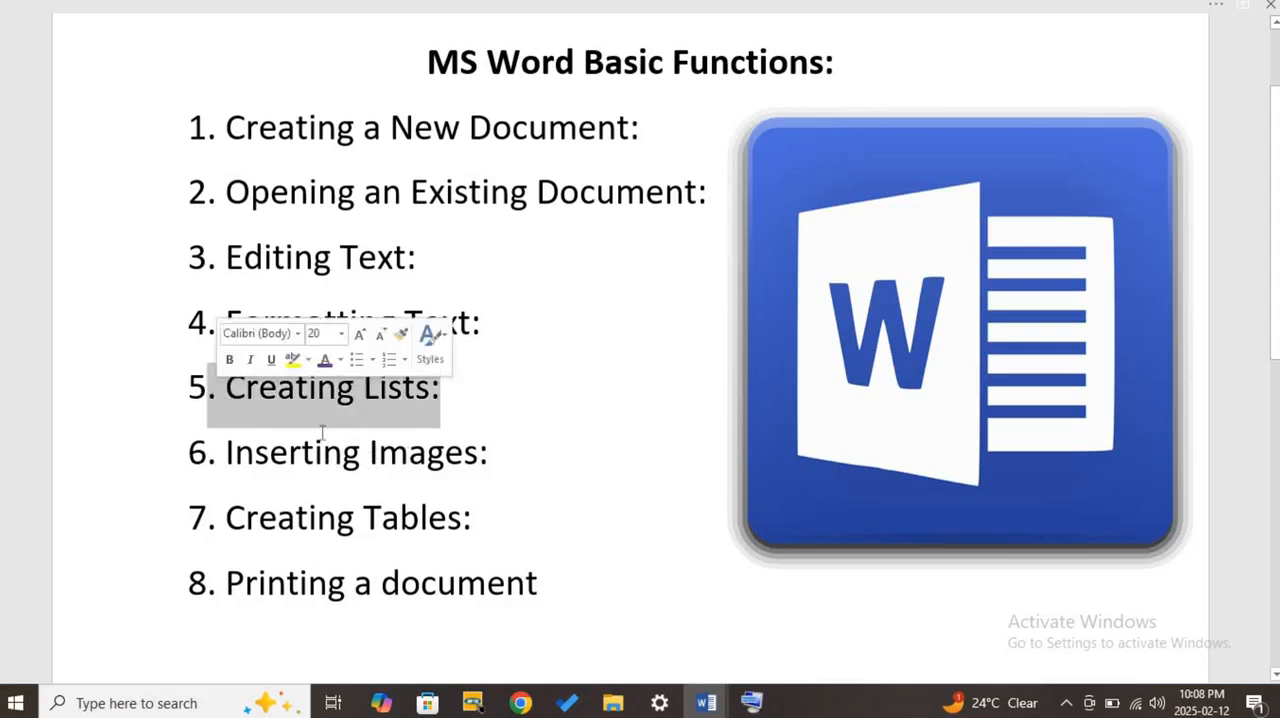
{"action": "left_click", "coordinate": [390, 410]}
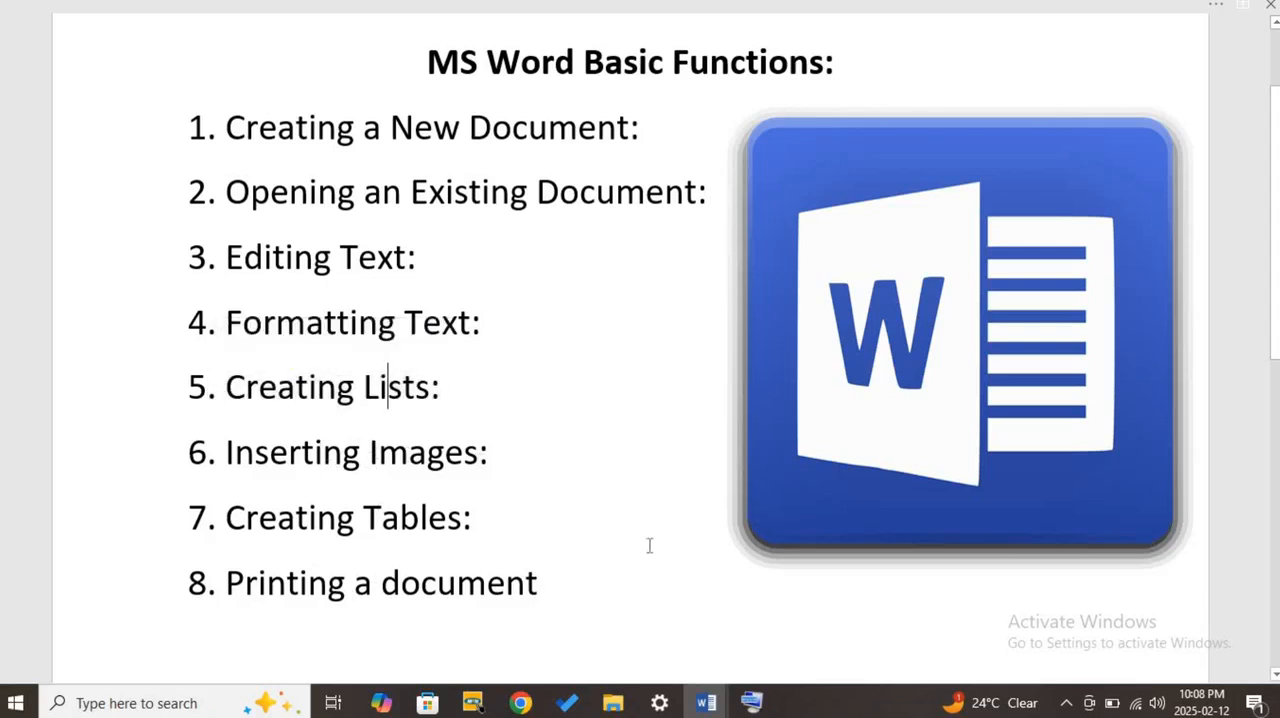
- Highlight the eight numbered topics as a list example and return to New Lesson Document
{"action": "left_click_drag", "start_coordinate": [545, 588], "coordinate": [199, 145]}
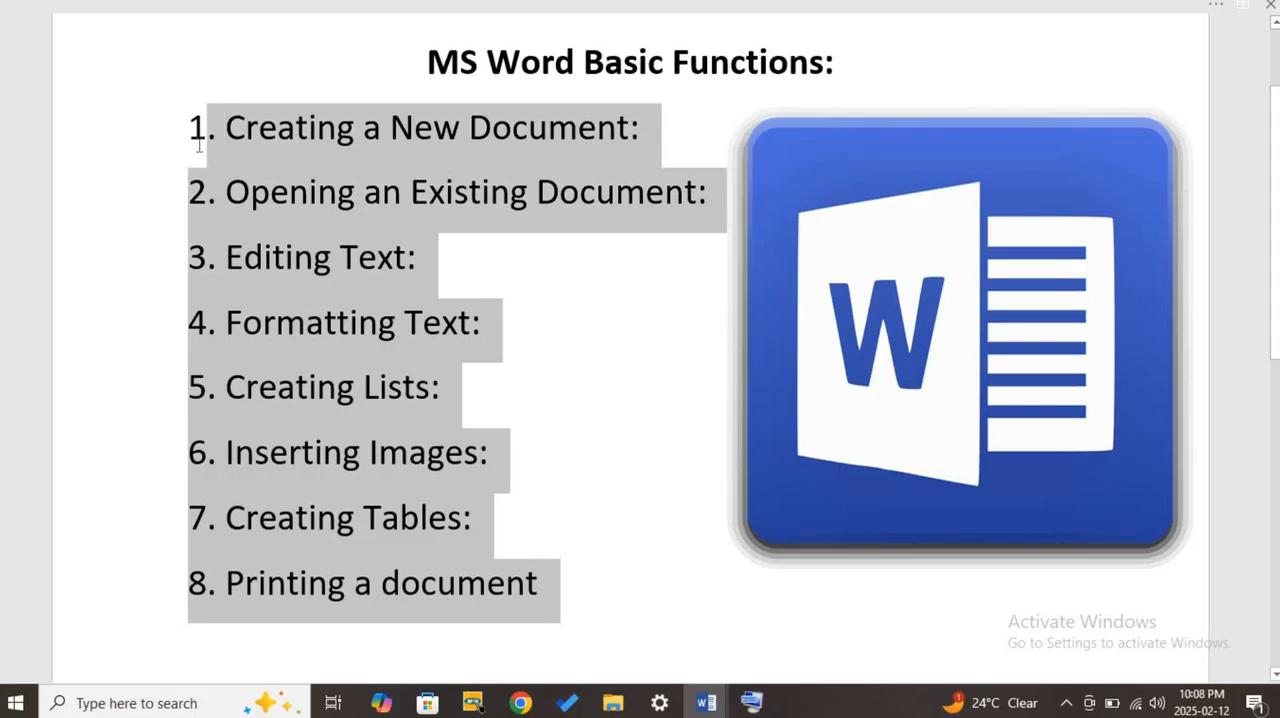
{"action": "right_click", "coordinate": [262, 153]}
{"action": "left_click", "coordinate": [338, 190]}
{"action": "mouse_move", "coordinate": [770, 703]}
{"action": "left_click", "coordinate": [880, 640]}
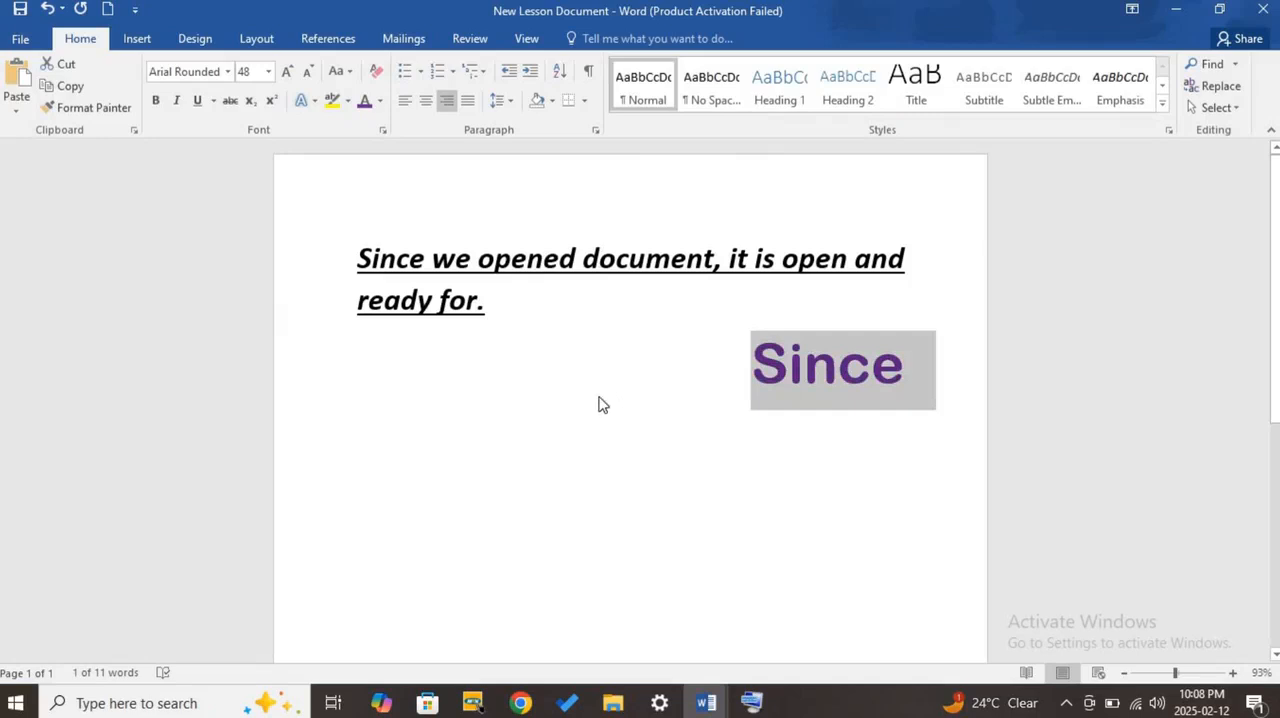
- Undo the color, font, alignment and size changes made to the word "Since" below the sentence
{"action": "left_click", "coordinate": [45, 9]}
{"action": "left_click", "coordinate": [45, 9]}
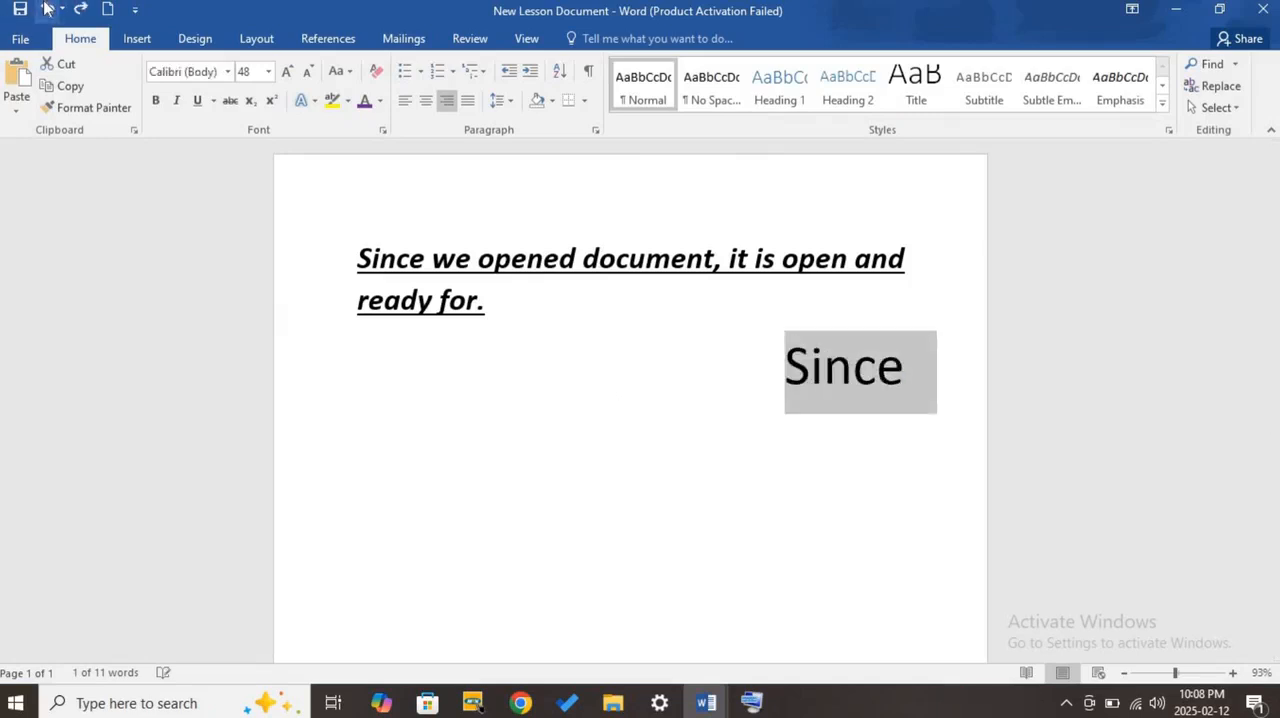
{"action": "left_click", "coordinate": [45, 9]}
{"action": "left_click", "coordinate": [45, 9]}
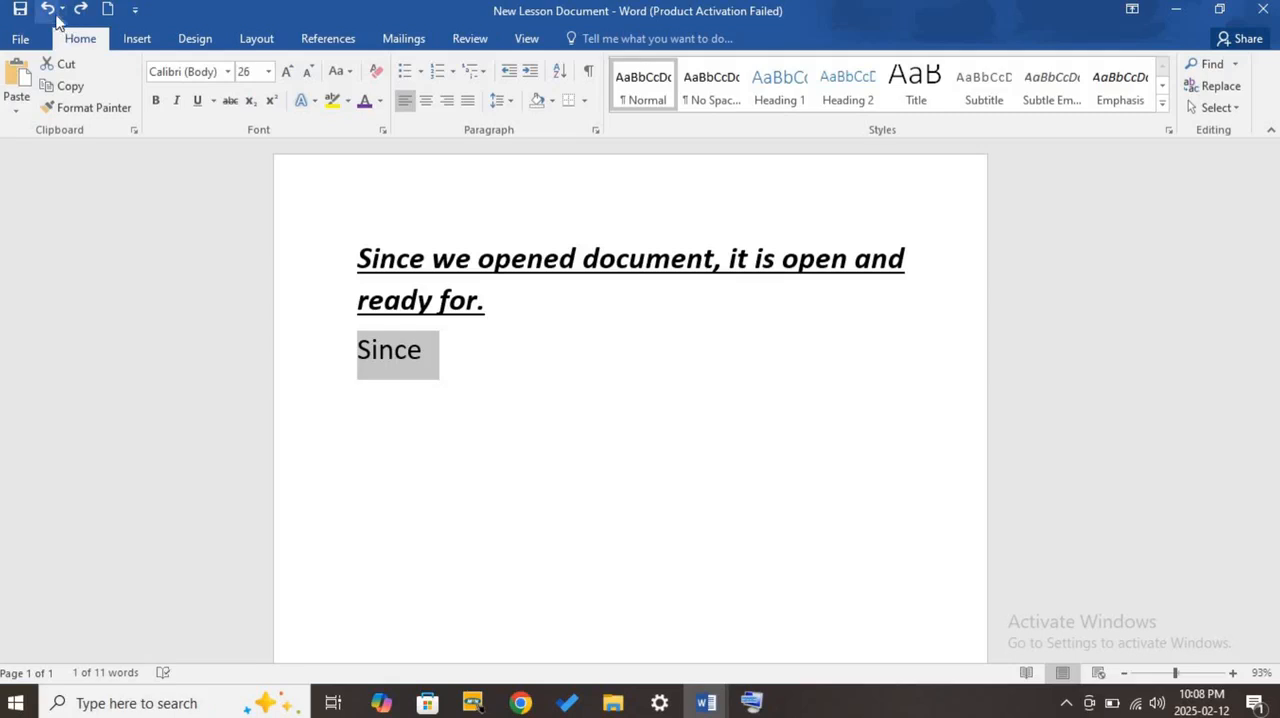
{"action": "left_click", "coordinate": [45, 9]}
{"action": "left_click", "coordinate": [437, 420]}
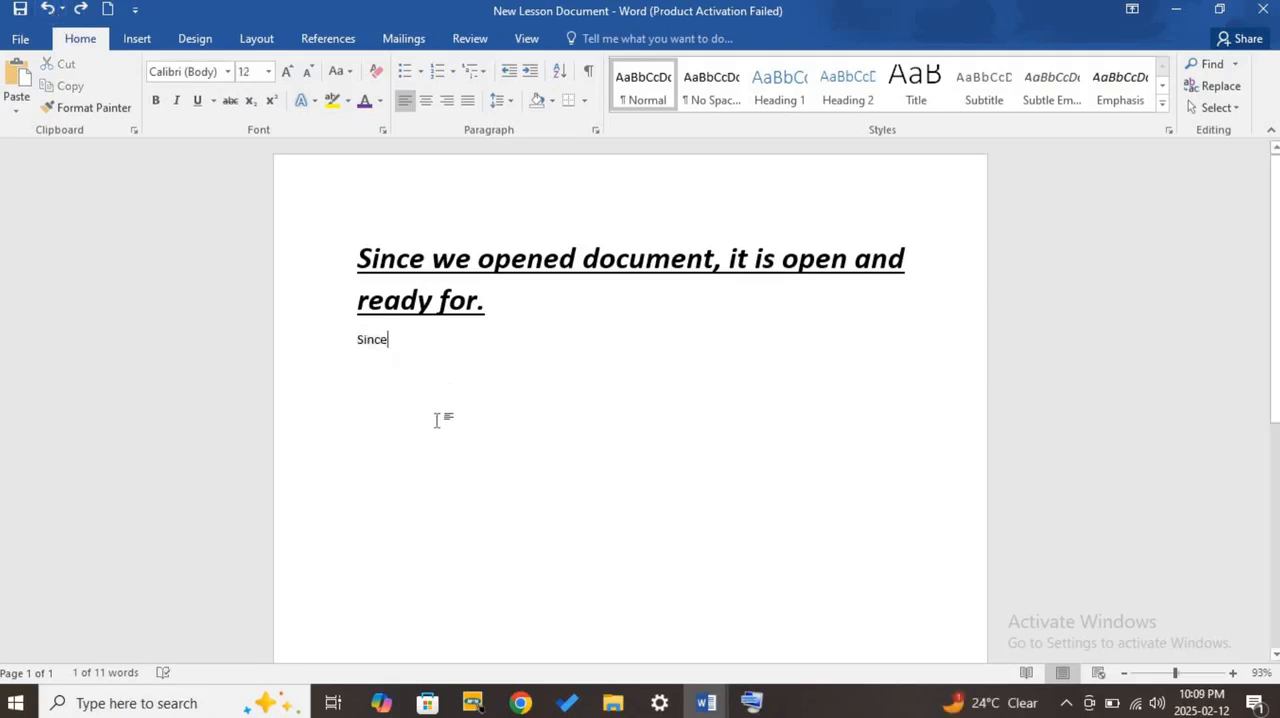
- Copy the word "we" from the sentence and paste it on a new line below "Since"
{"action": "key", "text": "Return"}
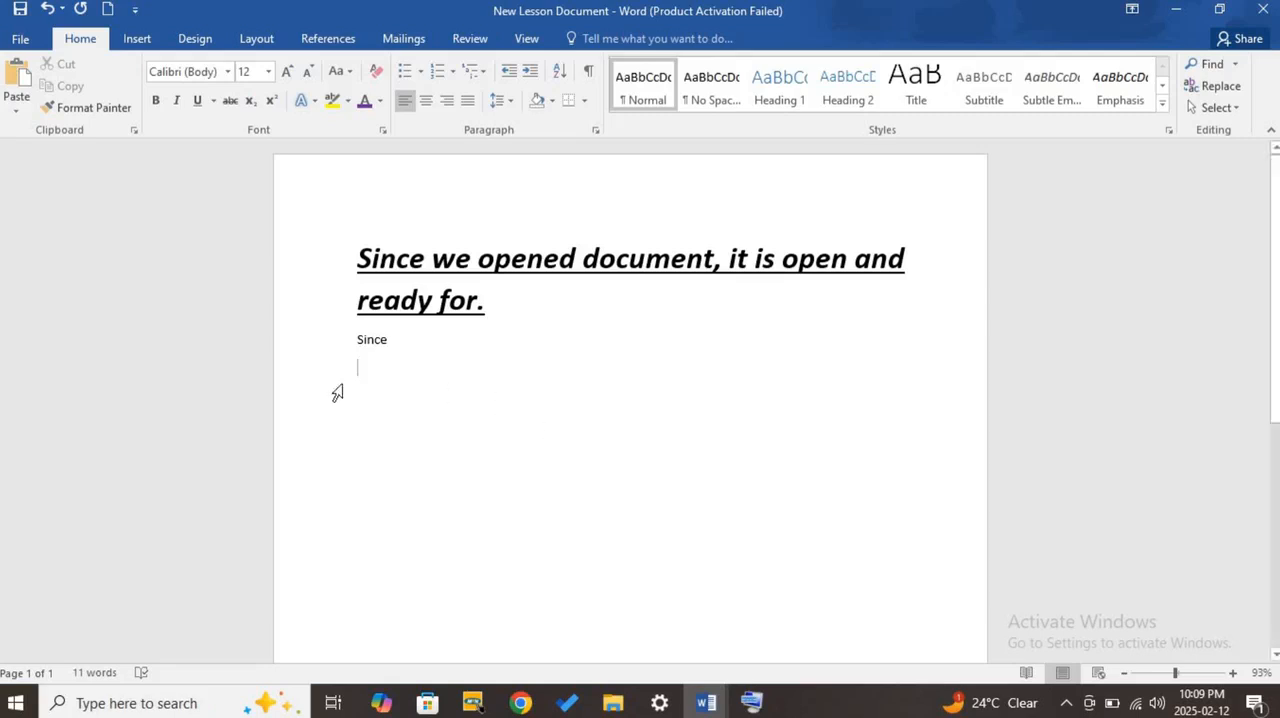
{"action": "double_click", "coordinate": [374, 339]}
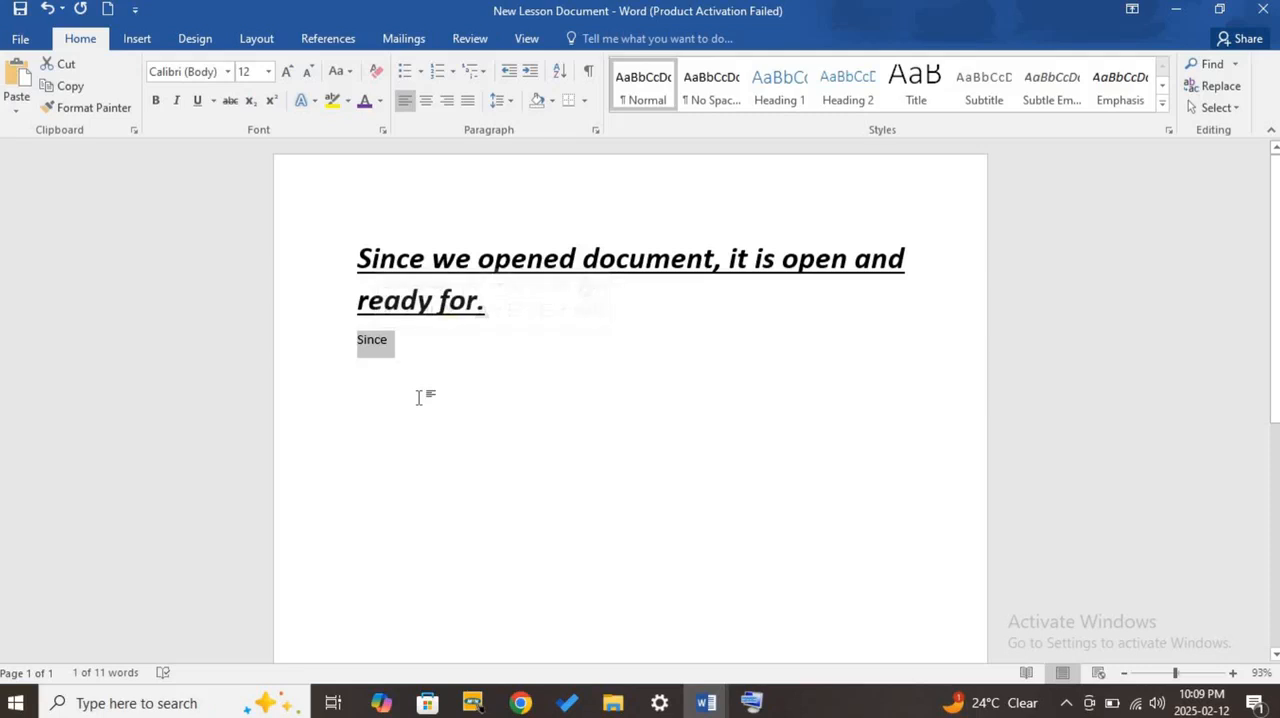
{"action": "left_click", "coordinate": [386, 345]}
{"action": "double_click", "coordinate": [462, 262]}
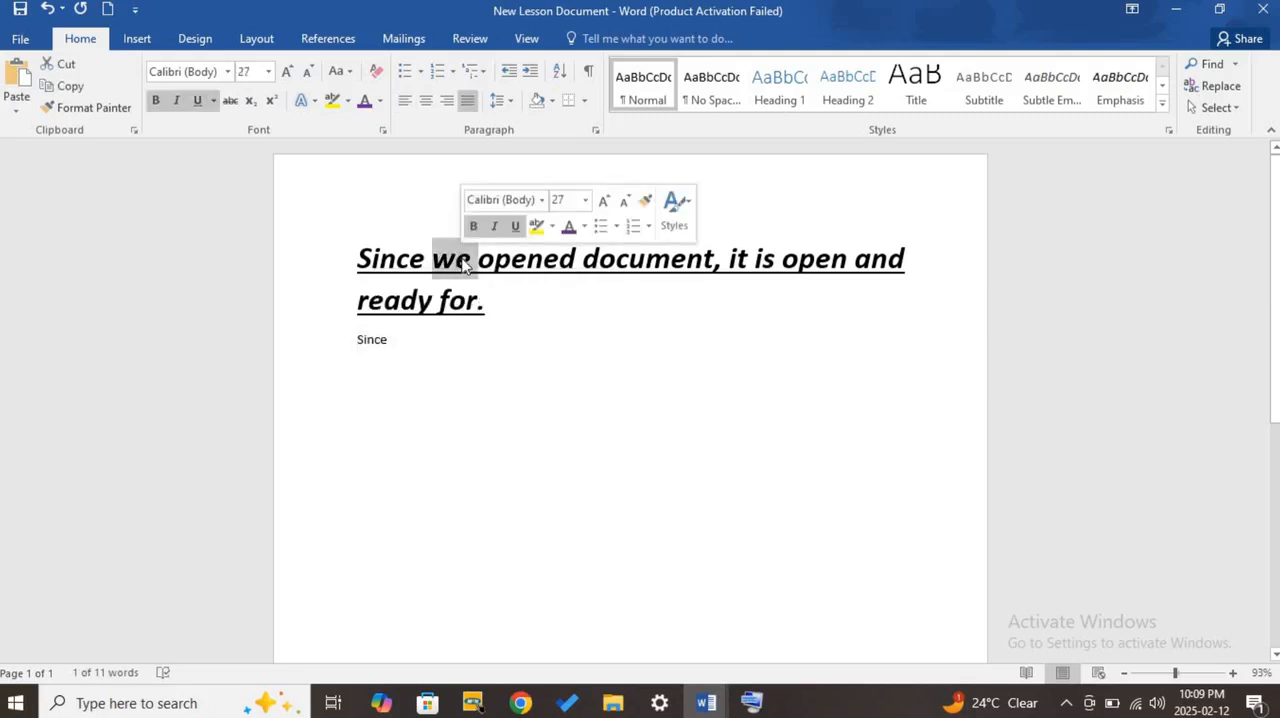
{"action": "left_click", "coordinate": [357, 364]}
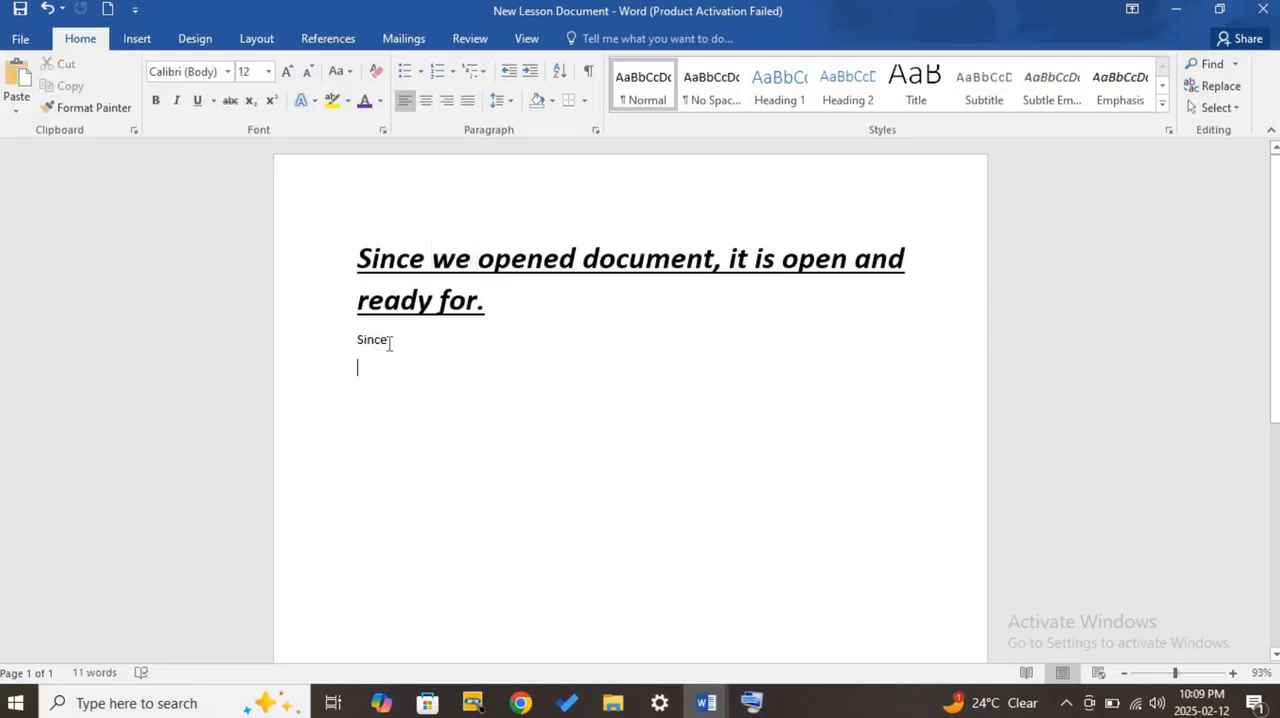
{"action": "right_click", "coordinate": [390, 349]}
{"action": "left_click", "coordinate": [386, 345]}
{"action": "key", "text": "Return"}
{"action": "key", "text": "ctrl+v"}
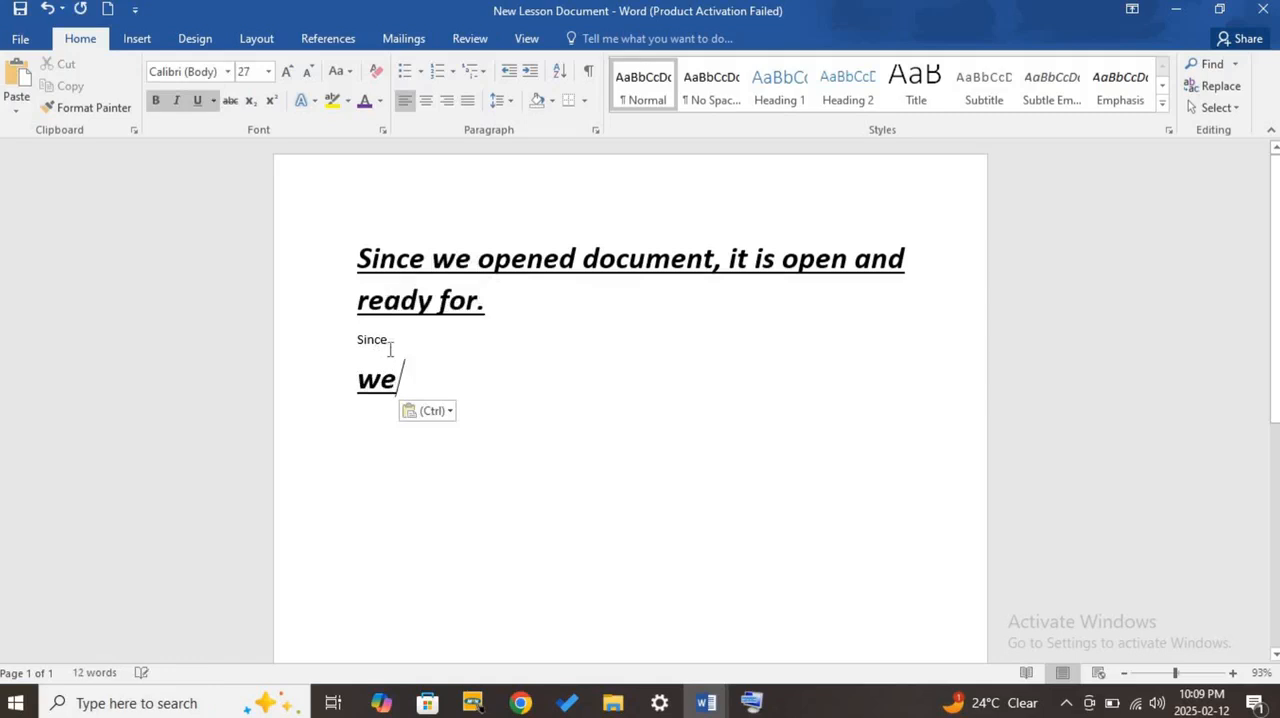
- Copy the word "document" from the sentence and paste it on a new line below "We"
{"action": "double_click", "coordinate": [627, 268]}
{"action": "left_click", "coordinate": [382, 430]}
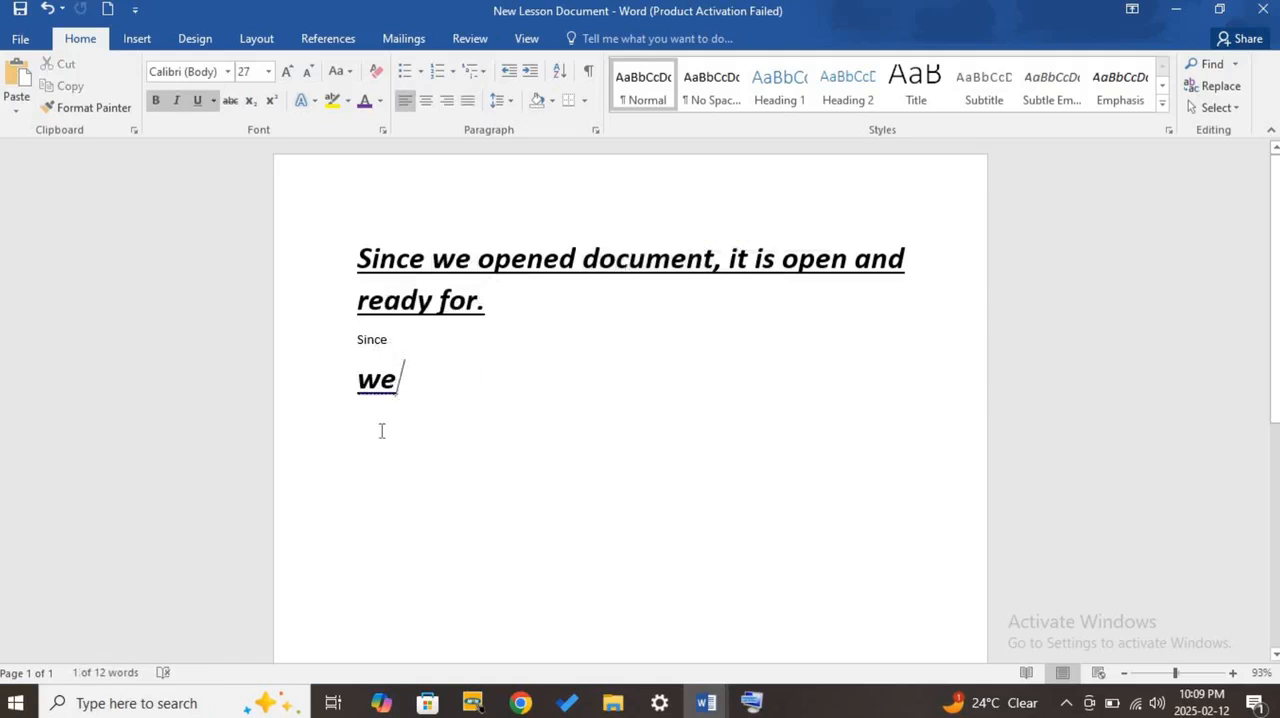
{"action": "key", "text": "Return"}
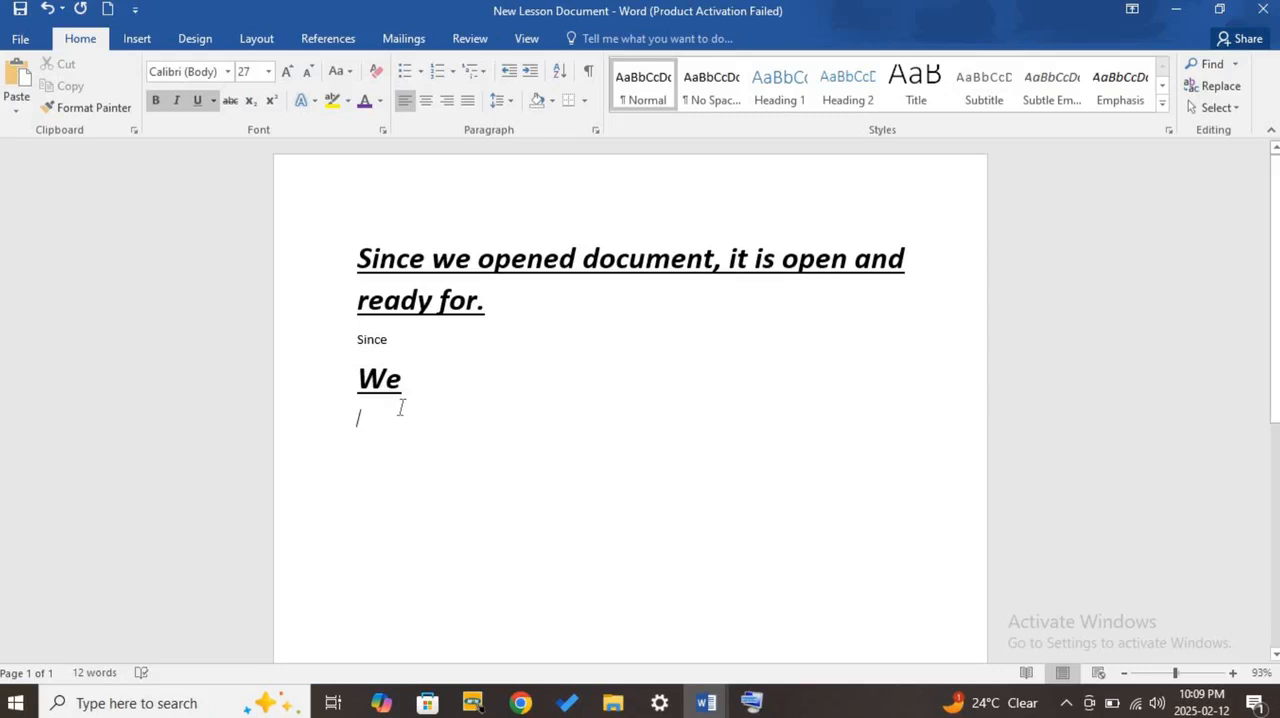
{"action": "key", "text": "ctrl+v"}
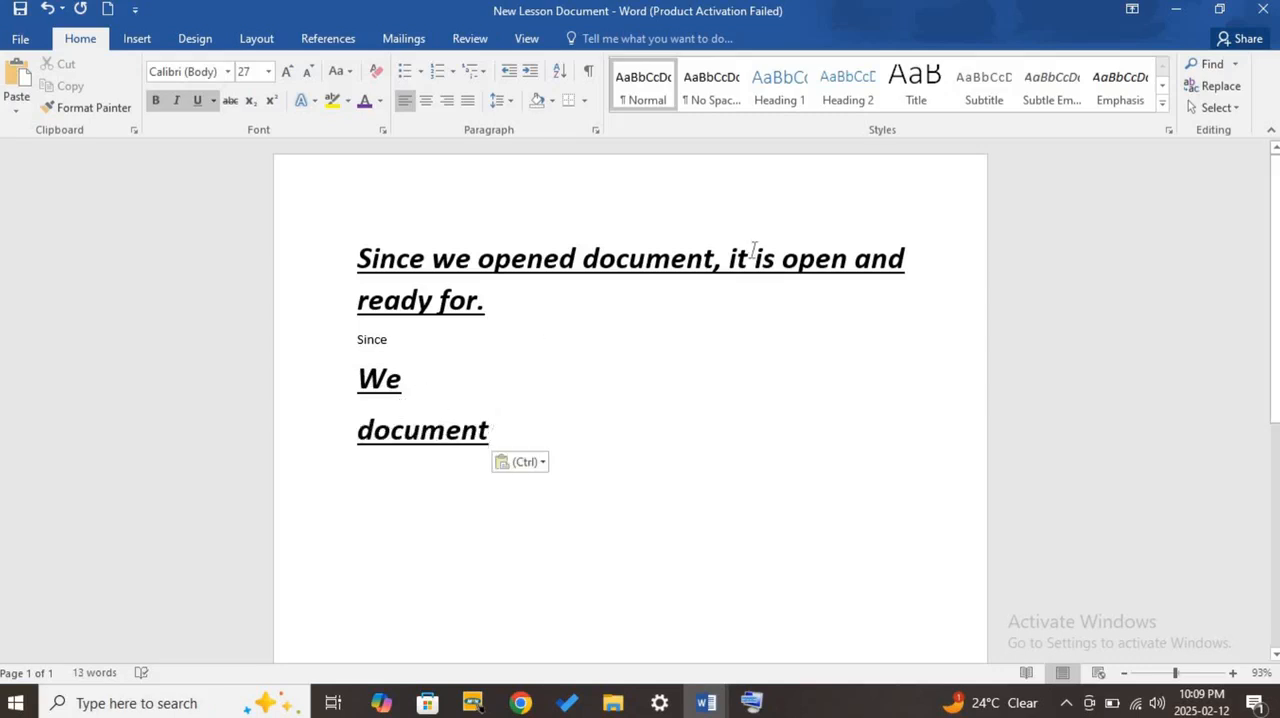
- Copy the word "open" from the sentence and paste it on a new line below "Document"
{"action": "double_click", "coordinate": [814, 260]}
{"action": "right_click", "coordinate": [816, 262]}
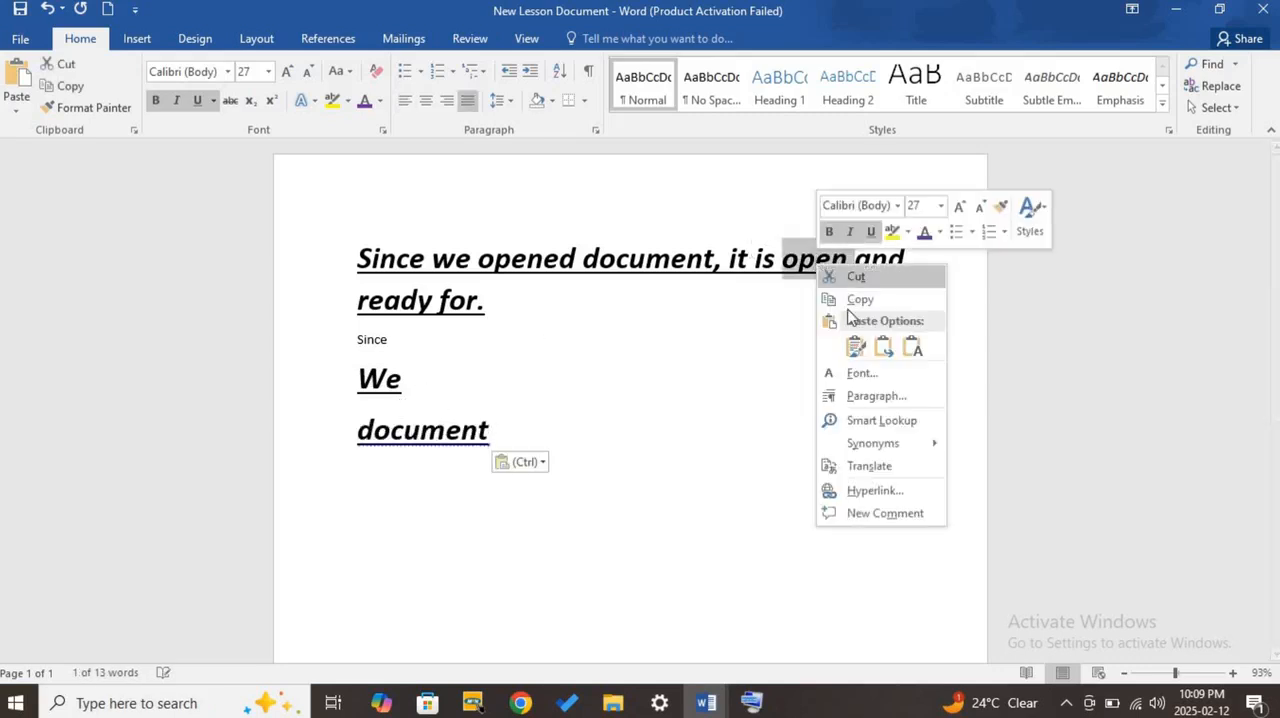
{"action": "left_click", "coordinate": [858, 299]}
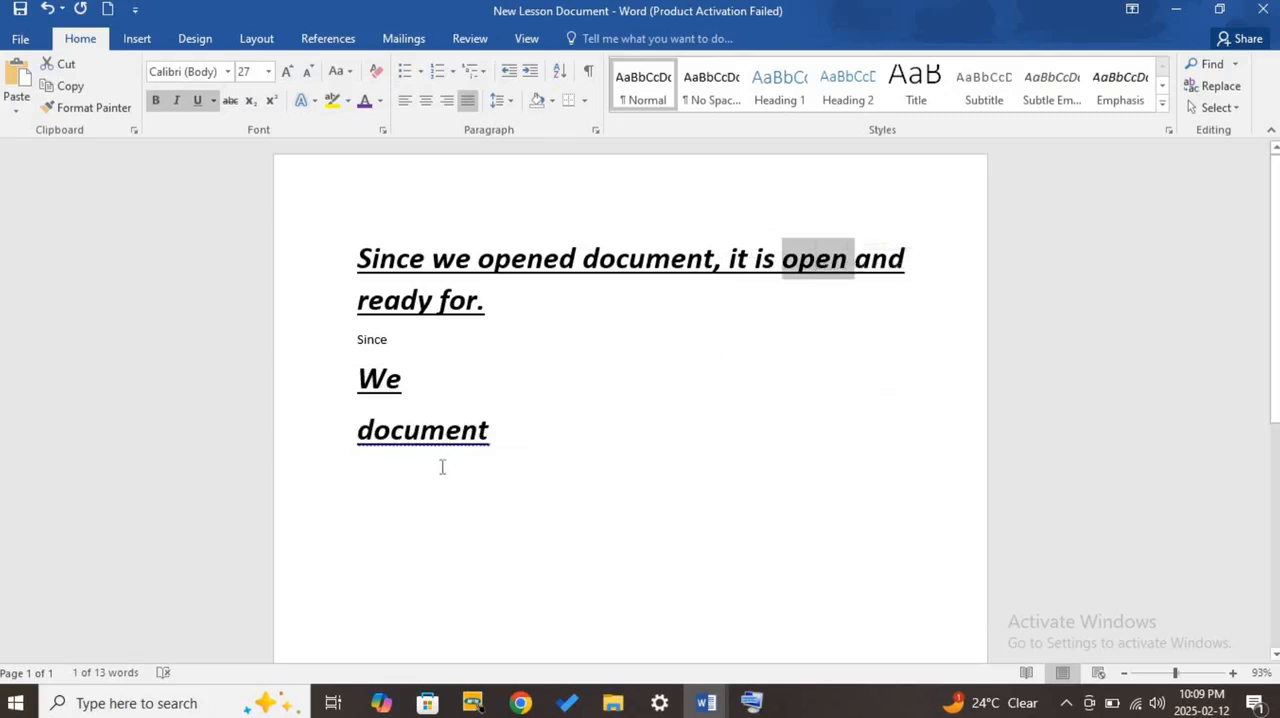
{"action": "left_click", "coordinate": [505, 442]}
{"action": "key", "text": "Return"}
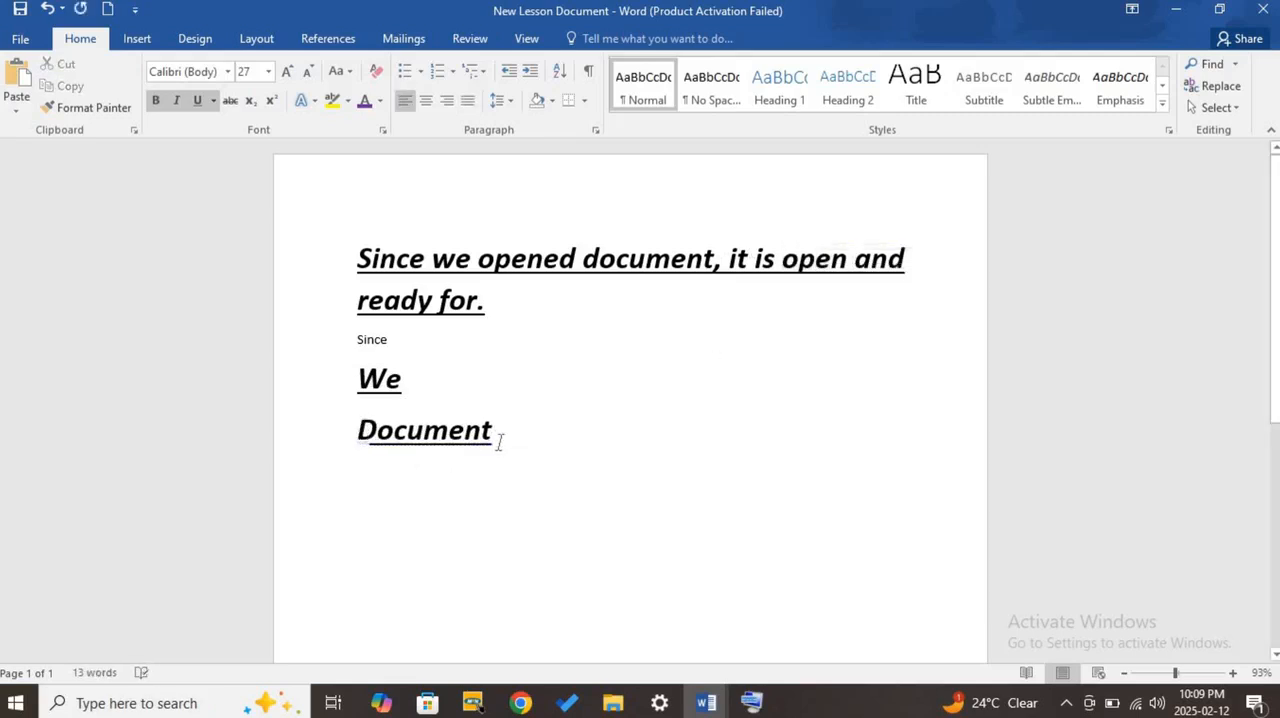
{"action": "key", "text": "ctrl+v"}
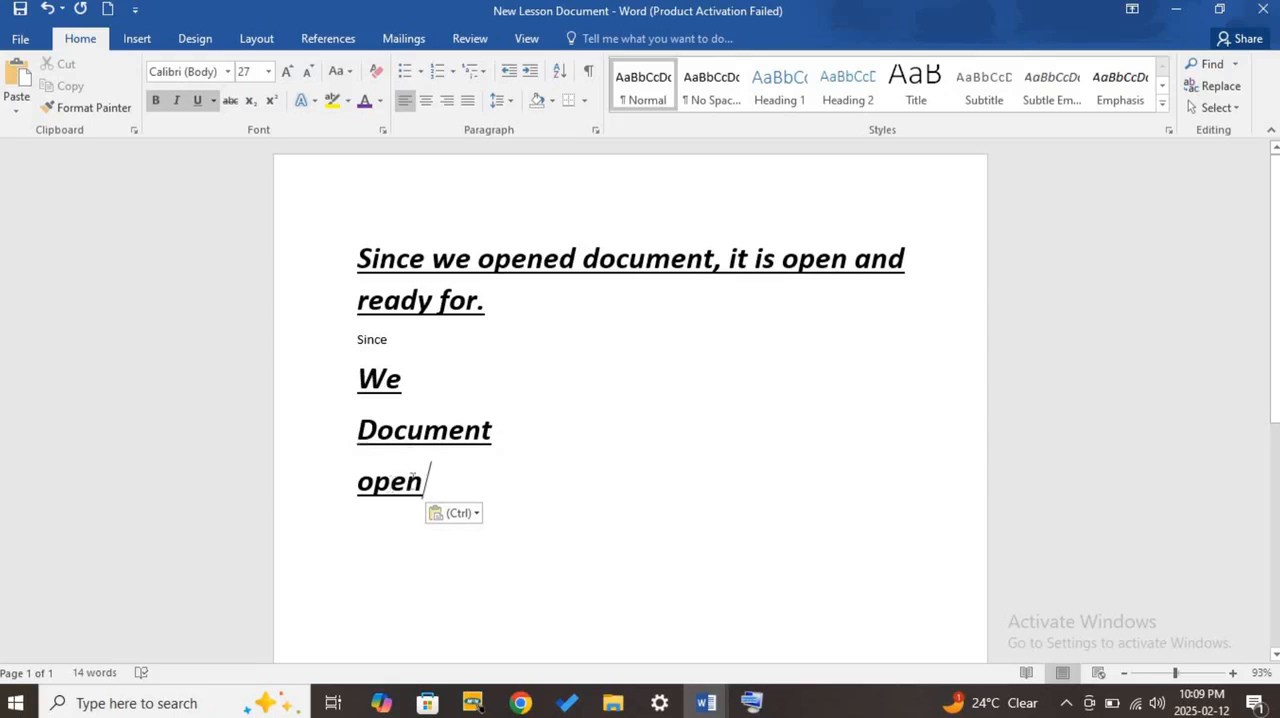
- Delete the pasted words and the word "Since", leaving an empty line below the sentence
{"action": "left_click_drag", "start_coordinate": [430, 482], "coordinate": [320, 440]}
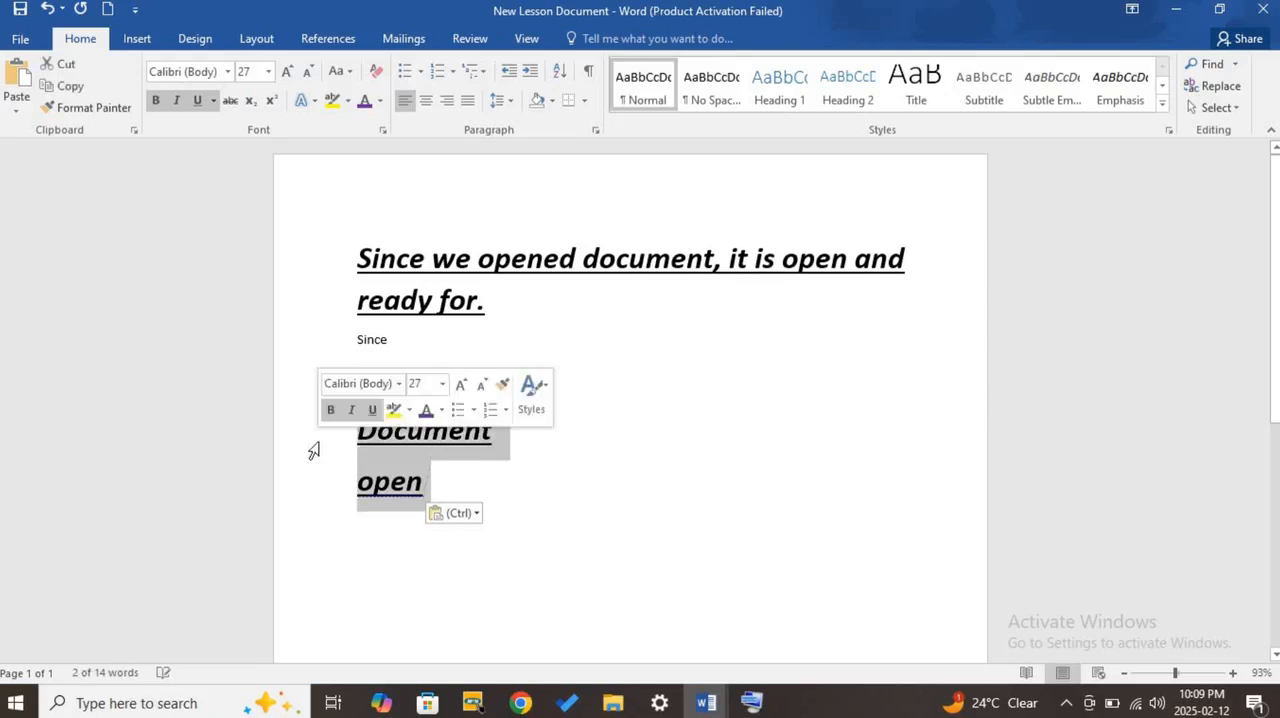
{"action": "type", "text": "We"}
{"action": "key", "text": "Return"}
{"action": "key", "text": "BackSpace"}
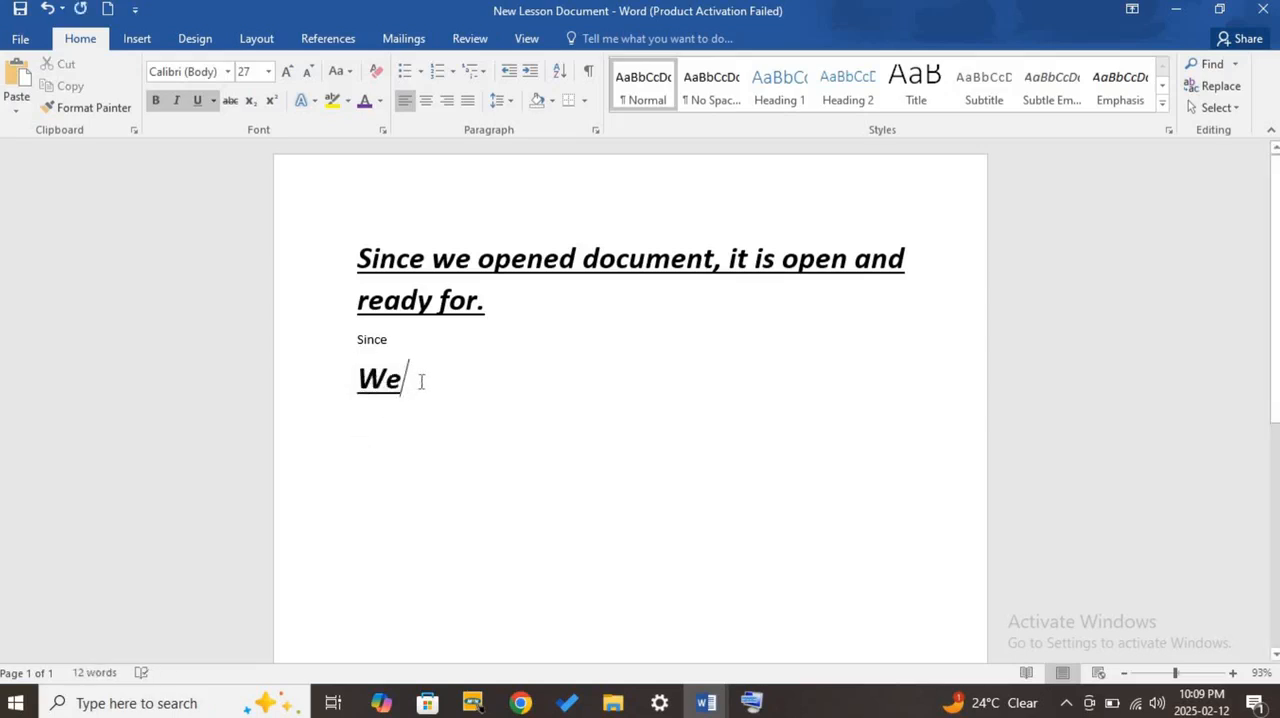
{"action": "left_click_drag", "start_coordinate": [420, 377], "coordinate": [362, 368]}
{"action": "key", "text": "BackSpace"}
{"action": "key", "text": "BackSpace"}
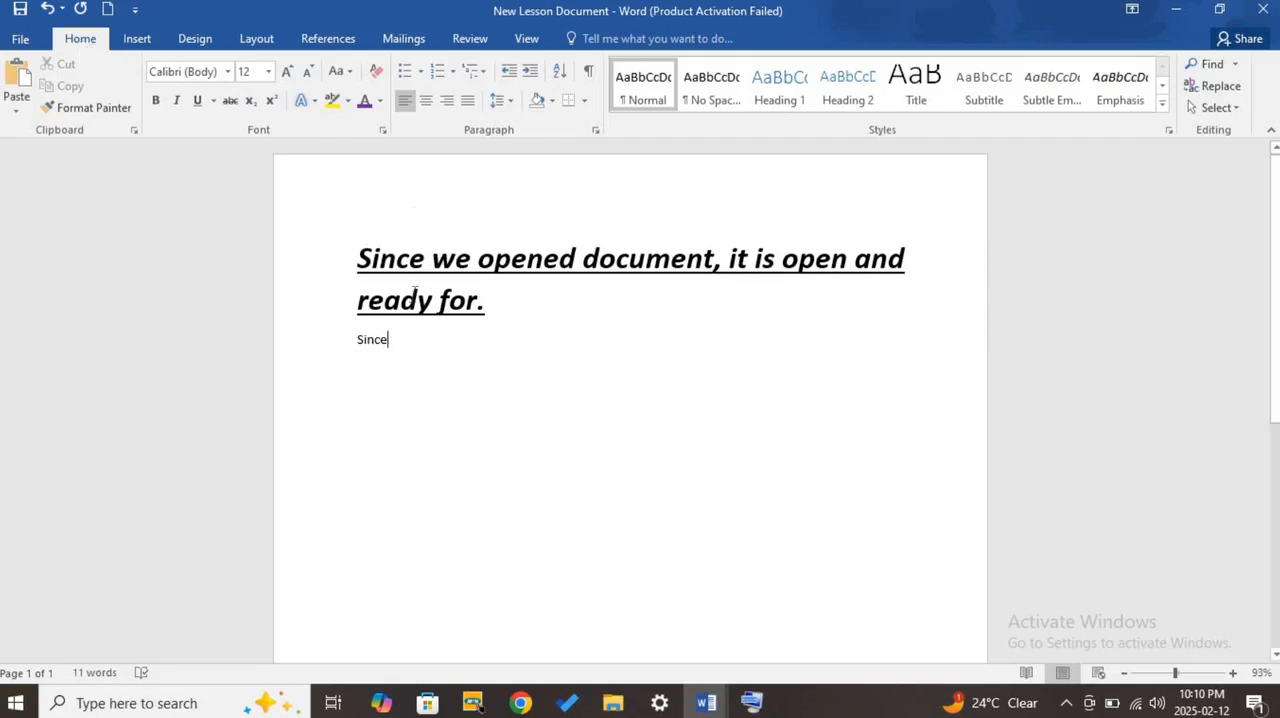
{"action": "key", "text": "BackSpace"}
{"action": "key", "text": "BackSpace"}
{"action": "key", "text": "BackSpace"}
{"action": "key", "text": "BackSpace"}
{"action": "key", "text": "BackSpace"}
- Start a numbered list in the 1. 2. 3. format below the sentence and enter "Since" as its first item
{"action": "left_click", "coordinate": [421, 72]}
{"action": "left_click", "coordinate": [421, 72]}
{"action": "left_click", "coordinate": [454, 72]}
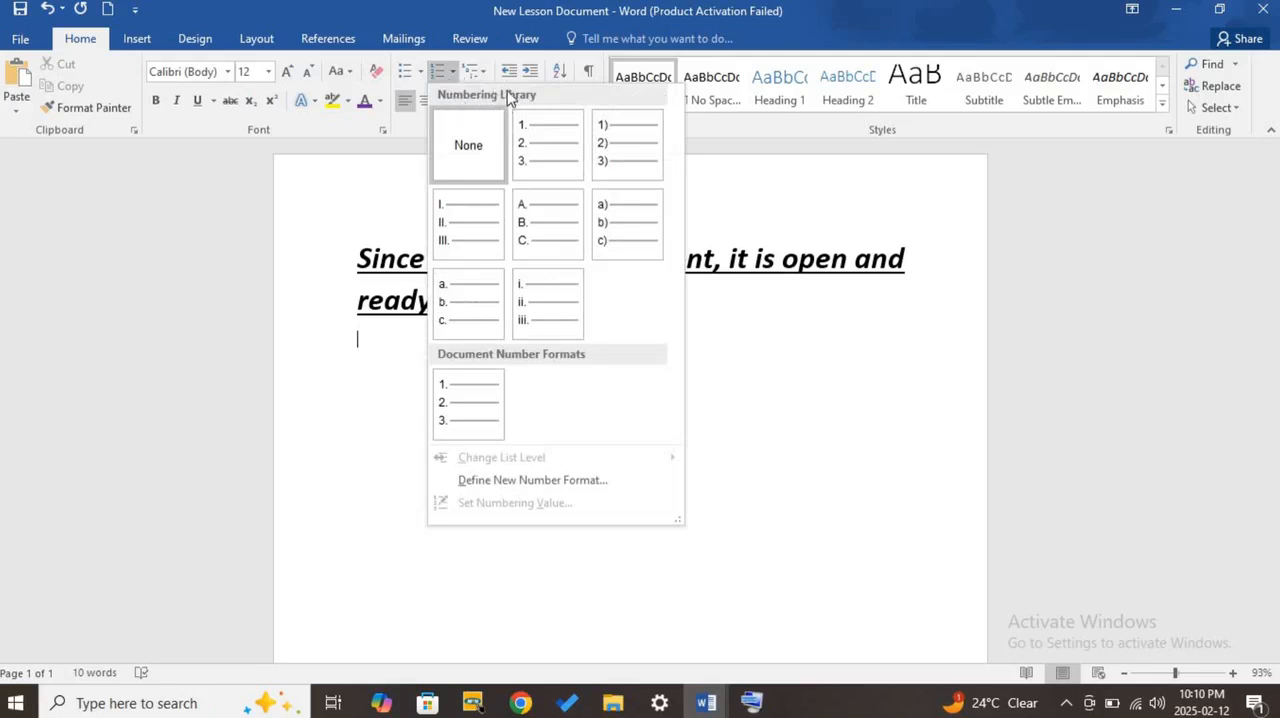
{"action": "left_click", "coordinate": [538, 153]}
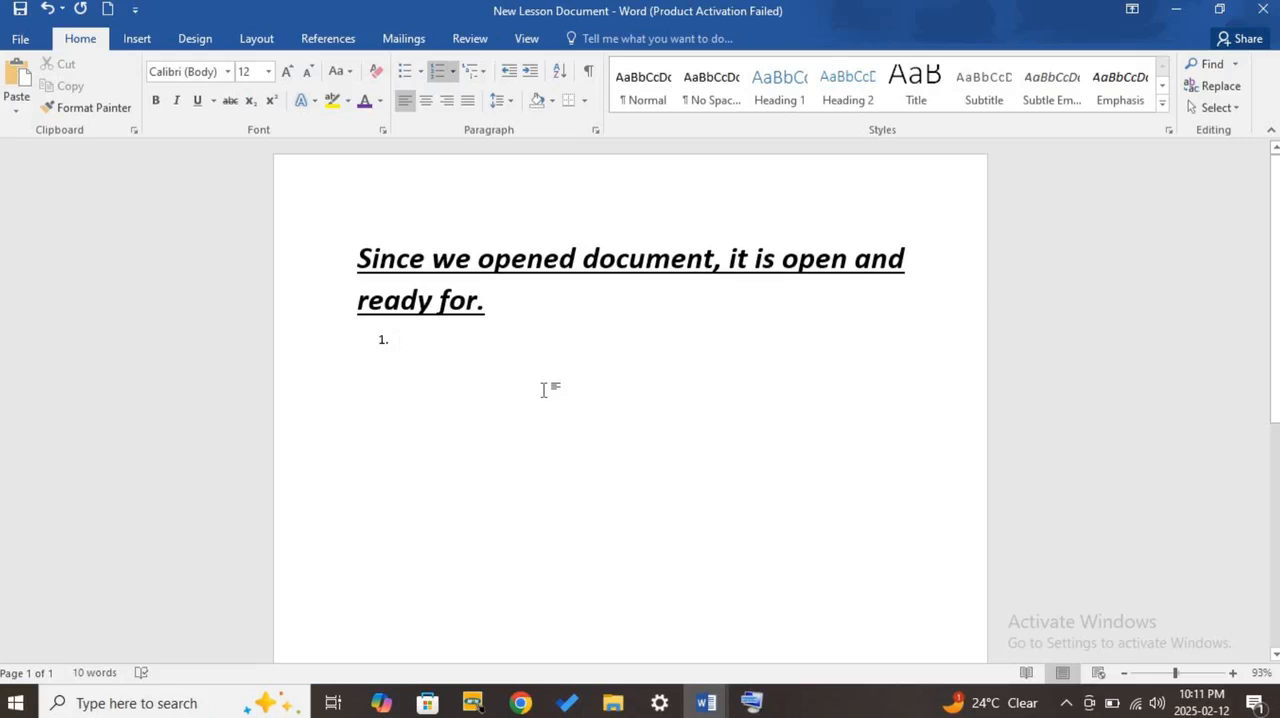
{"action": "type", "text": "Since"}
- Open the On-Screen Keyboard, move it clear of the list and add an empty second item below "Since"
{"action": "left_click", "coordinate": [751, 700]}
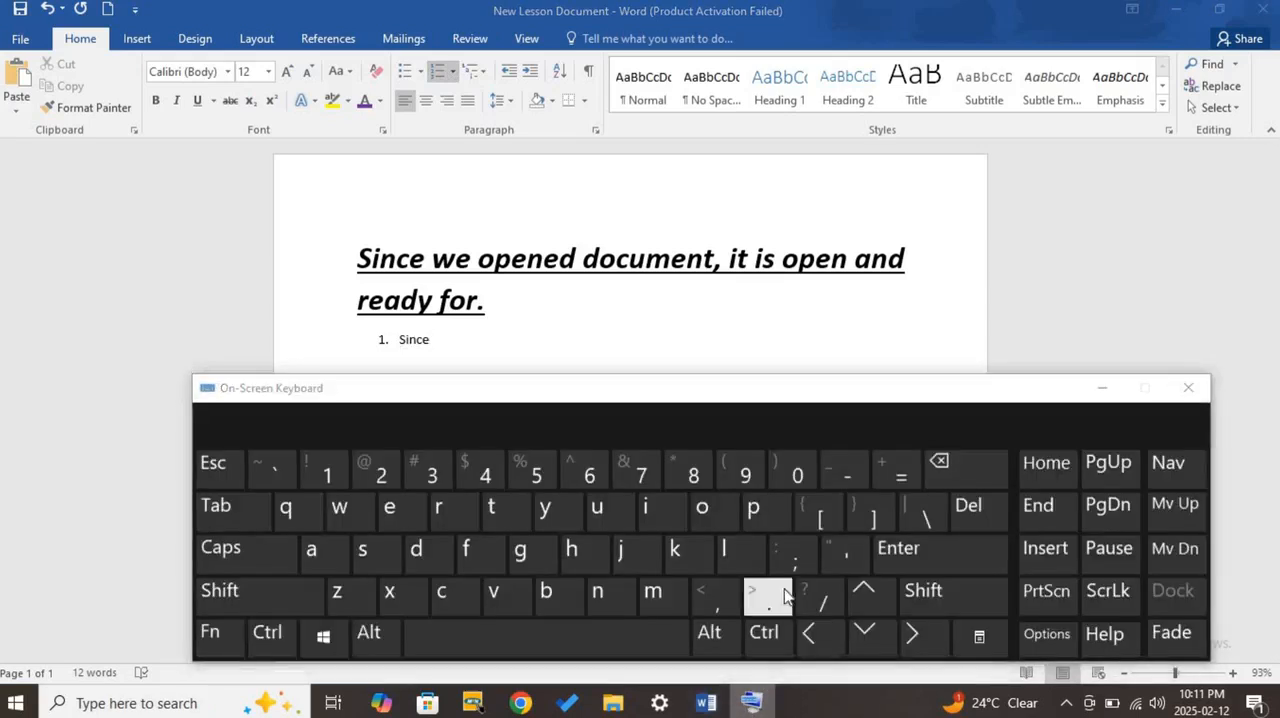
{"action": "left_click_drag", "start_coordinate": [771, 392], "coordinate": [599, 514]}
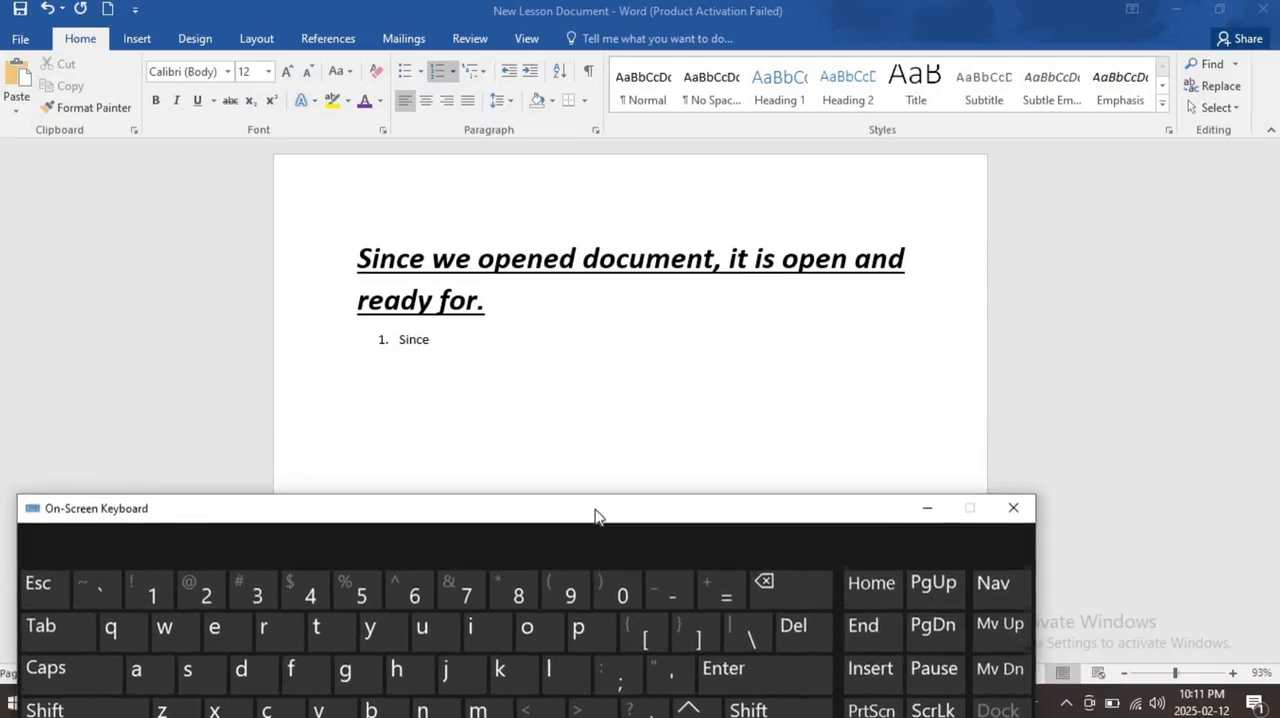
{"action": "left_click", "coordinate": [748, 688]}
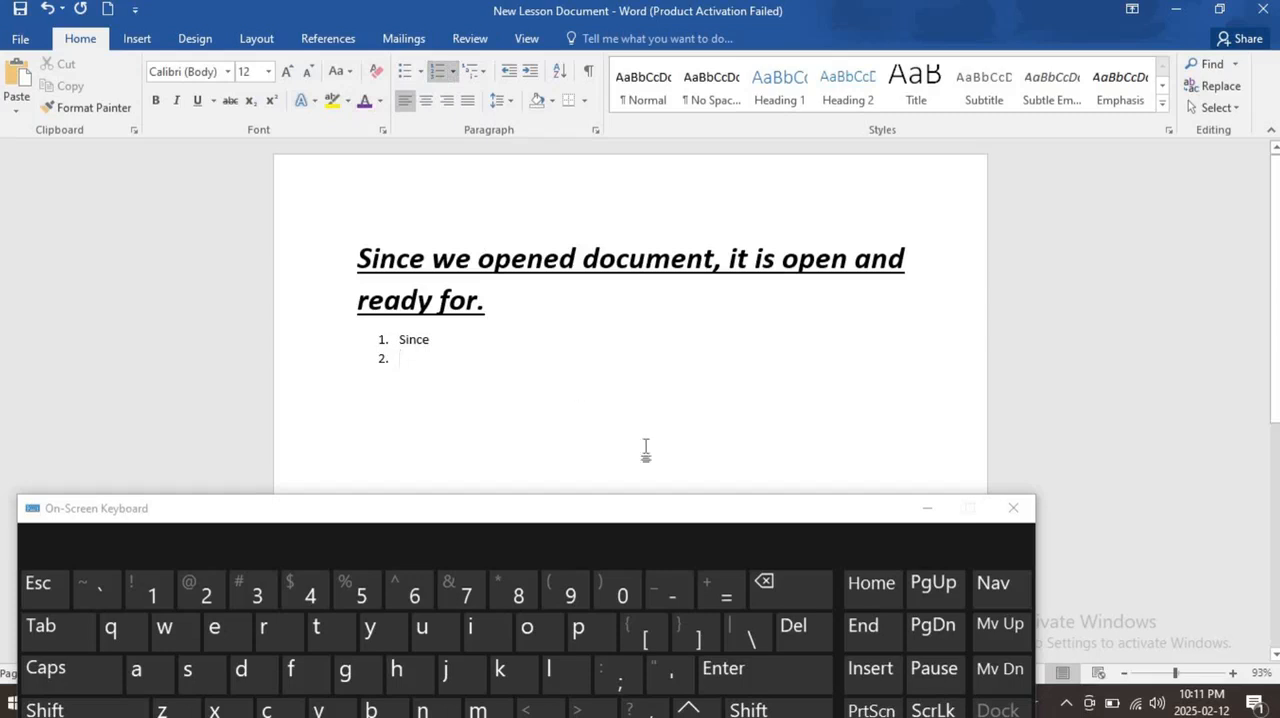
- Try ending the numbered list at the empty second item and go back to the end of "Since"
{"action": "left_click", "coordinate": [738, 668]}
{"action": "left_click", "coordinate": [740, 666]}
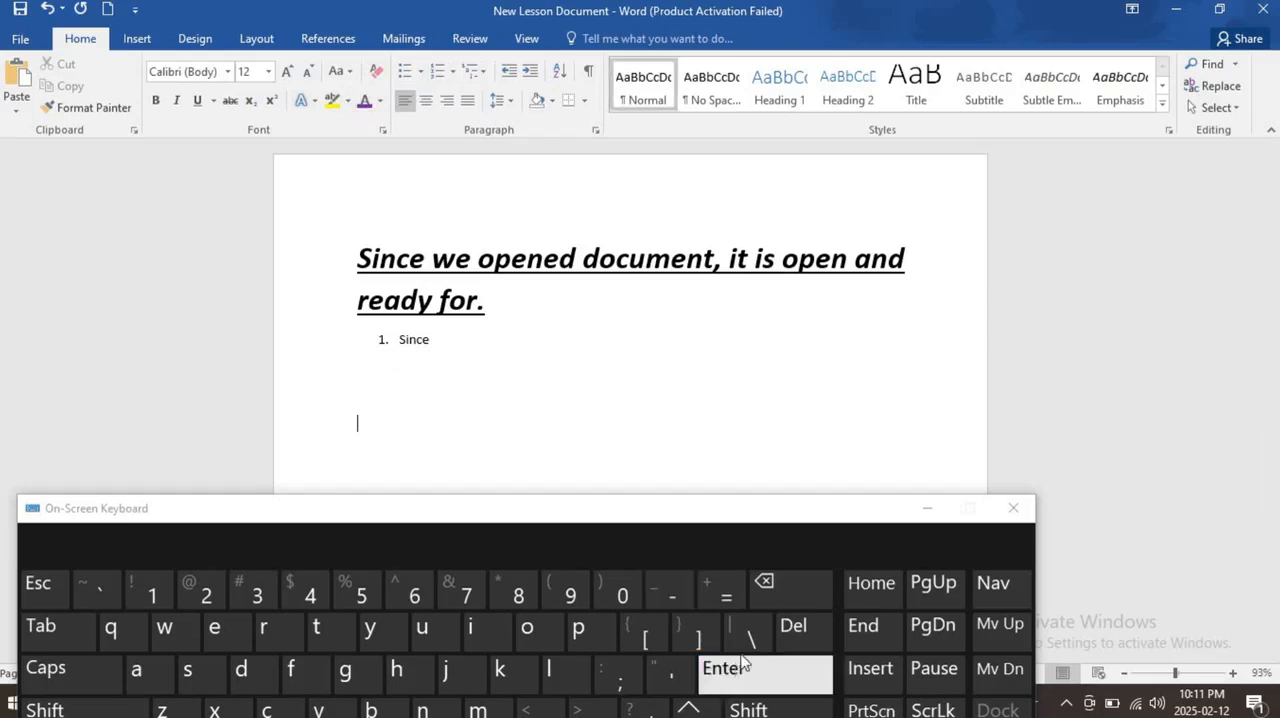
{"action": "left_click", "coordinate": [805, 597]}
{"action": "left_click", "coordinate": [805, 597]}
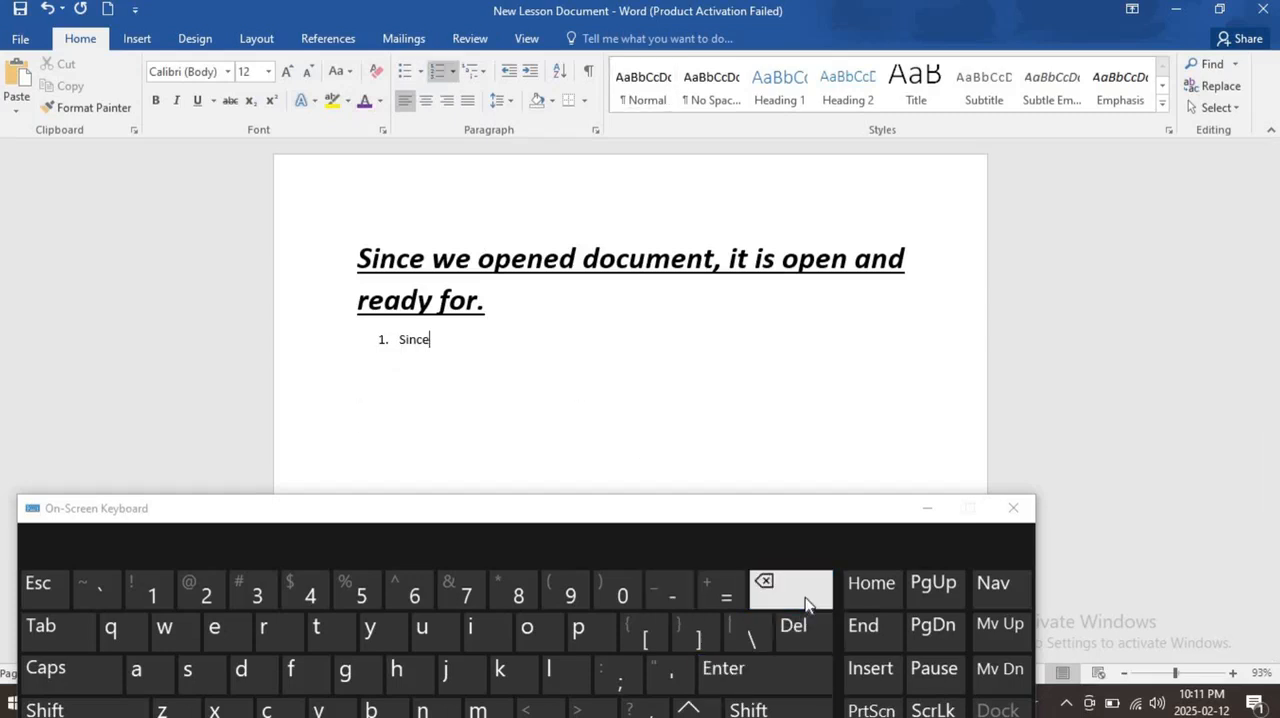
- Add a second numbered item below "Since" containing the word "we"
{"action": "left_click", "coordinate": [794, 670]}
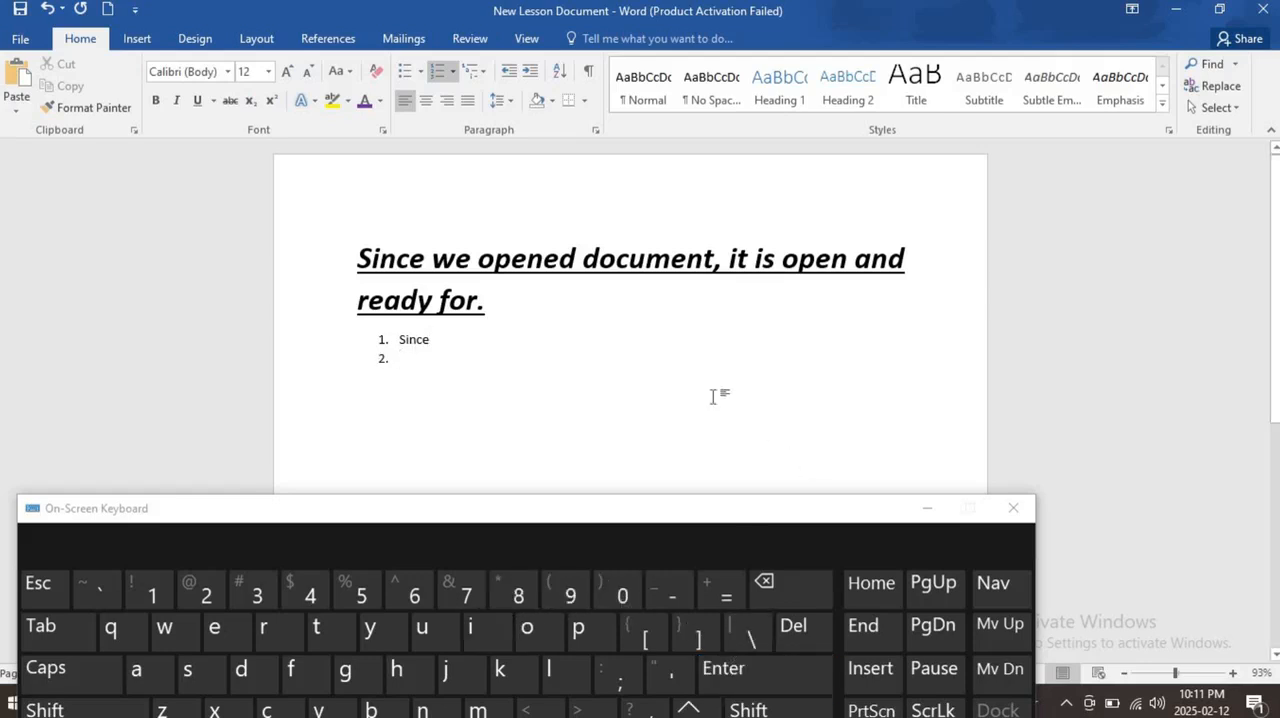
{"action": "type", "text": "we"}
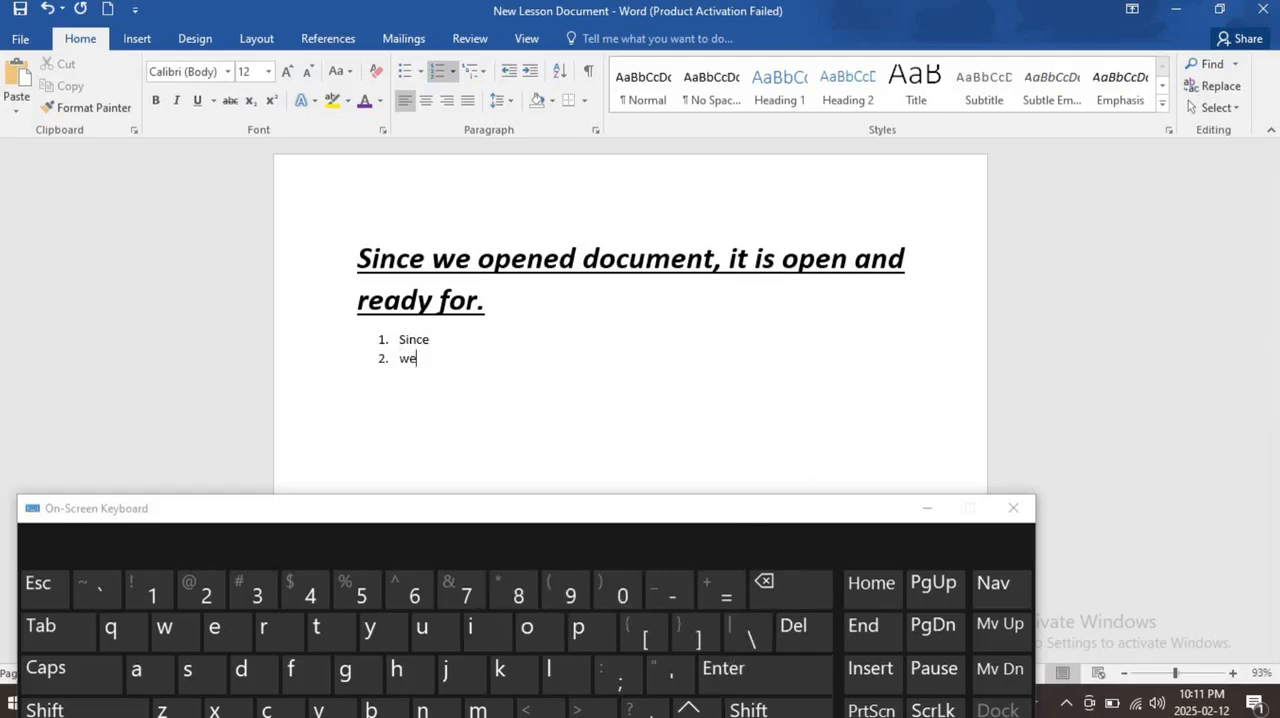
- Add a third numbered item containing "Opened" and an empty fourth item below it
{"action": "left_click", "coordinate": [788, 686]}
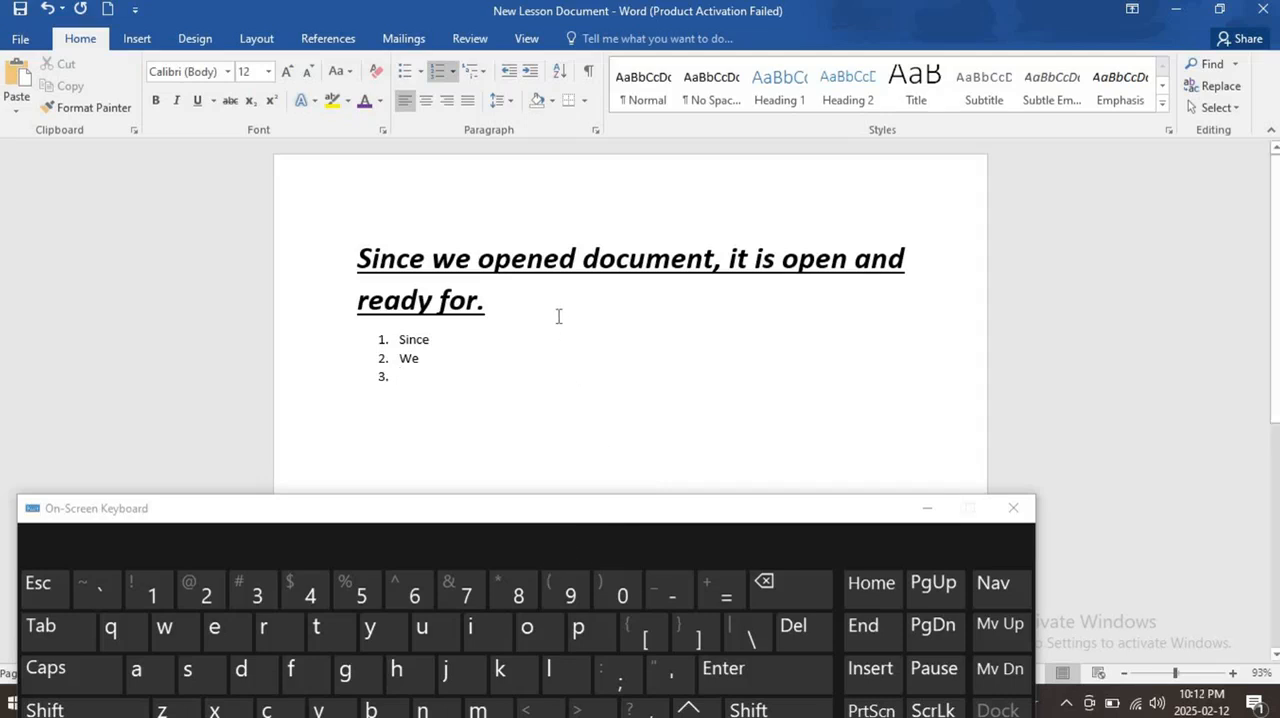
{"action": "type", "text": "ope"}
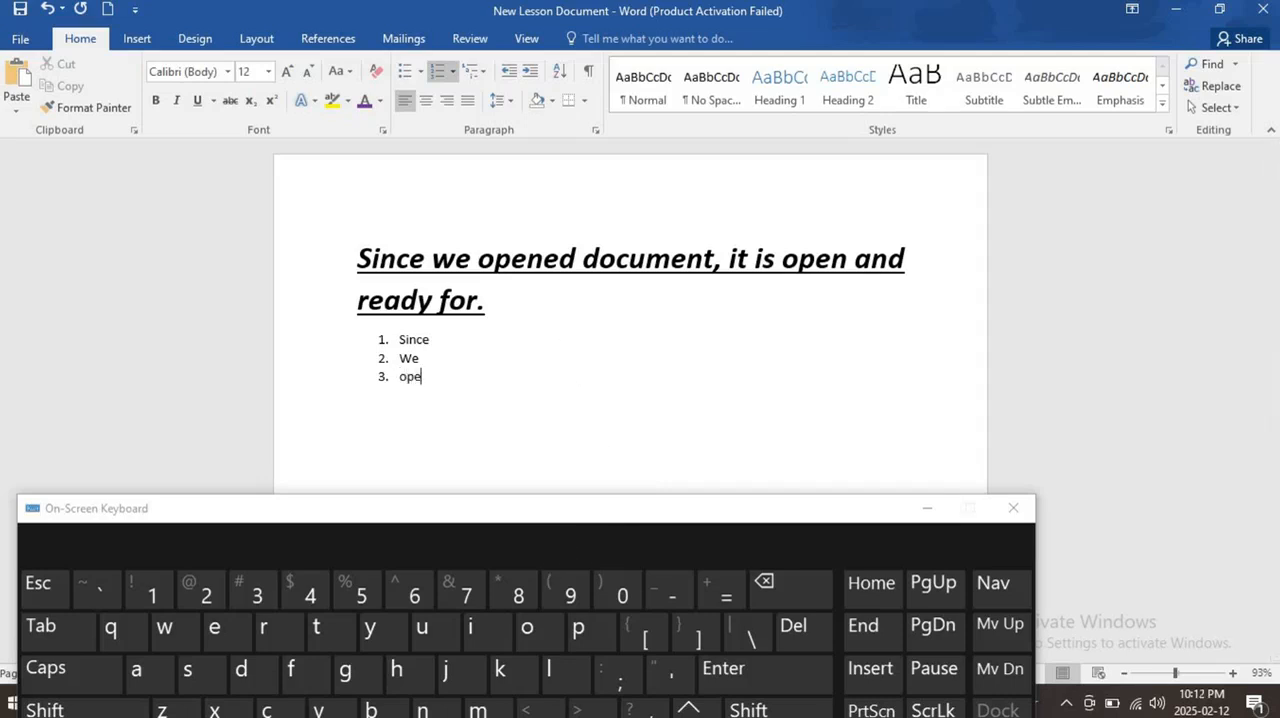
{"action": "type", "text": "ned"}
{"action": "left_click", "coordinate": [786, 686]}
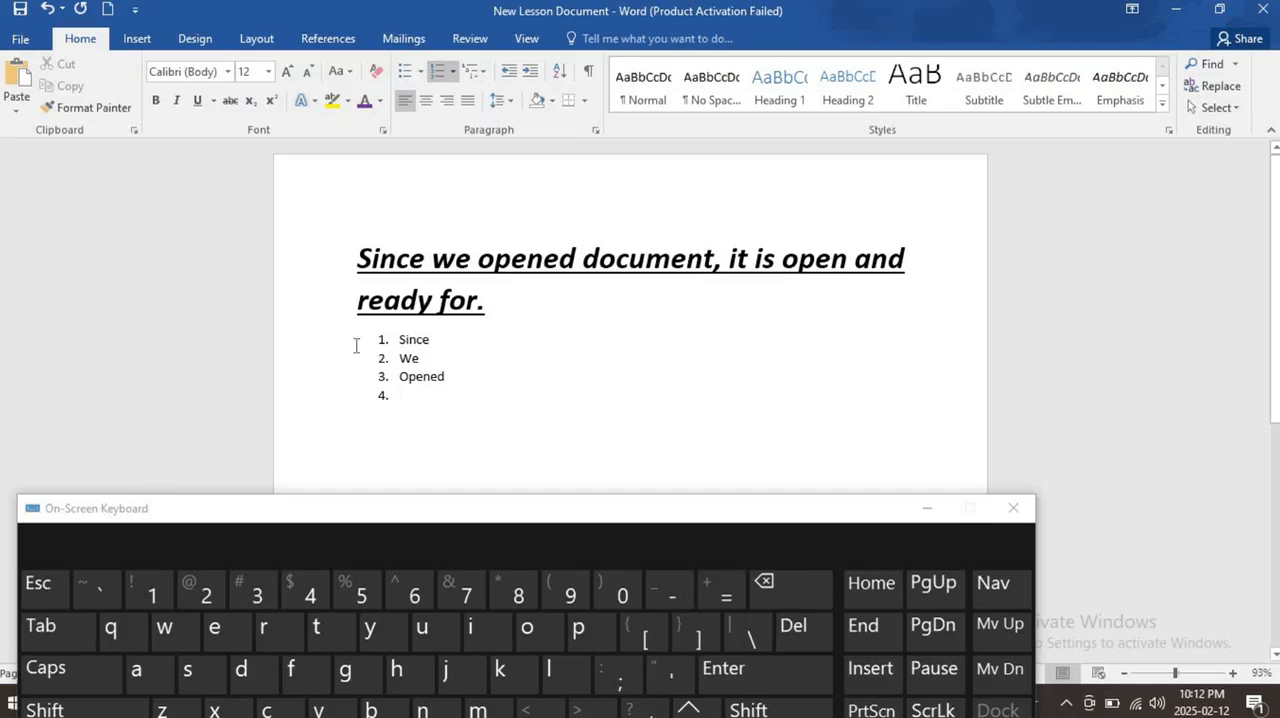
- Delete the whole numbered list below the sentence, including its leftover item number
{"action": "mouse_move", "coordinate": [420, 371]}
{"action": "left_click_drag", "start_coordinate": [431, 391], "coordinate": [351, 343]}
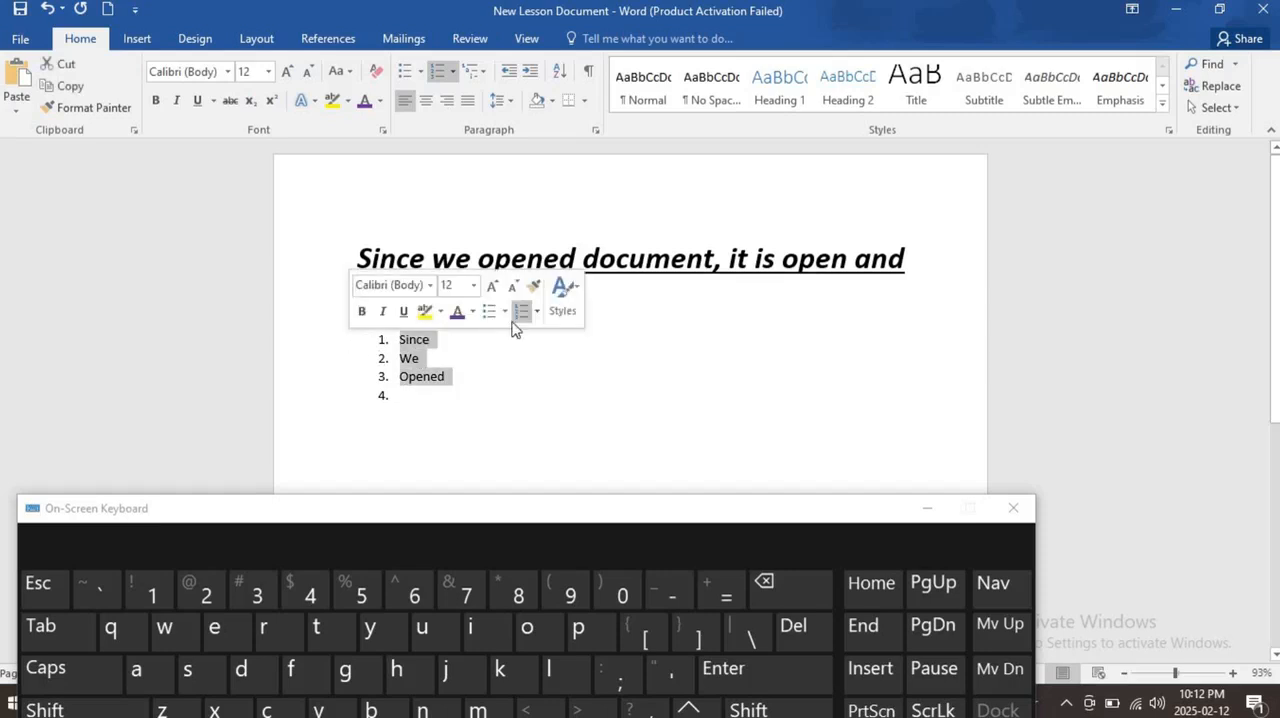
{"action": "left_click", "coordinate": [760, 580]}
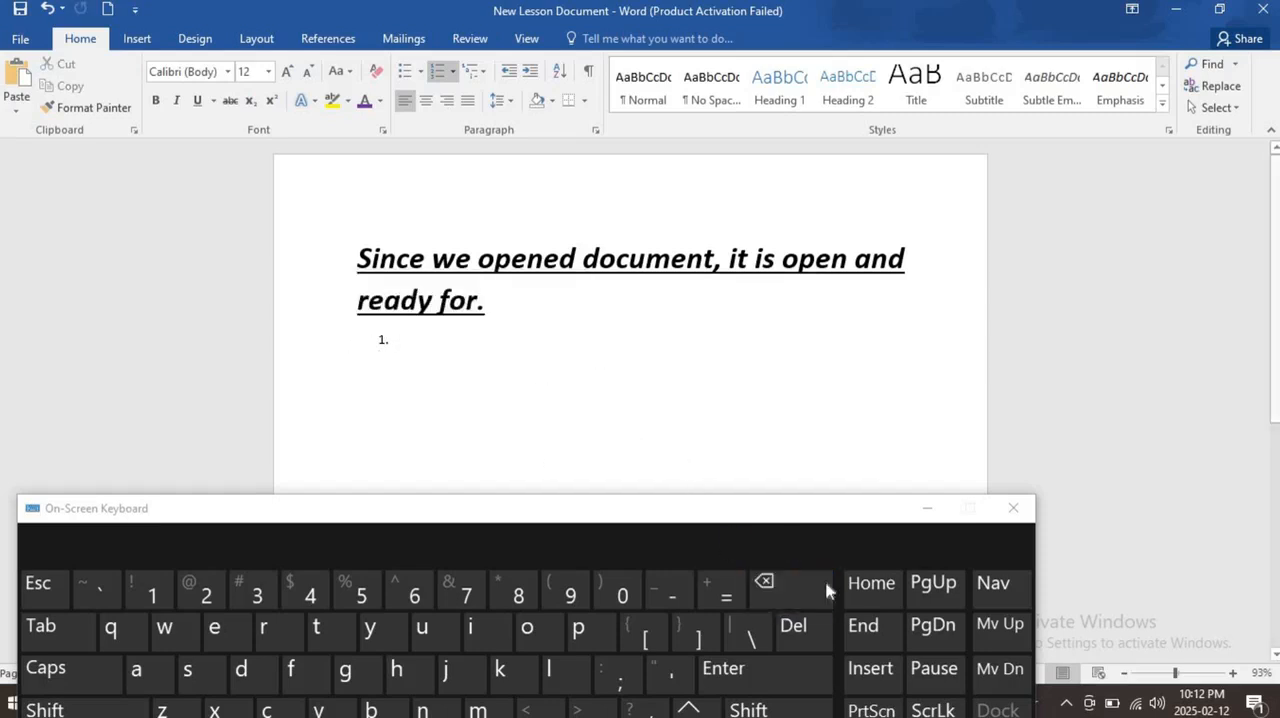
{"action": "left_click", "coordinate": [803, 580]}
{"action": "left_click", "coordinate": [803, 580]}
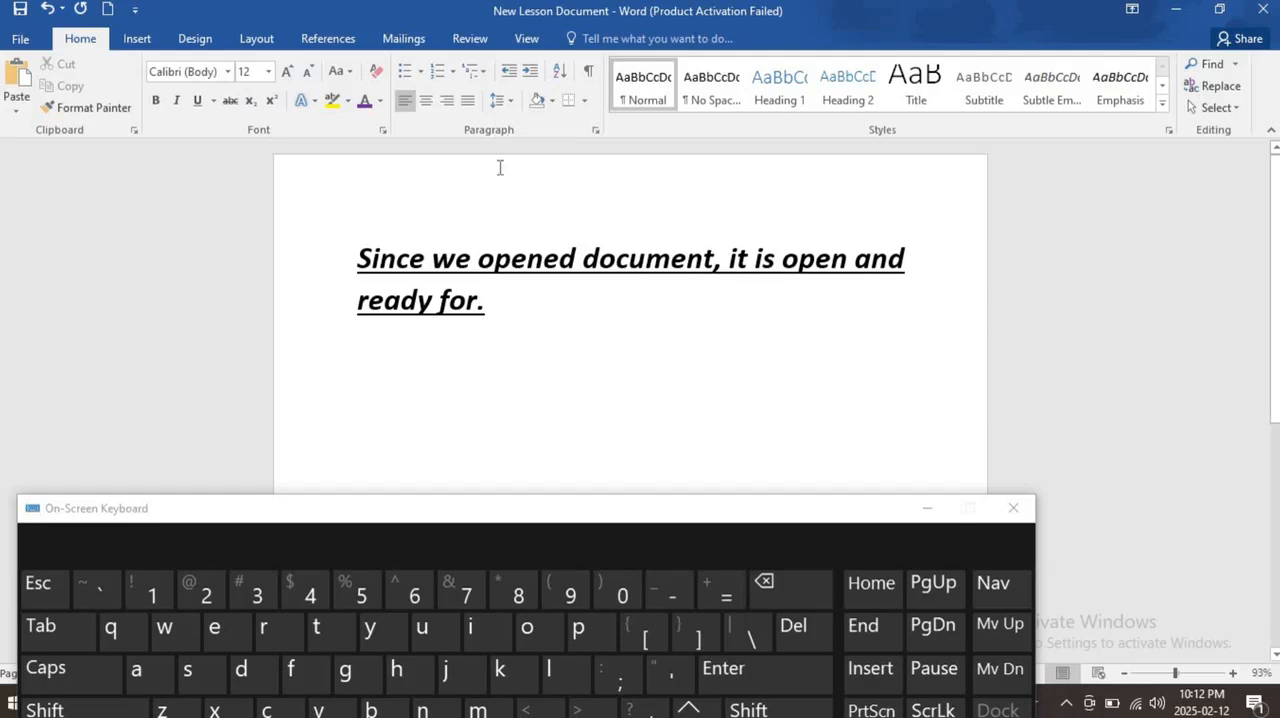
- Start a check-mark bulleted list below the sentence with "Since" as its first item, followed by an empty second item
{"action": "left_click", "coordinate": [420, 72]}
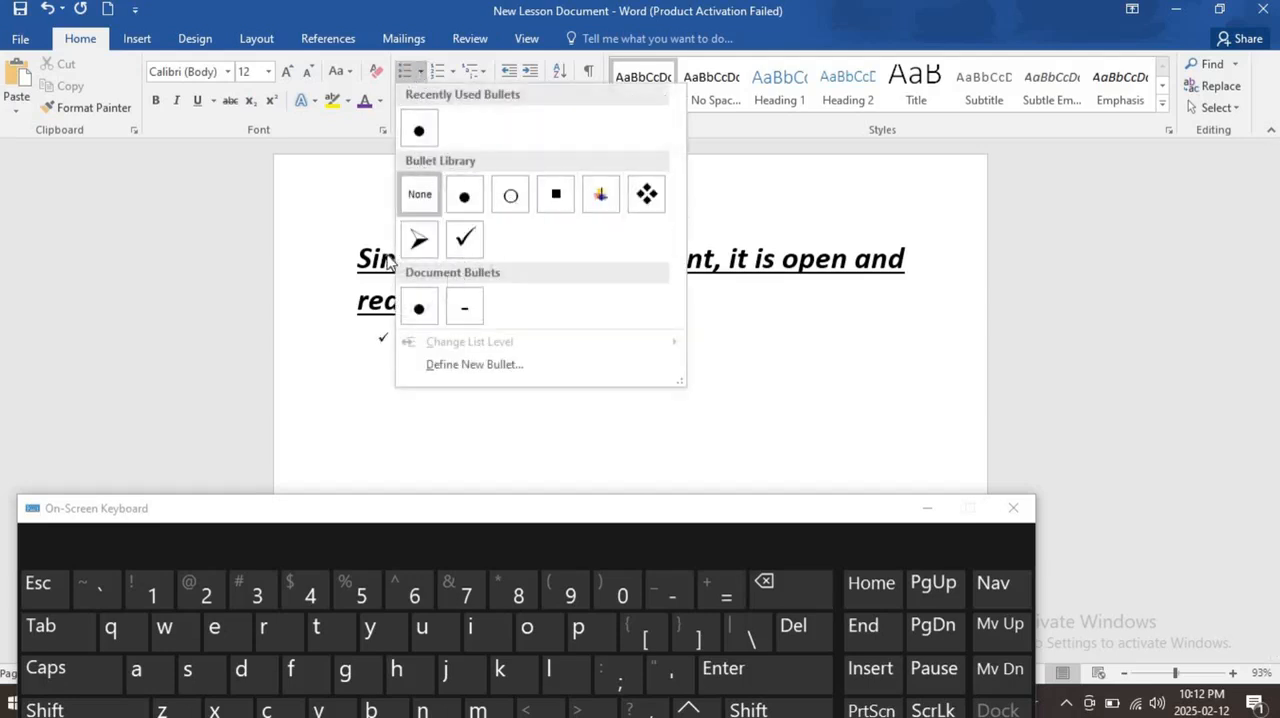
{"action": "left_click", "coordinate": [464, 238]}
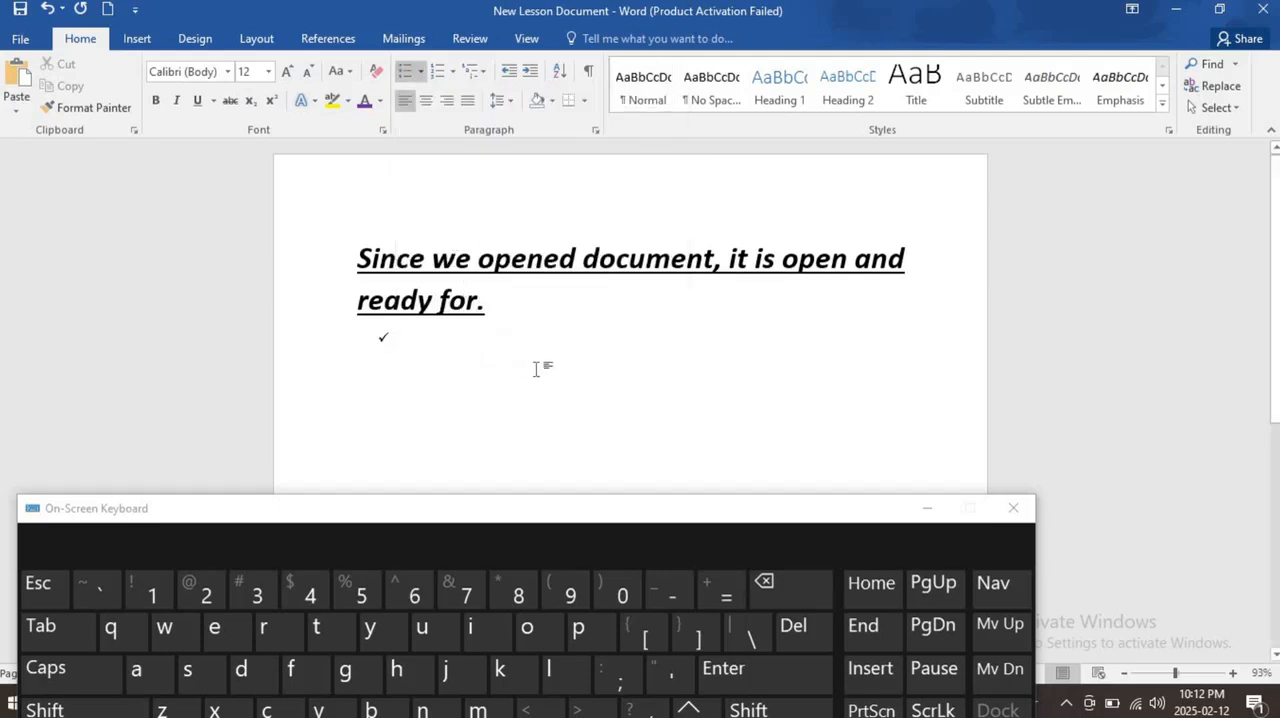
{"action": "type", "text": "s"}
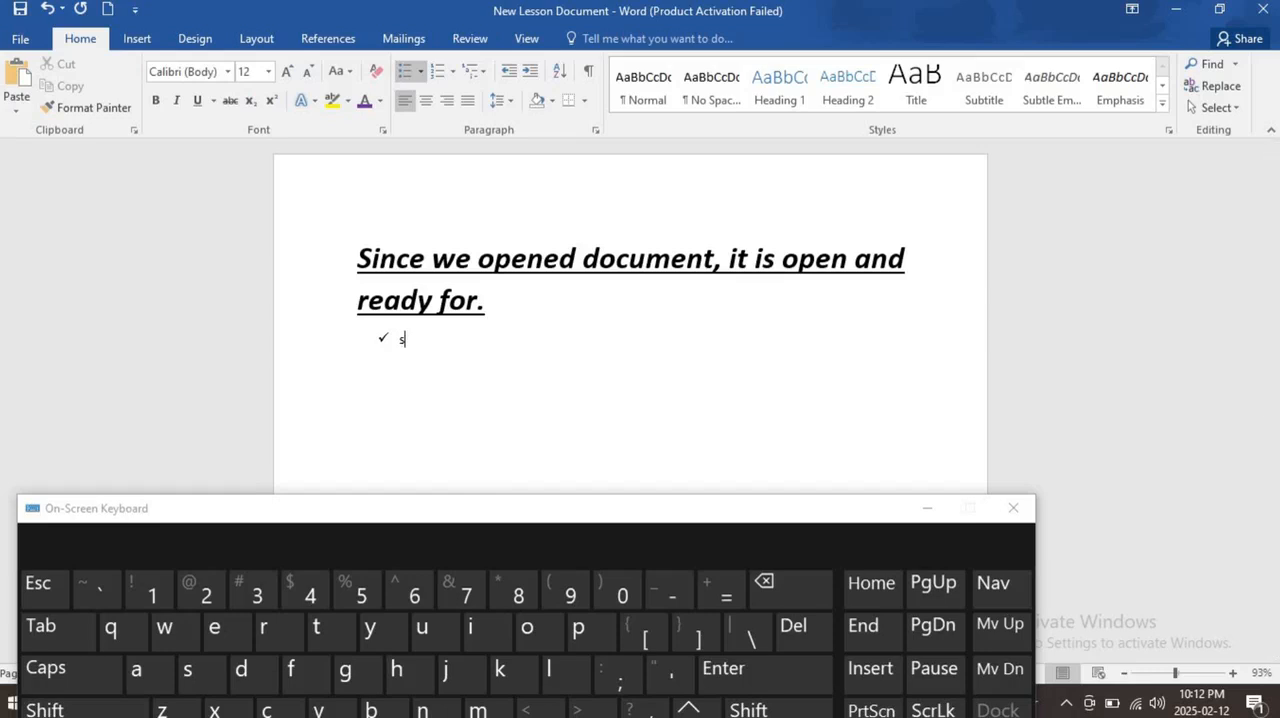
{"action": "type", "text": "ince"}
{"action": "left_click", "coordinate": [785, 684]}
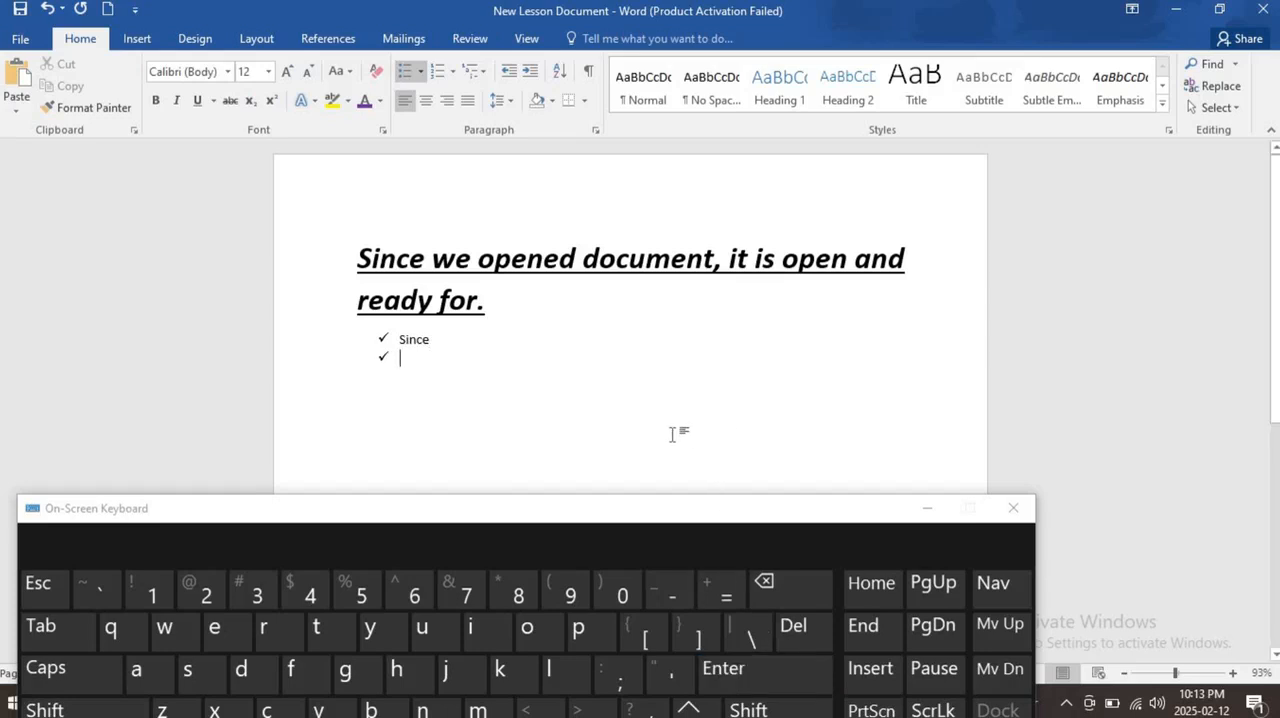
- Add "We" and "Opened" as the second and third check-mark items, followed by an empty fourth item
{"action": "type", "text": "we"}
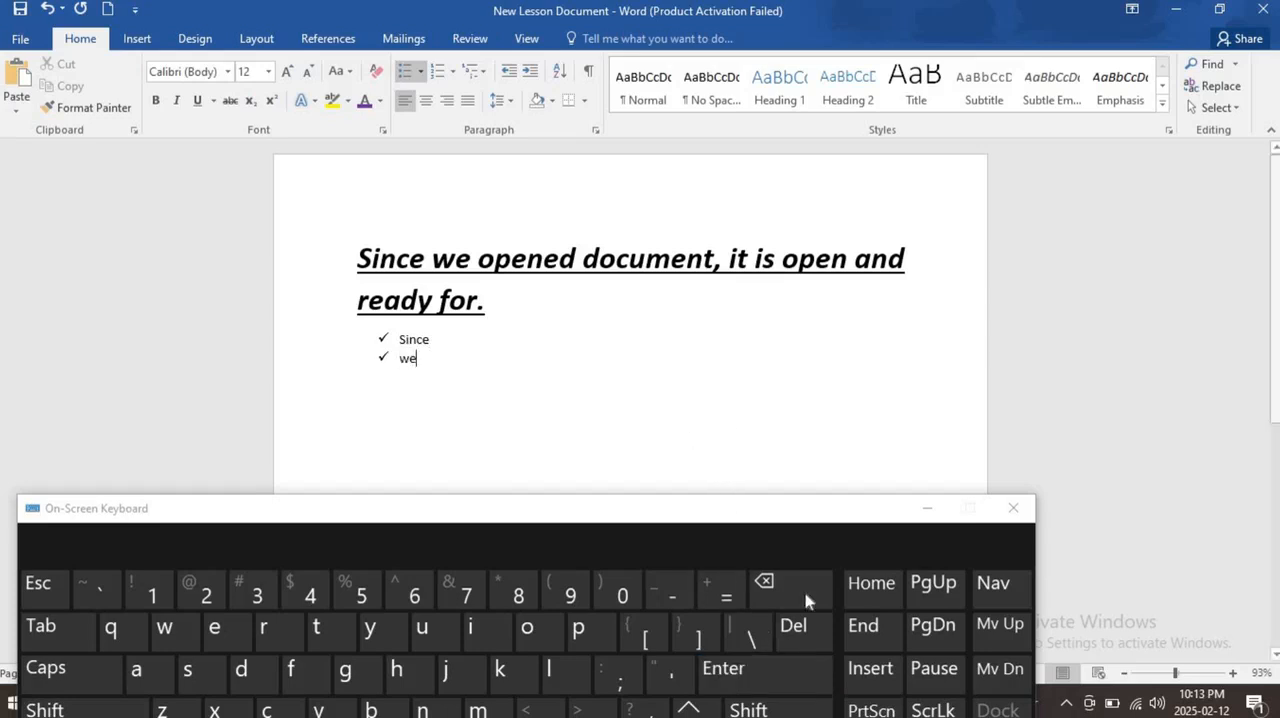
{"action": "left_click", "coordinate": [800, 672]}
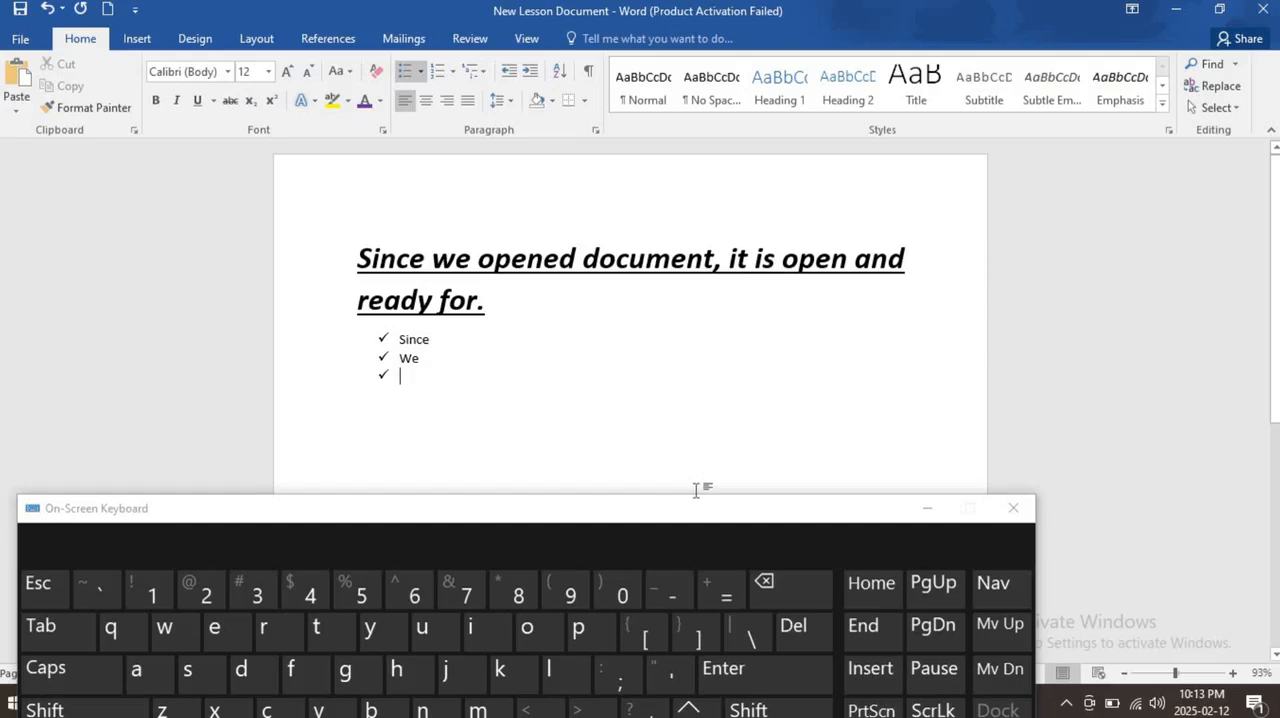
{"action": "type", "text": "ope"}
{"action": "type", "text": "ned"}
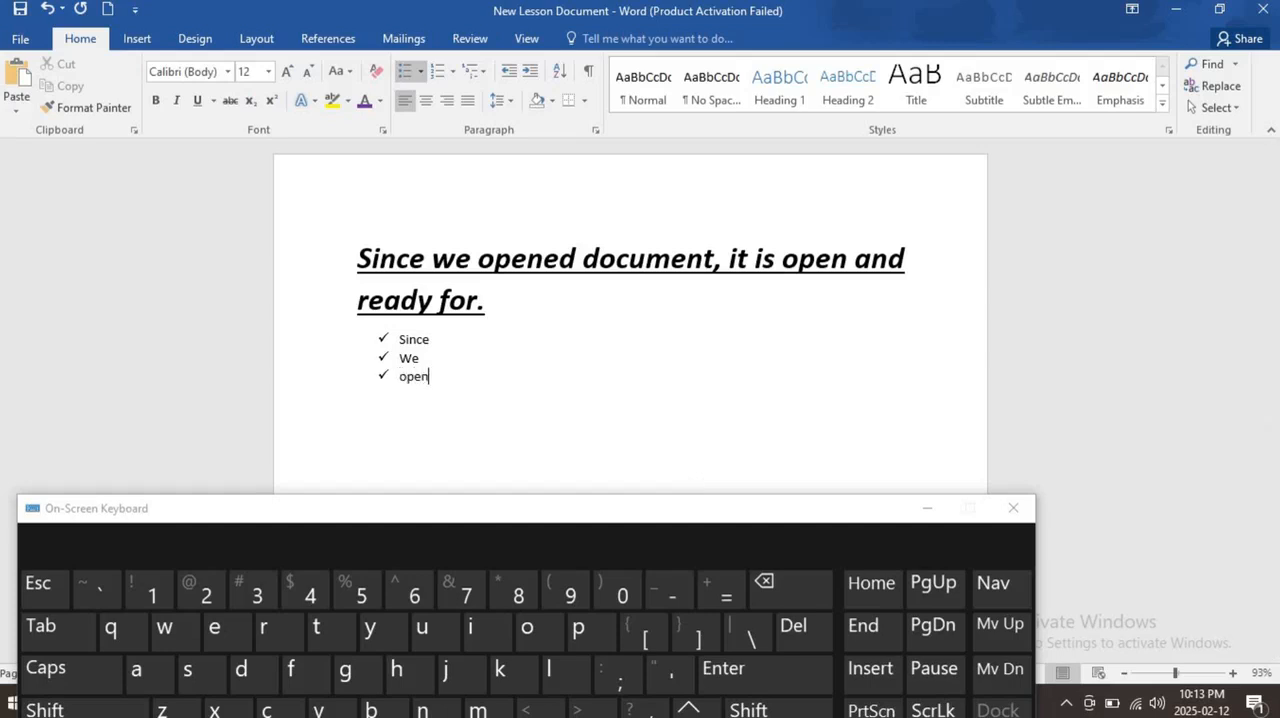
{"action": "left_click", "coordinate": [805, 675]}
- Minimize the On-Screen Keyboard and examine the list levels offered for the bulleted list without choosing one
{"action": "left_click", "coordinate": [422, 72]}
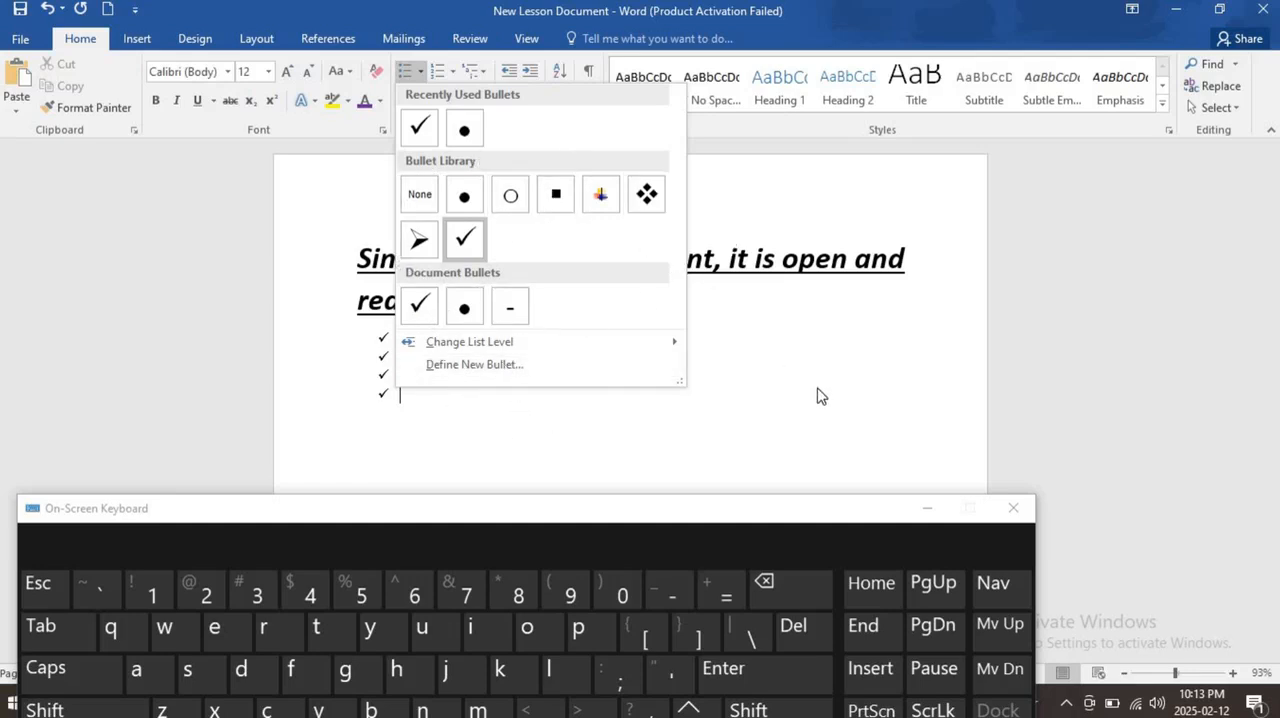
{"action": "mouse_move", "coordinate": [676, 349]}
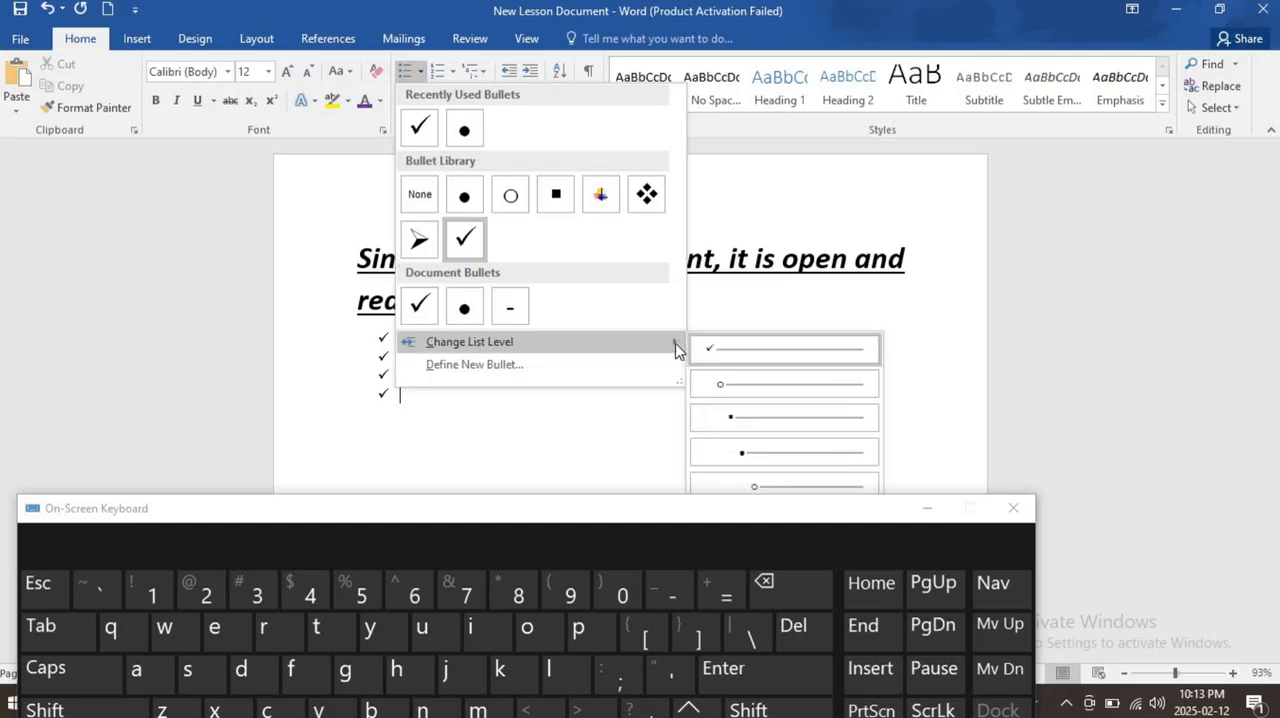
{"action": "left_click", "coordinate": [926, 508]}
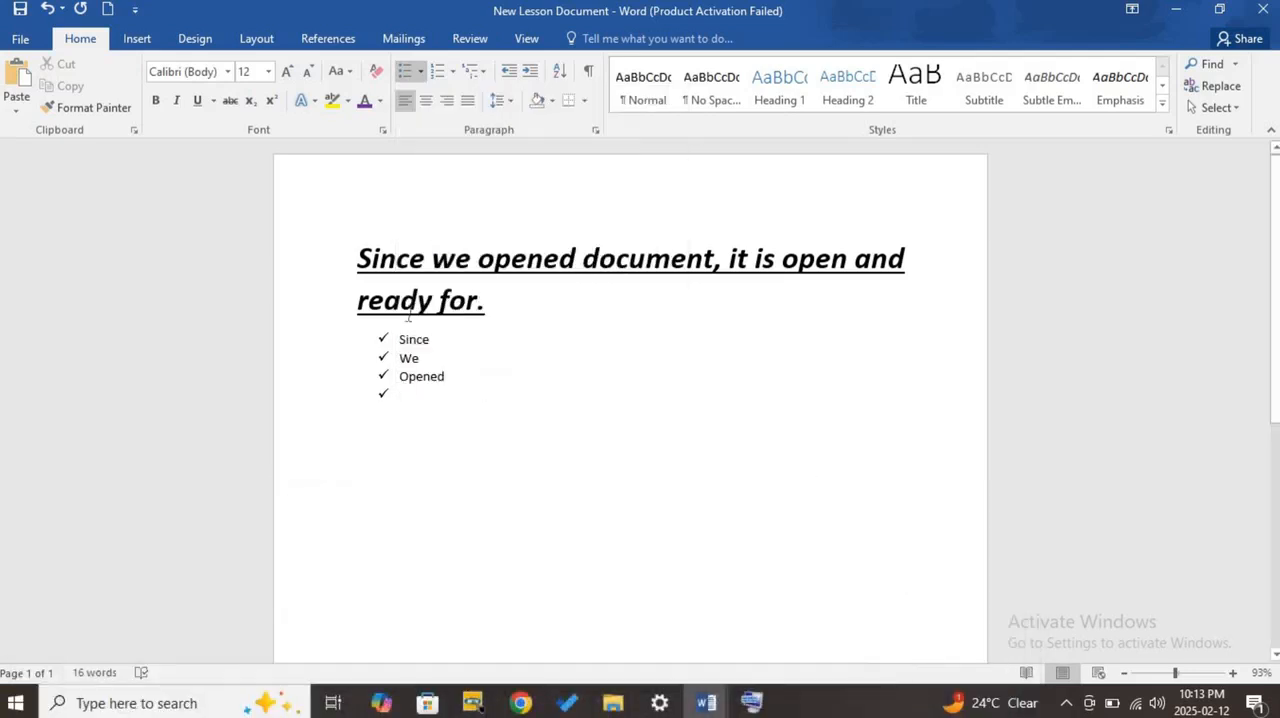
{"action": "left_click", "coordinate": [419, 74]}
{"action": "mouse_move", "coordinate": [674, 346]}
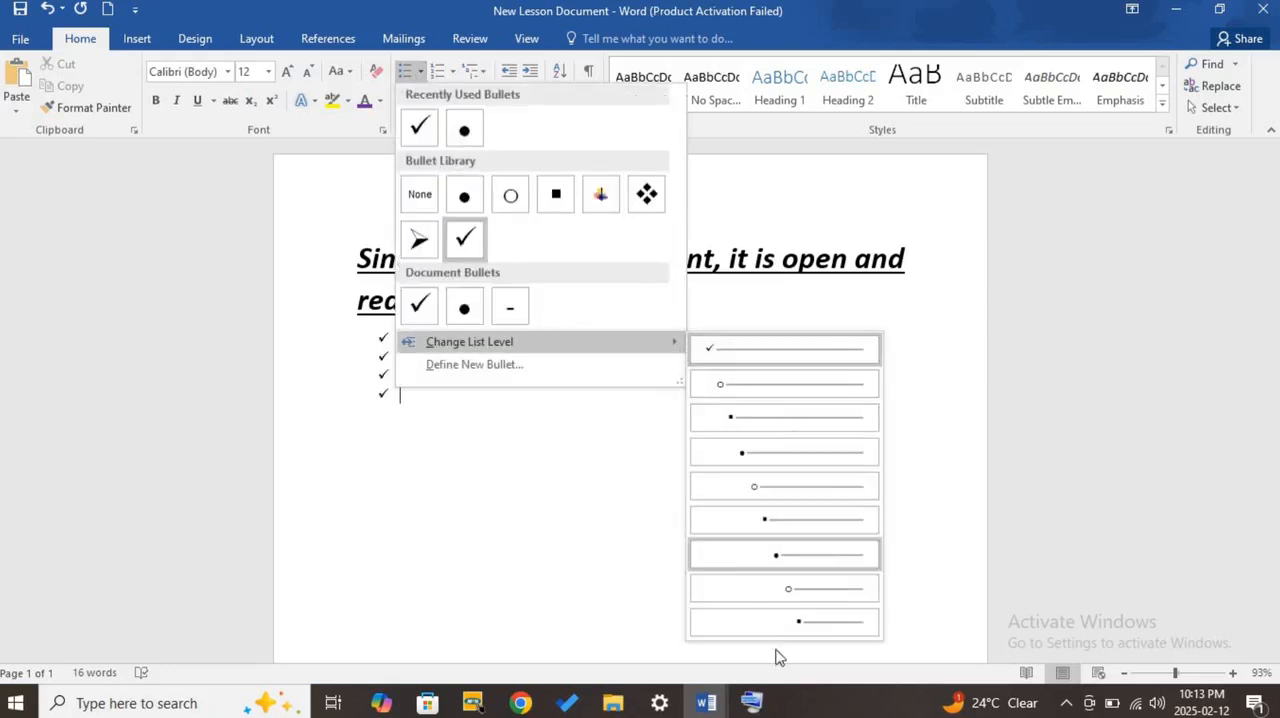
{"action": "left_click", "coordinate": [955, 363]}
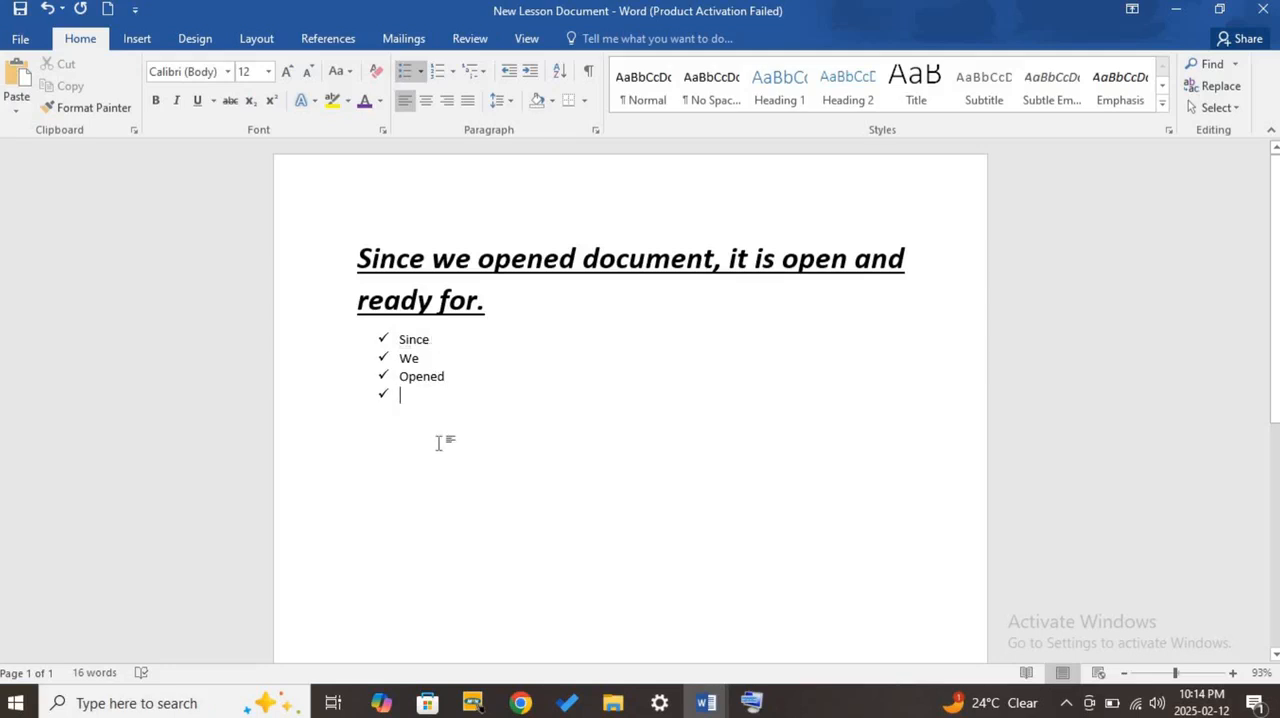
- Remove the empty fourth bullet to end the check-mark list with a plain line below "Opened"
{"action": "key", "text": "BackSpace"}
{"action": "key", "text": "BackSpace"}
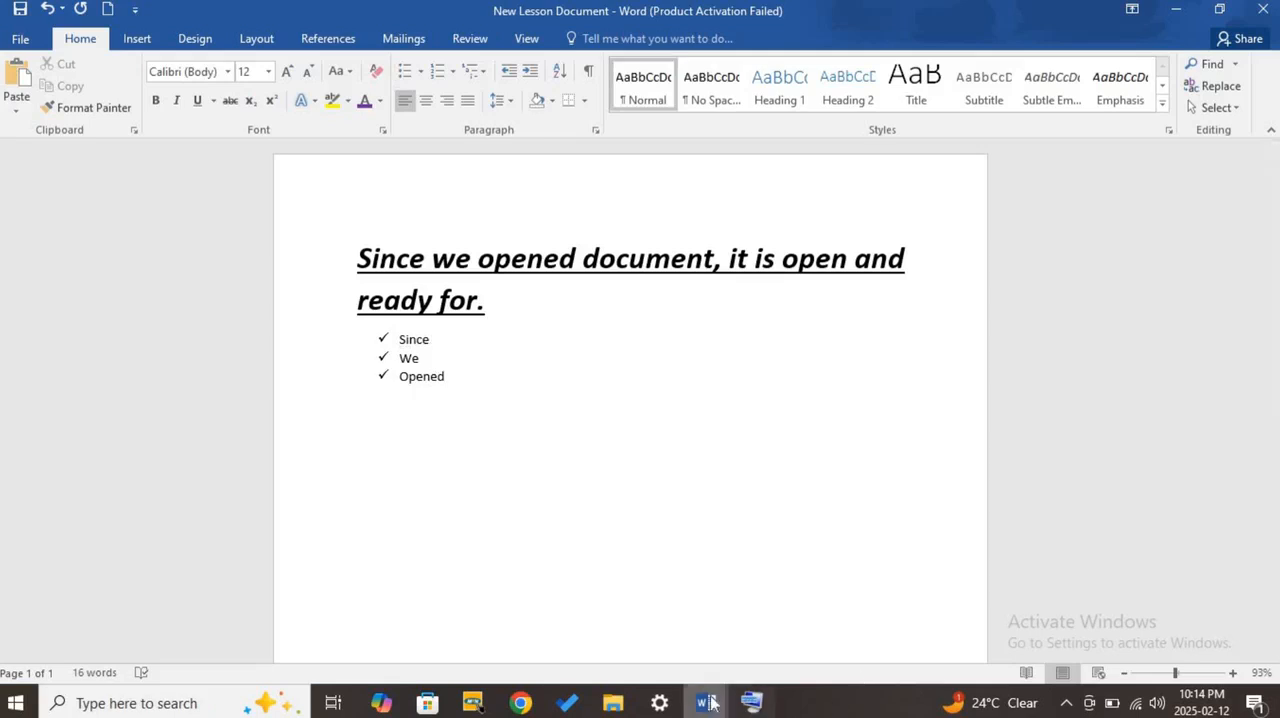
- Switch to the MS Word Basic Functions document, highlight the topic "Inserting Images:" and return to New Lesson Document
{"action": "mouse_move", "coordinate": [713, 707]}
{"action": "left_click", "coordinate": [707, 635]}
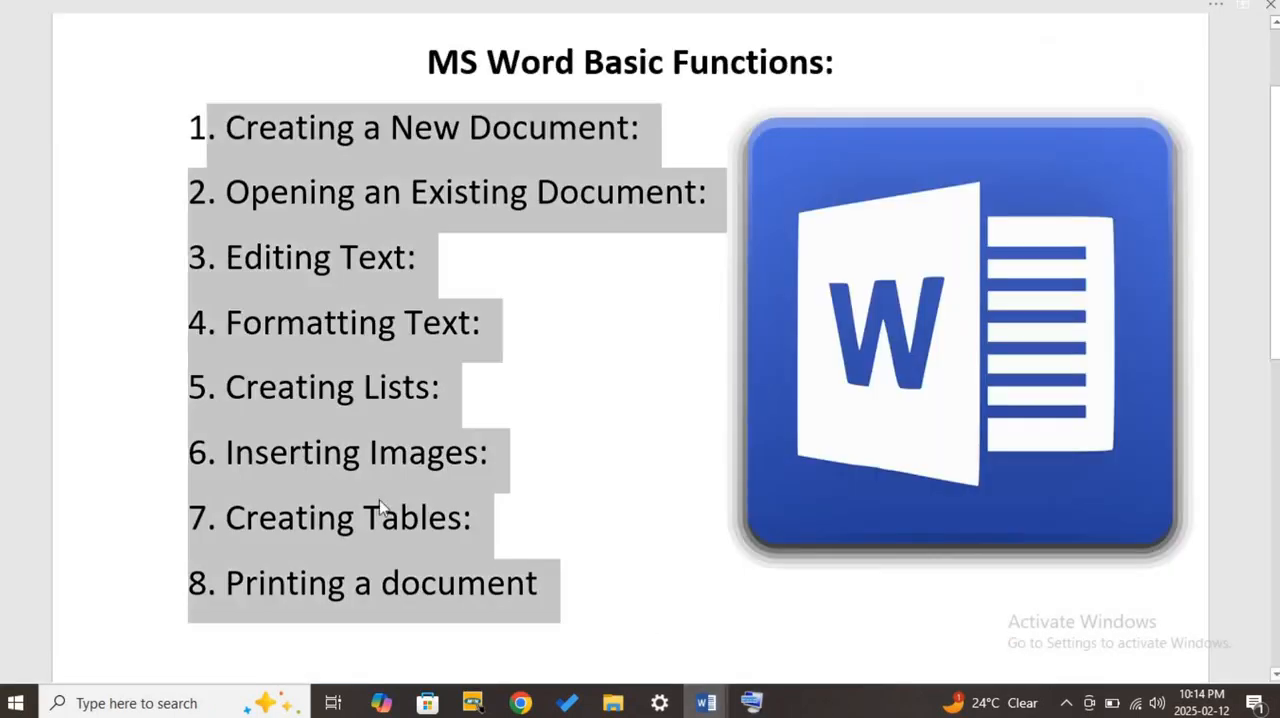
{"action": "left_click", "coordinate": [408, 482]}
{"action": "left_click_drag", "start_coordinate": [490, 459], "coordinate": [232, 458]}
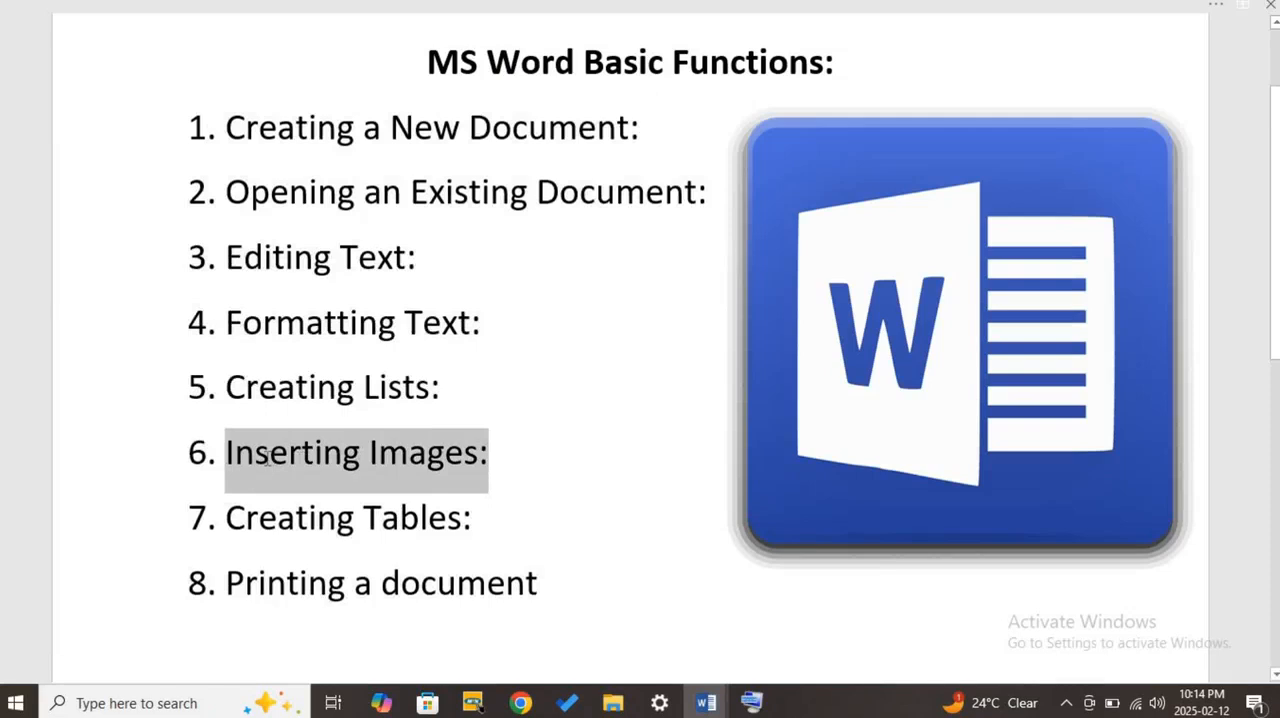
{"action": "left_click", "coordinate": [446, 468]}
{"action": "left_click_drag", "start_coordinate": [492, 458], "coordinate": [298, 461]}
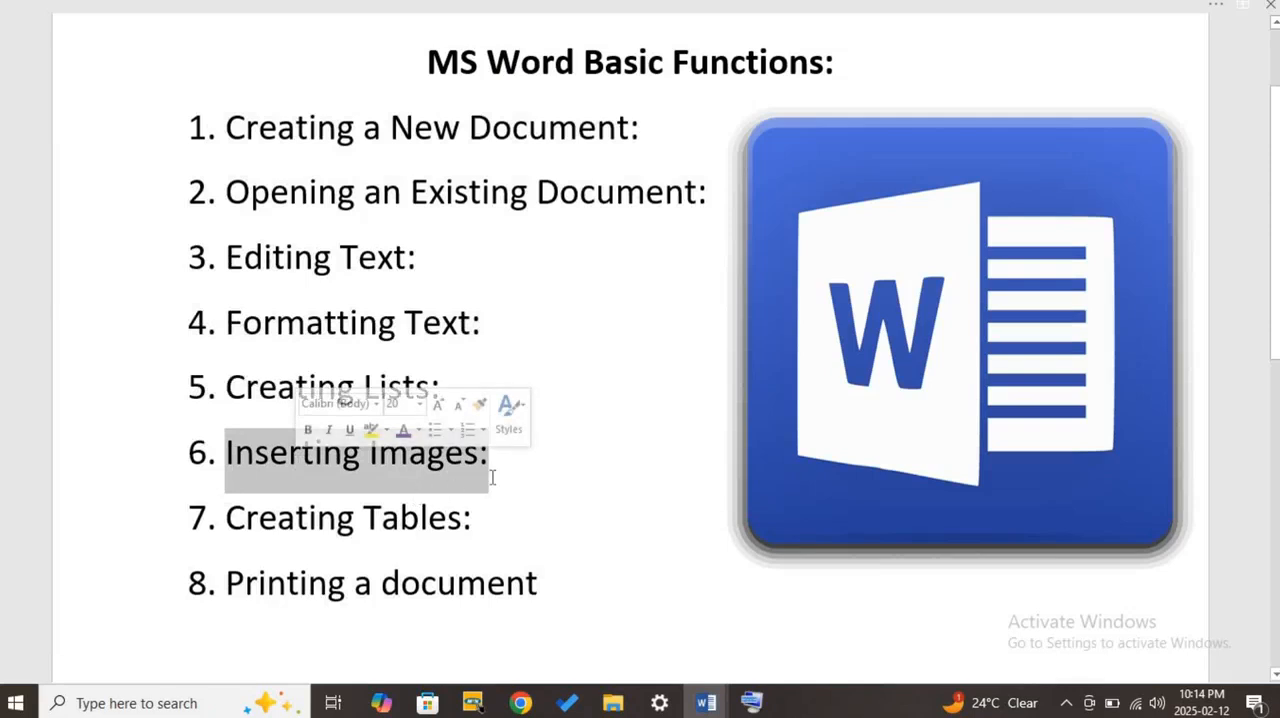
{"action": "left_click", "coordinate": [1216, 12]}
{"action": "left_click", "coordinate": [1165, 20]}
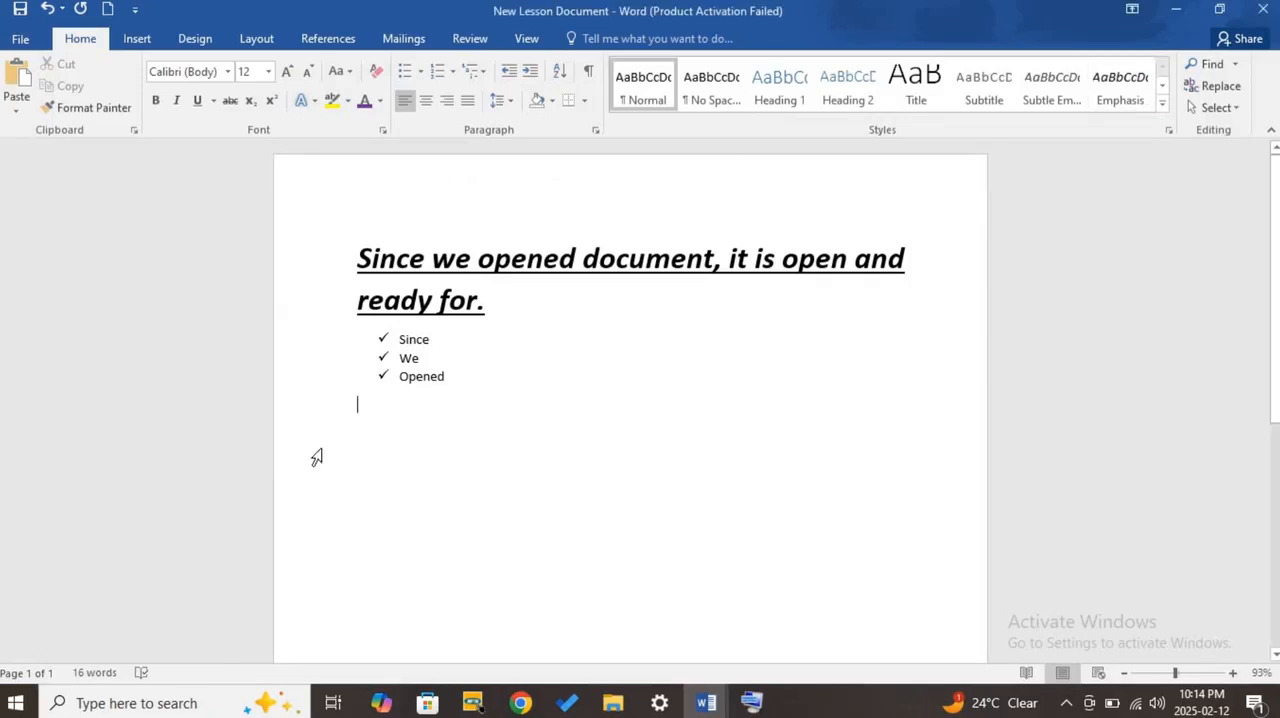
- Insert the picture "download (17)" from the Pictures folder on the line below the check-mark list
{"action": "left_click", "coordinate": [140, 44]}
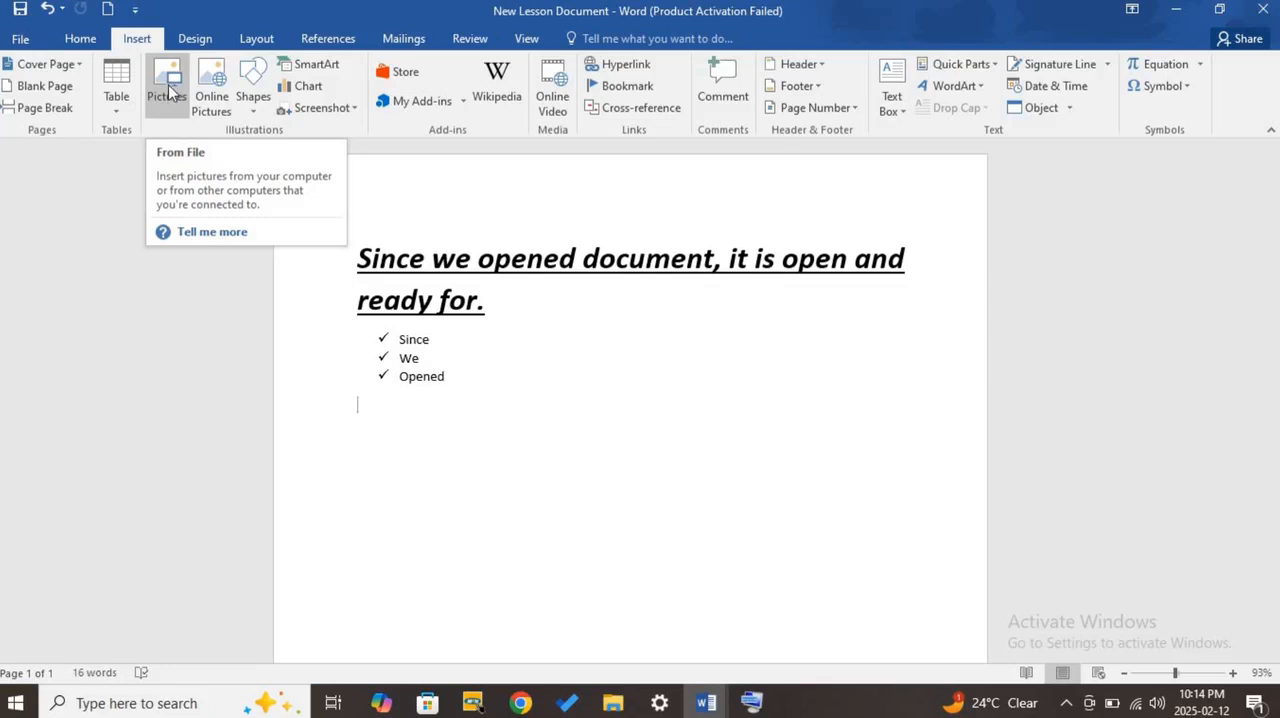
{"action": "left_click", "coordinate": [170, 92]}
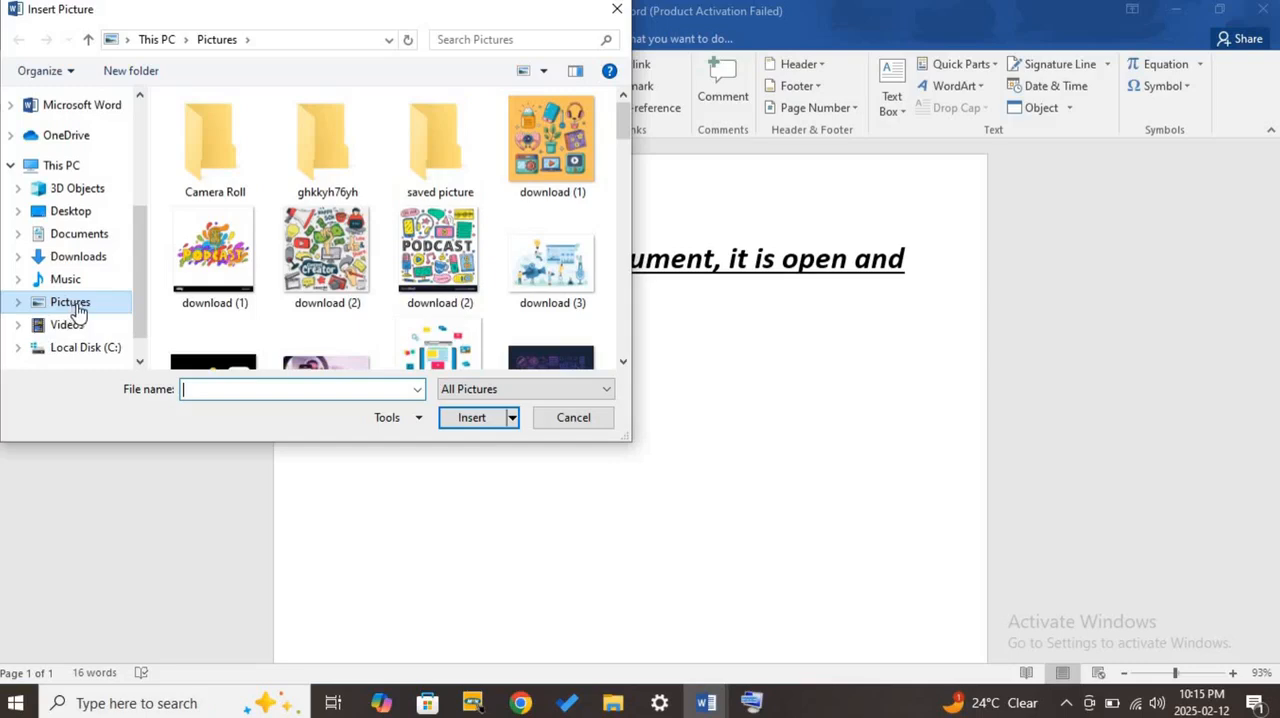
{"action": "scroll", "coordinate": [447, 276], "scroll_direction": "down", "scroll_amount": 1}
{"action": "scroll", "coordinate": [447, 276], "scroll_direction": "down", "scroll_amount": 4}
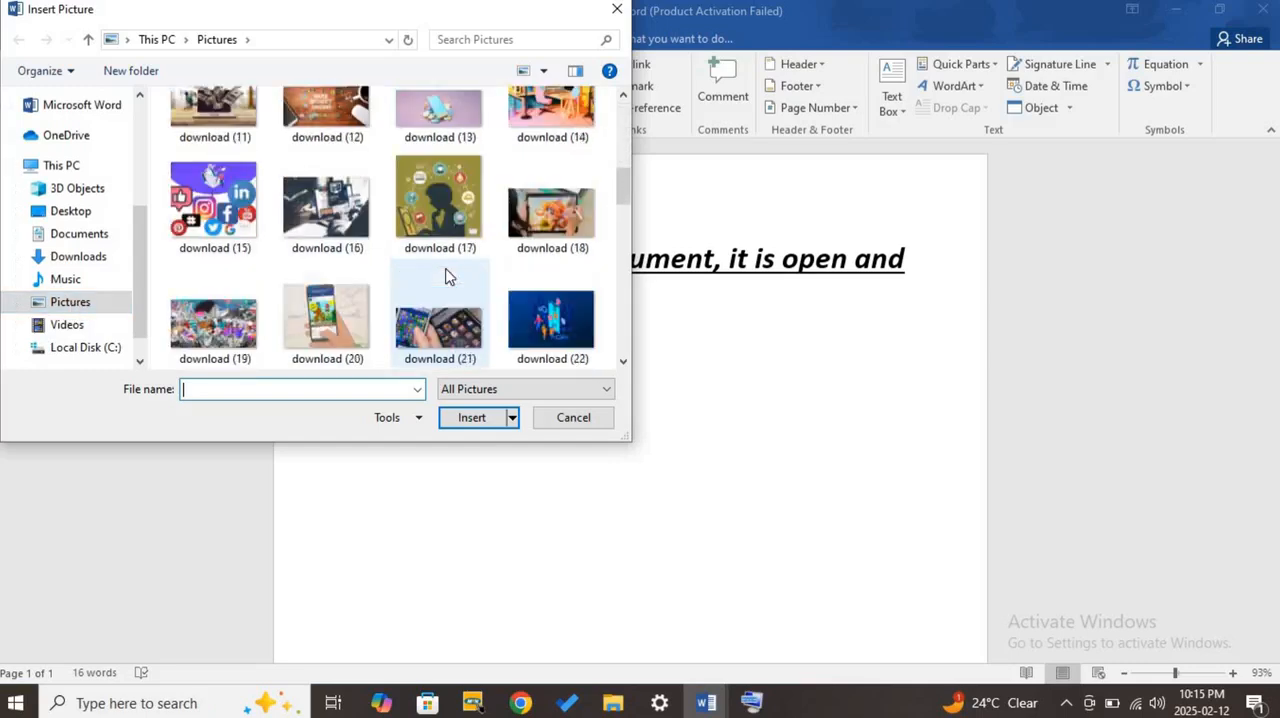
{"action": "left_click", "coordinate": [457, 235]}
{"action": "double_click", "coordinate": [457, 235]}
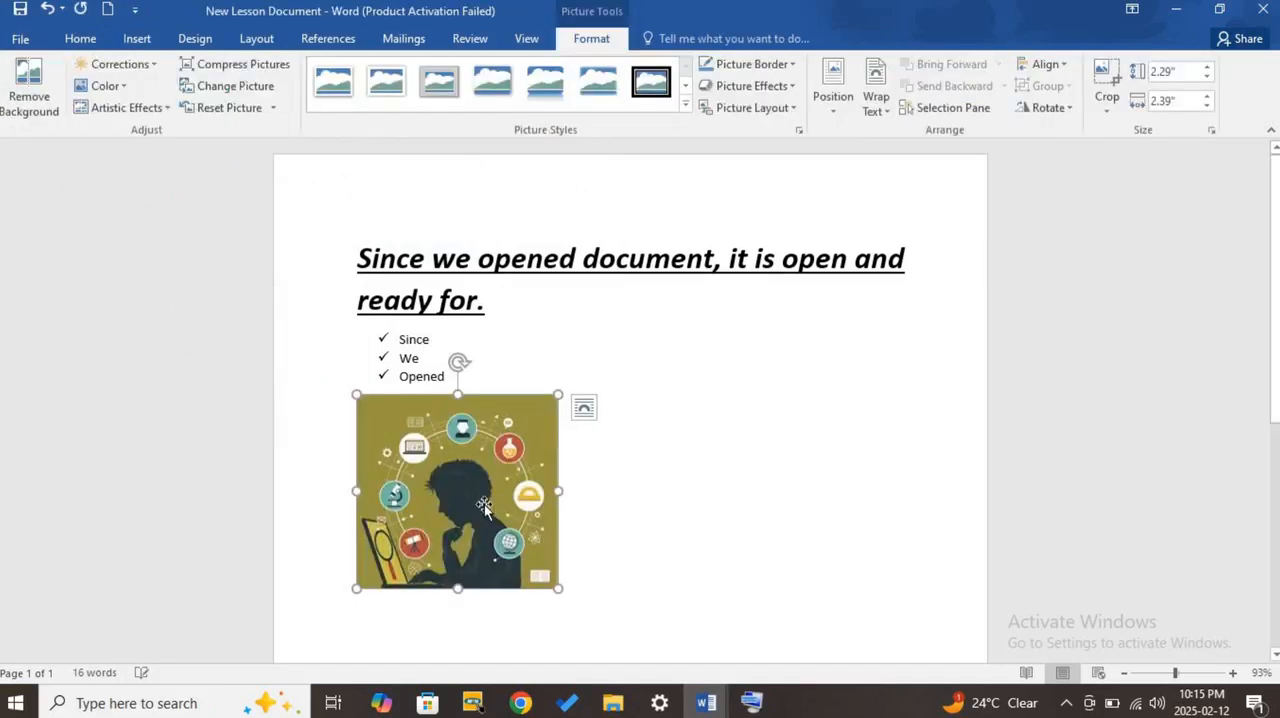
- Select the inserted picture and enlarge it slightly with its proportions kept
{"action": "scroll", "coordinate": [500, 497], "scroll_direction": "down", "scroll_amount": 2}
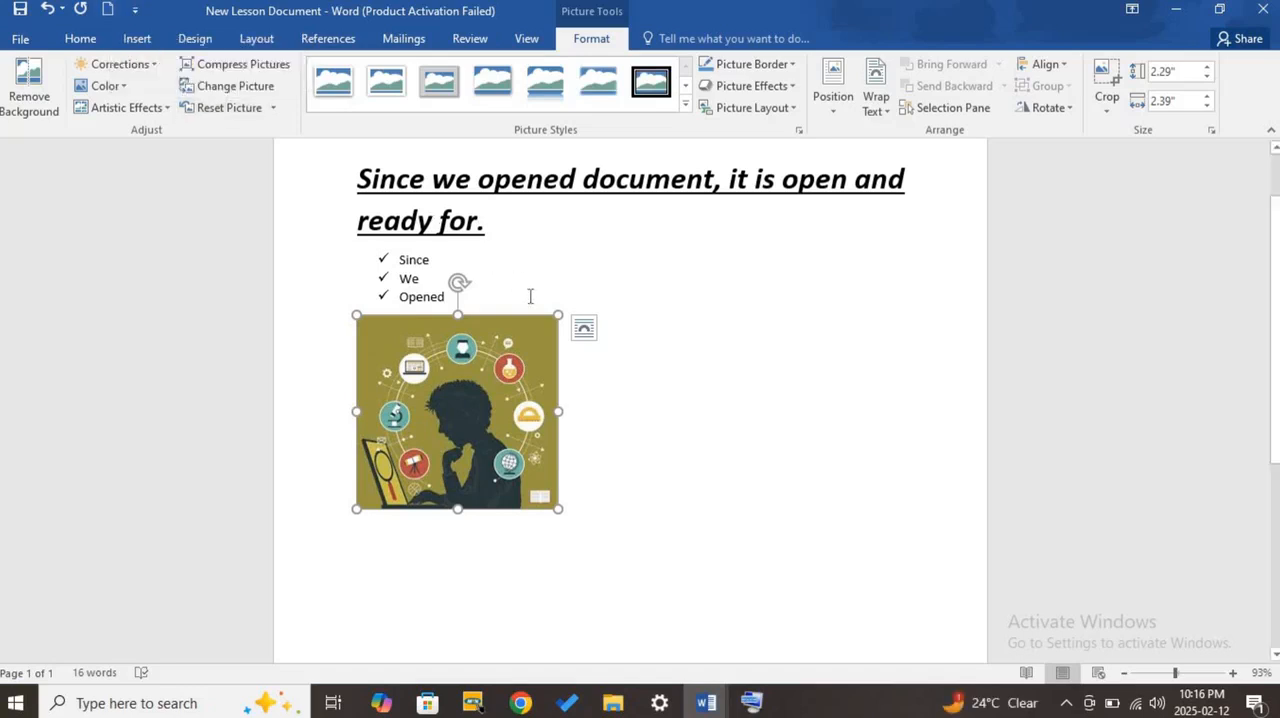
{"action": "left_click", "coordinate": [562, 553]}
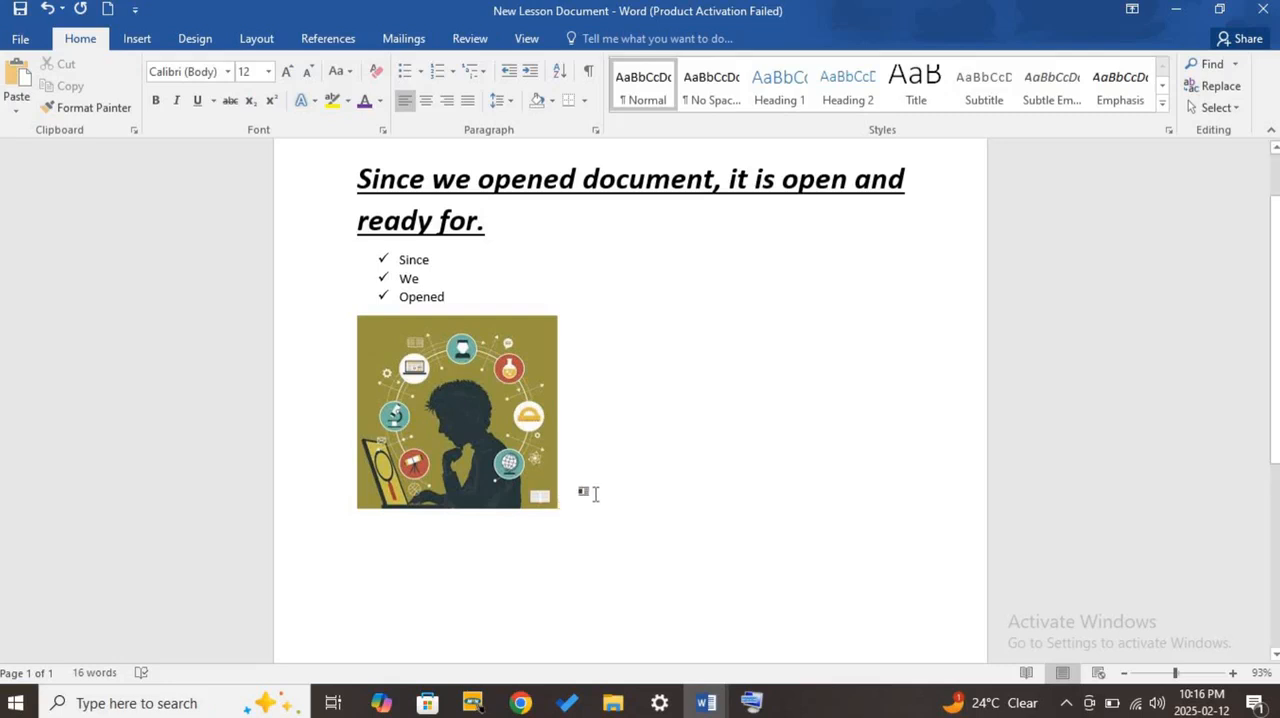
{"action": "left_click", "coordinate": [472, 402]}
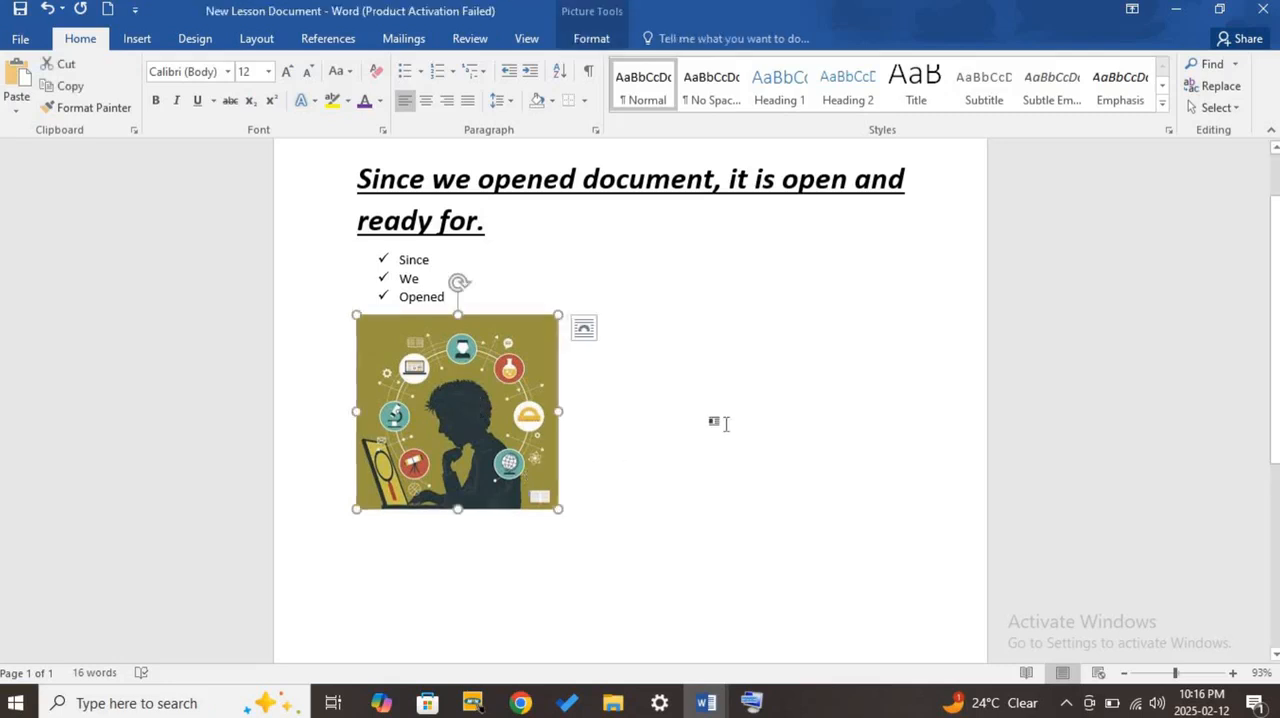
{"action": "scroll", "coordinate": [725, 424], "scroll_direction": "down", "scroll_amount": 1}
{"action": "scroll", "coordinate": [723, 423], "scroll_direction": "up", "scroll_amount": 1}
{"action": "scroll", "coordinate": [725, 482], "scroll_direction": "down", "scroll_amount": 1}
{"action": "scroll", "coordinate": [734, 477], "scroll_direction": "up", "scroll_amount": 1}
{"action": "left_click_drag", "start_coordinate": [558, 509], "coordinate": [578, 530]}
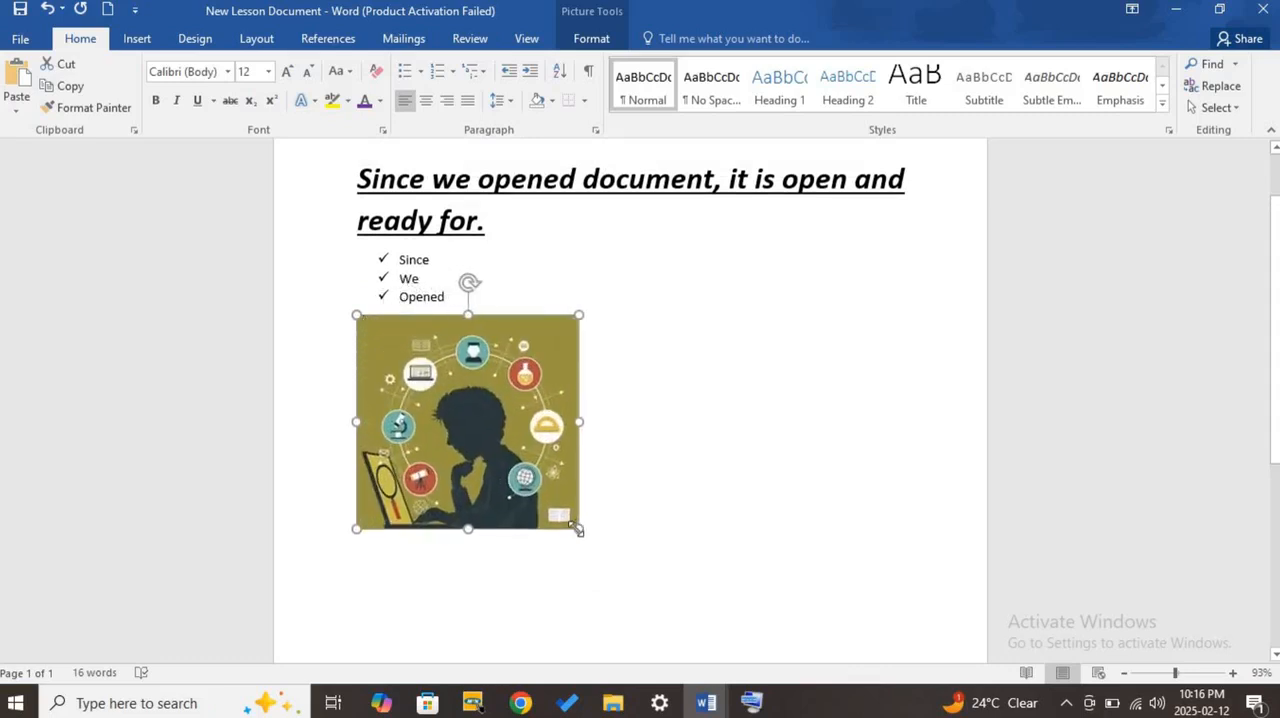
- Enlarge the picture proportionally to most of the text width and scale it back down to a small size below the list
{"action": "scroll", "coordinate": [651, 409], "scroll_direction": "down", "scroll_amount": 2}
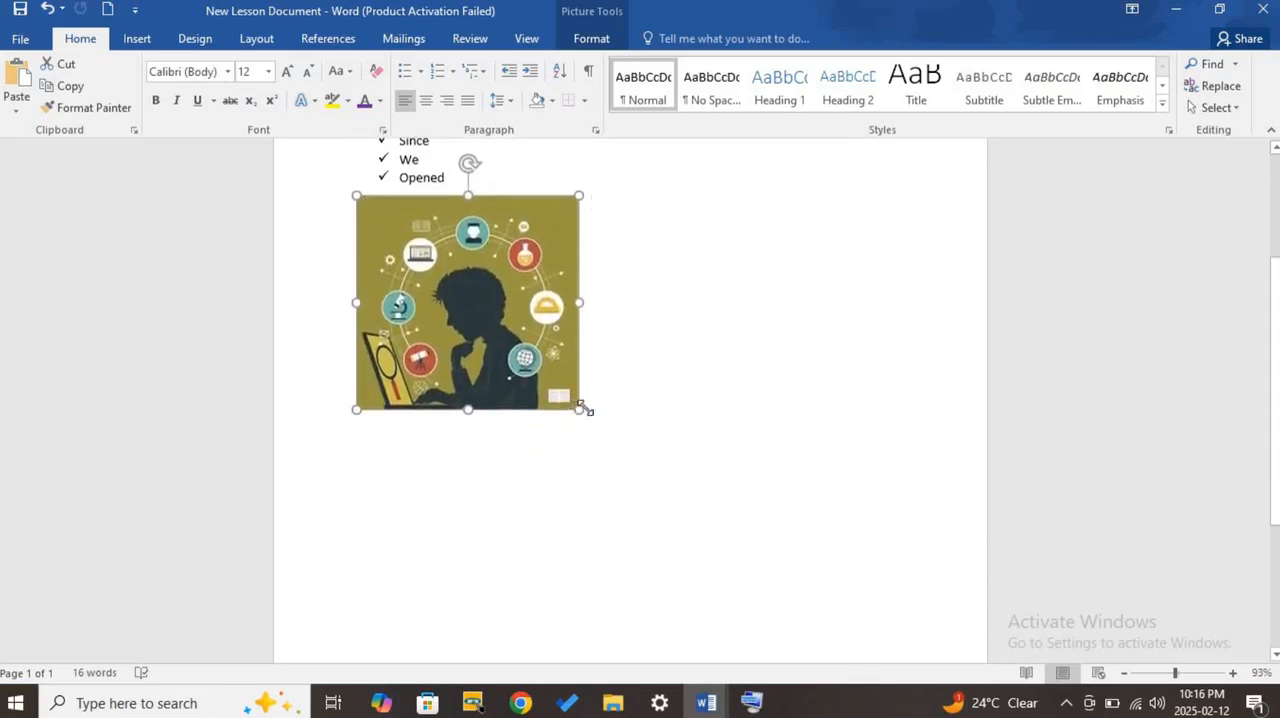
{"action": "left_click_drag", "start_coordinate": [585, 408], "coordinate": [821, 642]}
{"action": "scroll", "coordinate": [672, 424], "scroll_direction": "down", "scroll_amount": 3}
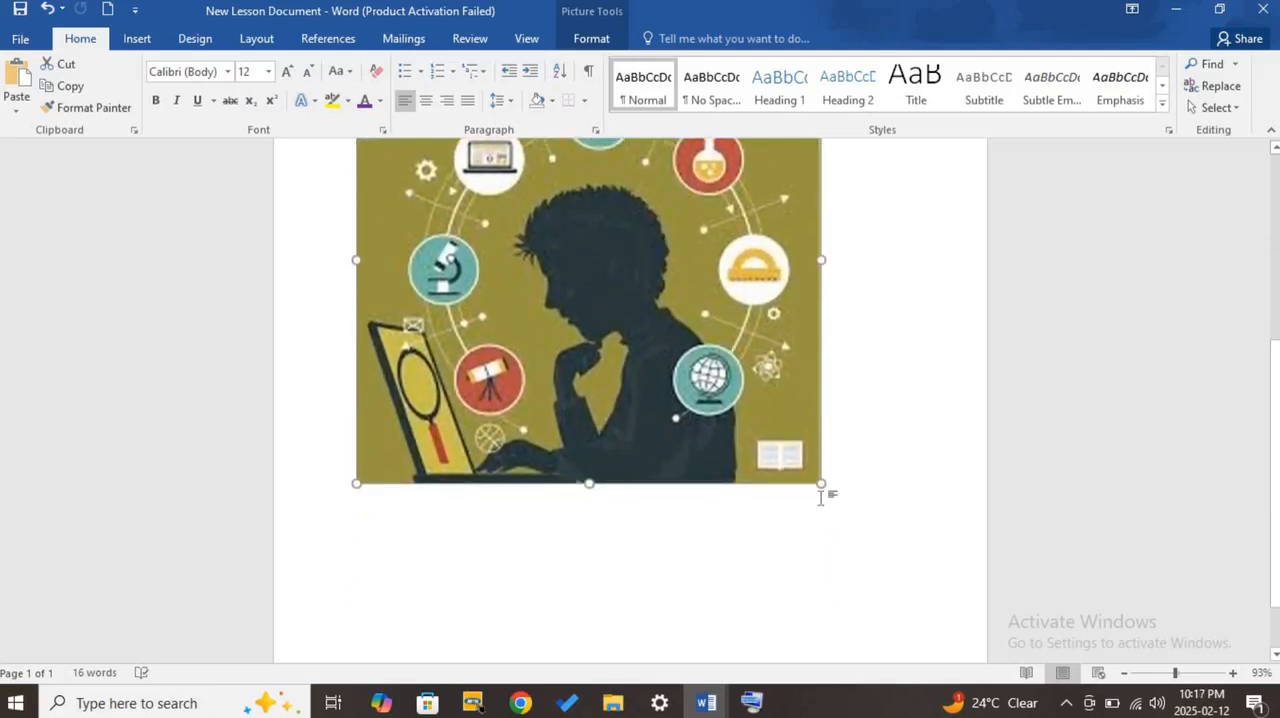
{"action": "left_click_drag", "start_coordinate": [822, 490], "coordinate": [575, 154]}
{"action": "scroll", "coordinate": [550, 400], "scroll_direction": "up", "scroll_amount": 1}
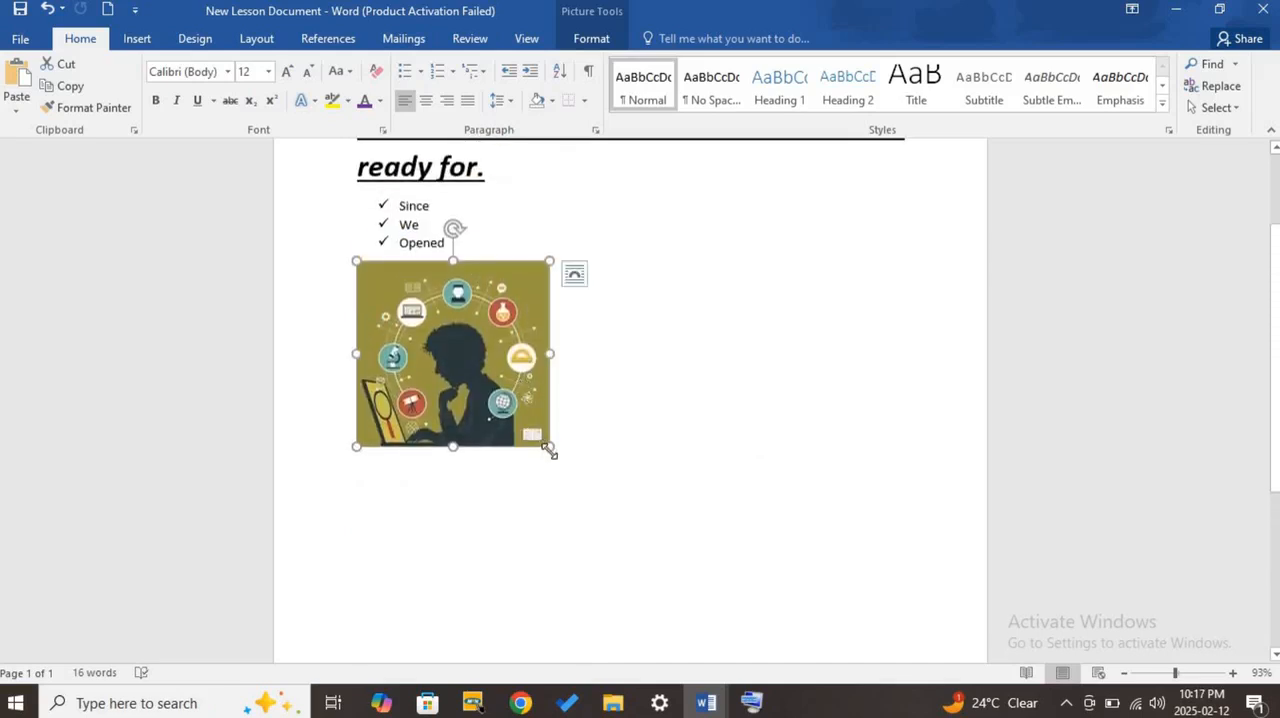
- Shrink the picture proportionally to about 2.11 by 2.2 inches, try centre and right alignment, and align it left again
{"action": "mouse_move", "coordinate": [551, 449]}
{"action": "left_mouse_down"}
{"action": "mouse_move", "coordinate": [422, 275]}
{"action": "mouse_move", "coordinate": [434, 331]}
{"action": "mouse_move", "coordinate": [513, 467]}
{"action": "mouse_move", "coordinate": [557, 463]}
{"action": "mouse_move", "coordinate": [543, 440]}
{"action": "left_mouse_up"}
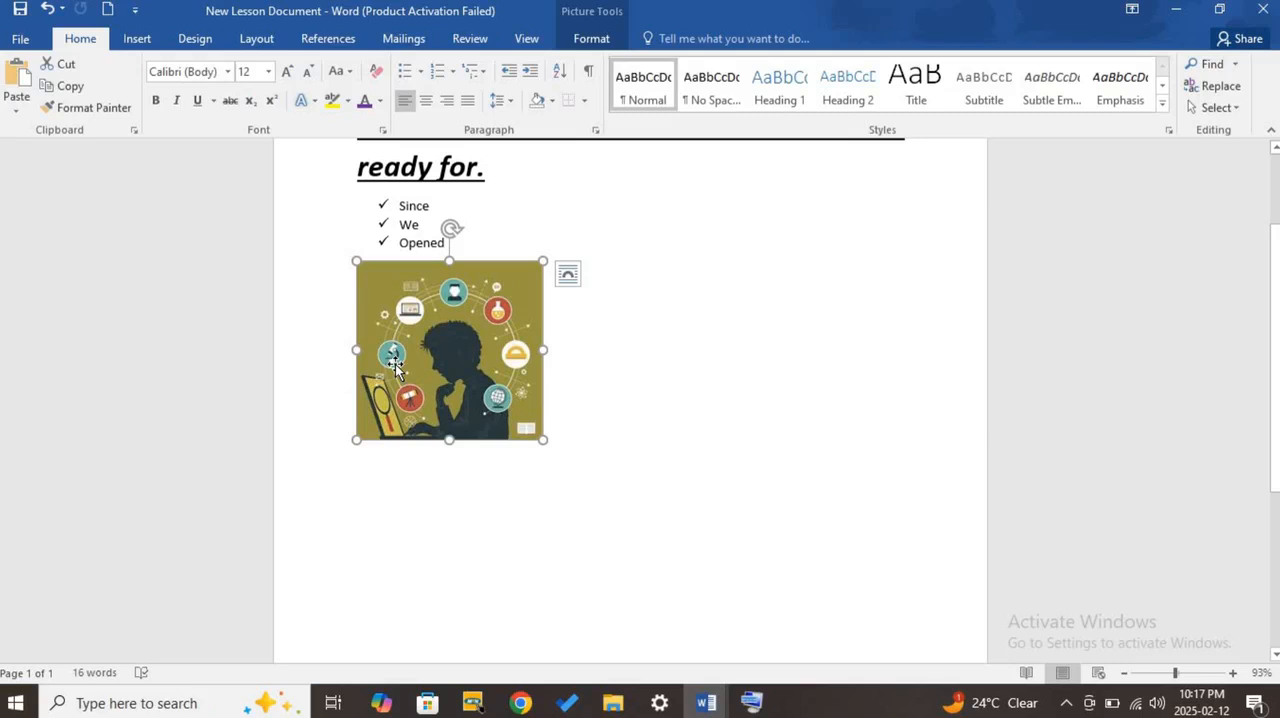
{"action": "left_click", "coordinate": [426, 100]}
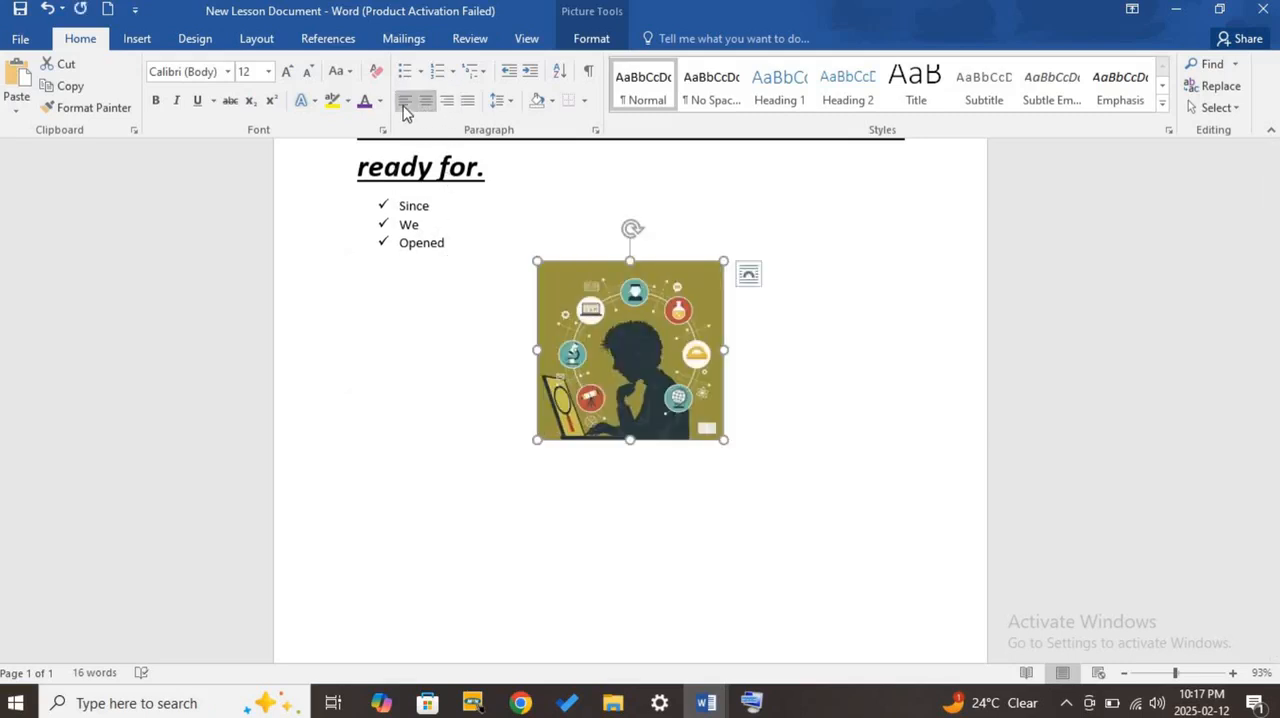
{"action": "left_click", "coordinate": [447, 104]}
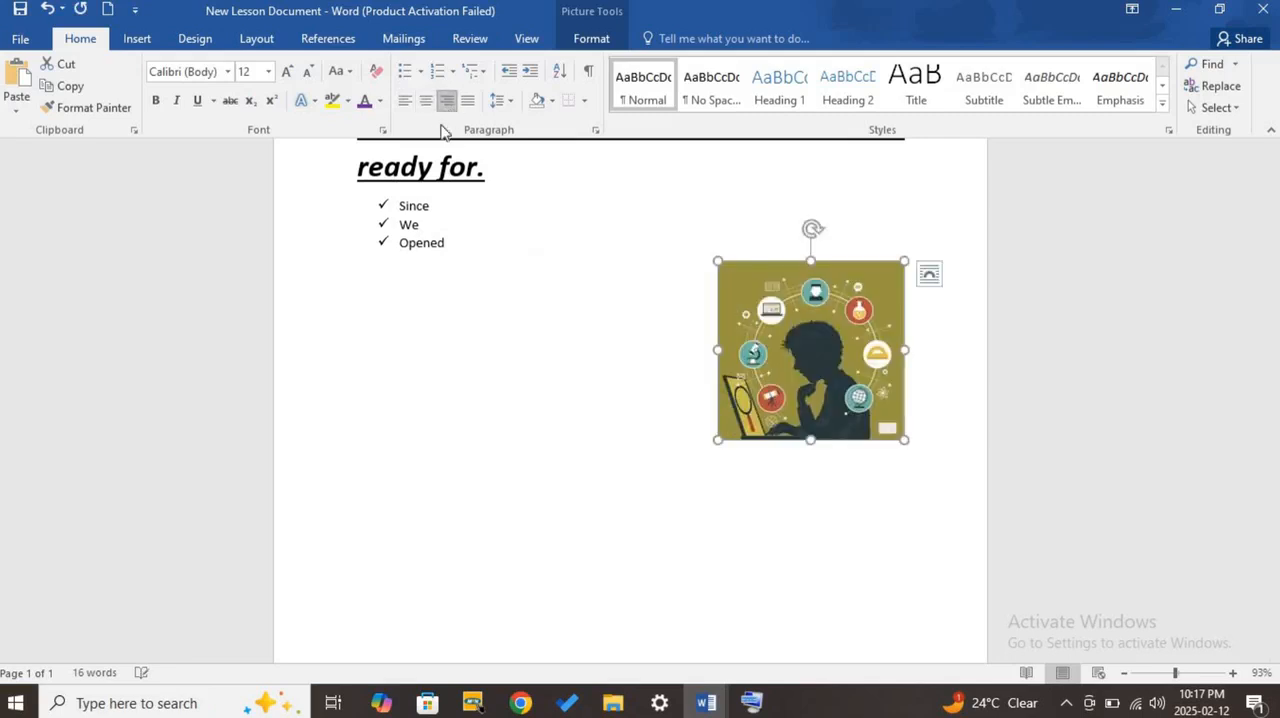
{"action": "left_click", "coordinate": [405, 101]}
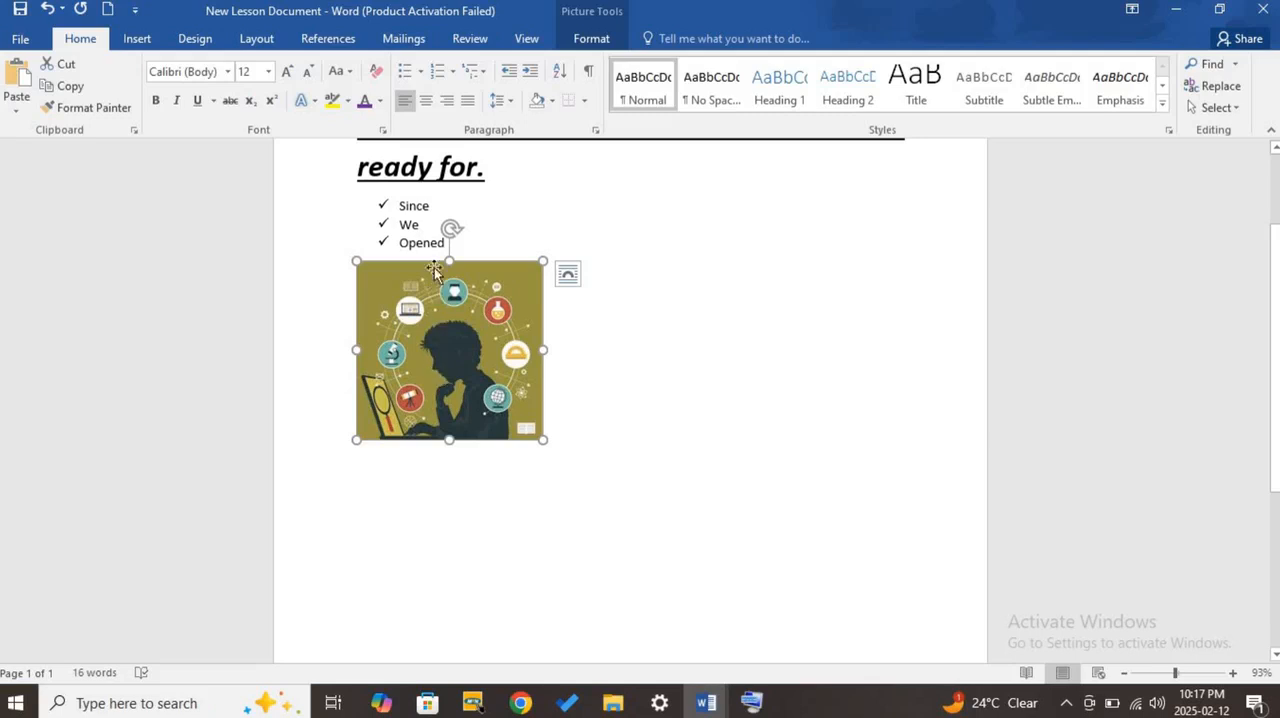
- Position the picture in the bottom right of the page with square text wrapping
{"action": "left_click", "coordinate": [600, 42]}
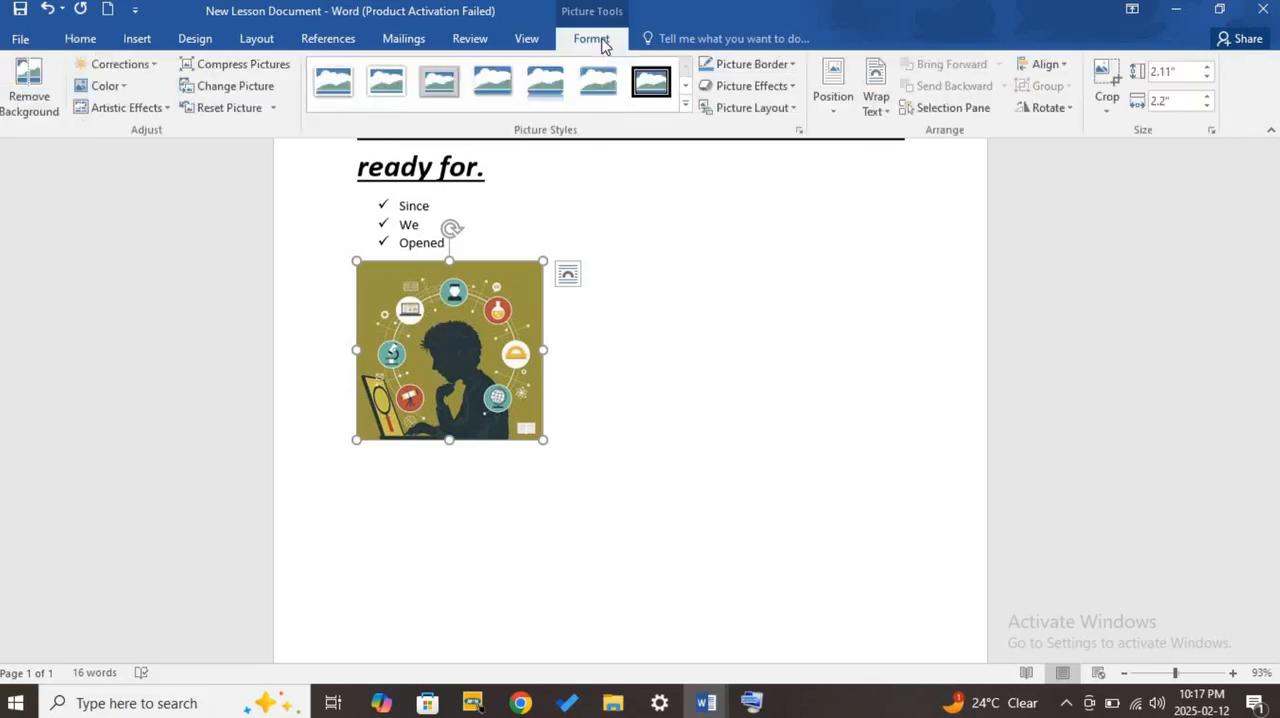
{"action": "left_click", "coordinate": [834, 112]}
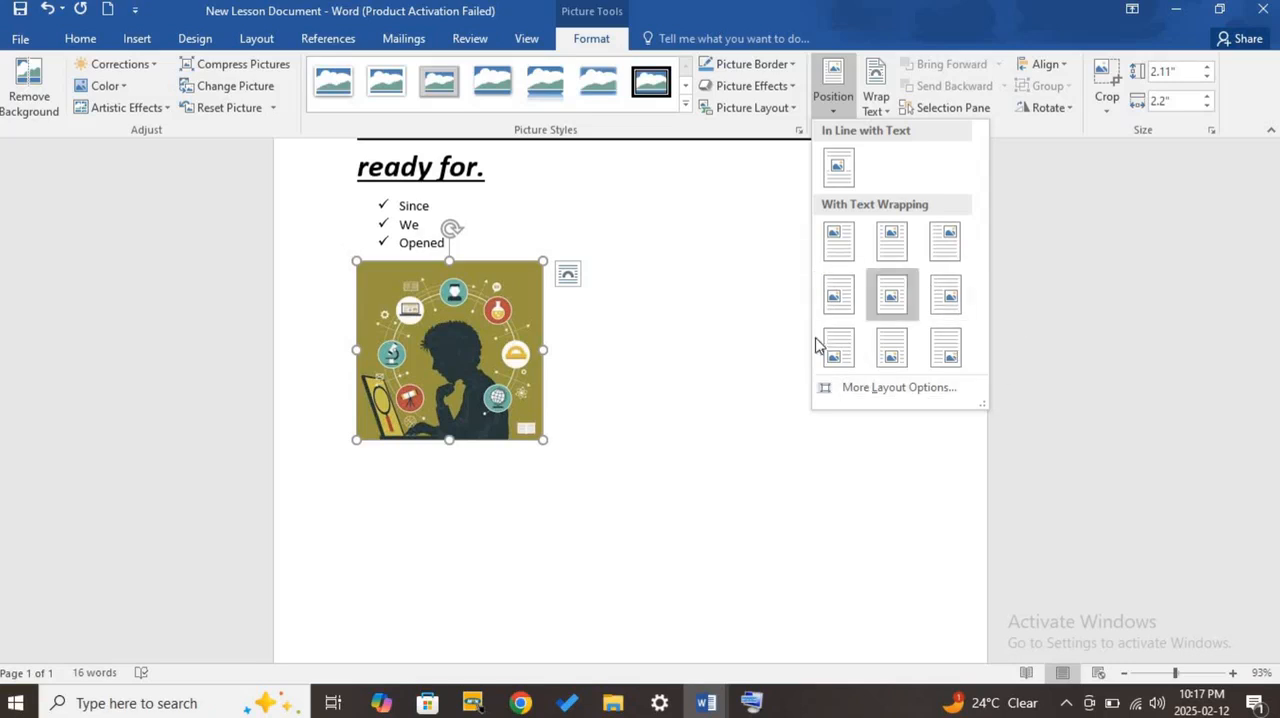
{"action": "left_click", "coordinate": [941, 362]}
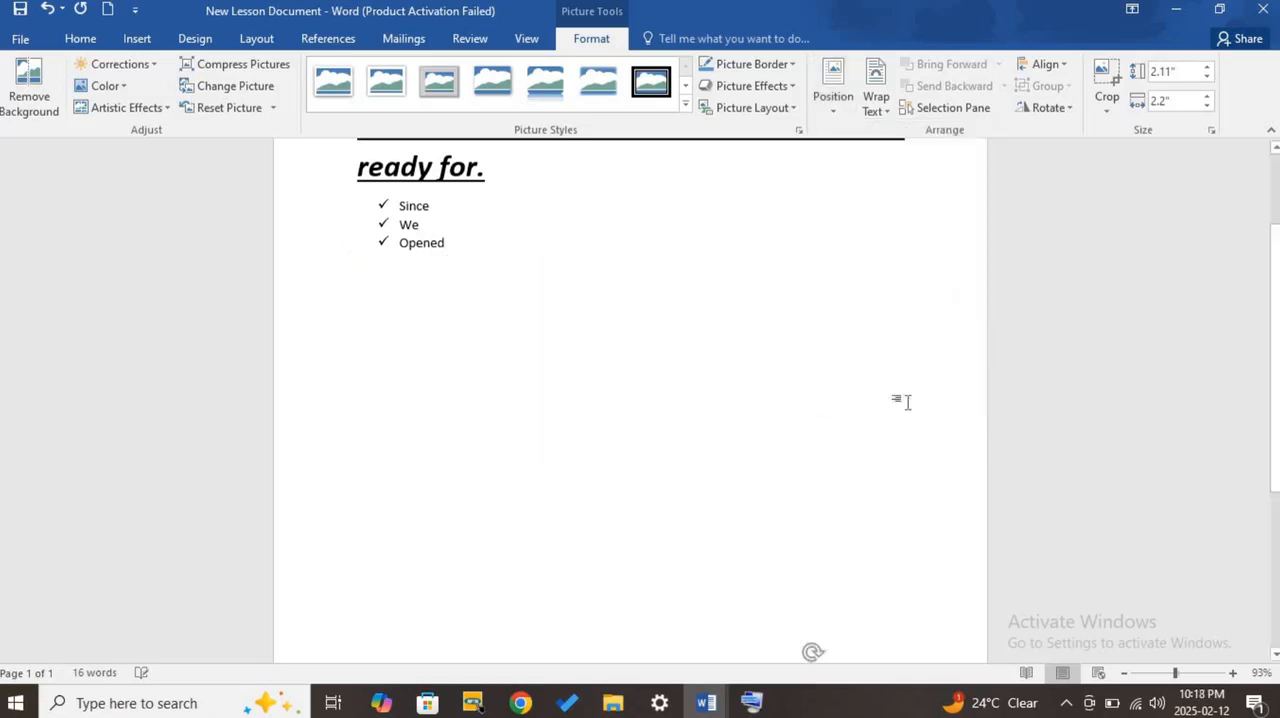
{"action": "scroll", "coordinate": [834, 503], "scroll_direction": "down", "scroll_amount": 5}
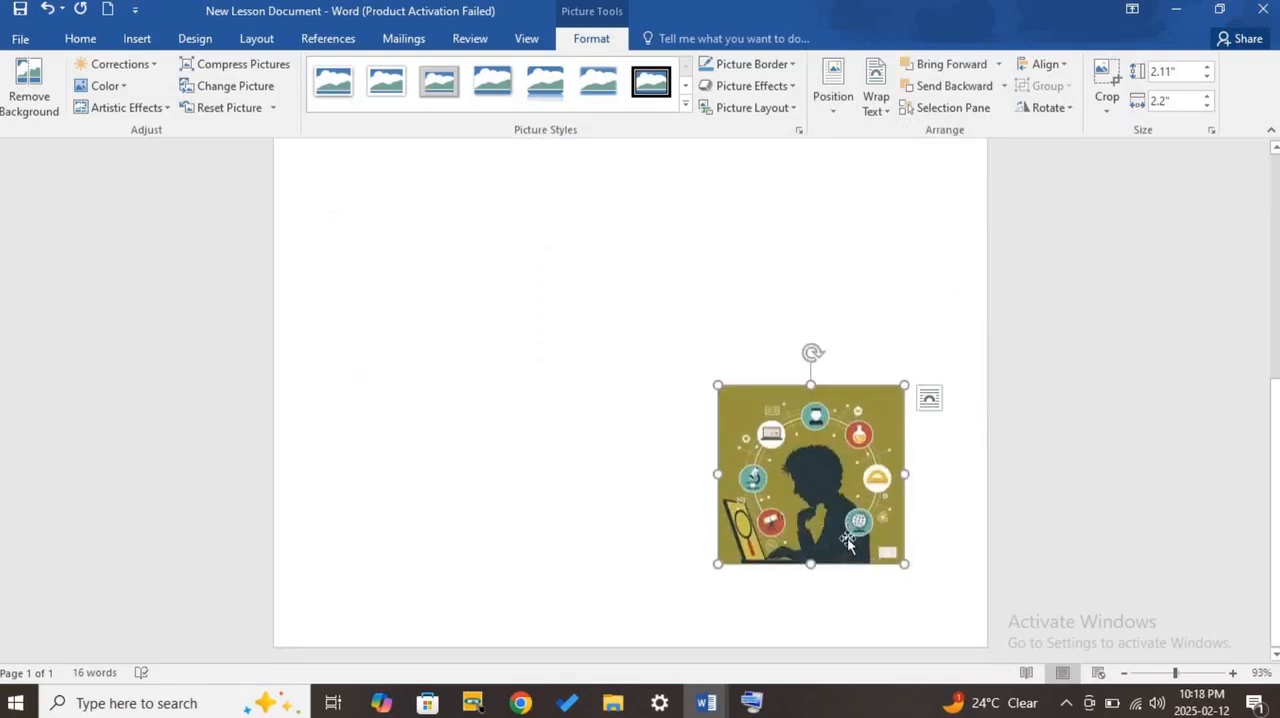
{"action": "left_click", "coordinate": [1124, 674]}
{"action": "left_click", "coordinate": [1124, 674]}
{"action": "left_click", "coordinate": [1124, 674]}
{"action": "left_click", "coordinate": [1124, 674]}
{"action": "left_click", "coordinate": [1124, 674]}
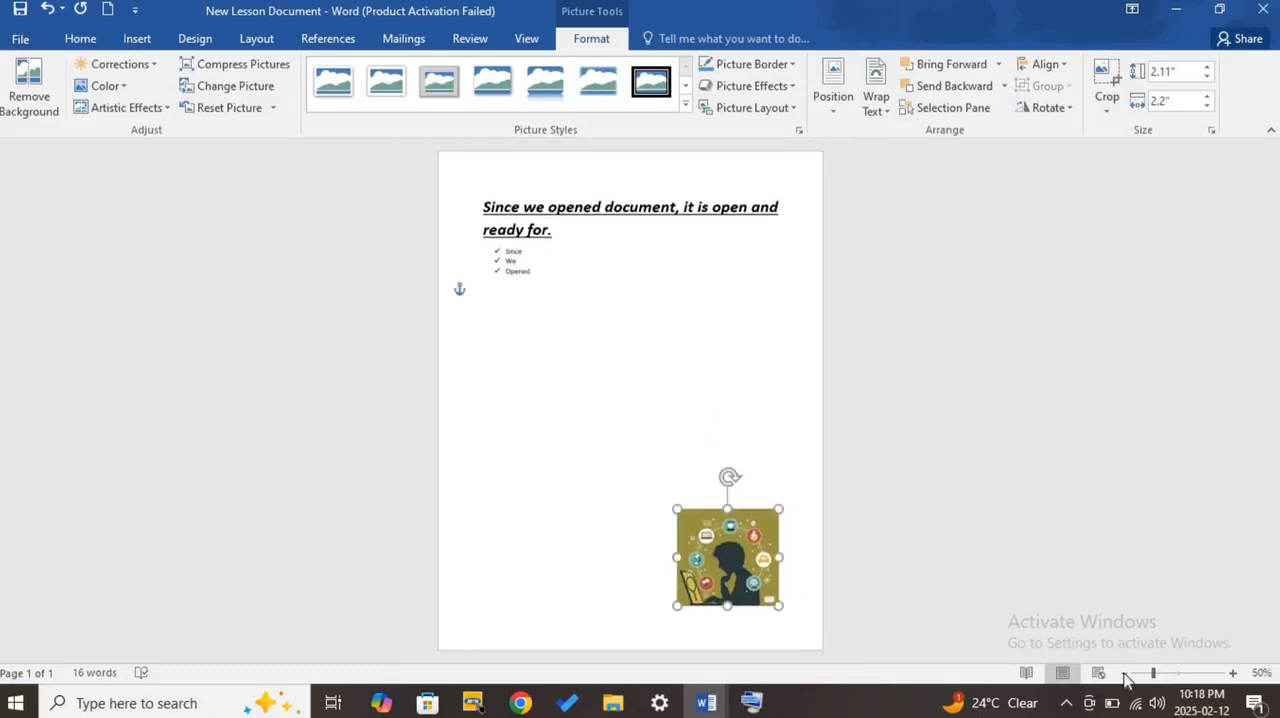
- Position the picture in the top left and then the top centre of the page with square text wrapping
{"action": "left_click", "coordinate": [843, 112]}
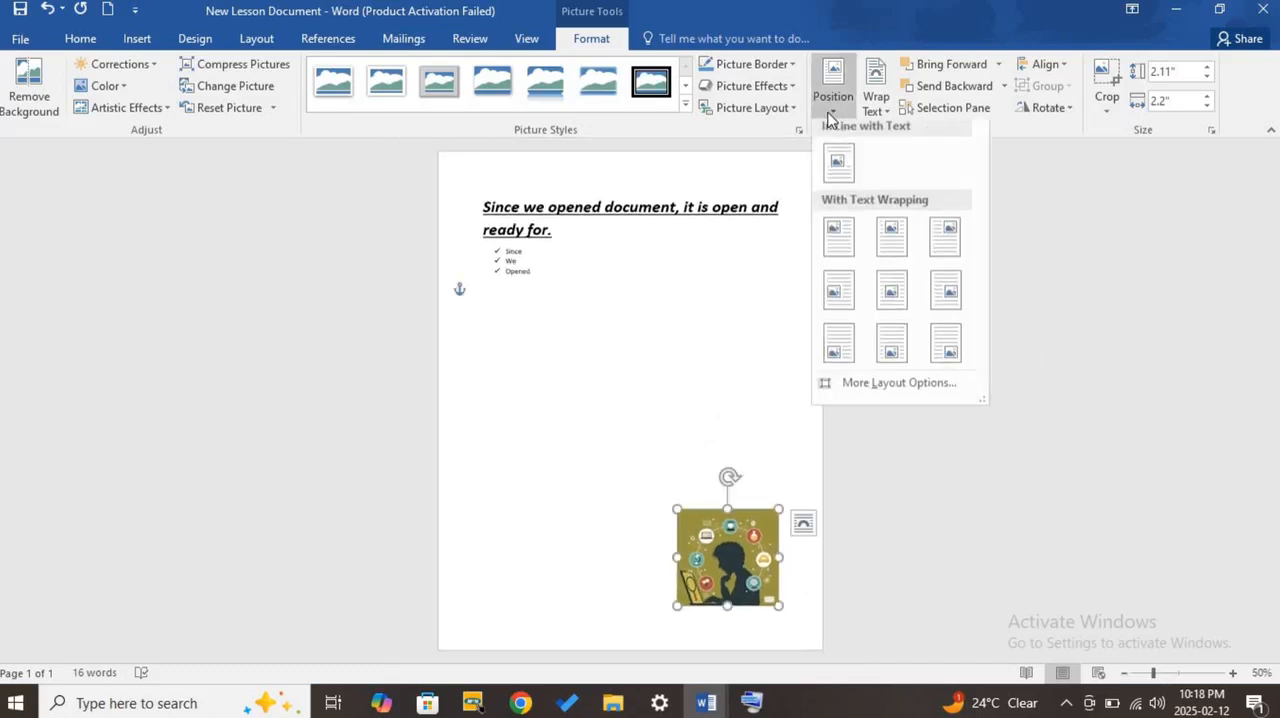
{"action": "left_click", "coordinate": [845, 248]}
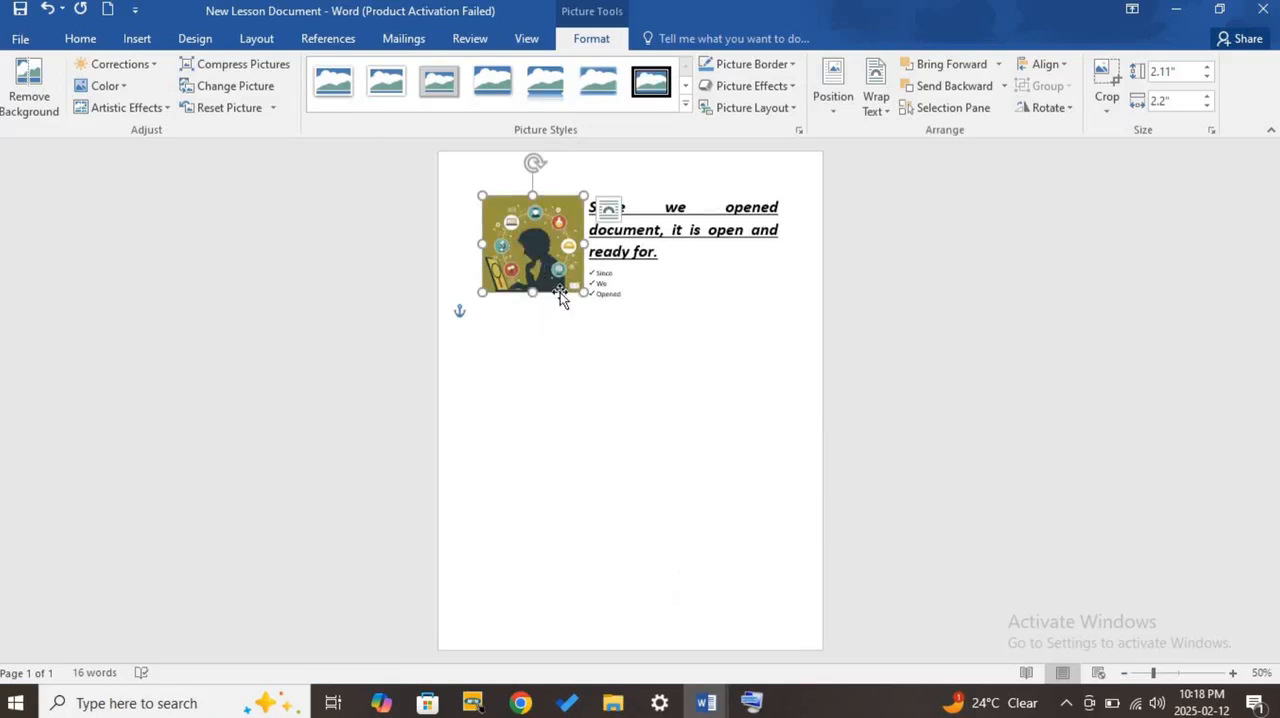
{"action": "left_click", "coordinate": [834, 111]}
{"action": "left_click", "coordinate": [885, 248]}
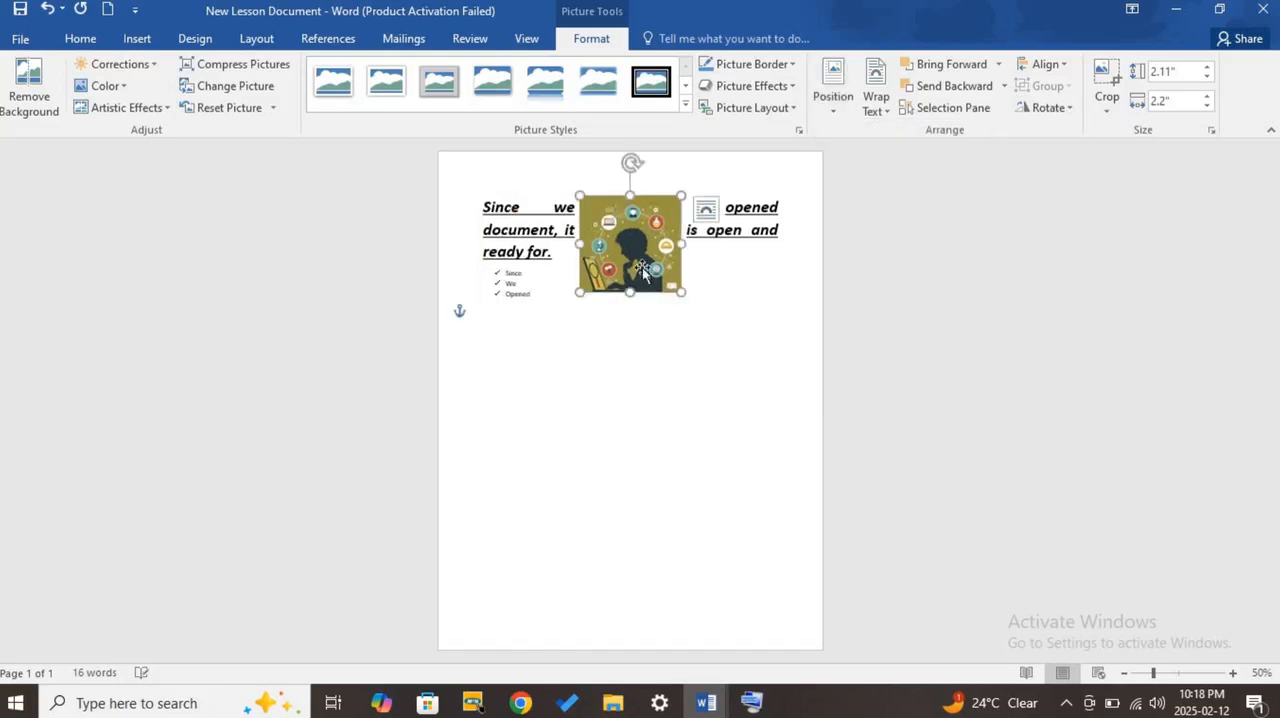
- Position the picture in the middle centre with square text wrapping, move it beside the check-mark list and deselect it
{"action": "left_click", "coordinate": [832, 118]}
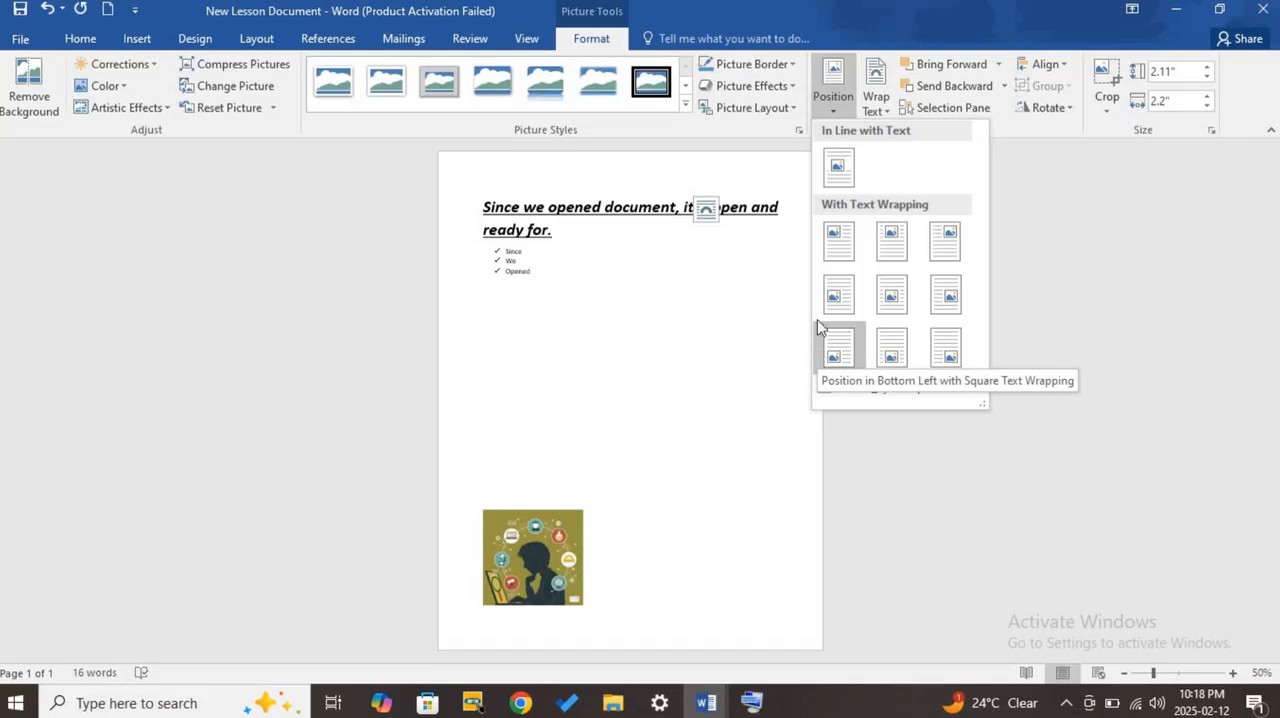
{"action": "left_click", "coordinate": [893, 293]}
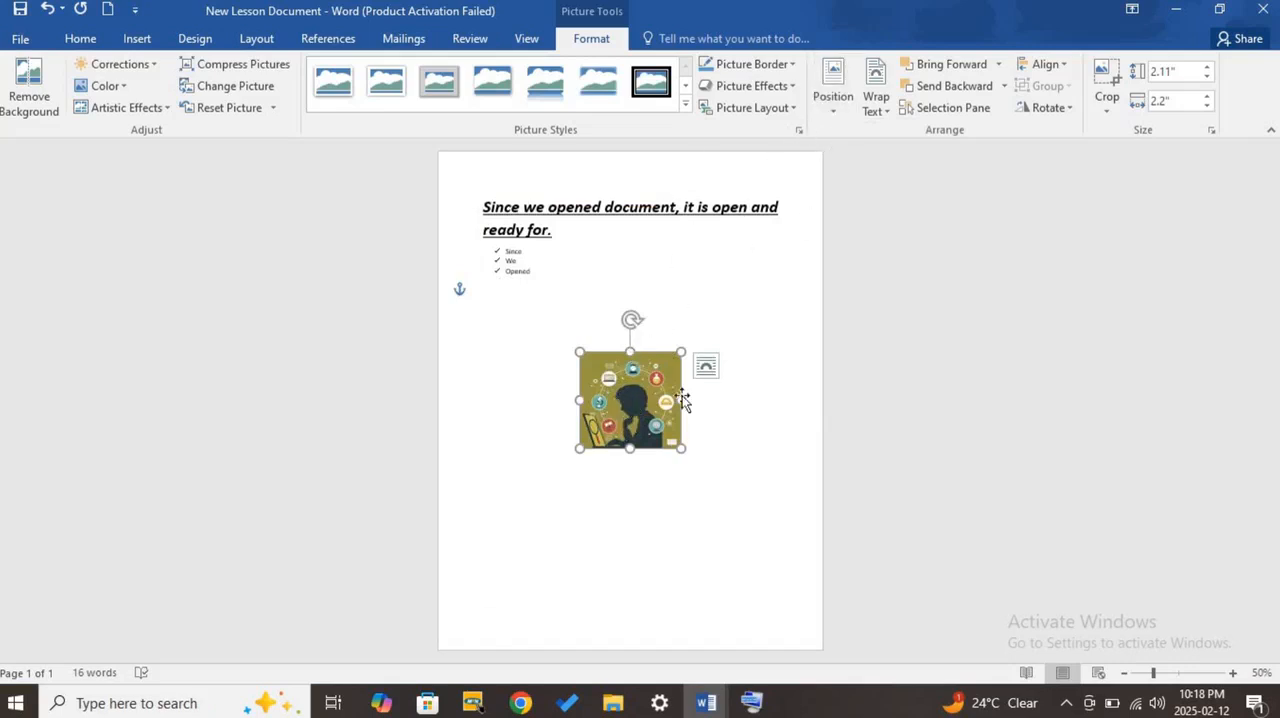
{"action": "left_click_drag", "start_coordinate": [676, 400], "coordinate": [591, 296]}
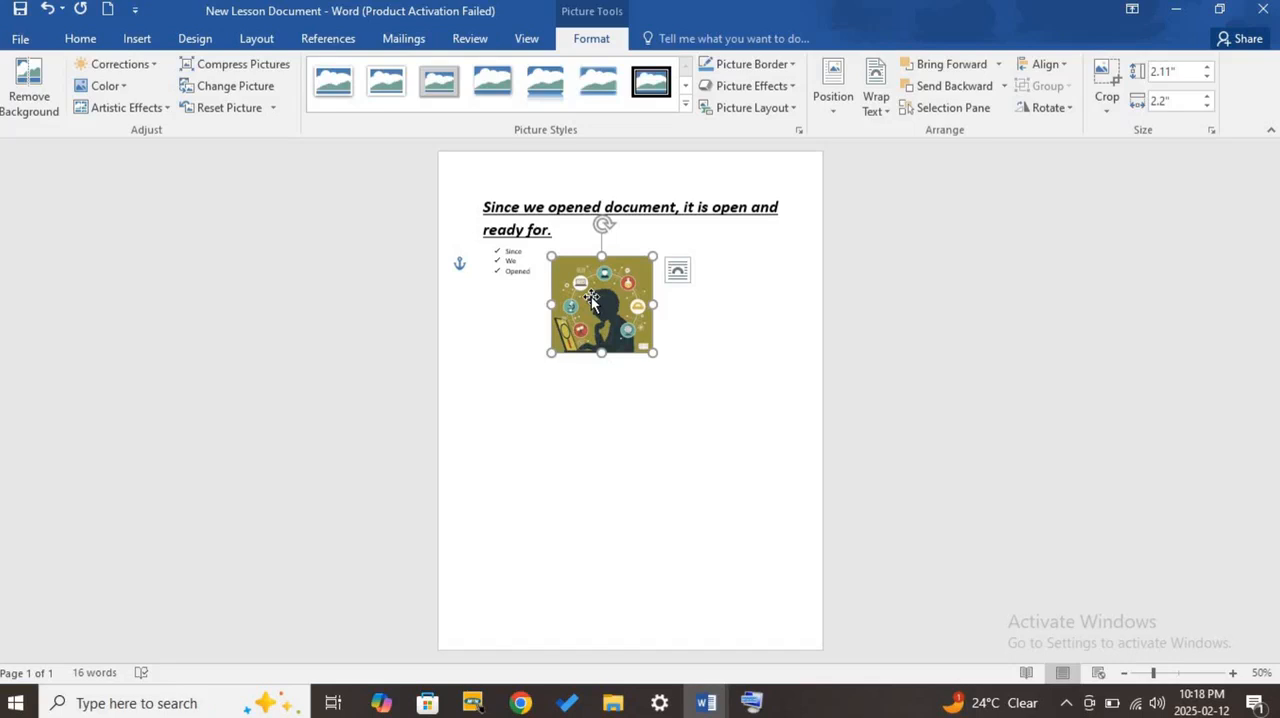
{"action": "left_click", "coordinate": [569, 443]}
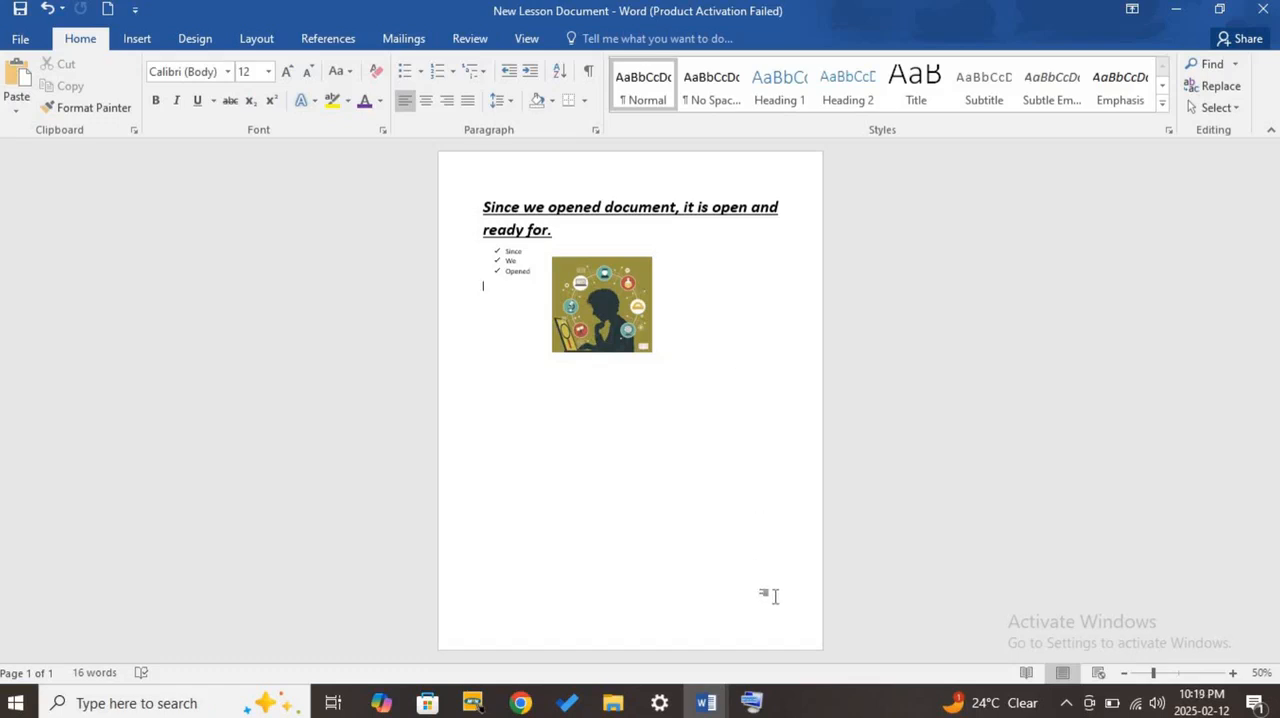
- Switch to the MS Word Basic Functions document, look at the topic "Creating Tables:" and return to New Lesson Document
{"action": "mouse_move", "coordinate": [706, 703]}
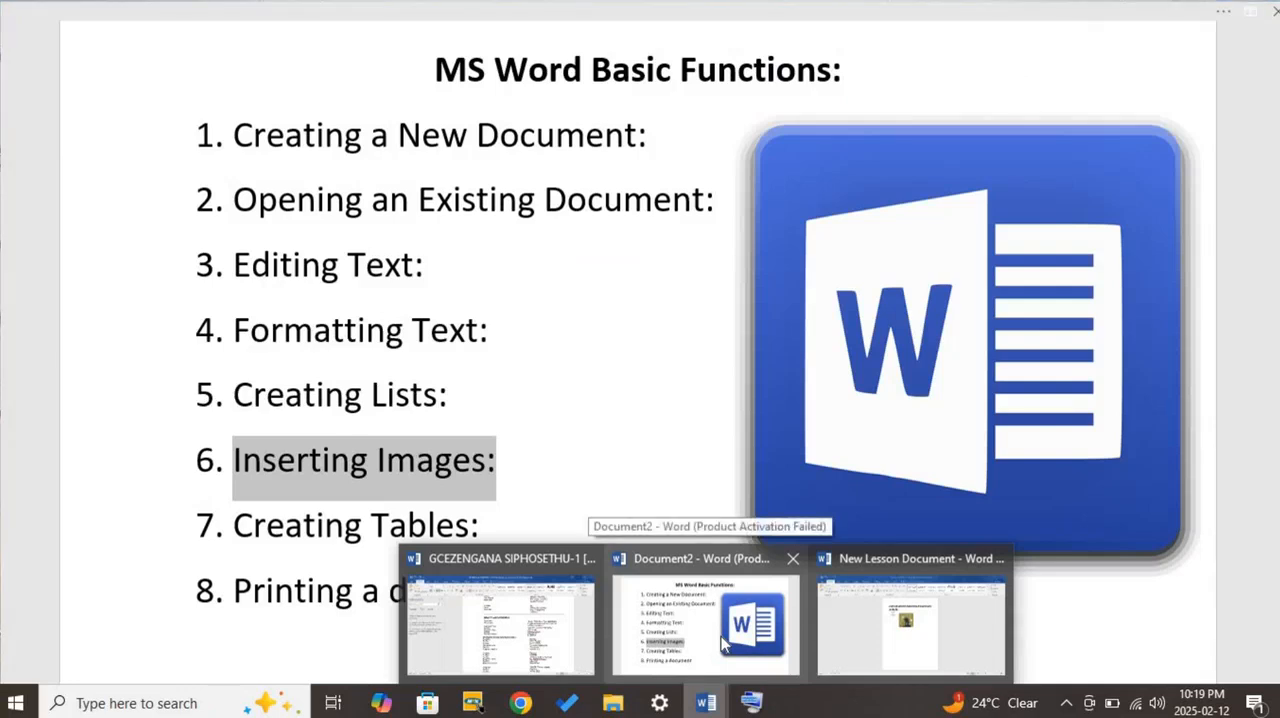
{"action": "left_click", "coordinate": [721, 636]}
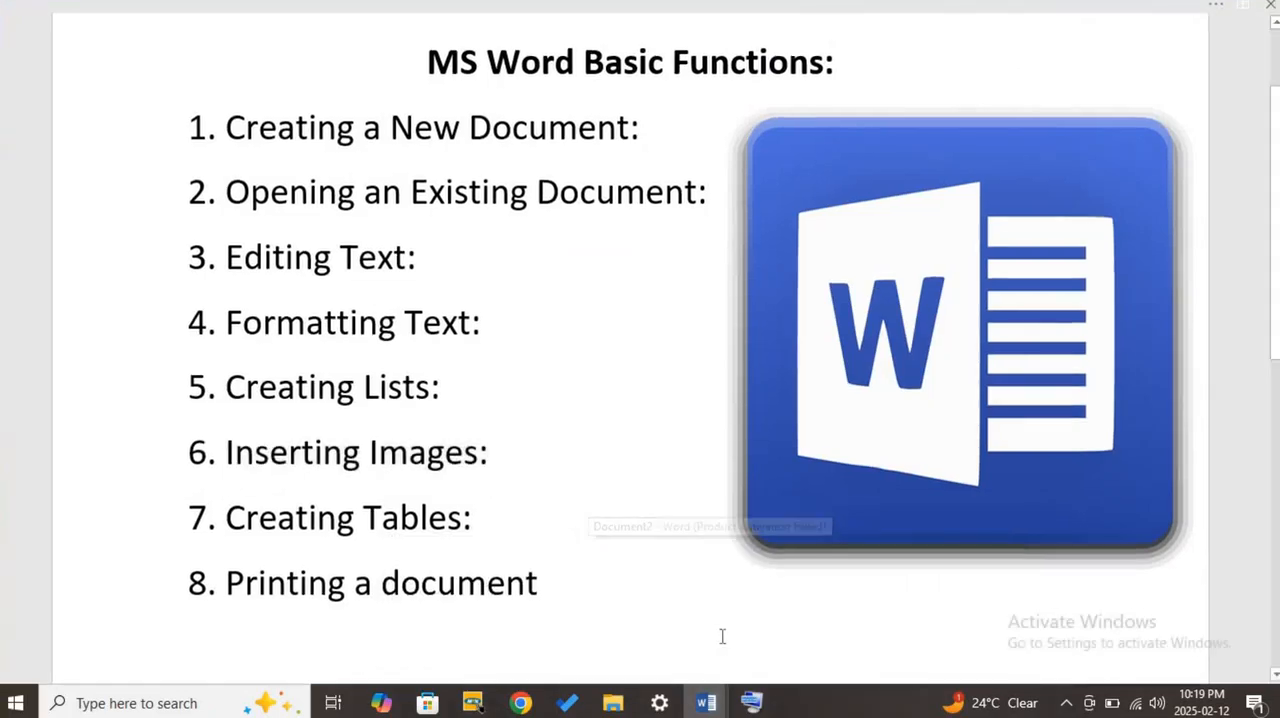
{"action": "left_click", "coordinate": [481, 521]}
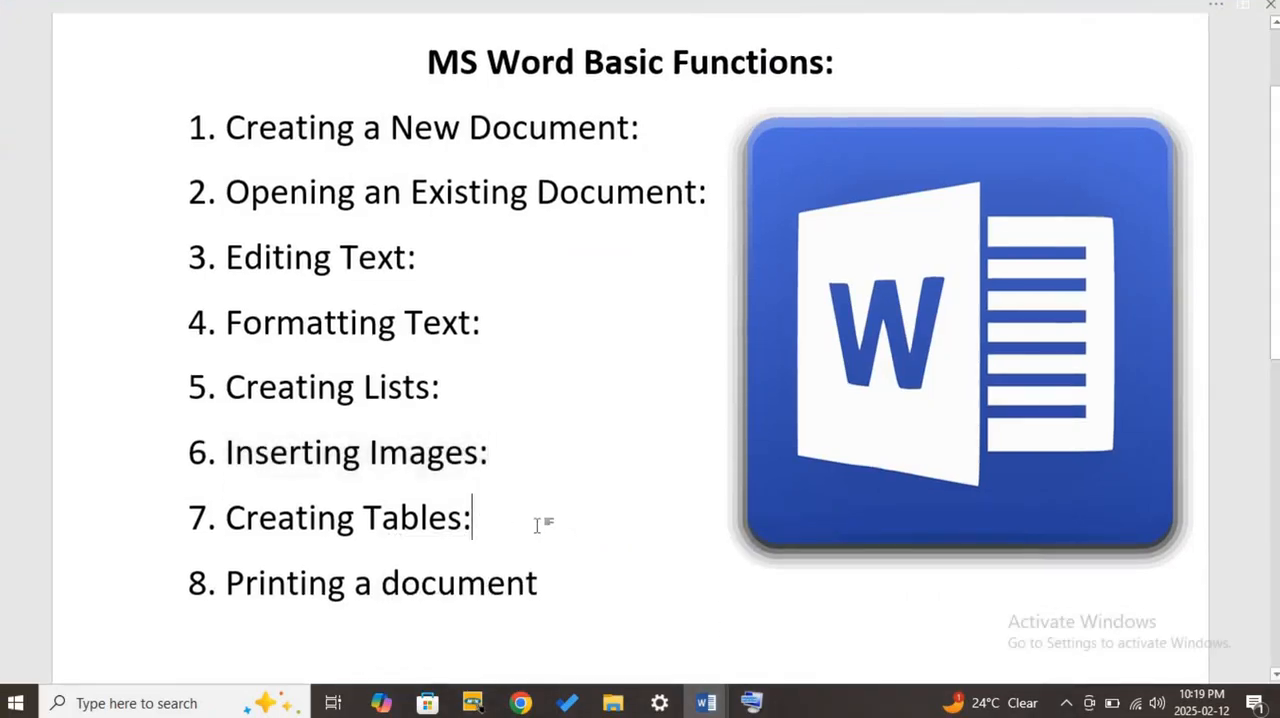
{"action": "scroll", "coordinate": [541, 526], "scroll_direction": "down", "scroll_amount": 3}
{"action": "scroll", "coordinate": [541, 526], "scroll_direction": "up", "scroll_amount": 3}
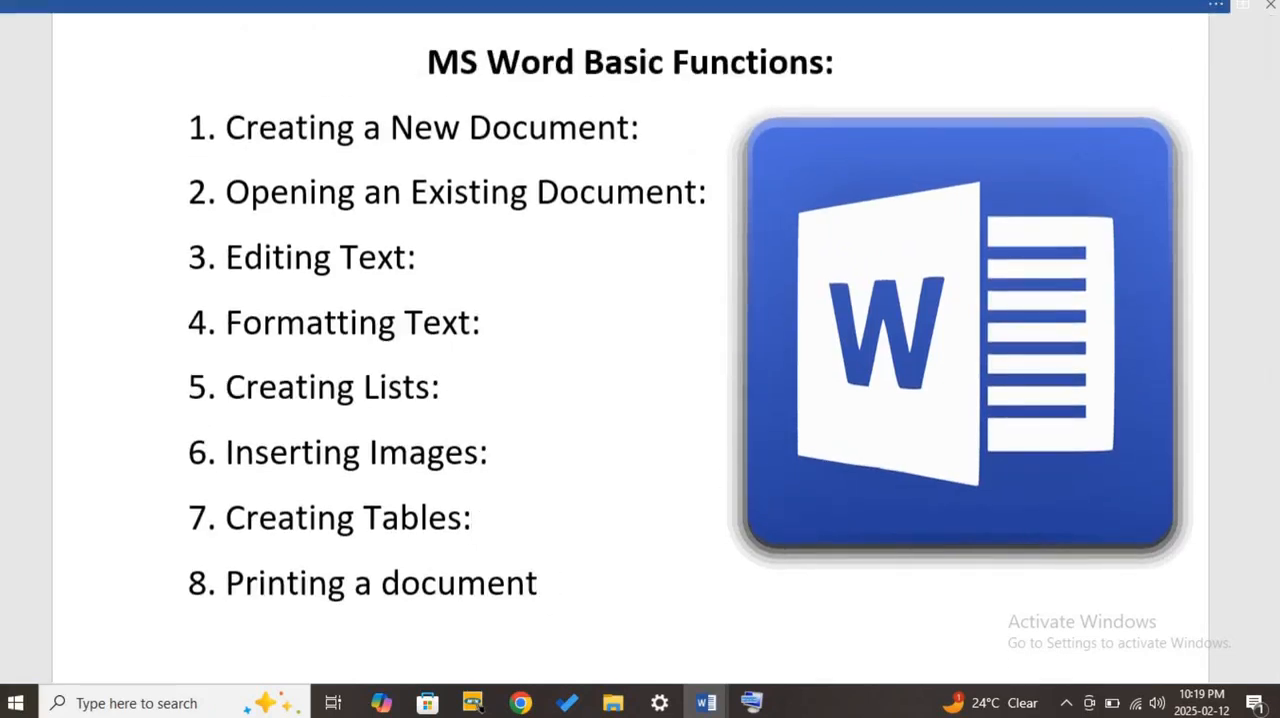
{"action": "left_click", "coordinate": [1215, 8]}
{"action": "left_click", "coordinate": [1165, 20]}
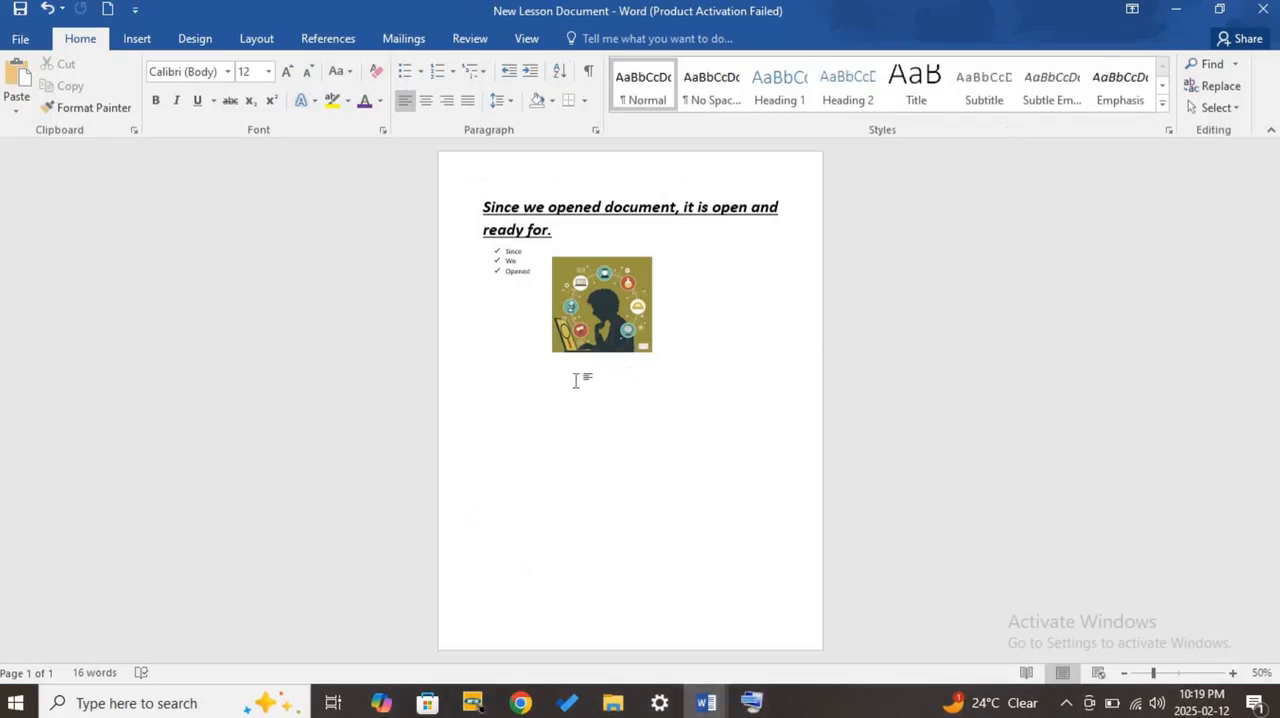
- Move the picture slightly up and away from the check-mark list, just below the heading, and deselect it
{"action": "left_click_drag", "start_coordinate": [594, 305], "coordinate": [613, 282]}
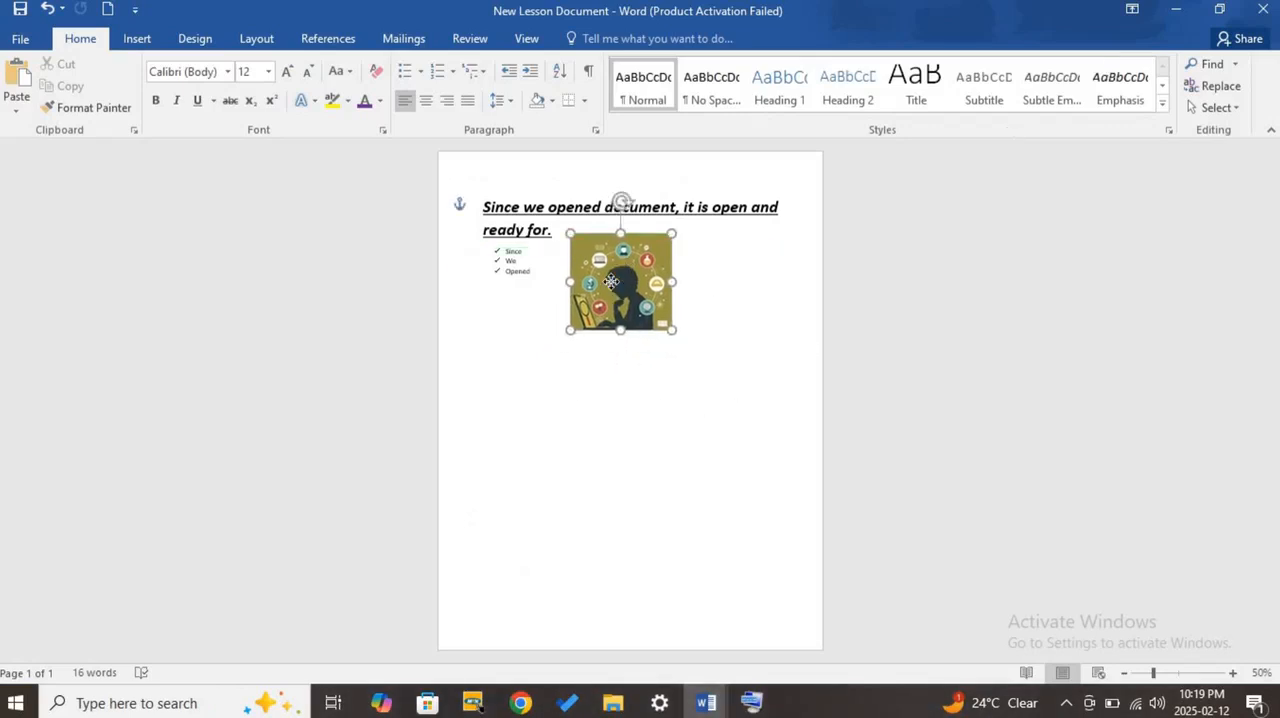
{"action": "left_click", "coordinate": [656, 345]}
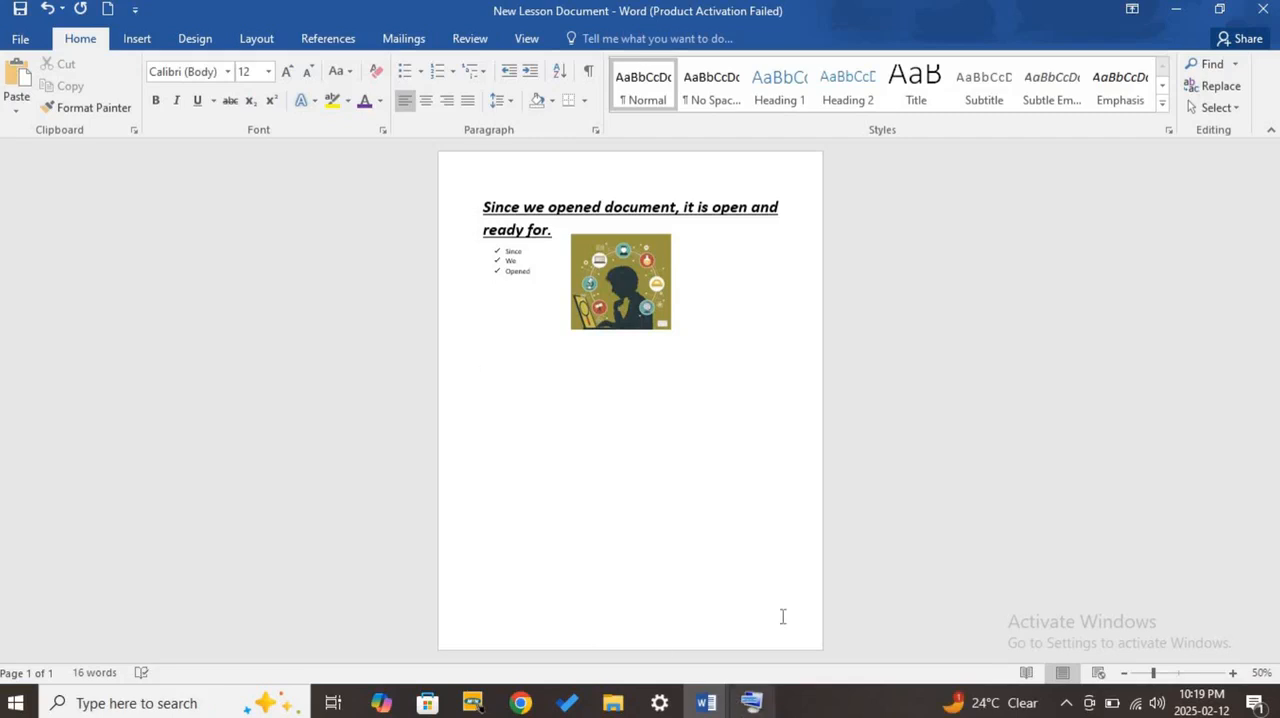
- Insert a table with three columns and two rows on an empty line below the picture
{"action": "left_click", "coordinate": [1180, 673]}
{"action": "scroll", "coordinate": [600, 423], "scroll_direction": "up", "scroll_amount": 3}
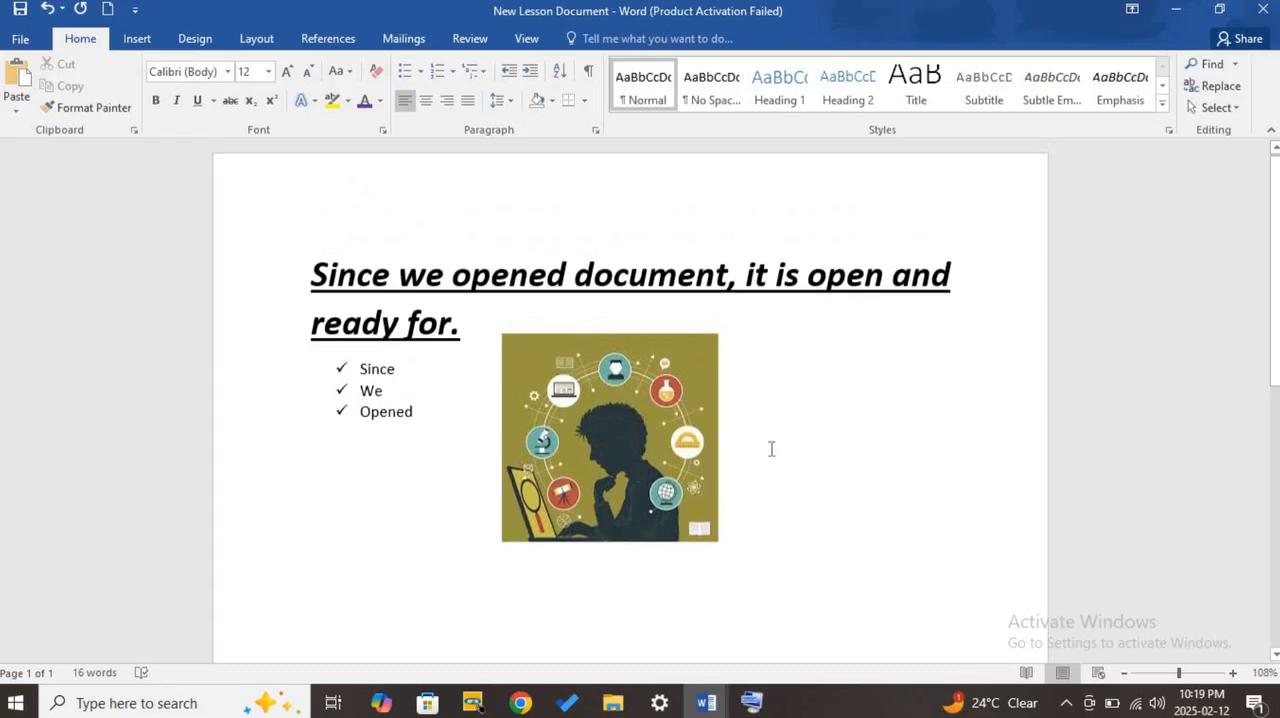
{"action": "scroll", "coordinate": [862, 483], "scroll_direction": "down", "scroll_amount": 1}
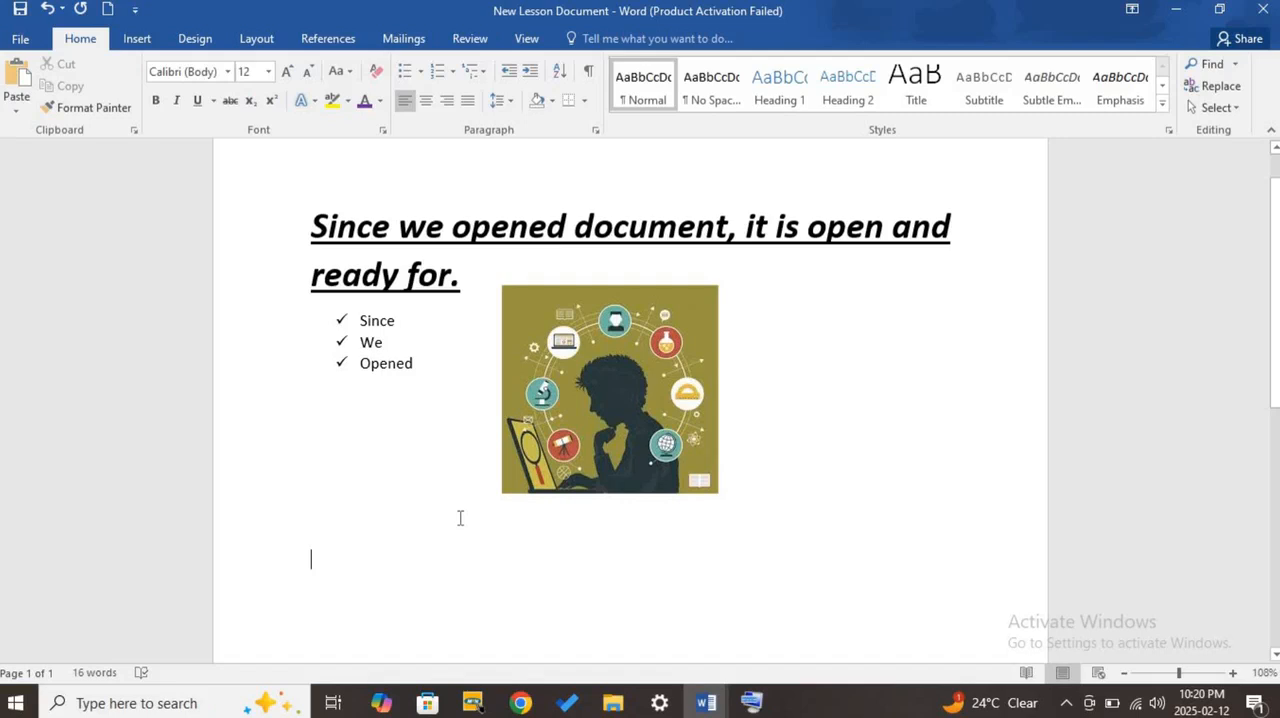
{"action": "left_click", "coordinate": [138, 40]}
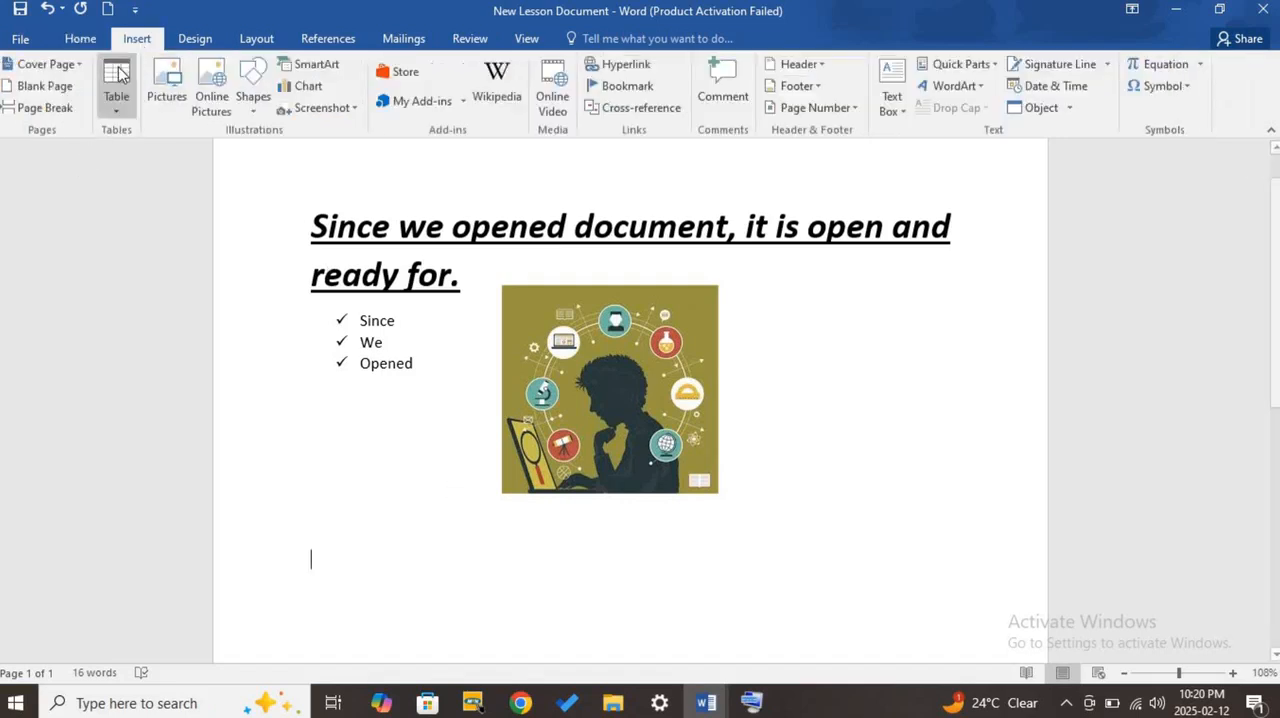
{"action": "left_click", "coordinate": [118, 117]}
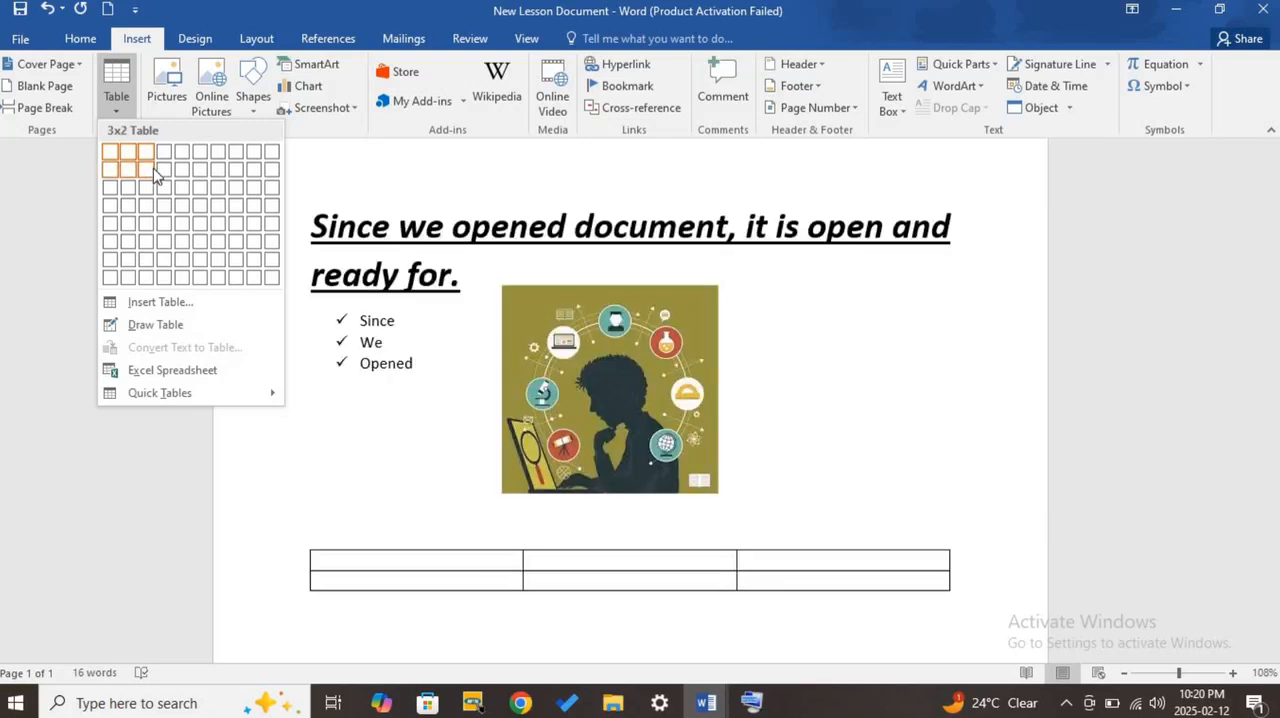
{"action": "left_click", "coordinate": [152, 172]}
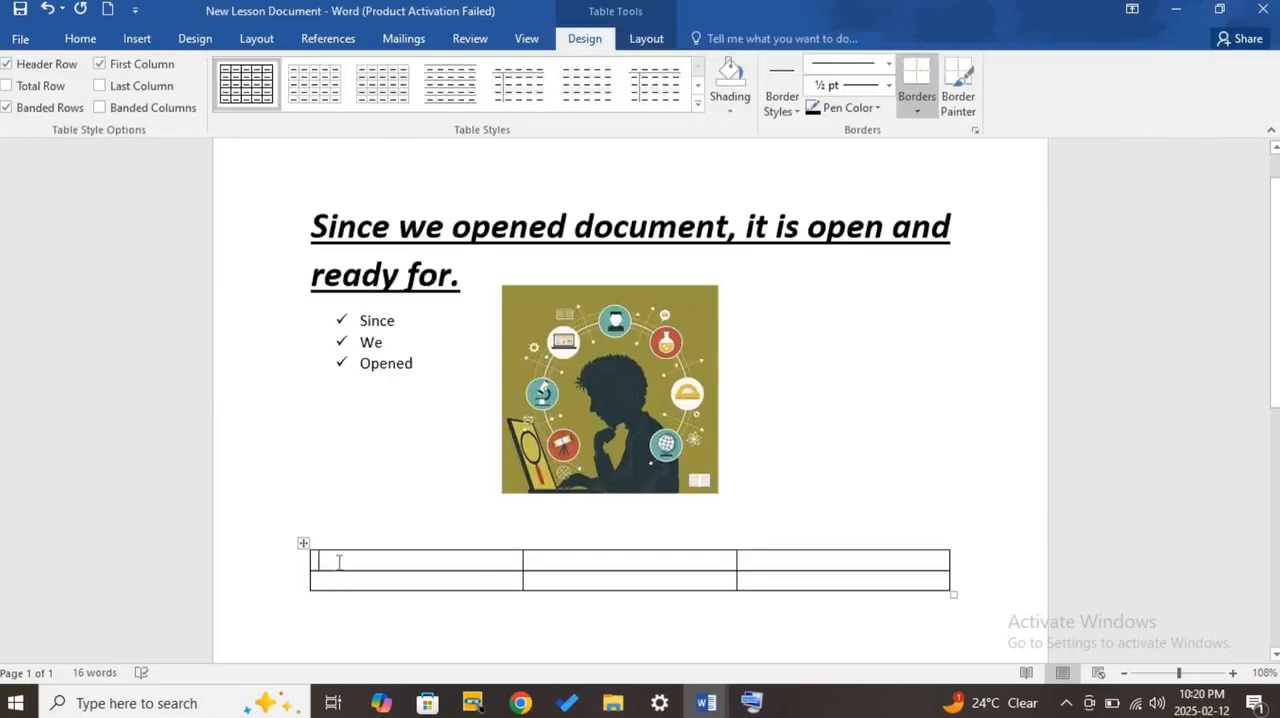
- Highlight the table's first row and then its first column to show the difference between rows and columns
{"action": "left_click_drag", "start_coordinate": [339, 562], "coordinate": [909, 560]}
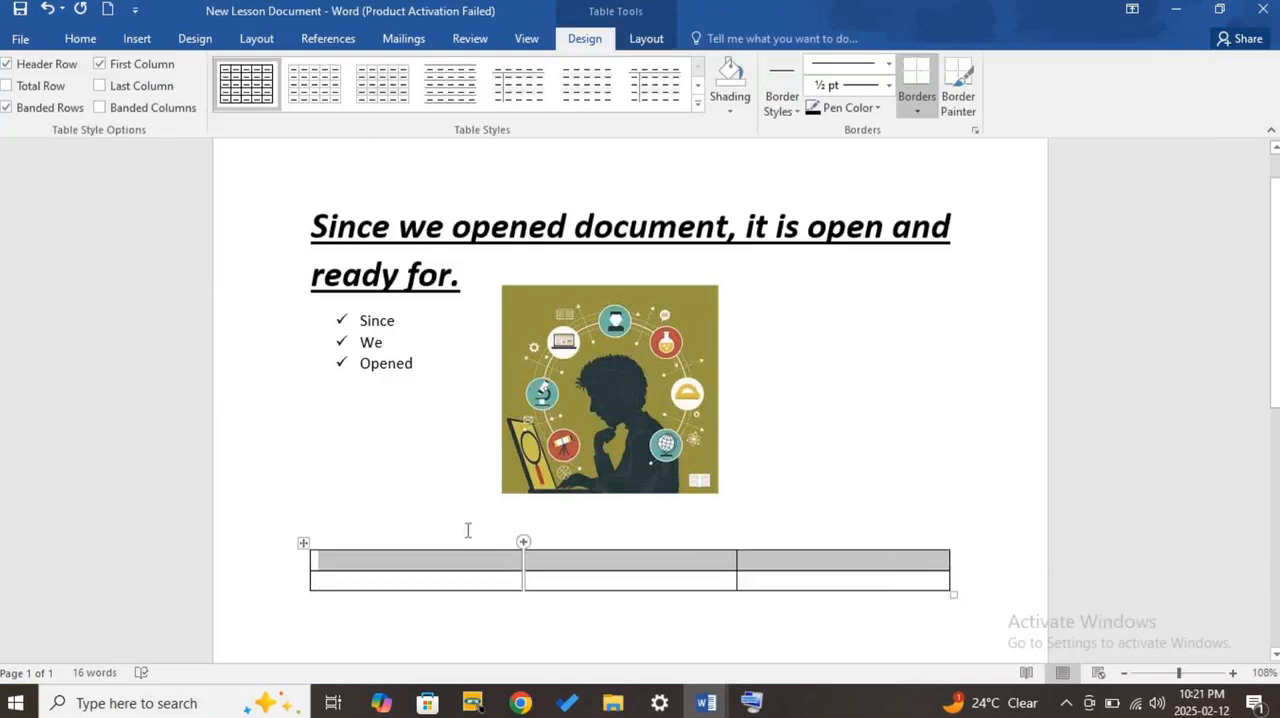
{"action": "left_click", "coordinate": [388, 562]}
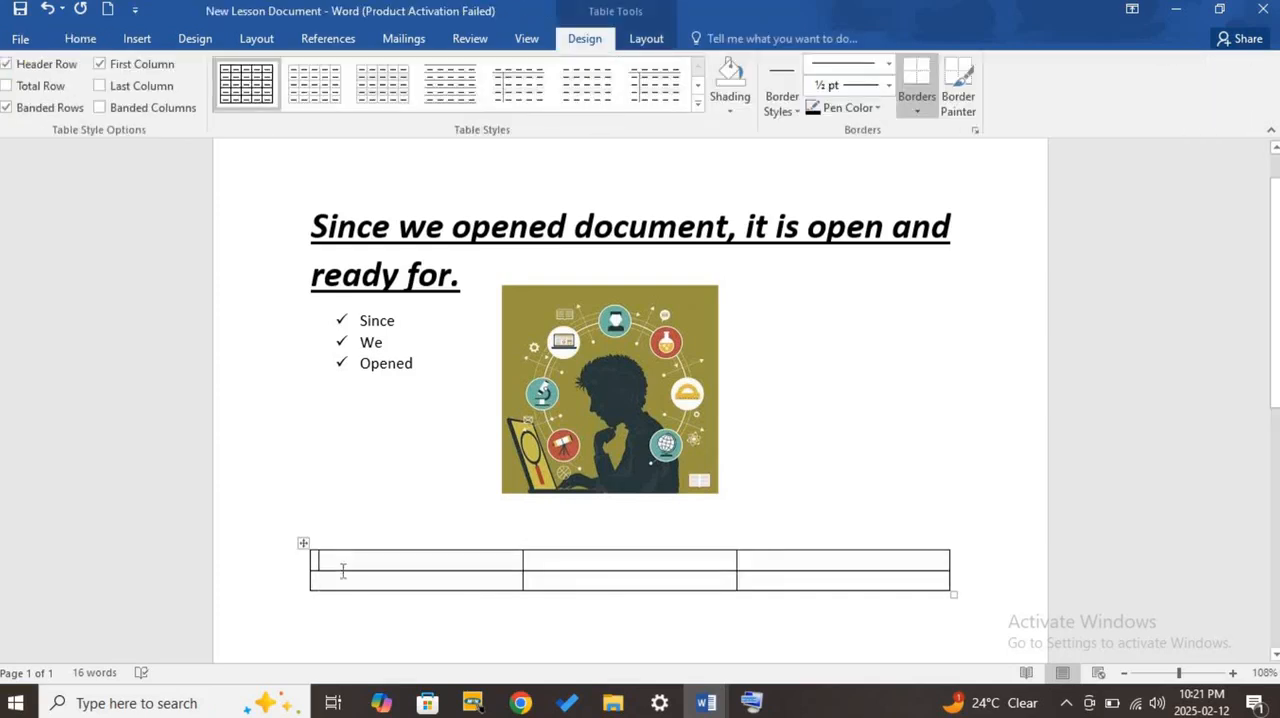
{"action": "left_click_drag", "start_coordinate": [342, 571], "coordinate": [343, 580]}
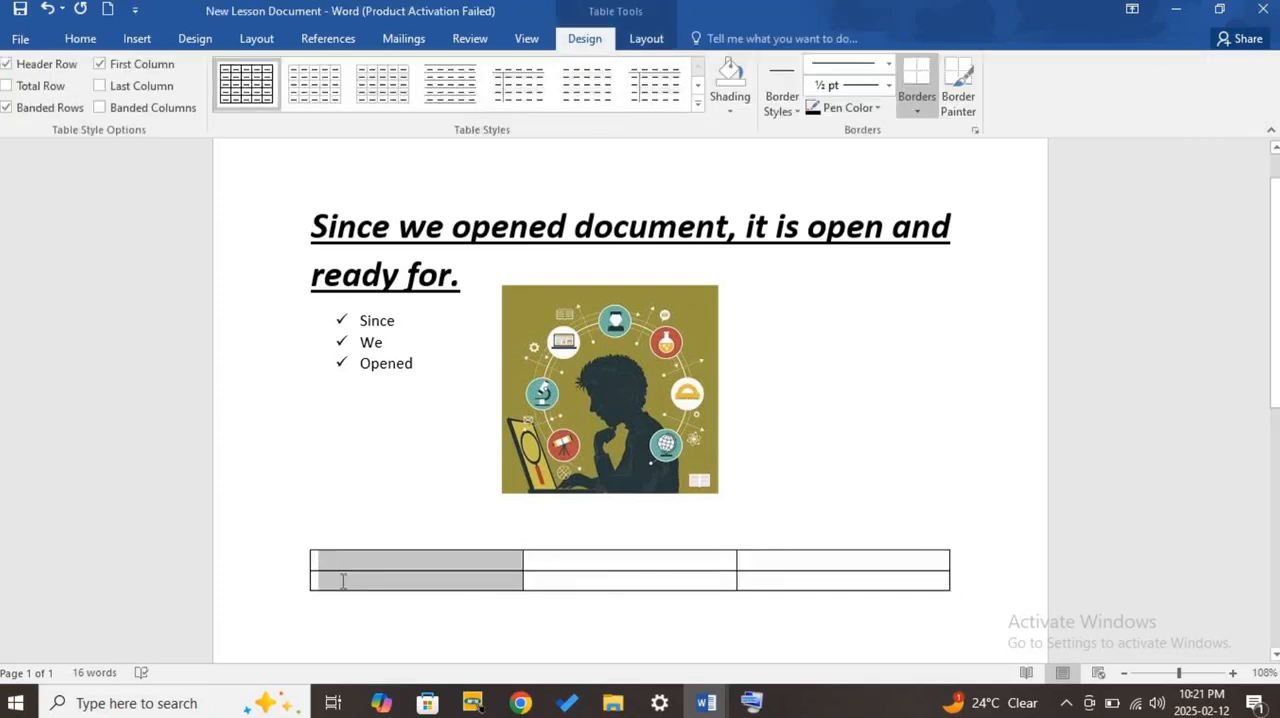
- Enter "ROW" in the first cell of the table's first row and bring up the text formatting options
{"action": "left_click", "coordinate": [398, 557]}
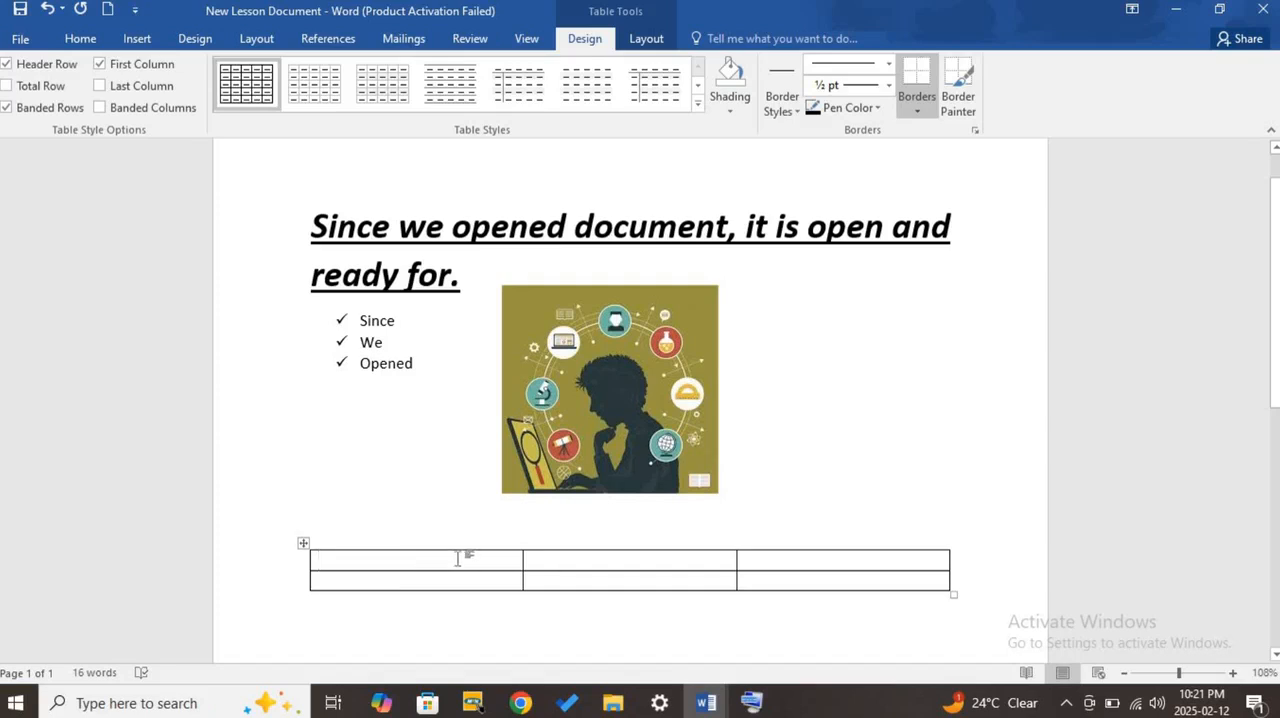
{"action": "type", "text": "R"}
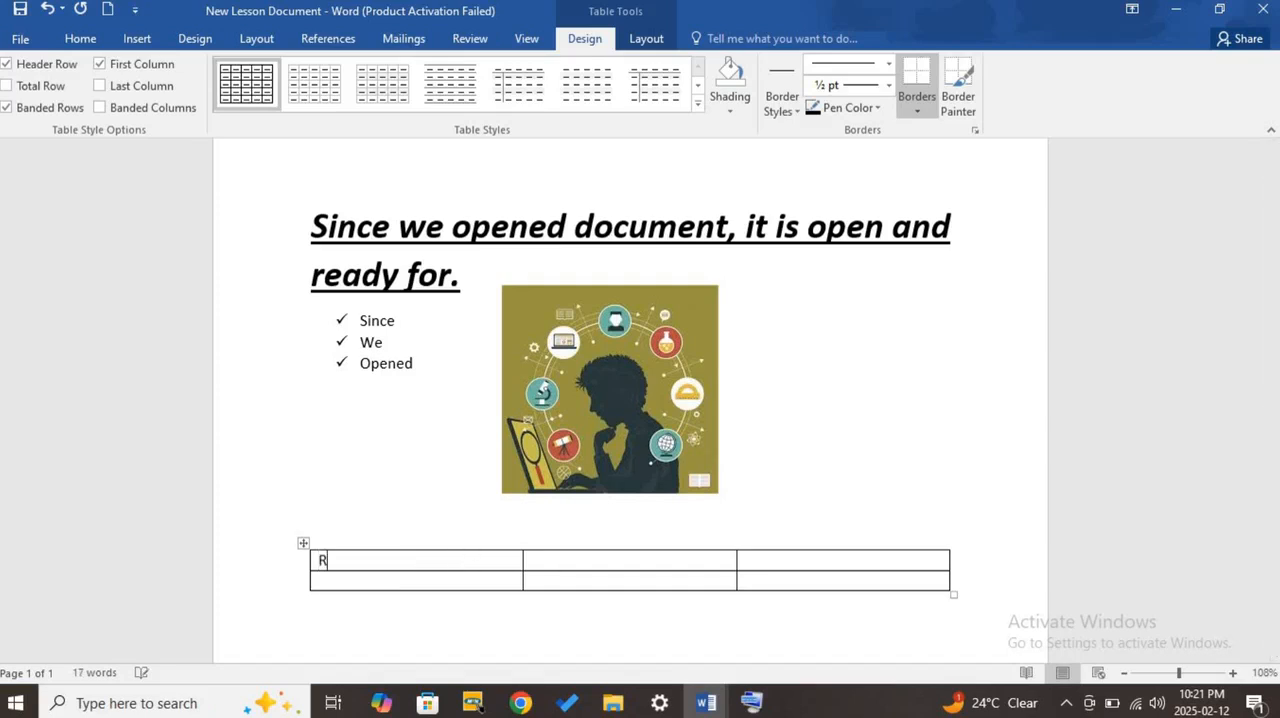
{"action": "type", "text": "OW"}
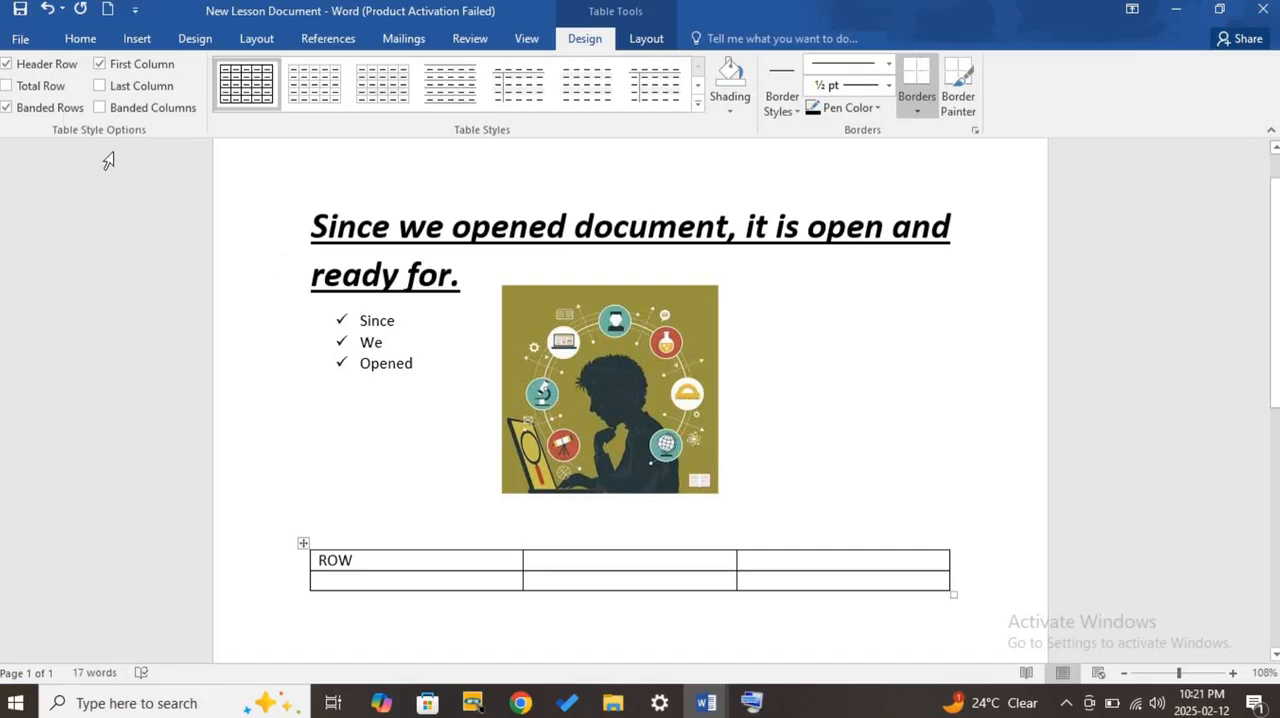
{"action": "left_click", "coordinate": [78, 42]}
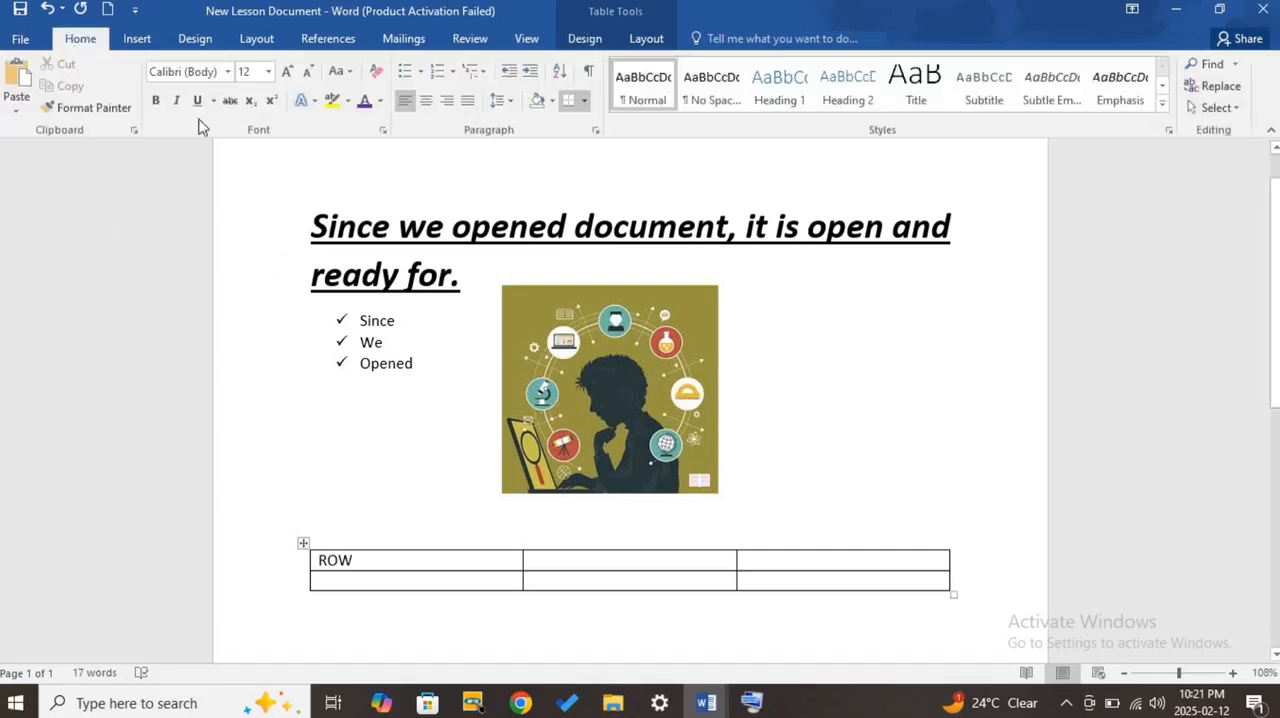
- Draw a right block arrow about 0.49" wide and 0.15" high beside "ROW" in the table's first cell and deselect it
{"action": "left_click", "coordinate": [140, 42]}
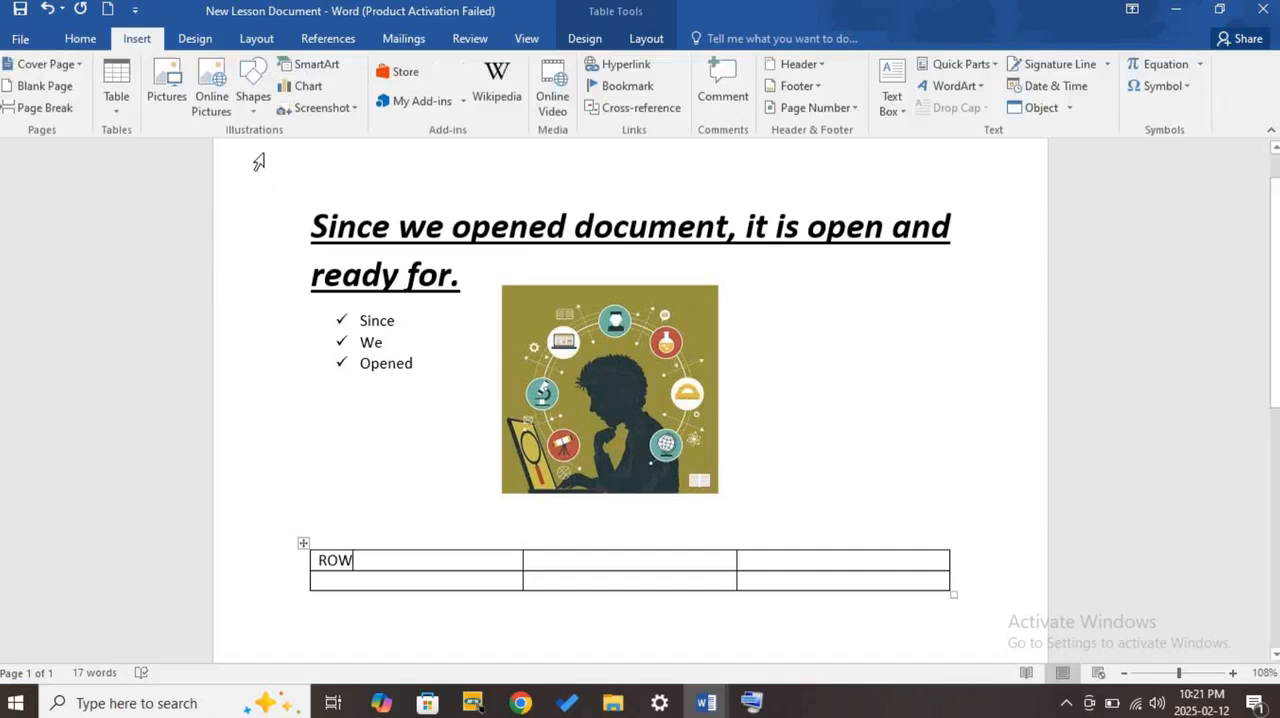
{"action": "left_click", "coordinate": [253, 100]}
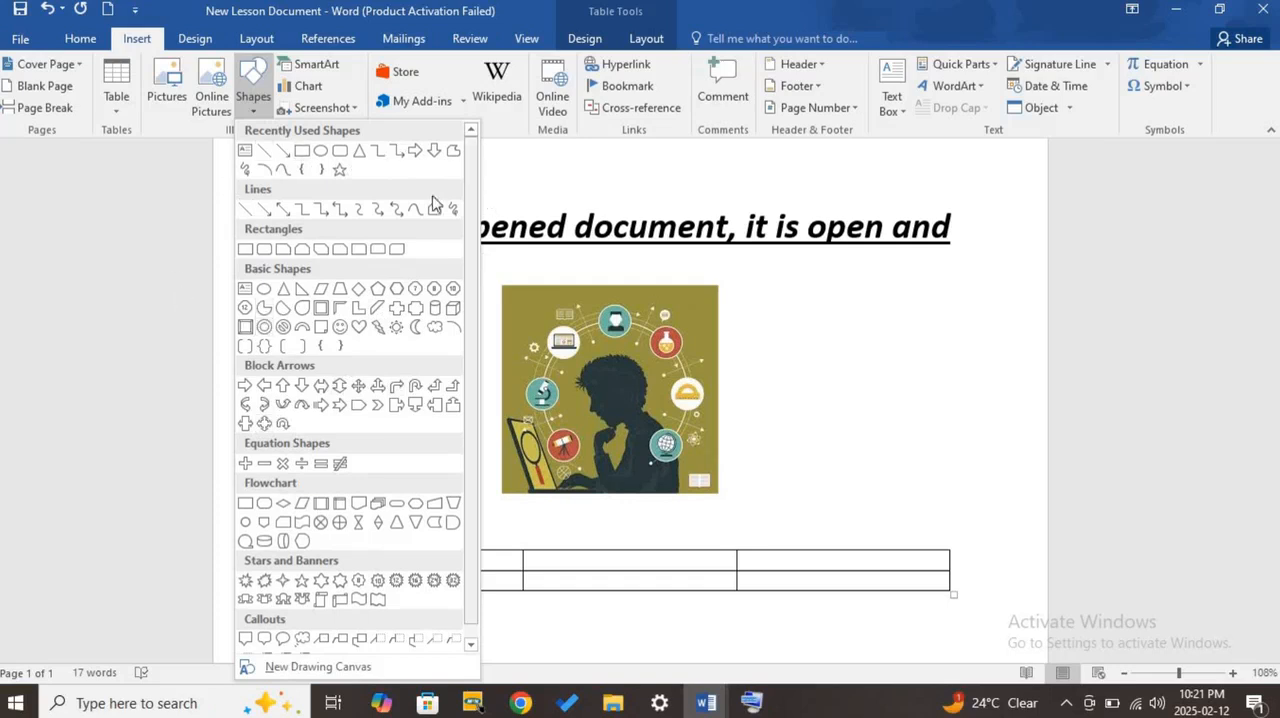
{"action": "left_click", "coordinate": [424, 153]}
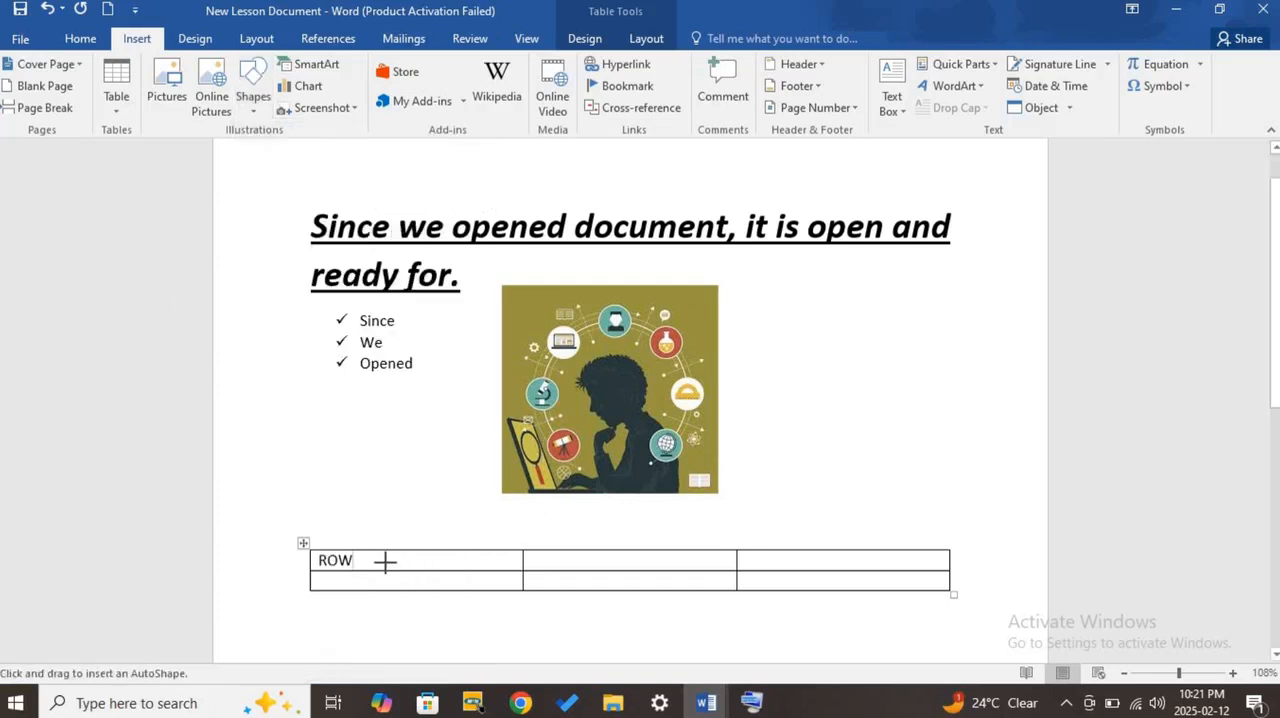
{"action": "mouse_move", "coordinate": [385, 562]}
{"action": "left_mouse_down"}
{"action": "mouse_move", "coordinate": [477, 586]}
{"action": "mouse_move", "coordinate": [490, 615]}
{"action": "mouse_move", "coordinate": [381, 557]}
{"action": "left_mouse_up"}
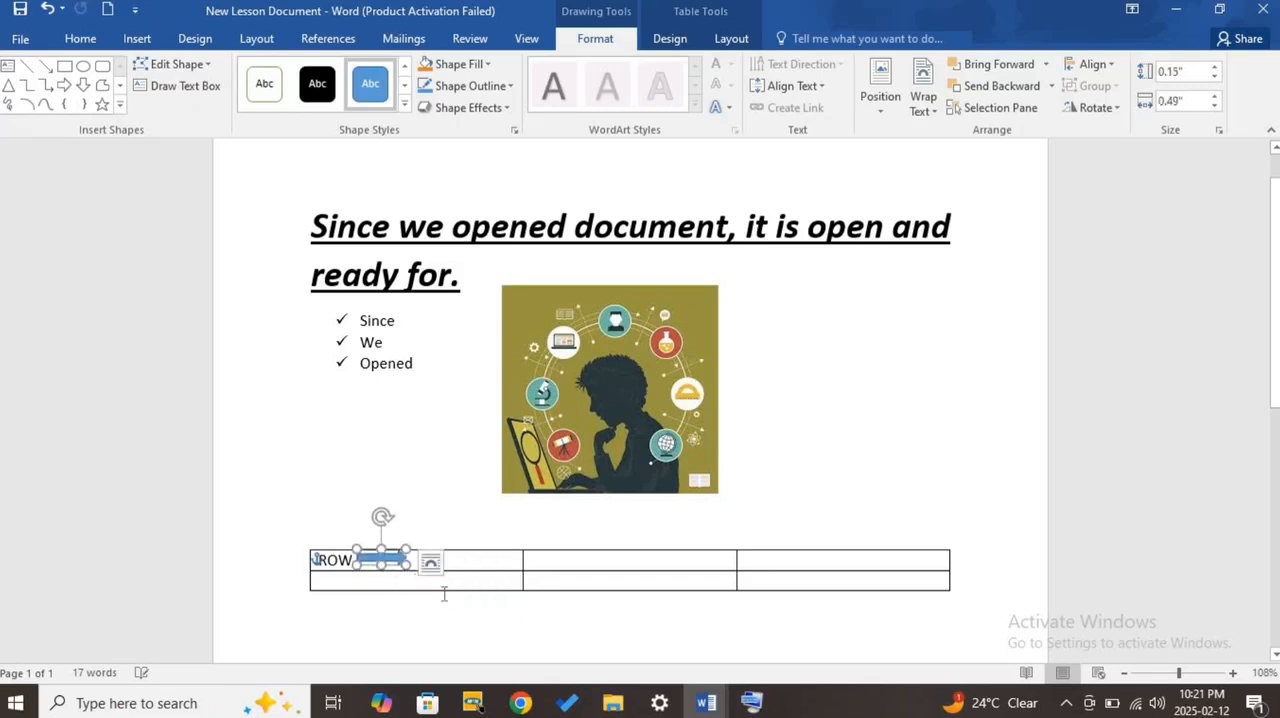
{"action": "left_click", "coordinate": [394, 428]}
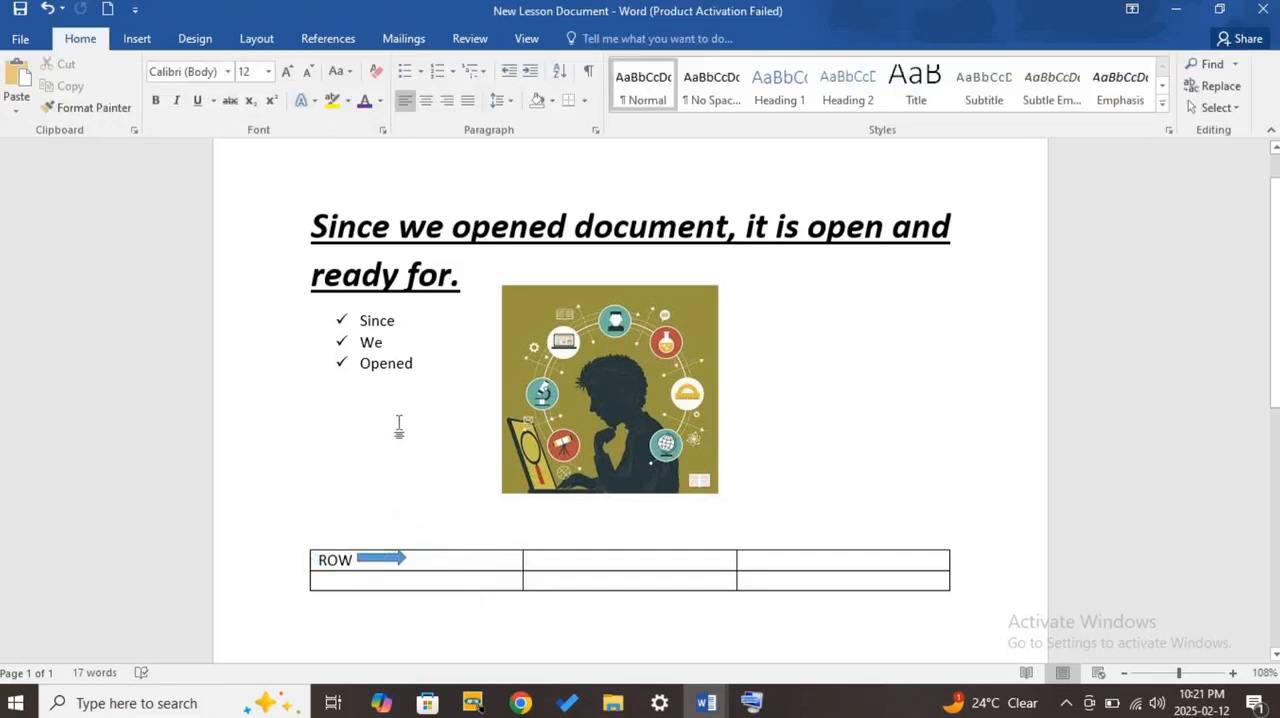
- Enter "COLOMN" in the first cell of the table's second row
{"action": "left_click", "coordinate": [339, 584]}
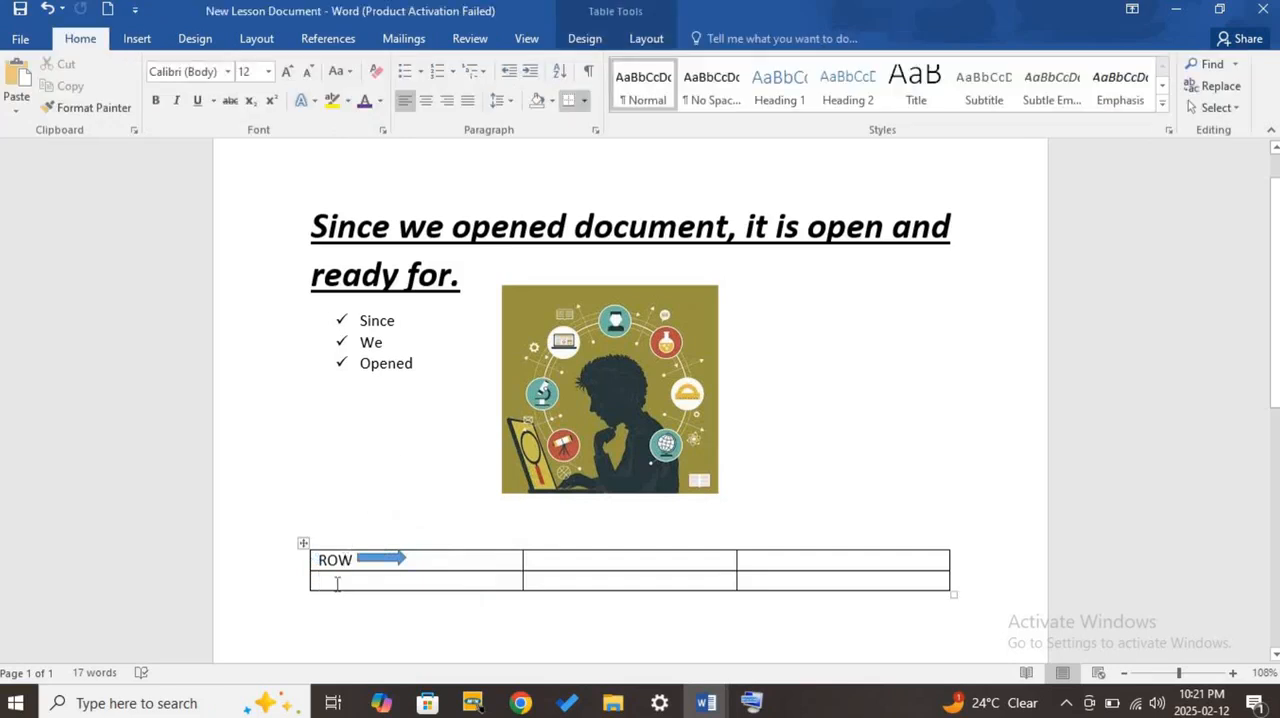
{"action": "type", "text": "COLOMN"}
- Copy the arrow into the second row with its source formatting and turn the copy to point down beside "COLOMN"
{"action": "left_click", "coordinate": [382, 556]}
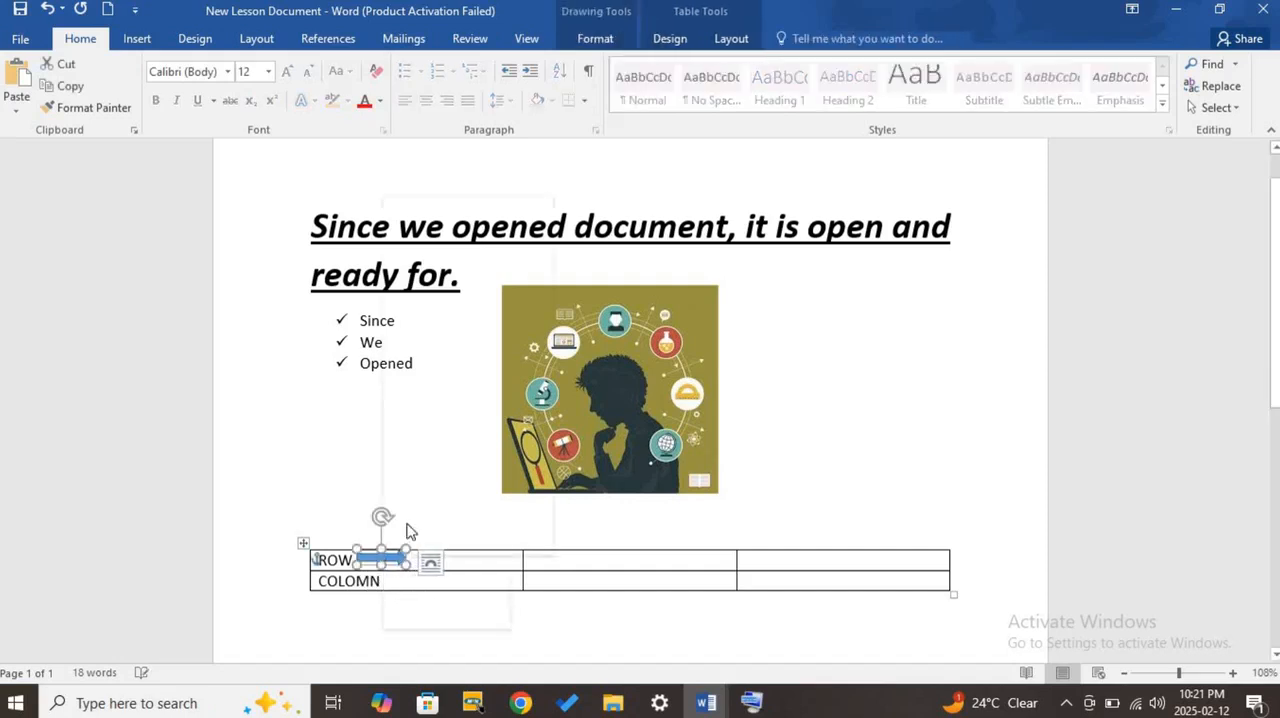
{"action": "right_click", "coordinate": [383, 556]}
{"action": "left_click", "coordinate": [425, 234]}
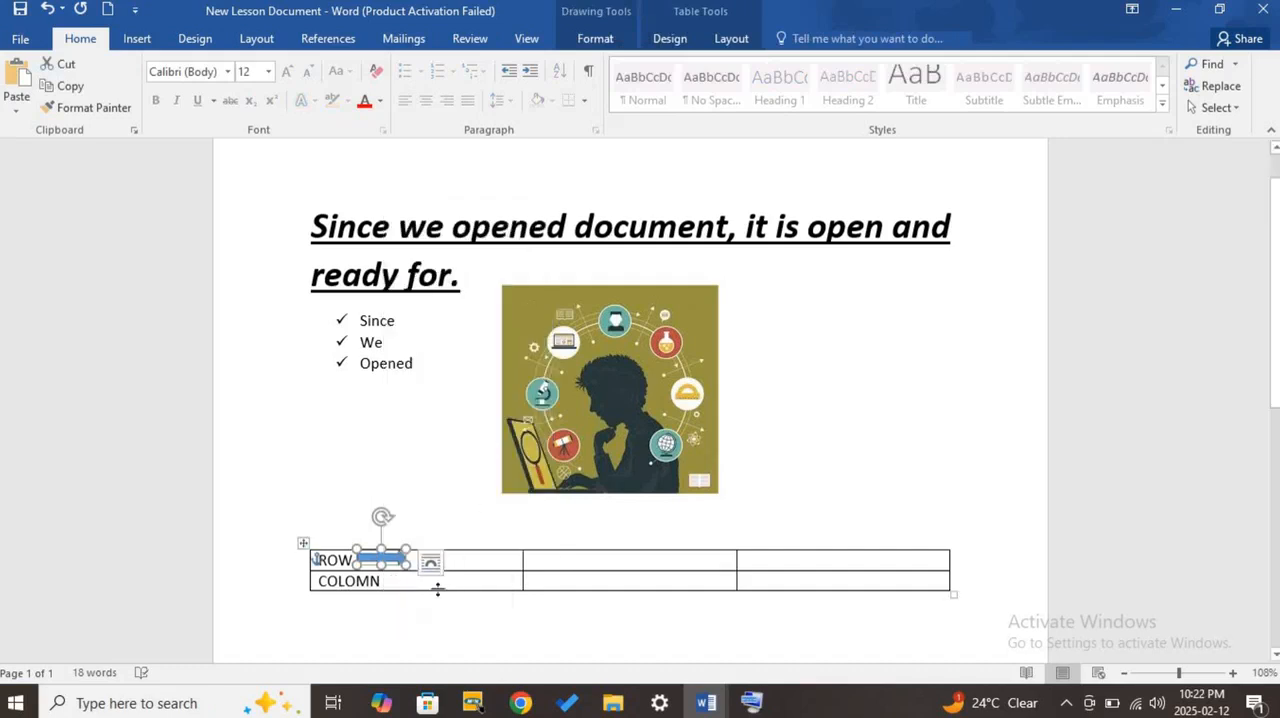
{"action": "right_click", "coordinate": [405, 582]}
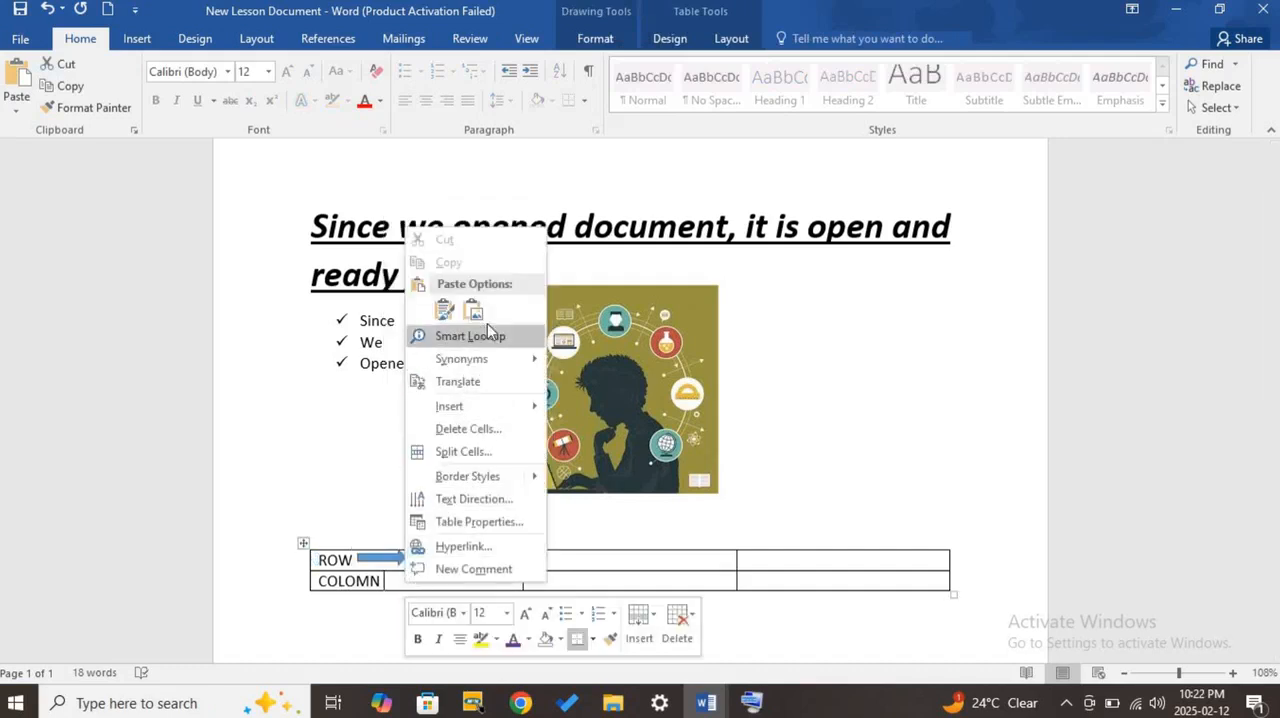
{"action": "left_click", "coordinate": [452, 314]}
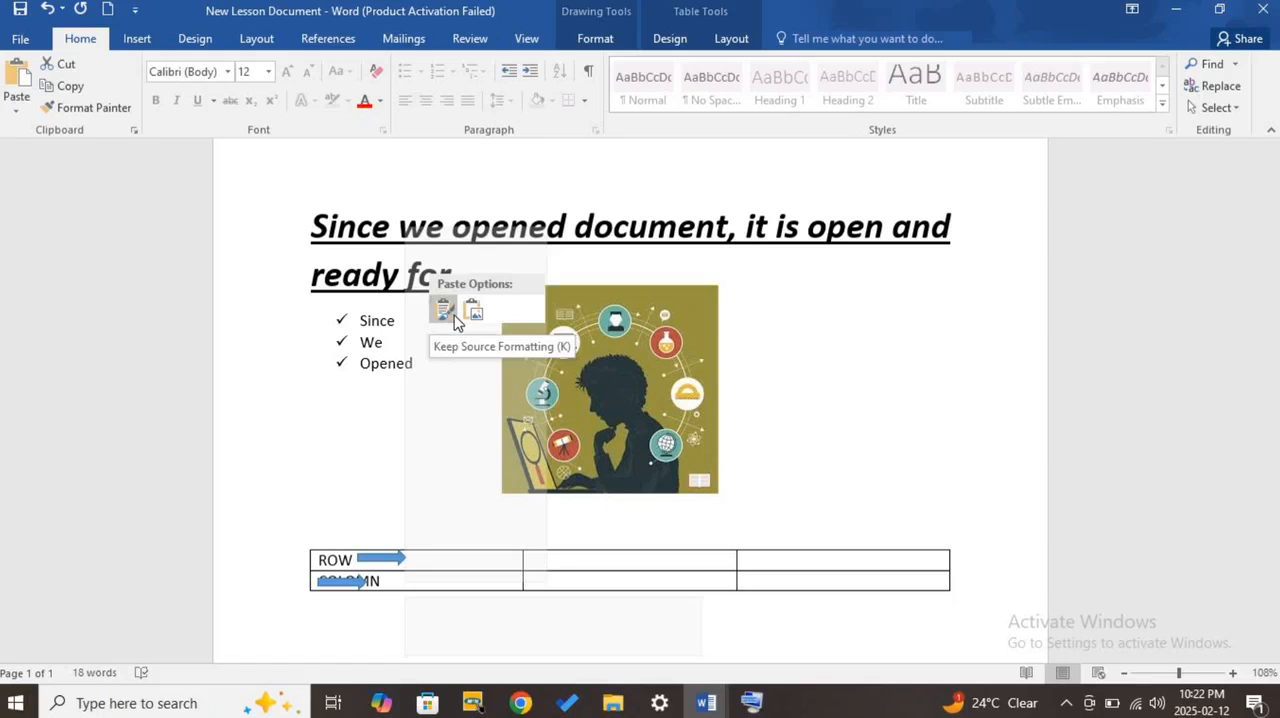
{"action": "left_click_drag", "start_coordinate": [337, 540], "coordinate": [398, 588]}
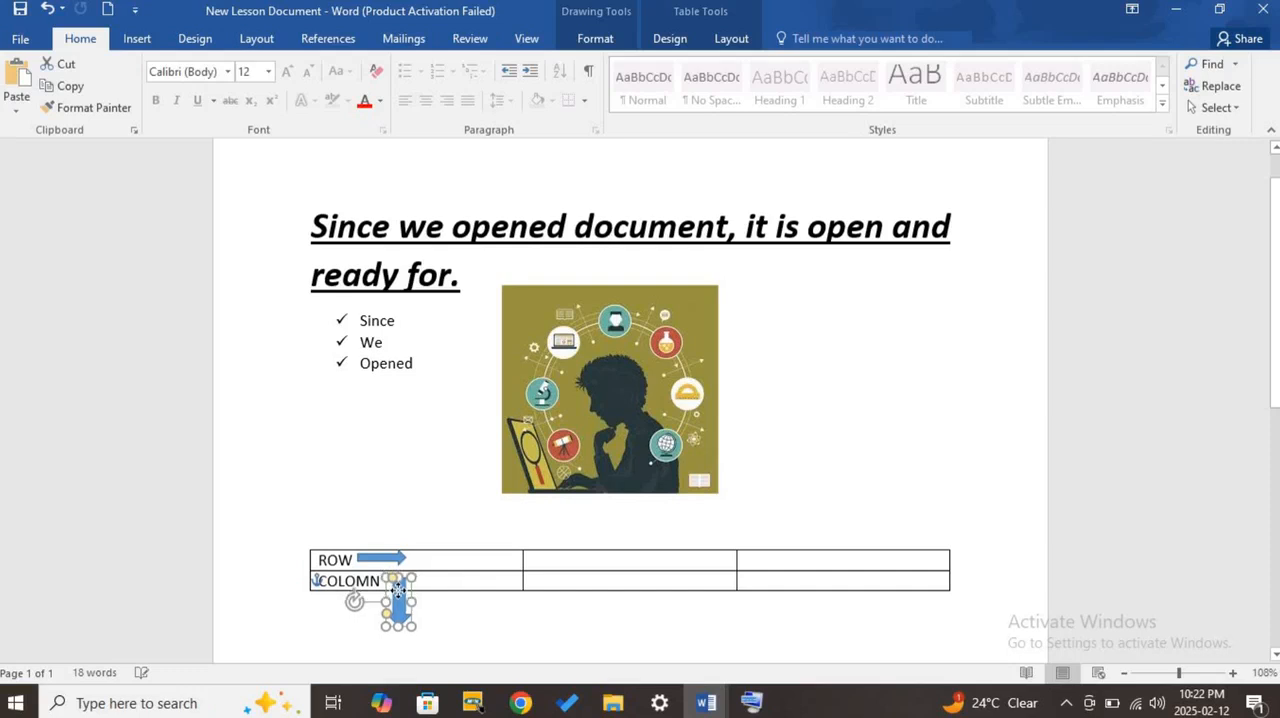
- Highlight the table's first row to show the direction in which a row runs, and clear the selection
{"action": "left_click", "coordinate": [456, 585]}
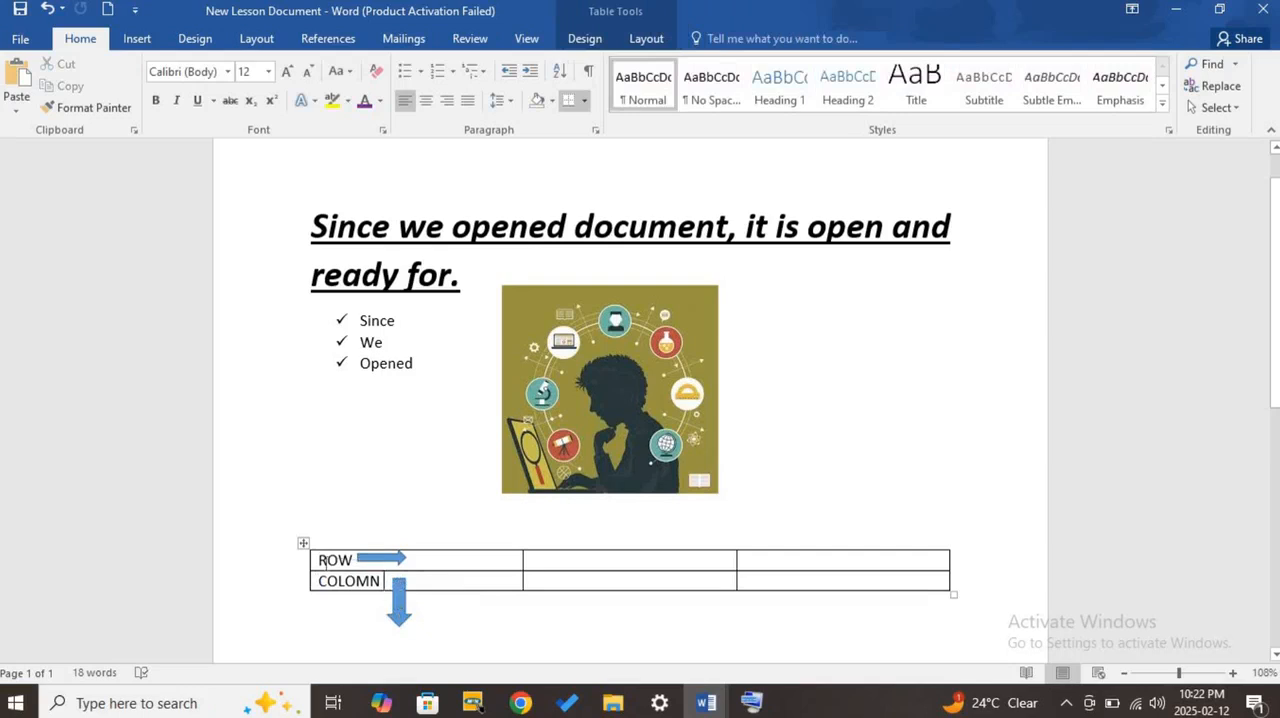
{"action": "left_click_drag", "start_coordinate": [322, 560], "coordinate": [876, 566]}
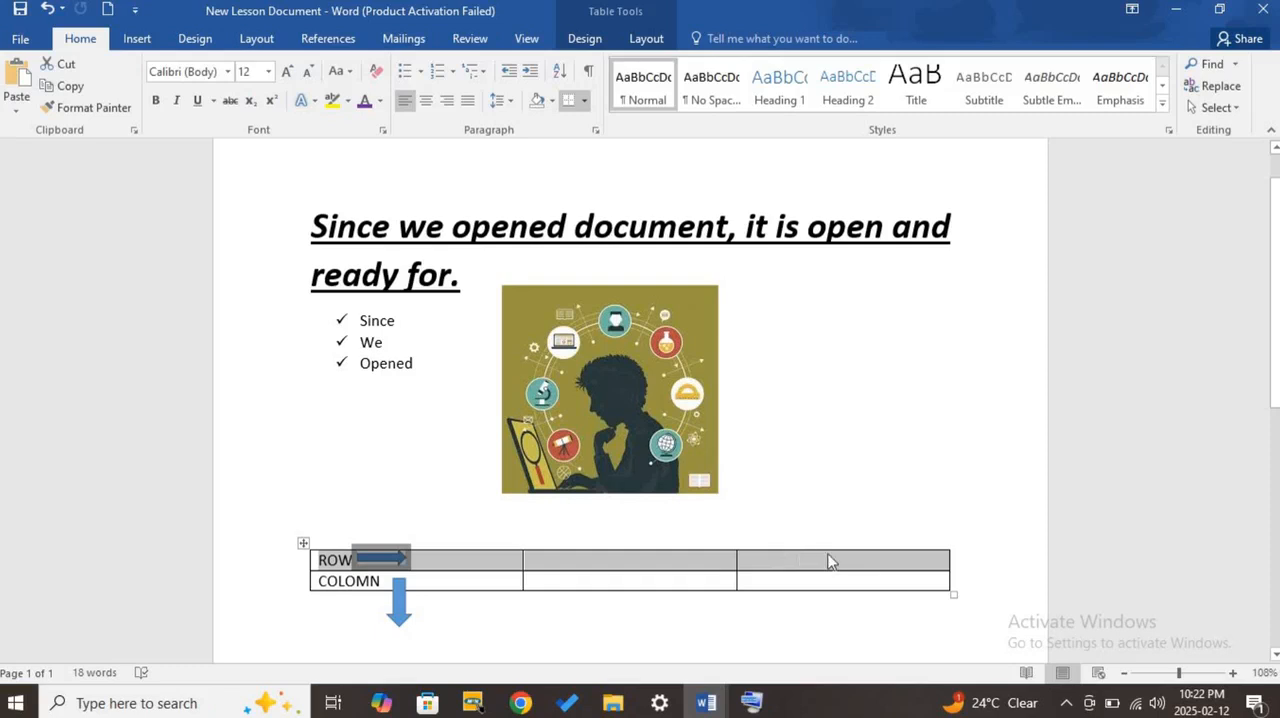
{"action": "left_click", "coordinate": [456, 581]}
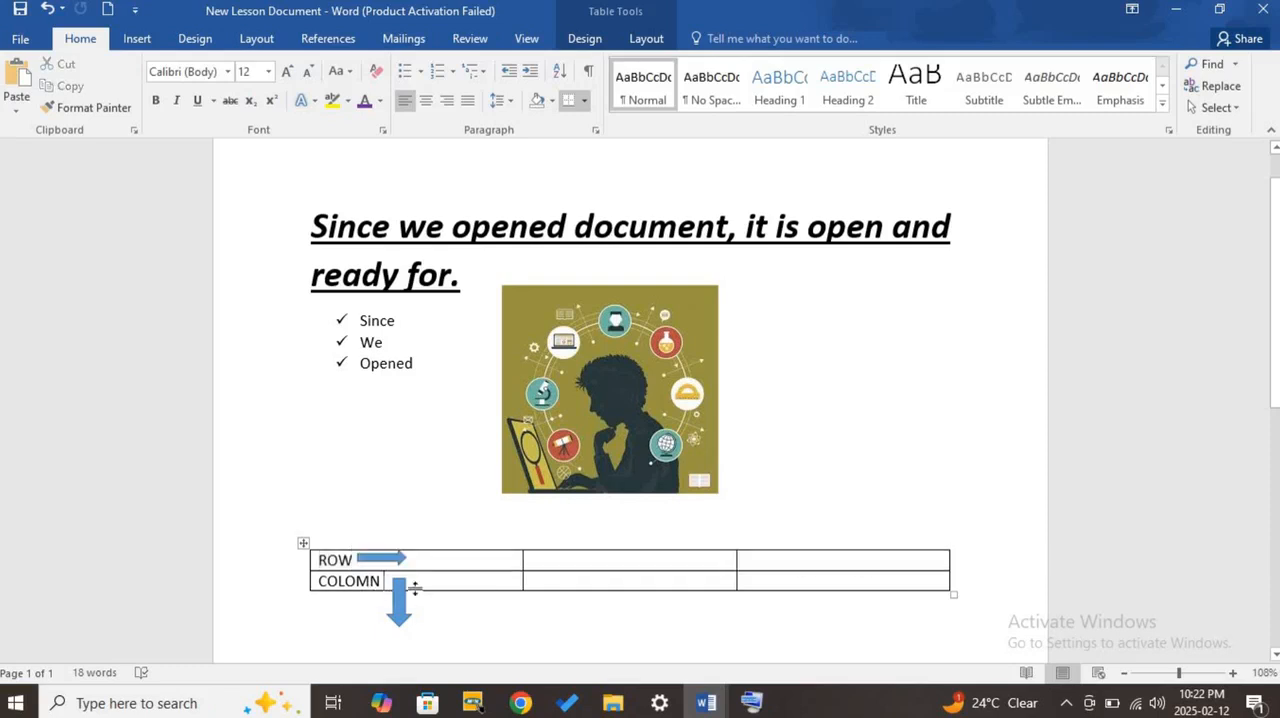
- Rearrange the arrows so the right arrow sits beside "ROW" and the down arrow crosses both rows in the first column
{"action": "left_click_drag", "start_coordinate": [382, 560], "coordinate": [447, 563]}
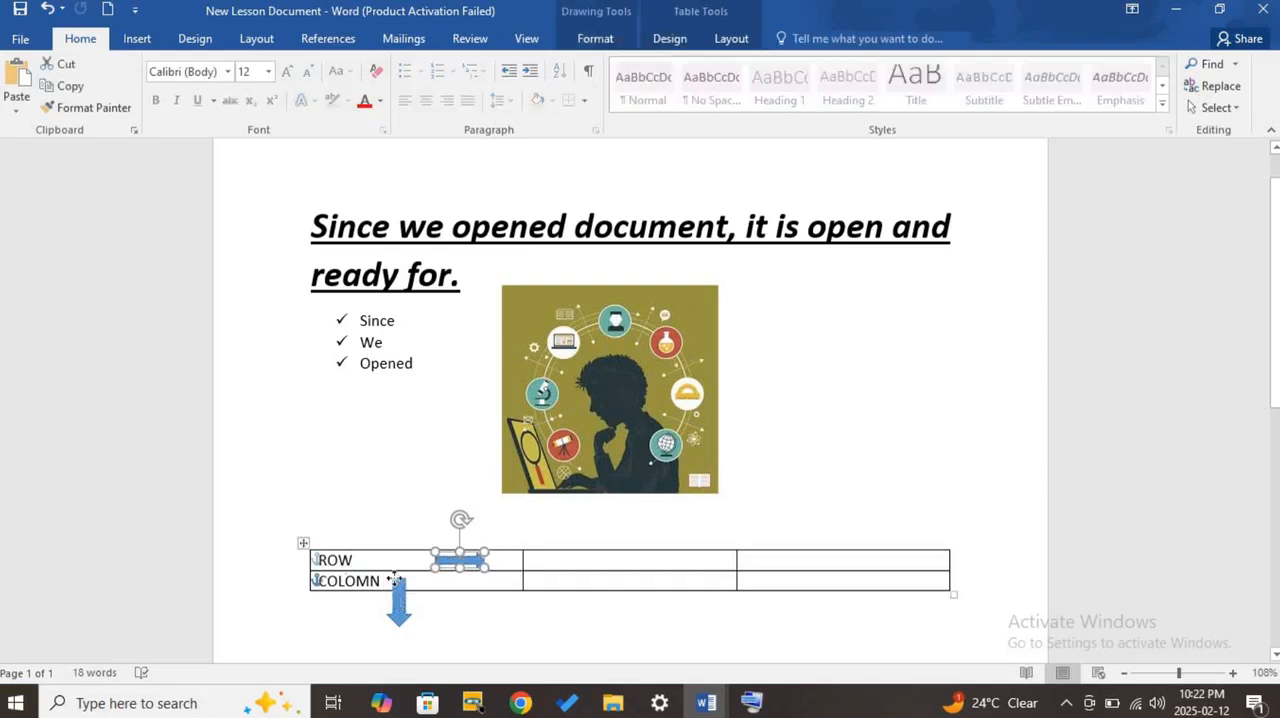
{"action": "left_click_drag", "start_coordinate": [396, 595], "coordinate": [405, 568]}
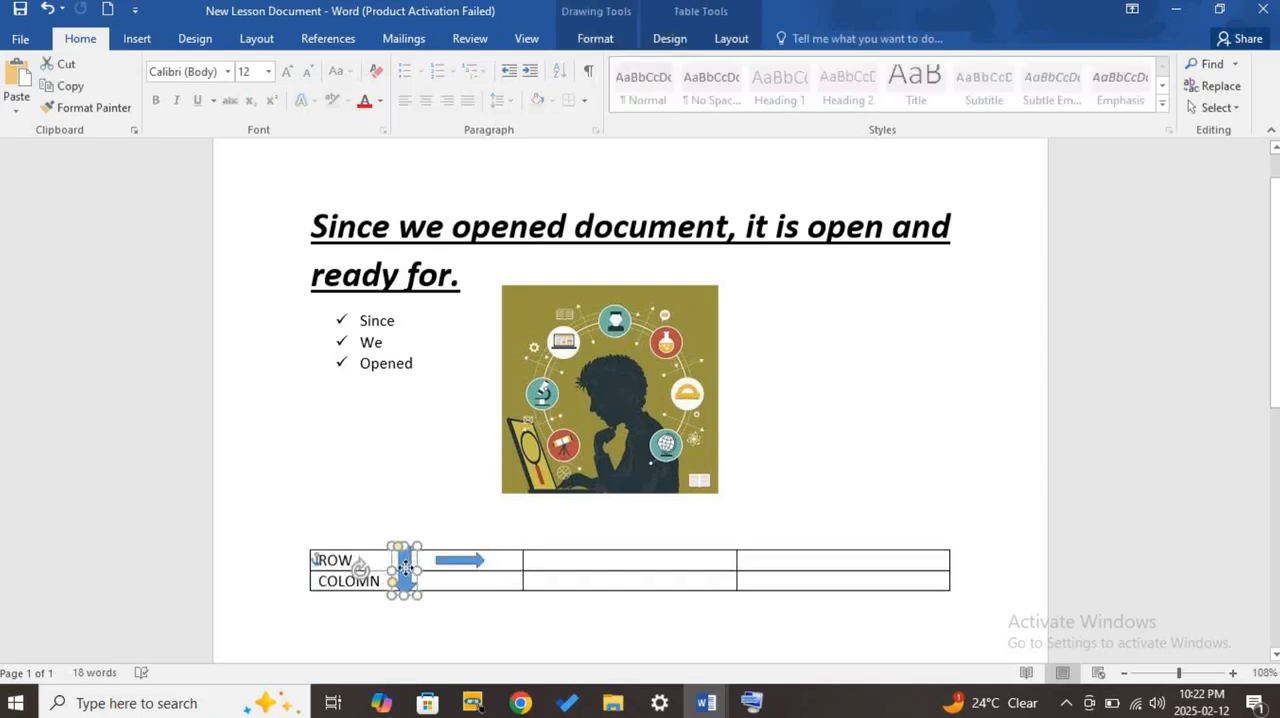
{"action": "left_click", "coordinate": [460, 622]}
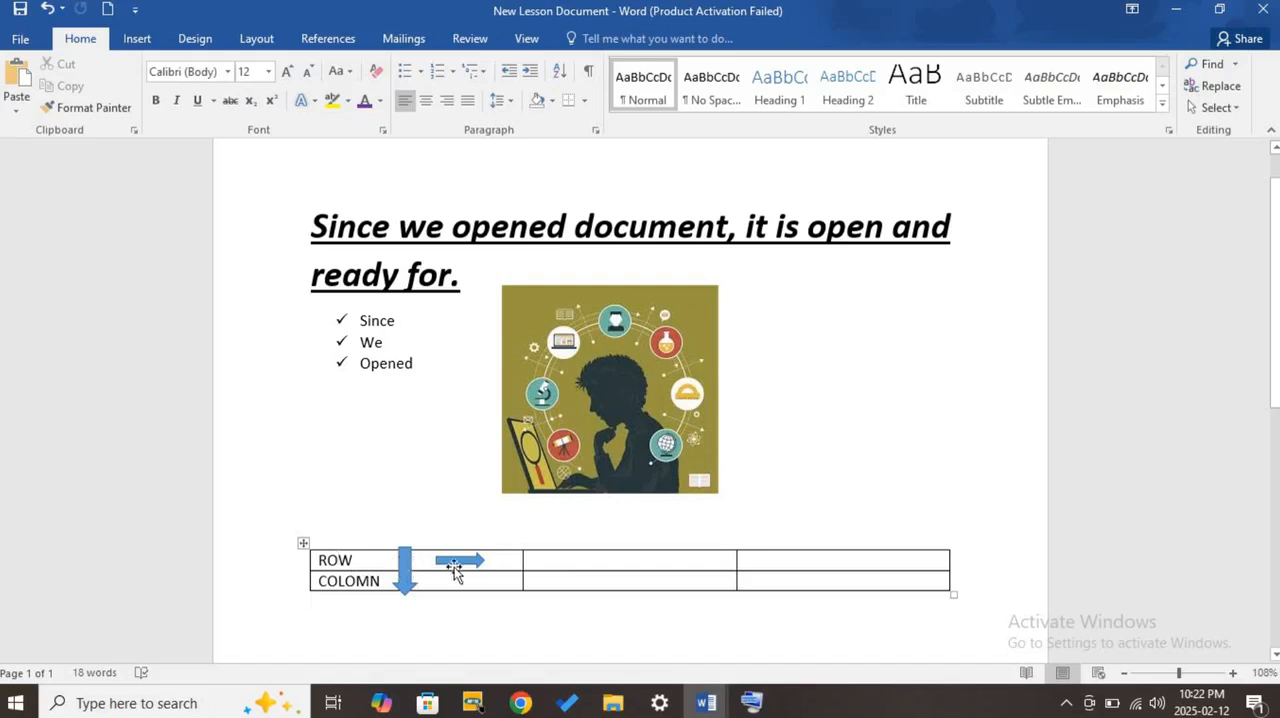
{"action": "mouse_move", "coordinate": [454, 567]}
{"action": "left_mouse_down"}
{"action": "mouse_move", "coordinate": [372, 562]}
{"action": "mouse_move", "coordinate": [400, 609]}
{"action": "mouse_move", "coordinate": [391, 620]}
{"action": "mouse_move", "coordinate": [448, 590]}
{"action": "left_mouse_up"}
{"action": "left_click", "coordinate": [410, 570]}
{"action": "left_click", "coordinate": [328, 596]}
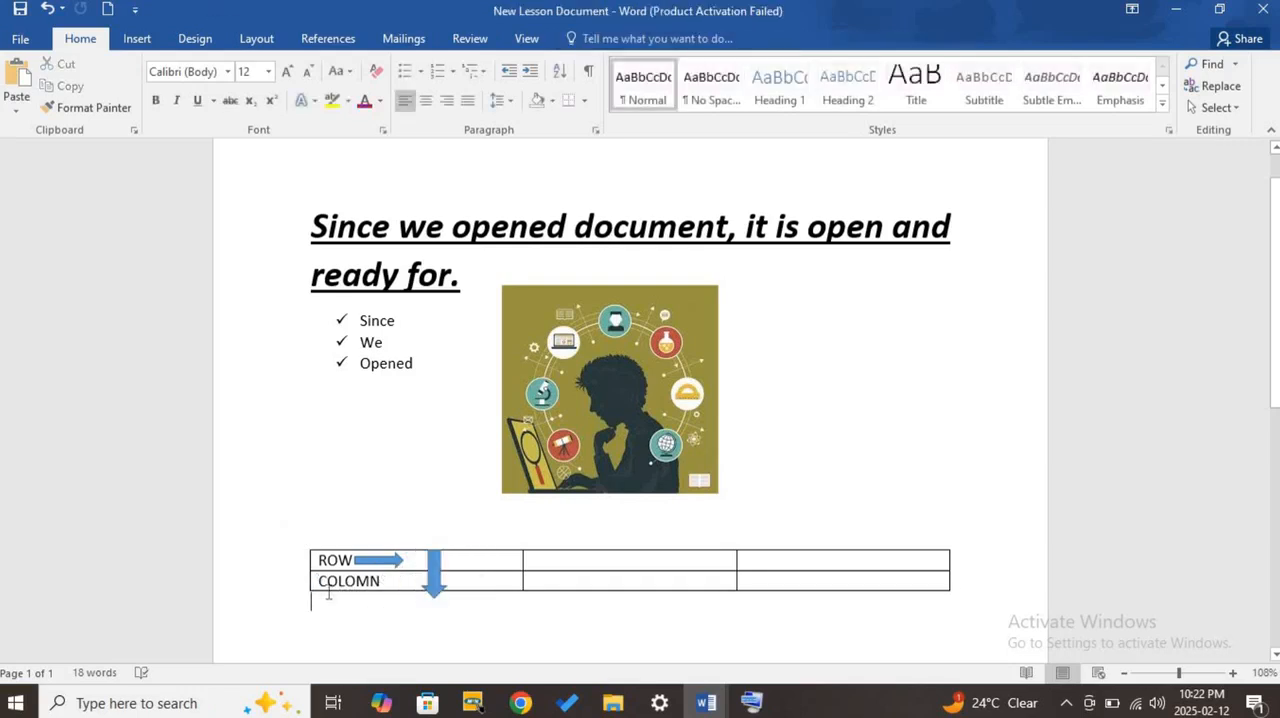
- Highlight both cells of the first column to show what a column is, and clear the selection
{"action": "mouse_move", "coordinate": [332, 562]}
{"action": "left_mouse_down"}
{"action": "mouse_move", "coordinate": [337, 608]}
{"action": "mouse_move", "coordinate": [340, 584]}
{"action": "left_mouse_up"}
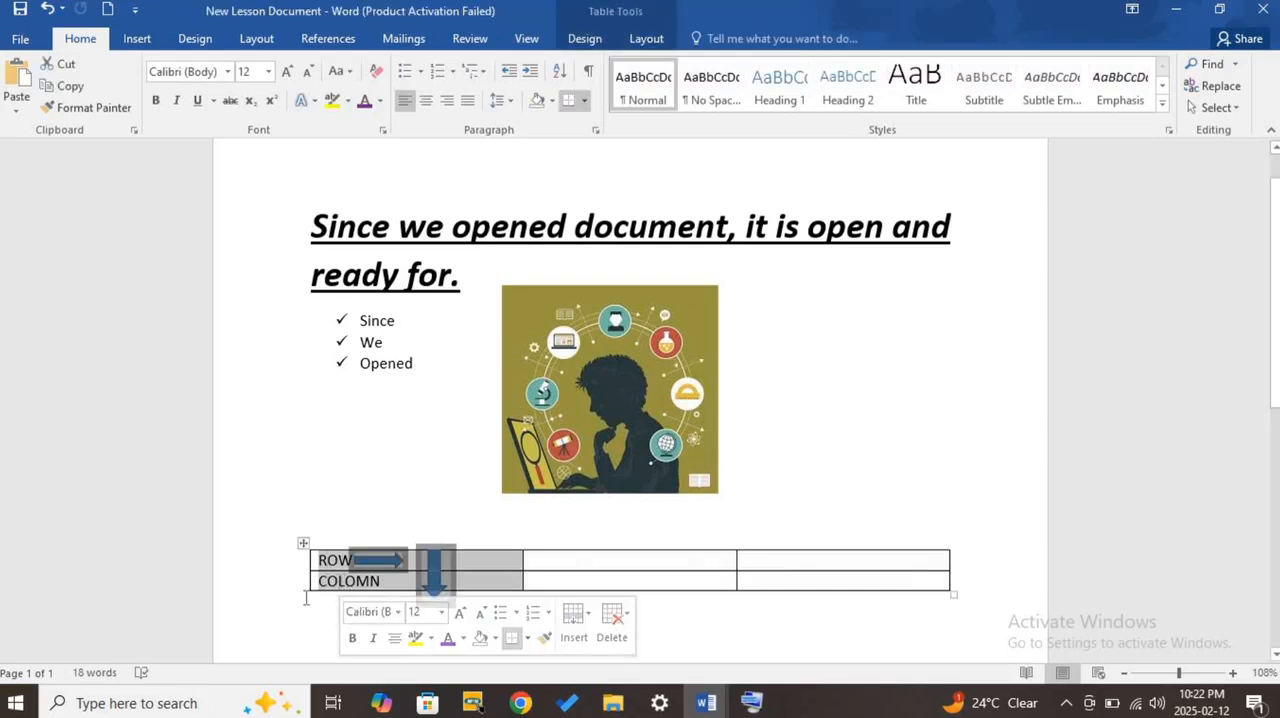
{"action": "left_click", "coordinate": [686, 580]}
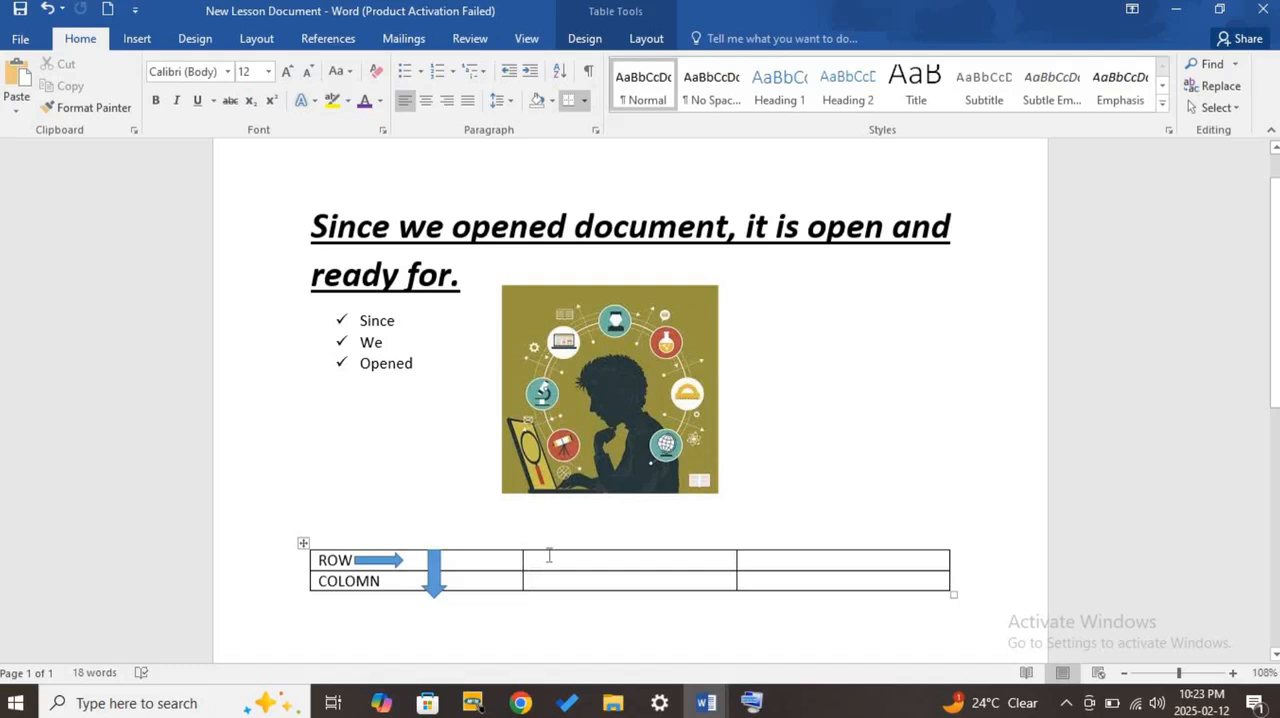
- Delete the entire "COLOMN" row from the table
{"action": "scroll", "coordinate": [550, 555], "scroll_direction": "down", "scroll_amount": 2}
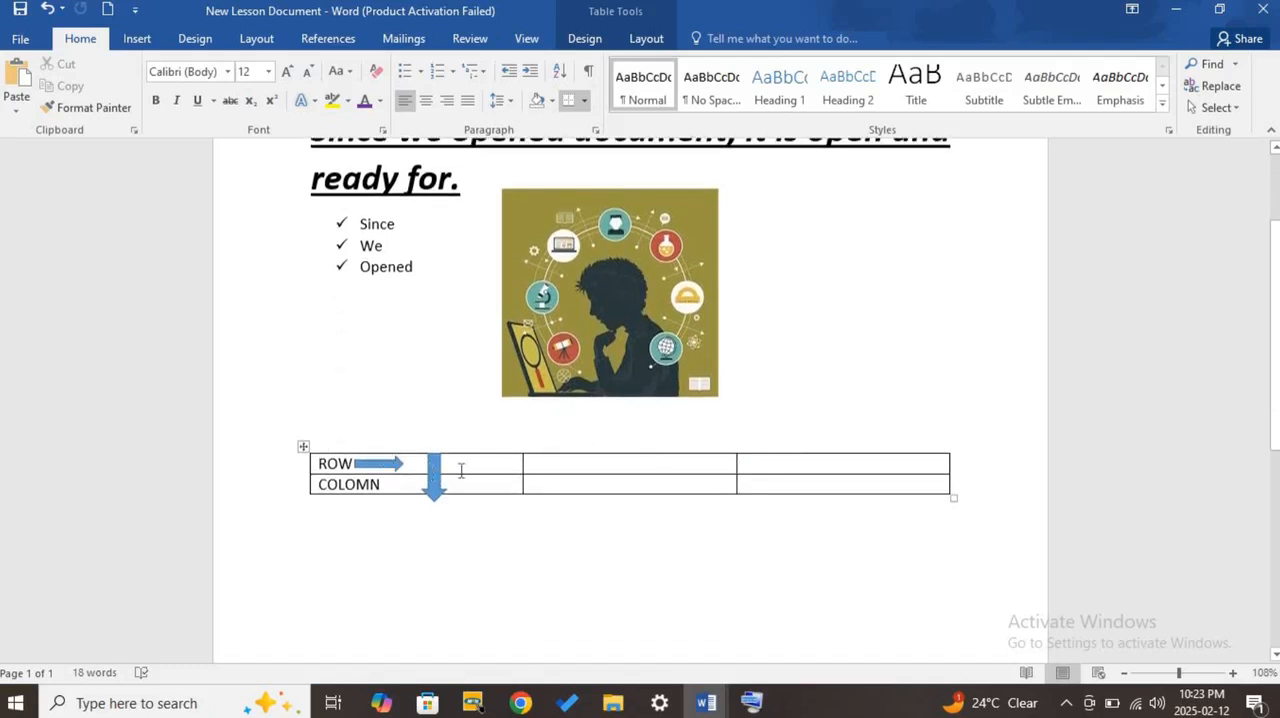
{"action": "left_click", "coordinate": [310, 488]}
{"action": "key", "text": "BackSpace"}
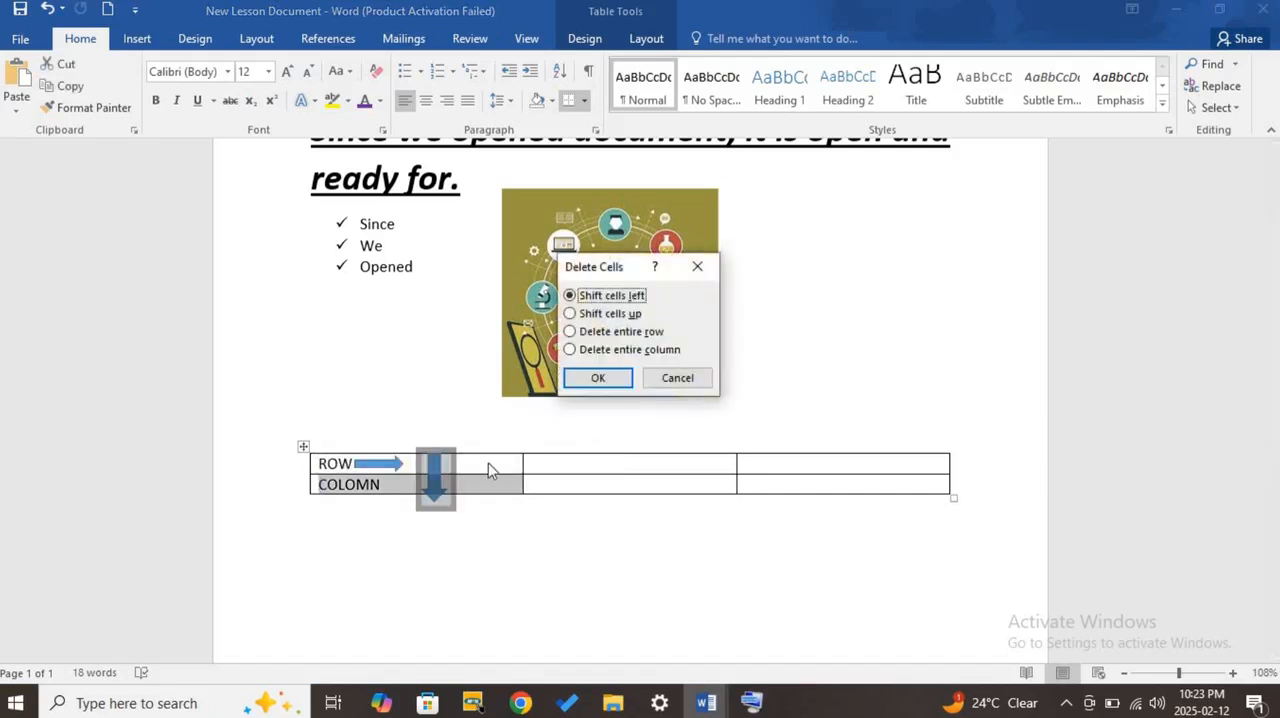
{"action": "left_click", "coordinate": [630, 331]}
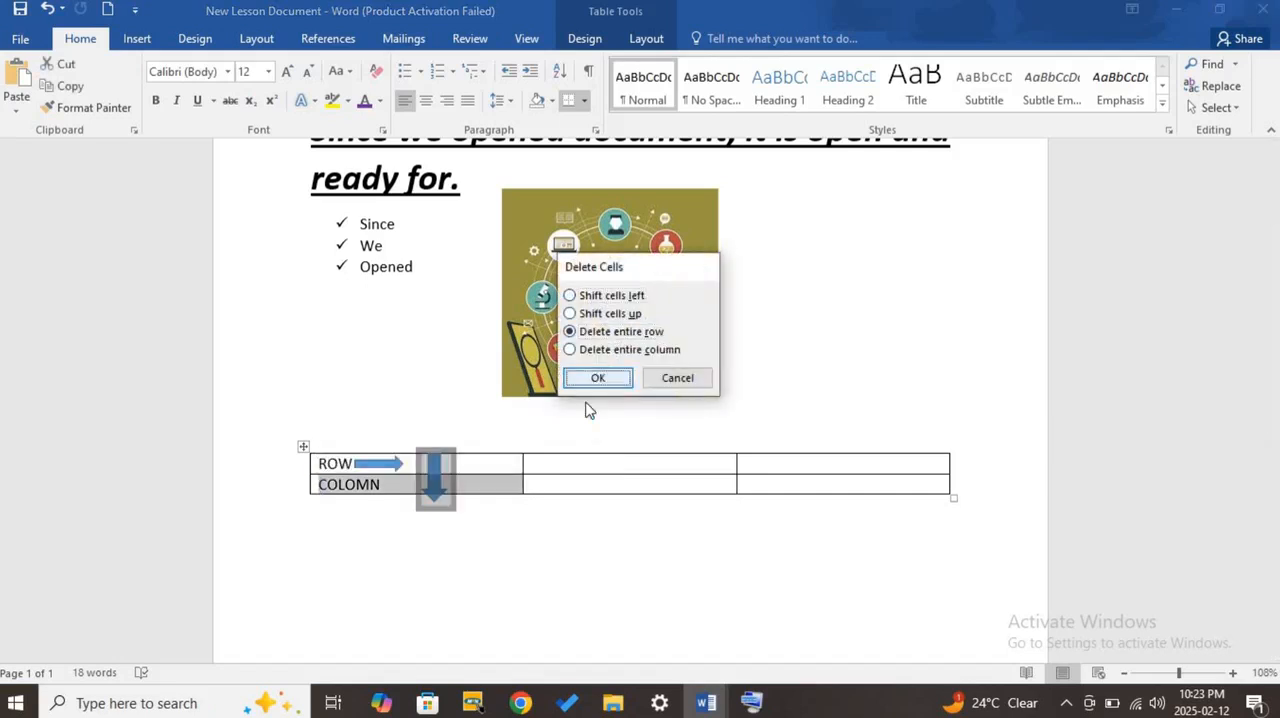
{"action": "left_click", "coordinate": [597, 379]}
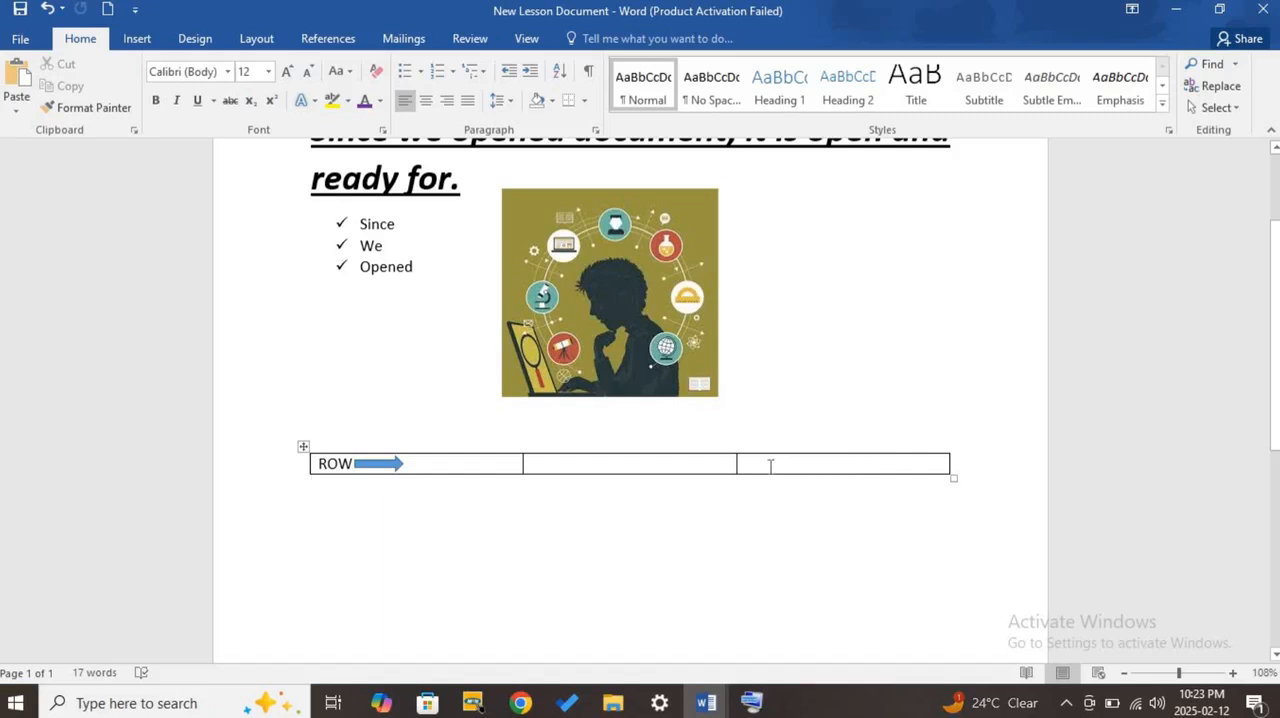
- Insert one column between the table's second and third columns and another after the last column
{"action": "mouse_move", "coordinate": [740, 455]}
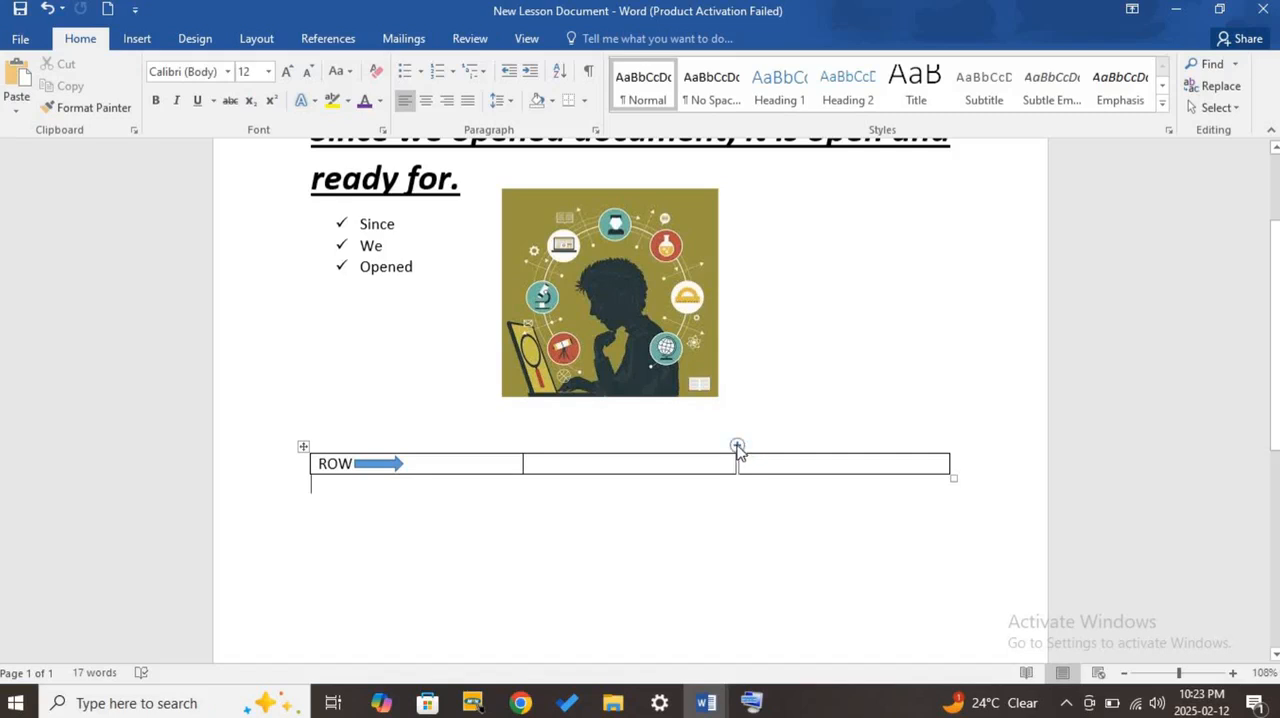
{"action": "left_click", "coordinate": [737, 446]}
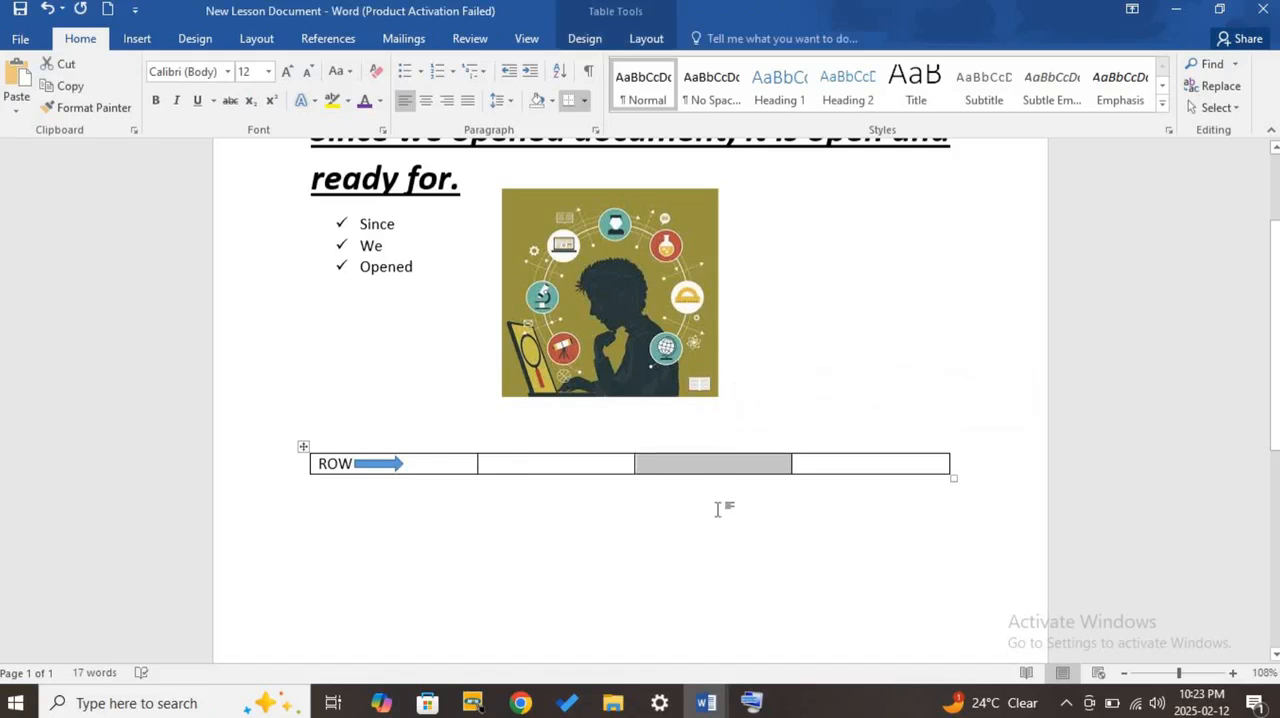
{"action": "left_click", "coordinate": [926, 462]}
{"action": "mouse_move", "coordinate": [953, 452]}
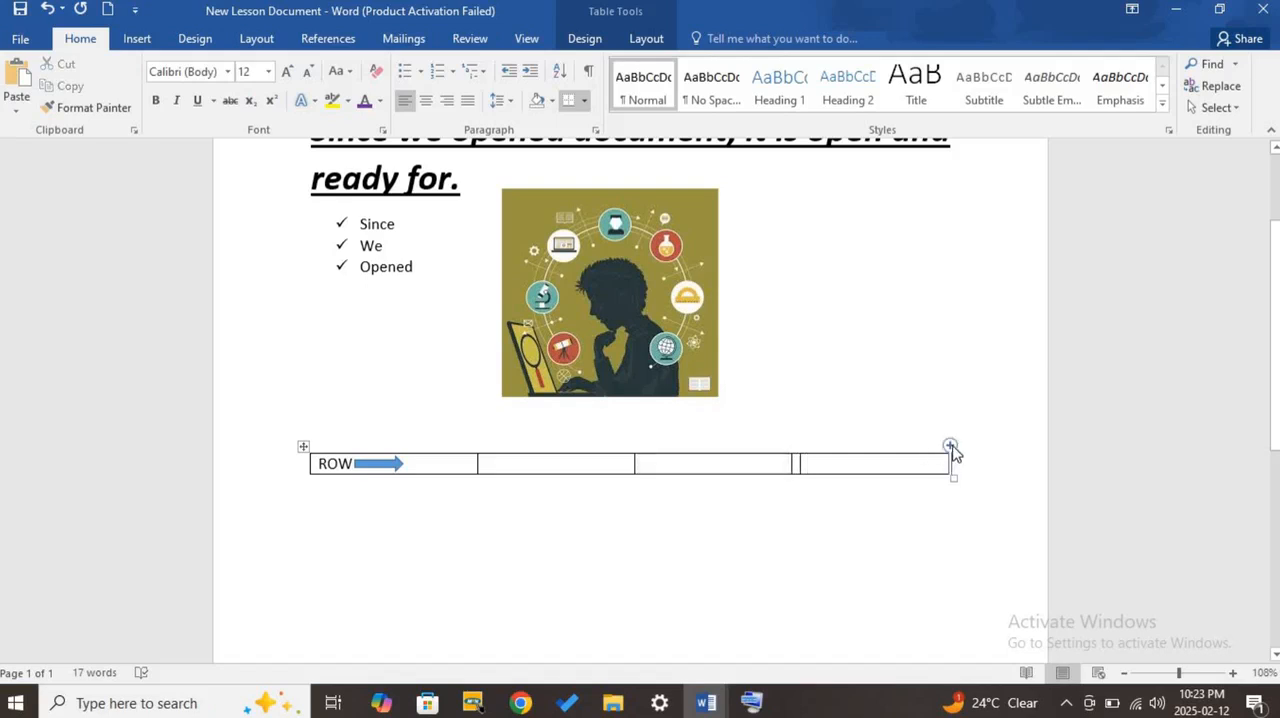
{"action": "left_click", "coordinate": [950, 446]}
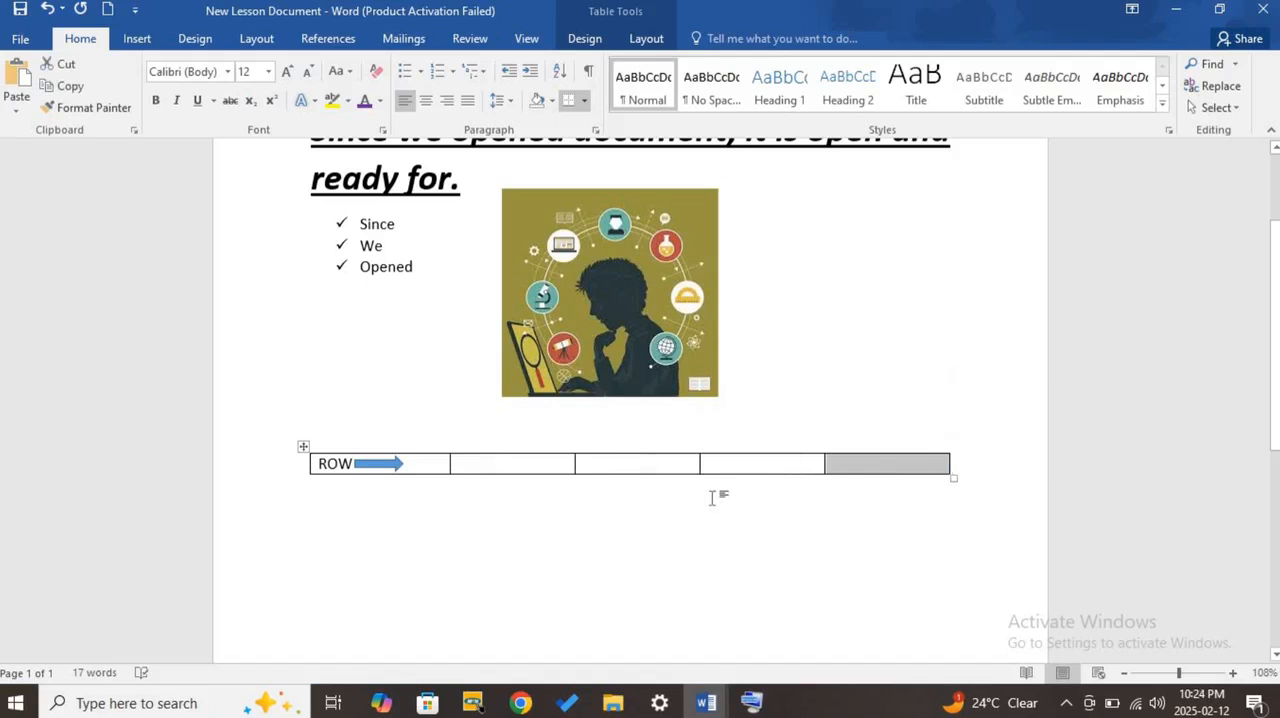
- Insert ten more columns just before the table's last column and deselect the table
{"action": "left_click", "coordinate": [826, 446]}
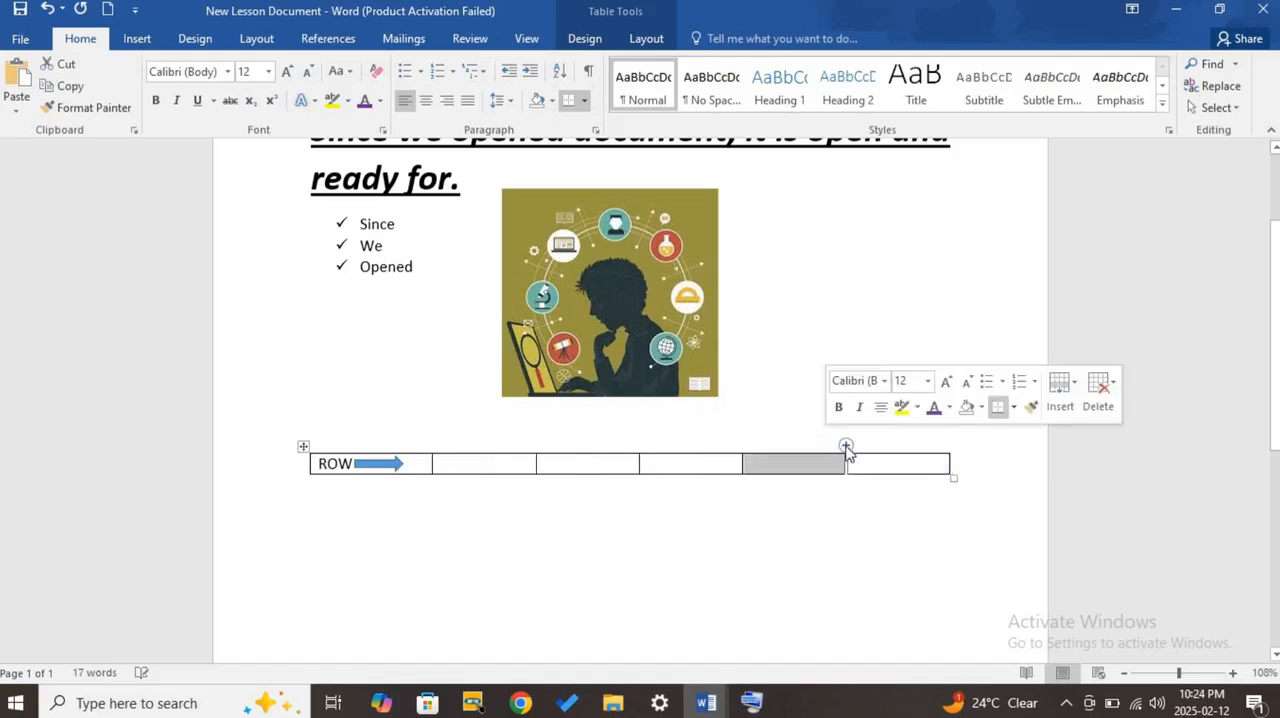
{"action": "left_click", "coordinate": [846, 446]}
{"action": "left_click", "coordinate": [858, 446]}
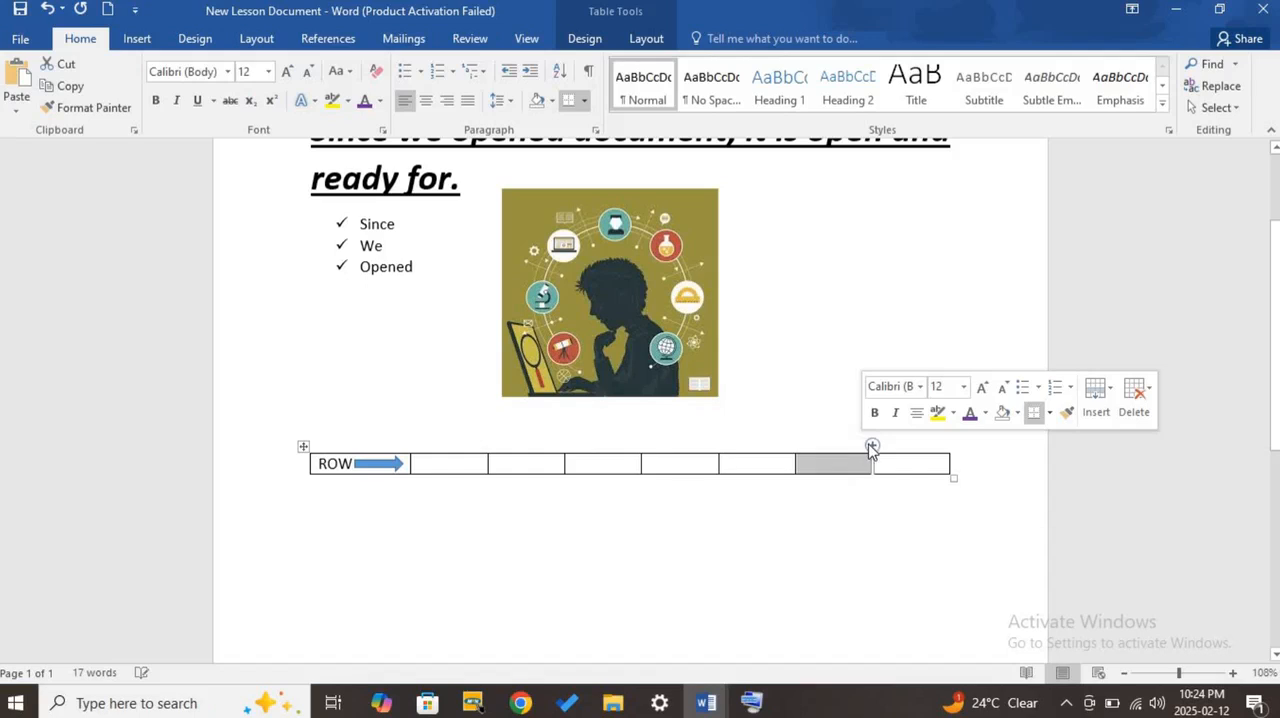
{"action": "left_click", "coordinate": [872, 446]}
{"action": "left_click", "coordinate": [880, 446]}
{"action": "left_click", "coordinate": [891, 447]}
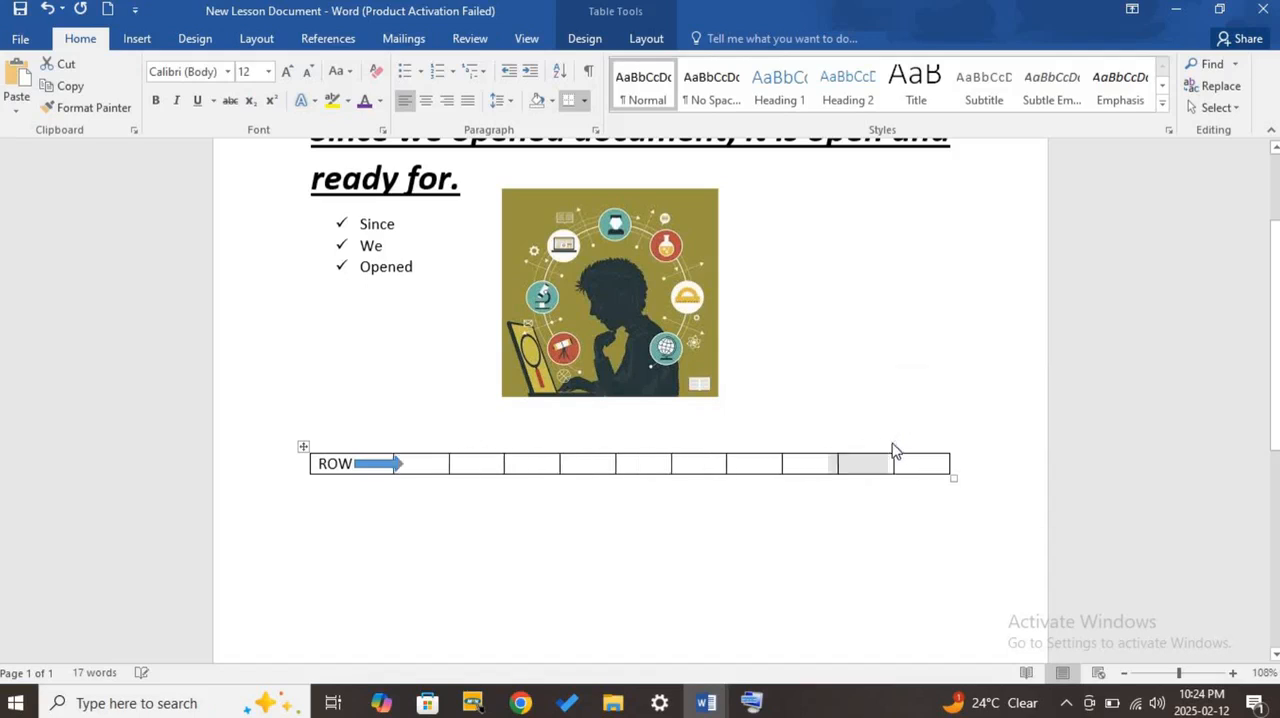
{"action": "left_click", "coordinate": [894, 446]}
{"action": "left_click", "coordinate": [899, 446]}
{"action": "left_click", "coordinate": [903, 446]}
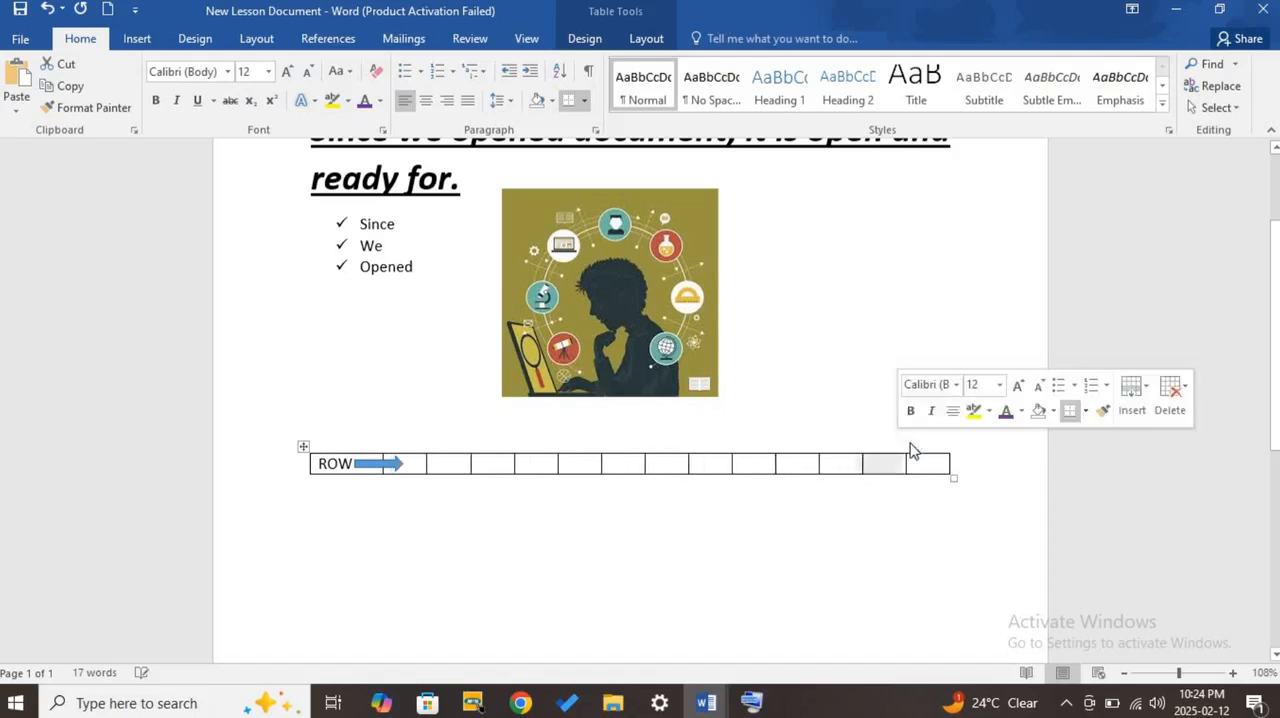
{"action": "left_click", "coordinate": [903, 446]}
{"action": "left_click", "coordinate": [507, 510]}
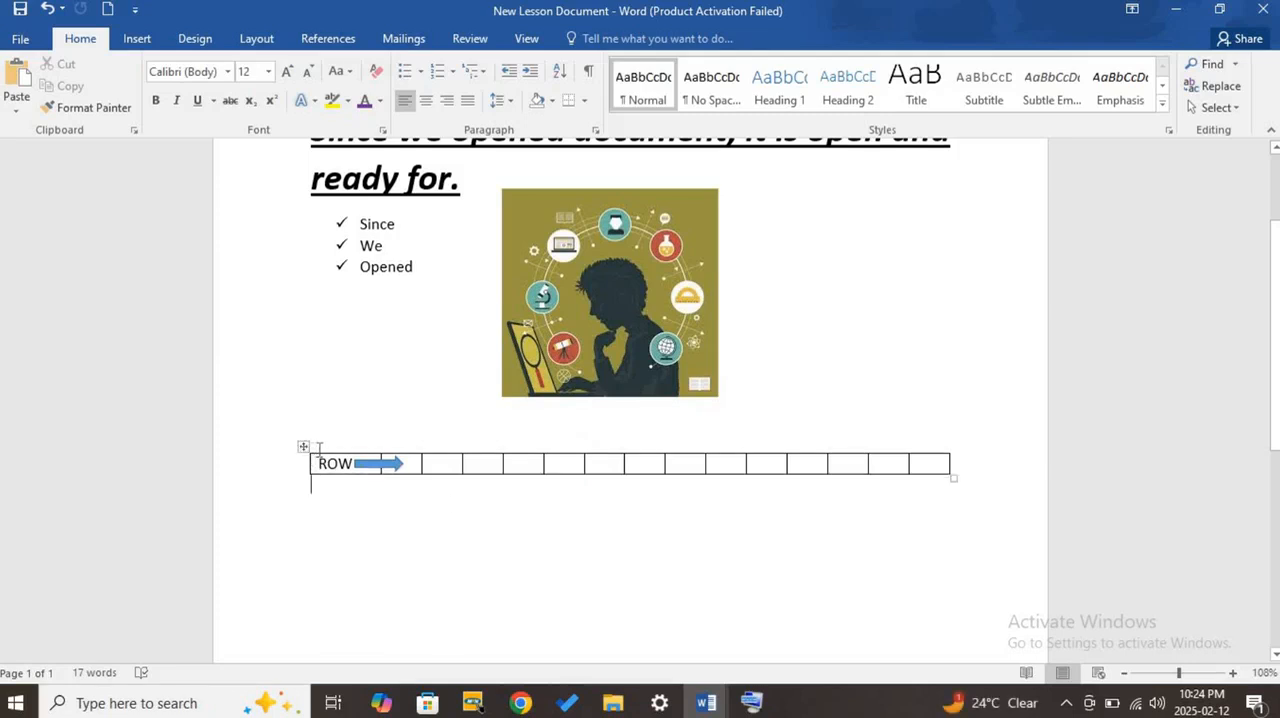
- Insert a new row below the "ROW" row
{"action": "mouse_move", "coordinate": [382, 448]}
{"action": "left_click", "coordinate": [301, 475]}
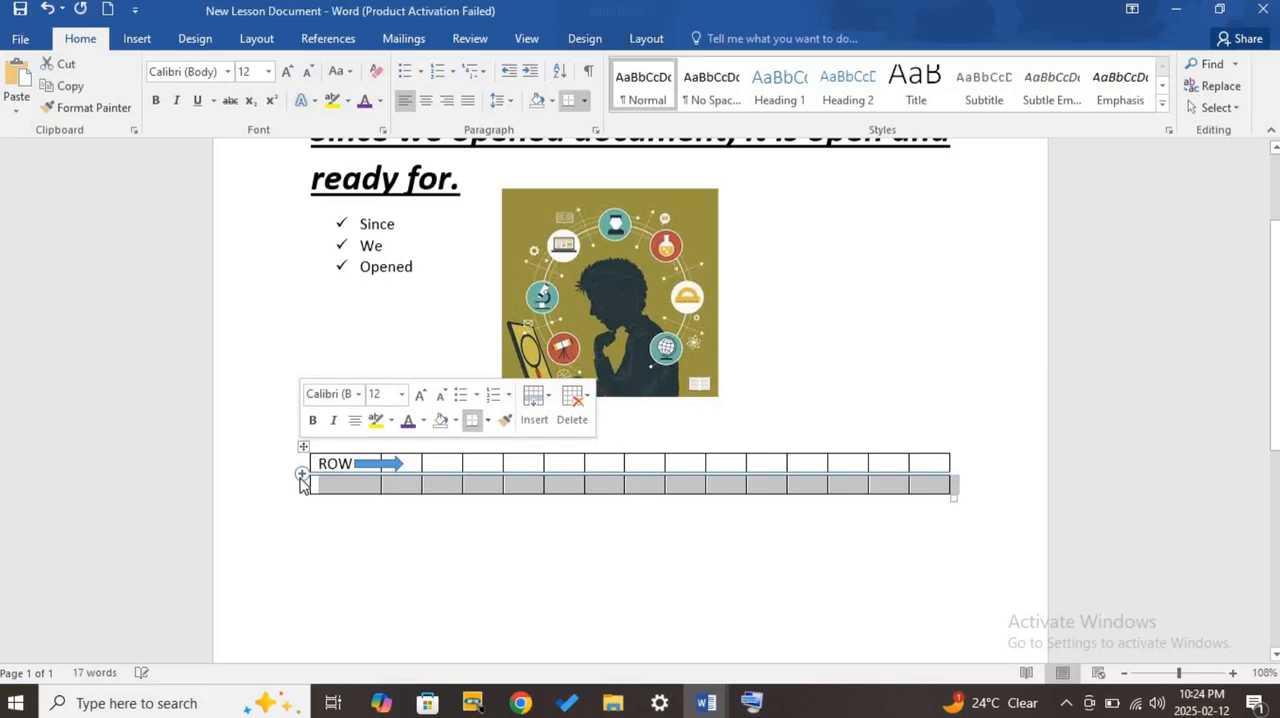
- Insert seven more rows directly below the table's "ROW" row
{"action": "left_click", "coordinate": [301, 476]}
{"action": "left_click", "coordinate": [301, 476]}
{"action": "left_click", "coordinate": [301, 476]}
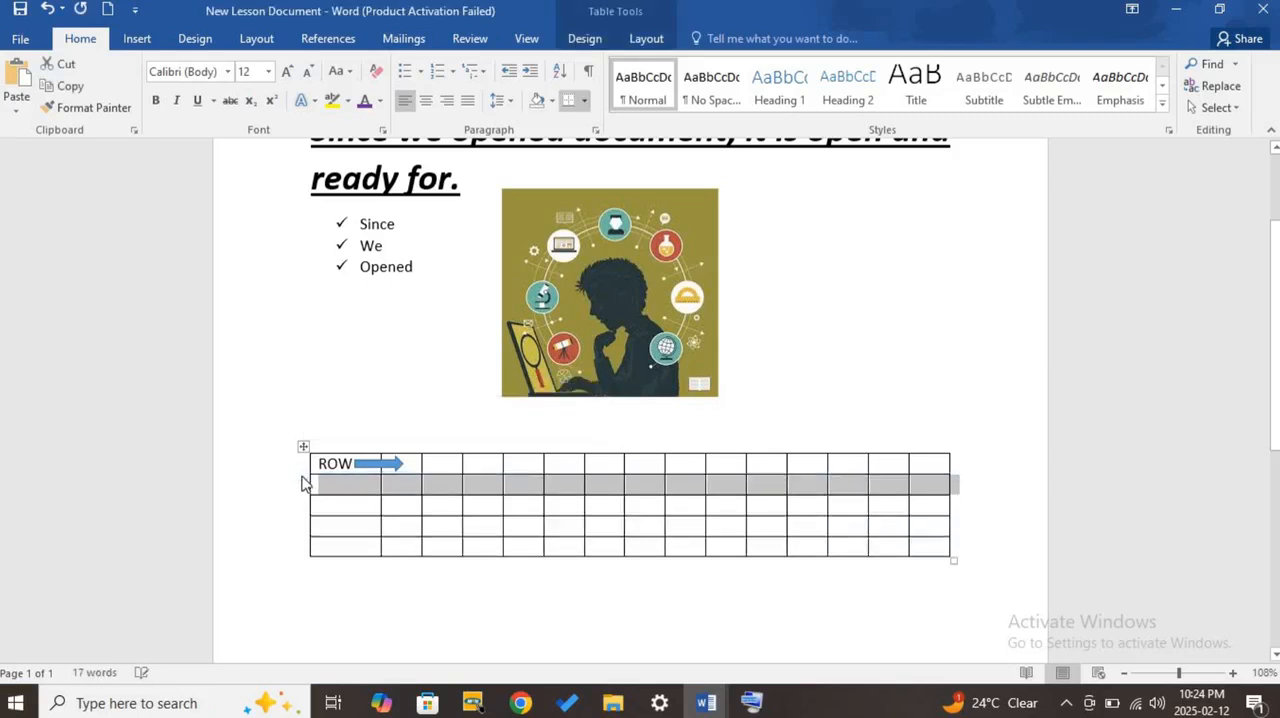
{"action": "left_click", "coordinate": [301, 476]}
{"action": "left_click", "coordinate": [301, 476]}
{"action": "left_click", "coordinate": [301, 476]}
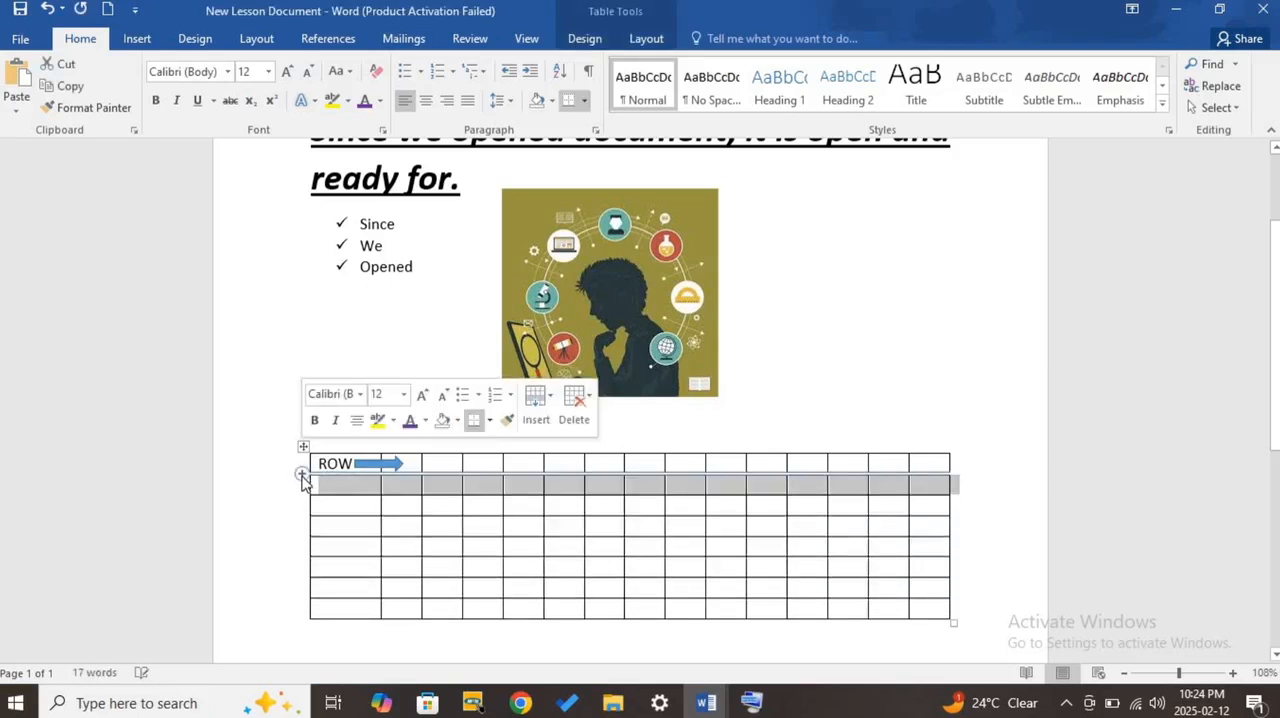
{"action": "left_click", "coordinate": [301, 476]}
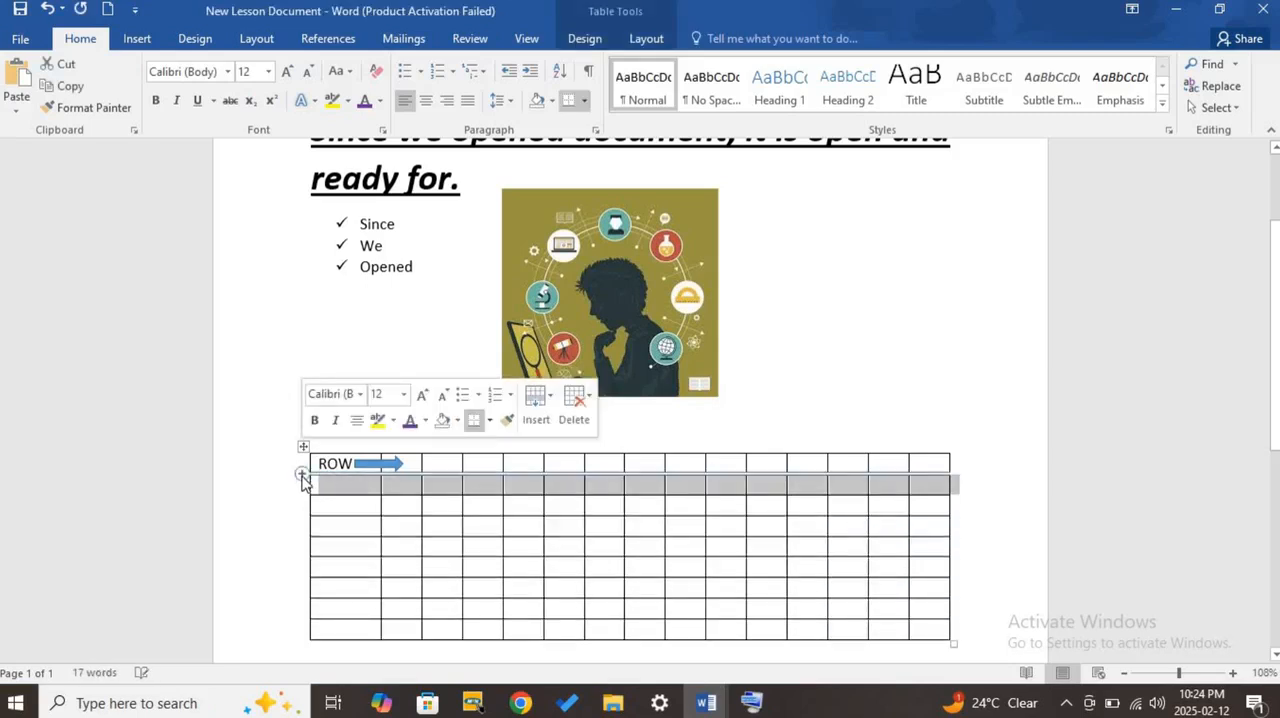
- Rotate the blue arrow beside "ROW" slightly, copy it, and paste it as a picture into the first cell of the second row
{"action": "left_click", "coordinate": [386, 466]}
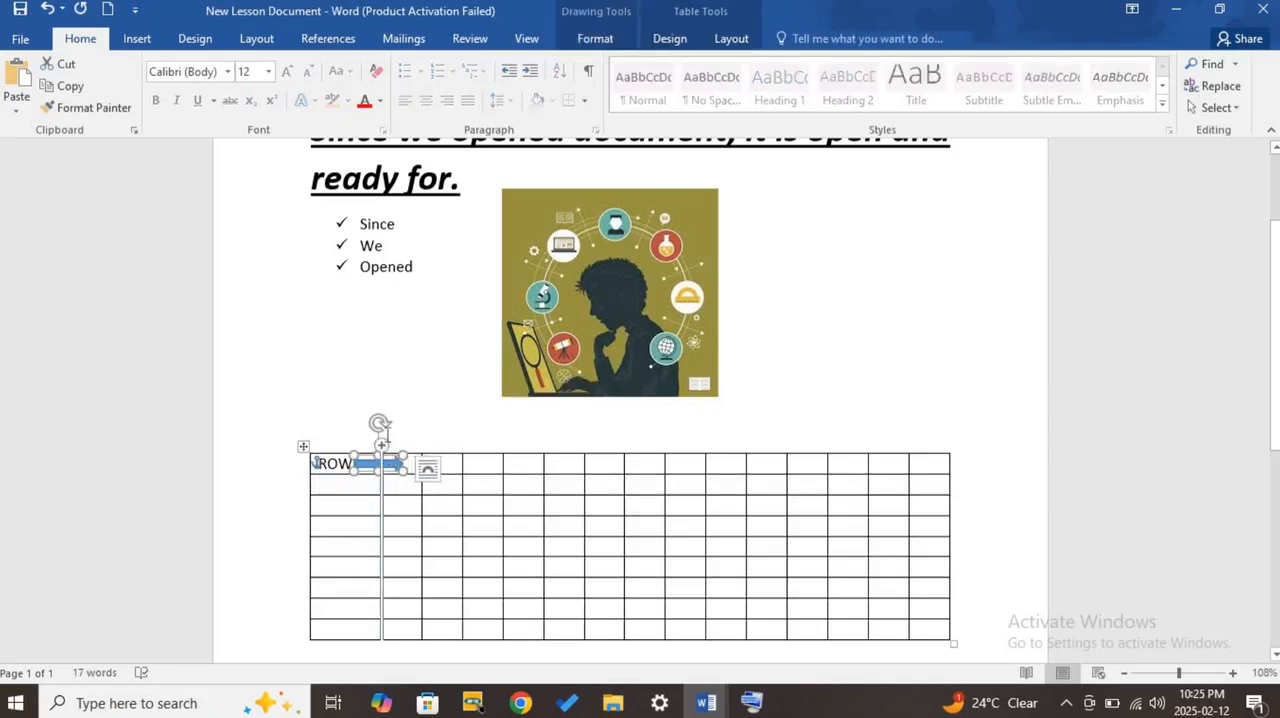
{"action": "left_click_drag", "start_coordinate": [377, 423], "coordinate": [384, 427]}
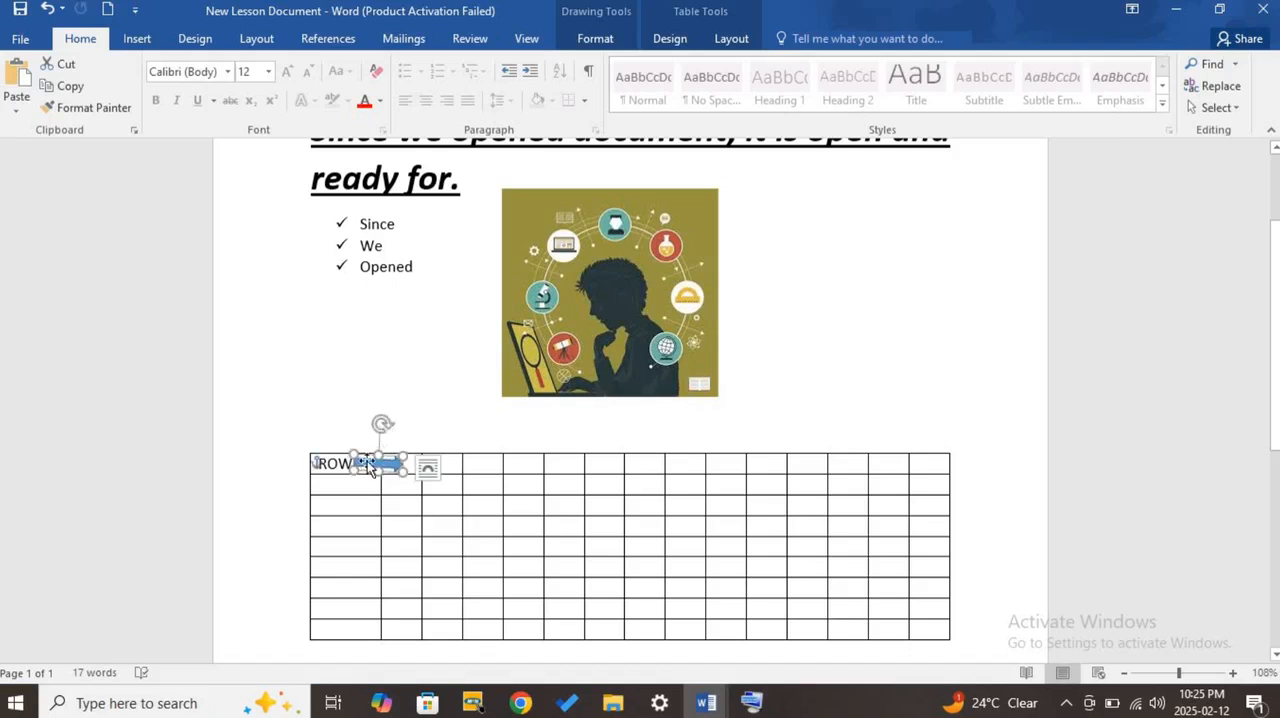
{"action": "right_click", "coordinate": [369, 466]}
{"action": "left_click", "coordinate": [401, 139]}
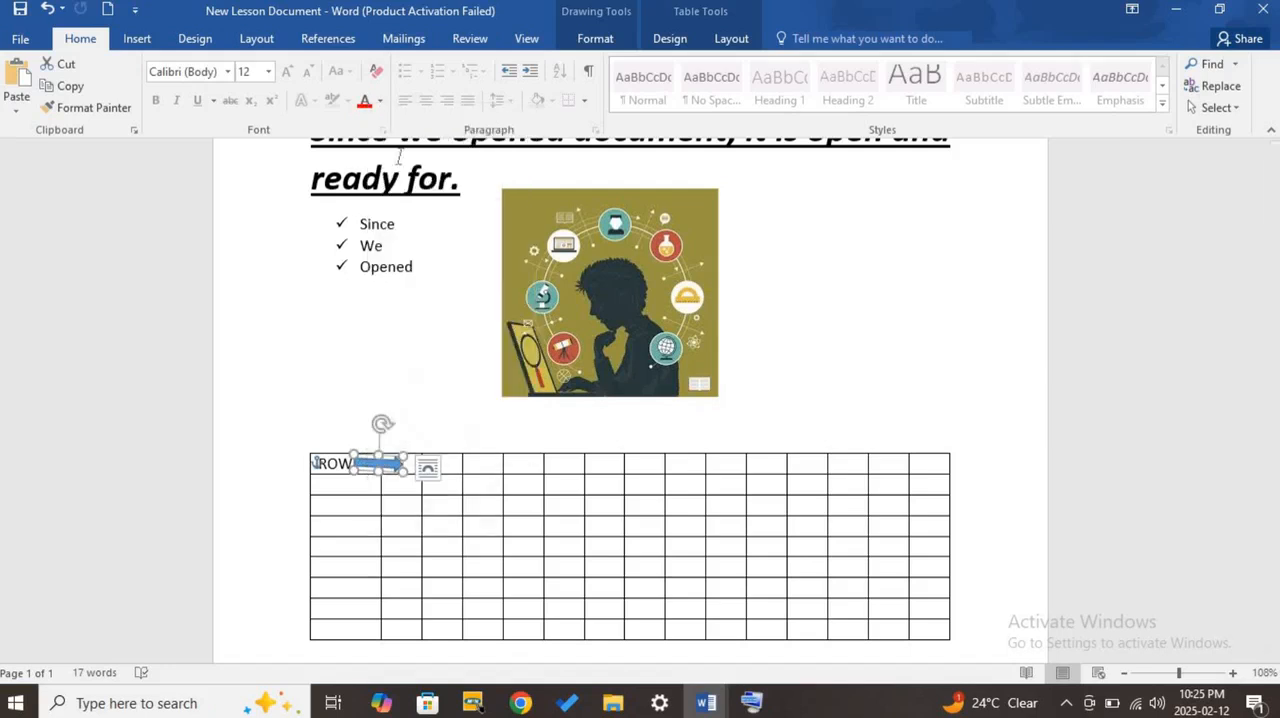
{"action": "left_click", "coordinate": [346, 486]}
{"action": "right_click", "coordinate": [346, 486]}
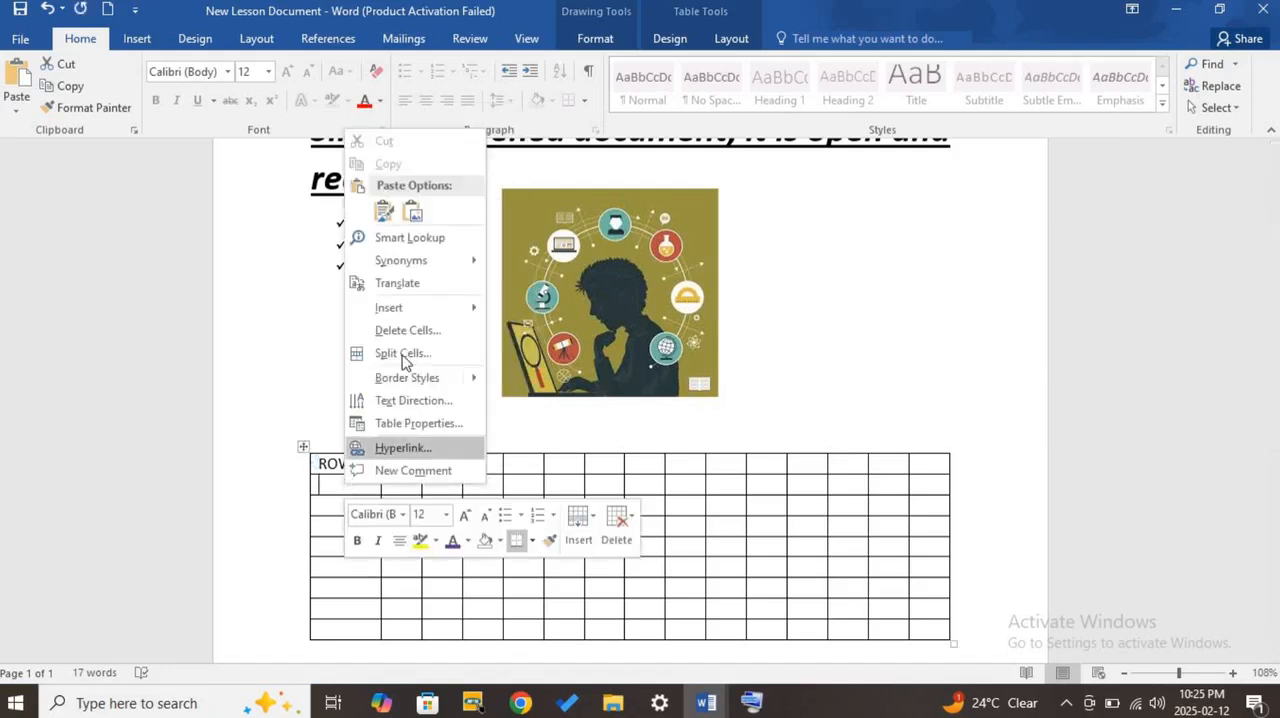
{"action": "left_click", "coordinate": [412, 213]}
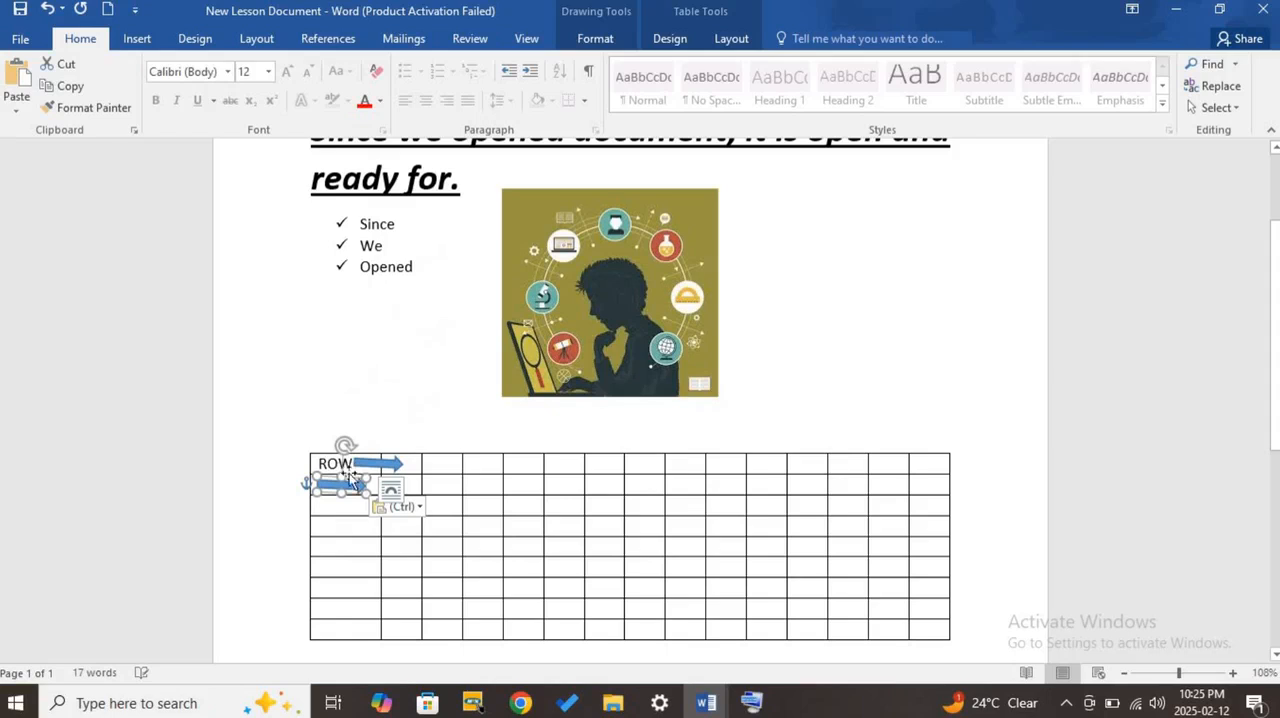
- Turn the pasted arrow to point down the first column, straighten the original arrow beside "ROW", and deselect it
{"action": "left_click_drag", "start_coordinate": [349, 443], "coordinate": [368, 508]}
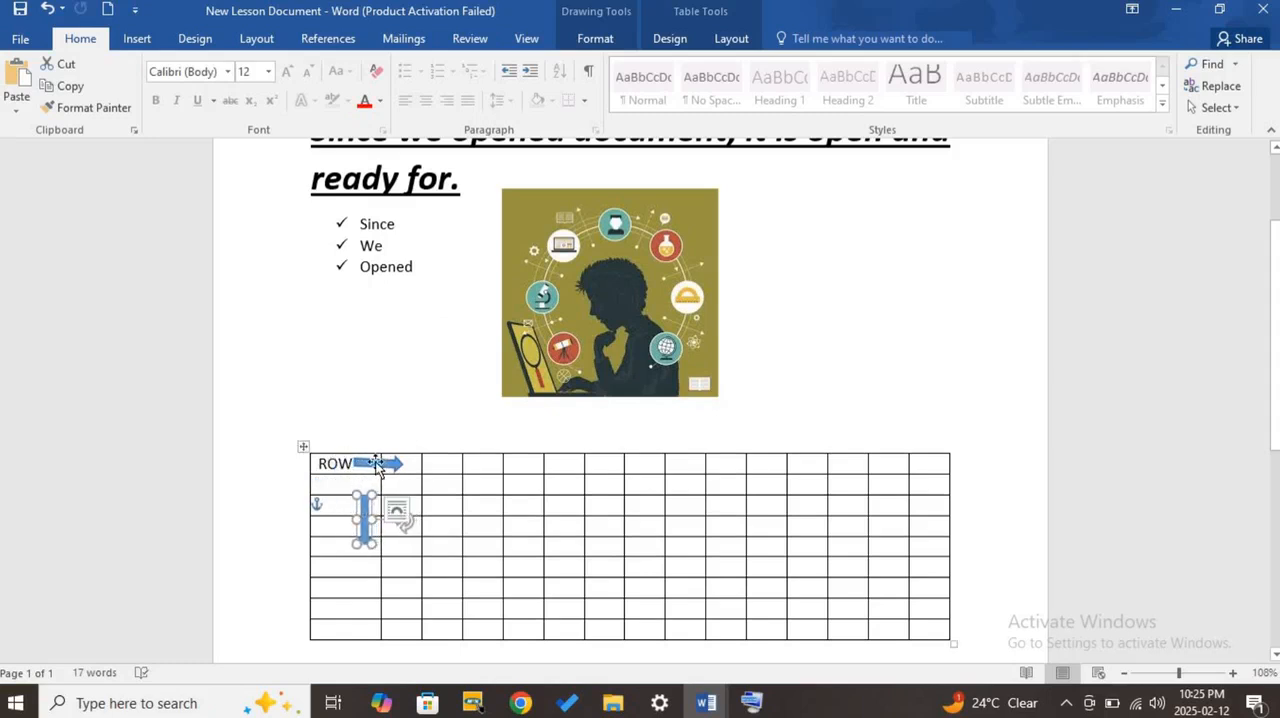
{"action": "left_click", "coordinate": [380, 462]}
{"action": "left_click_drag", "start_coordinate": [377, 423], "coordinate": [377, 423]}
{"action": "left_click", "coordinate": [350, 412]}
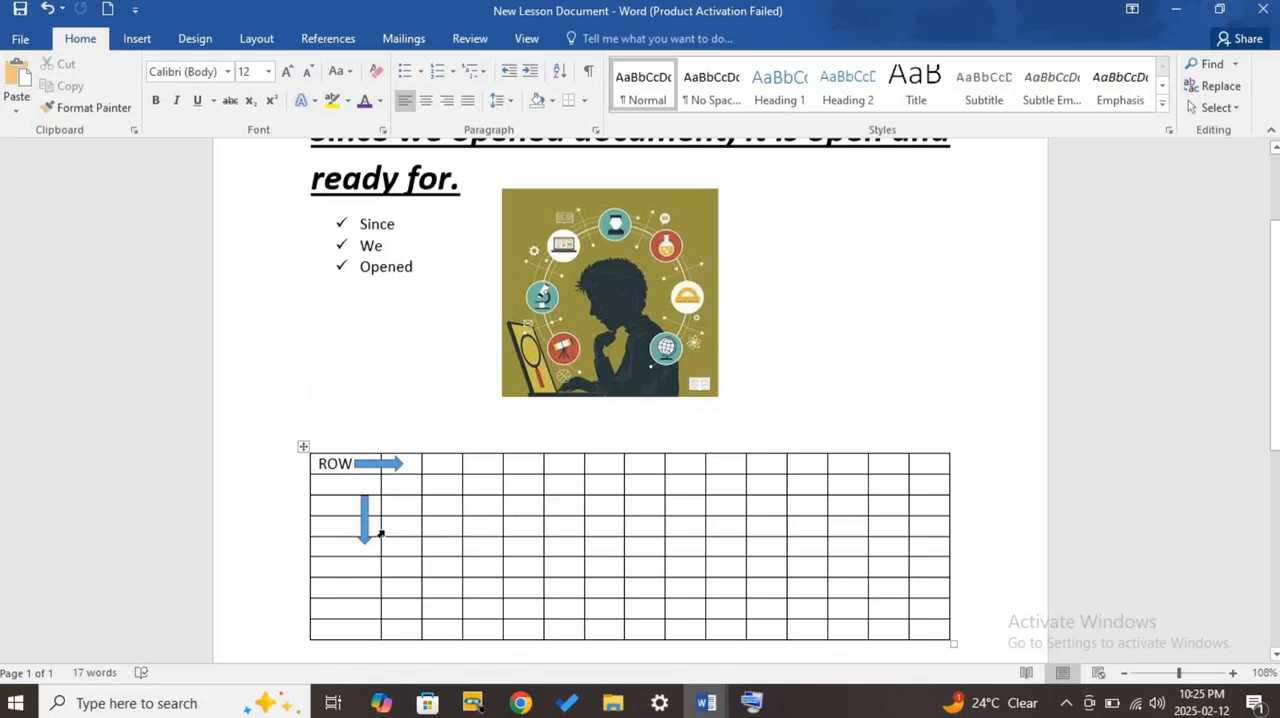
- Select the whole table and delete it using the On-Screen Keyboard
{"action": "left_click", "coordinate": [303, 447]}
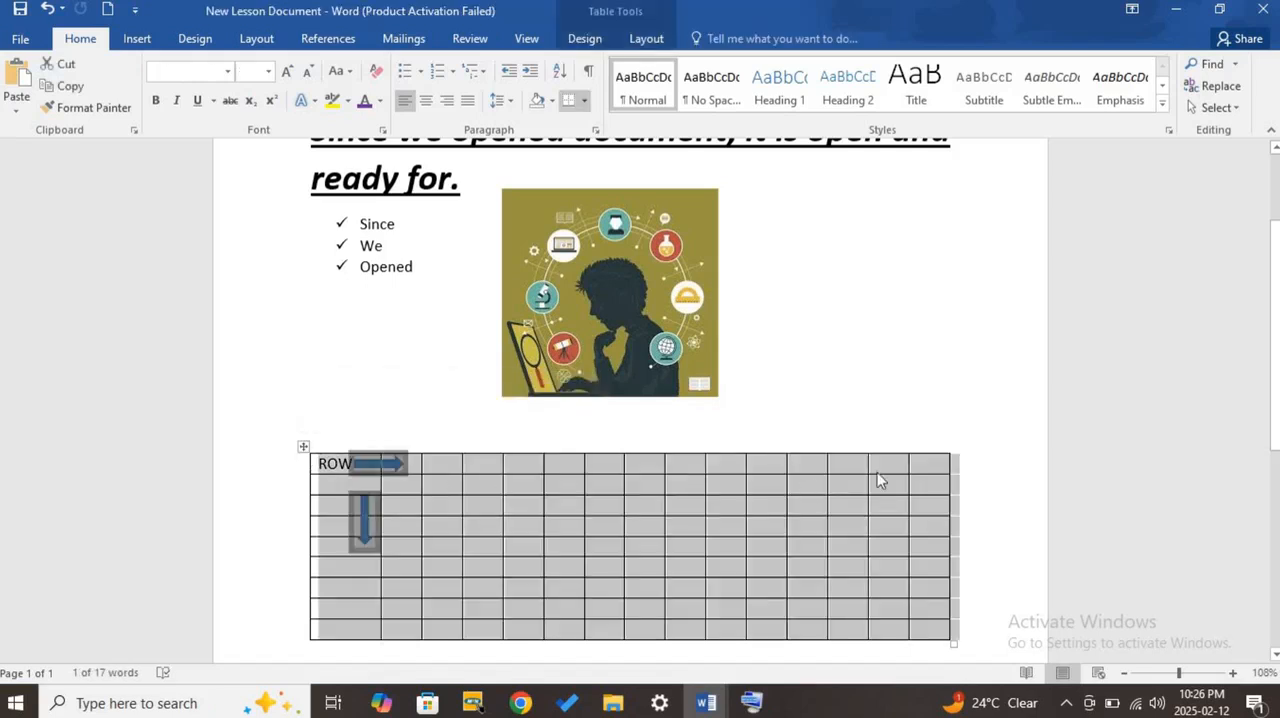
{"action": "scroll", "coordinate": [896, 434], "scroll_direction": "down", "scroll_amount": 2}
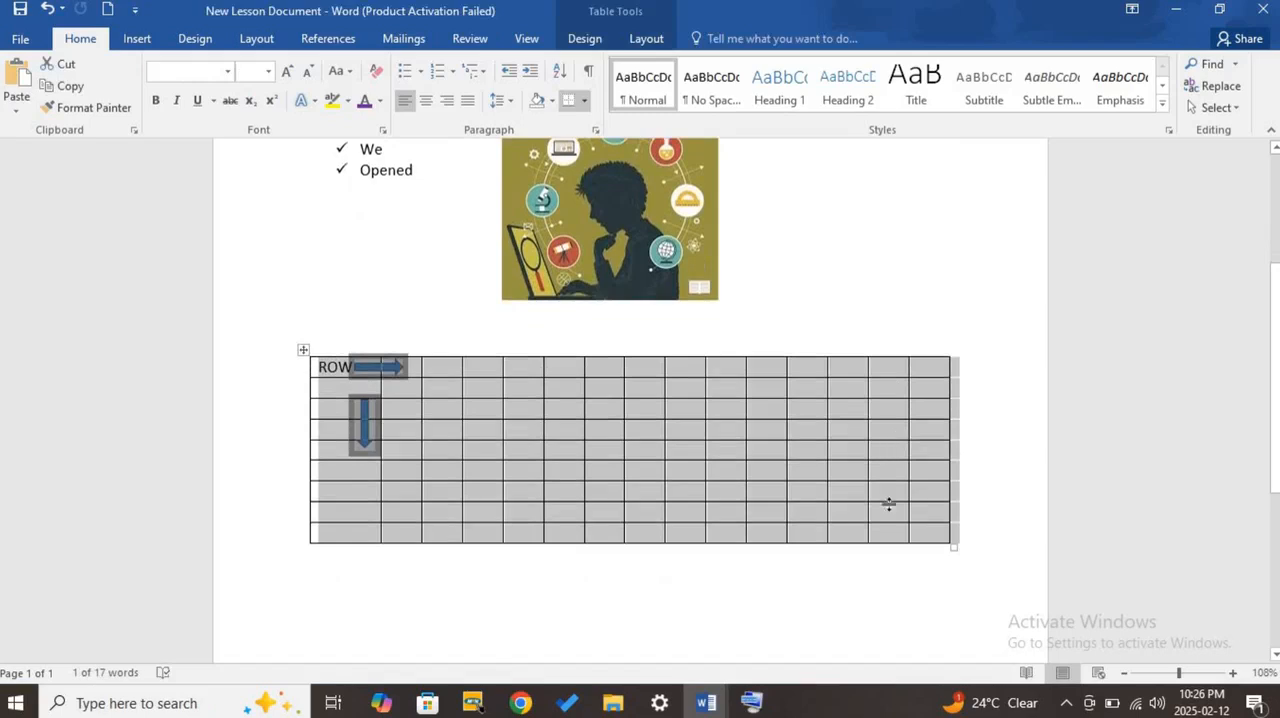
{"action": "left_click", "coordinate": [751, 703]}
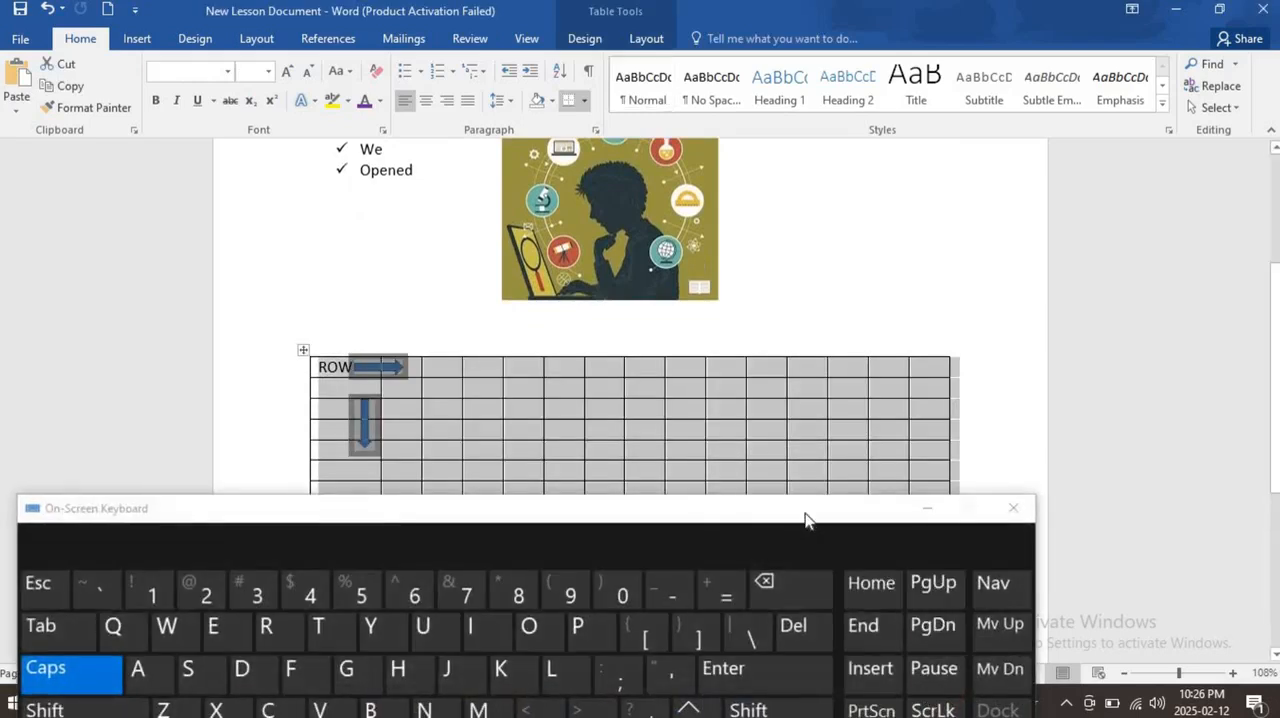
{"action": "left_click_drag", "start_coordinate": [806, 517], "coordinate": [914, 550]}
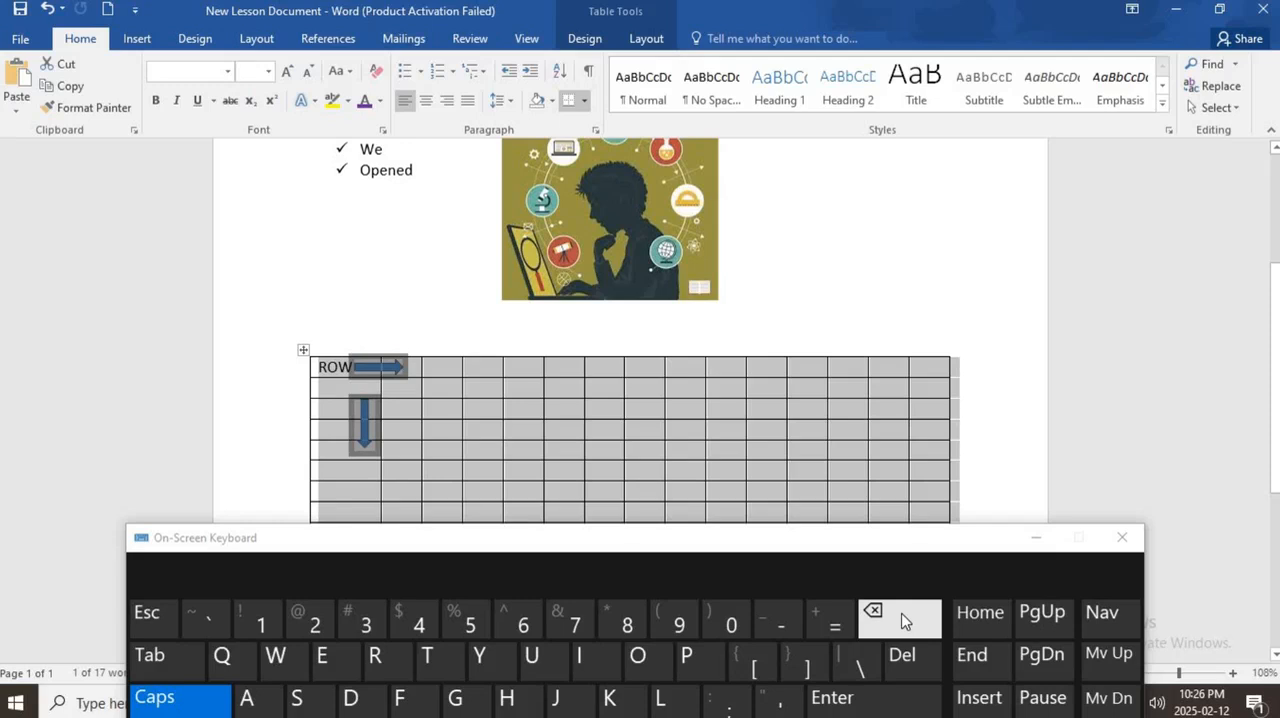
{"action": "left_click", "coordinate": [900, 618]}
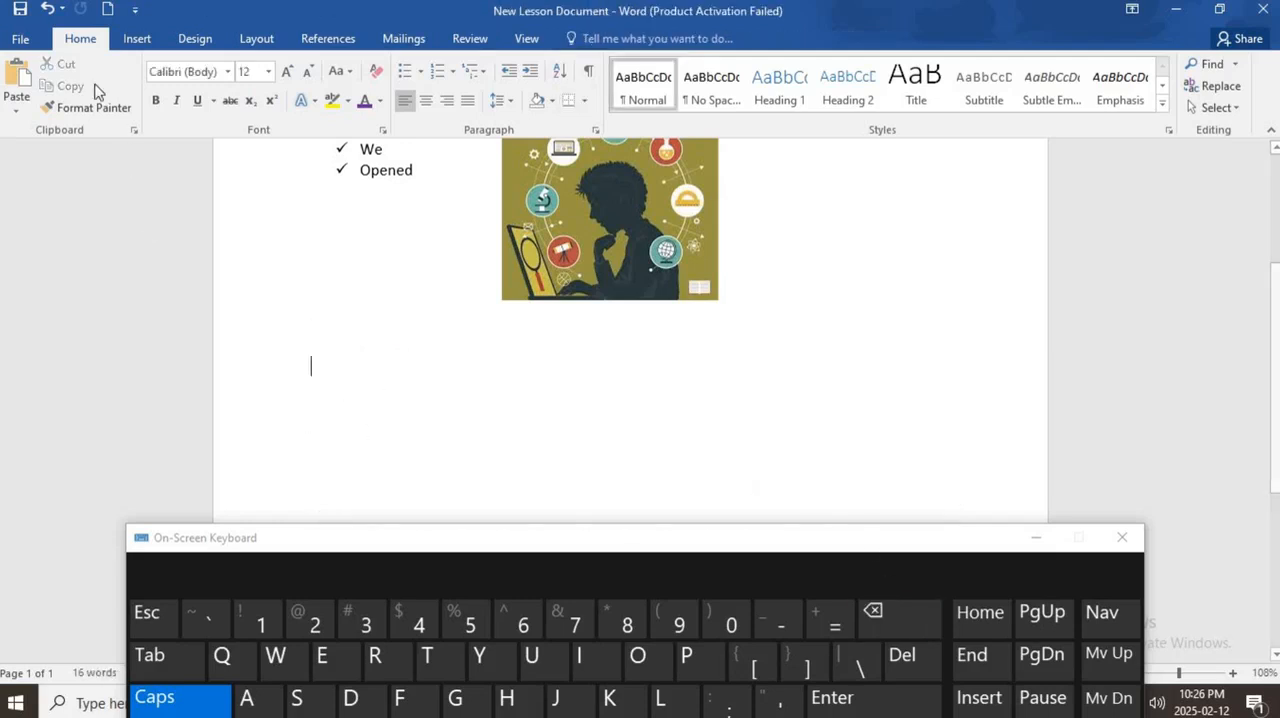
- Undo the table deletion, deselect the table and minimize the On-Screen Keyboard
{"action": "left_click", "coordinate": [45, 12]}
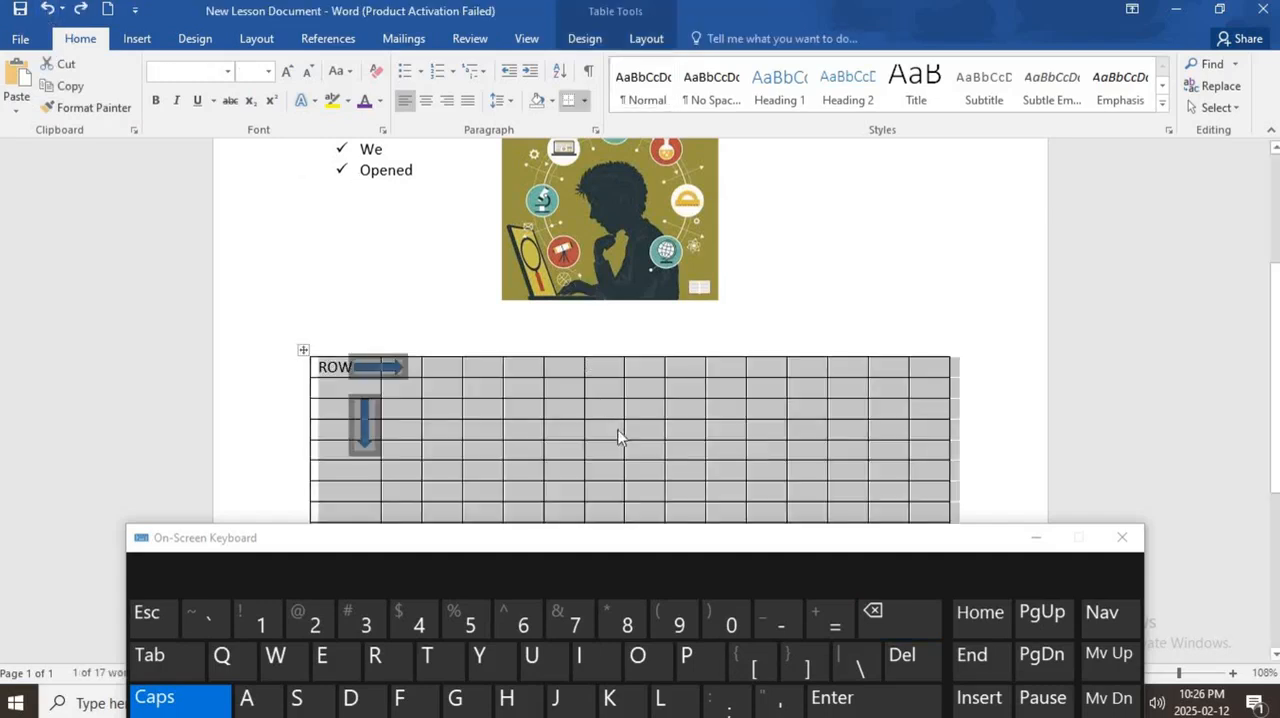
{"action": "left_click", "coordinate": [551, 430]}
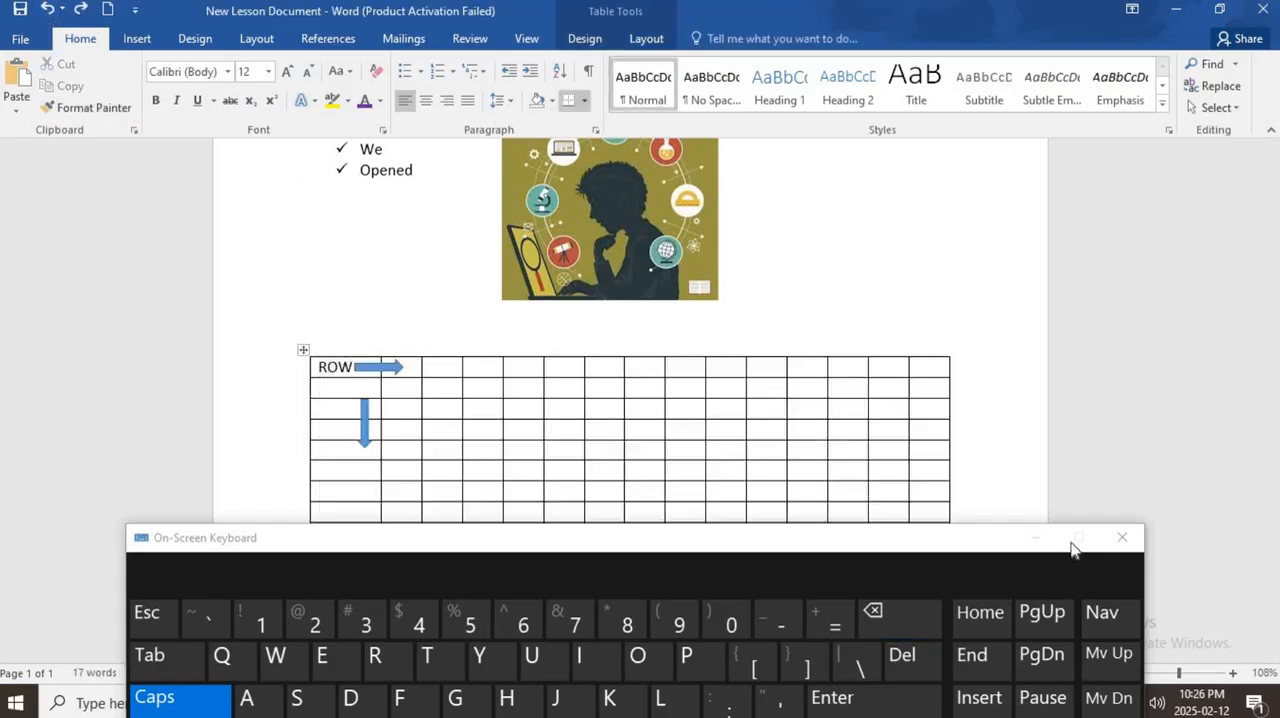
{"action": "left_click", "coordinate": [1036, 537]}
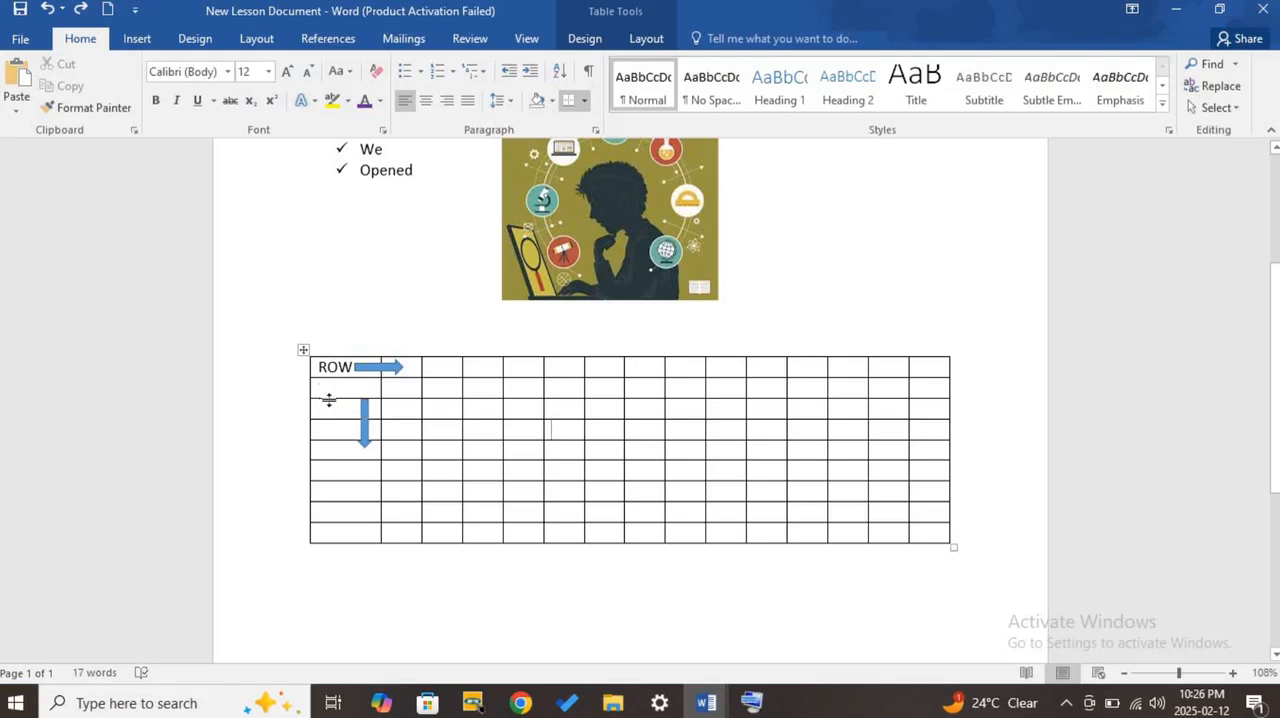
- Delete the three entire rows directly below the "ROW" row, including the downward arrow
{"action": "left_click_drag", "start_coordinate": [326, 394], "coordinate": [944, 436]}
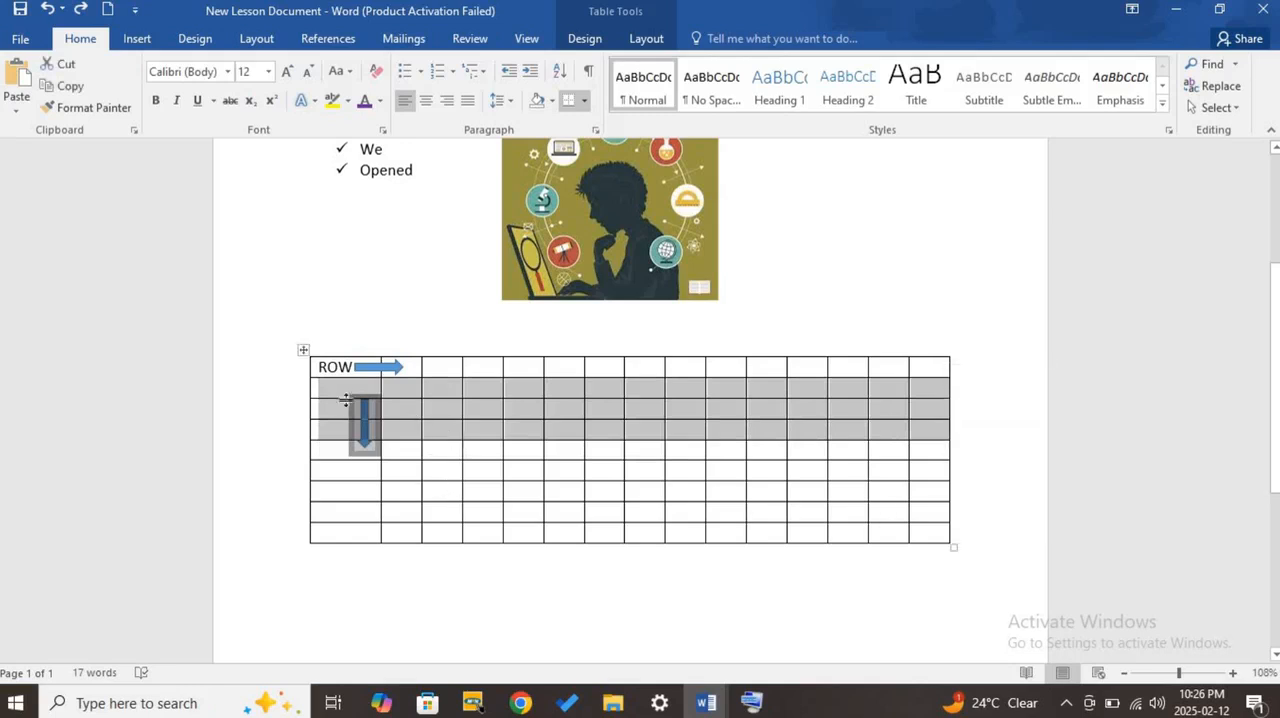
{"action": "right_click", "coordinate": [416, 386]}
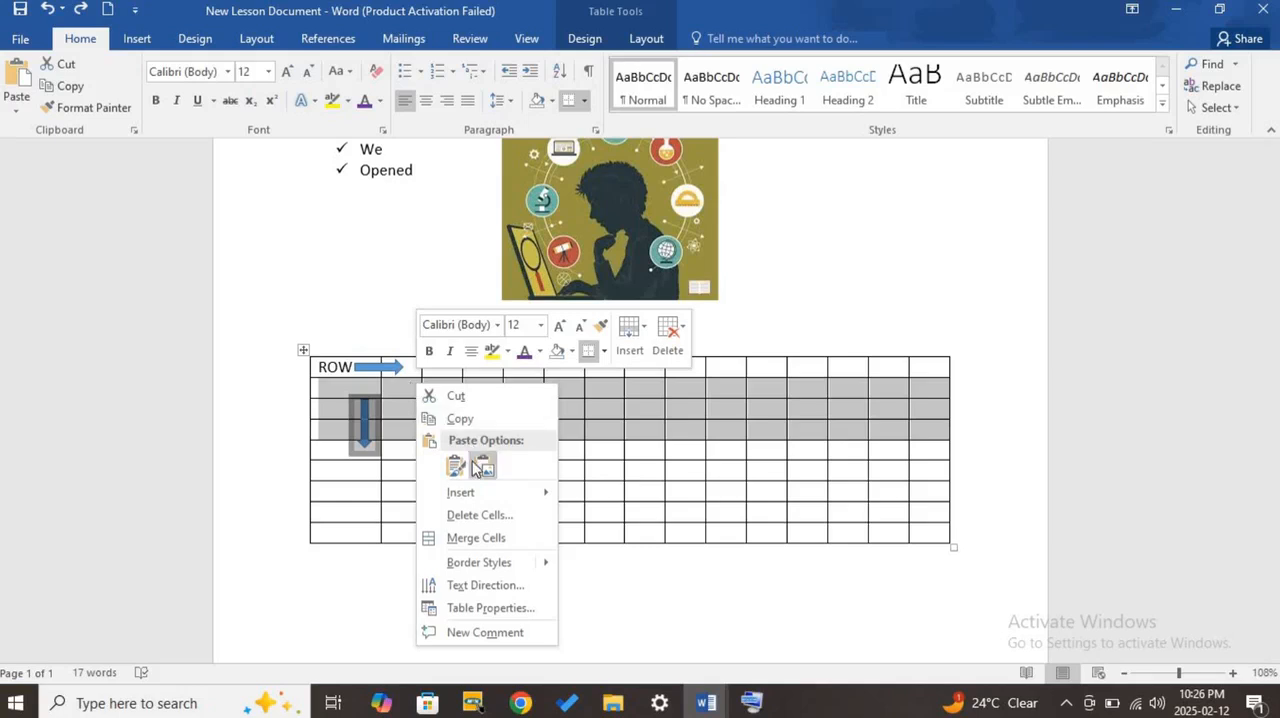
{"action": "left_click", "coordinate": [480, 515]}
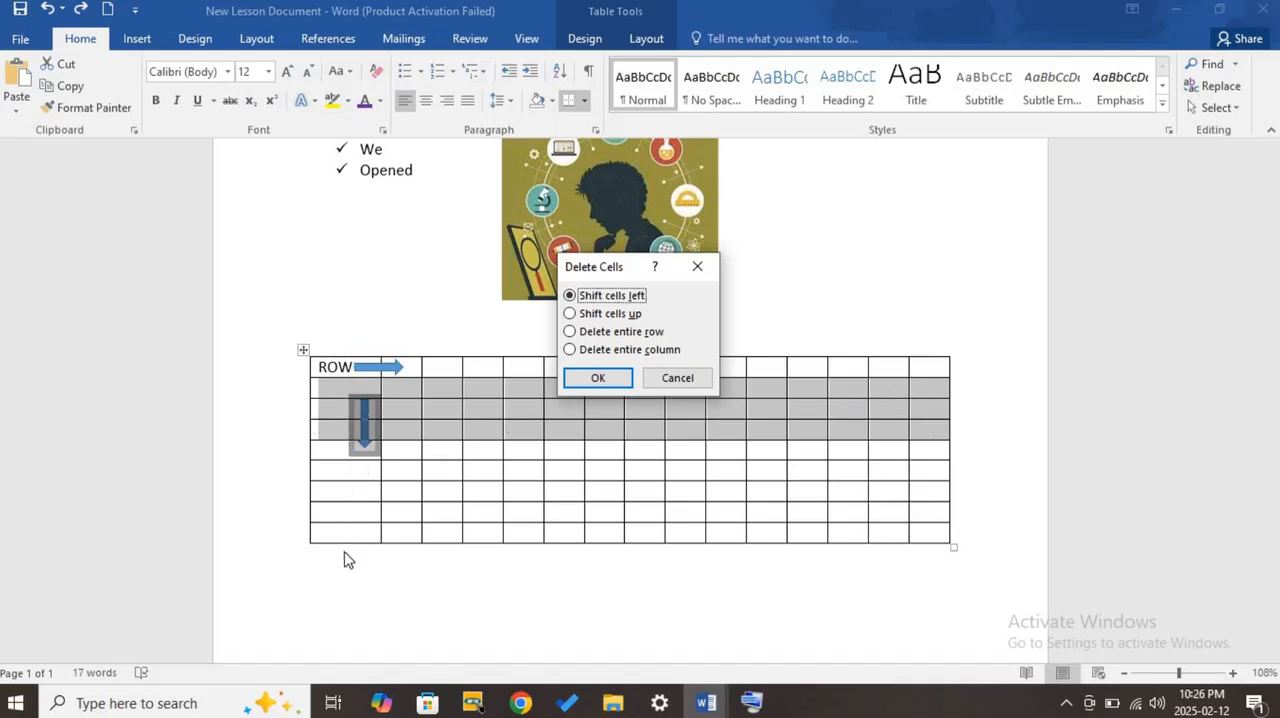
{"action": "left_click", "coordinate": [651, 334]}
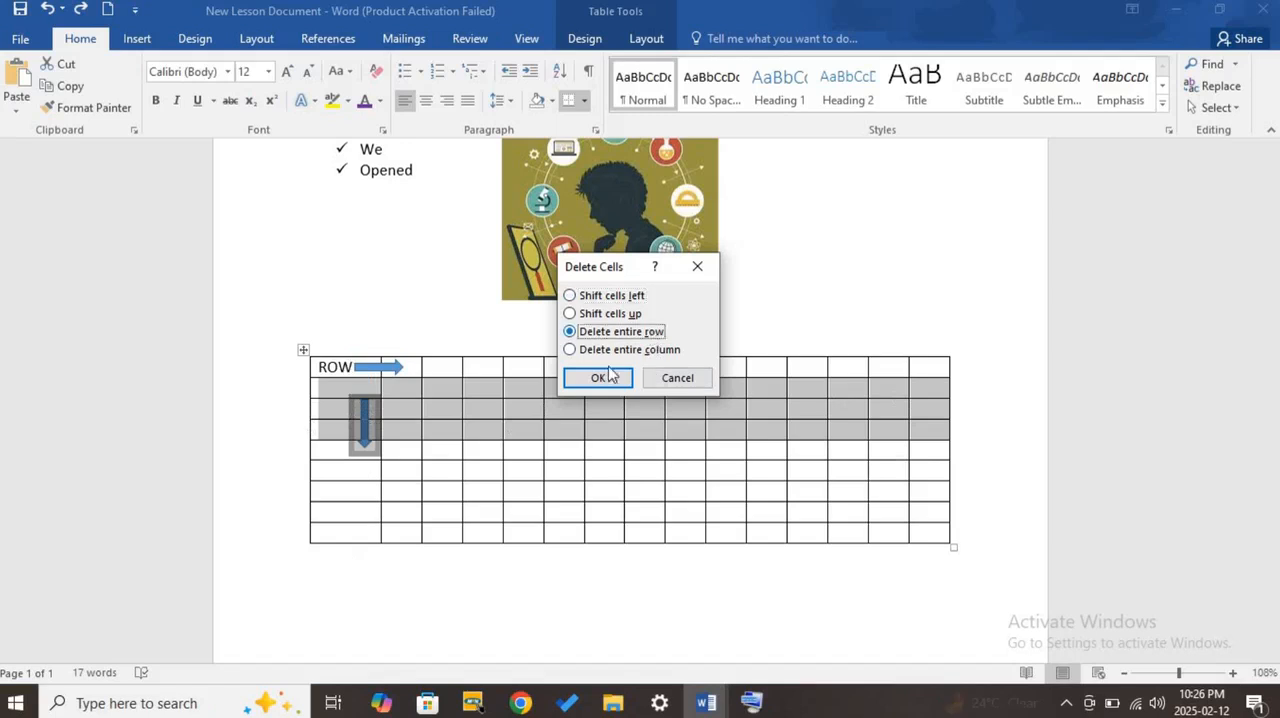
{"action": "left_click", "coordinate": [599, 378]}
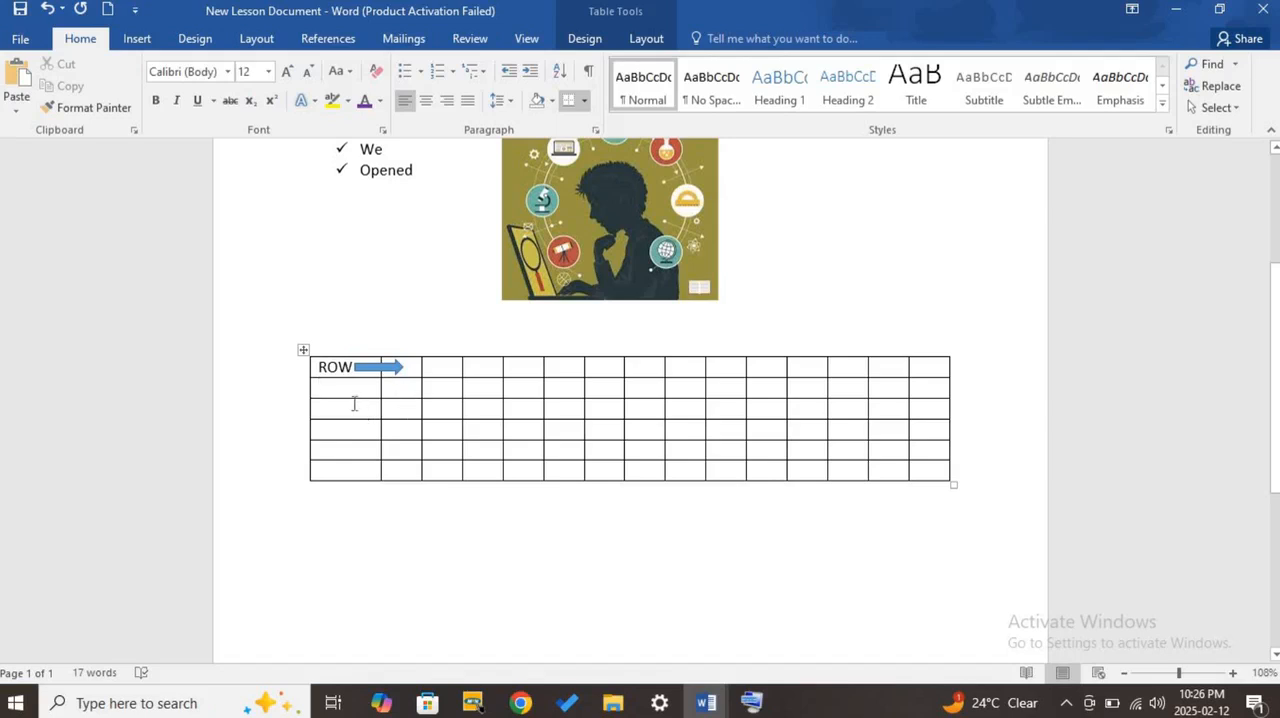
- Delete the entire table from the document with the On-Screen Keyboard
{"action": "left_click_drag", "start_coordinate": [544, 410], "coordinate": [883, 489]}
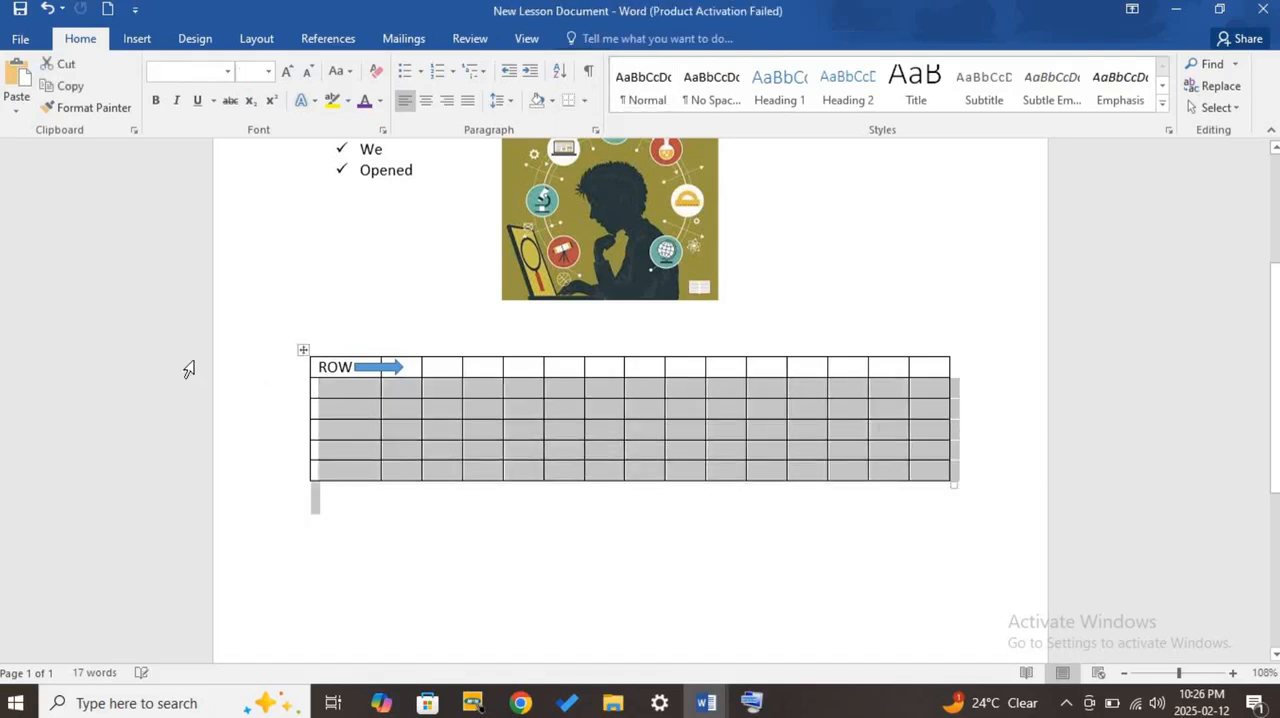
{"action": "left_click", "coordinate": [301, 355]}
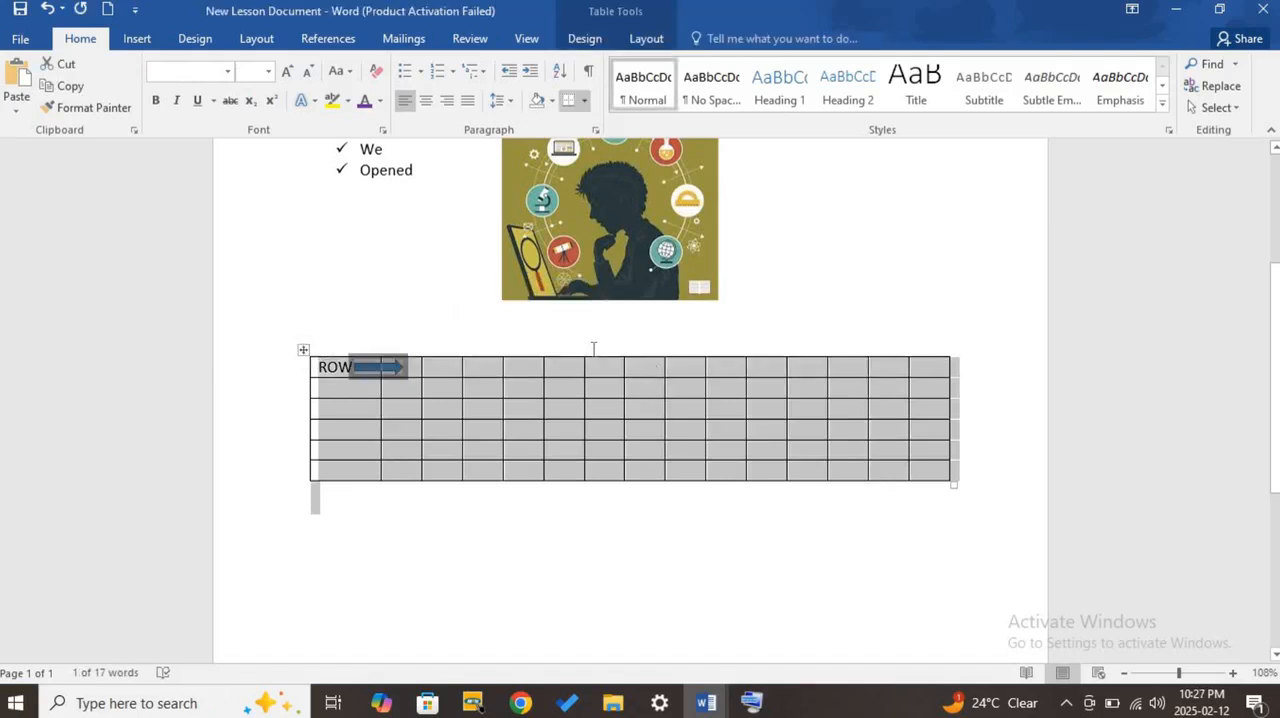
{"action": "left_click", "coordinate": [797, 708]}
{"action": "left_click", "coordinate": [905, 611]}
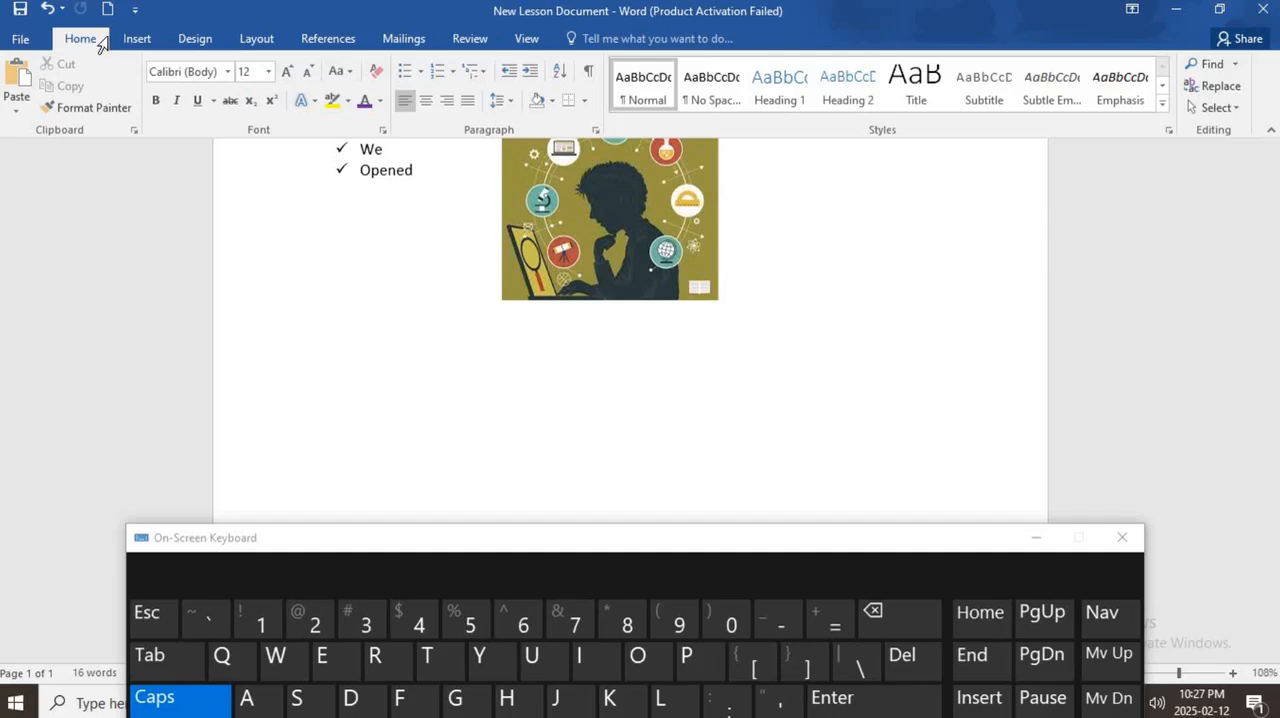
- Insert a new 2x2 table below the picture
{"action": "left_click", "coordinate": [140, 46]}
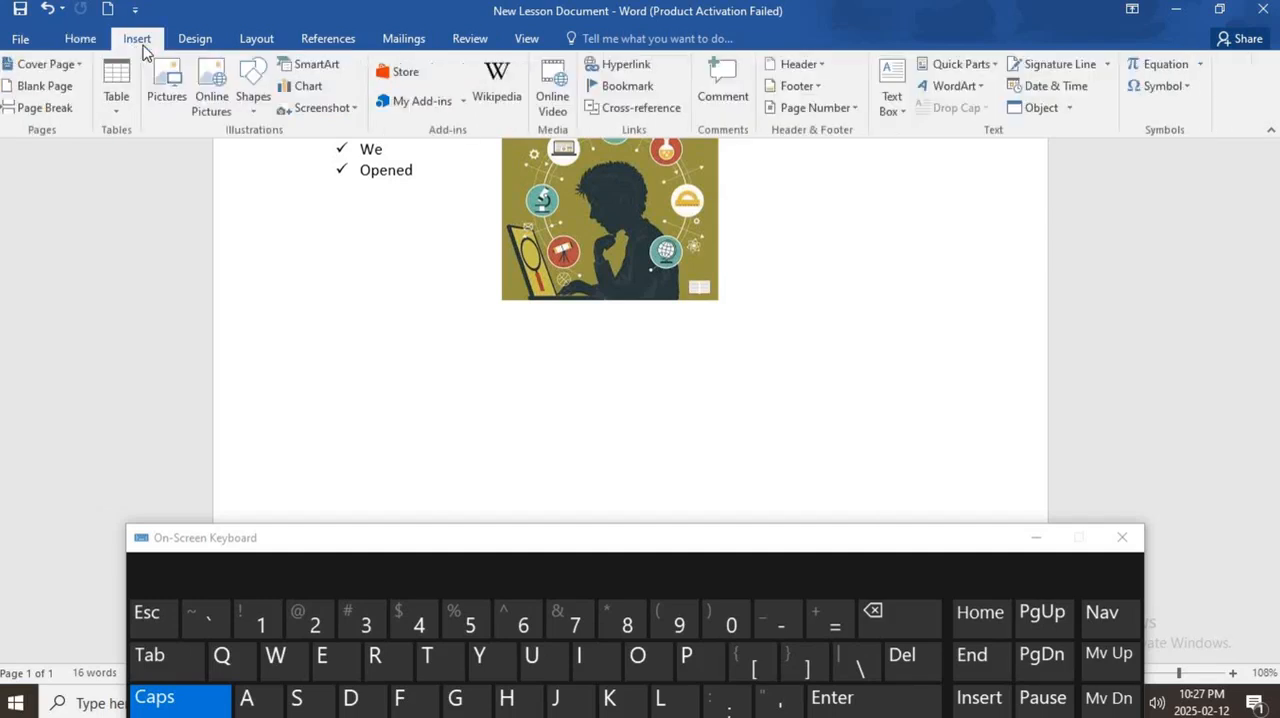
{"action": "left_click", "coordinate": [115, 112]}
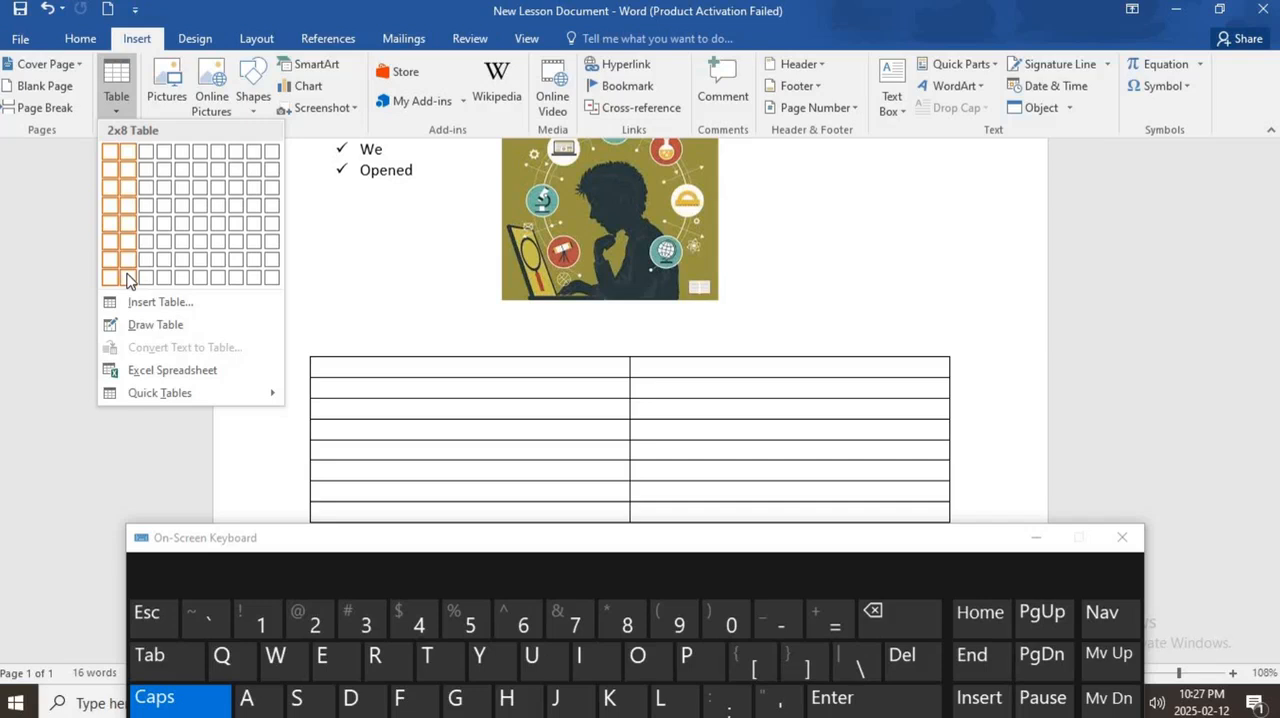
{"action": "left_click", "coordinate": [131, 178]}
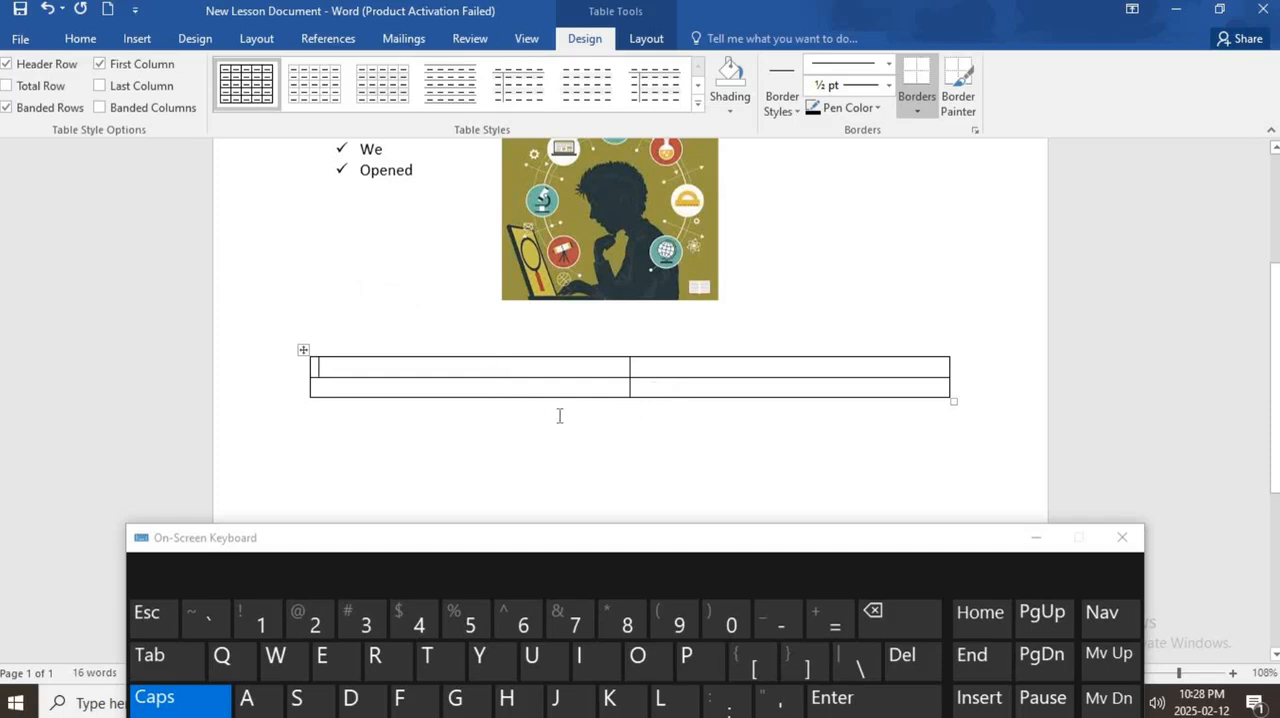
- Apply the dark green grid style with coloured header and first column to the table, and replace it with the light yellow banded grid style
{"action": "left_click", "coordinate": [697, 106]}
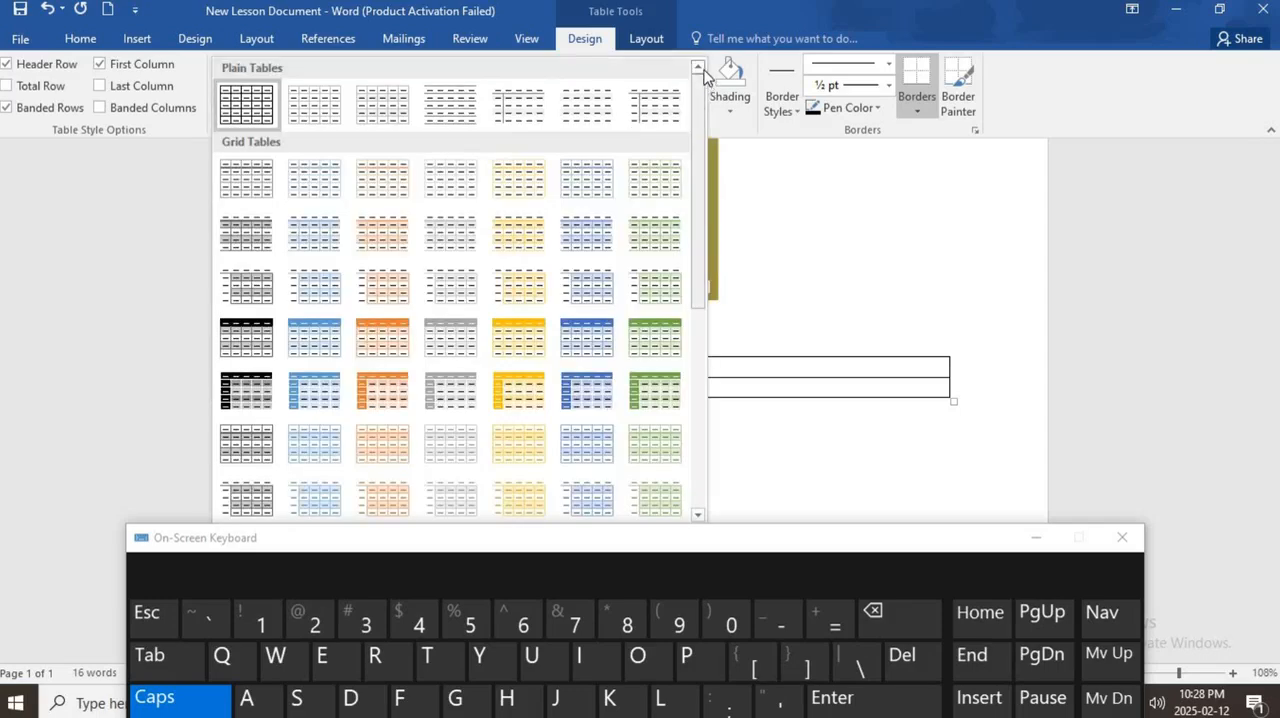
{"action": "left_click", "coordinate": [588, 50]}
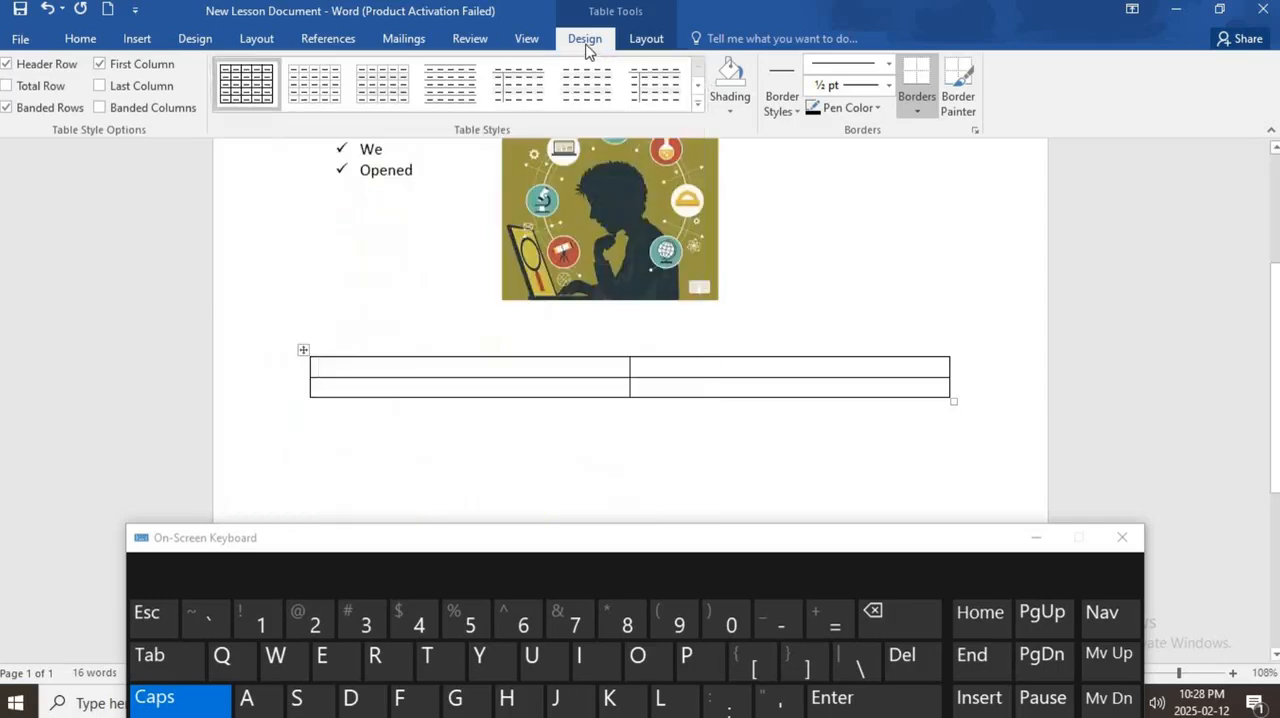
{"action": "left_click", "coordinate": [697, 106]}
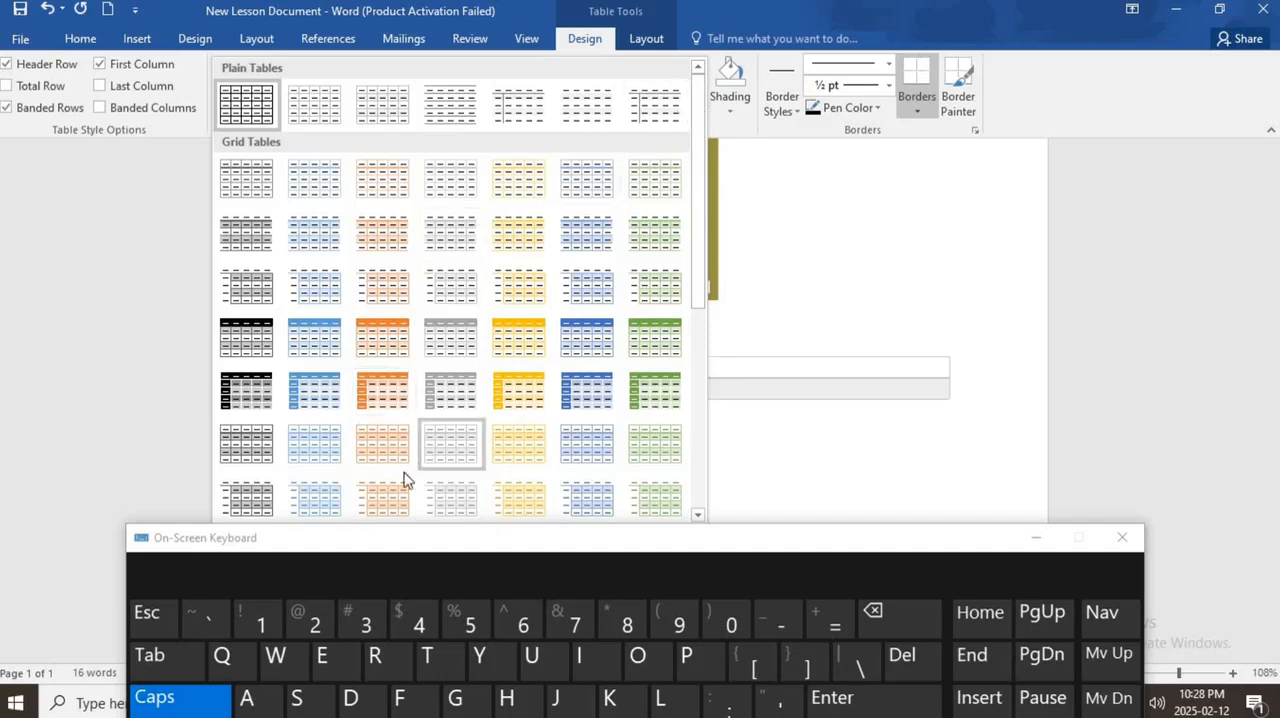
{"action": "left_click", "coordinate": [660, 390]}
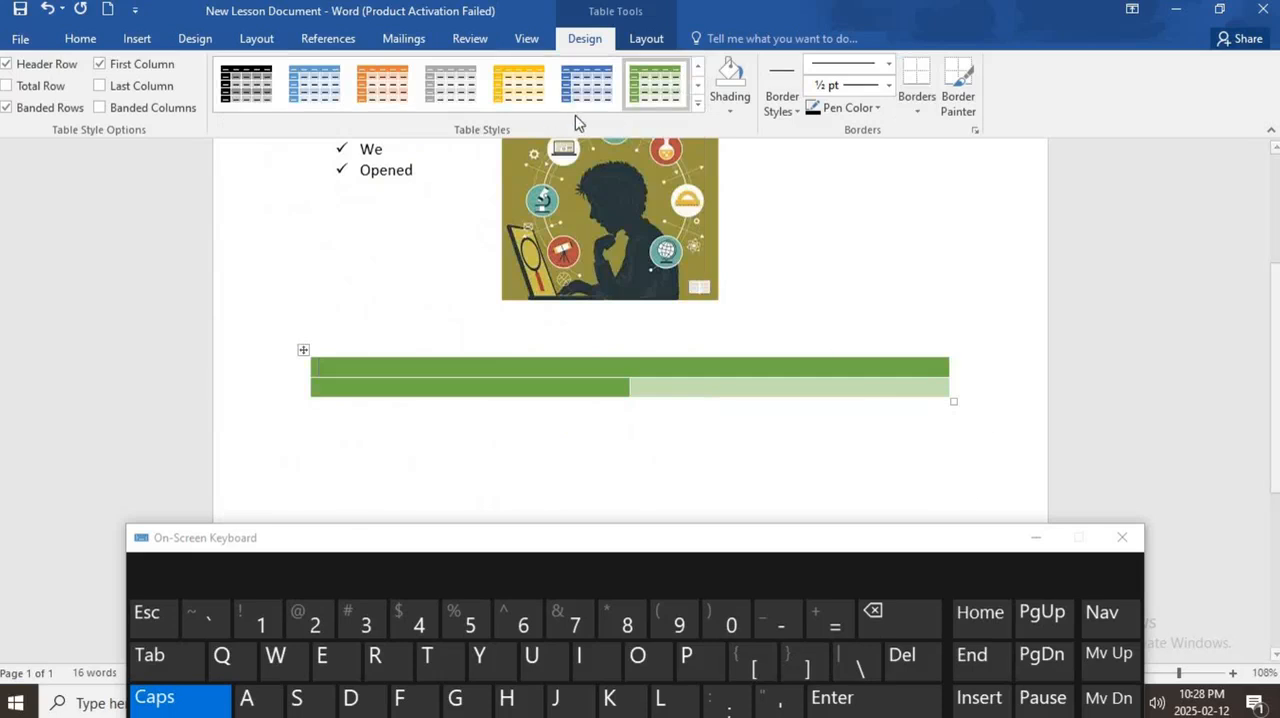
{"action": "left_click", "coordinate": [695, 104]}
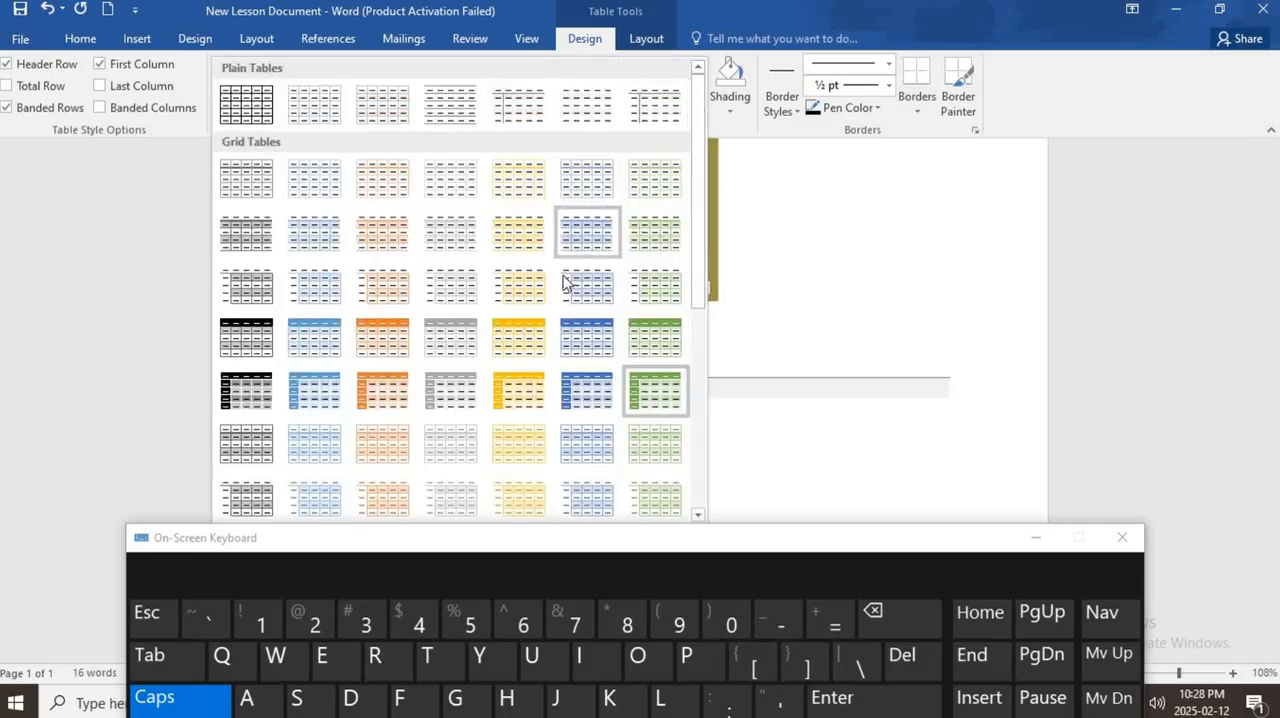
{"action": "left_click", "coordinate": [518, 232]}
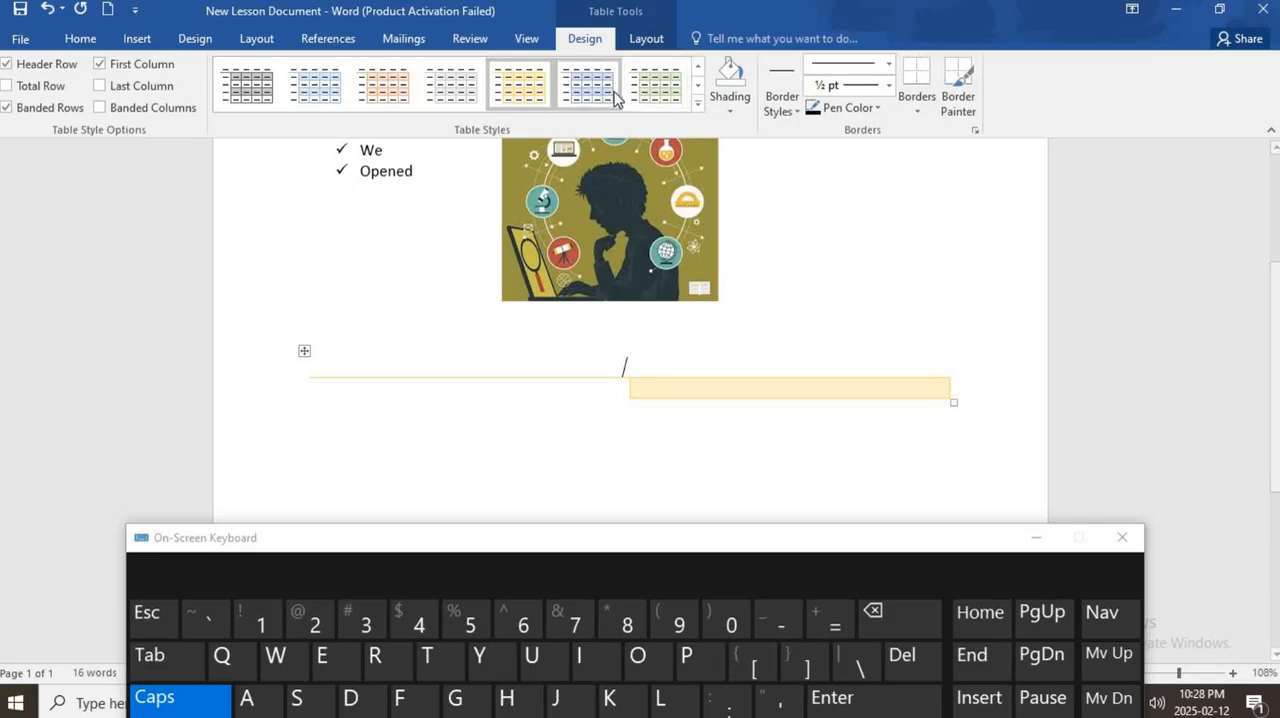
- Try the light green grid style and the light orange banded list style on the table
{"action": "left_click", "coordinate": [697, 103]}
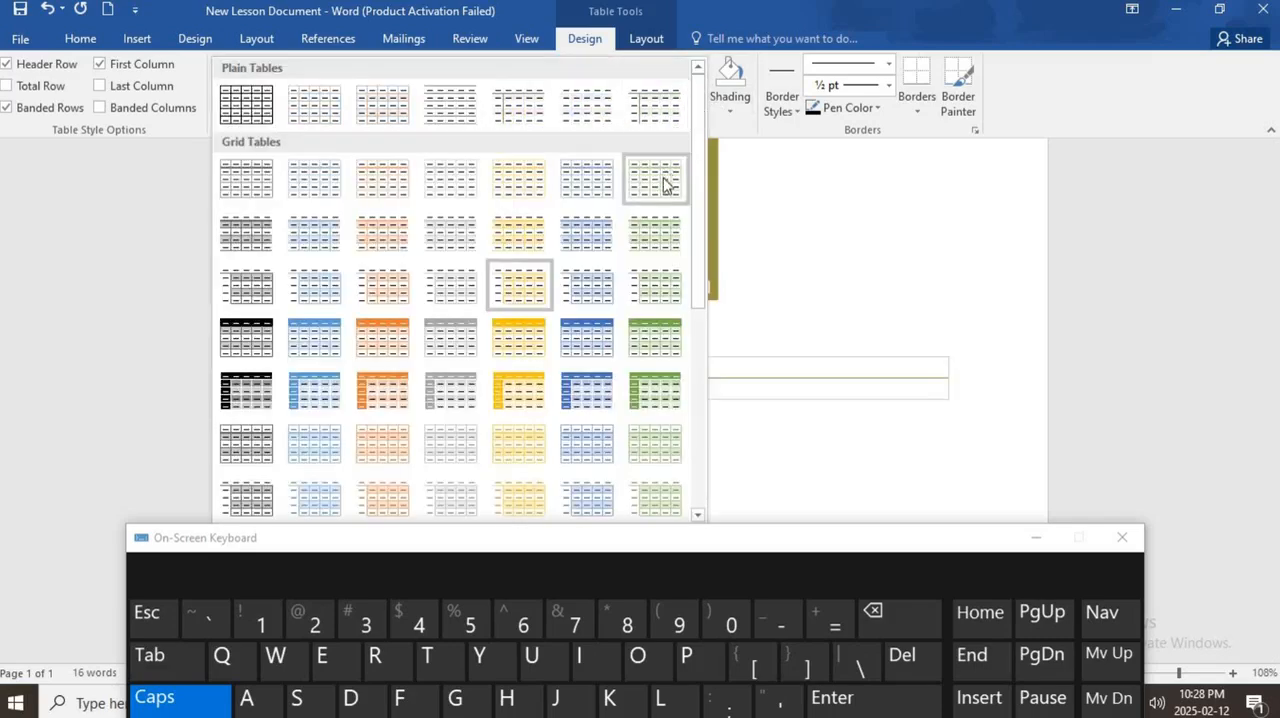
{"action": "left_click", "coordinate": [664, 178]}
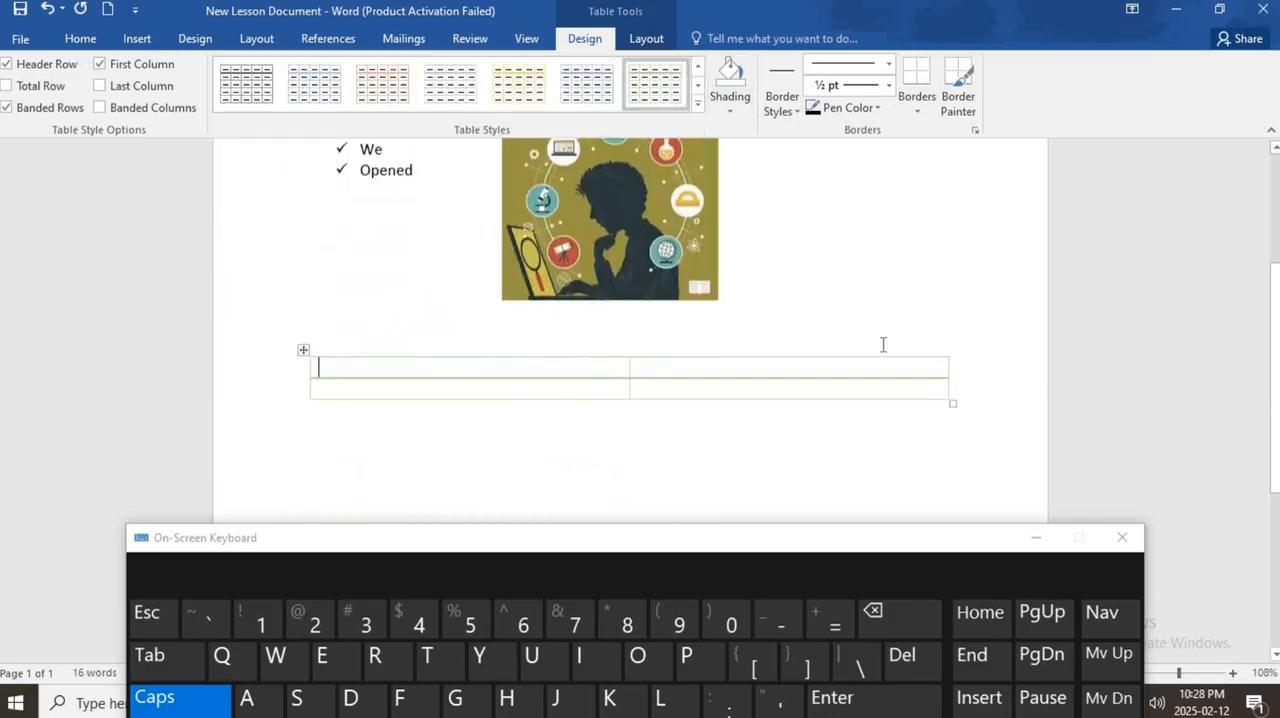
{"action": "left_click", "coordinate": [697, 103]}
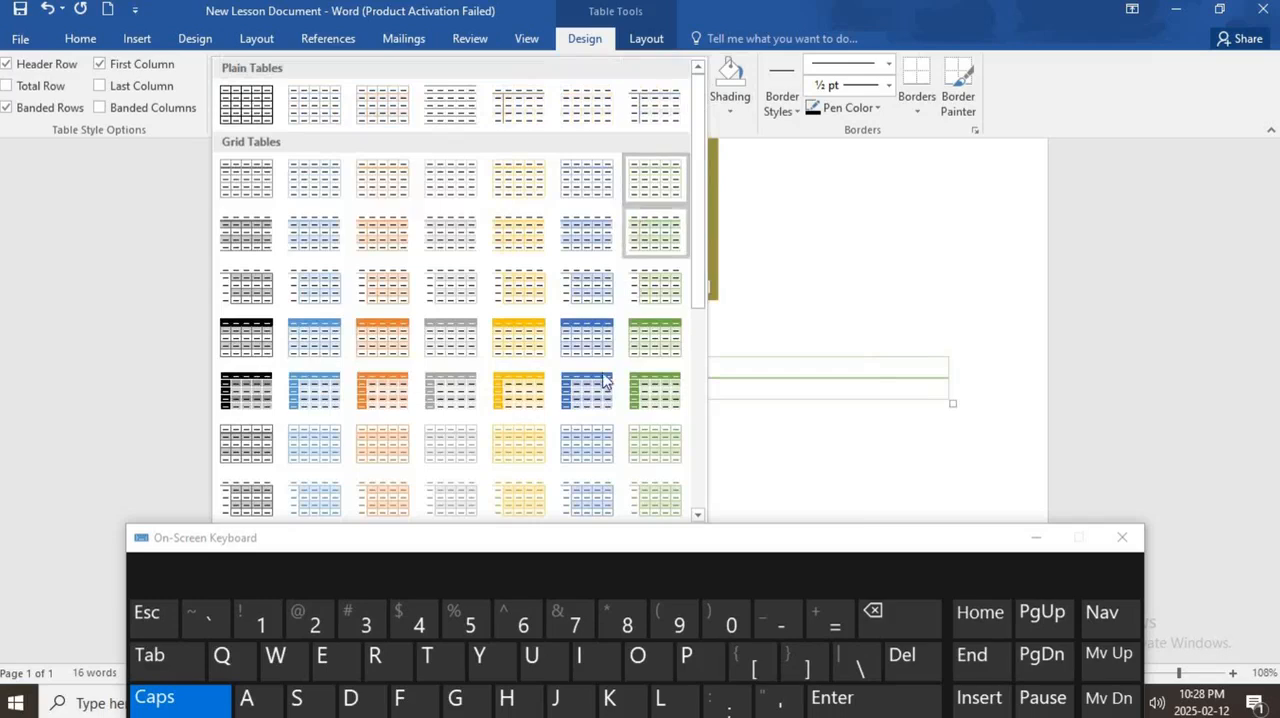
{"action": "left_click", "coordinate": [389, 450]}
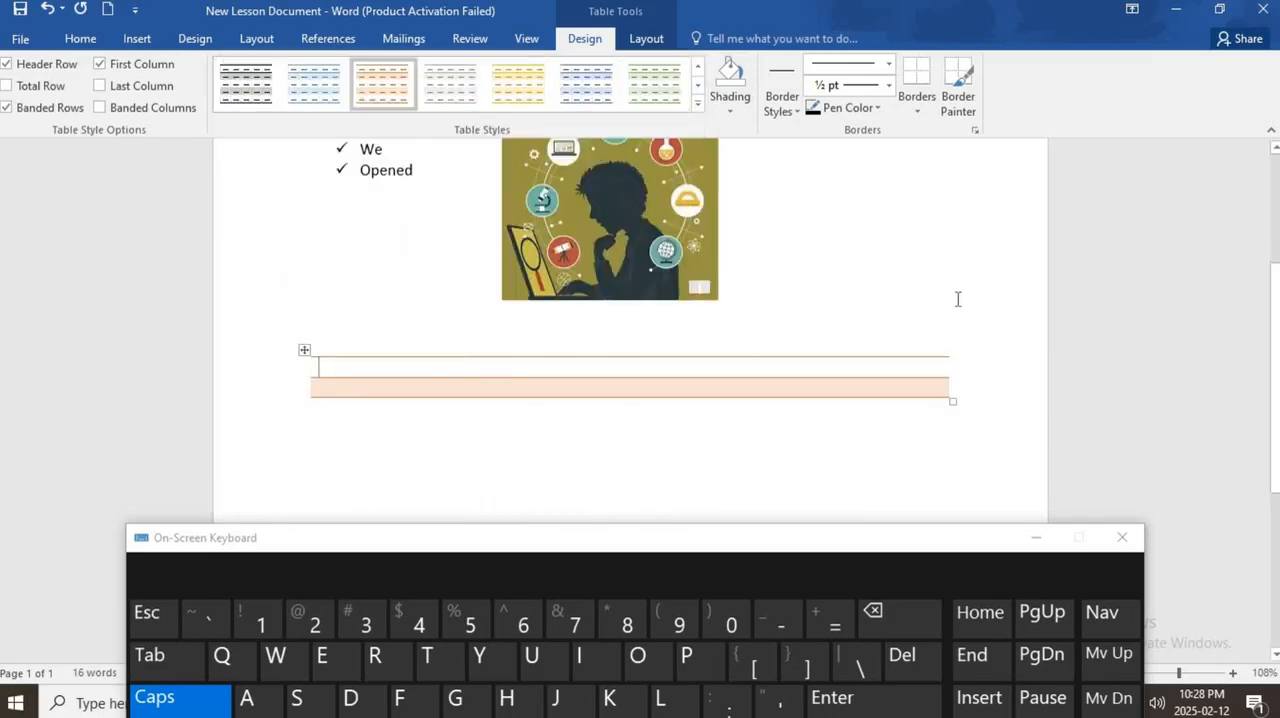
- Apply the plain black-bordered grid style, the first of the plain styles, to the table
{"action": "left_click", "coordinate": [698, 103]}
{"action": "scroll", "coordinate": [329, 206], "scroll_direction": "up", "scroll_amount": 3}
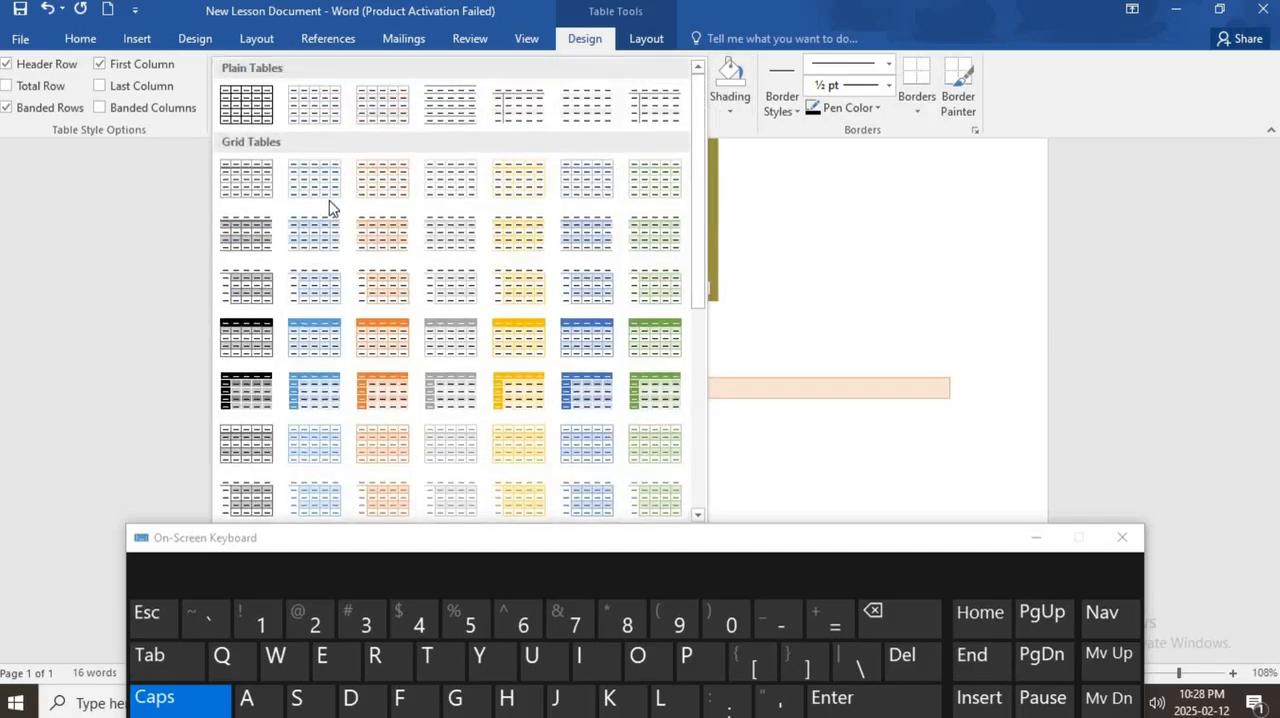
{"action": "left_click", "coordinate": [274, 120]}
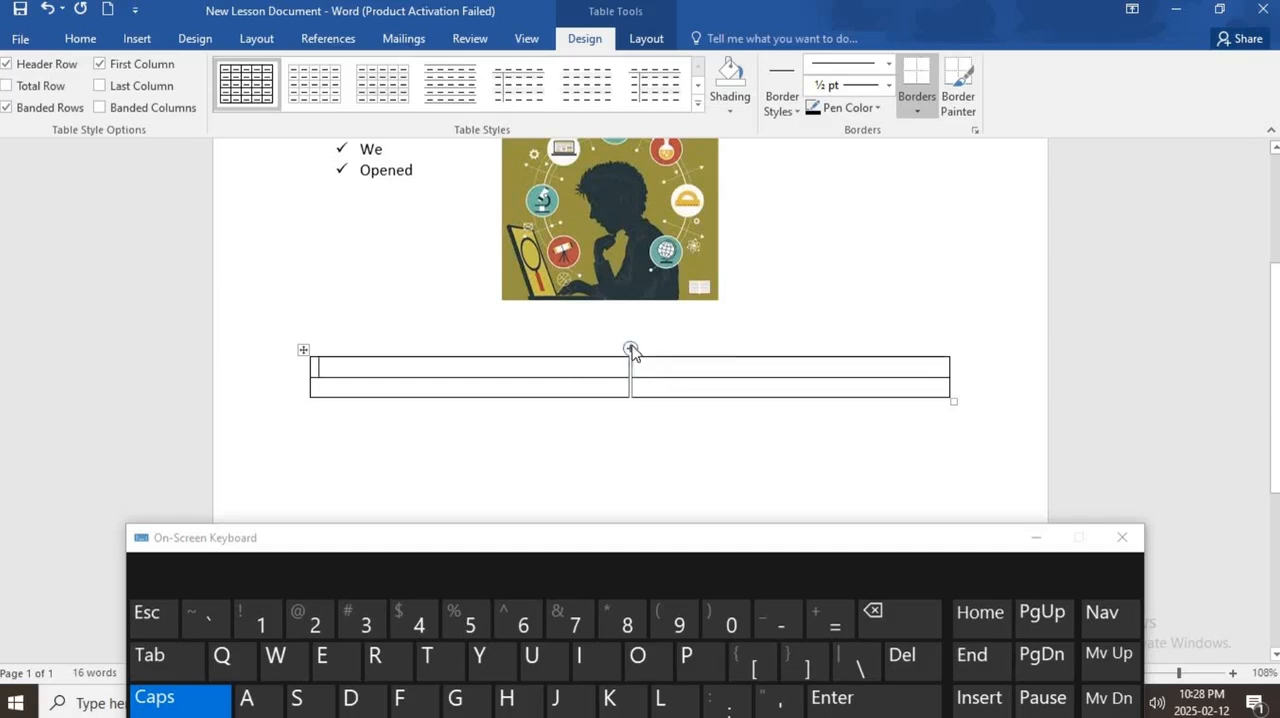
- Insert a column between the table's two columns and erase the horizontal border between the new middle column's cells
{"action": "left_click", "coordinate": [631, 346]}
{"action": "left_click", "coordinate": [658, 376]}
{"action": "left_click", "coordinate": [640, 45]}
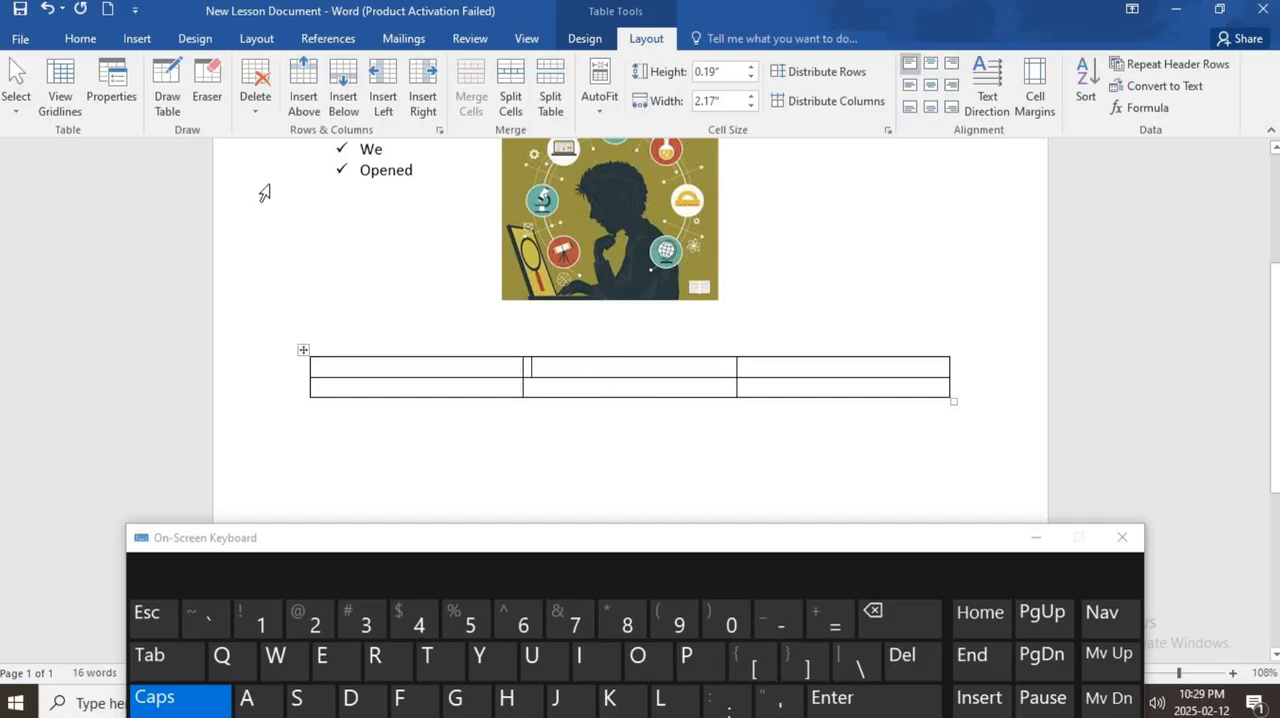
{"action": "left_click", "coordinate": [208, 80]}
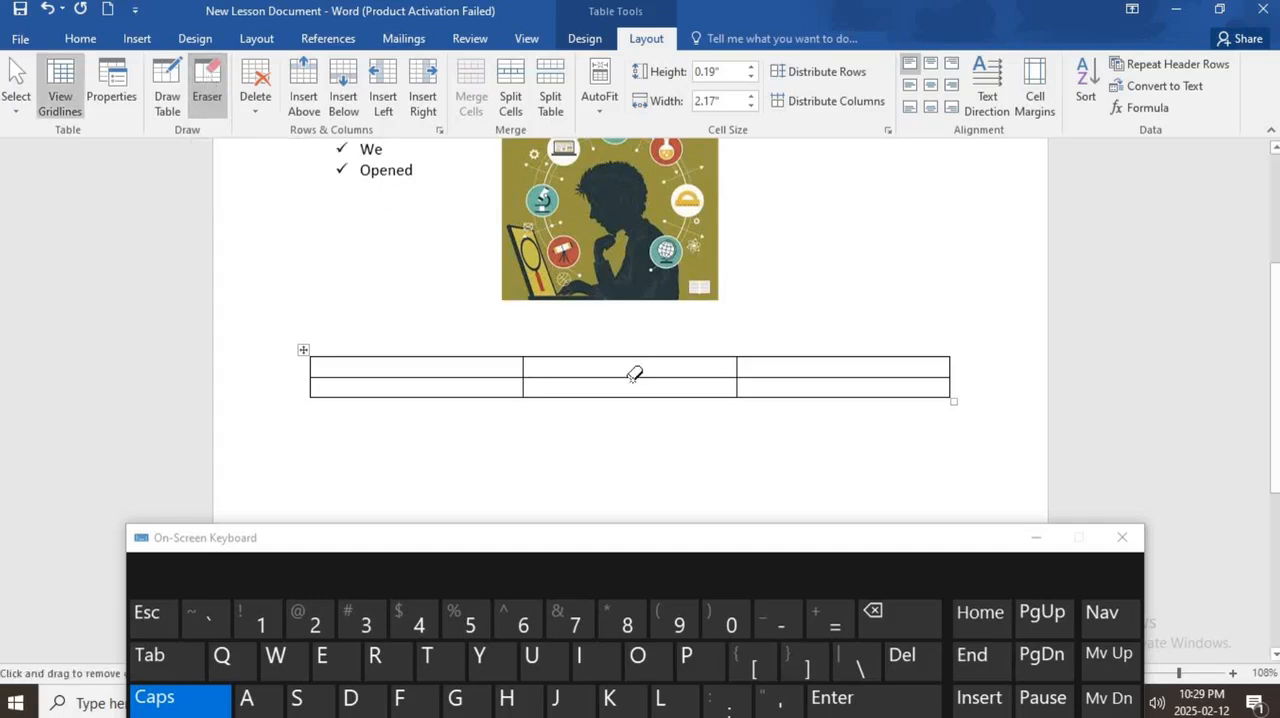
{"action": "left_click", "coordinate": [634, 376]}
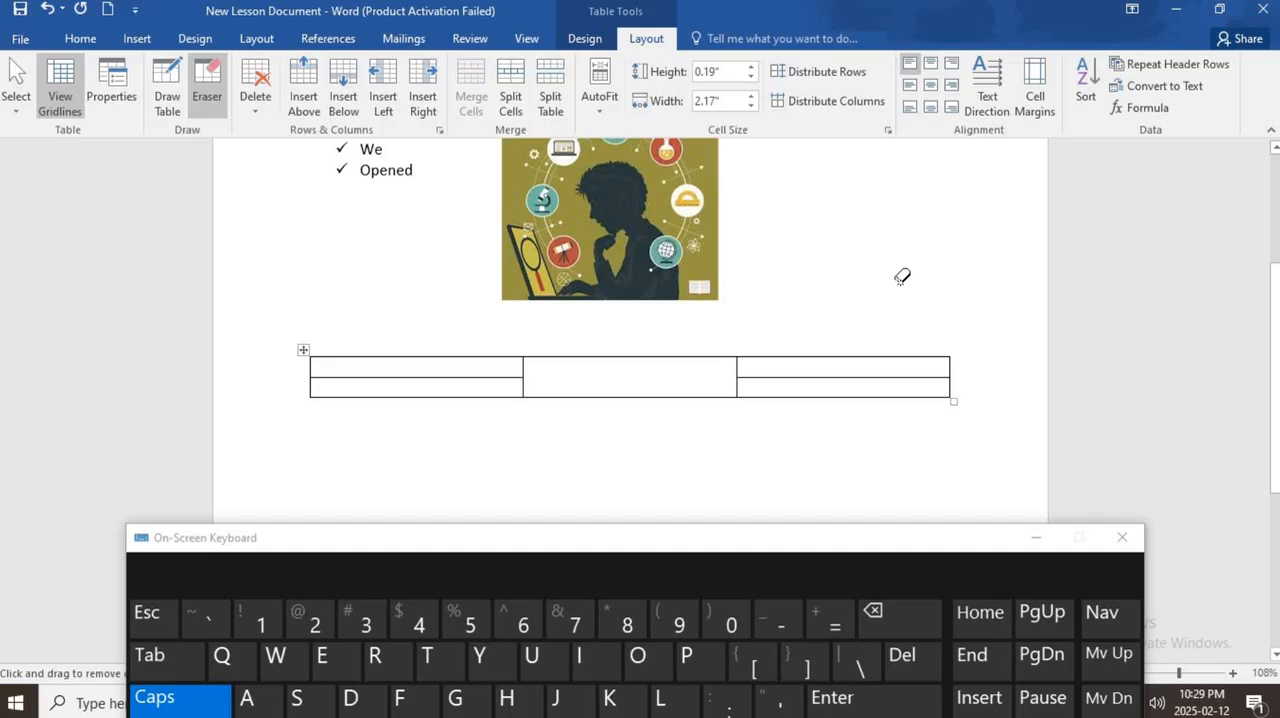
- Redraw the horizontal border splitting the middle column into two cells with Draw Table, undoing any misplaced line
{"action": "left_click", "coordinate": [173, 109]}
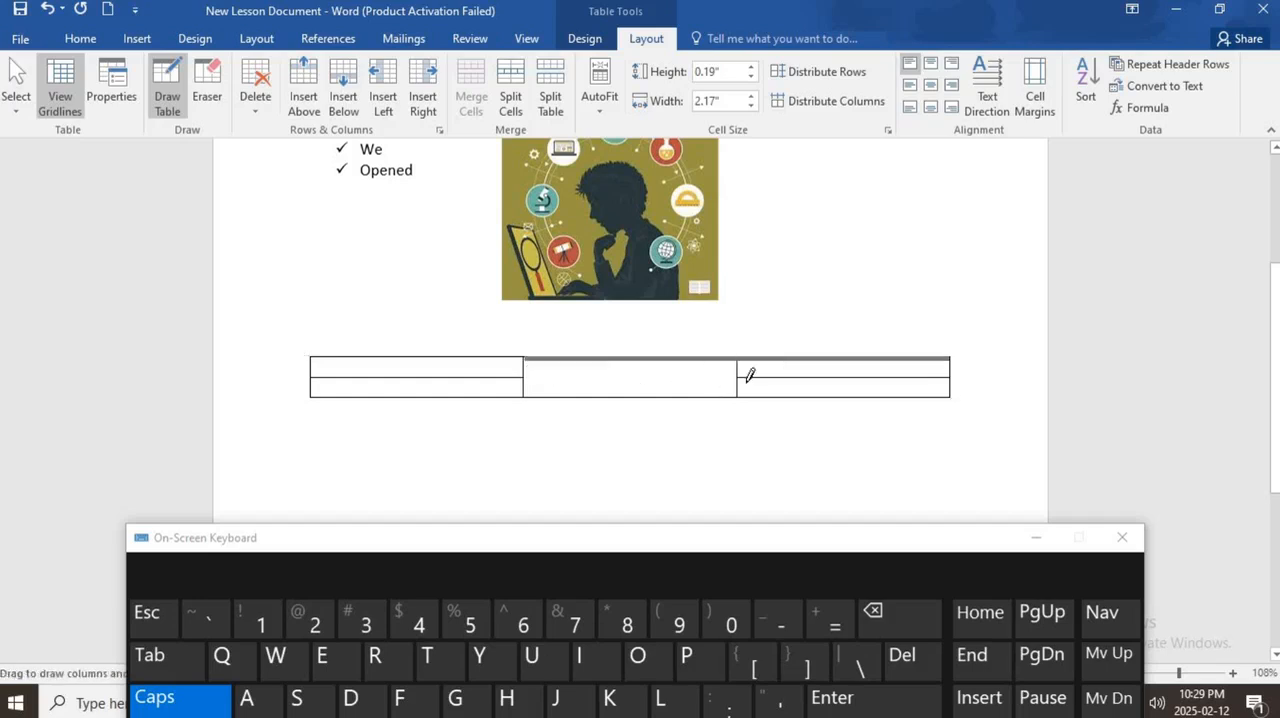
{"action": "left_click", "coordinate": [746, 378]}
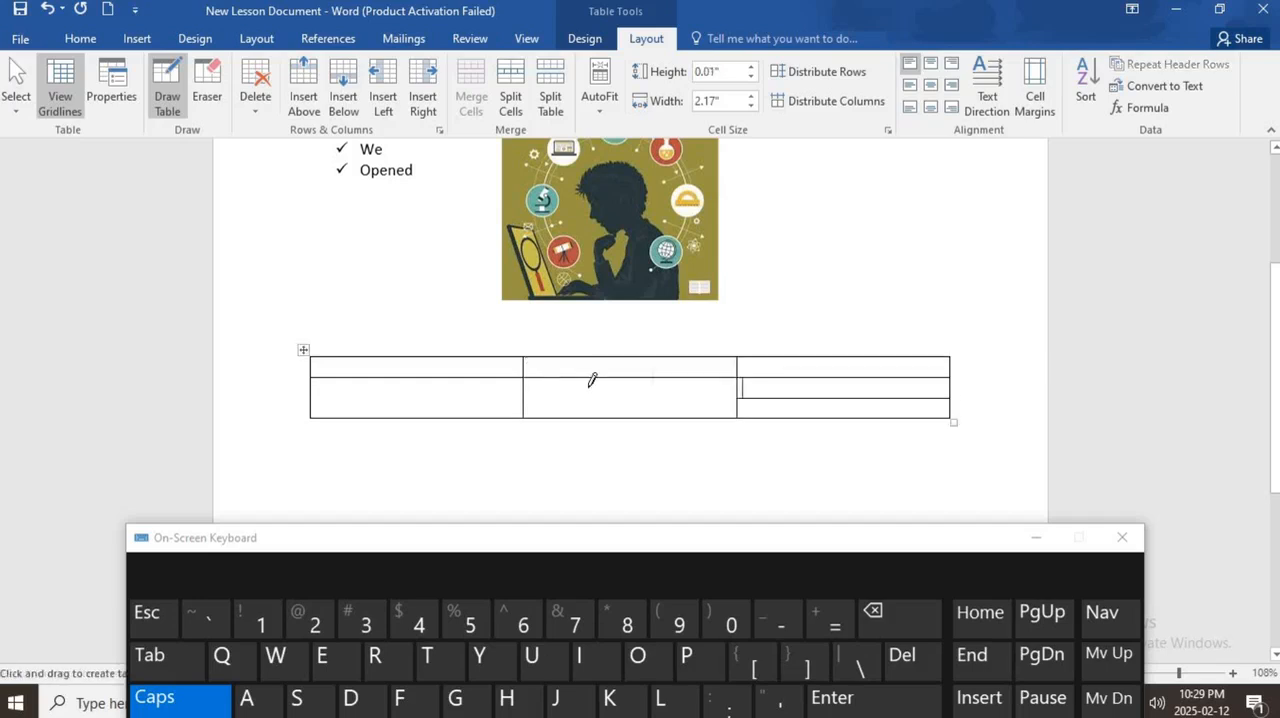
{"action": "left_click", "coordinate": [45, 12]}
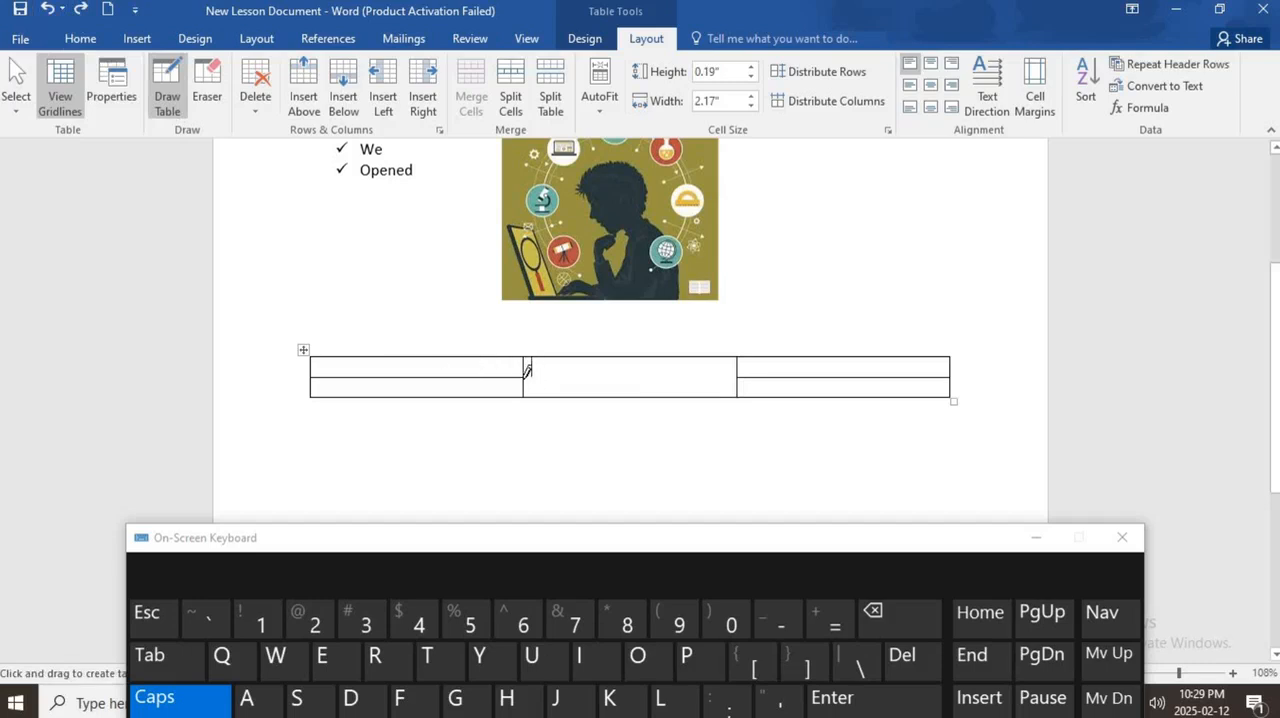
{"action": "left_click_drag", "start_coordinate": [527, 371], "coordinate": [716, 366]}
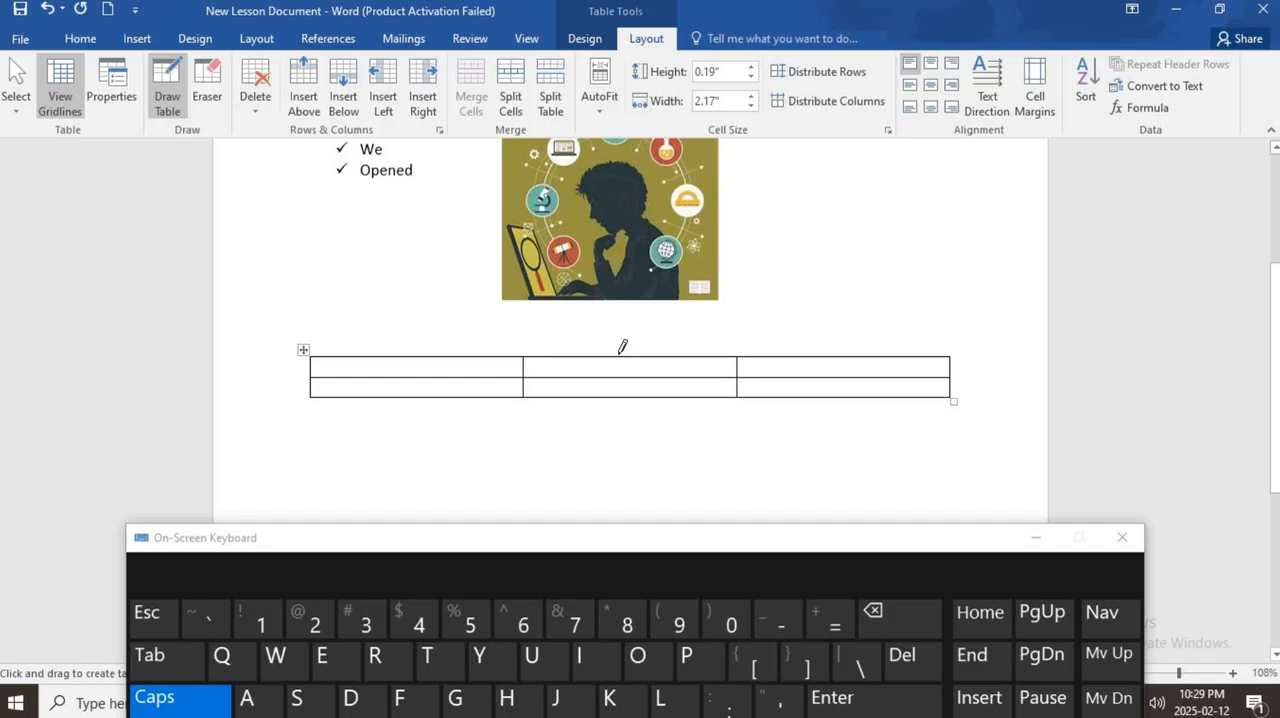
- Draw two vertical dividers in the first column, one vertical in the bottom middle cell, and horizontal lines splitting both third-column cells
{"action": "left_click_drag", "start_coordinate": [362, 350], "coordinate": [358, 396]}
{"action": "left_click_drag", "start_coordinate": [742, 362], "coordinate": [945, 359]}
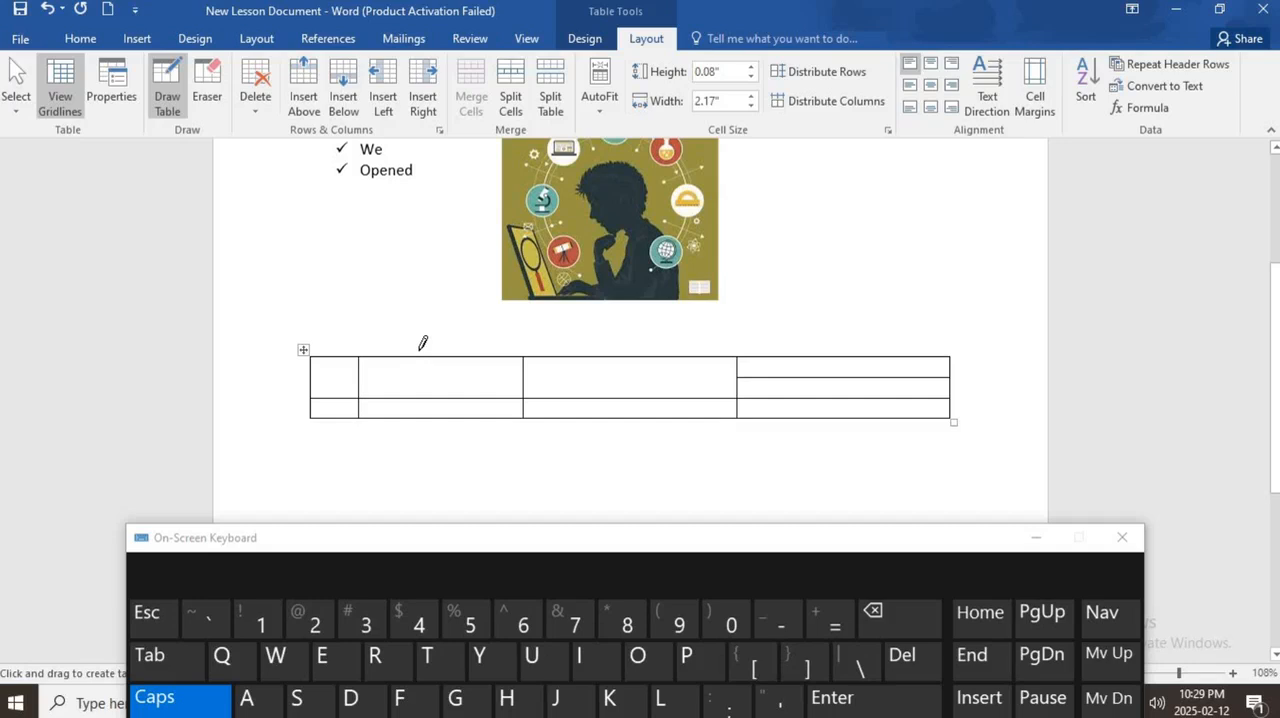
{"action": "left_click_drag", "start_coordinate": [431, 352], "coordinate": [427, 398]}
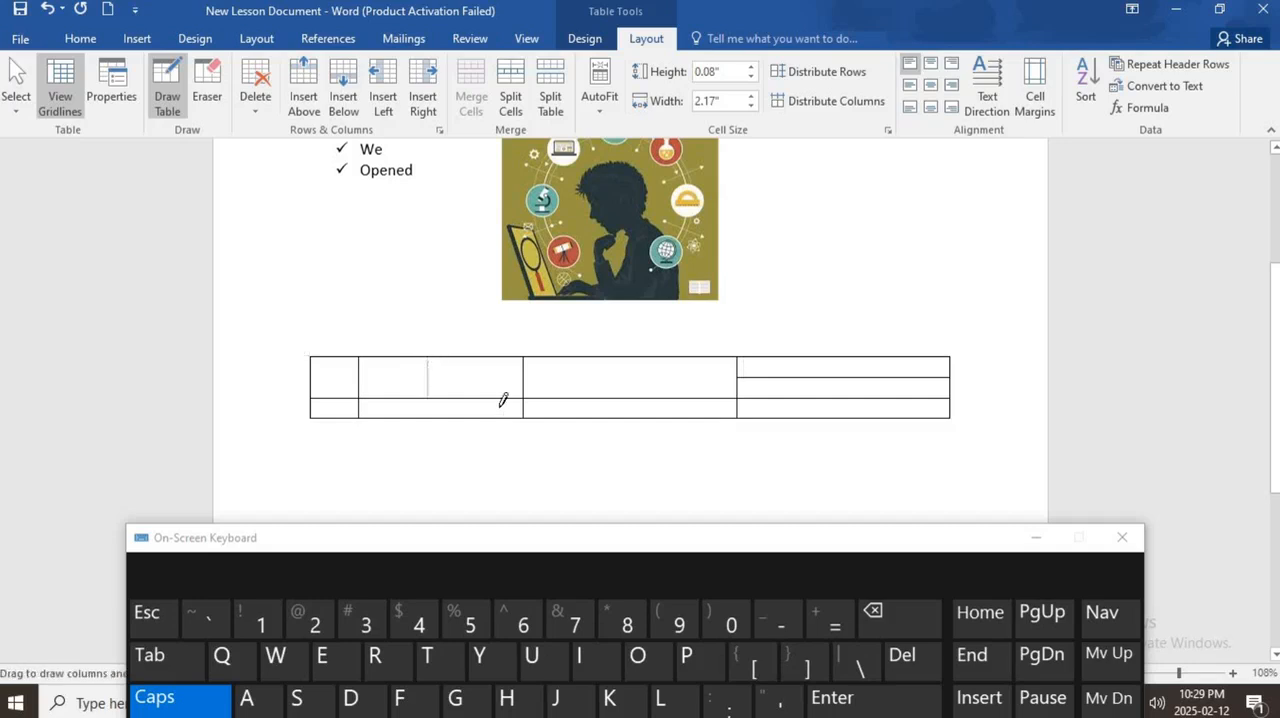
{"action": "left_click_drag", "start_coordinate": [627, 397], "coordinate": [627, 417]}
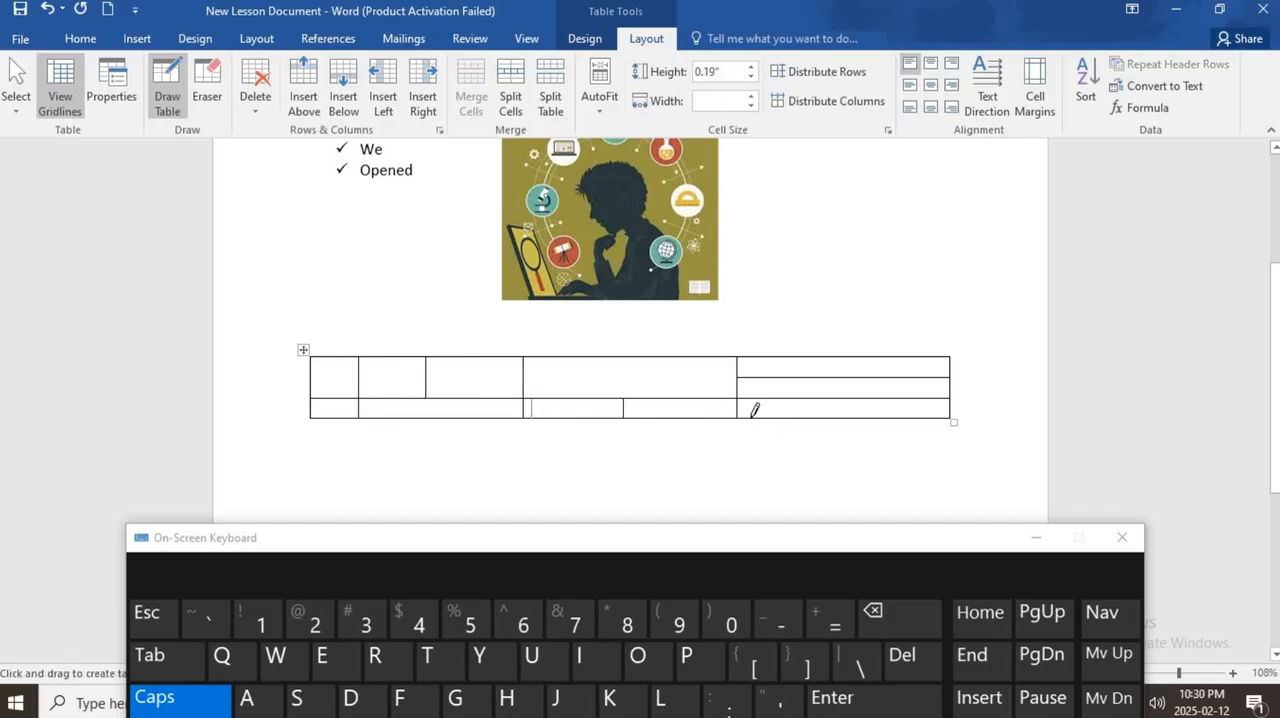
{"action": "mouse_move", "coordinate": [734, 403]}
{"action": "left_mouse_down"}
{"action": "mouse_move", "coordinate": [874, 395]}
{"action": "mouse_move", "coordinate": [945, 416]}
{"action": "left_mouse_up"}
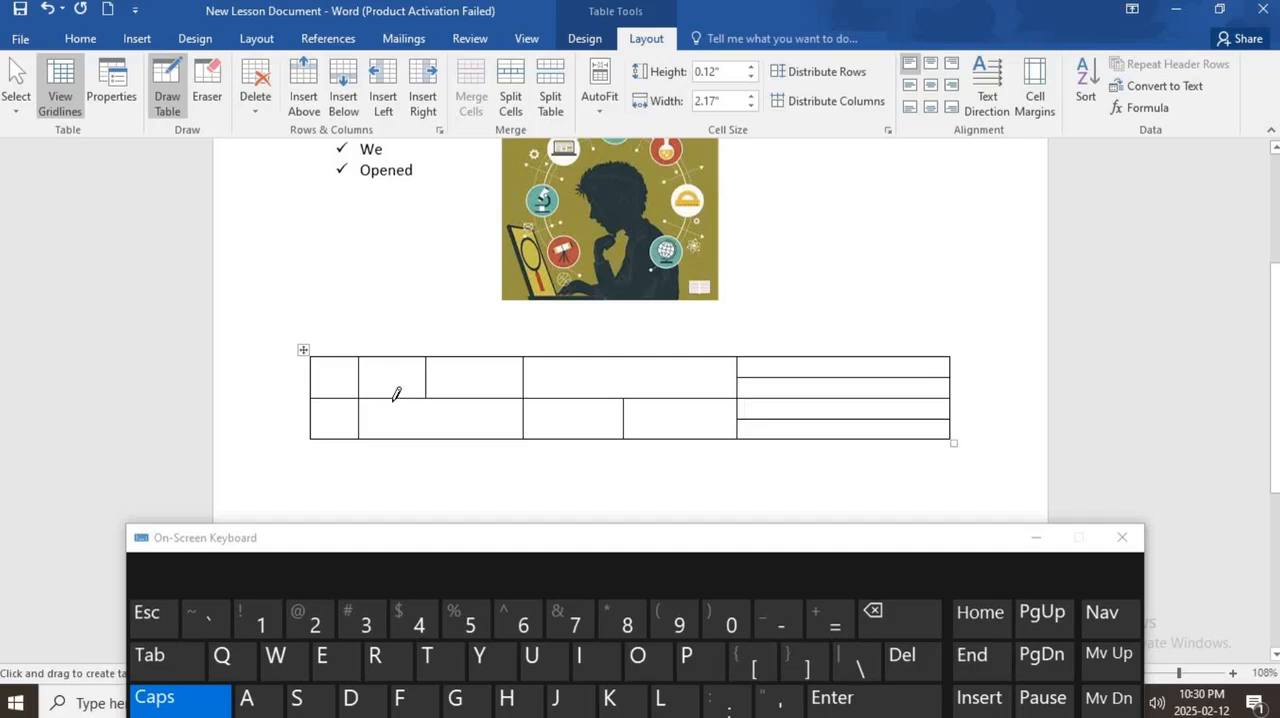
- Draw two more vertical dividers in the bottom row's first section, a horizontal line across the top middle cell, and another bottom middle divider
{"action": "left_click_drag", "start_coordinate": [395, 399], "coordinate": [397, 437]}
{"action": "left_click_drag", "start_coordinate": [473, 410], "coordinate": [474, 446]}
{"action": "left_click_drag", "start_coordinate": [660, 389], "coordinate": [735, 374]}
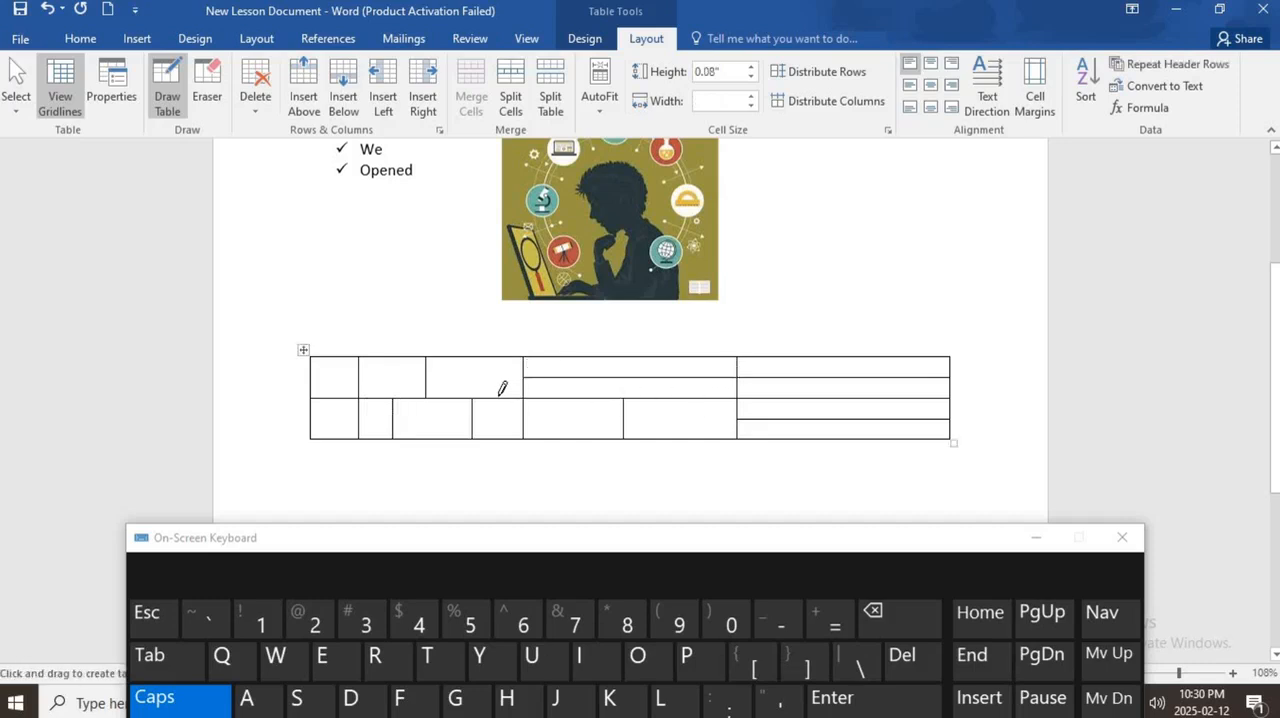
{"action": "left_click_drag", "start_coordinate": [576, 392], "coordinate": [574, 436]}
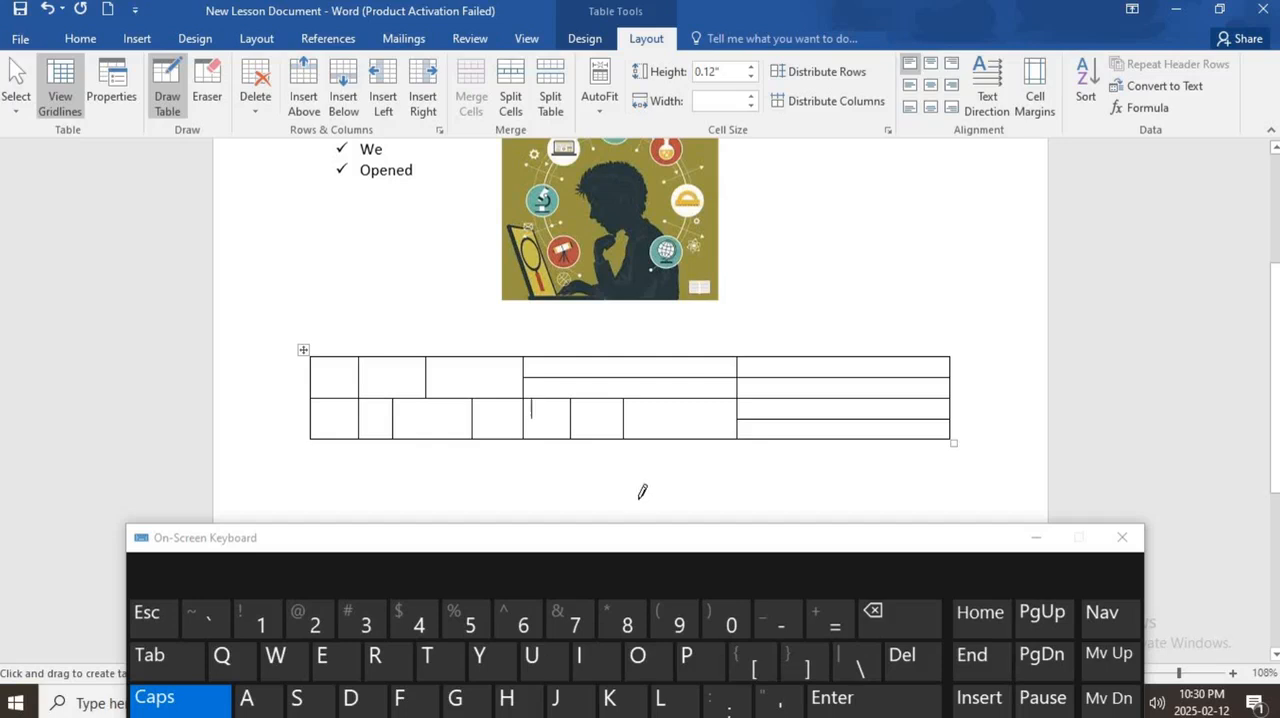
- Erase the inner dividers of all three top-row sections, one bottom-row divider under the first section, and the bottom third-column line
{"action": "left_click", "coordinate": [207, 96]}
{"action": "left_click", "coordinate": [426, 372]}
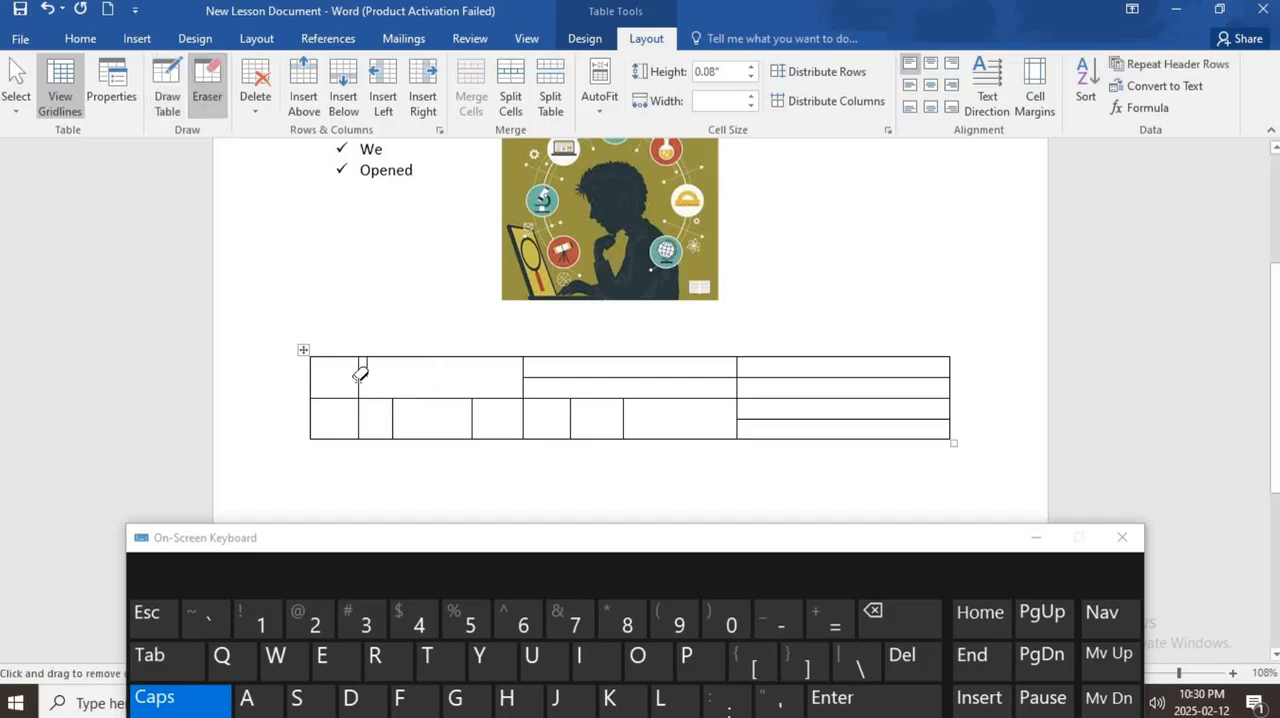
{"action": "left_click", "coordinate": [358, 370]}
{"action": "left_click", "coordinate": [394, 420]}
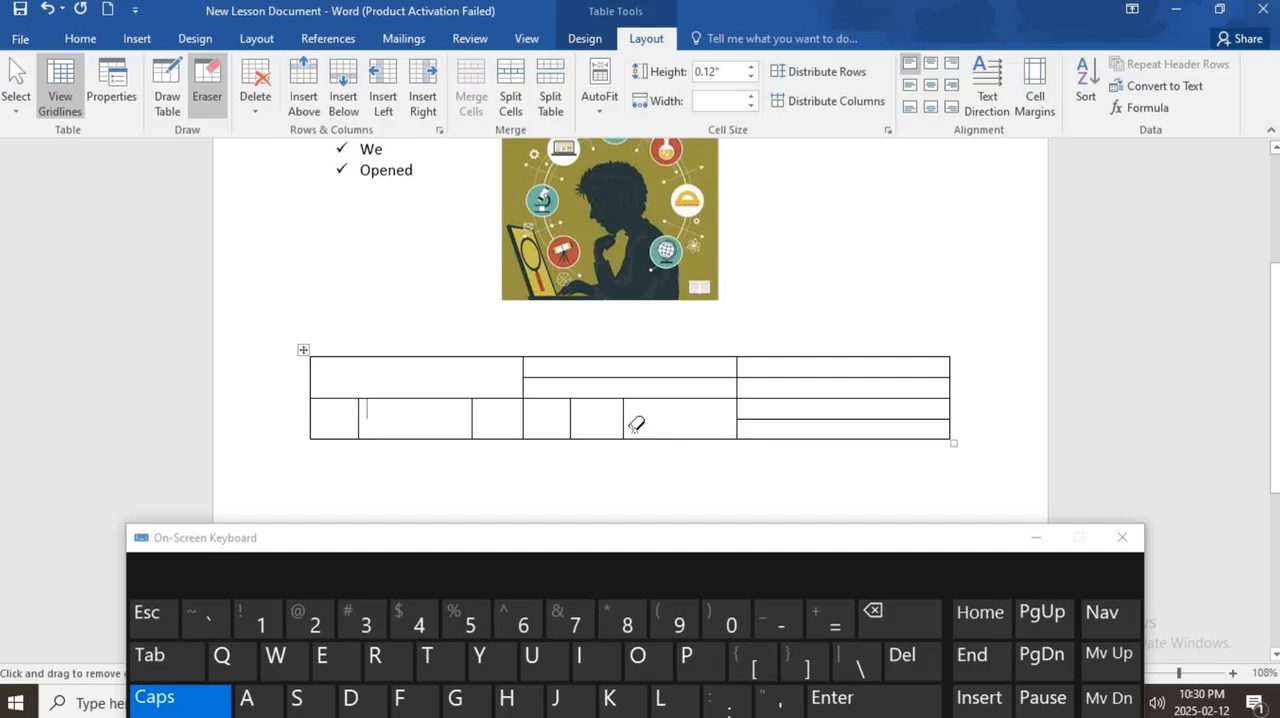
{"action": "left_click", "coordinate": [652, 377]}
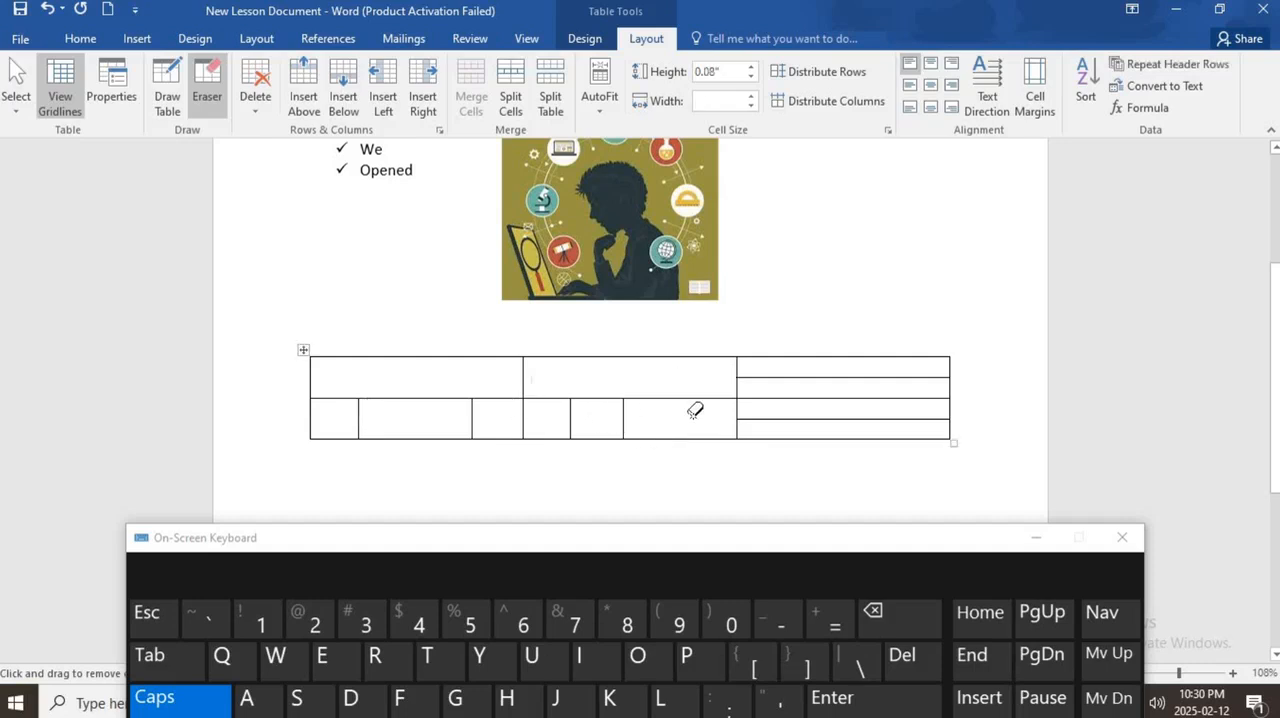
{"action": "left_click", "coordinate": [820, 418]}
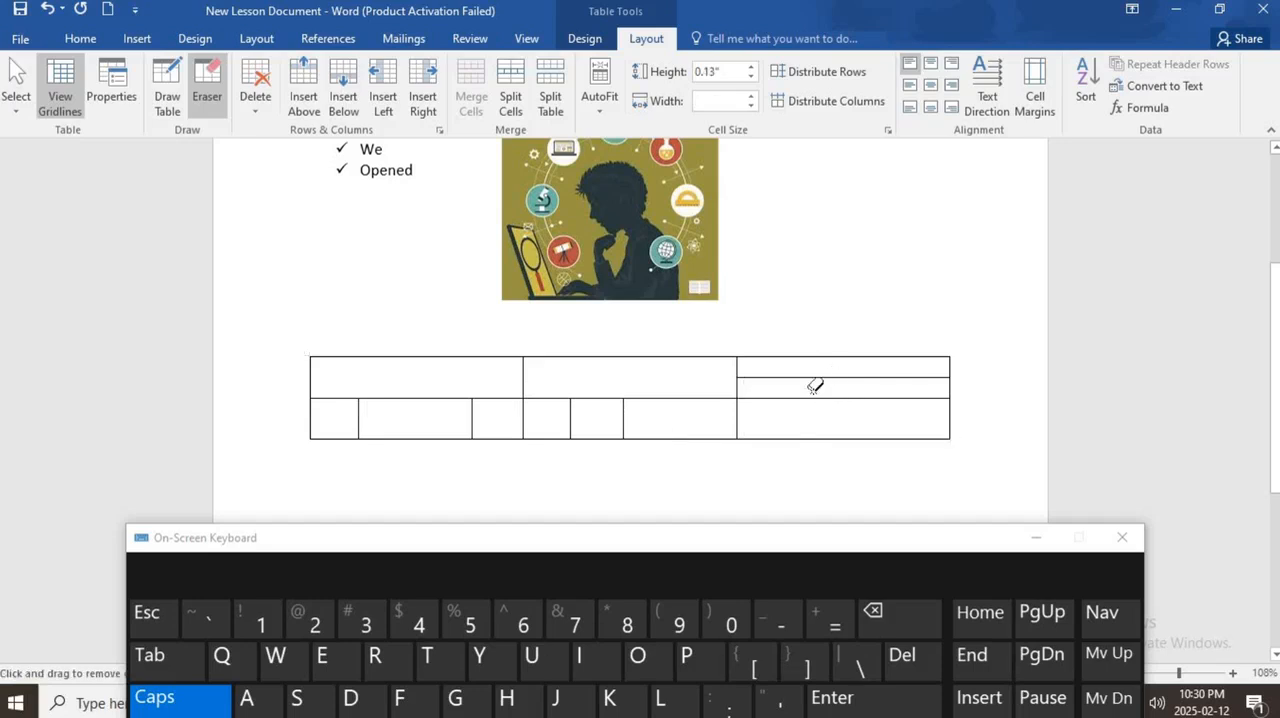
{"action": "left_click", "coordinate": [818, 378]}
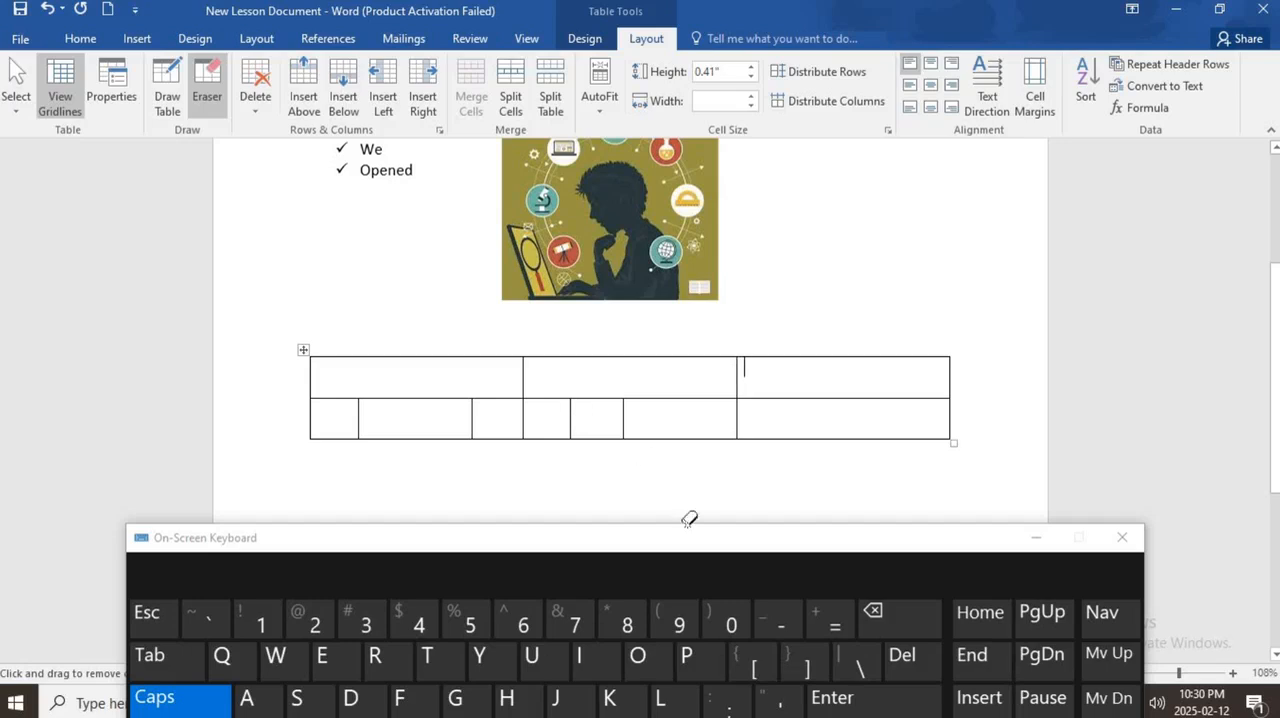
- Minimize the On-Screen Keyboard and review the MS Word Basic Functions list in Document2, highlighting item 8, "Printing a document"
{"action": "left_click", "coordinate": [1031, 541]}
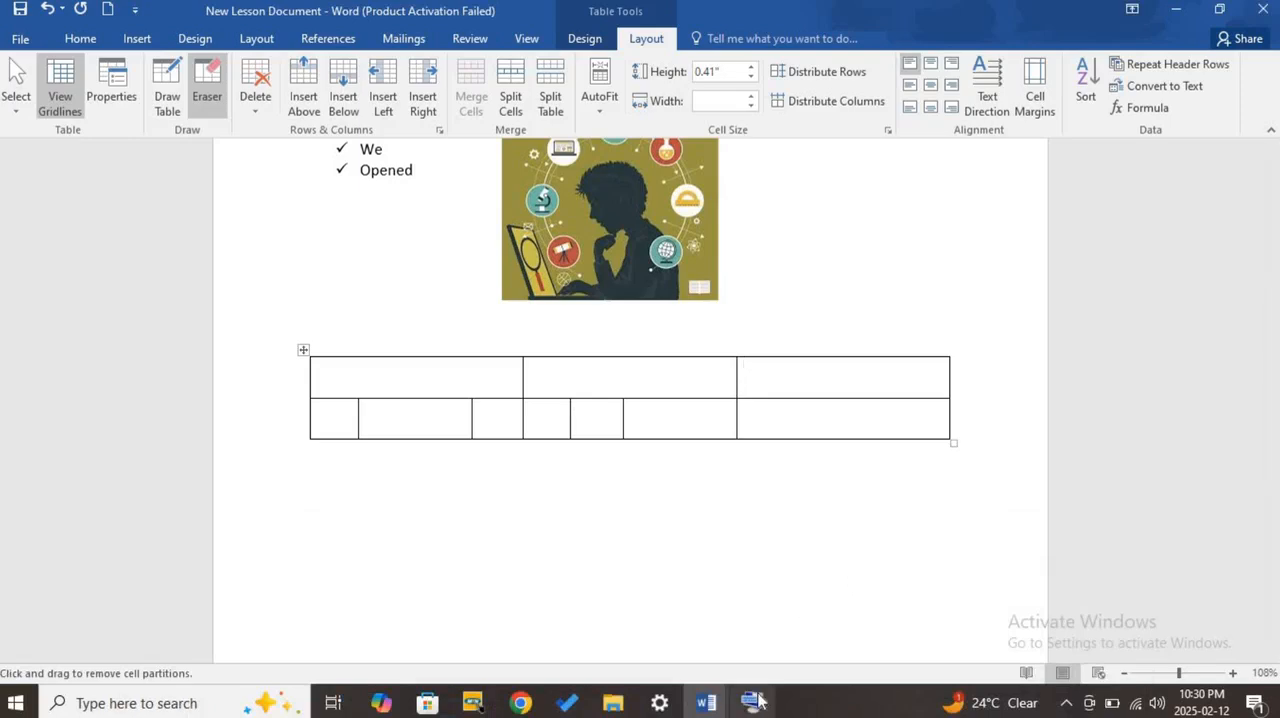
{"action": "mouse_move", "coordinate": [722, 708]}
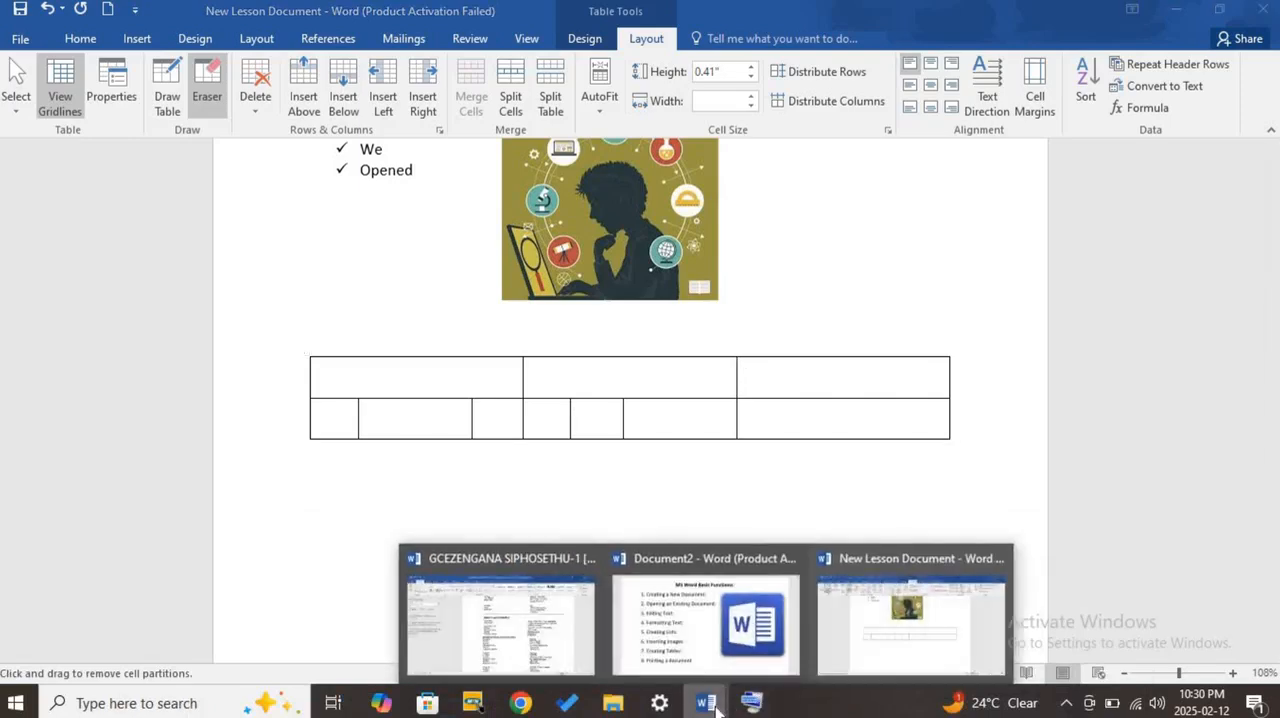
{"action": "left_click", "coordinate": [751, 663]}
{"action": "scroll", "coordinate": [575, 537], "scroll_direction": "down", "scroll_amount": 5}
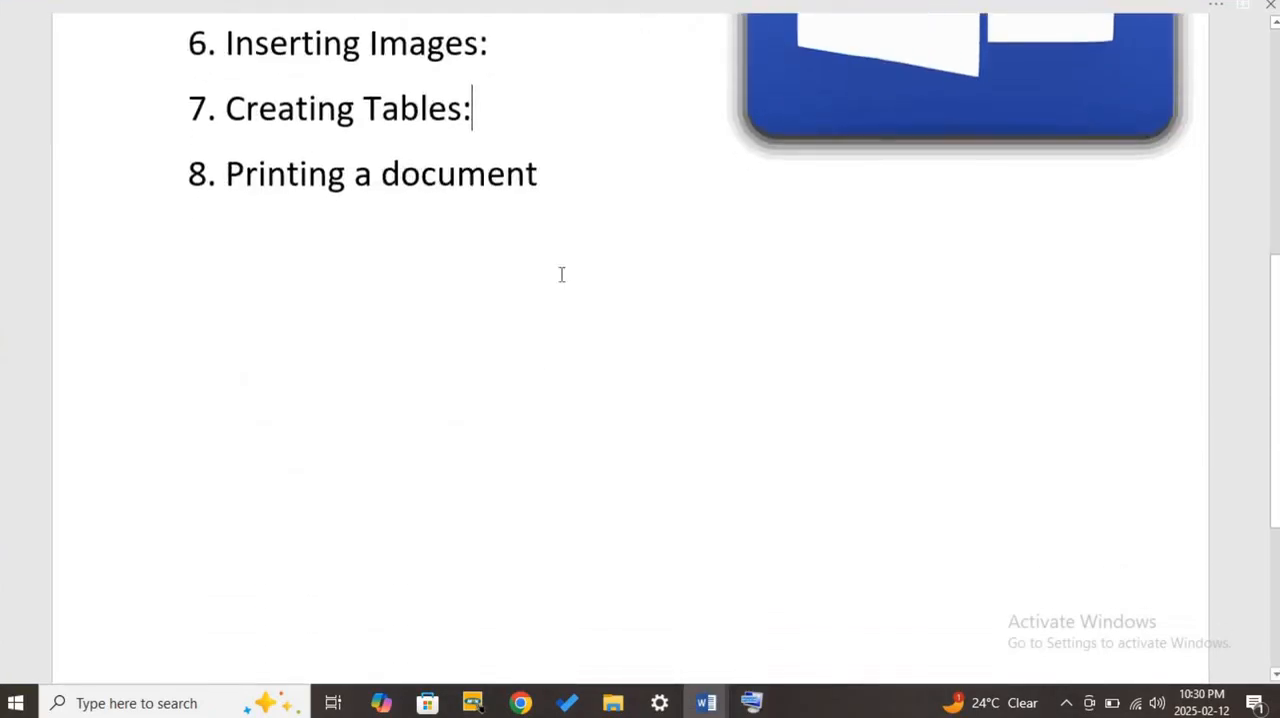
{"action": "scroll", "coordinate": [570, 300], "scroll_direction": "up", "scroll_amount": 2}
{"action": "scroll", "coordinate": [575, 415], "scroll_direction": "up", "scroll_amount": 2}
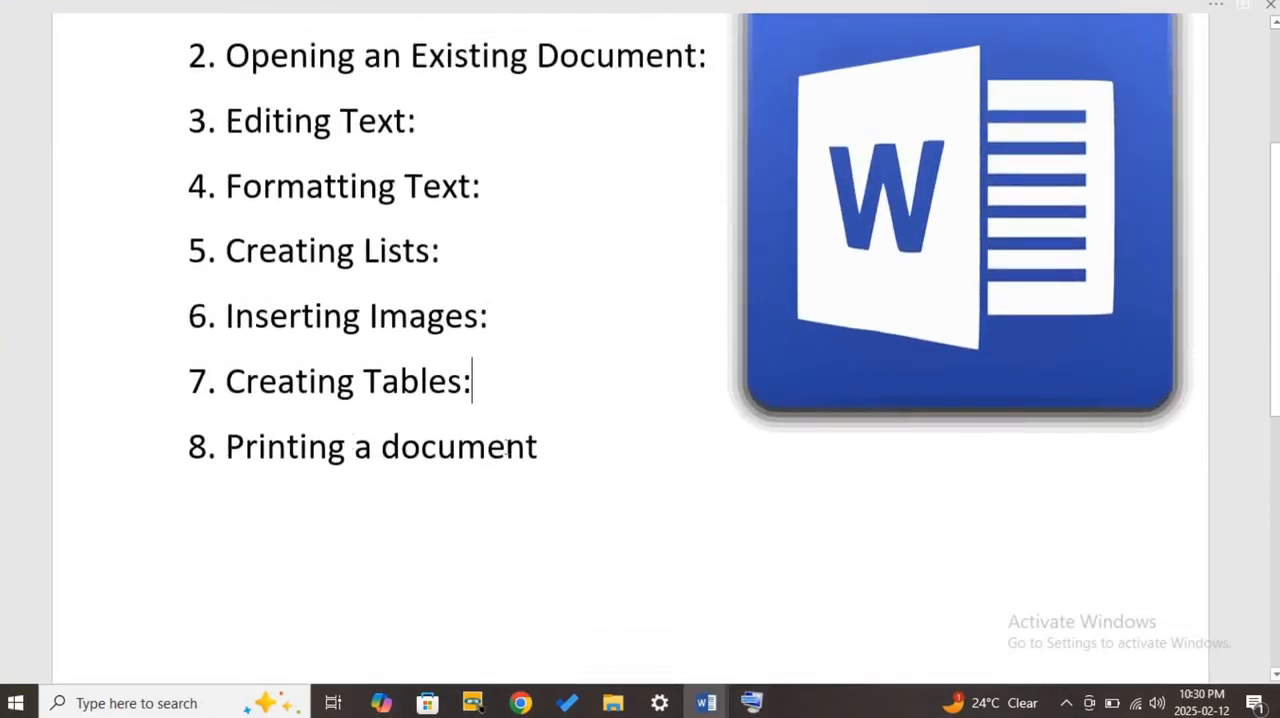
{"action": "left_click_drag", "start_coordinate": [546, 448], "coordinate": [190, 448]}
{"action": "left_click", "coordinate": [546, 531]}
{"action": "scroll", "coordinate": [557, 457], "scroll_direction": "up", "scroll_amount": 3}
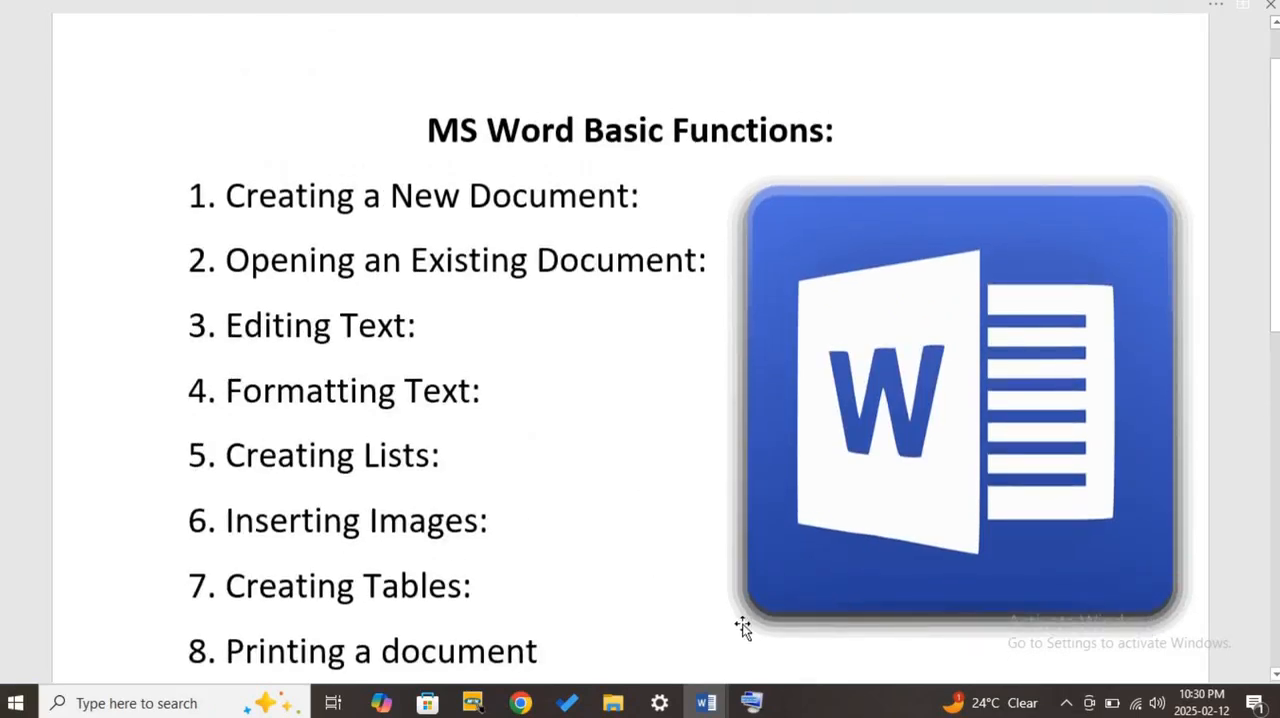
- Review New Lesson Document from the table up to its heading, and return to the functions list in Document2
{"action": "mouse_move", "coordinate": [729, 696]}
{"action": "left_click", "coordinate": [943, 650]}
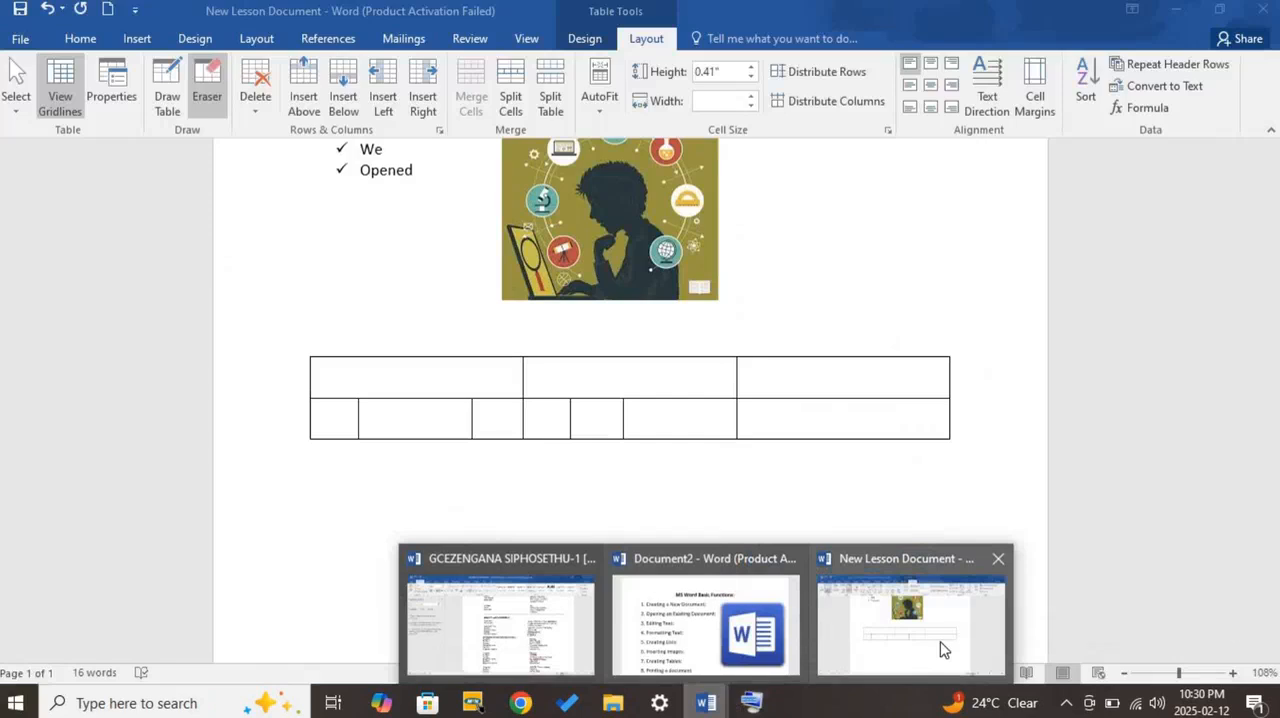
{"action": "left_click", "coordinate": [943, 650]}
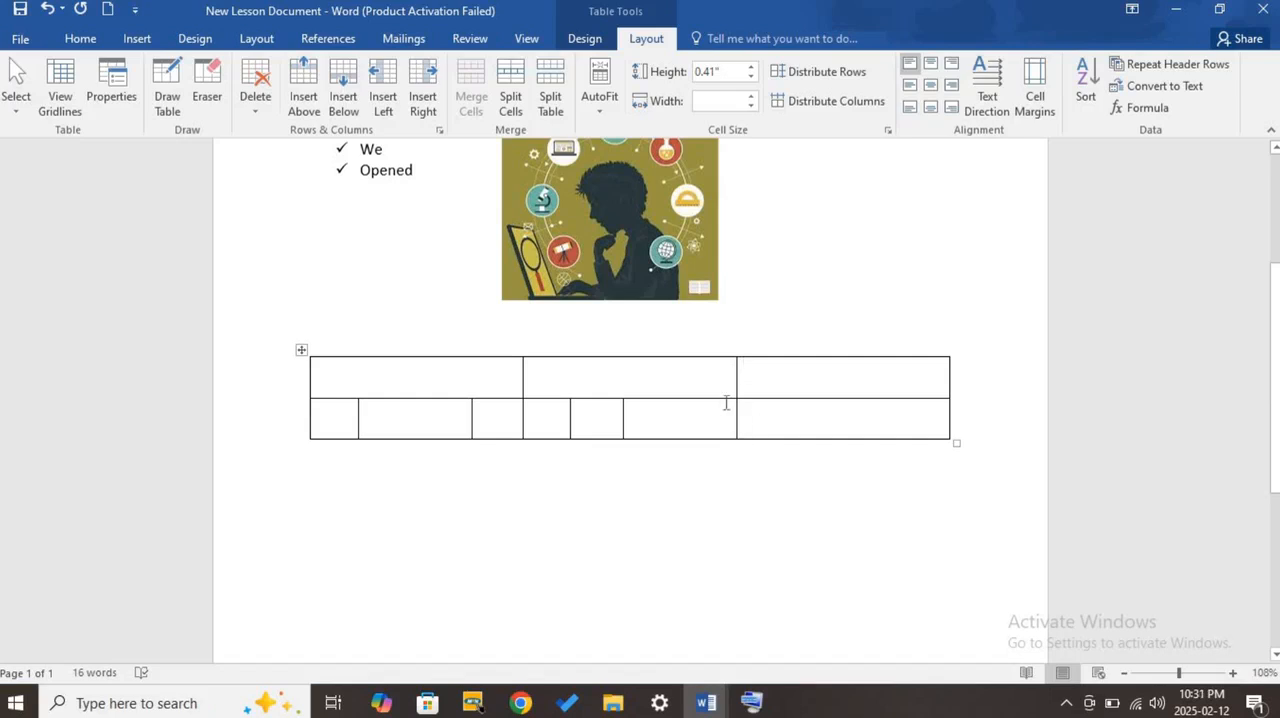
{"action": "scroll", "coordinate": [483, 339], "scroll_direction": "up", "scroll_amount": 1}
{"action": "scroll", "coordinate": [483, 339], "scroll_direction": "up", "scroll_amount": 4}
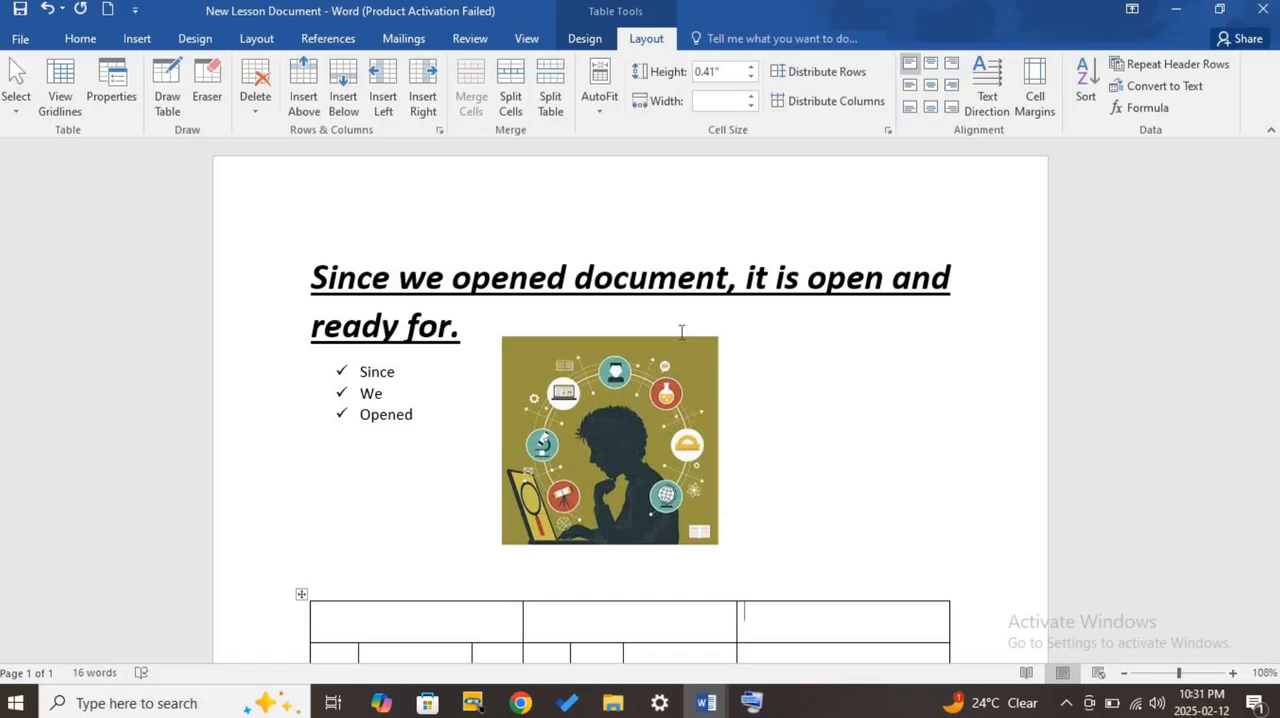
{"action": "mouse_move", "coordinate": [706, 703]}
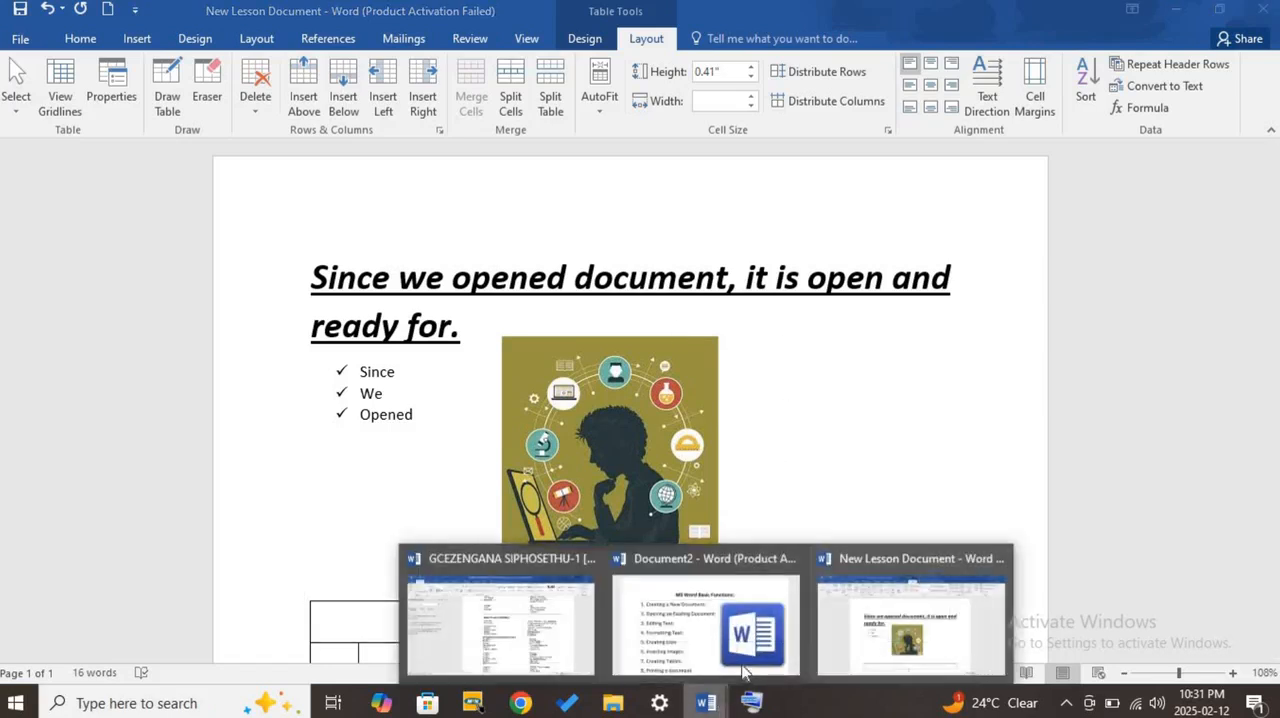
{"action": "left_click", "coordinate": [768, 640]}
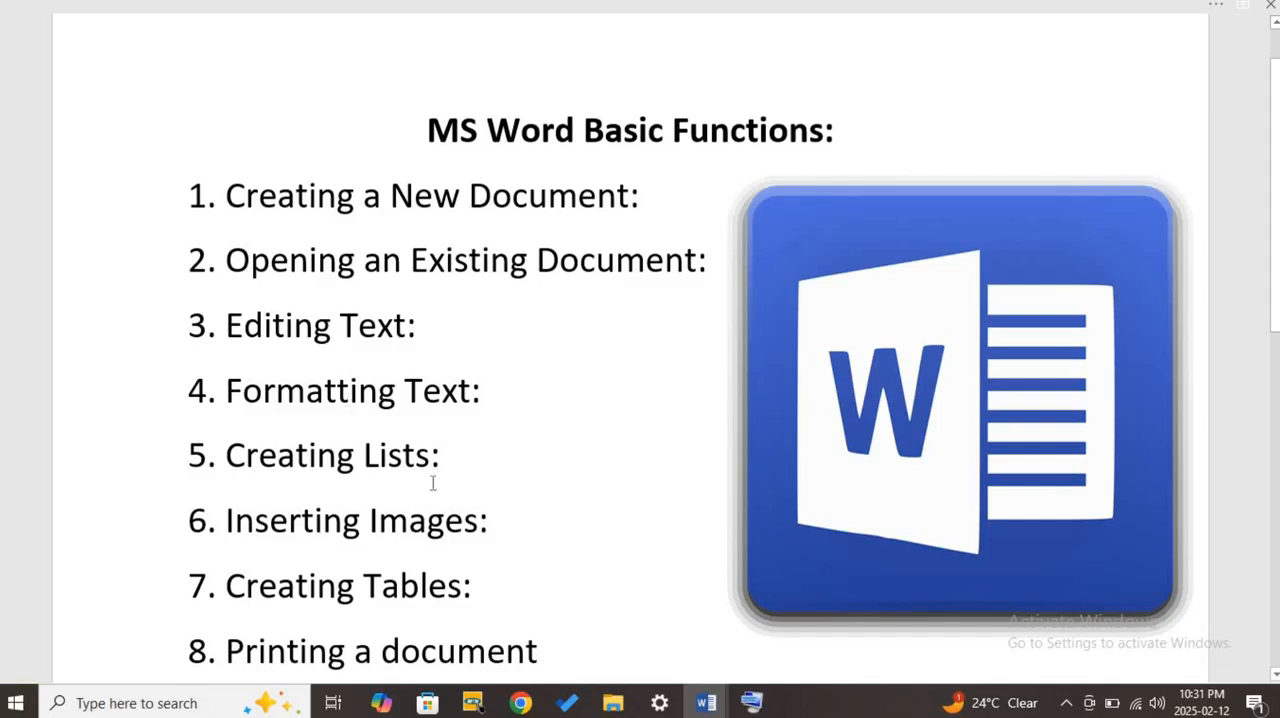
- Review the MS Word Basic Functions list down to item 8, then minimize Document2 and look over New Lesson Document
{"action": "scroll", "coordinate": [432, 470], "scroll_direction": "down", "scroll_amount": 1}
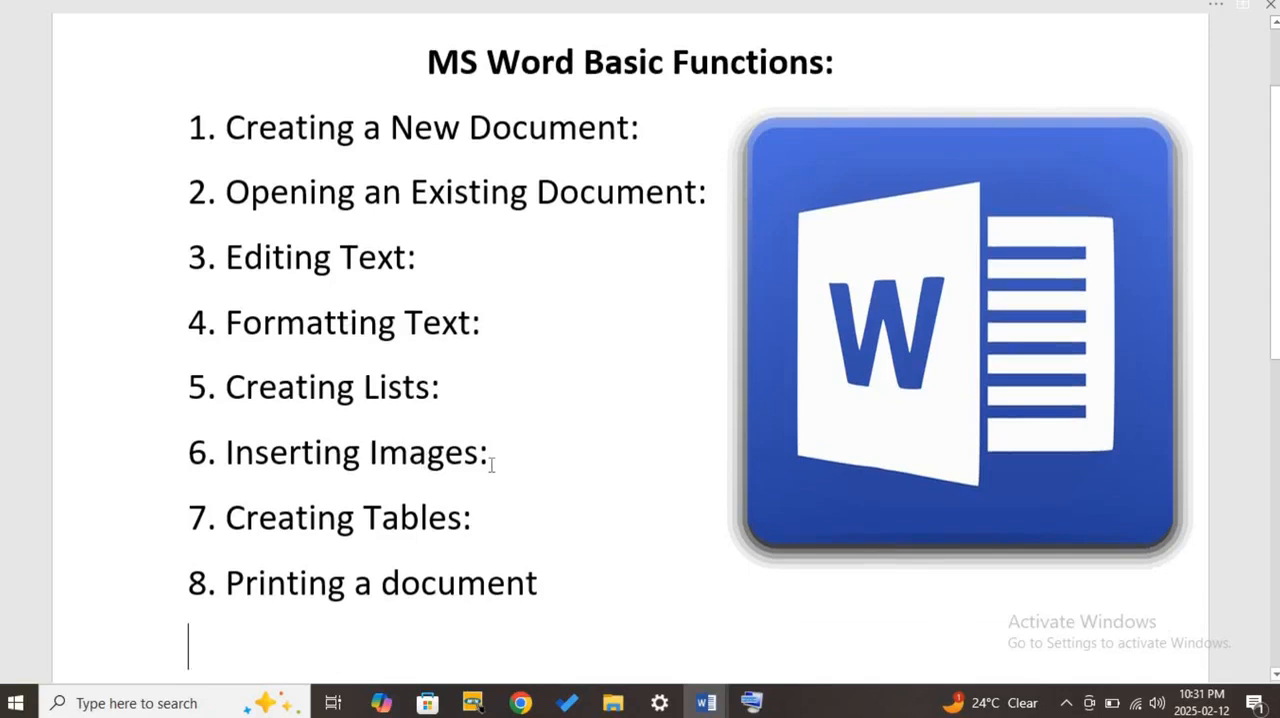
{"action": "scroll", "coordinate": [490, 460], "scroll_direction": "down", "scroll_amount": 2}
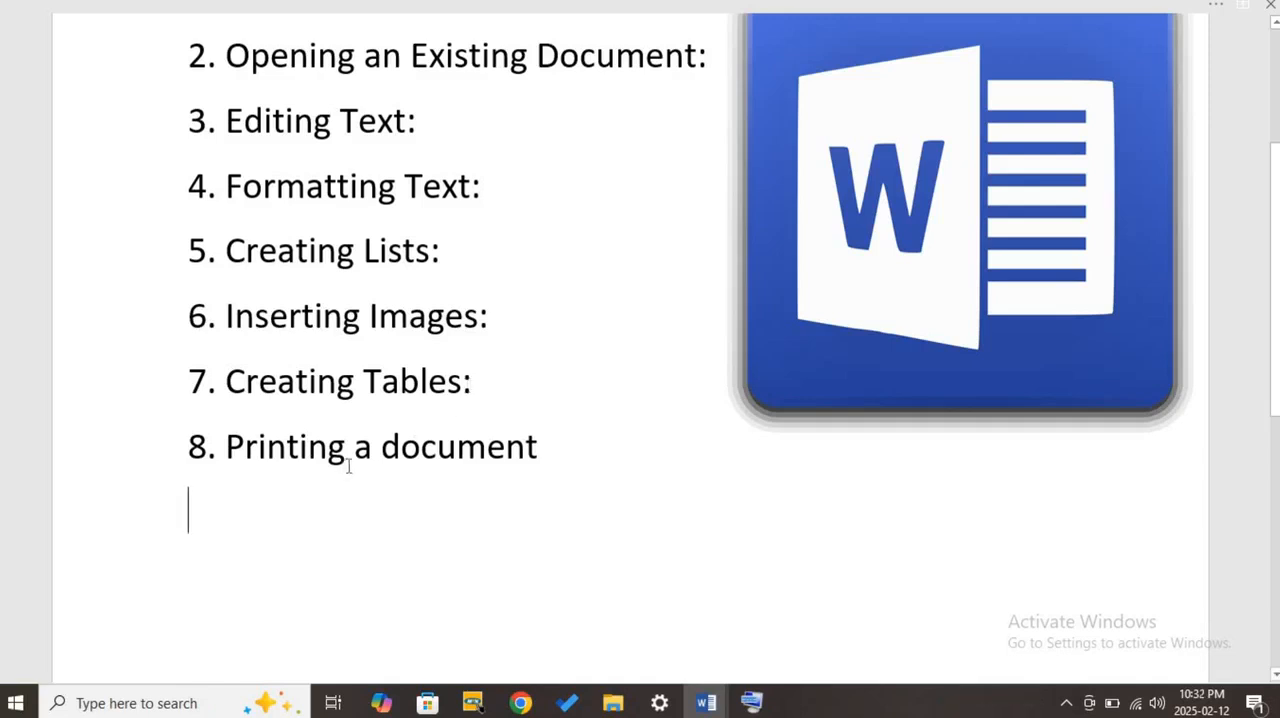
{"action": "left_click", "coordinate": [1215, 5]}
{"action": "left_click", "coordinate": [1179, 14]}
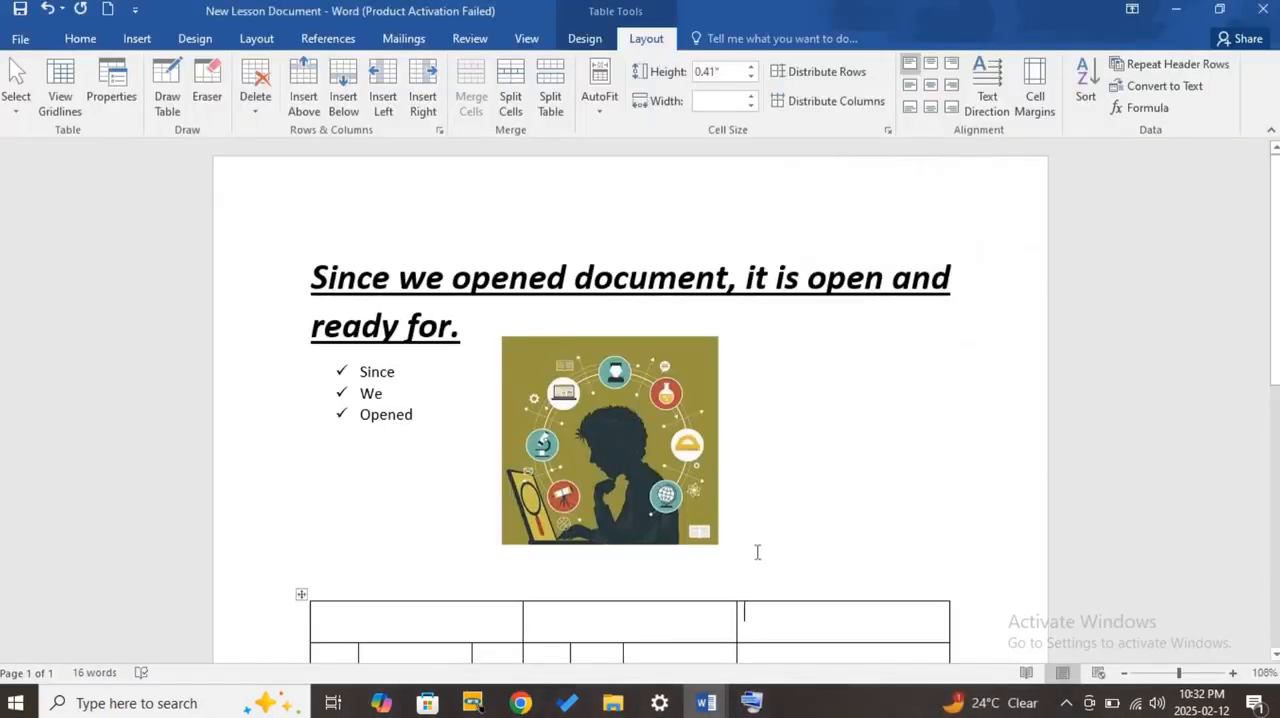
{"action": "scroll", "coordinate": [763, 480], "scroll_direction": "down", "scroll_amount": 3}
{"action": "scroll", "coordinate": [760, 471], "scroll_direction": "up", "scroll_amount": 3}
- Open the print settings of New Lesson Document, select Microsoft XPS Document Writer as the printer, and return to the document without printing
{"action": "left_click", "coordinate": [15, 38]}
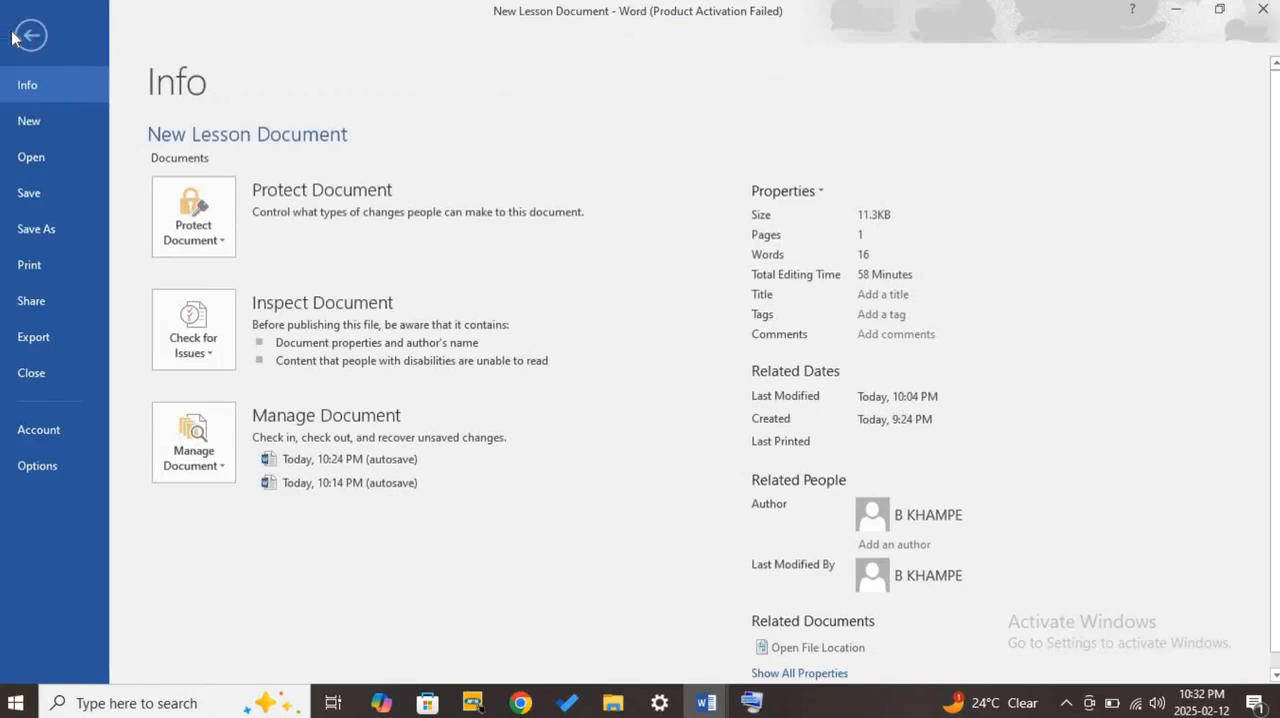
{"action": "left_click", "coordinate": [31, 272]}
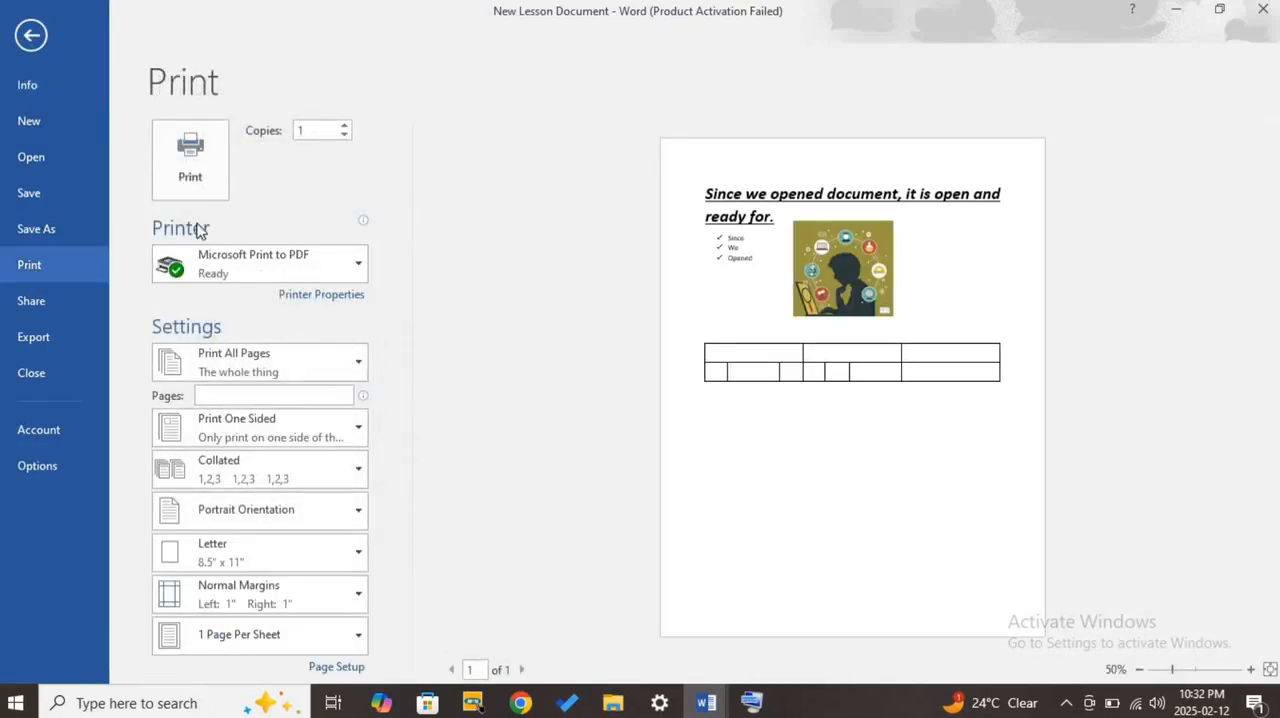
{"action": "left_click", "coordinate": [359, 266]}
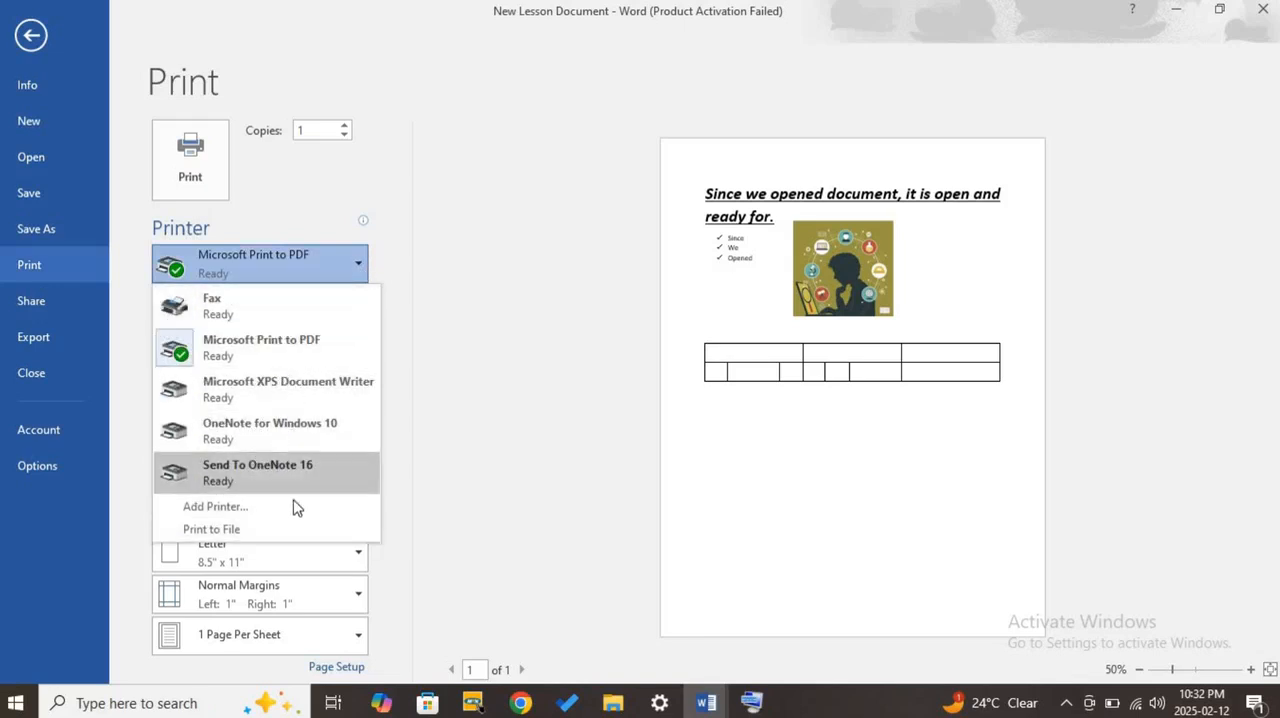
{"action": "left_click", "coordinate": [277, 392]}
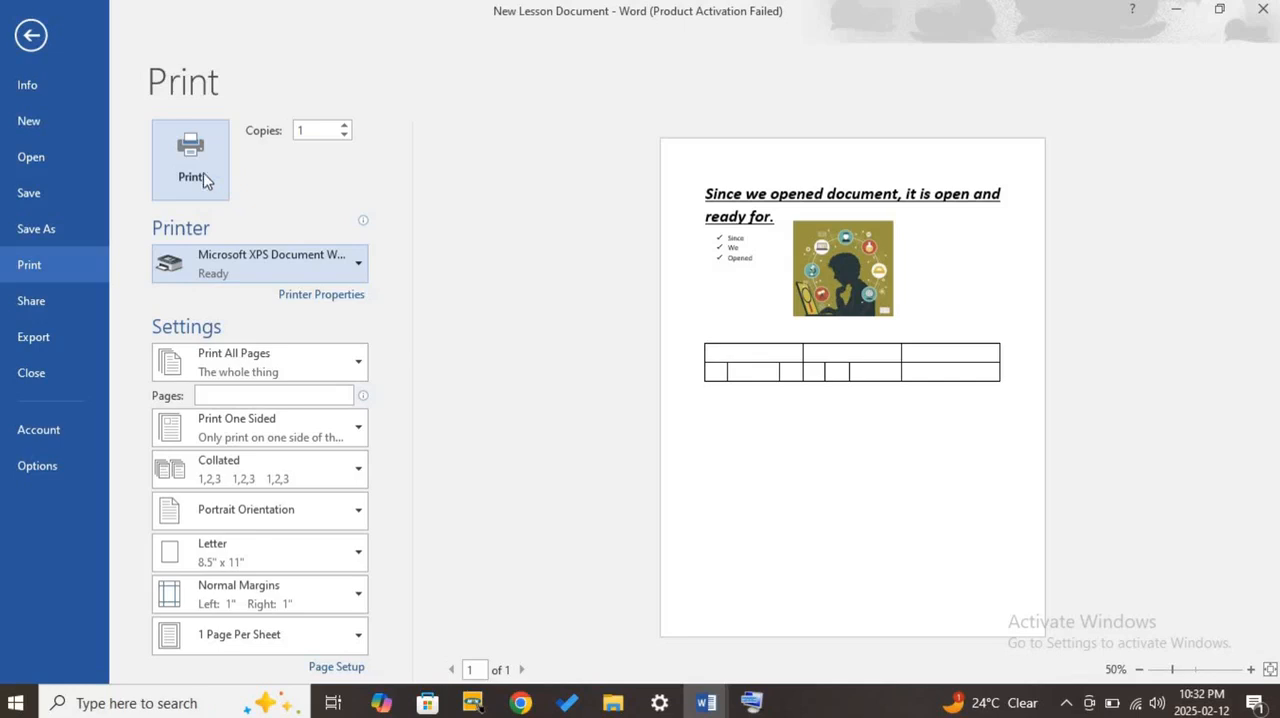
{"action": "left_click", "coordinate": [32, 38]}
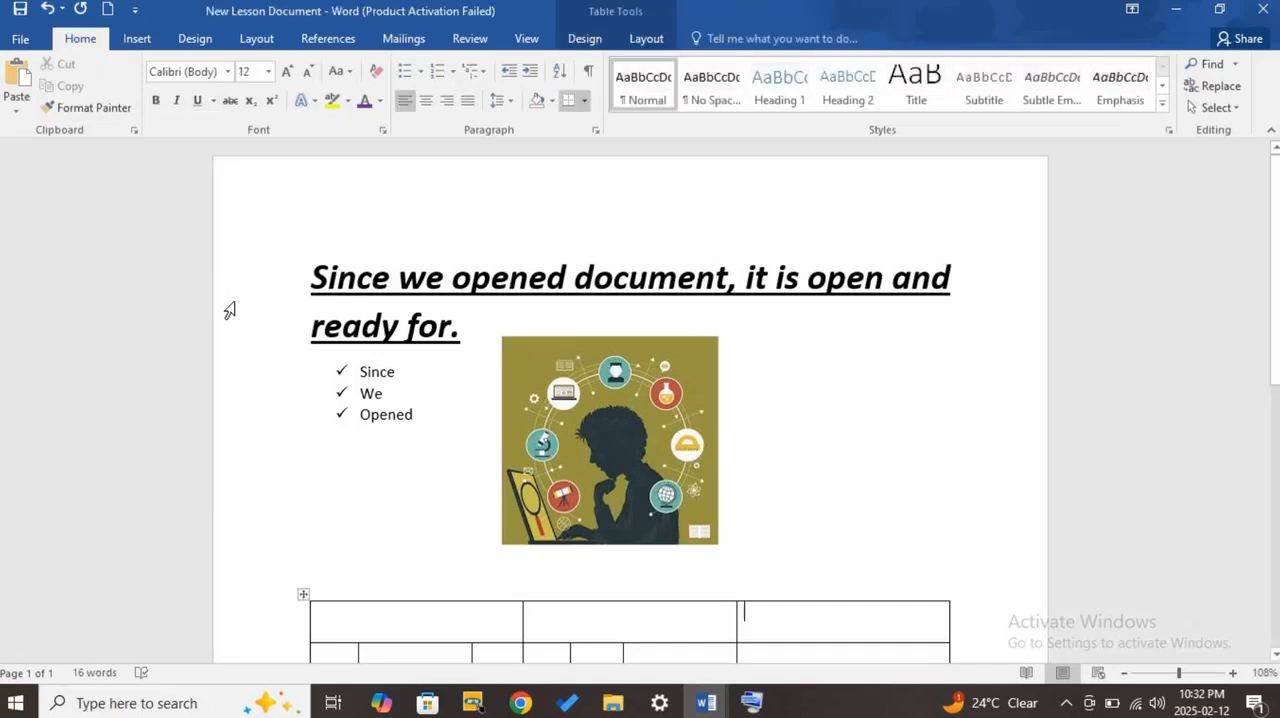